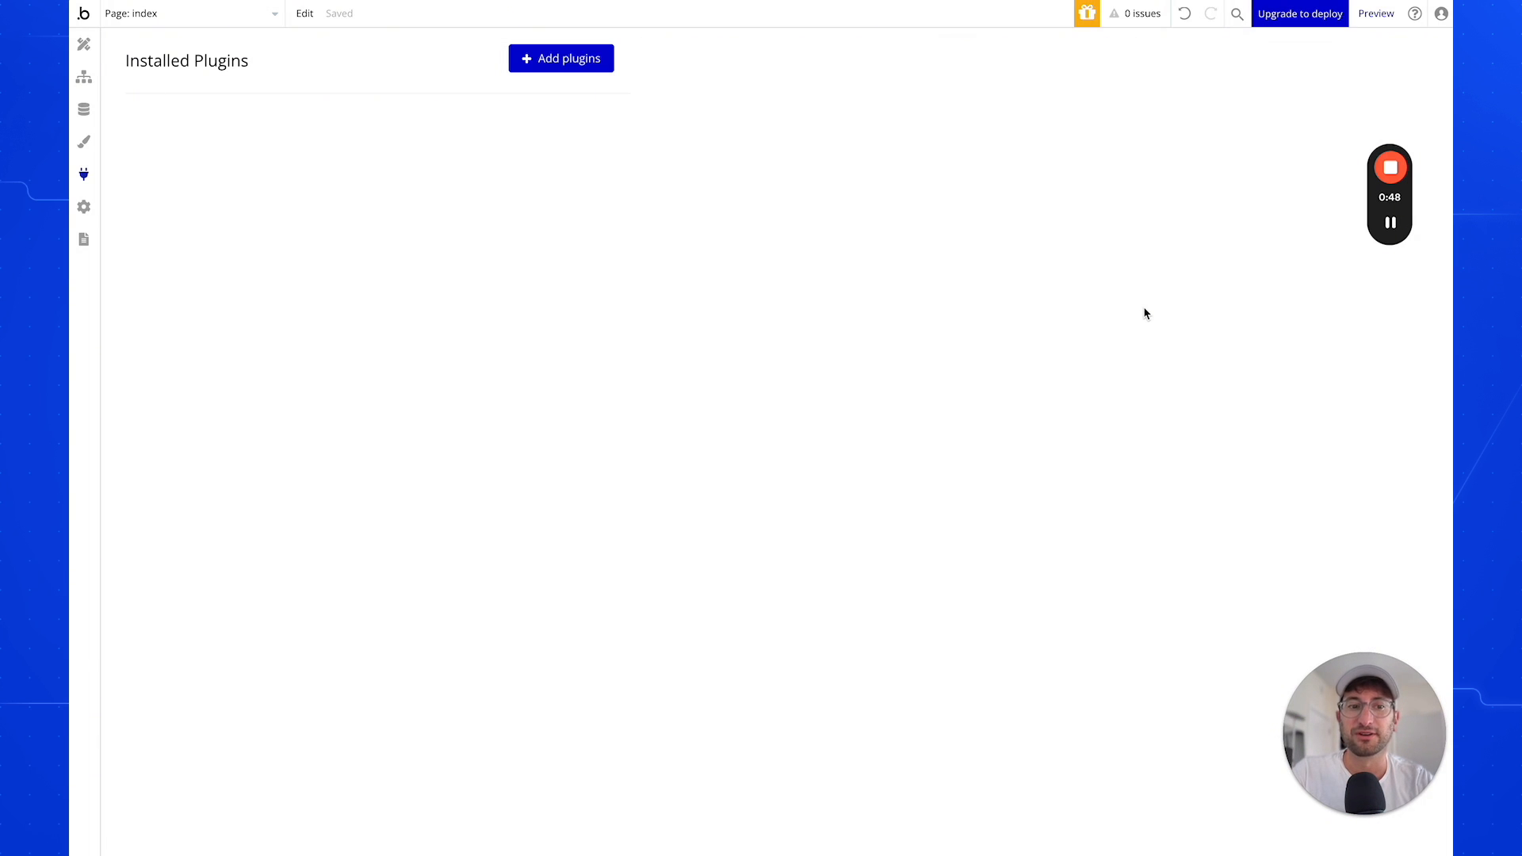
# Install the API Connector plugin in the app.
pyautogui.click(569, 64)
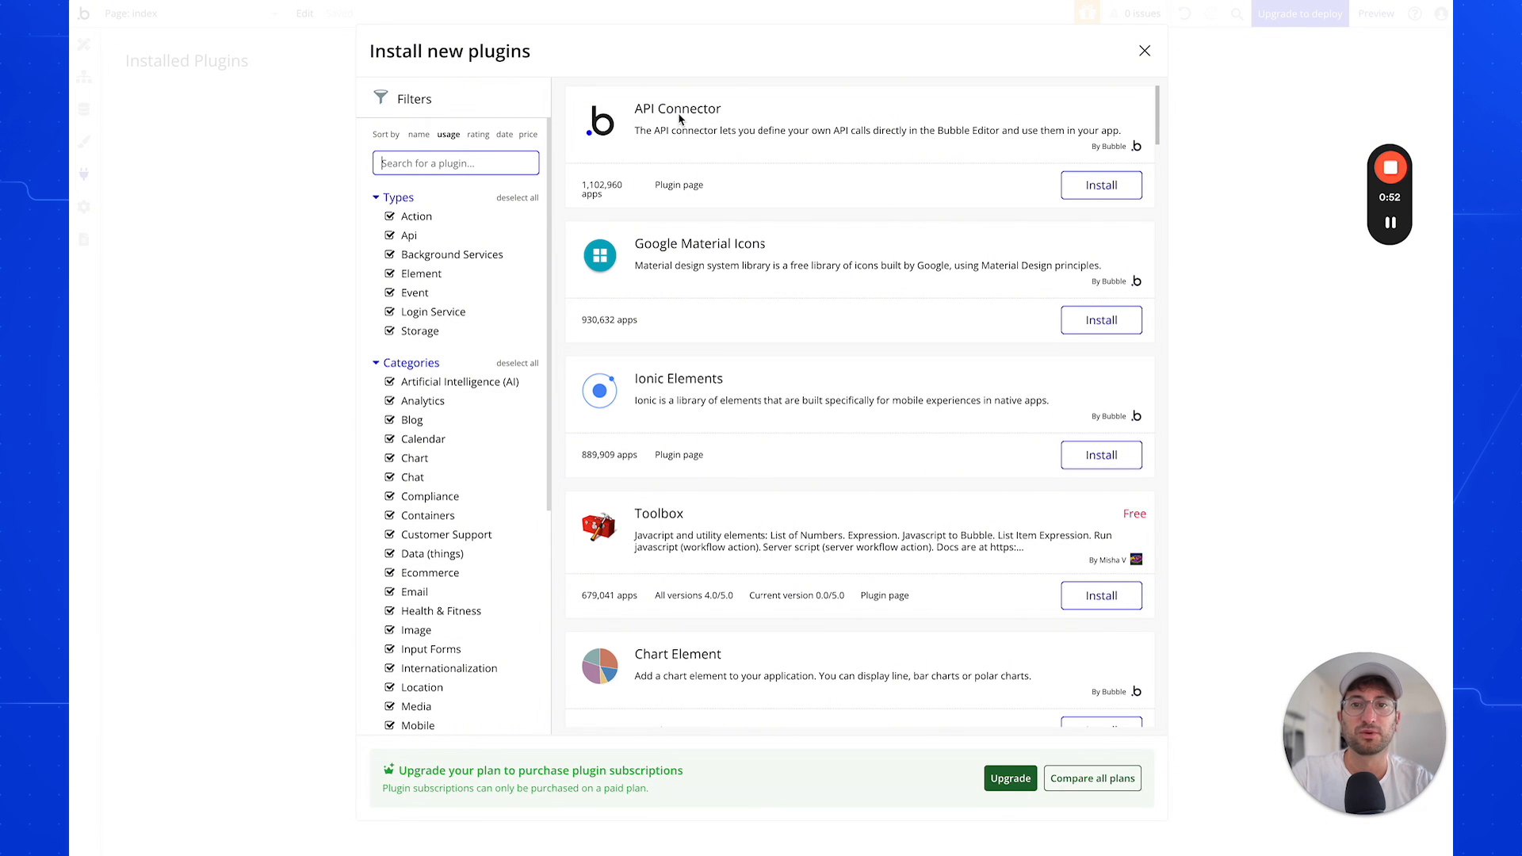
pyautogui.click(1098, 190)
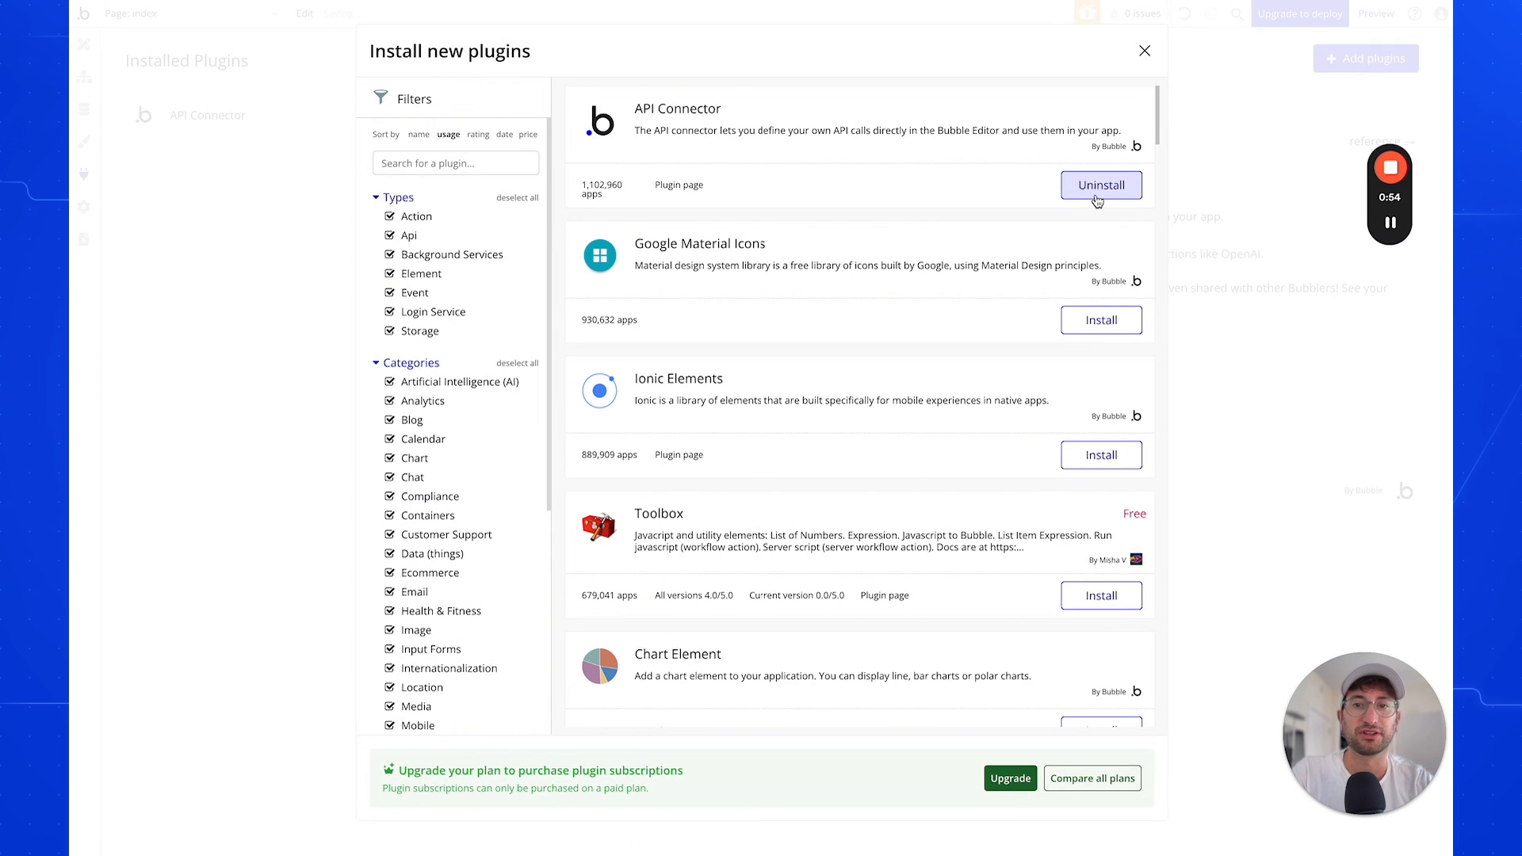
pyautogui.click(1144, 51)
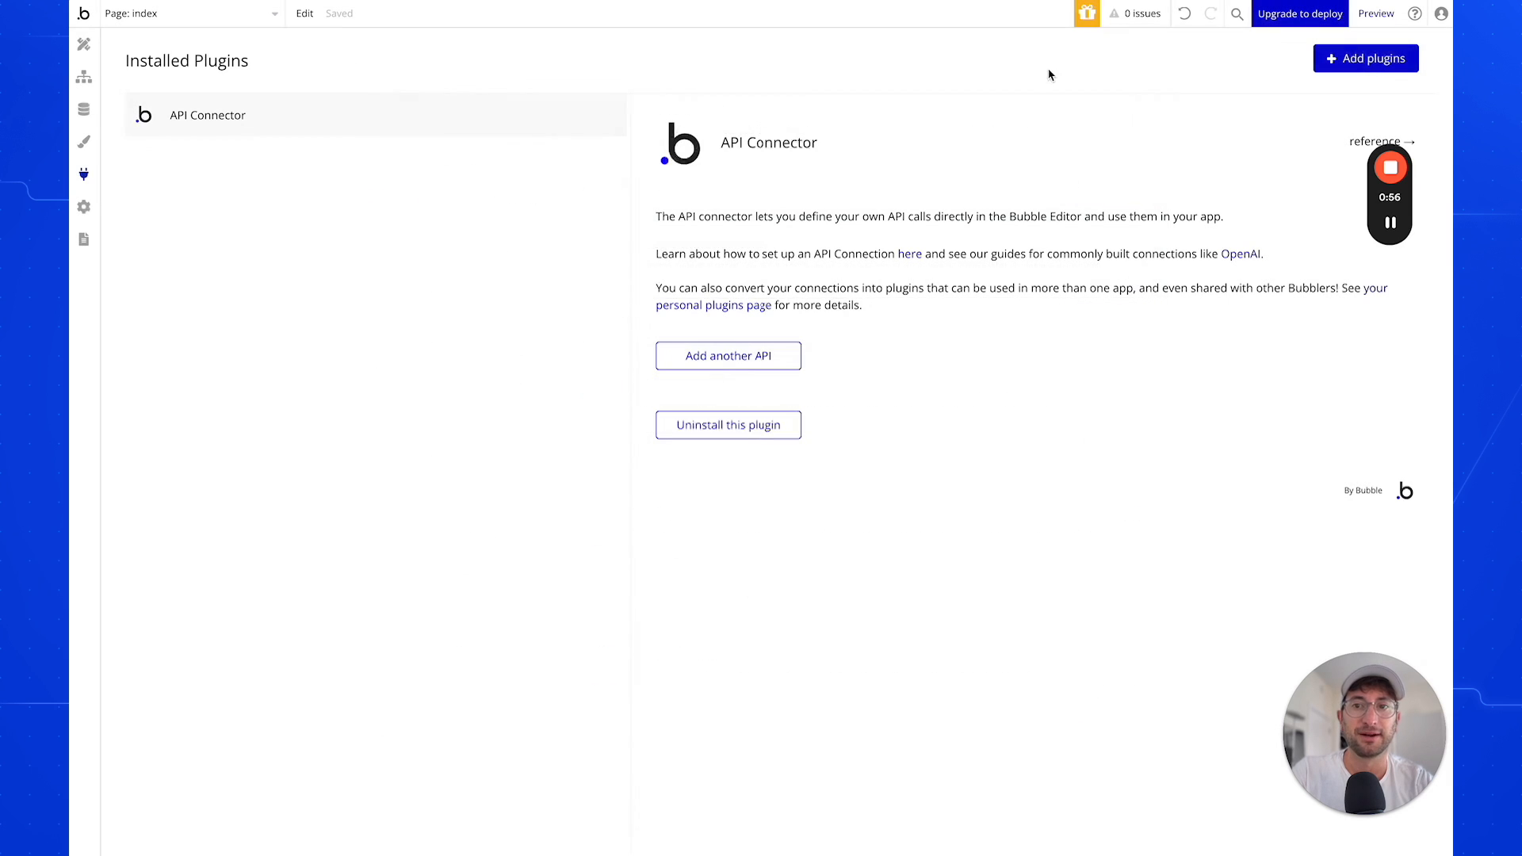
# Add a new API named OpenAI to the API Connector with "Private key in header" authentication.
pyautogui.click(781, 358)
pyautogui.scroll(-1, 792, 359)
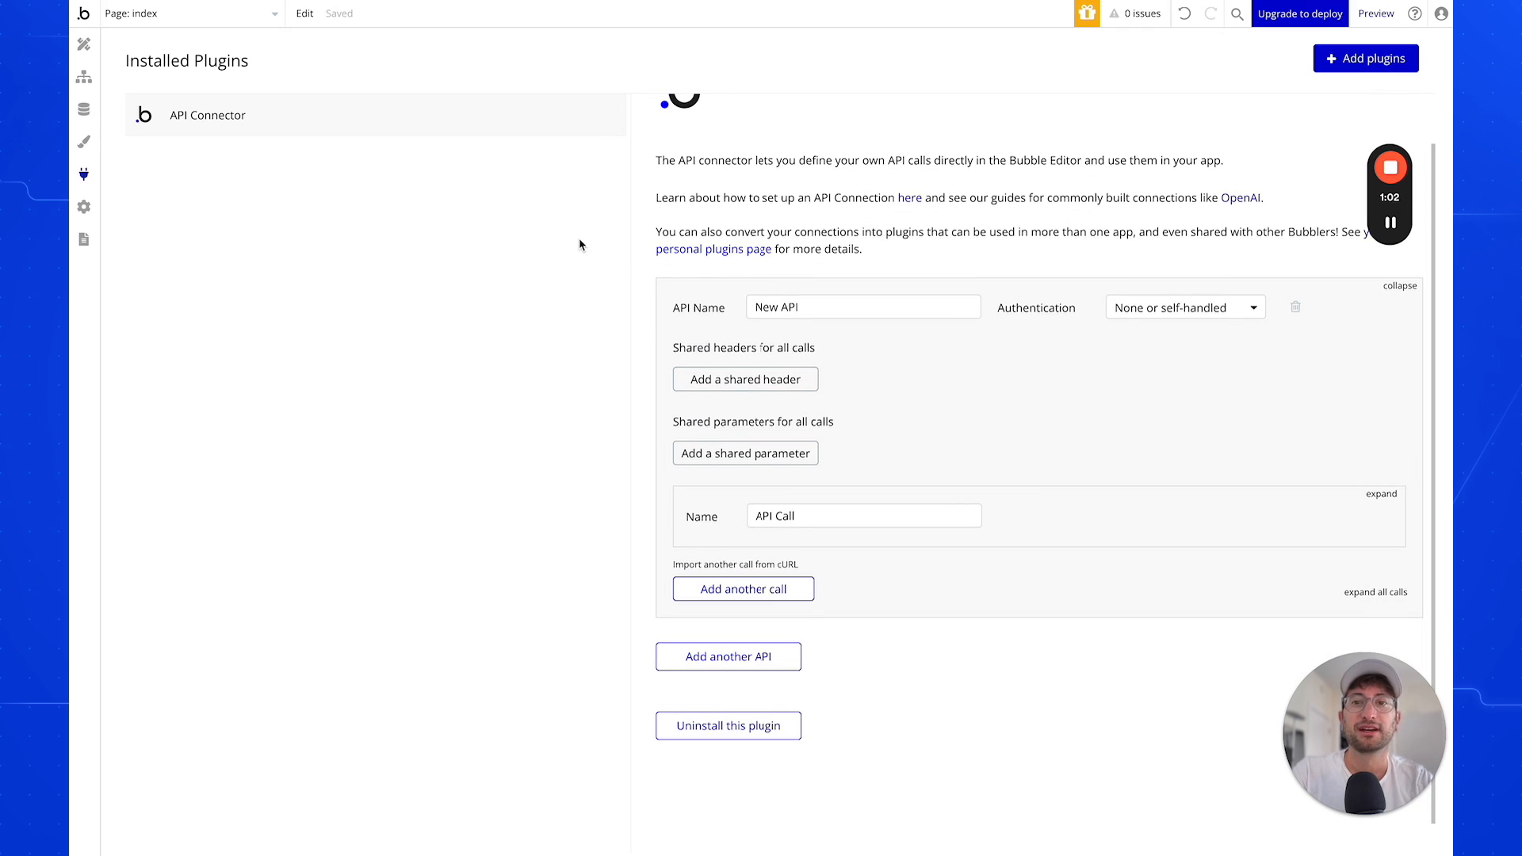
pyautogui.scroll(1, 662, 332)
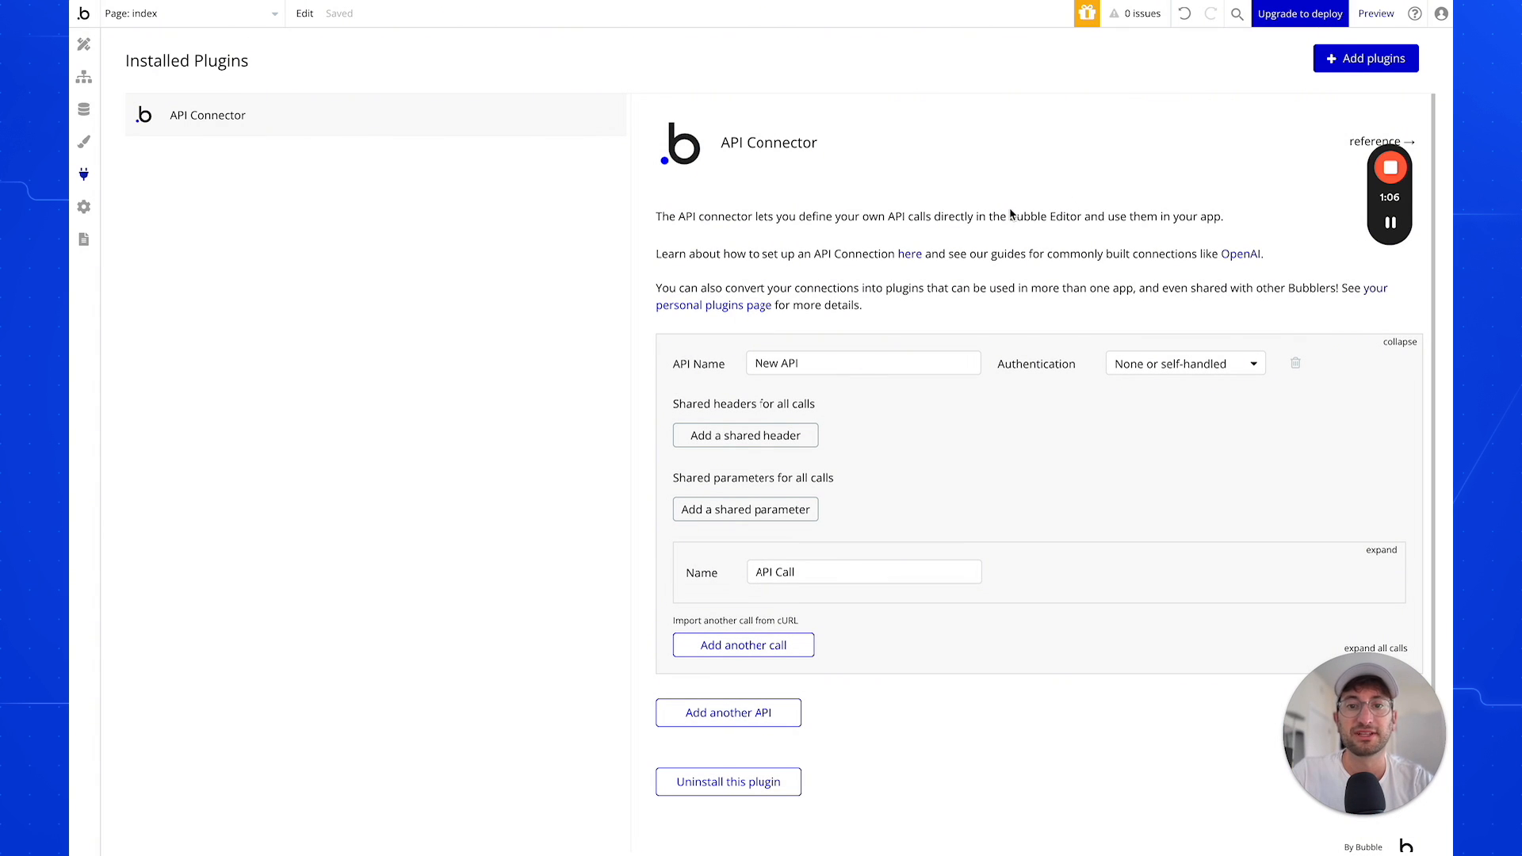
pyautogui.scroll(-1, 1020, 359)
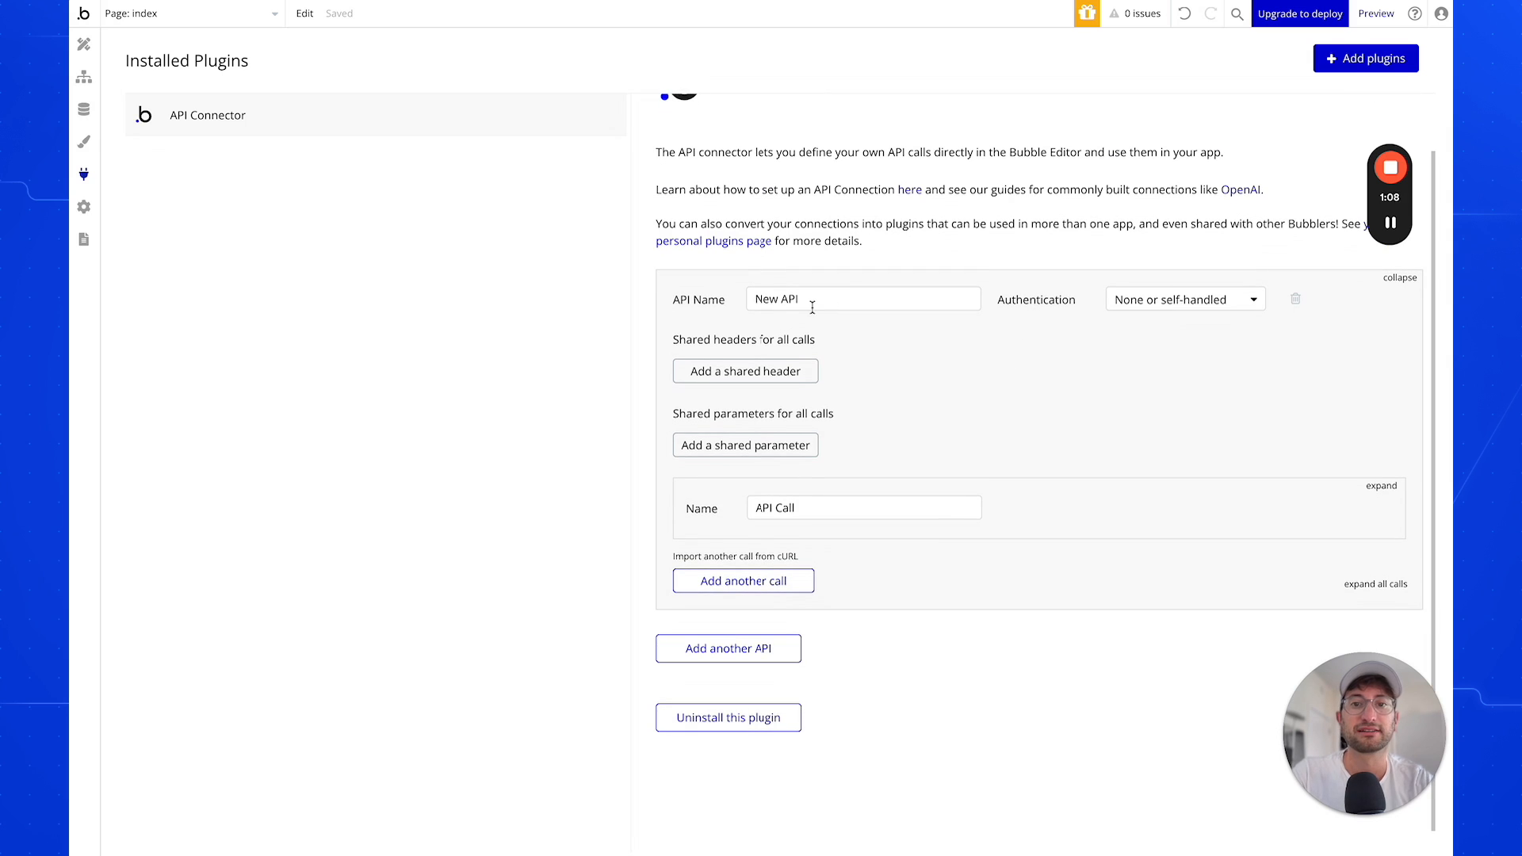
pyautogui.tripleClick(906, 299)
pyautogui.write('OpenAI')
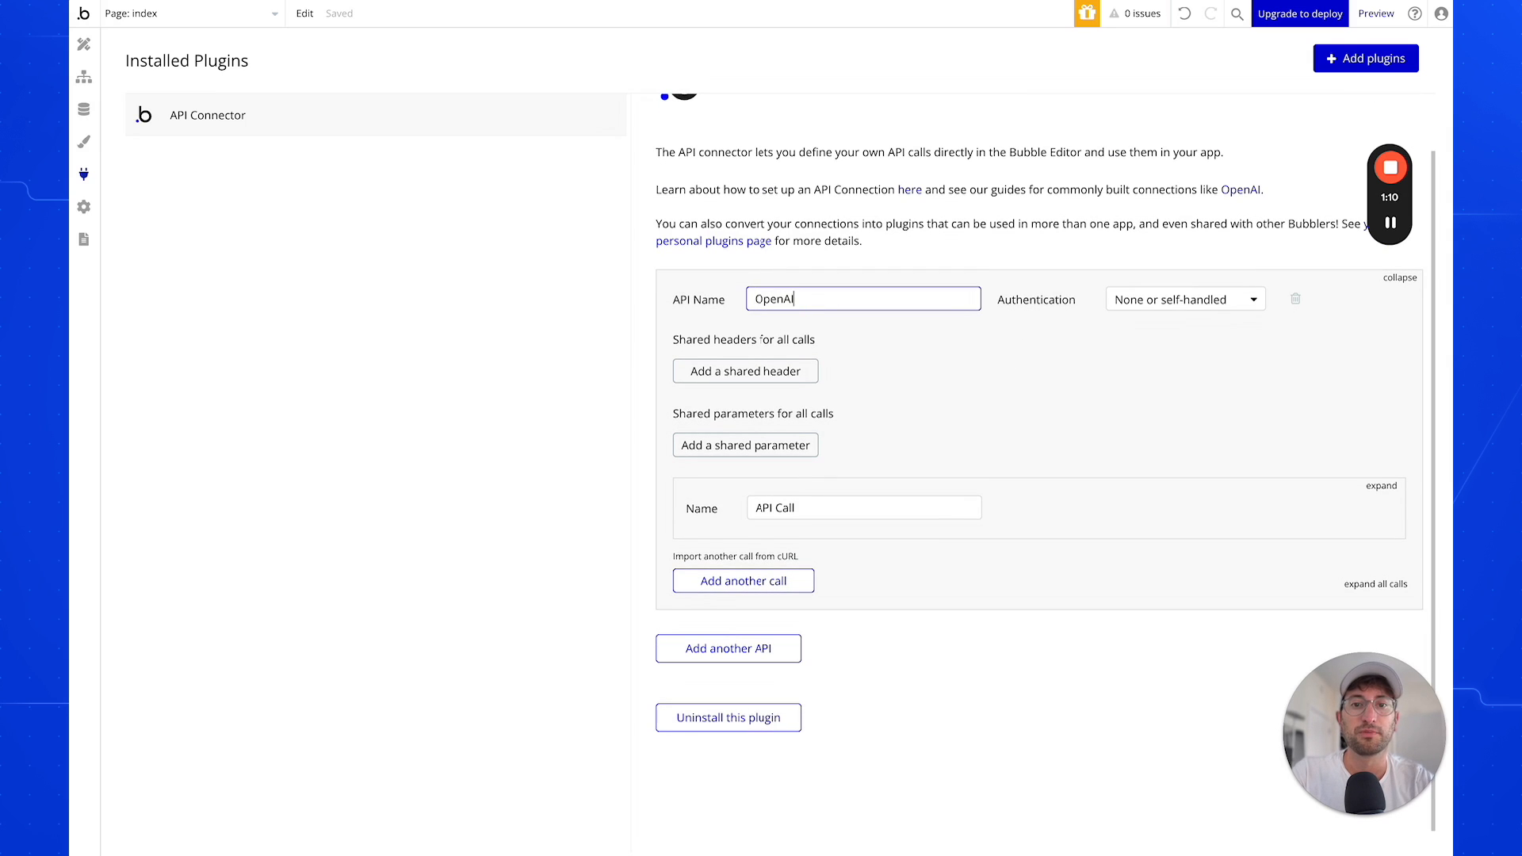
pyautogui.click(1242, 306)
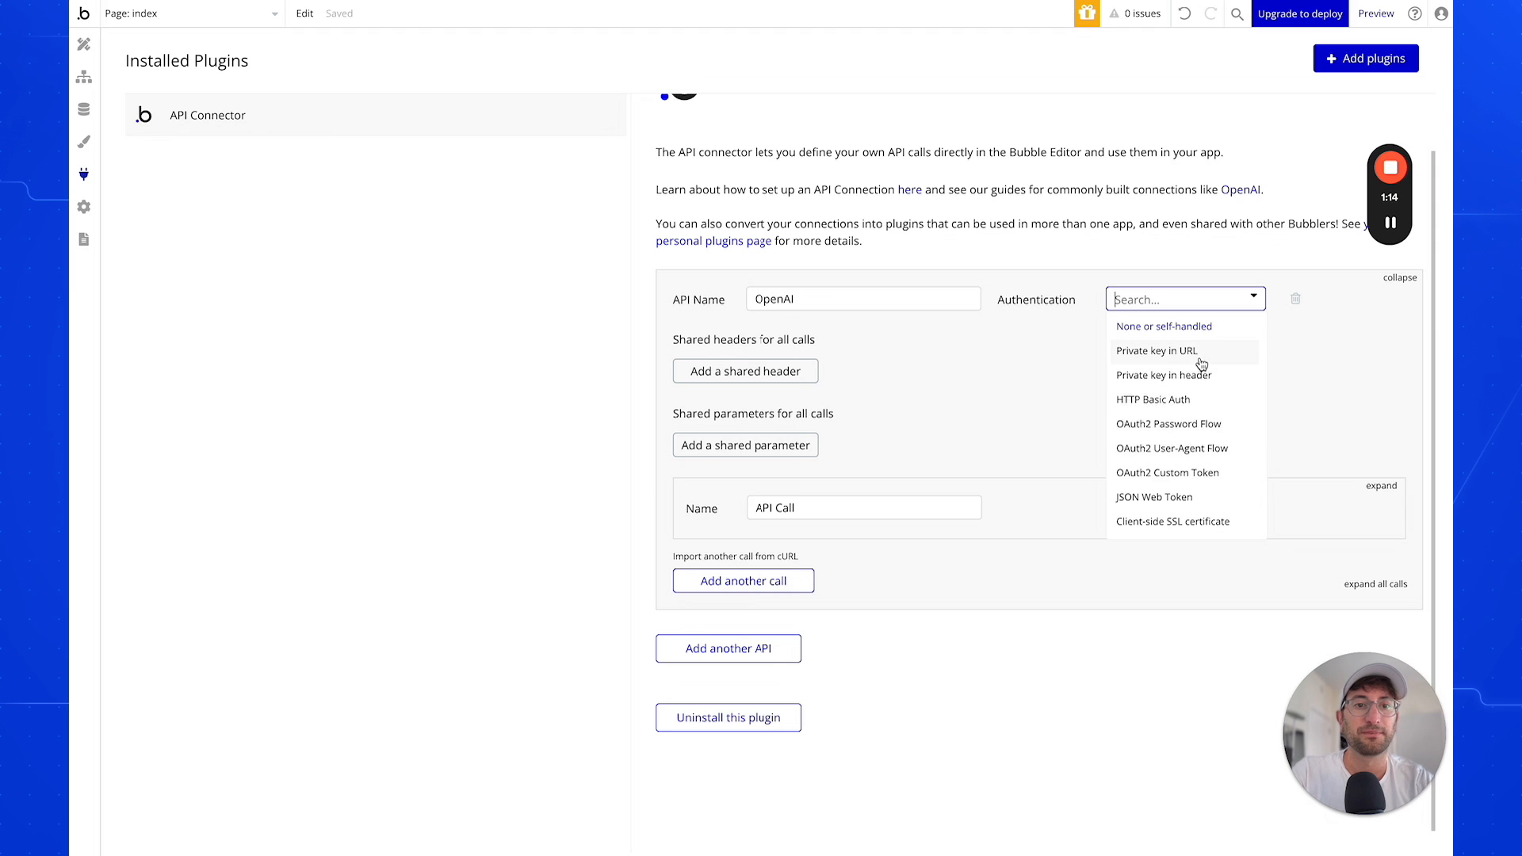
pyautogui.click(1198, 376)
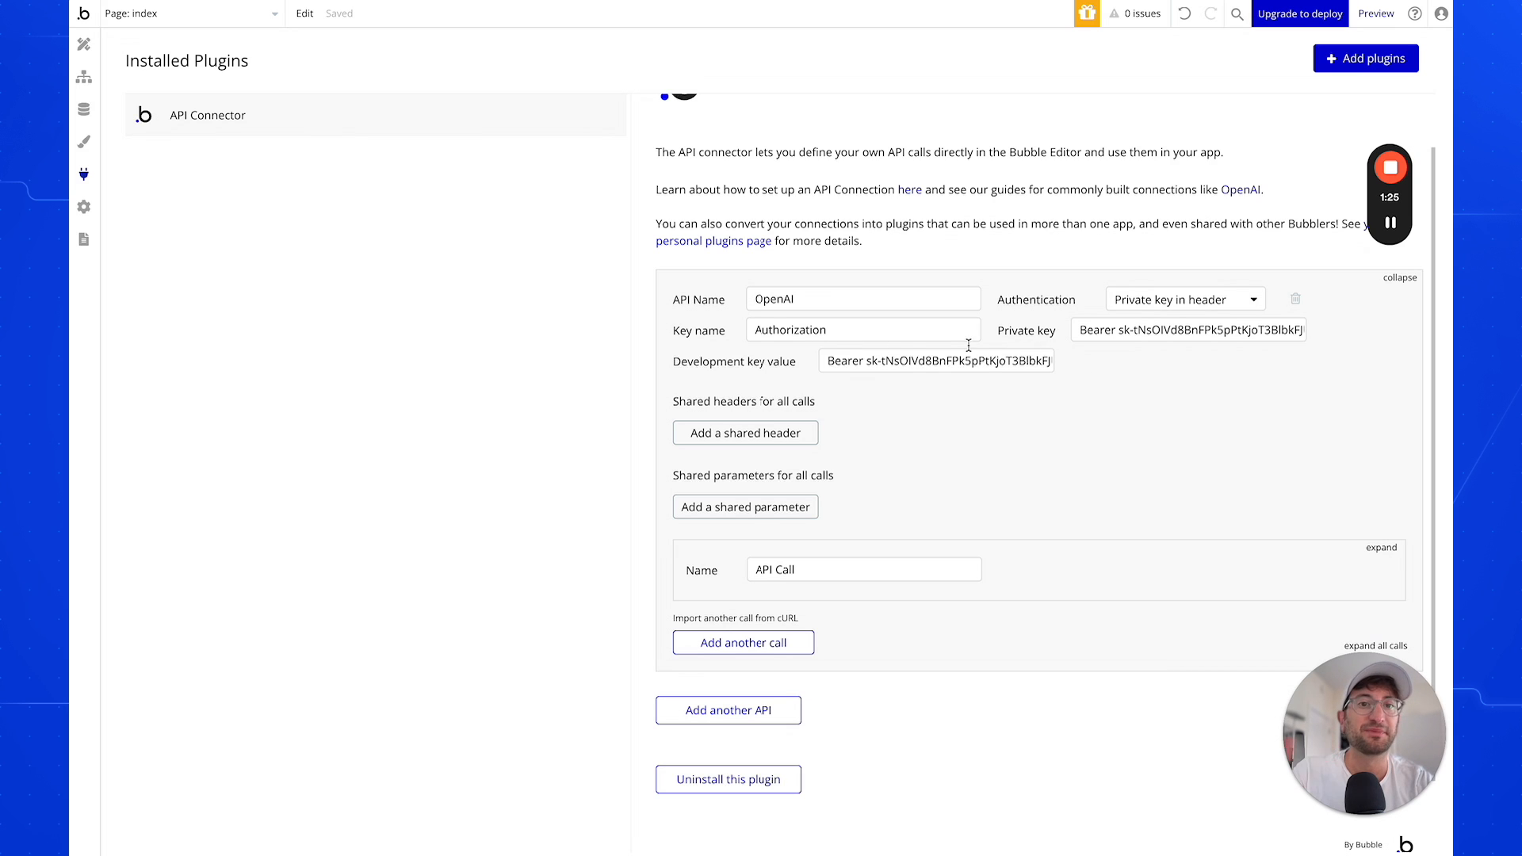
# Add a shared header for all OpenAI calls with key Content-Type and value application/json.
pyautogui.scroll(-1, 981, 341)
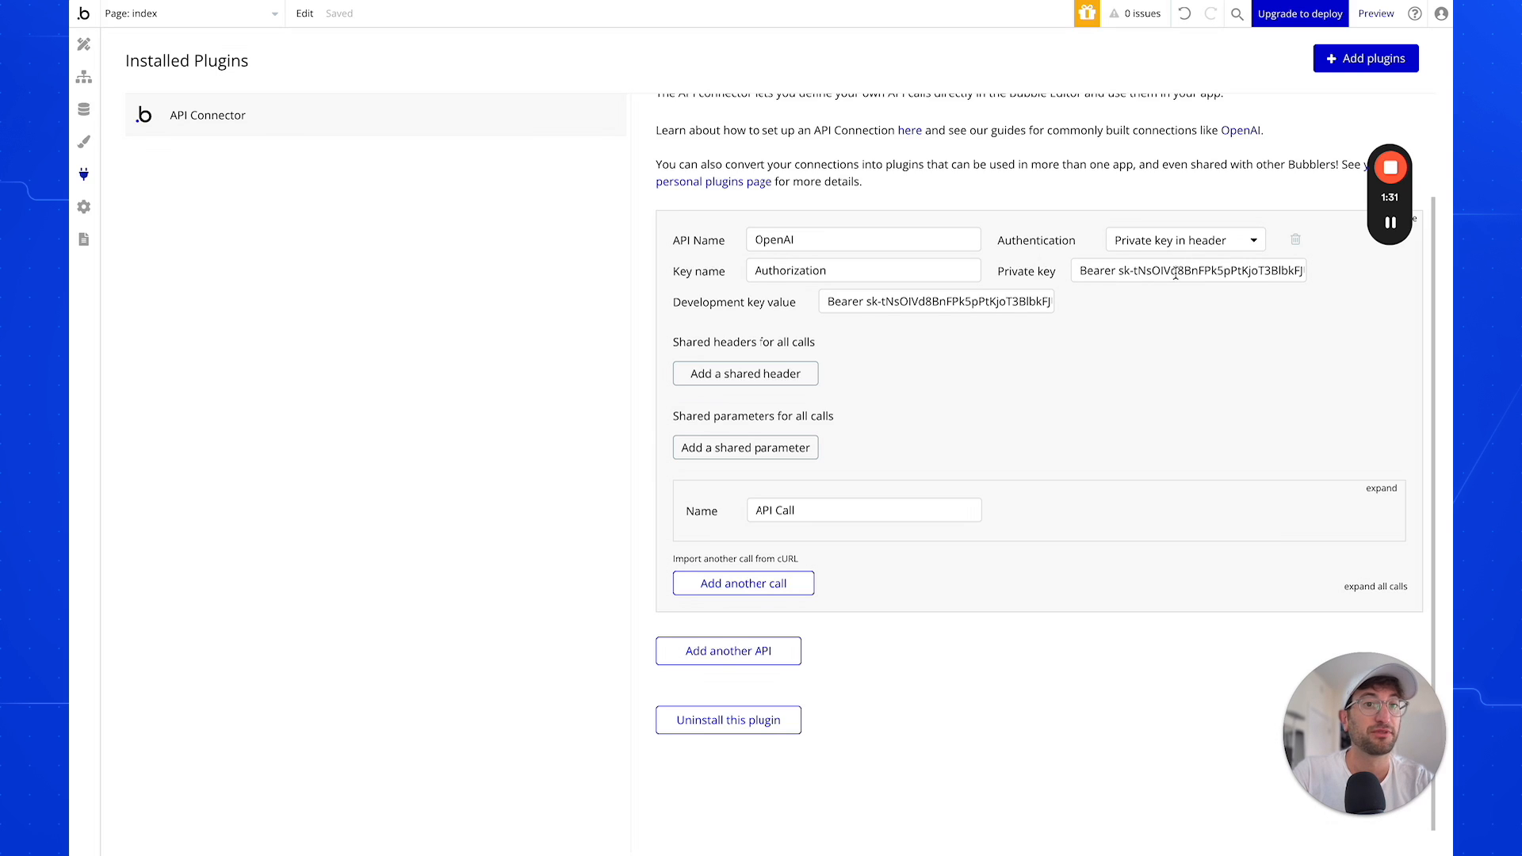
pyautogui.scroll(-1, 1023, 340)
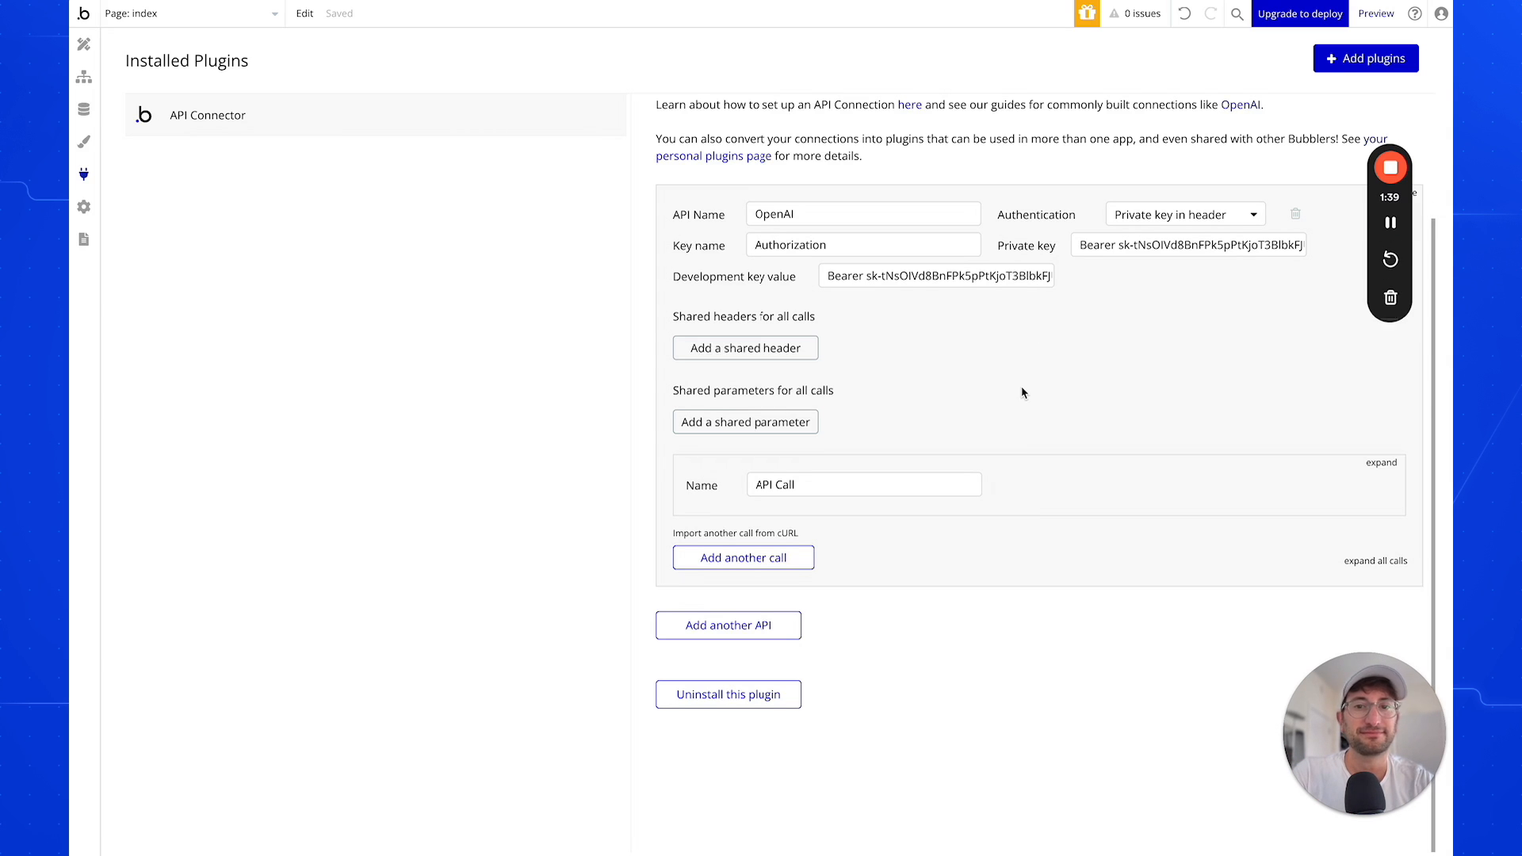
pyautogui.click(783, 348)
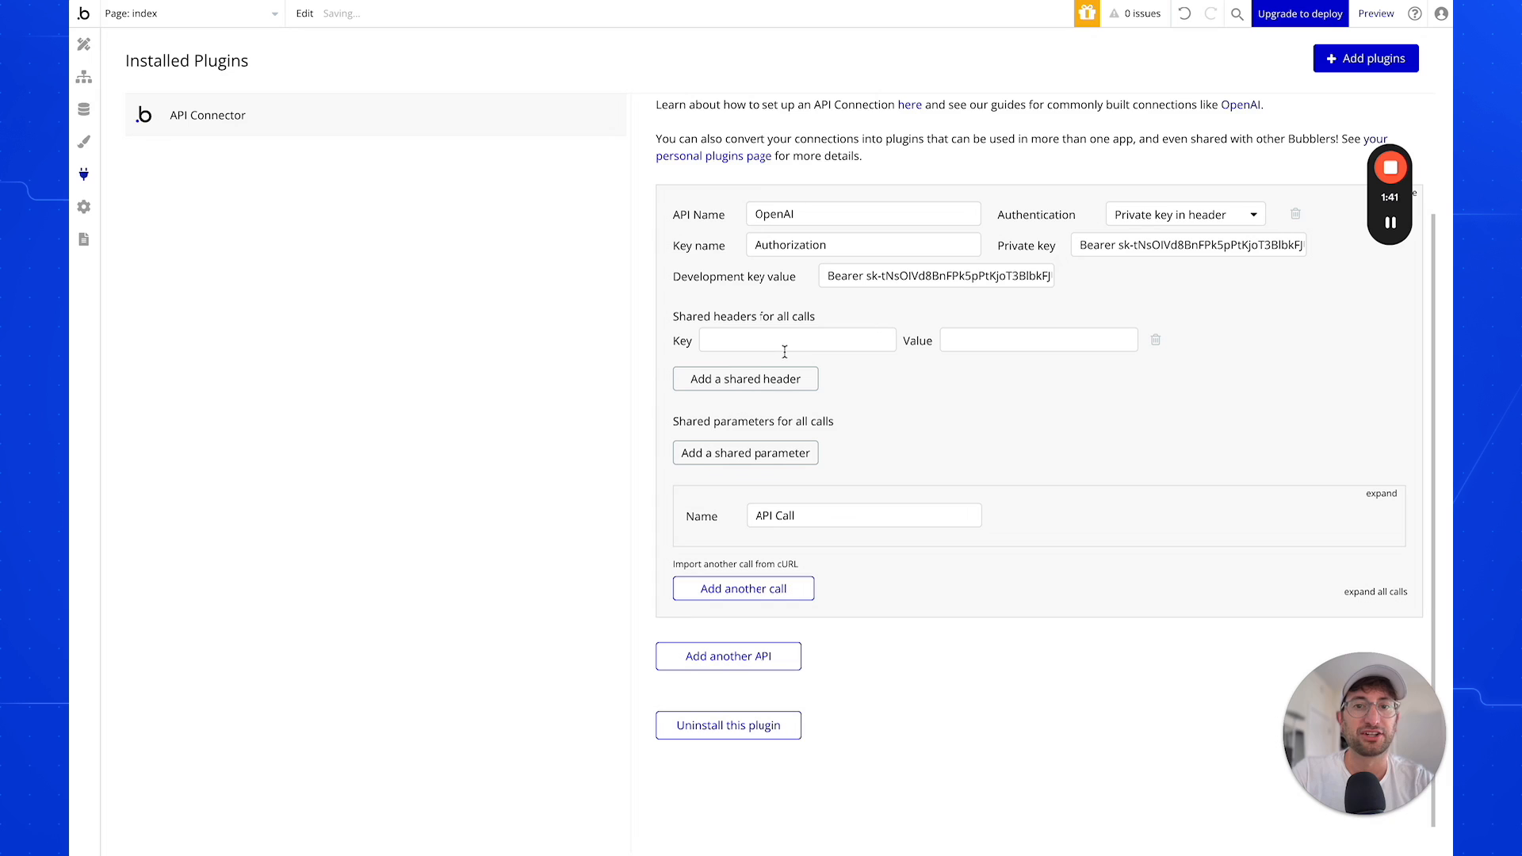
pyautogui.click(792, 350)
pyautogui.write('Content')
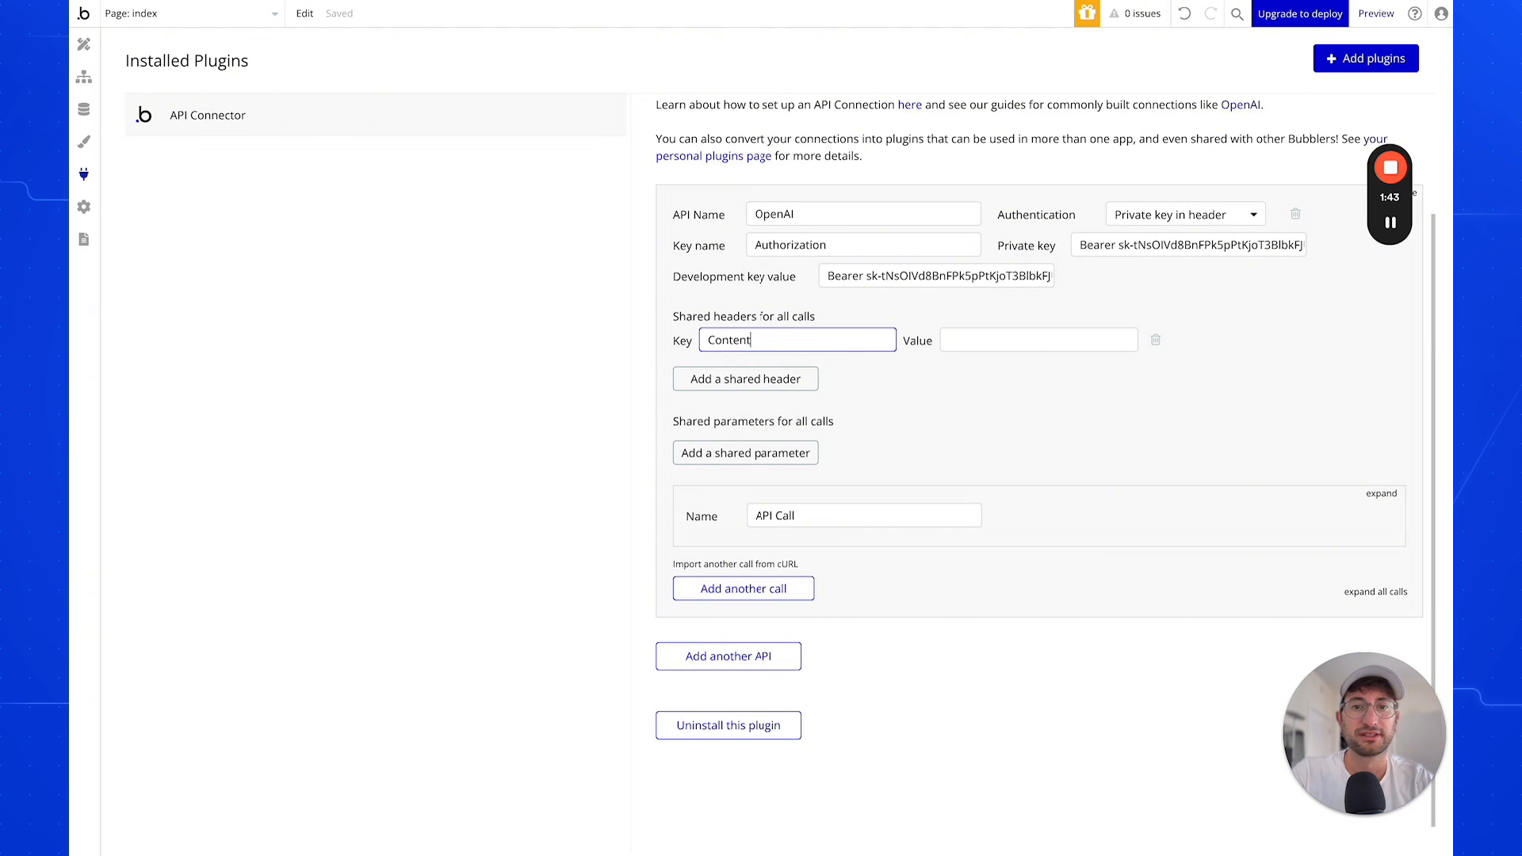
pyautogui.write('-Type')
pyautogui.press('Tab')
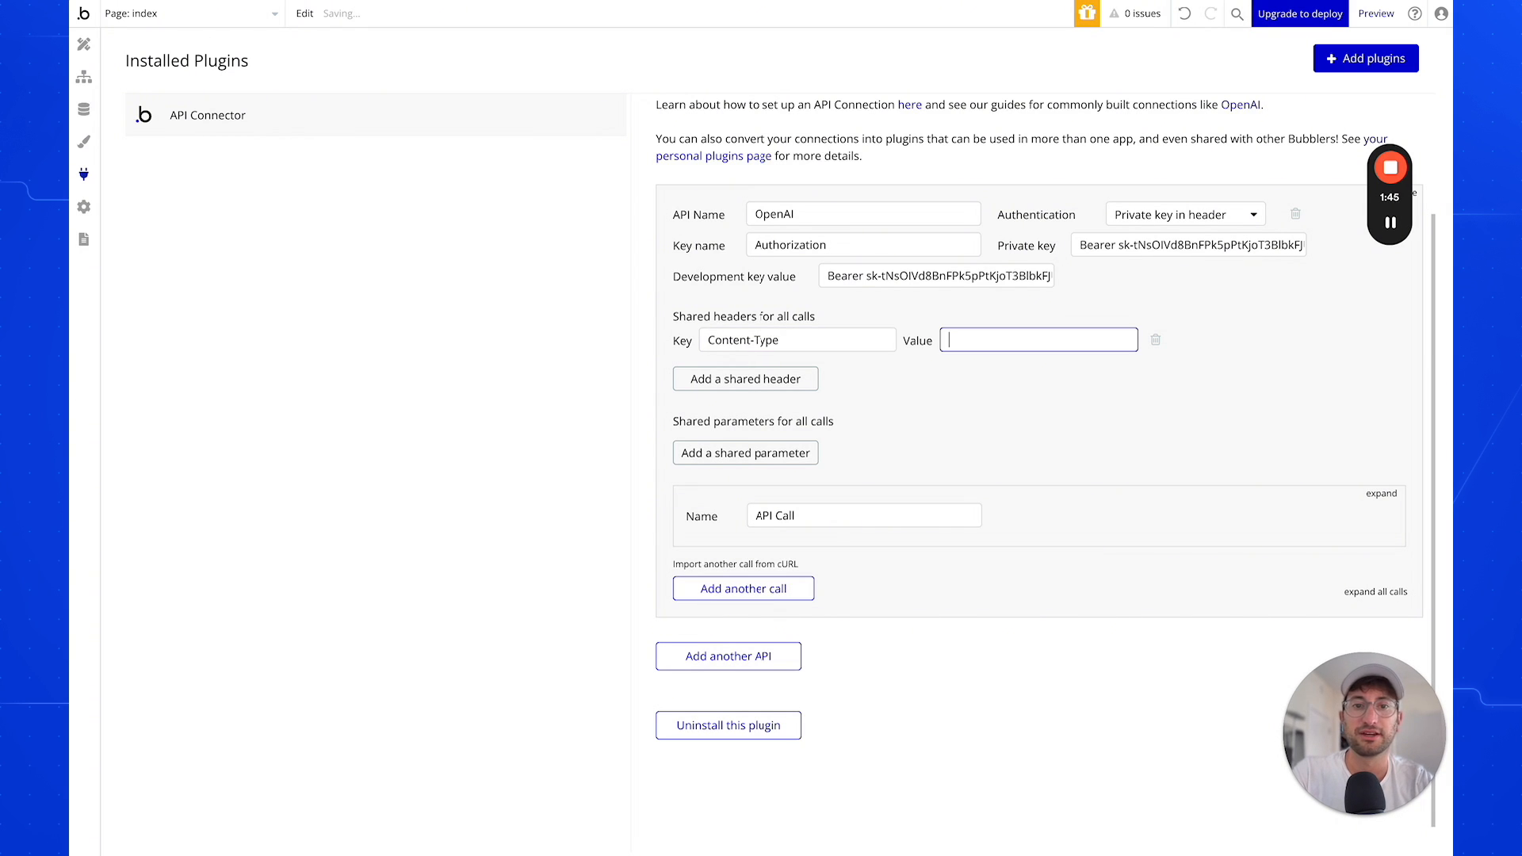
pyautogui.write('application/json')
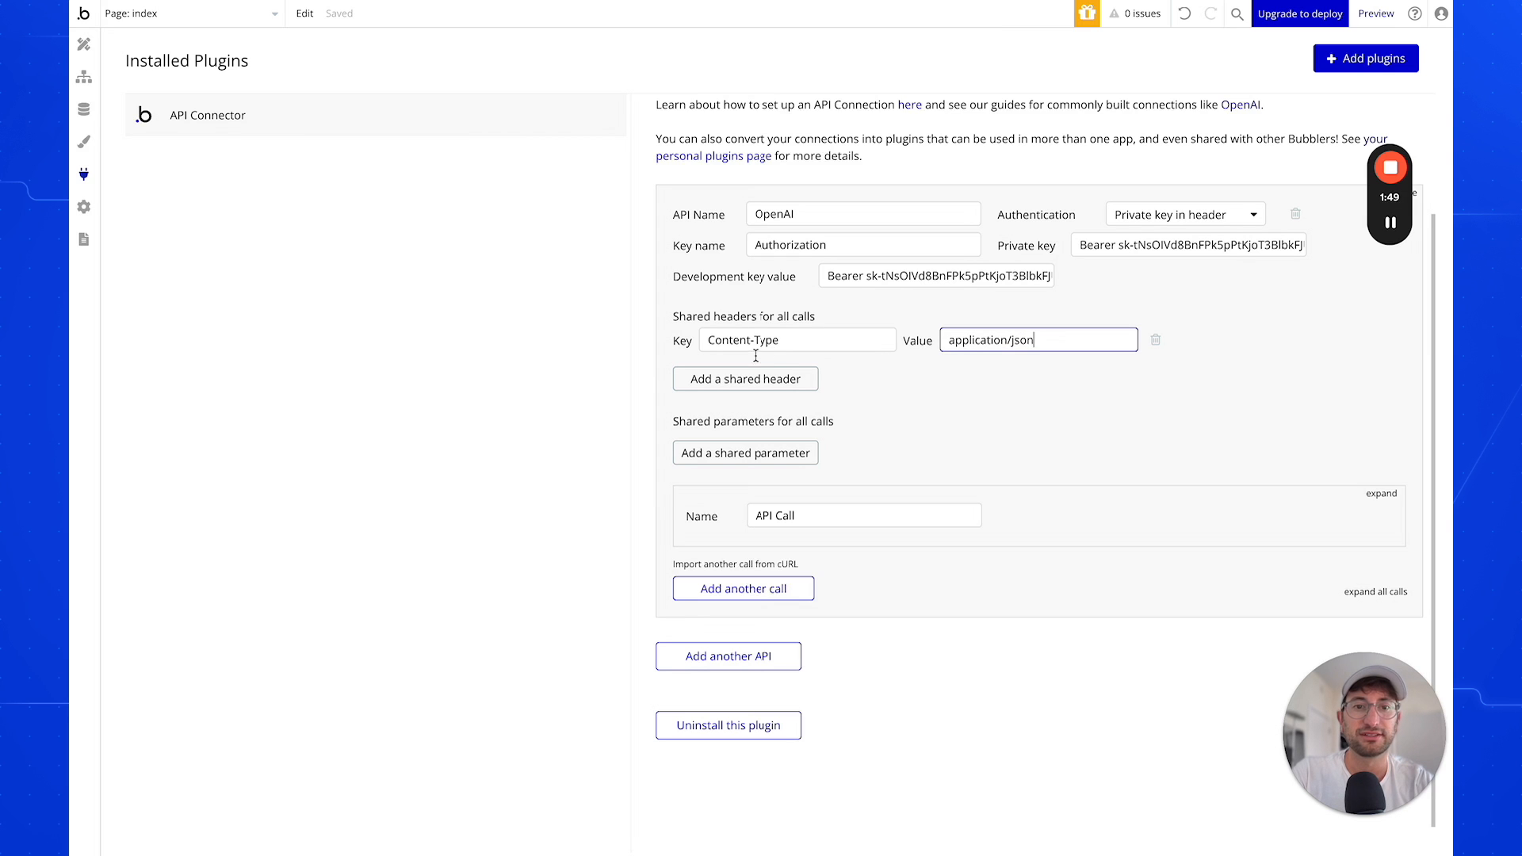
pyautogui.click(1114, 410)
pyautogui.scroll(-1, 983, 361)
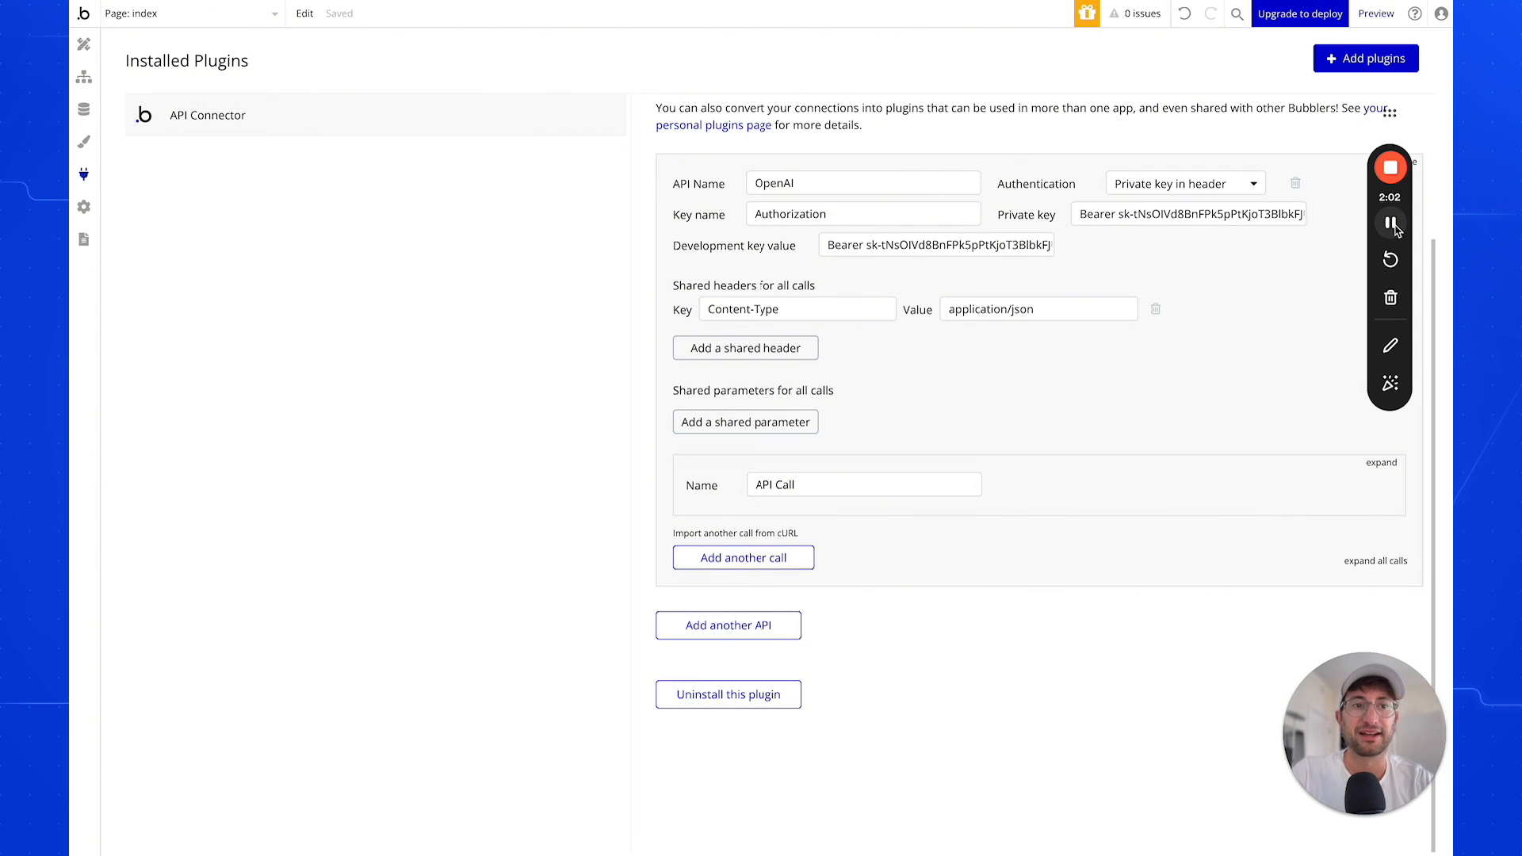
# Switch to the OpenAI API reference and examine the Audio endpoints from Create speech to Create transcription.
pyautogui.click(1438, 285)
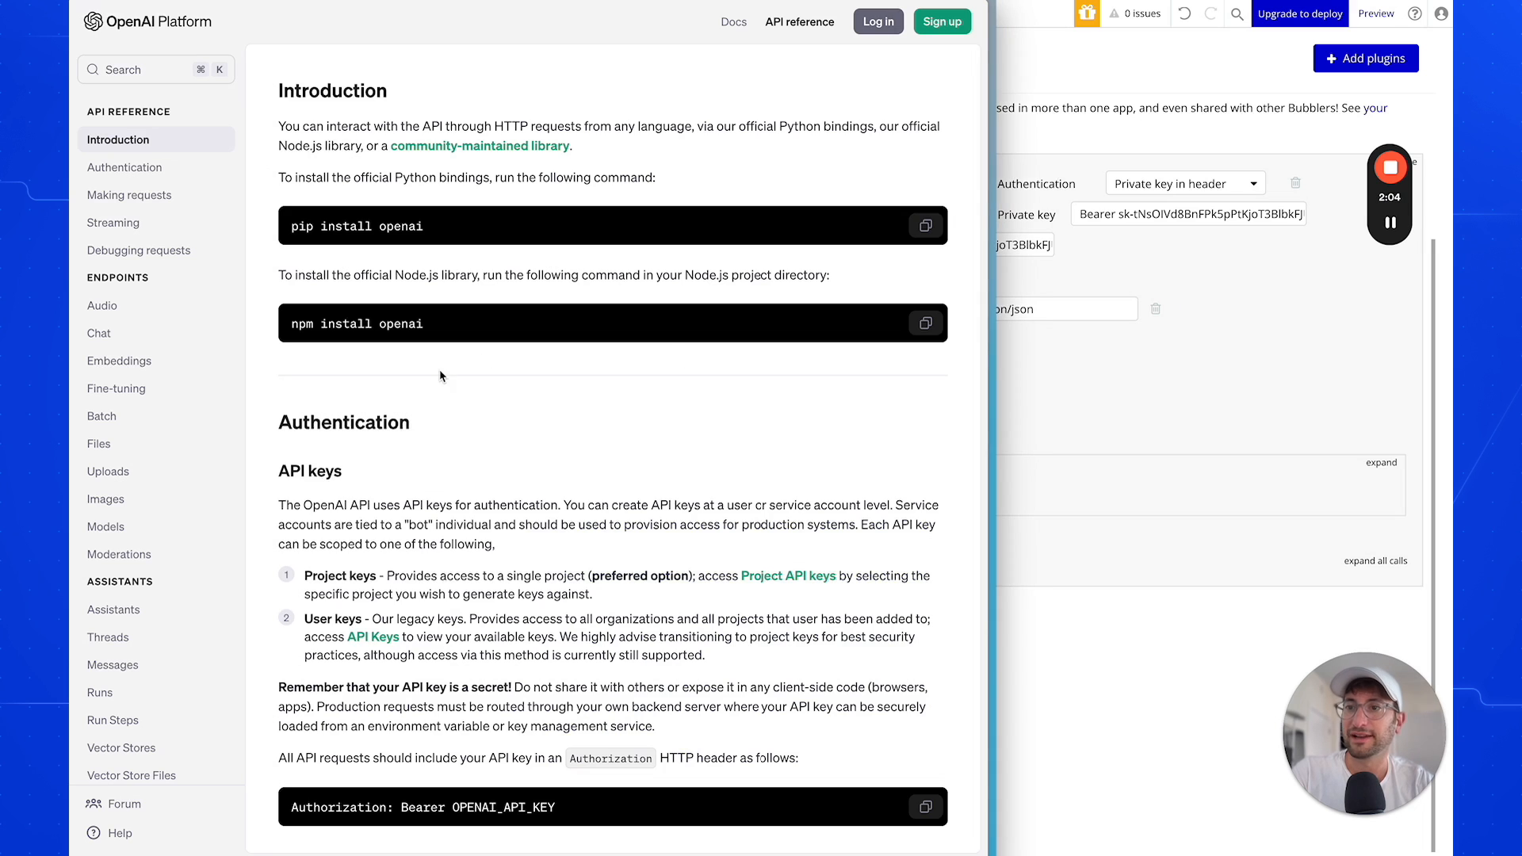
pyautogui.scroll(-3, 440, 377)
pyautogui.scroll(-6, 141, 370)
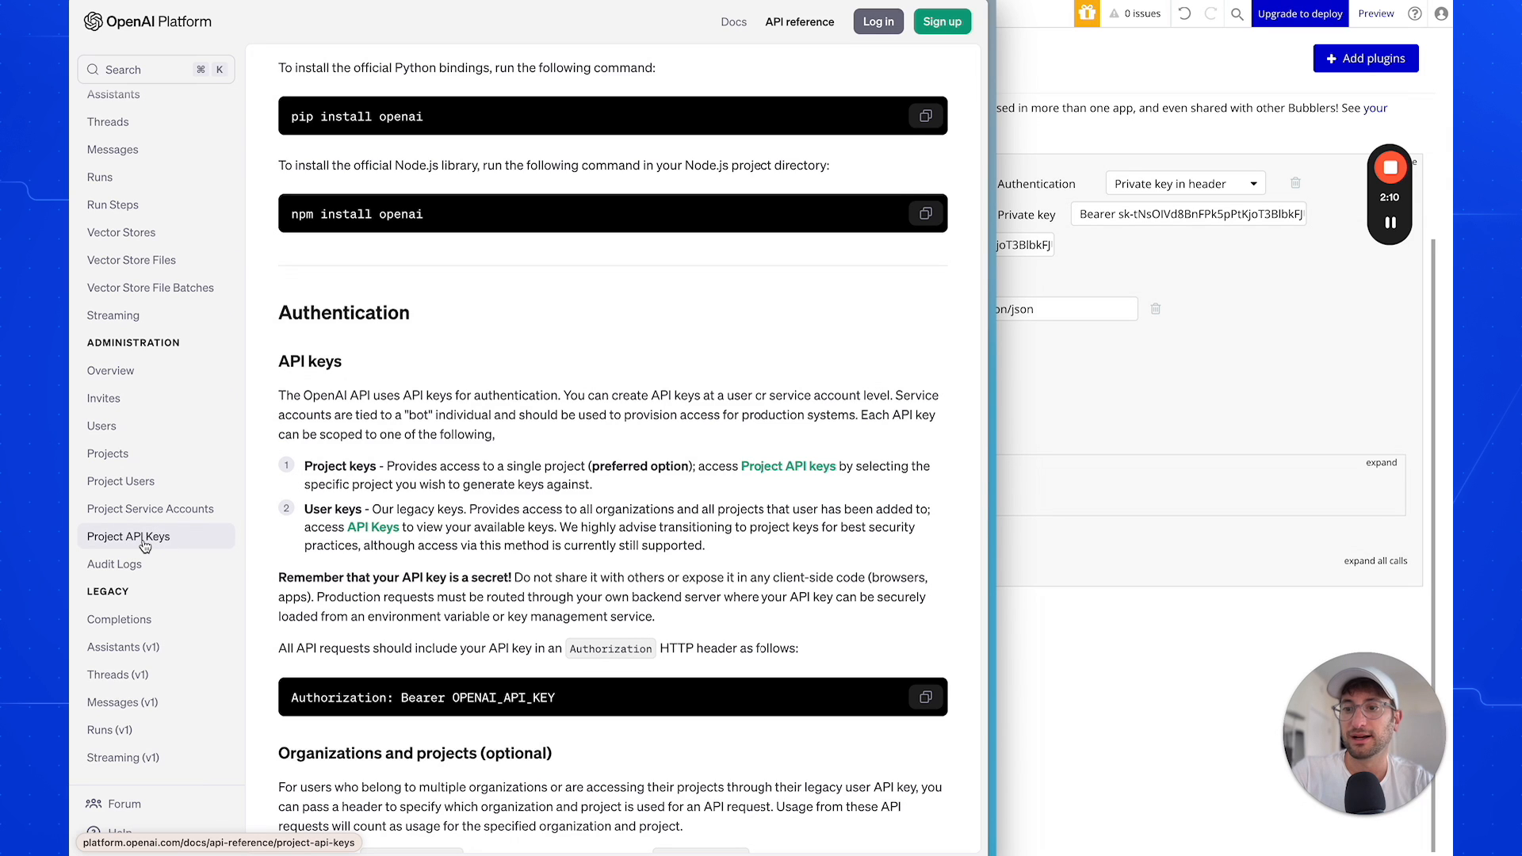
pyautogui.scroll(7, 136, 507)
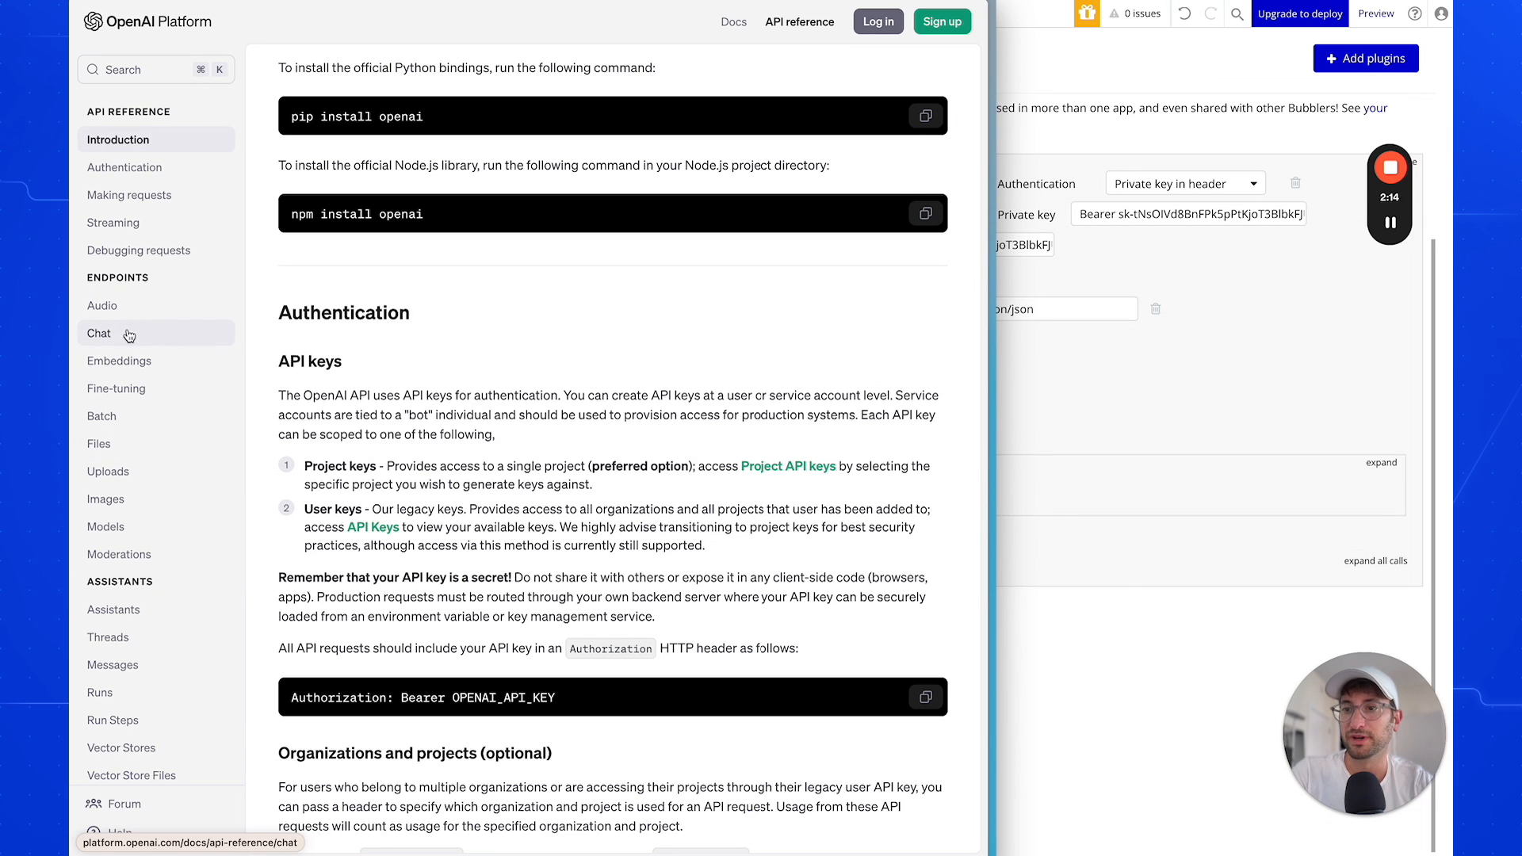
pyautogui.click(131, 312)
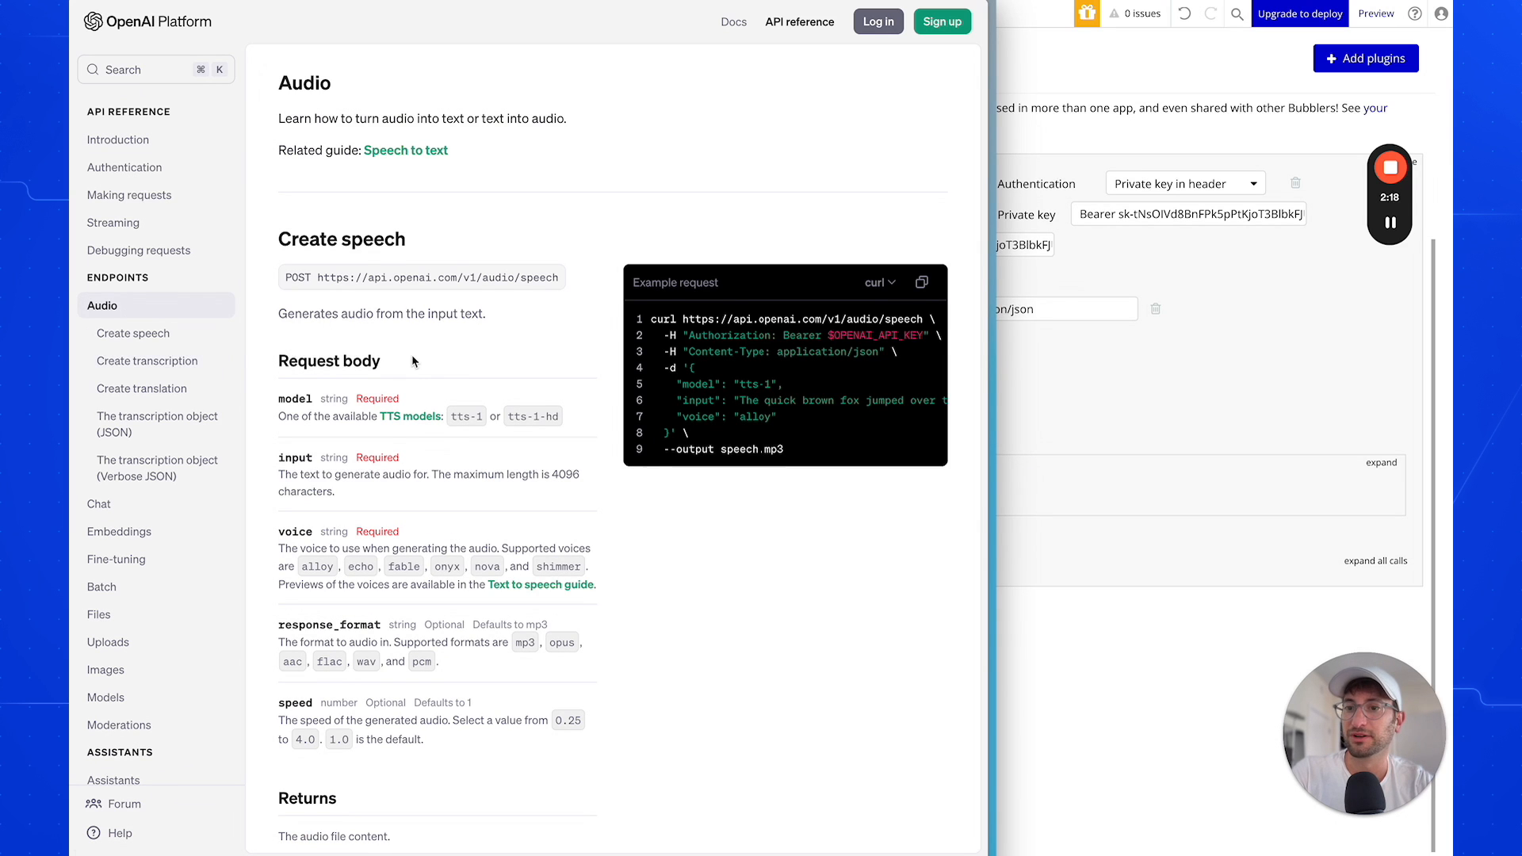
pyautogui.scroll(-1, 411, 356)
pyautogui.scroll(-5, 412, 361)
pyautogui.scroll(7, 411, 360)
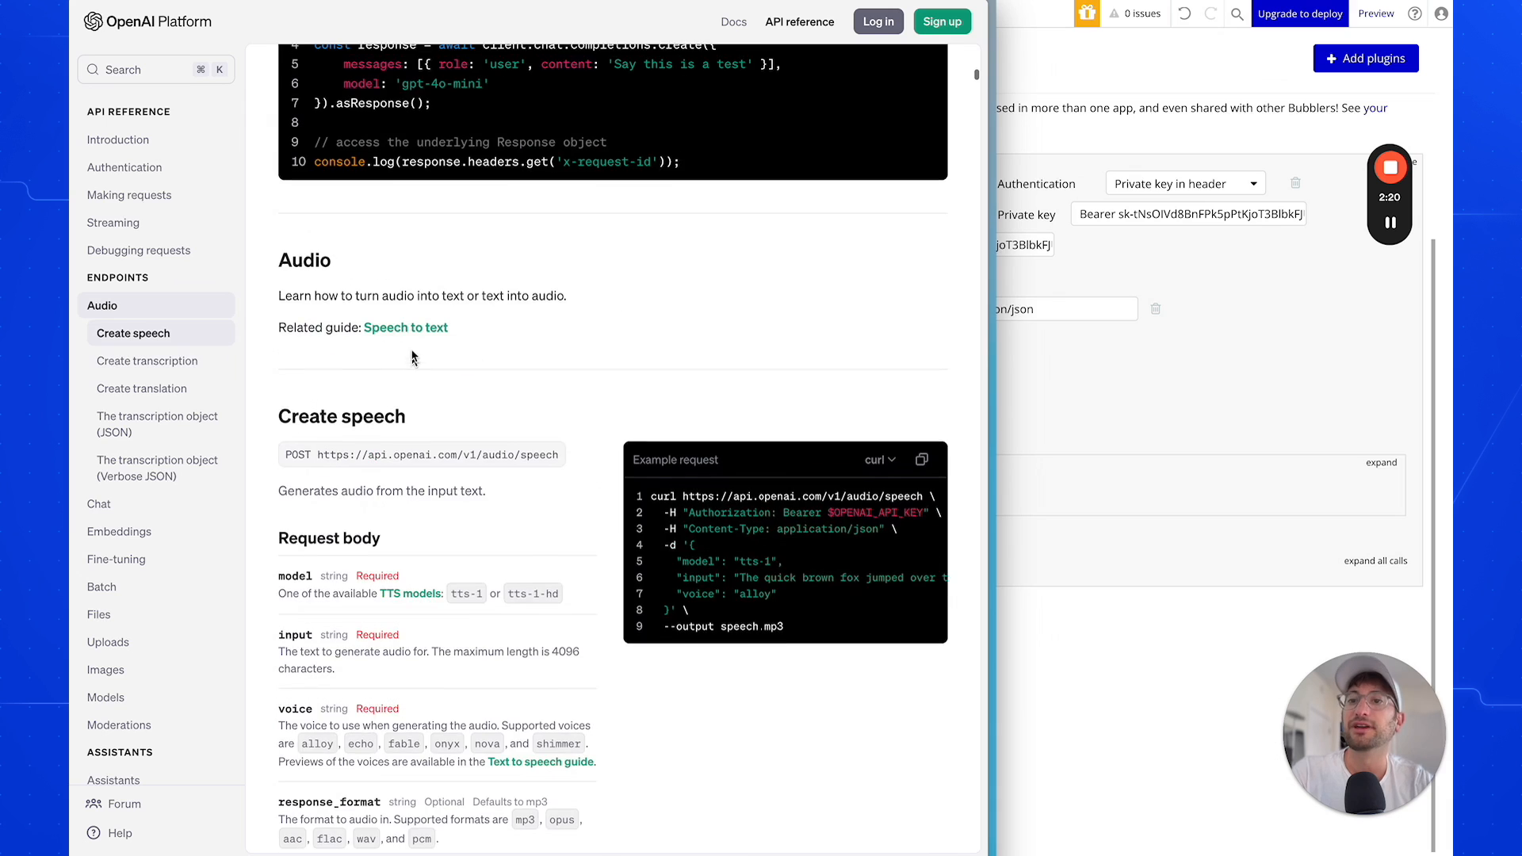
pyautogui.scroll(-4, 396, 358)
pyautogui.scroll(1, 375, 275)
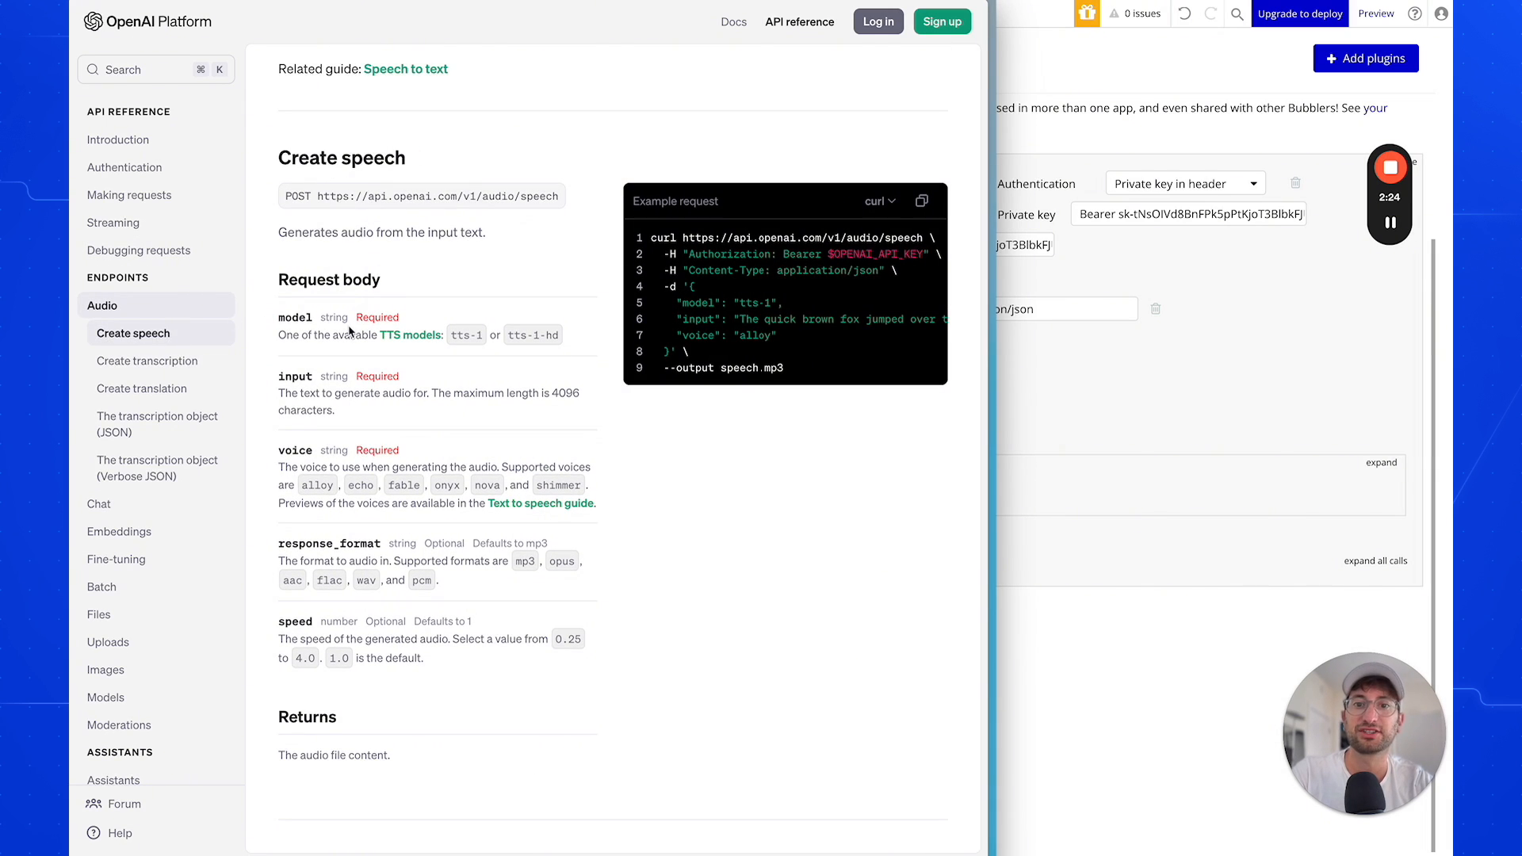
pyautogui.scroll(-9, 367, 361)
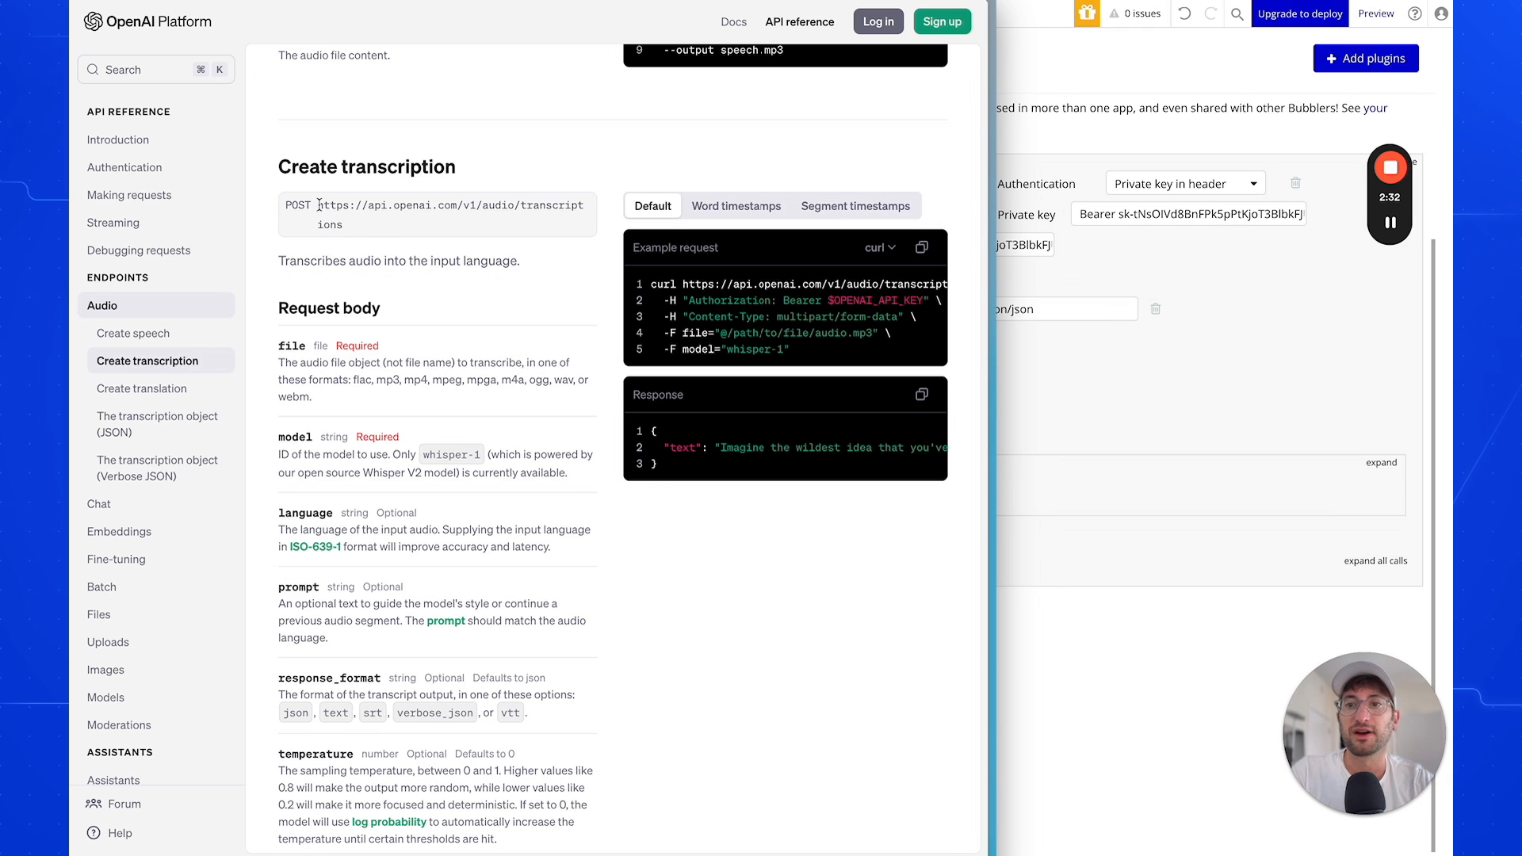
pyautogui.moveTo(318, 205); pyautogui.dragTo(348, 229)
pyautogui.hotkey('ctrl', 'c')
pyautogui.click(1037, 430)
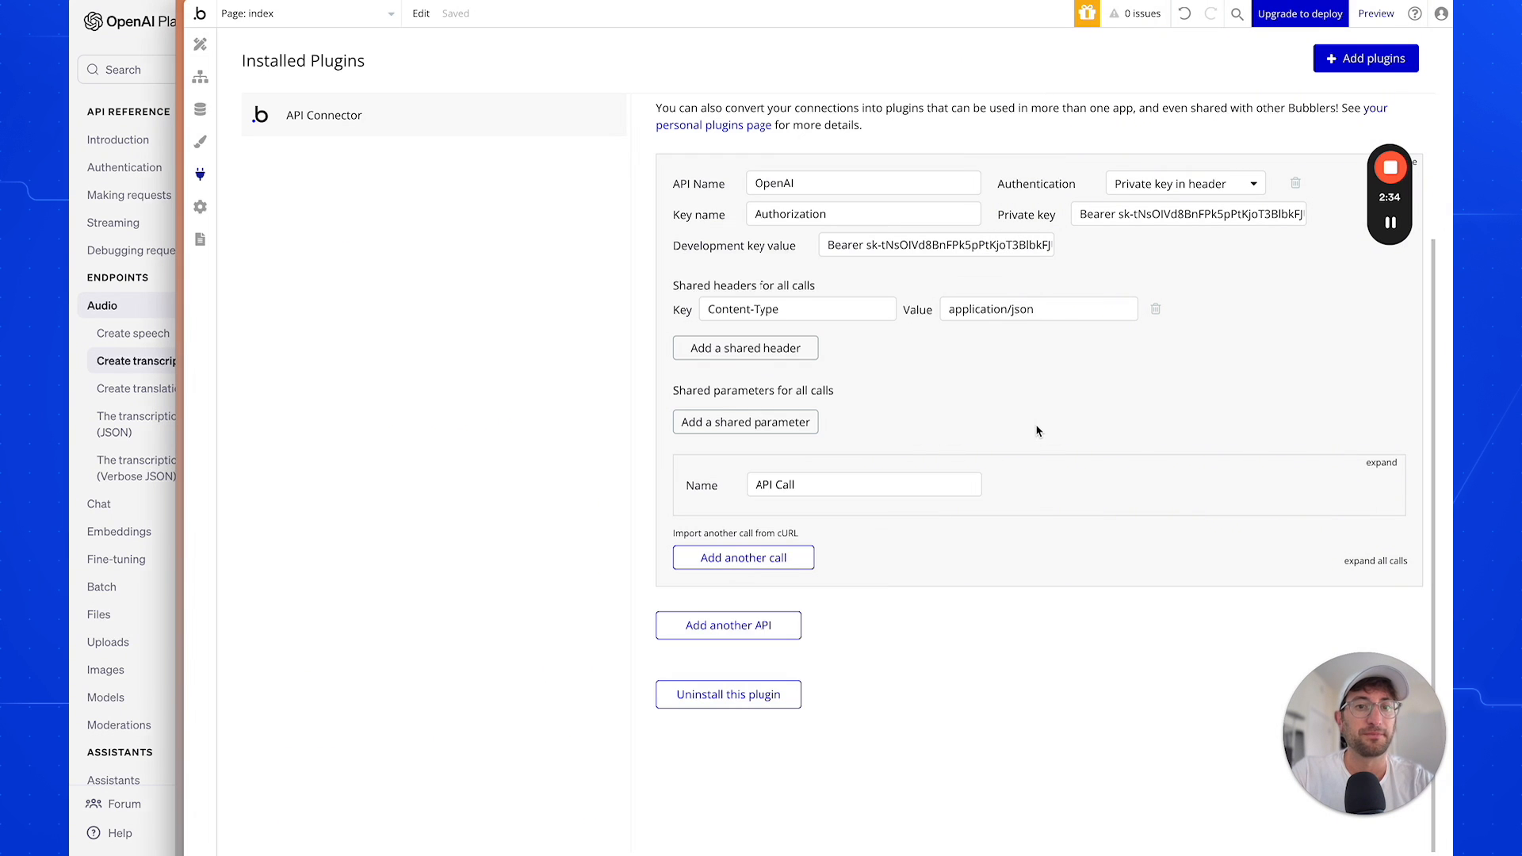
pyautogui.click(1380, 463)
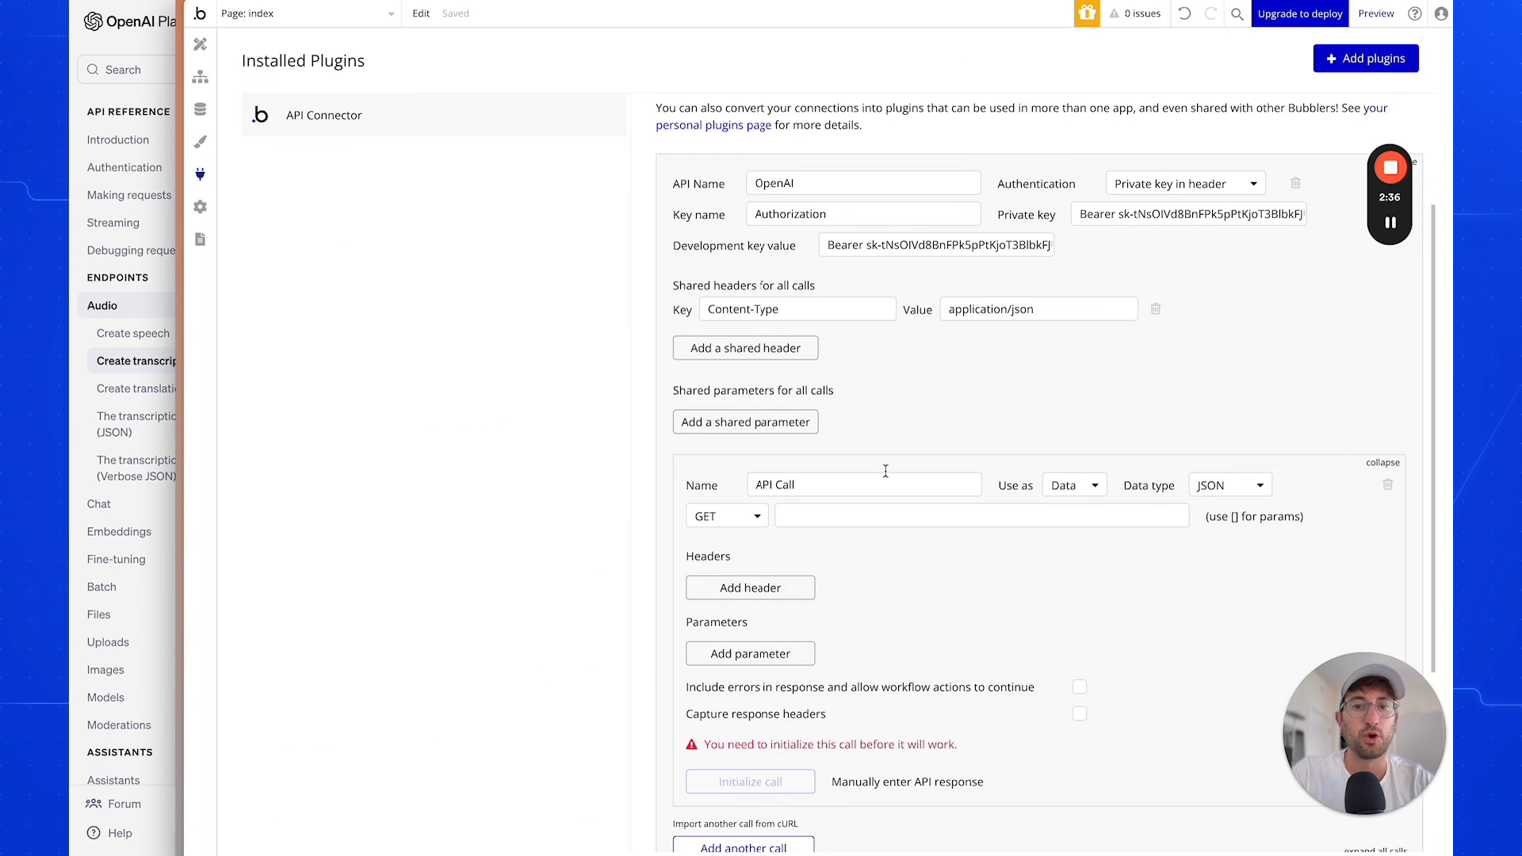
pyautogui.scroll(-2, 806, 370)
pyautogui.click(812, 359)
pyautogui.hotkey('ctrl', 'v')
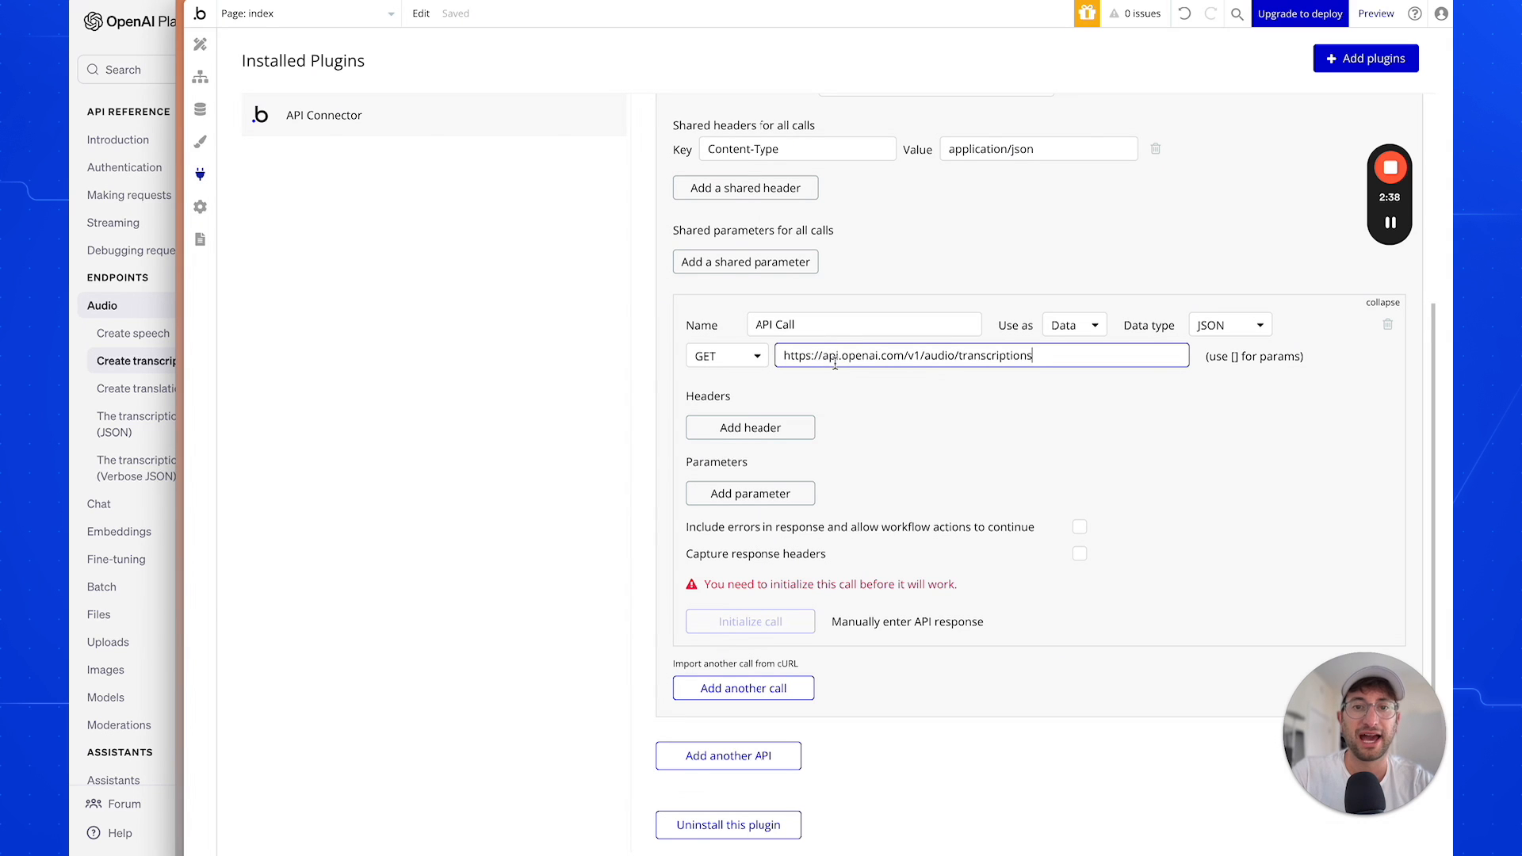
# Check the transcription endpoint's request method in the OpenAI reference, then set the Bubble call to POST and its use to Action.
pyautogui.click(147, 319)
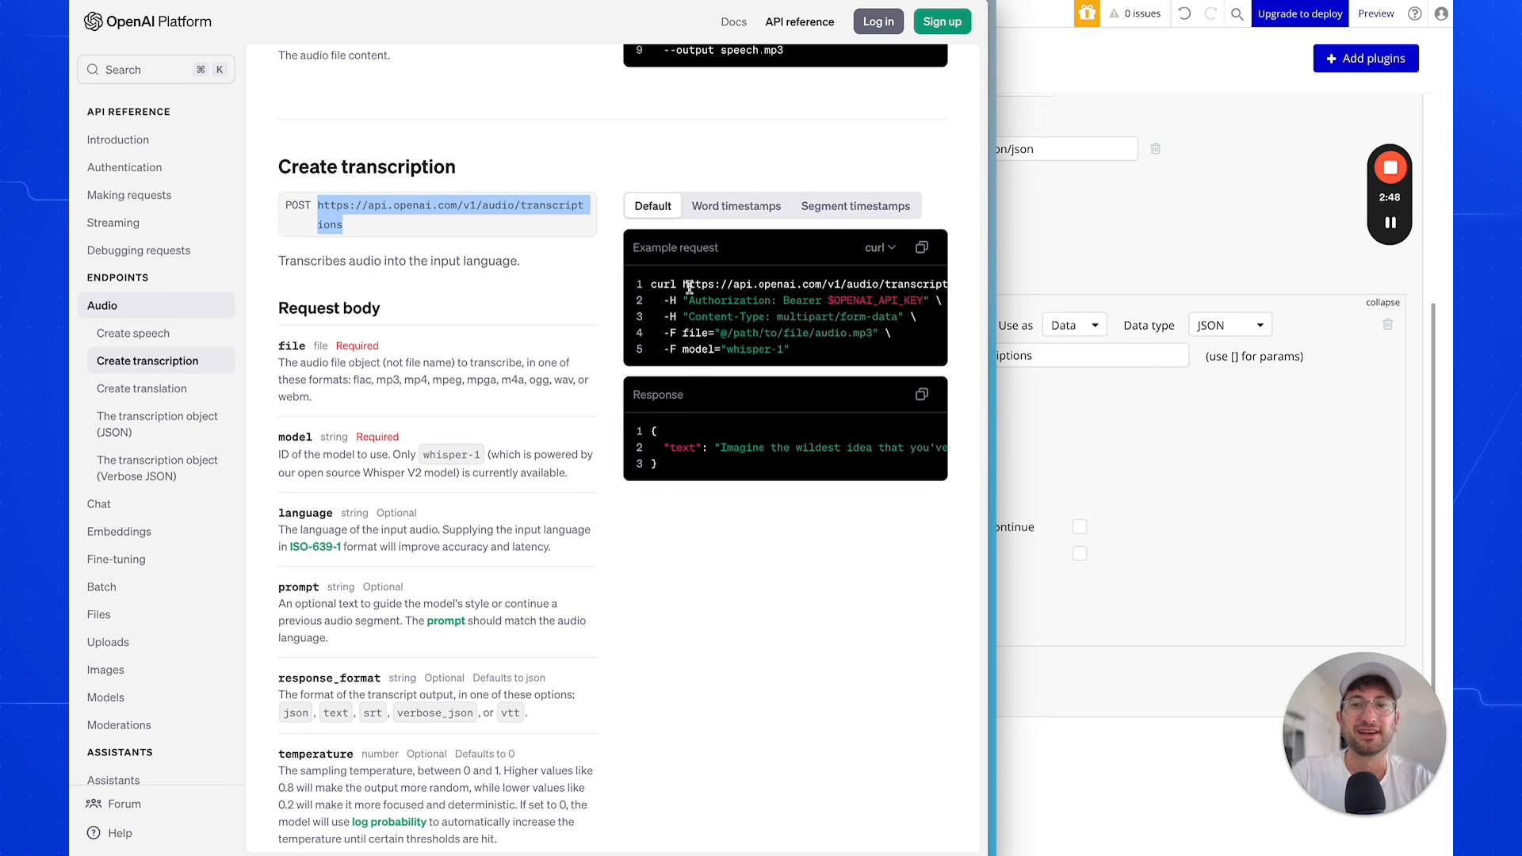
pyautogui.click(1042, 275)
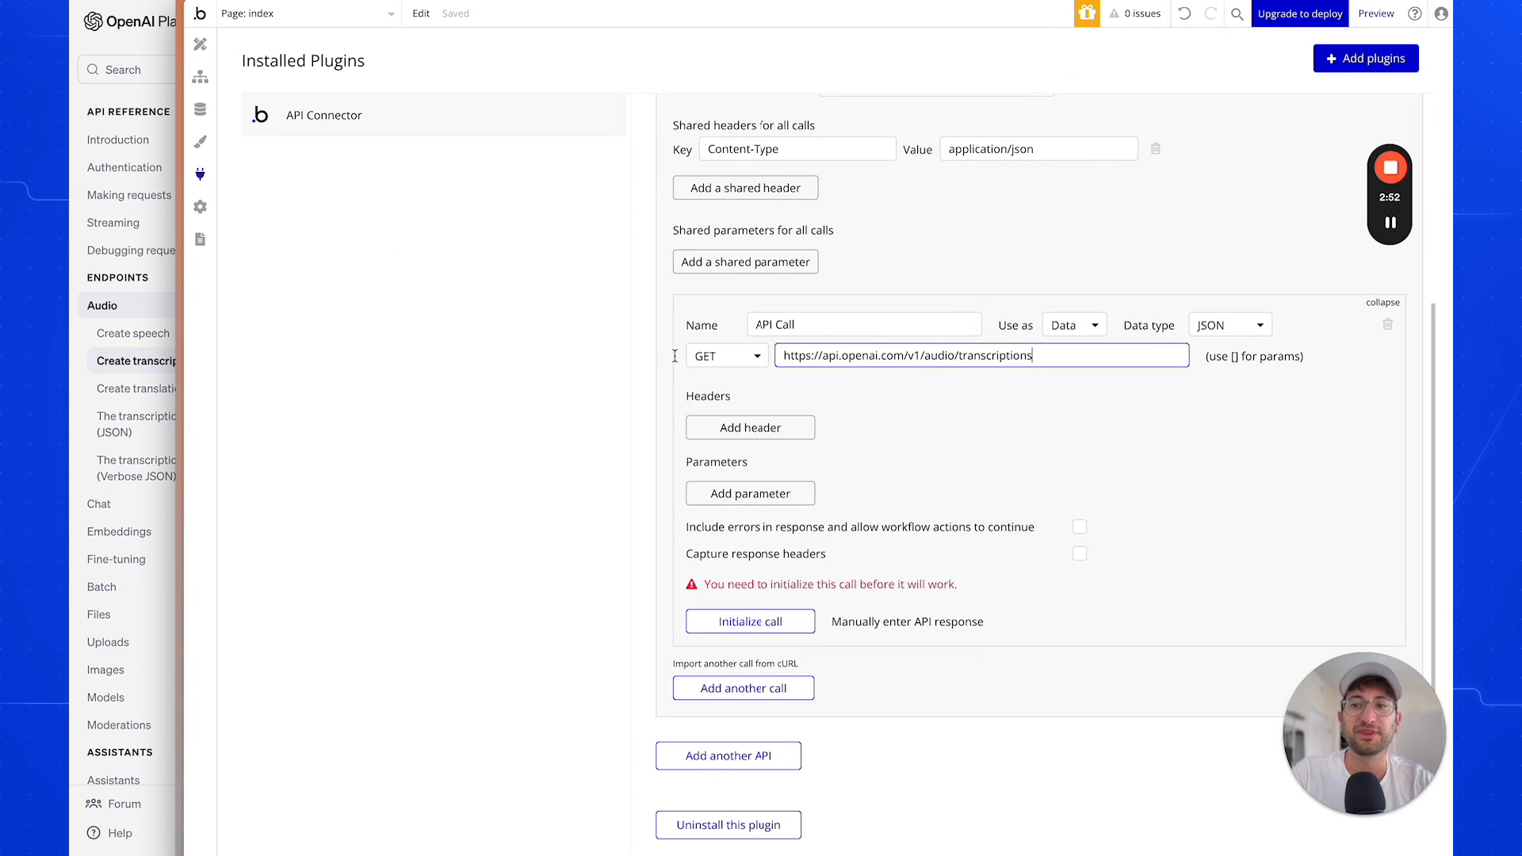
pyautogui.click(137, 358)
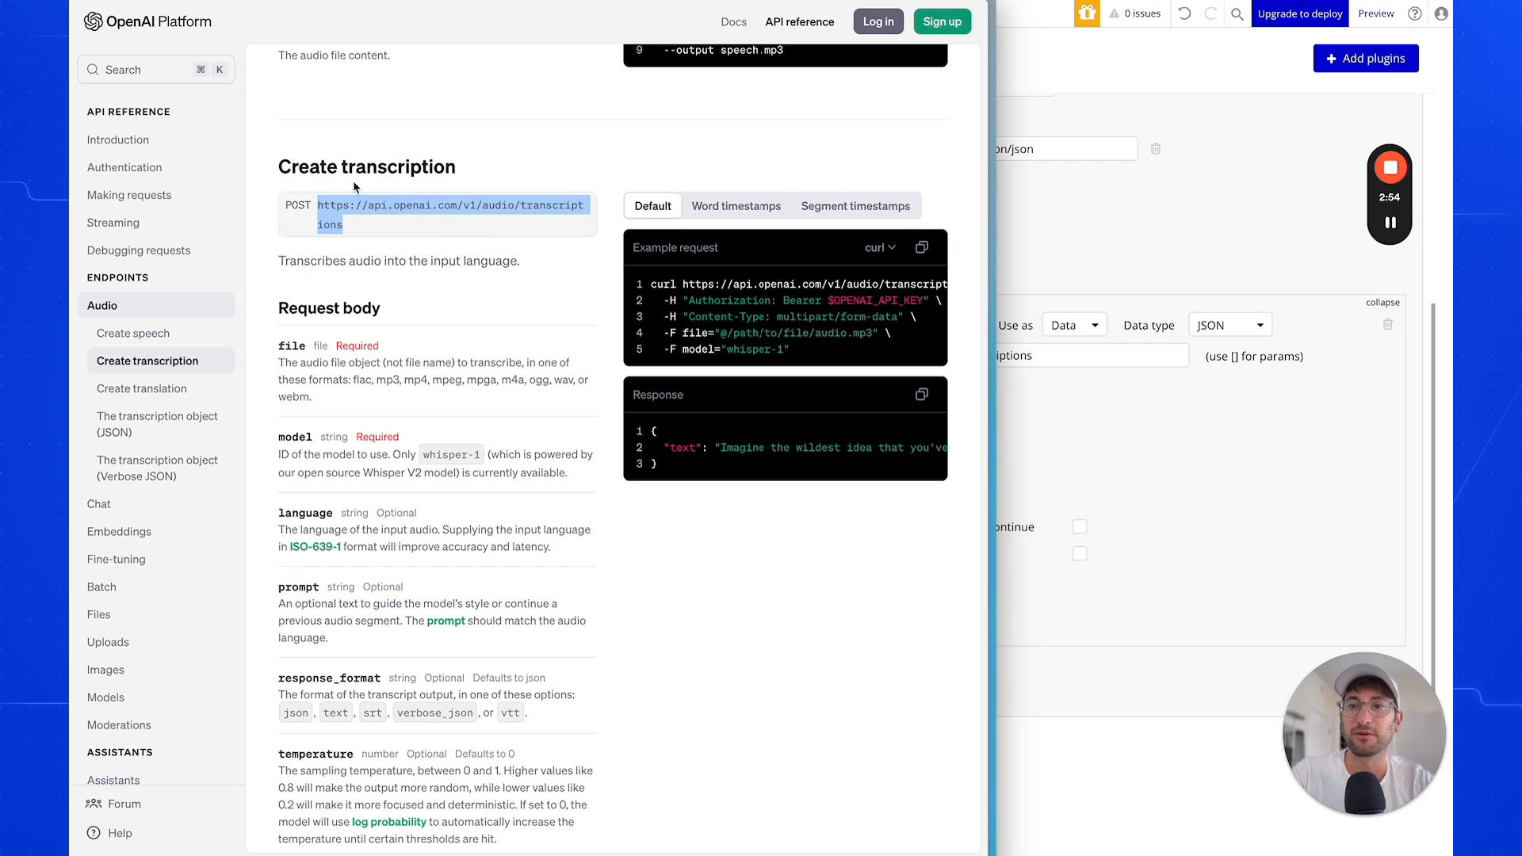
pyautogui.click(321, 206)
pyautogui.click(319, 206)
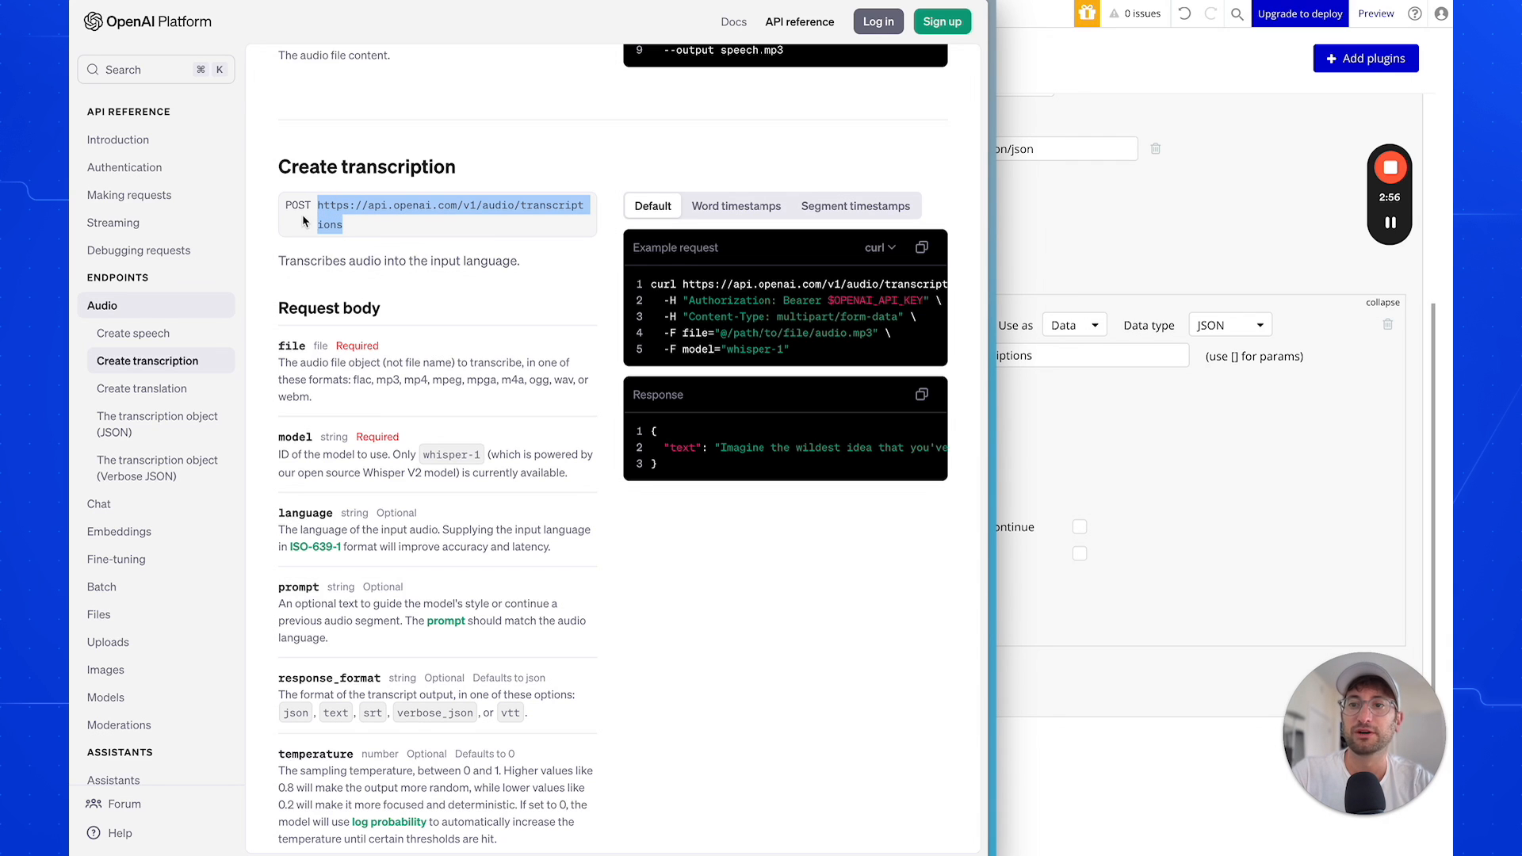
pyautogui.click(1115, 398)
pyautogui.click(701, 356)
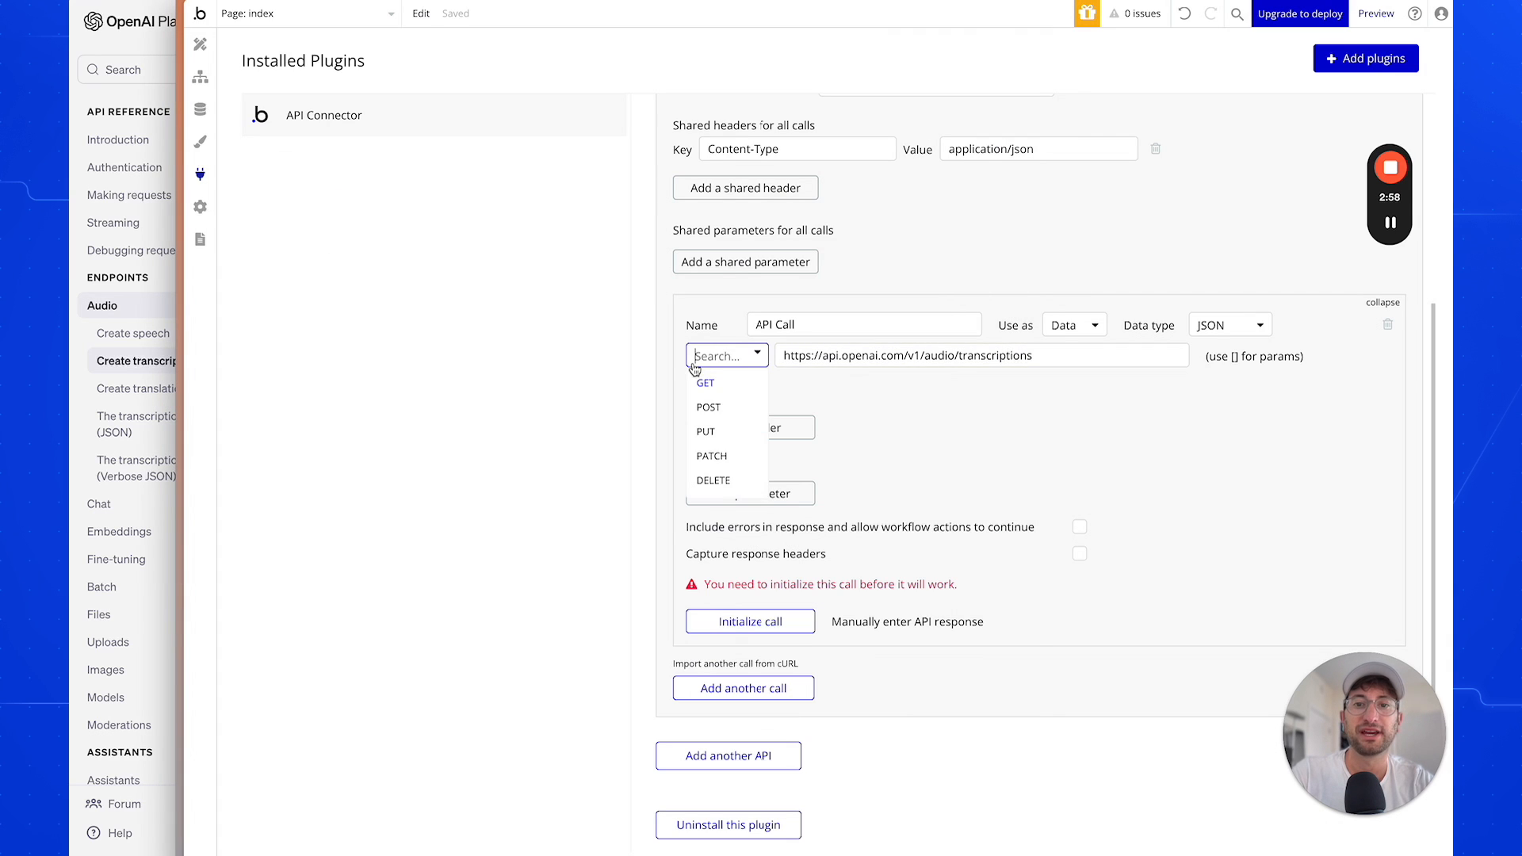
pyautogui.click(734, 407)
pyautogui.click(1096, 326)
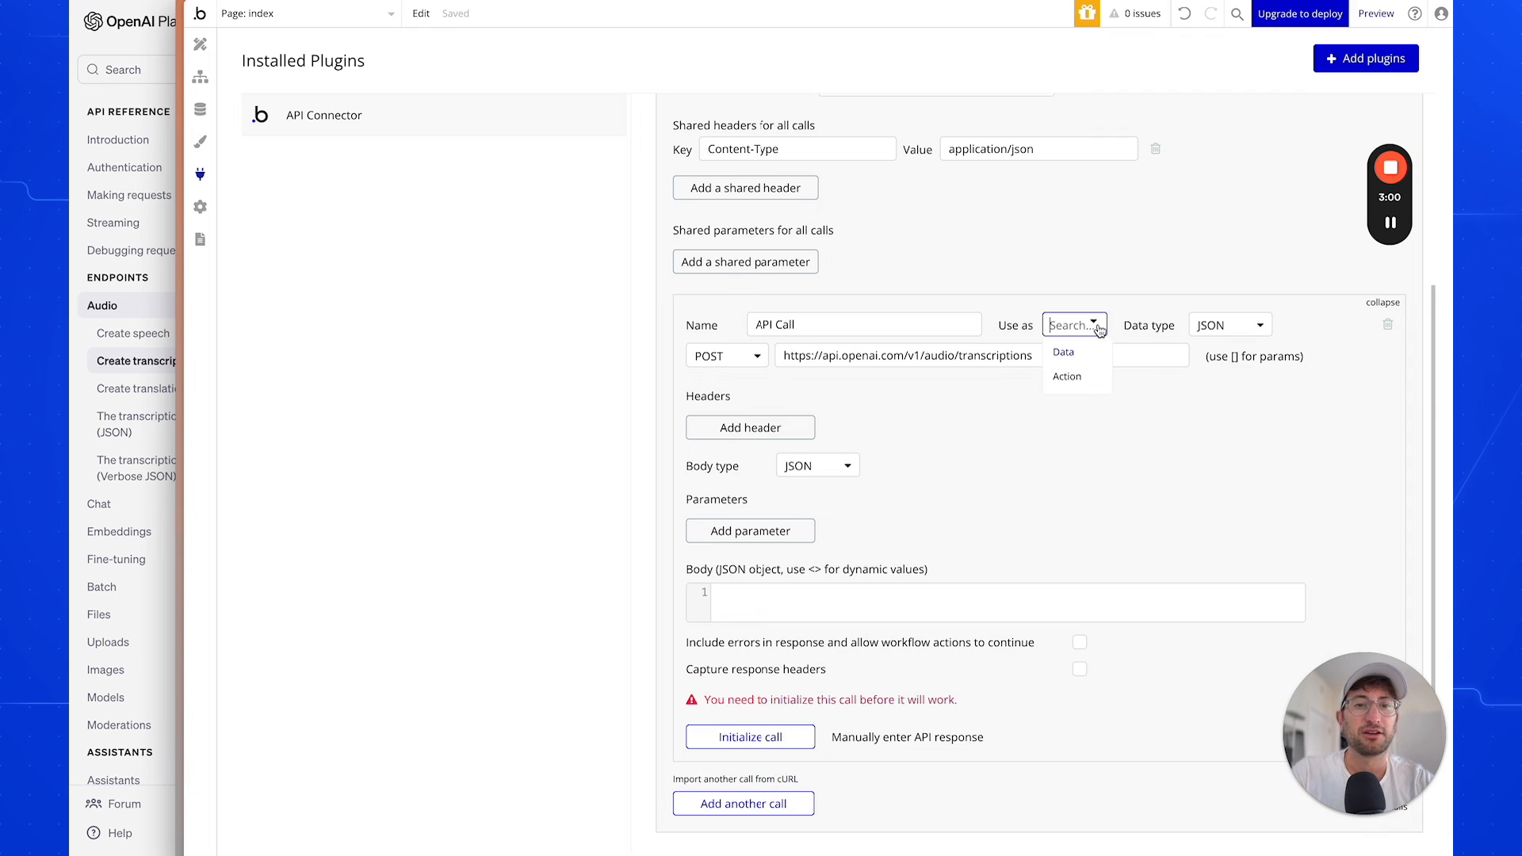
pyautogui.click(1087, 378)
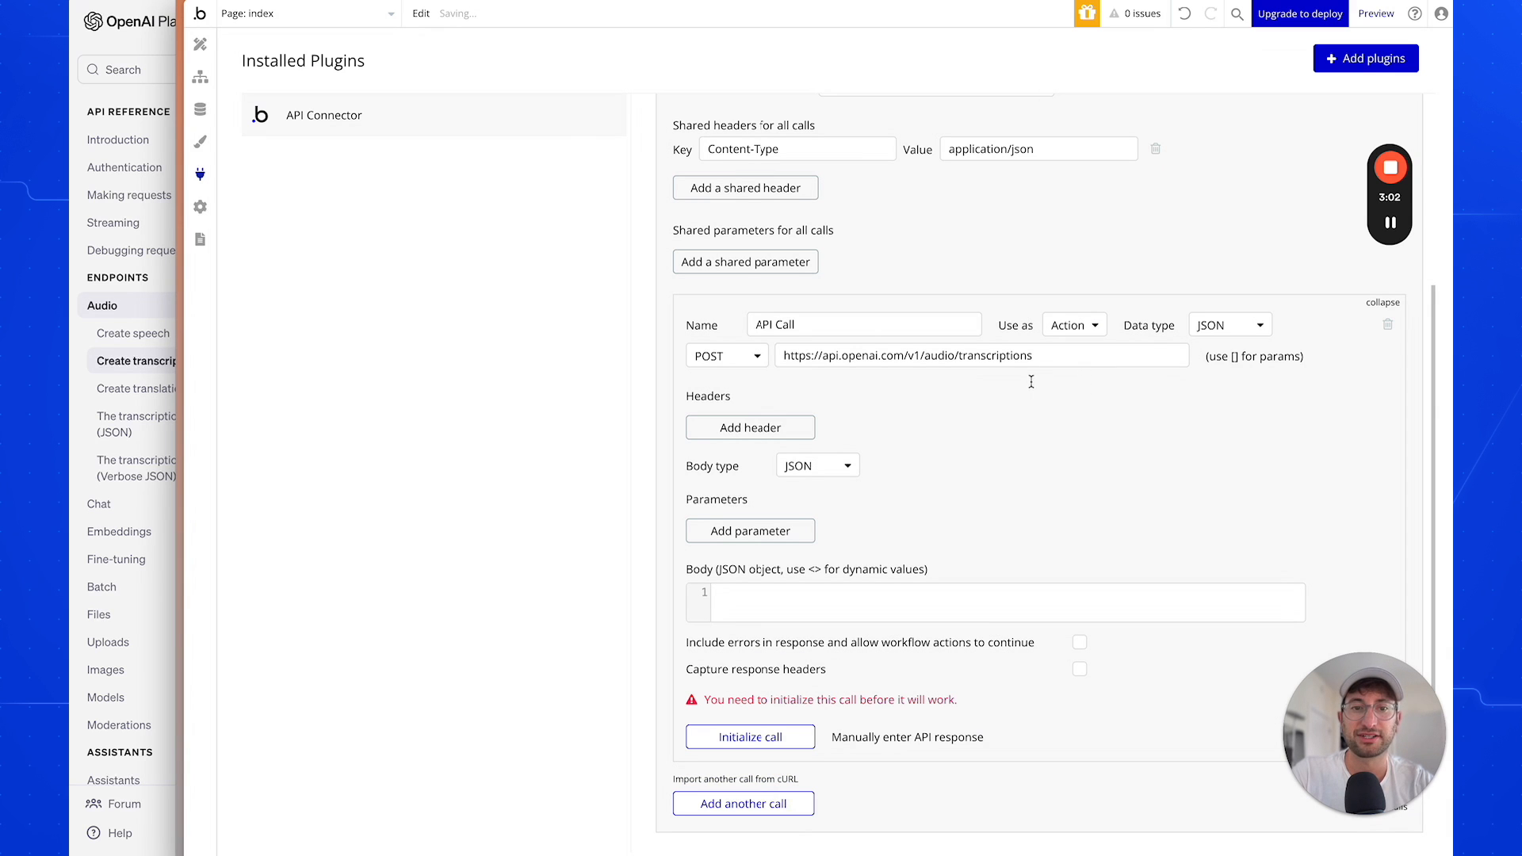
pyautogui.scroll(-1, 925, 391)
# Switch to the OpenAI reference and examine the authorization, content type and form fields in the Create transcription example request.
pyautogui.click(159, 386)
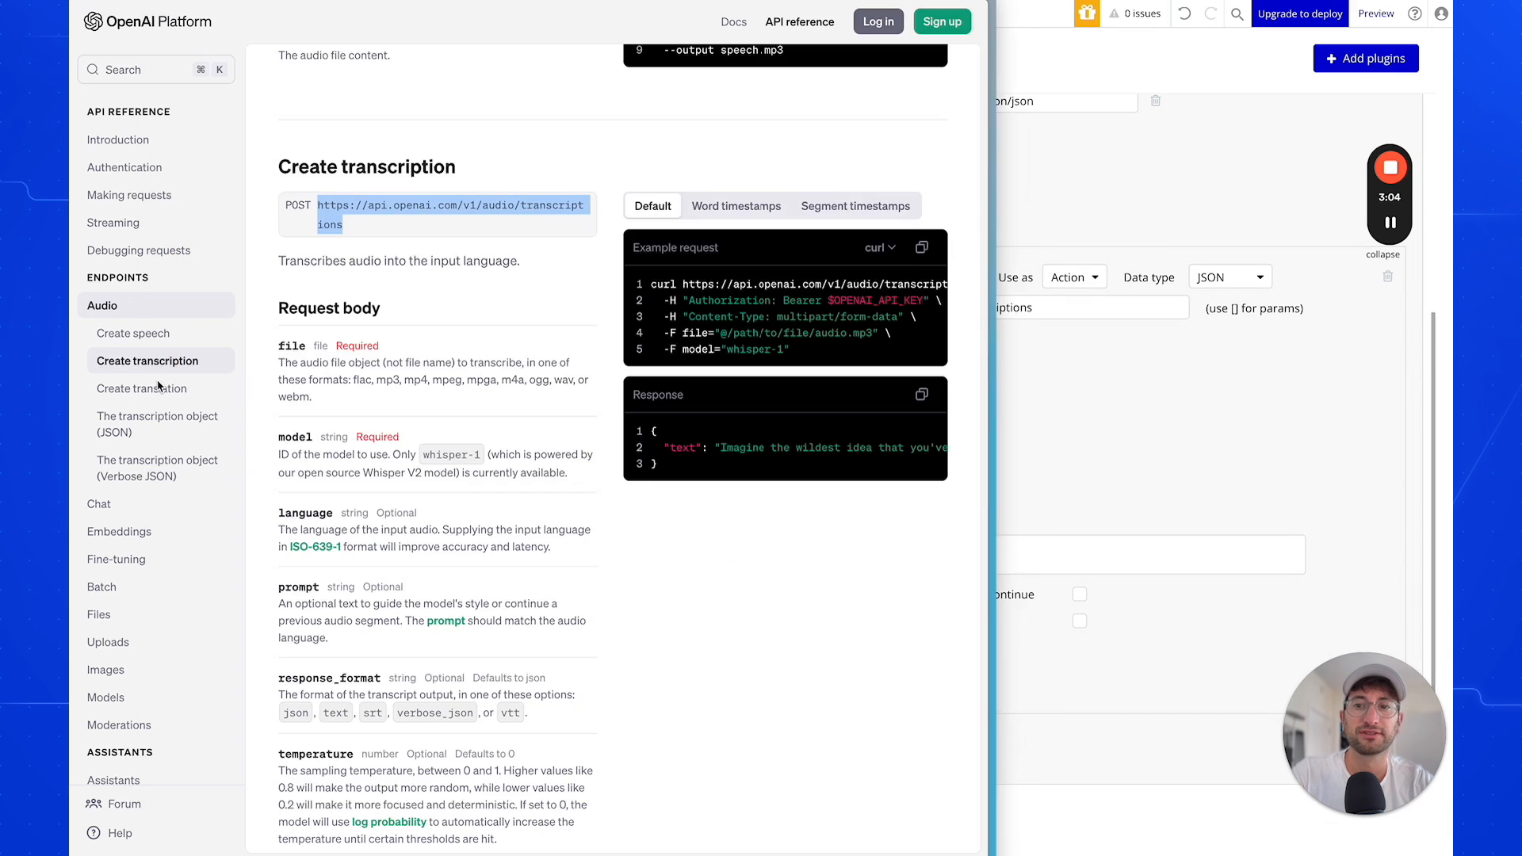
pyautogui.scroll(-1, 635, 422)
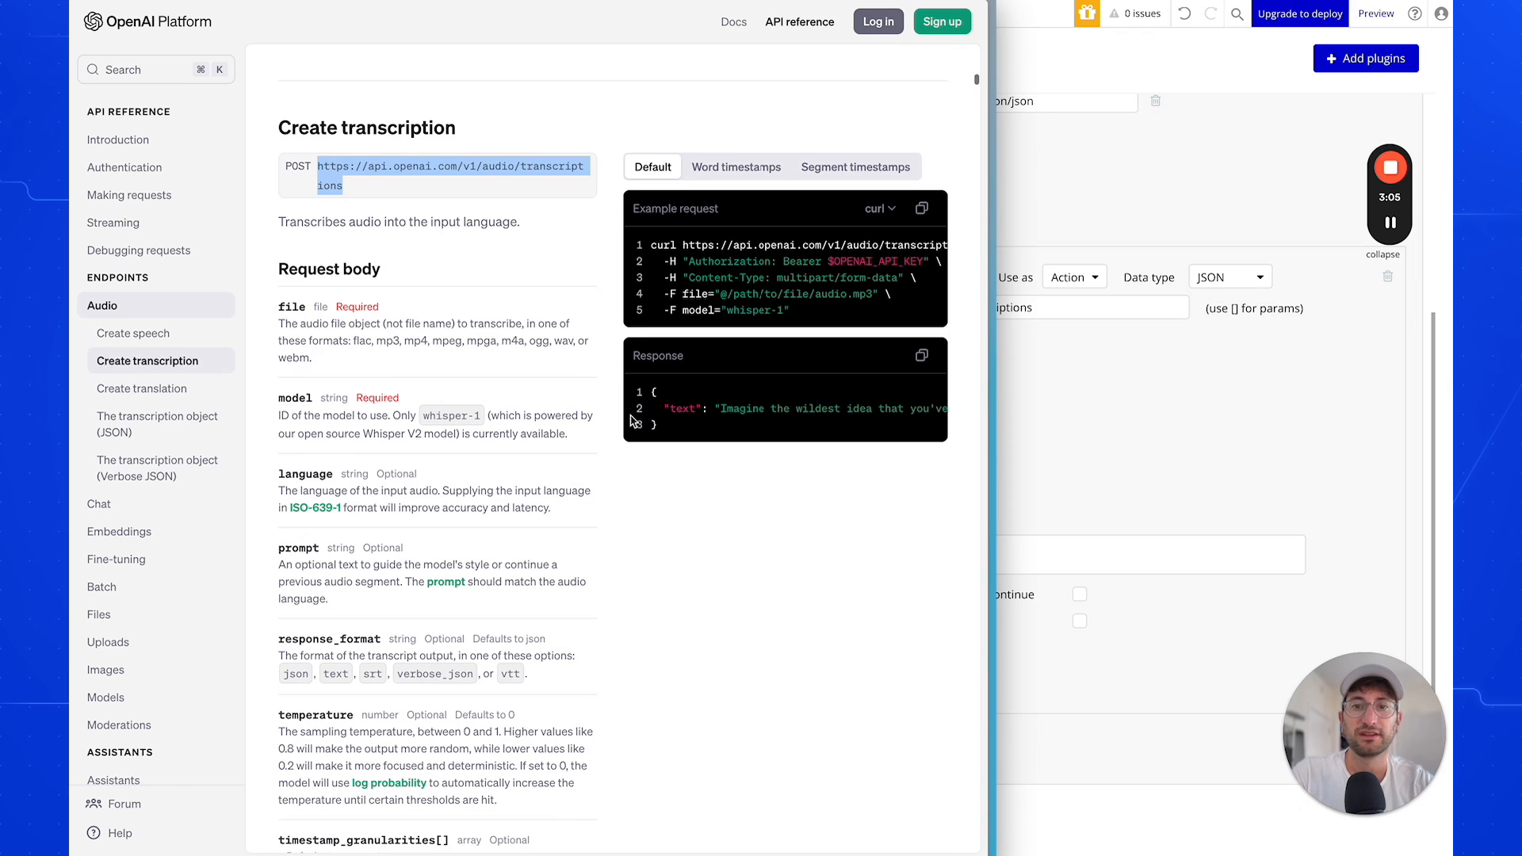
pyautogui.click(697, 261)
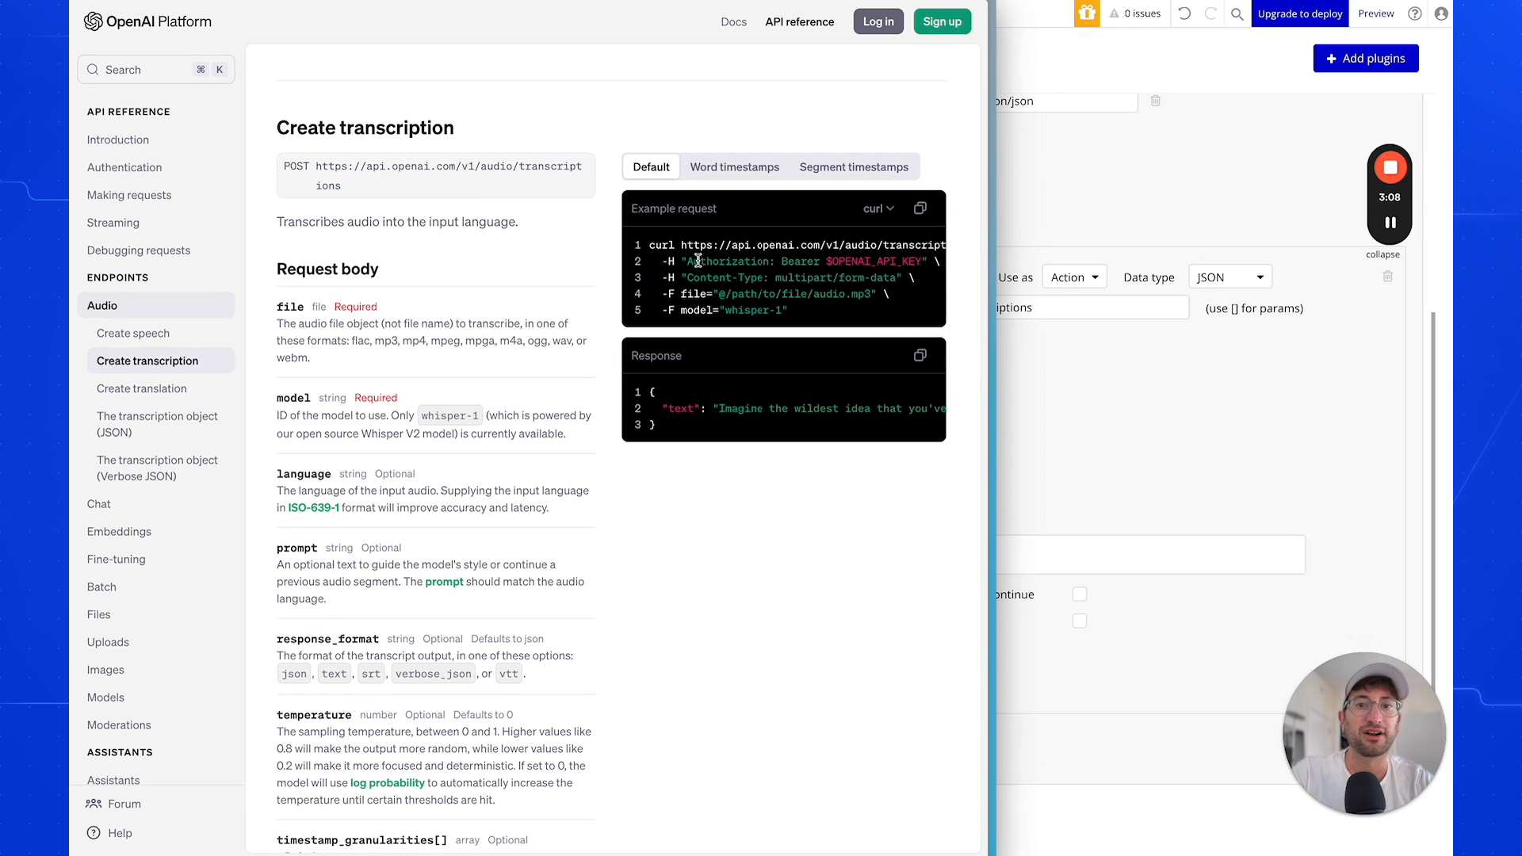
pyautogui.moveTo(698, 261); pyautogui.dragTo(863, 262)
pyautogui.moveTo(713, 279); pyautogui.dragTo(896, 282)
pyautogui.click(829, 279)
pyautogui.click(862, 312)
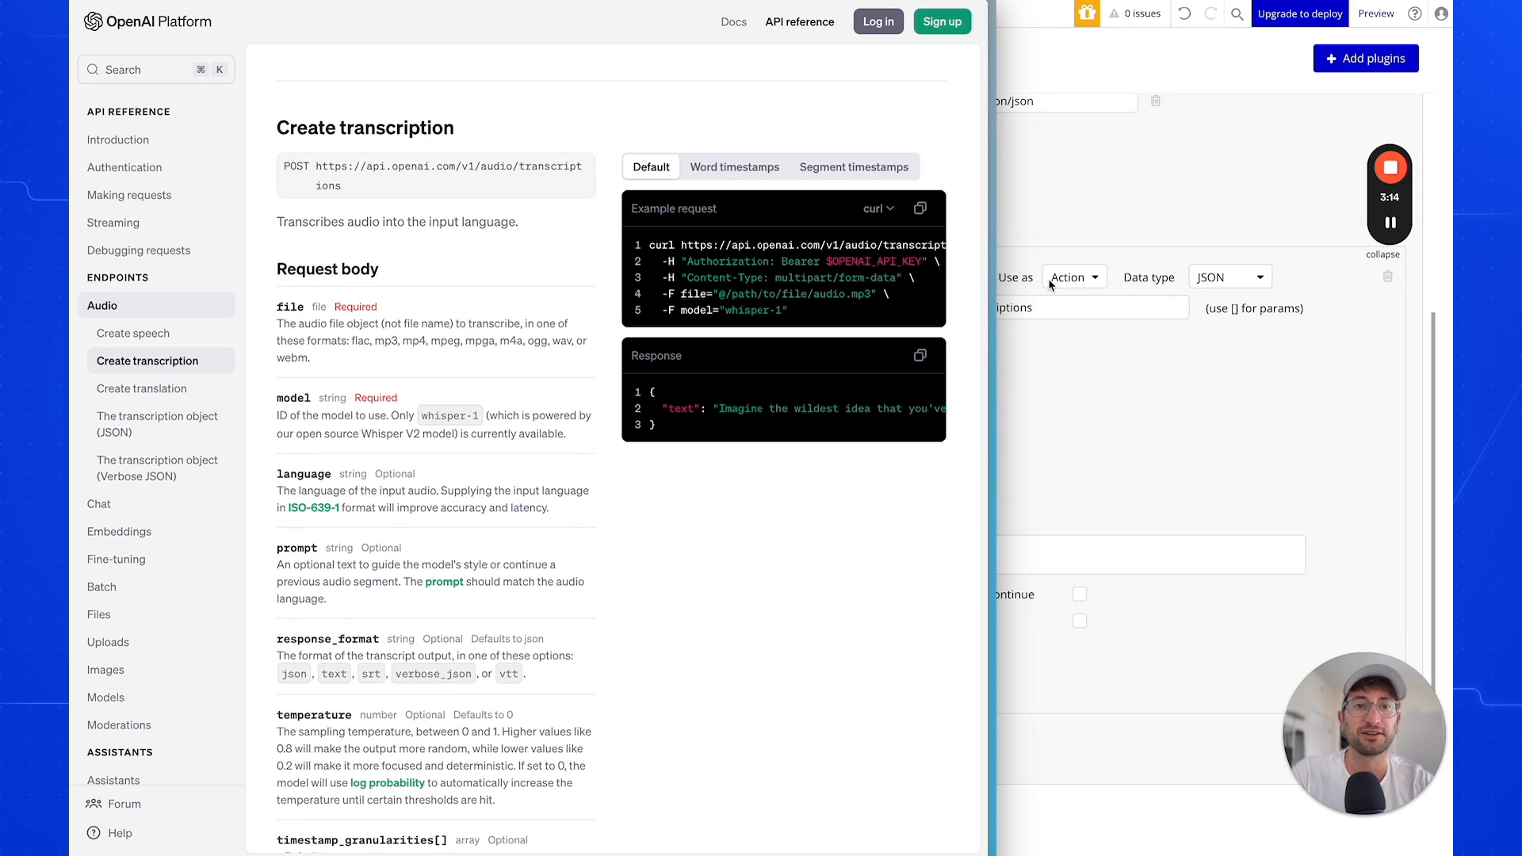
# Return to Bubble and delete the shared Content-Type header from the OpenAI API.
pyautogui.click(1081, 226)
pyautogui.scroll(3, 911, 234)
pyautogui.scroll(-1, 824, 262)
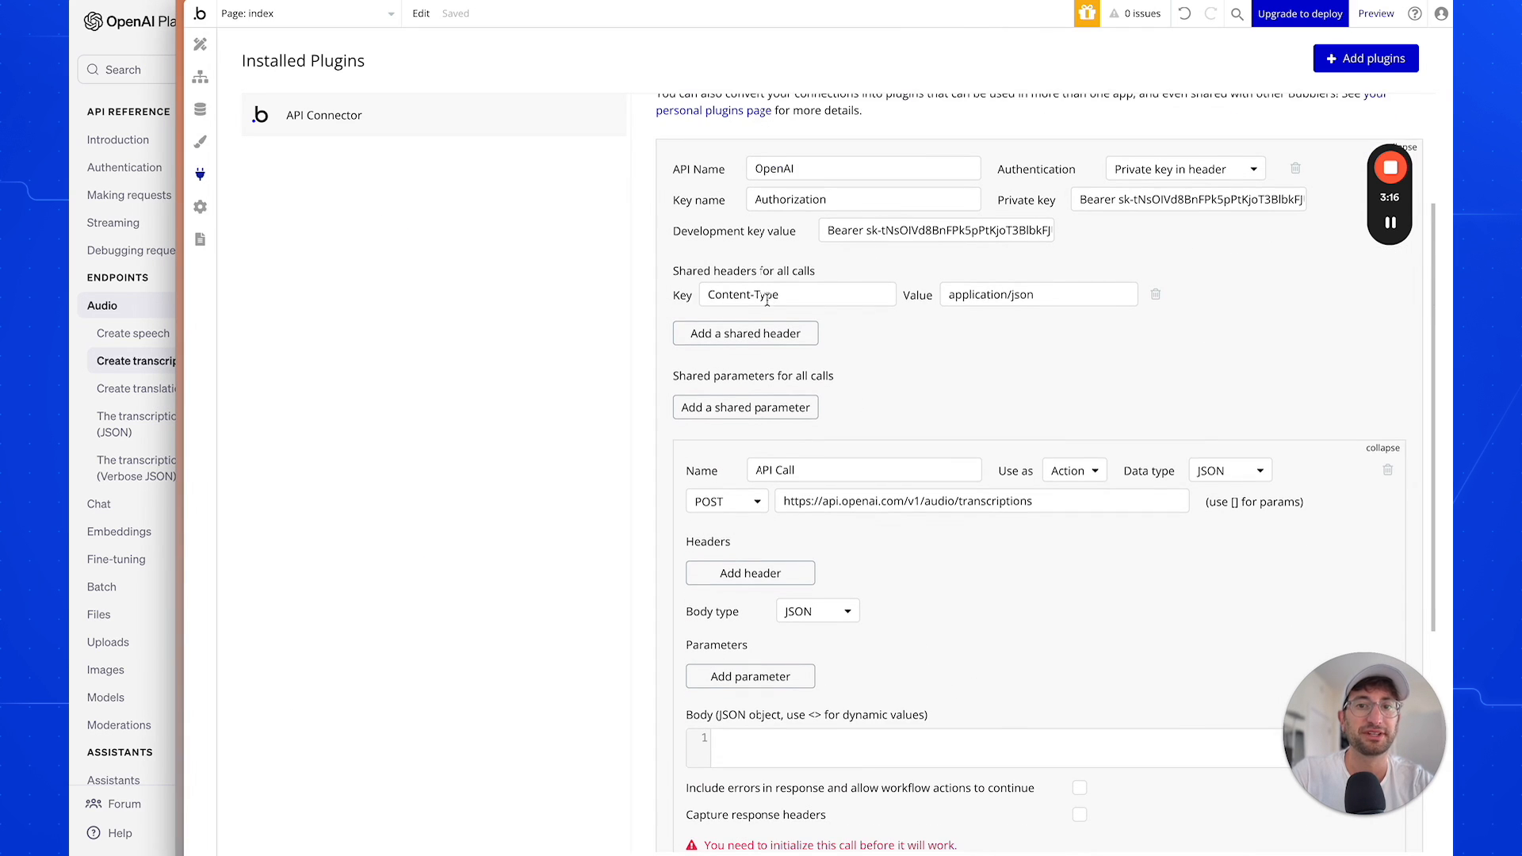
pyautogui.scroll(-1, 946, 358)
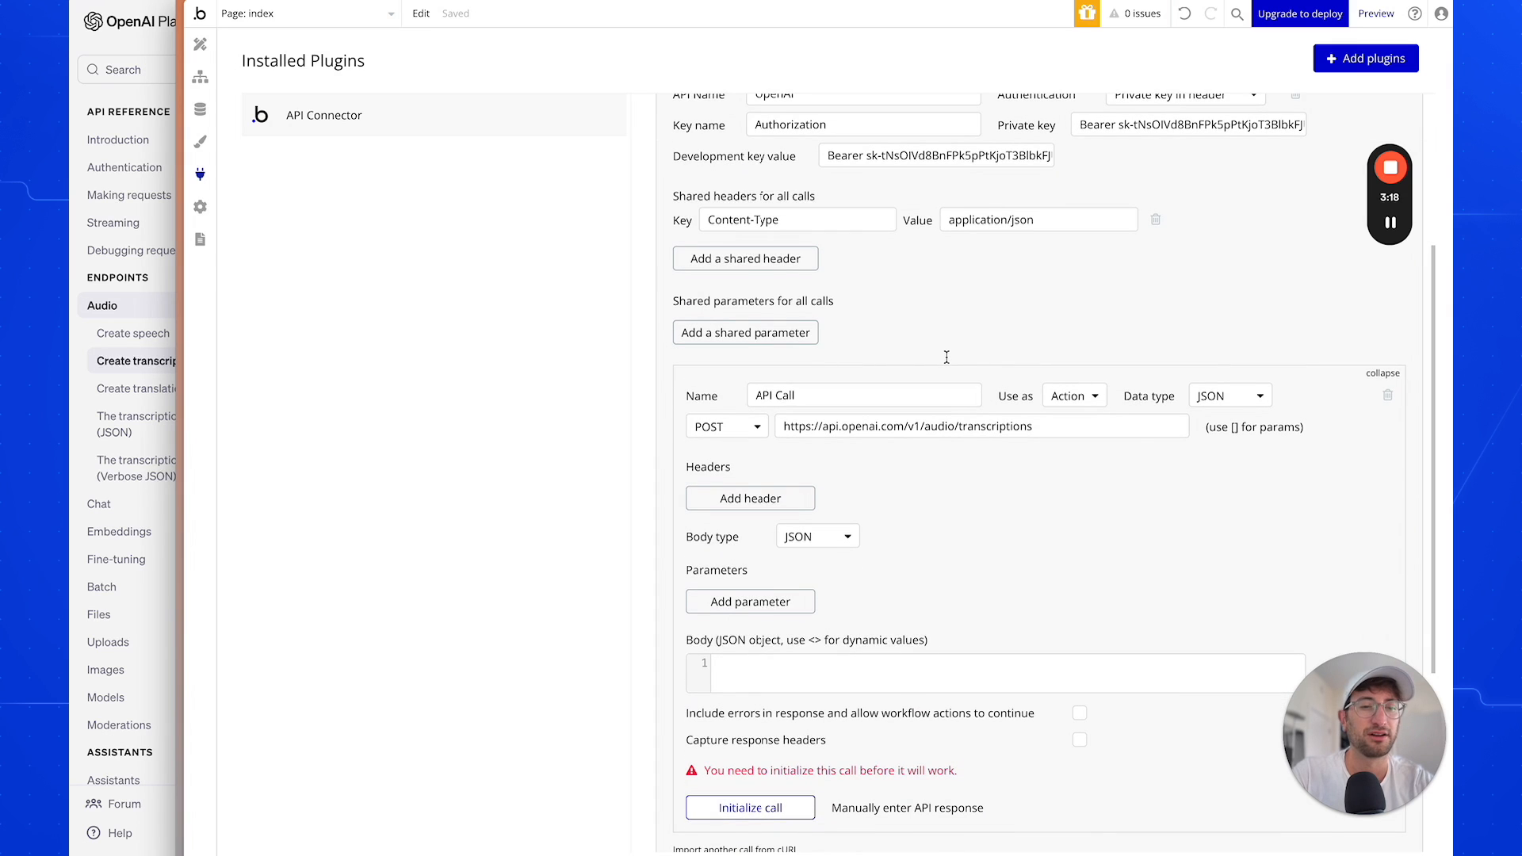
pyautogui.click(1156, 222)
pyautogui.scroll(-2, 982, 281)
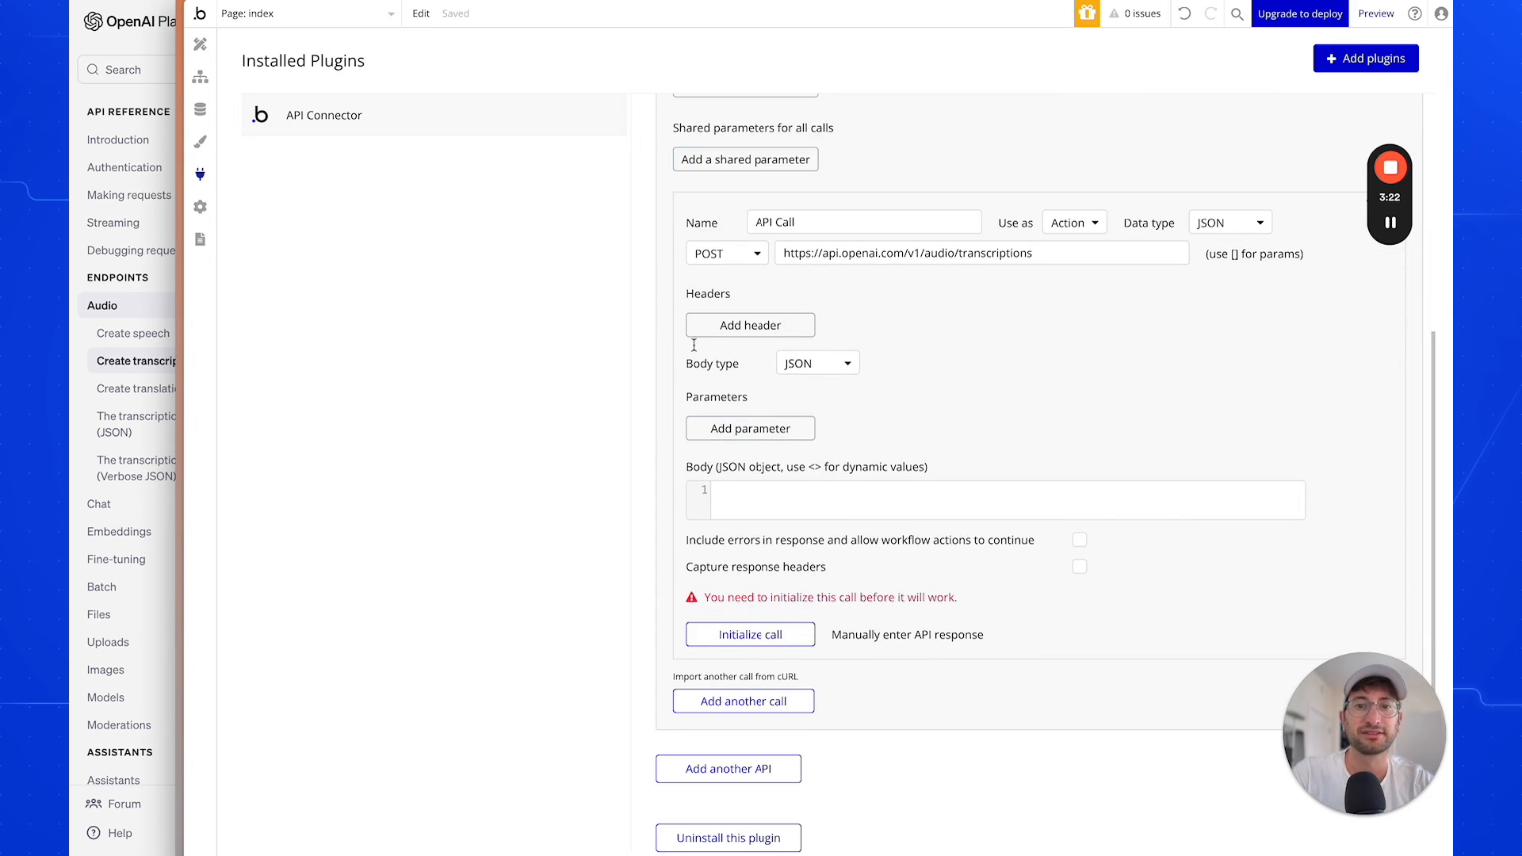
# Add a header to the transcription call and set its key to Content-Type, copied from the OpenAI example request.
pyautogui.click(706, 326)
pyautogui.click(164, 285)
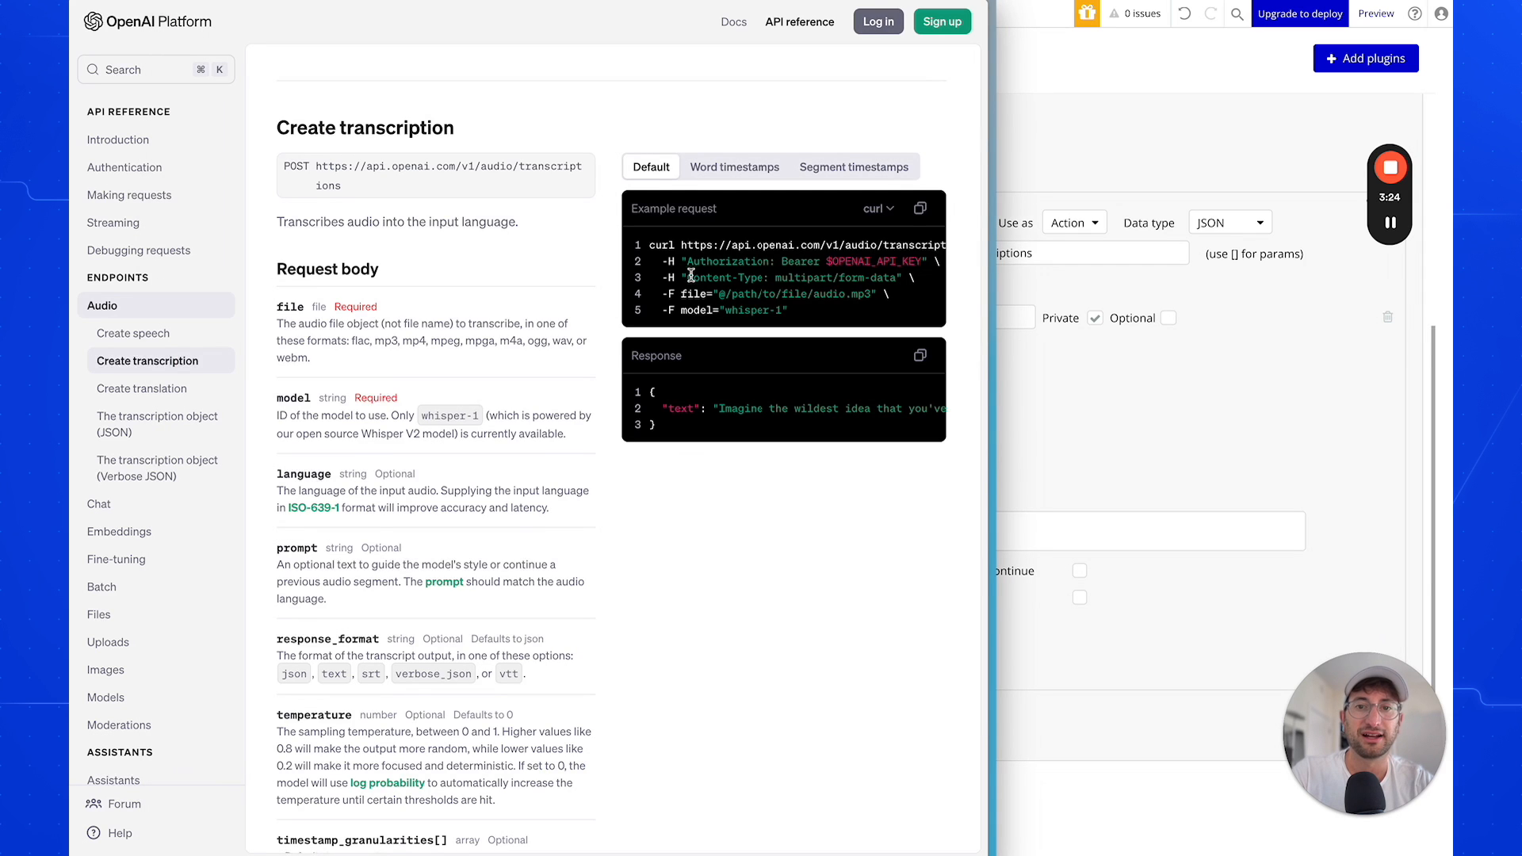
pyautogui.moveTo(686, 278); pyautogui.dragTo(765, 278)
pyautogui.hotkey('ctrl', 'c')
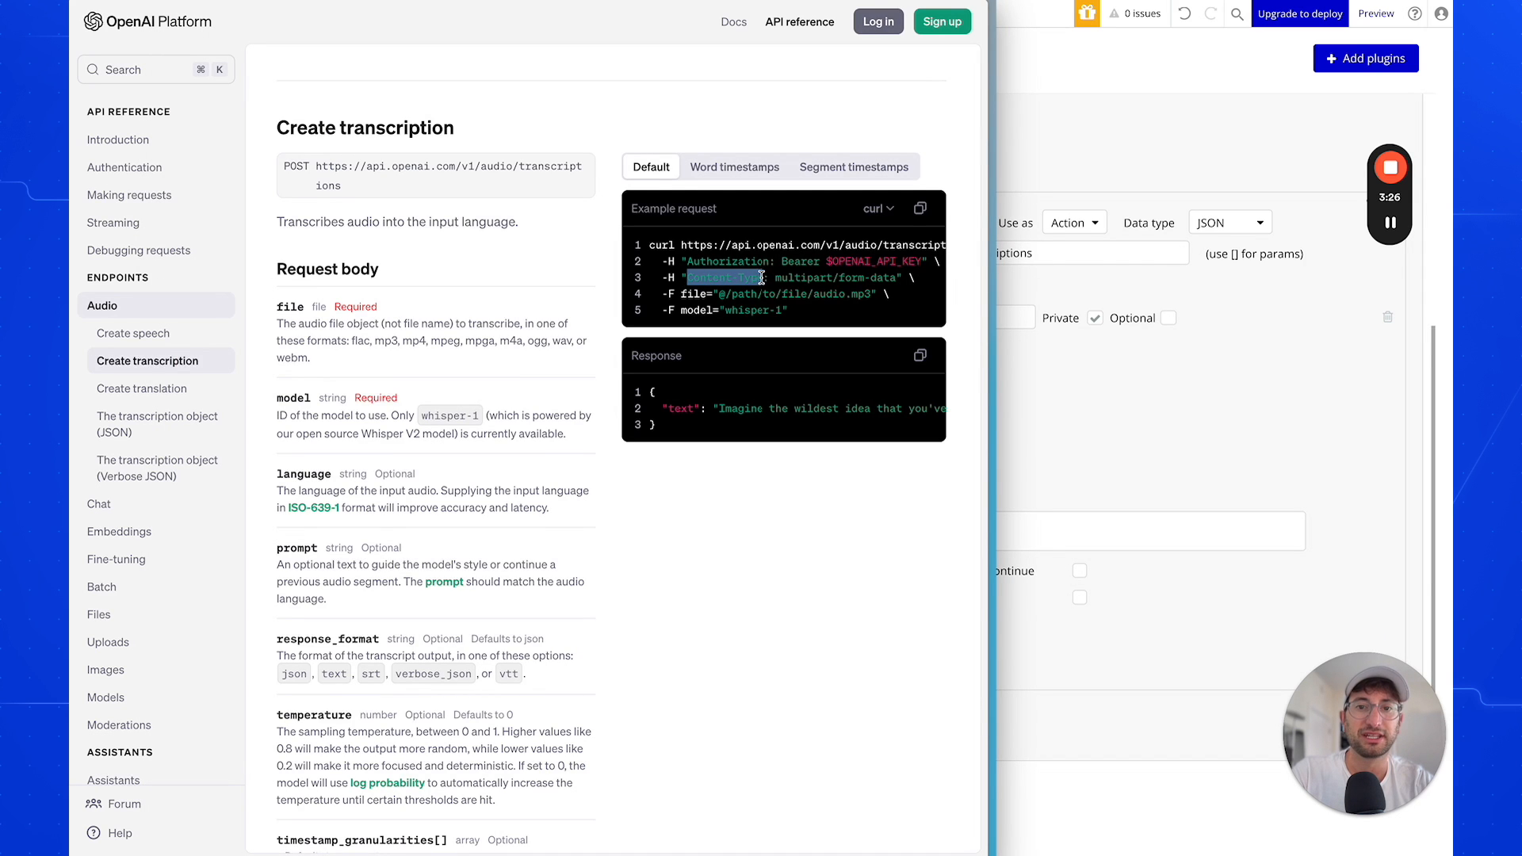
pyautogui.press('super+Tab')
pyautogui.click(758, 314)
pyautogui.hotkey('ctrl', 'v')
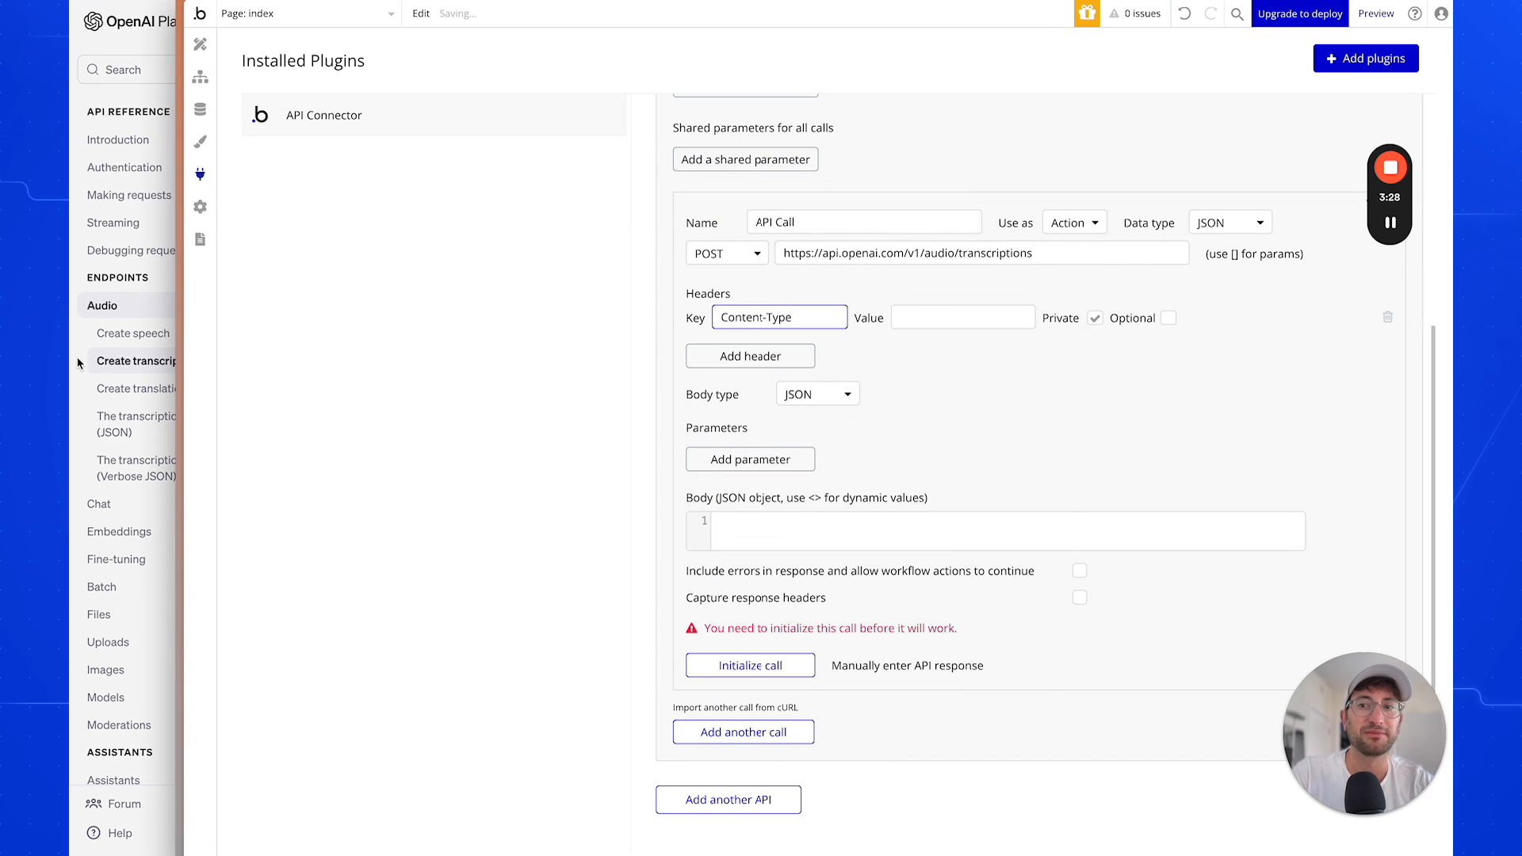
# Copy multipart/form-data from the OpenAI example request and use it as the value of the call's Content-Type header.
pyautogui.click(81, 365)
pyautogui.moveTo(775, 279); pyautogui.dragTo(894, 279)
pyautogui.hotkey('ctrl', 'c')
pyautogui.press('super+Tab')
pyautogui.click(935, 315)
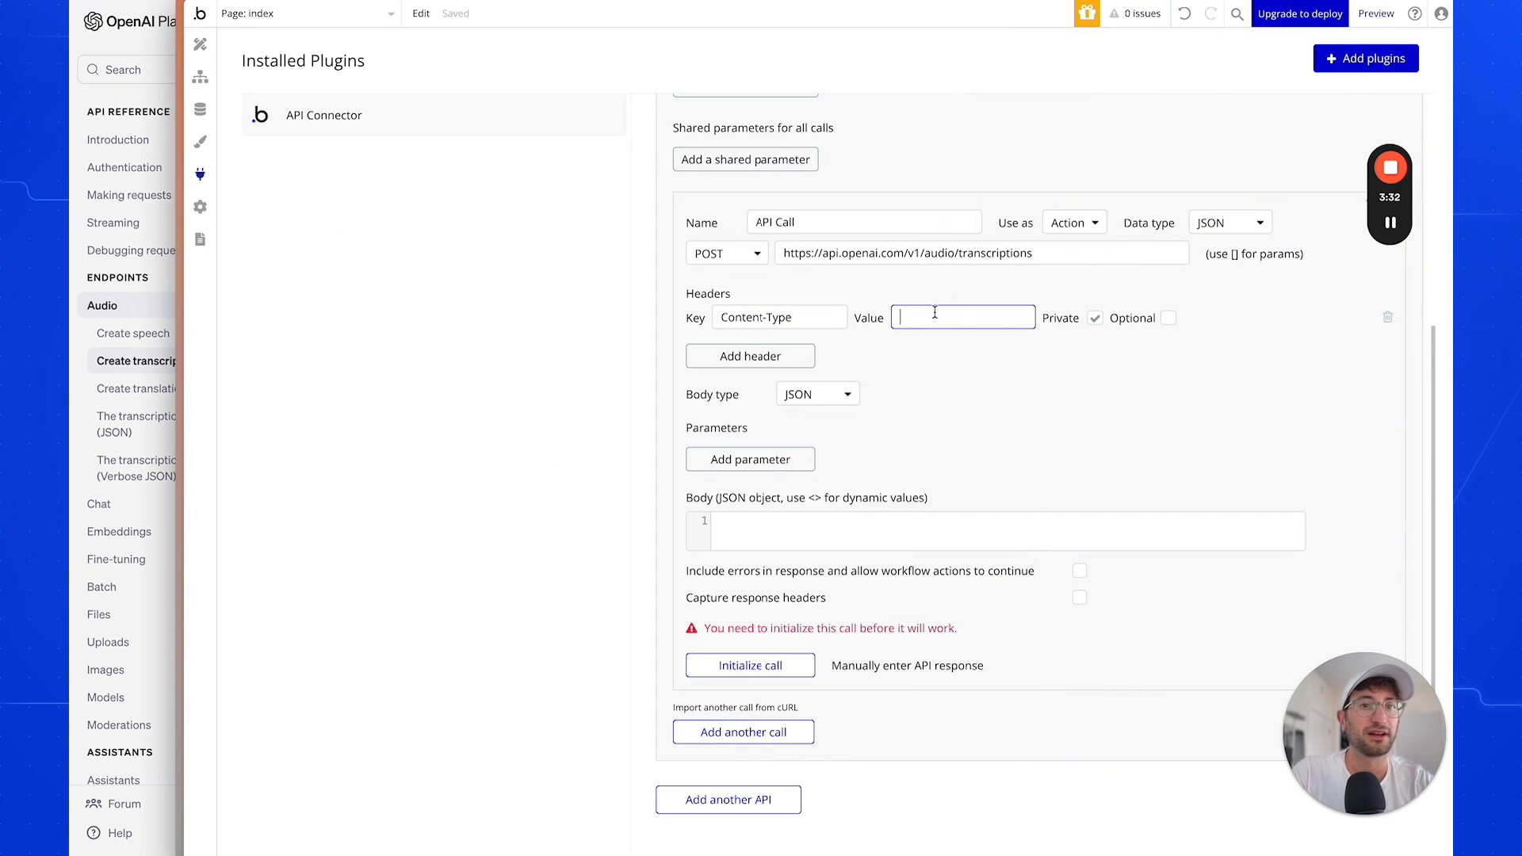
pyautogui.hotkey('ctrl', 'v')
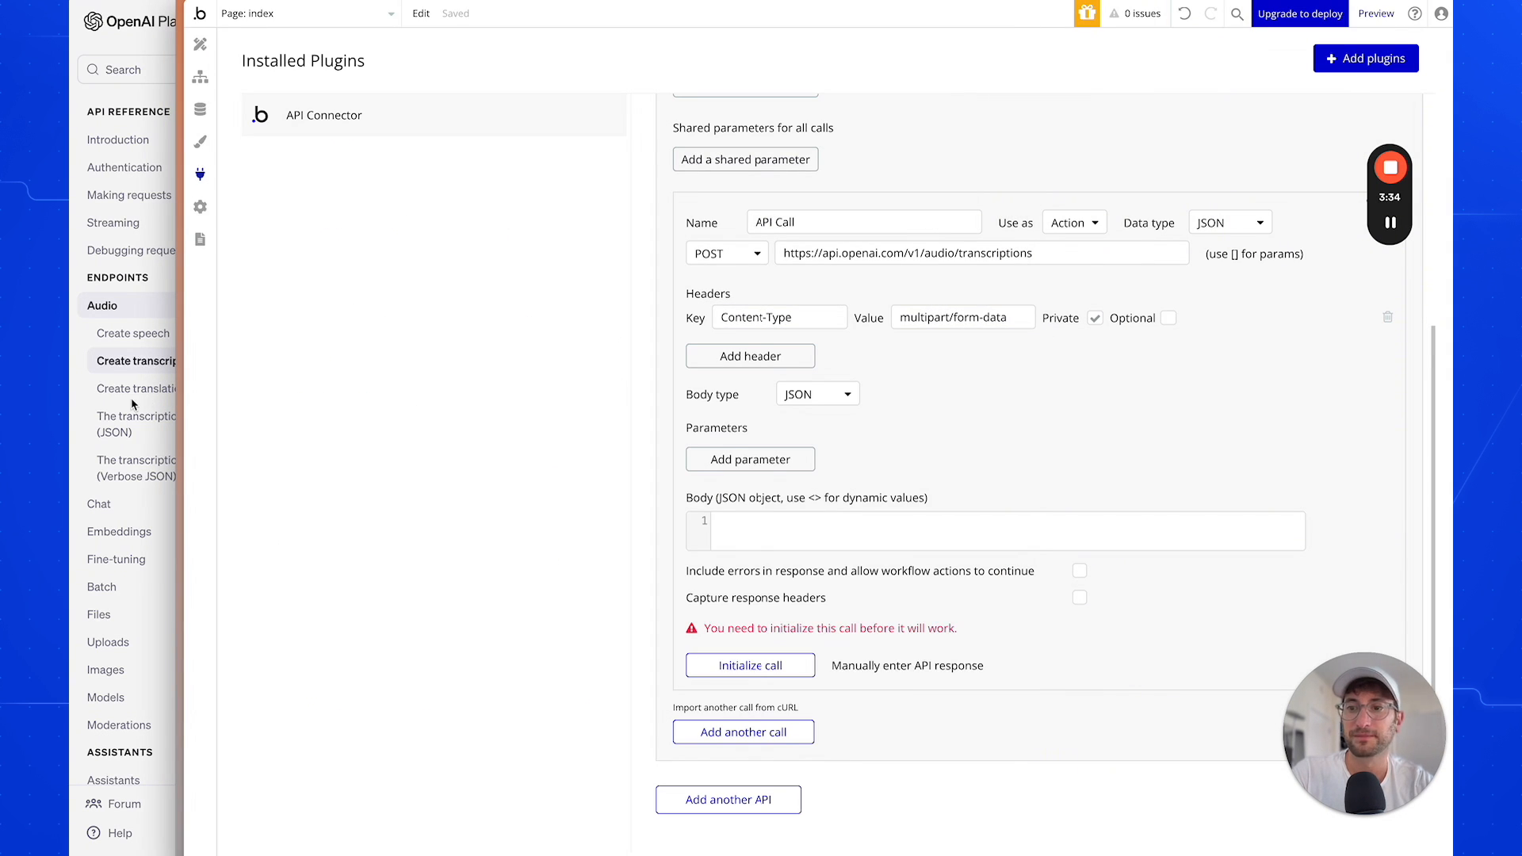
# Check the form fields in the OpenAI example request, then set the Bubble call's body type to Form-data.
pyautogui.click(133, 401)
pyautogui.scroll(-1, 630, 382)
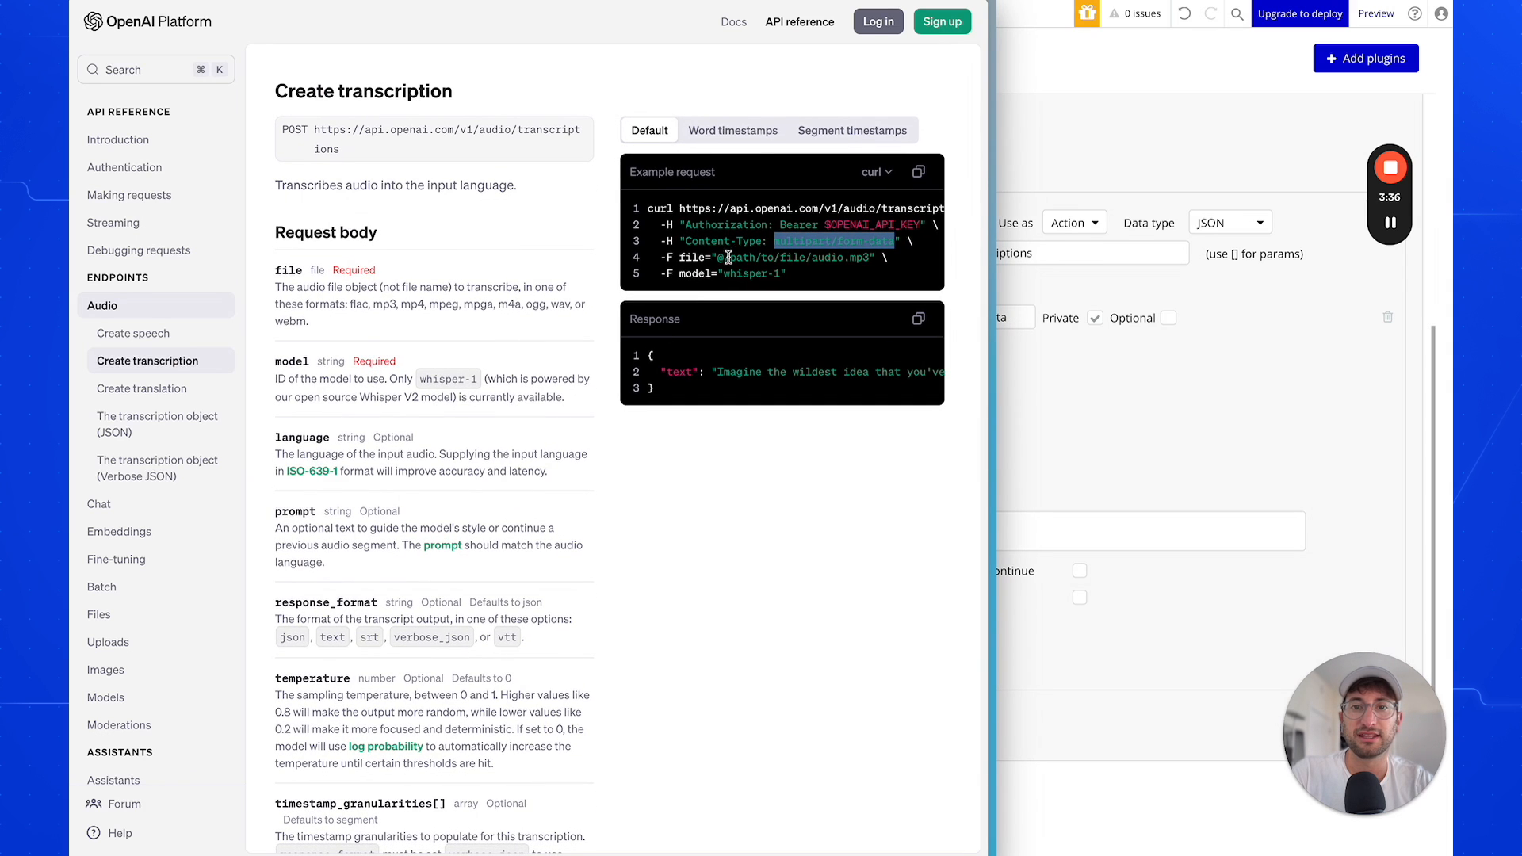
pyautogui.click(1111, 428)
pyautogui.scroll(-3, 833, 461)
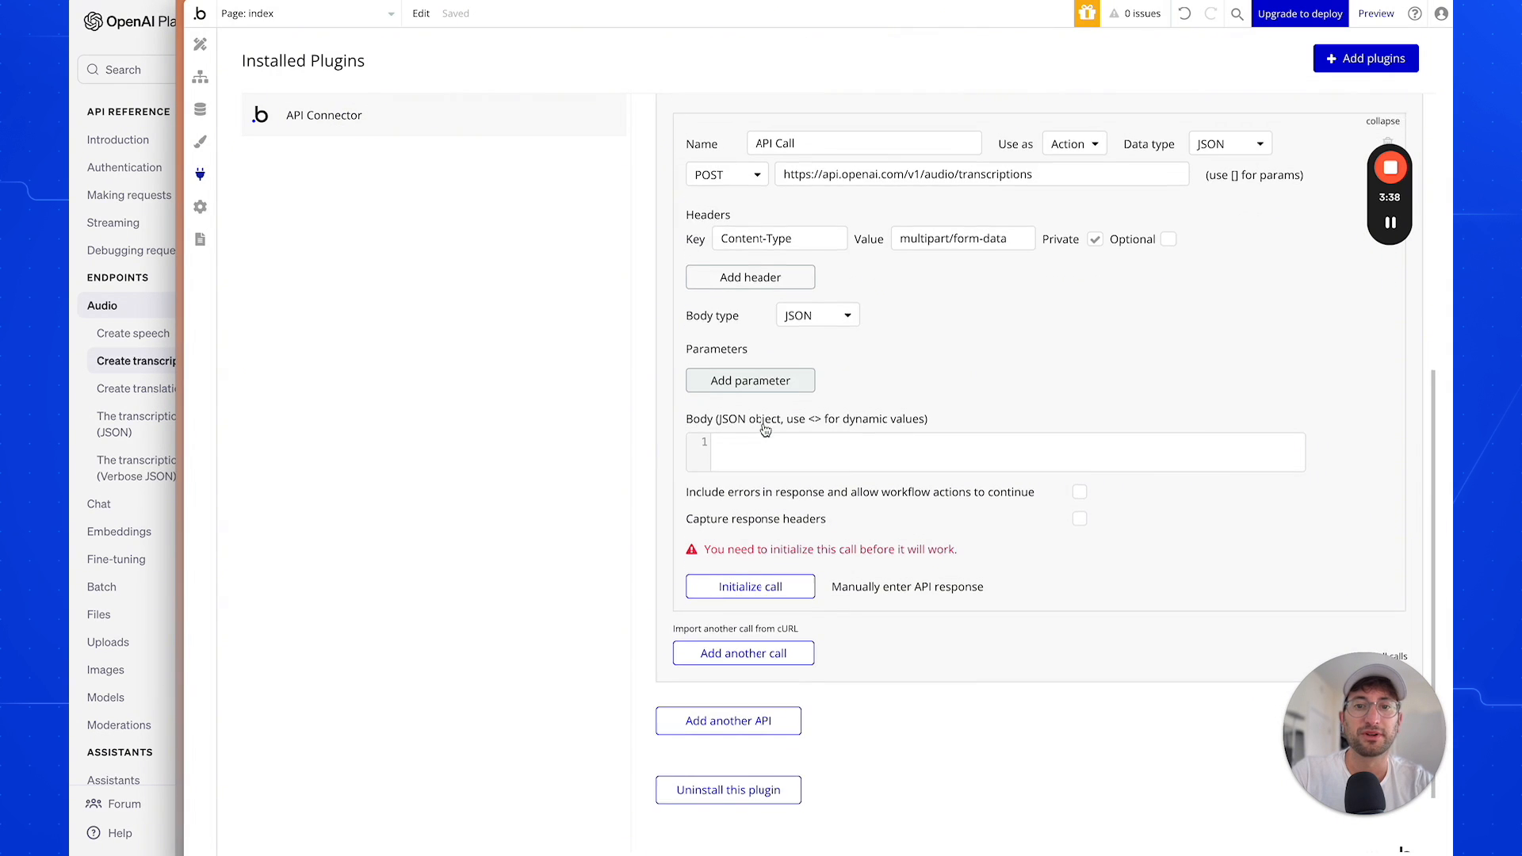
pyautogui.click(814, 311)
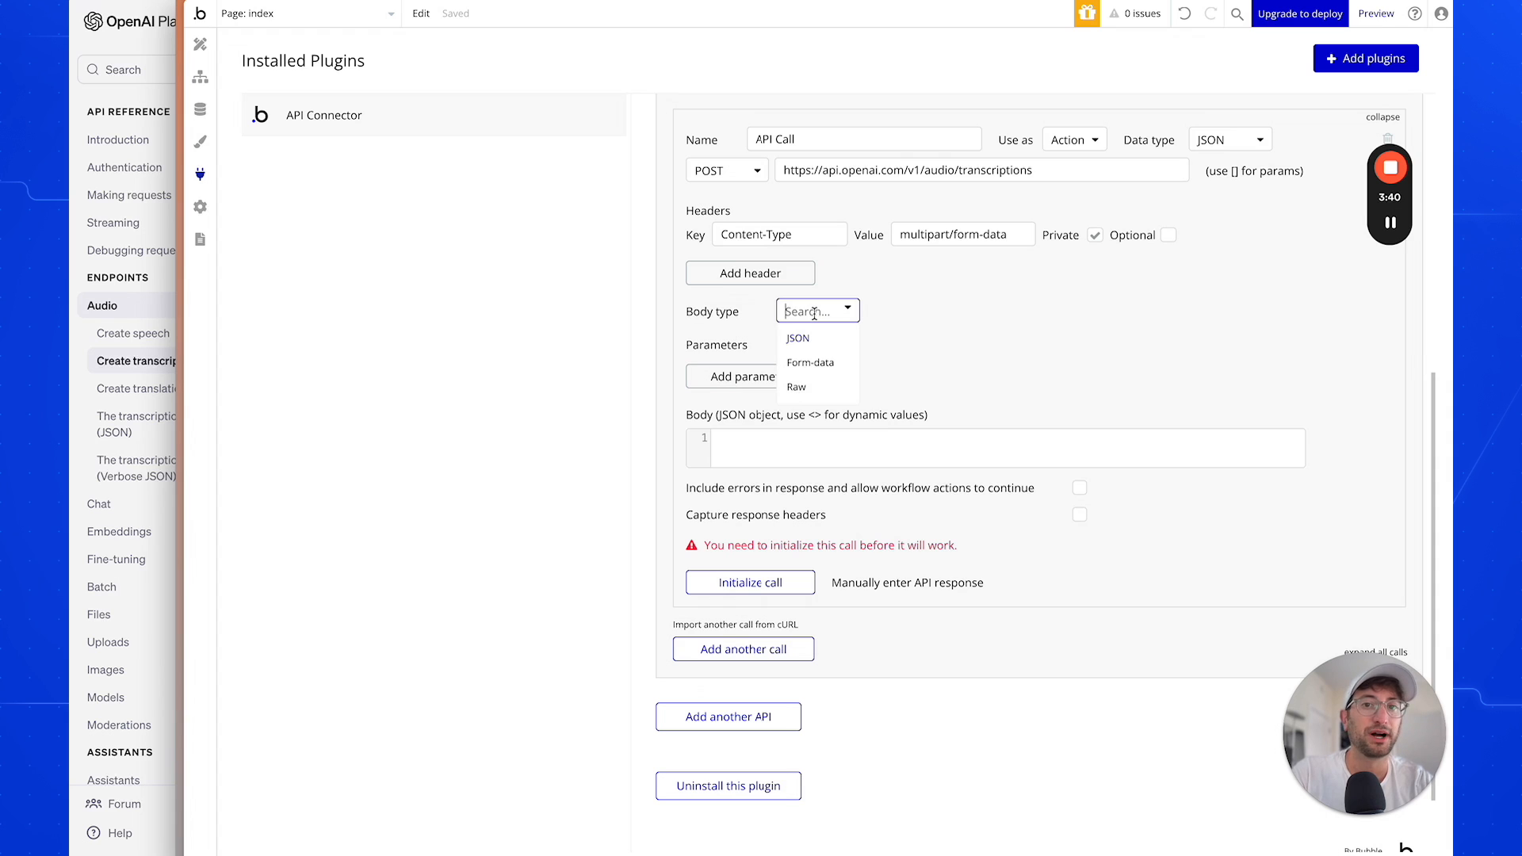
pyautogui.click(812, 359)
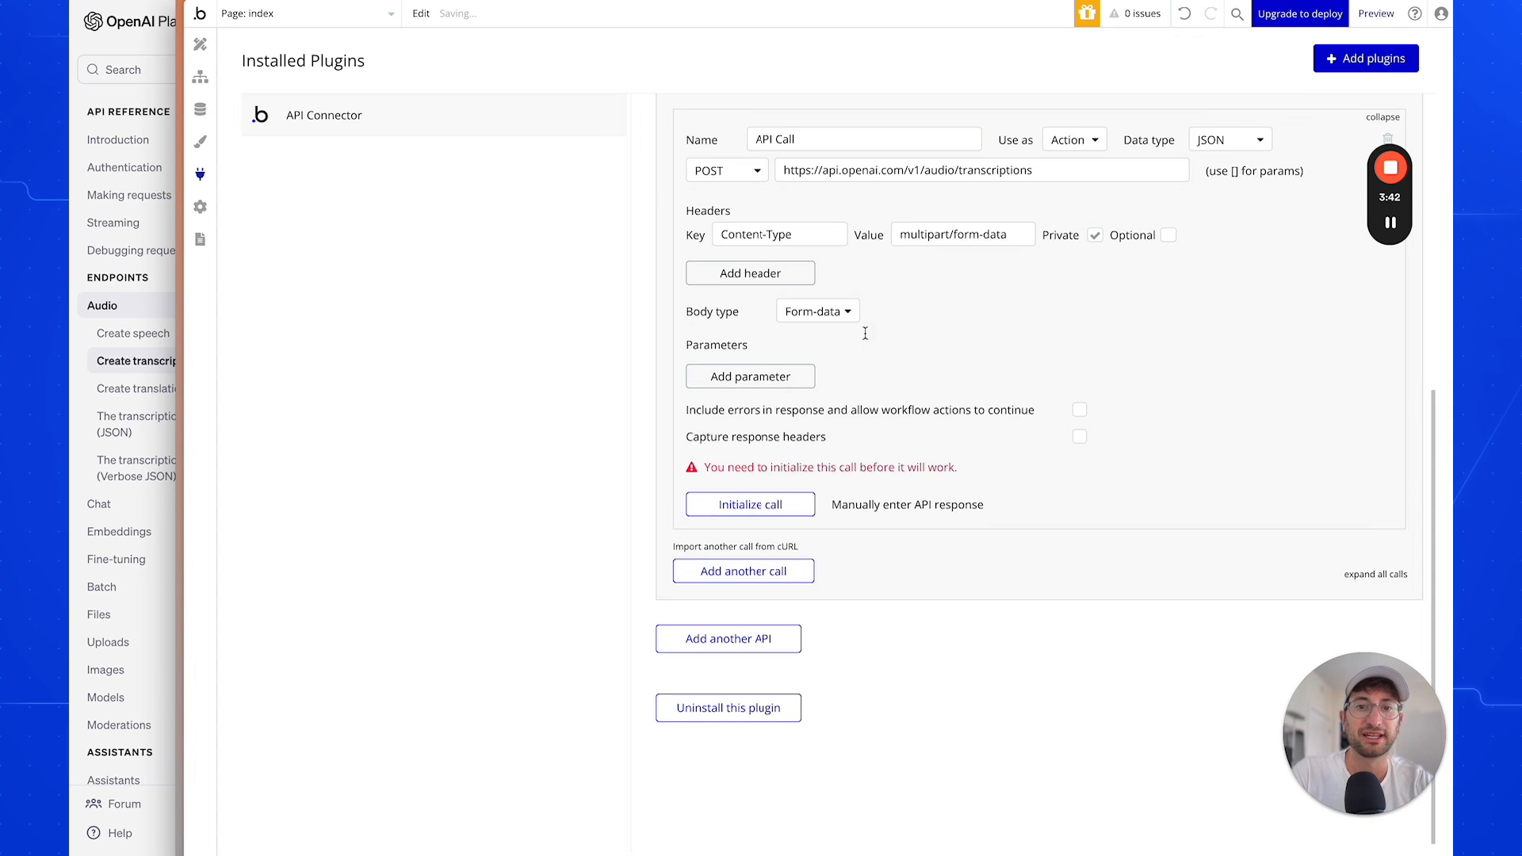
# Add a parameter with the key file, as named in the OpenAI example request, and enable Send file for it.
pyautogui.click(792, 378)
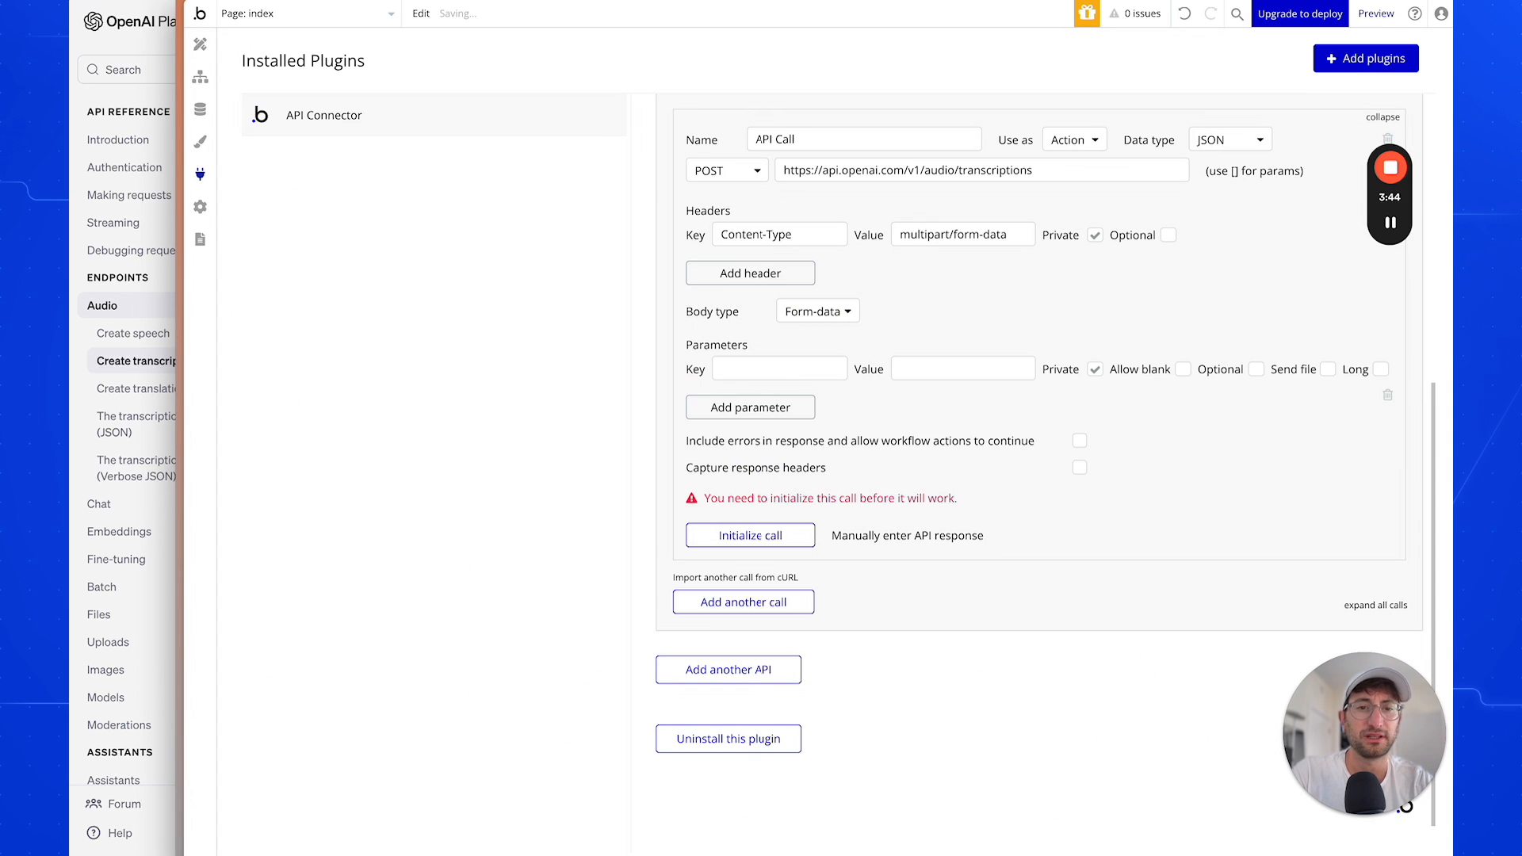
pyautogui.click(155, 373)
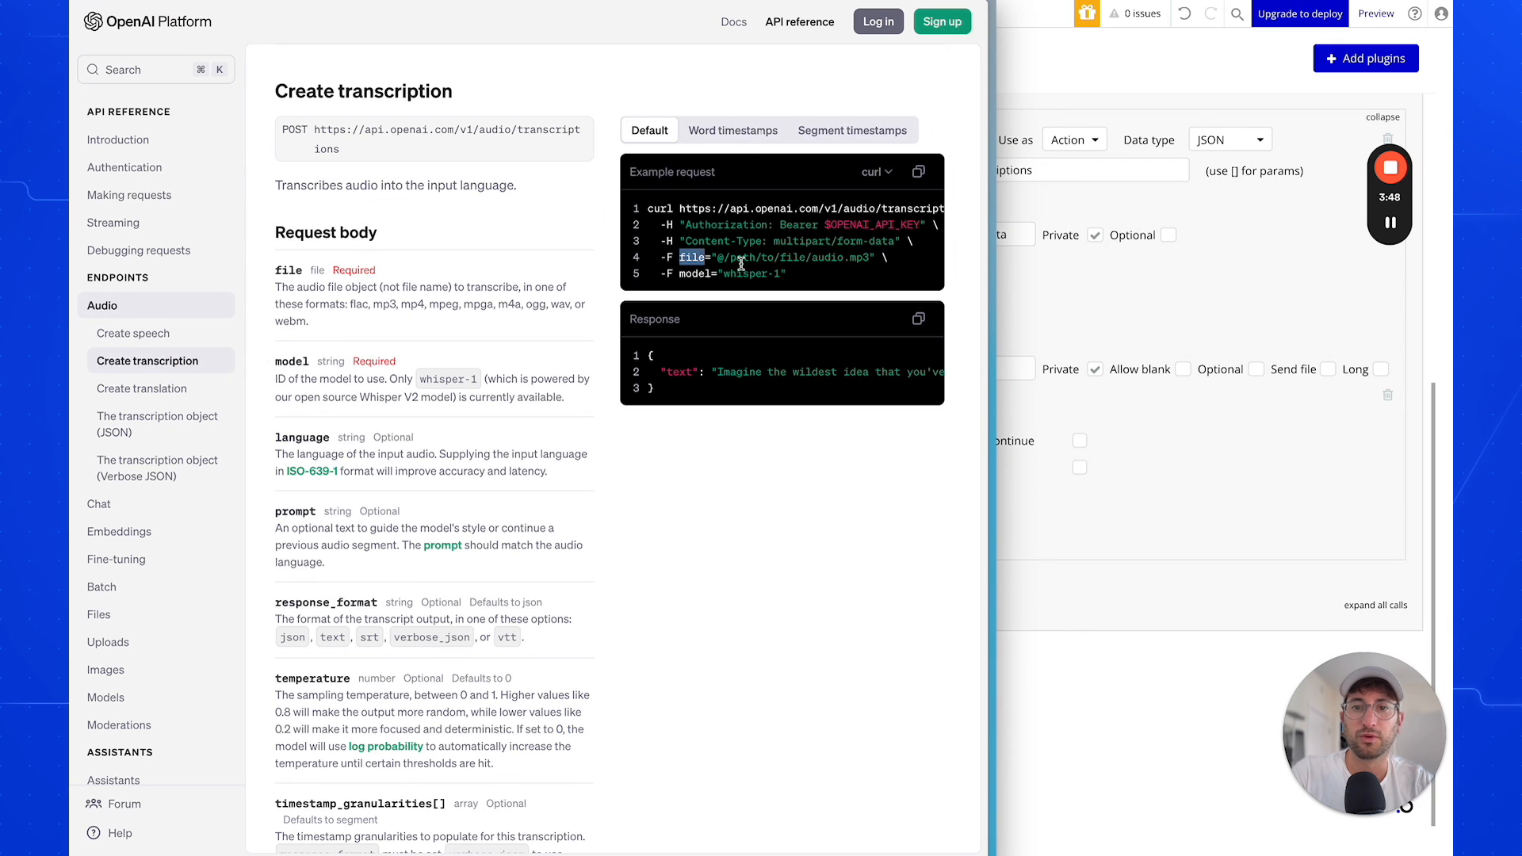
pyautogui.press('super+Tab')
pyautogui.click(749, 367)
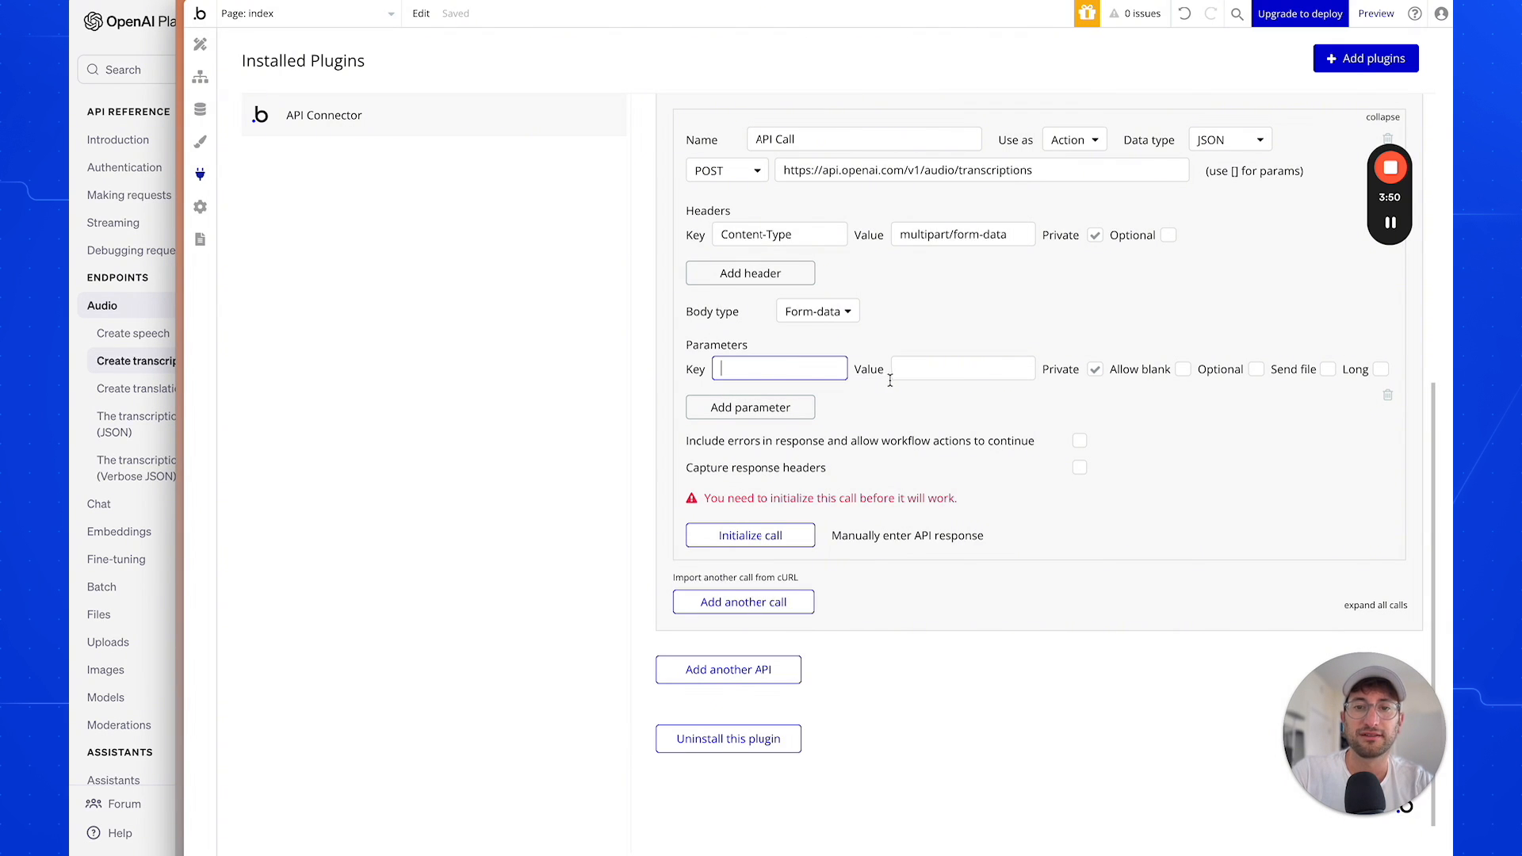
pyautogui.write('file')
pyautogui.press('Tab')
pyautogui.click(1326, 371)
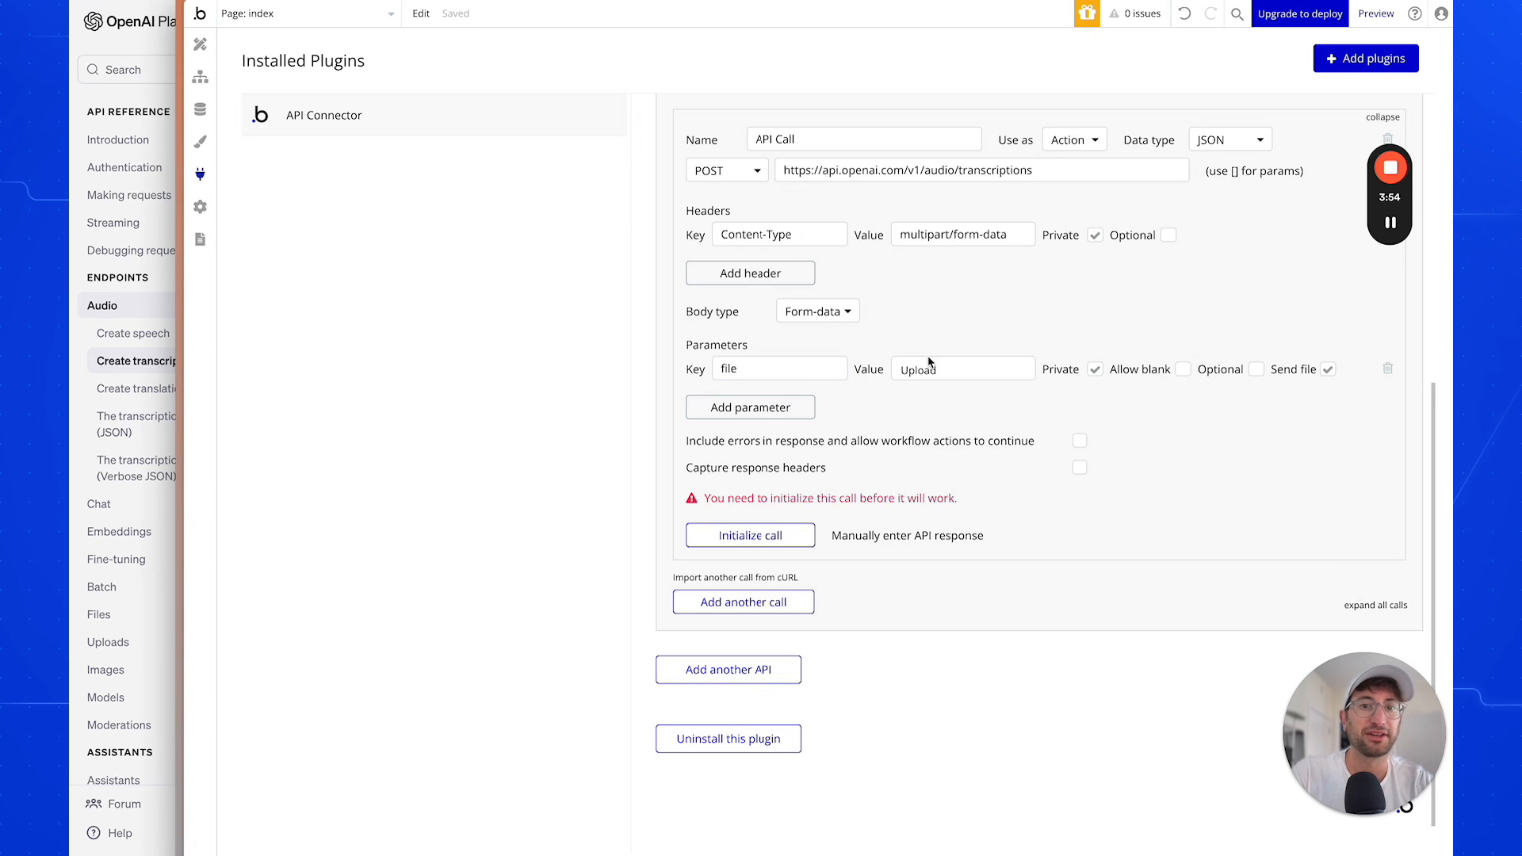
# Add a second parameter to the call with the key model, copied from the OpenAI example request.
pyautogui.press('super+Tab')
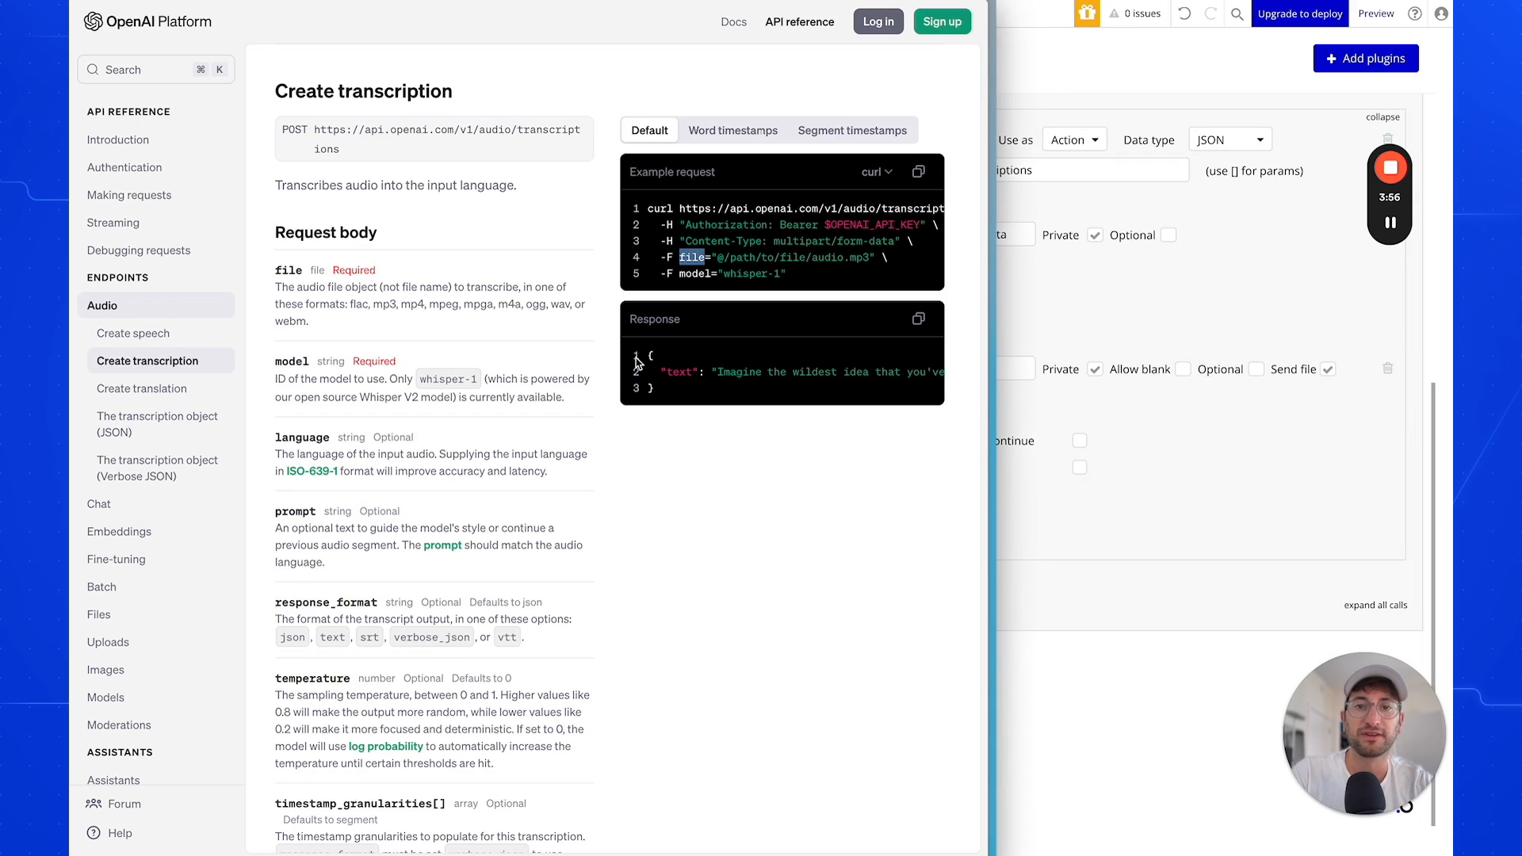
pyautogui.doubleClick(694, 274)
pyautogui.hotkey('ctrl', 'c')
pyautogui.press('super+Tab')
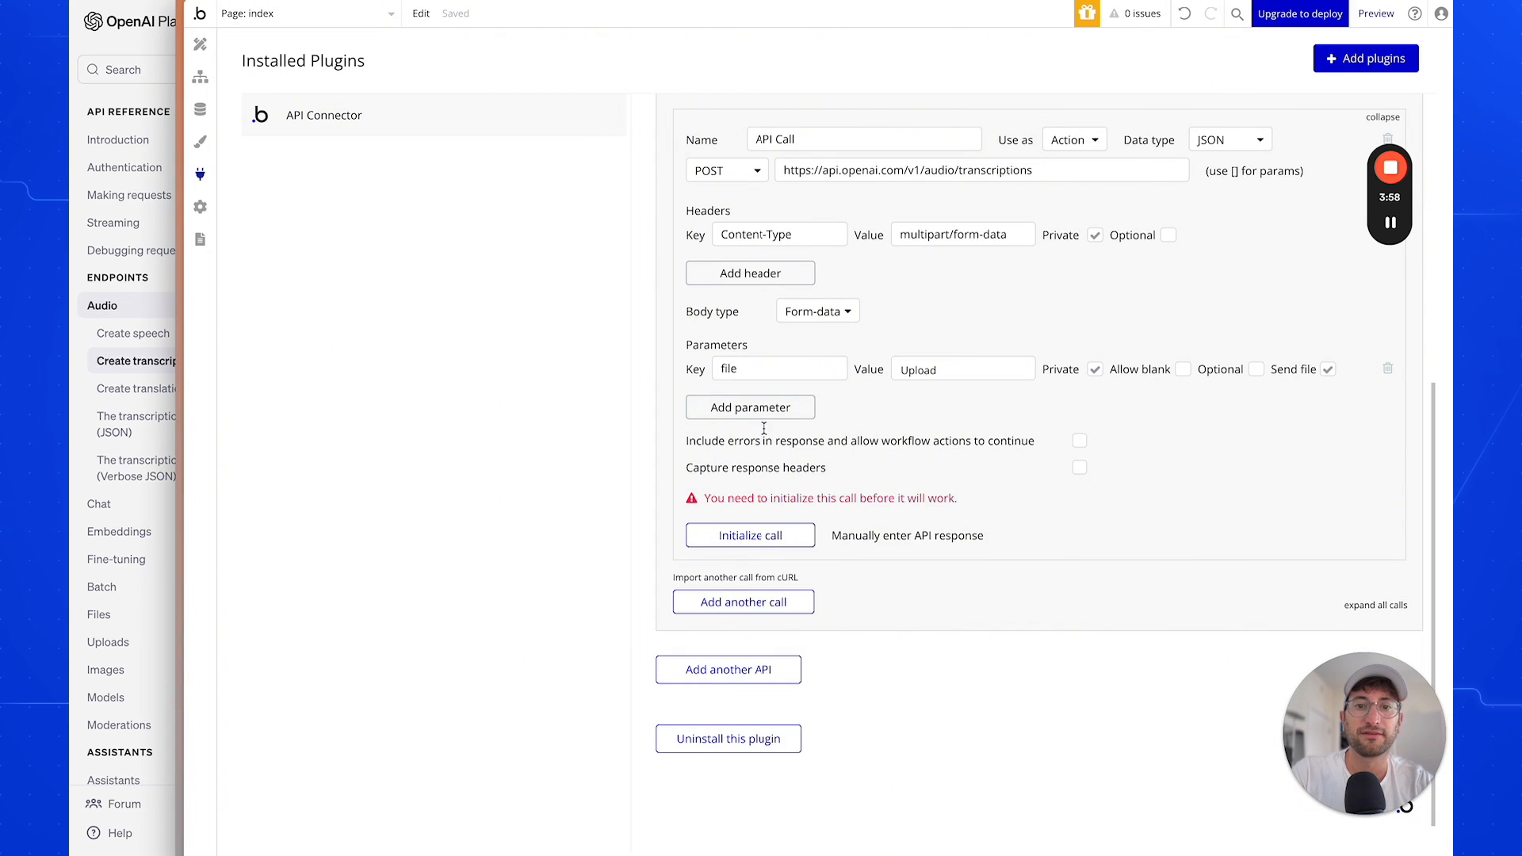
pyautogui.click(749, 406)
pyautogui.hotkey('ctrl', 'v')
# Copy whisper-1 from the OpenAI example request and use it as the model parameter's value.
pyautogui.press('super+Tab')
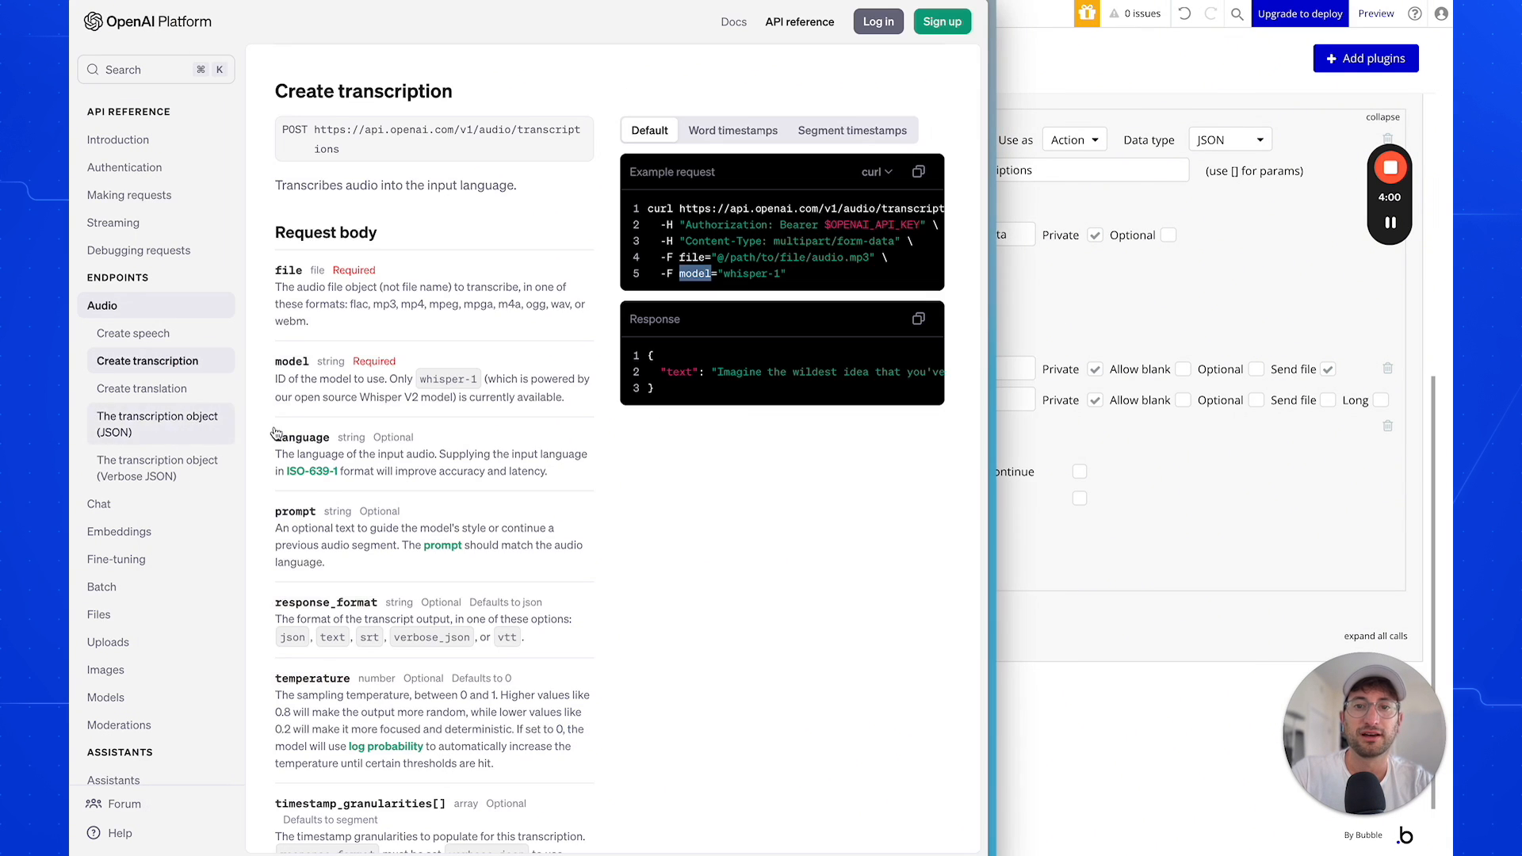
pyautogui.moveTo(723, 274); pyautogui.dragTo(782, 275)
pyautogui.hotkey('ctrl', 'c')
pyautogui.press('super+Tab')
pyautogui.click(978, 399)
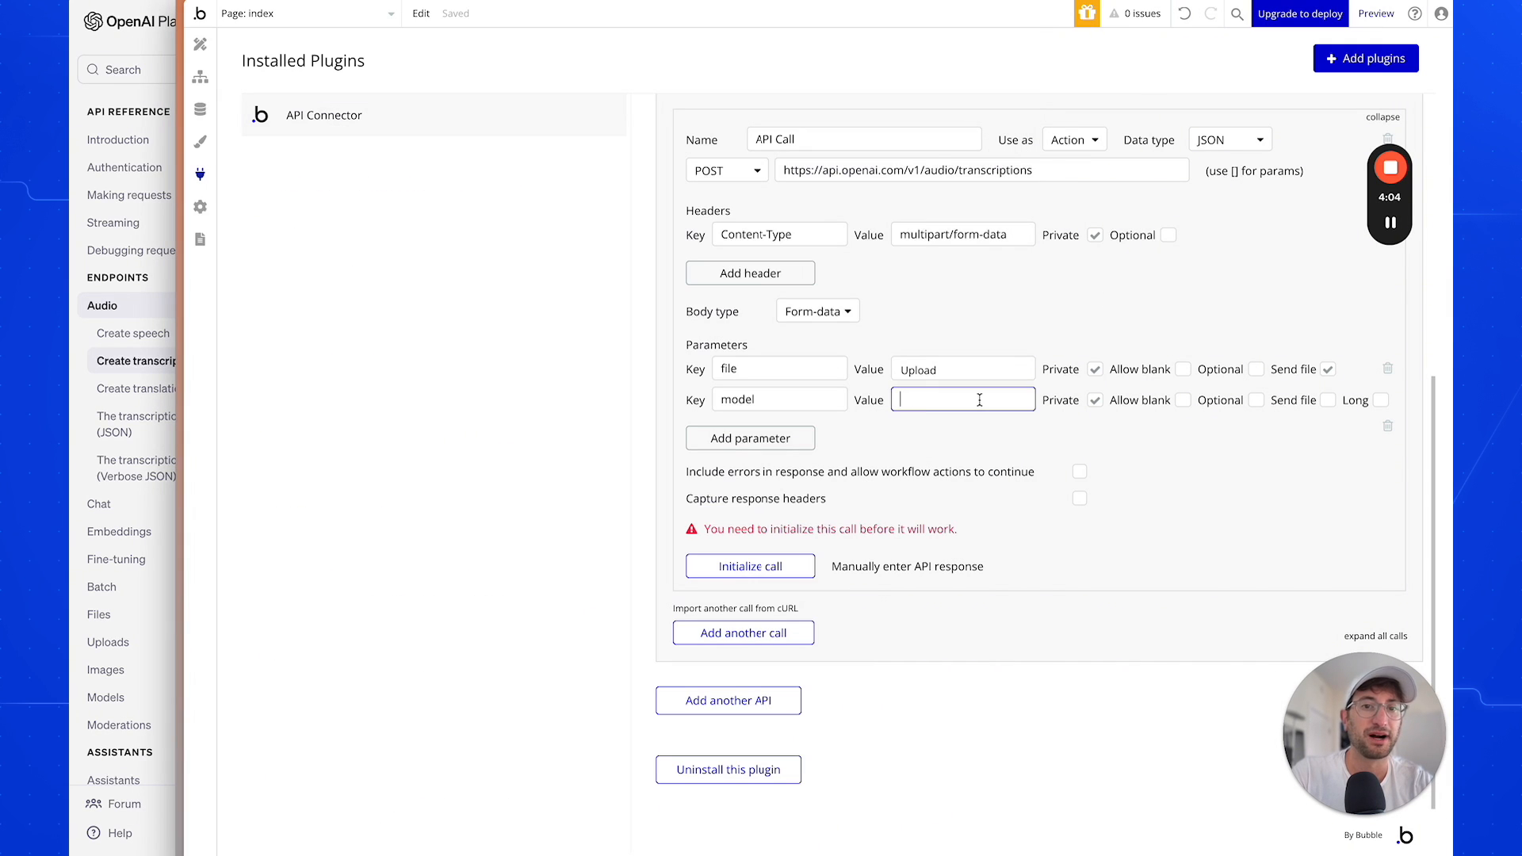
pyautogui.hotkey('ctrl', 'v')
pyautogui.click(949, 432)
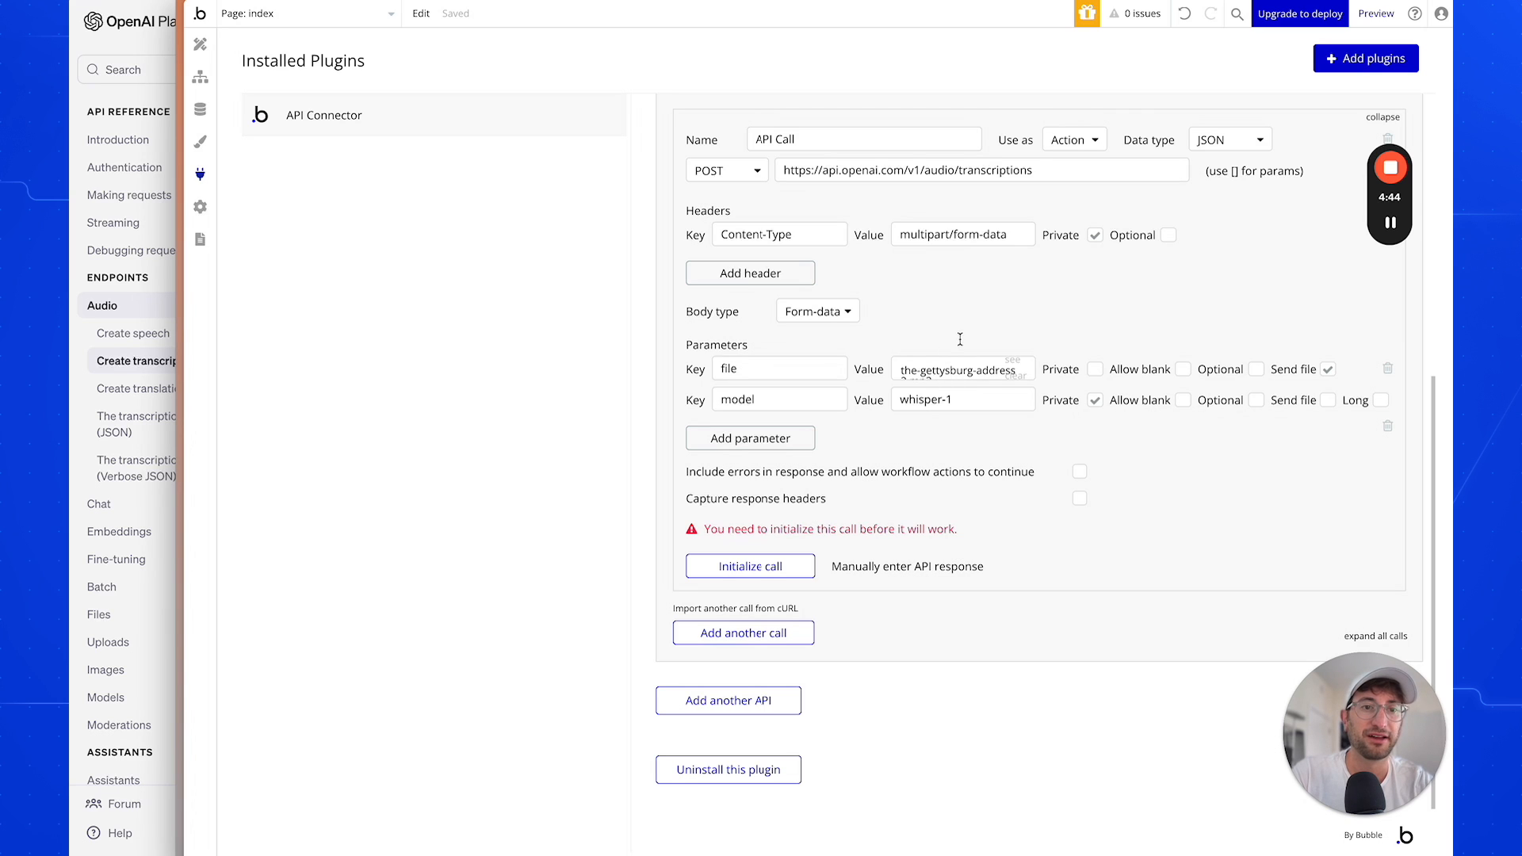
# Initialize the transcription call, examine the raw data of the response, and save the returned values.
pyautogui.click(758, 568)
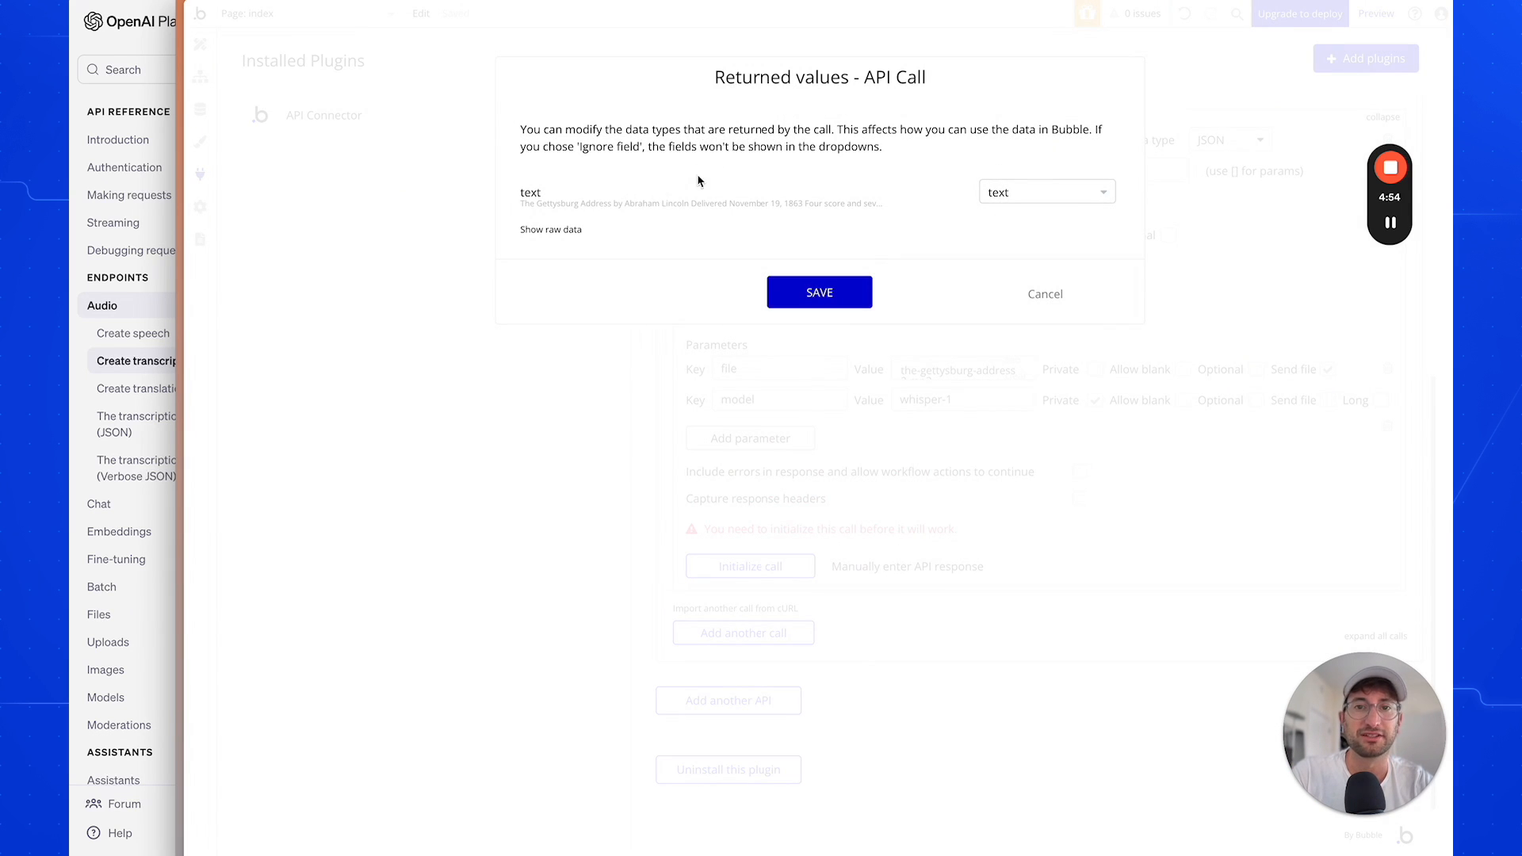
pyautogui.click(550, 229)
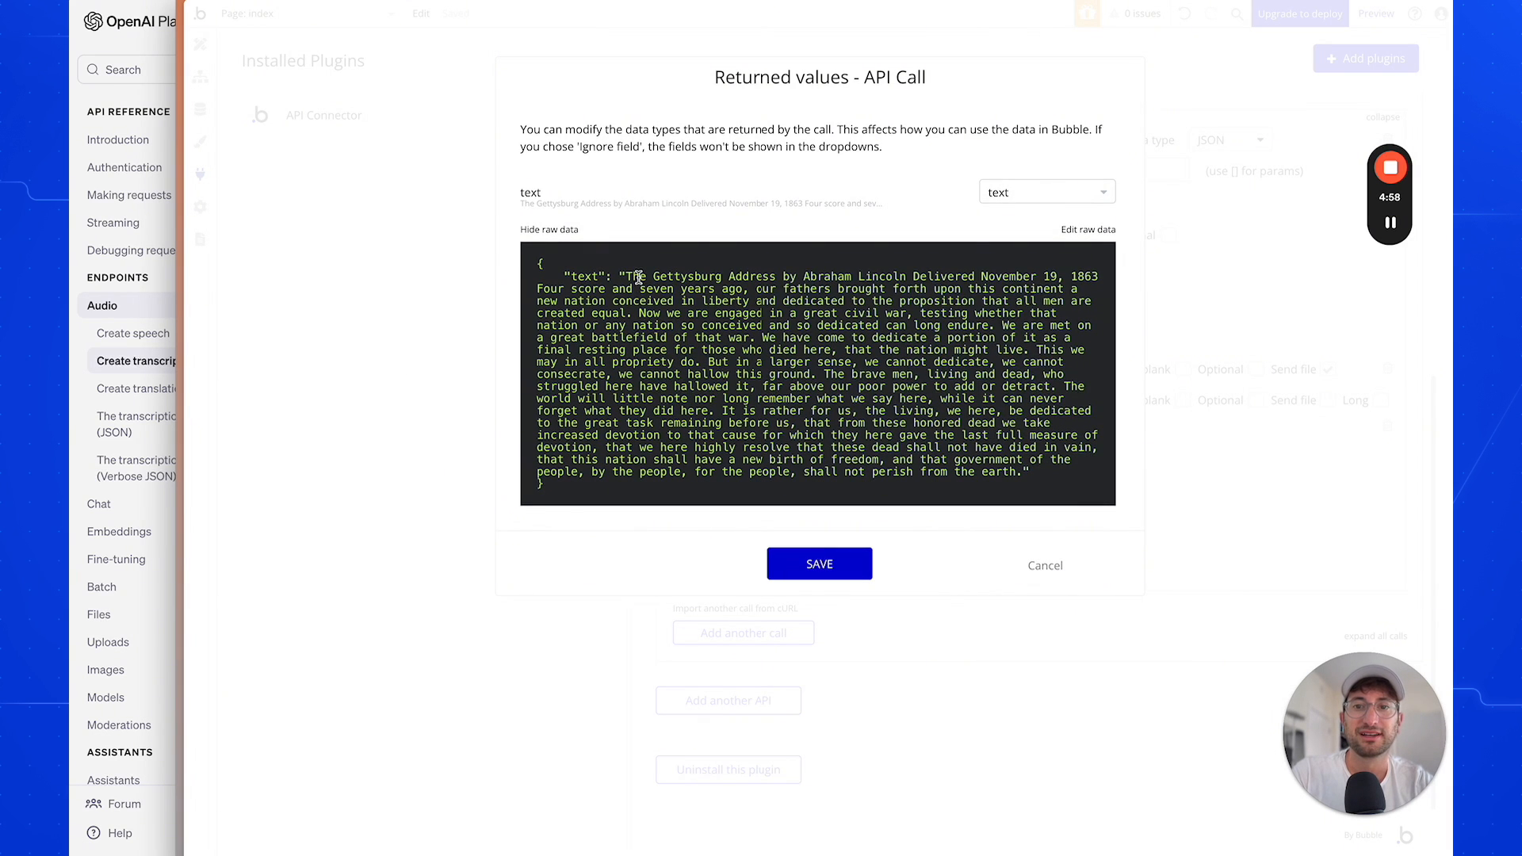
pyautogui.moveTo(640, 279); pyautogui.dragTo(803, 488)
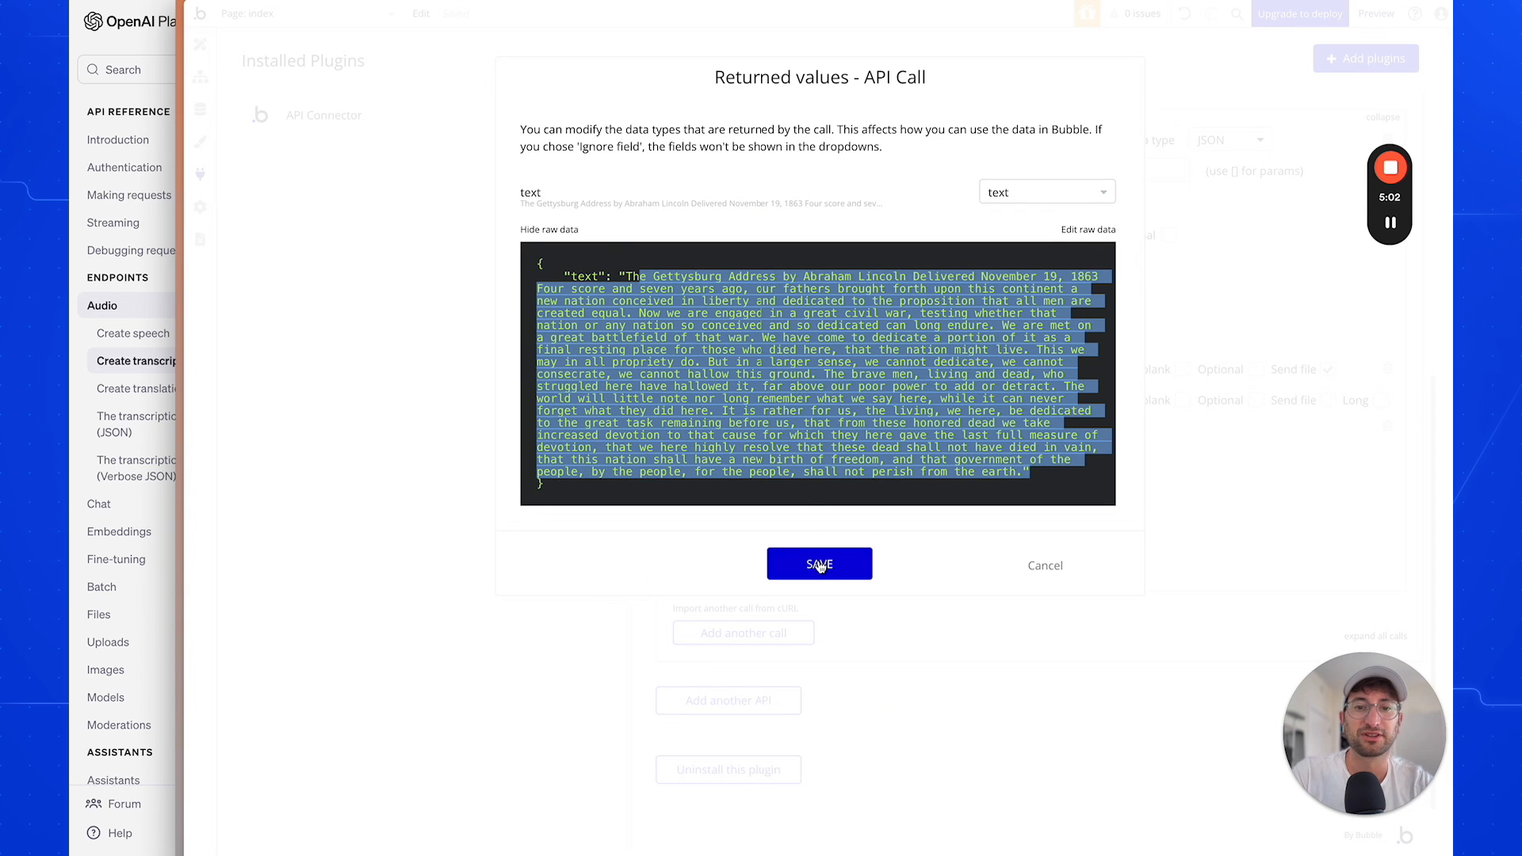
pyautogui.click(819, 563)
# Rename the API call as Transcription and collapse its settings.
pyautogui.scroll(1, 874, 561)
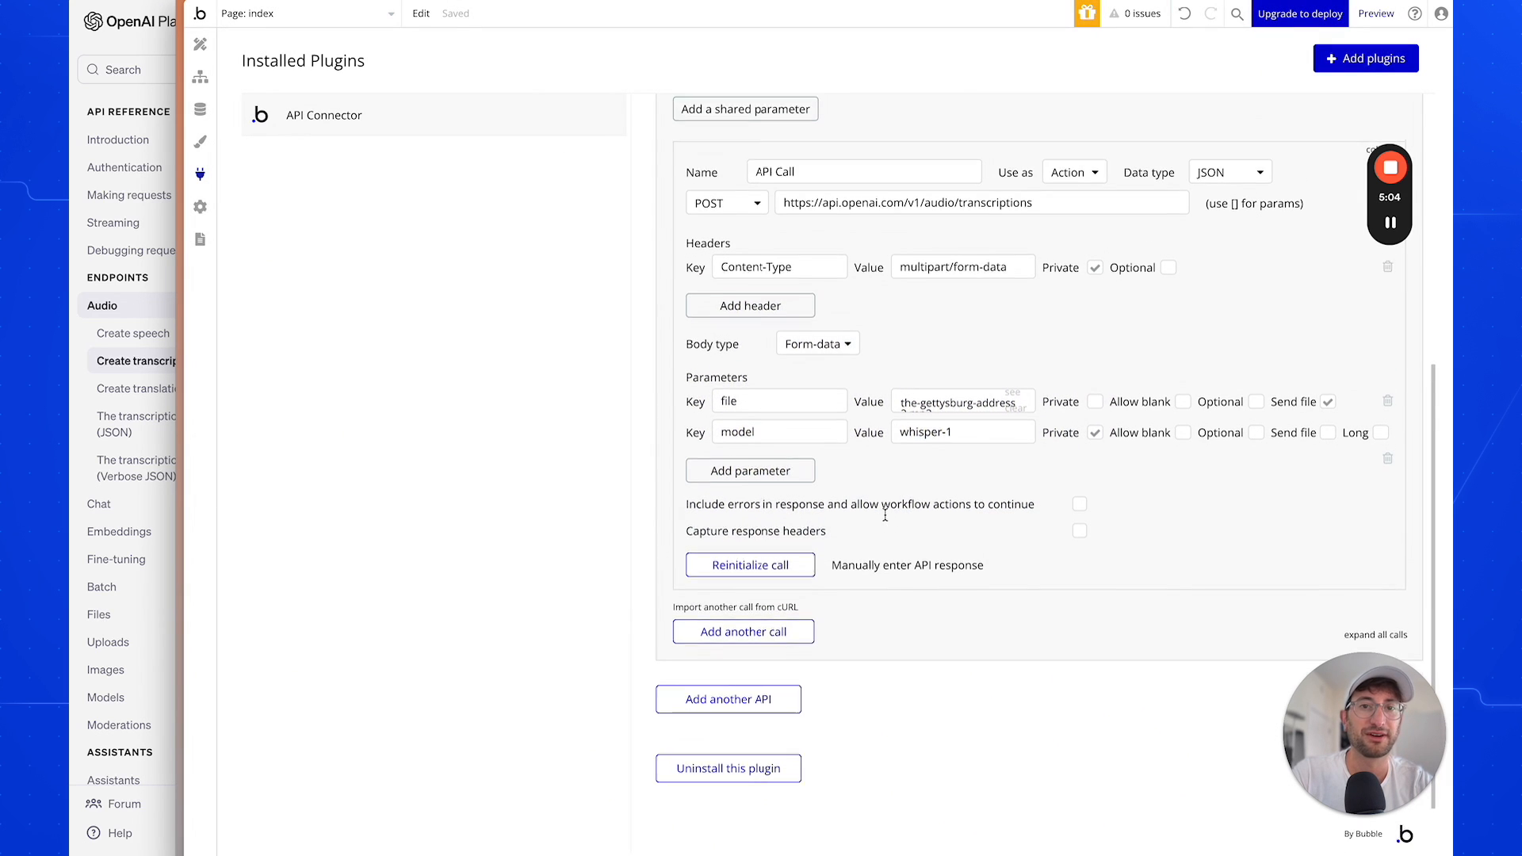
pyautogui.tripleClick(770, 229)
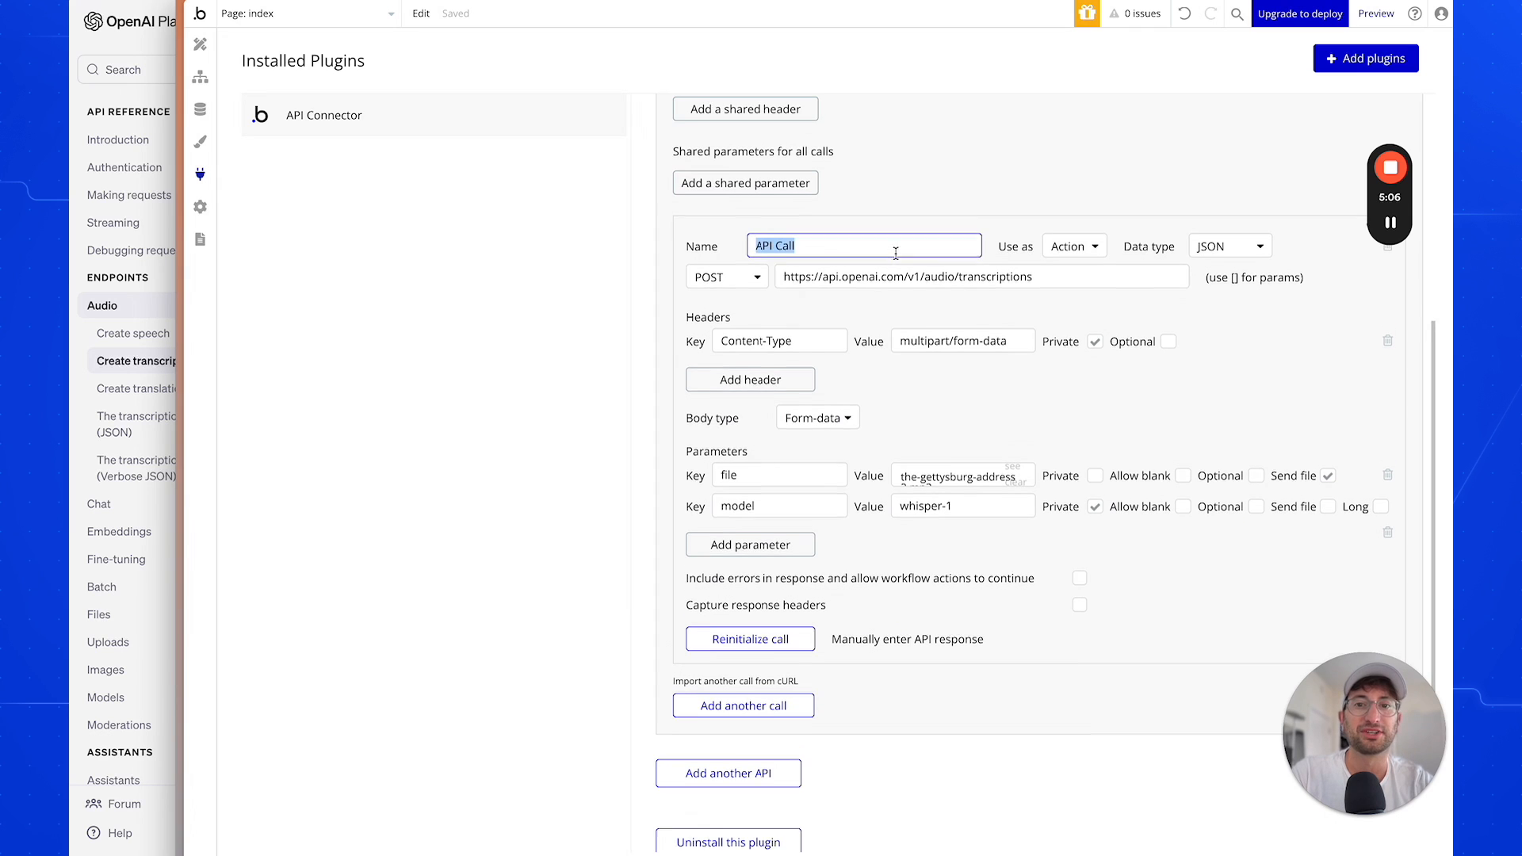
pyautogui.write('Transcription')
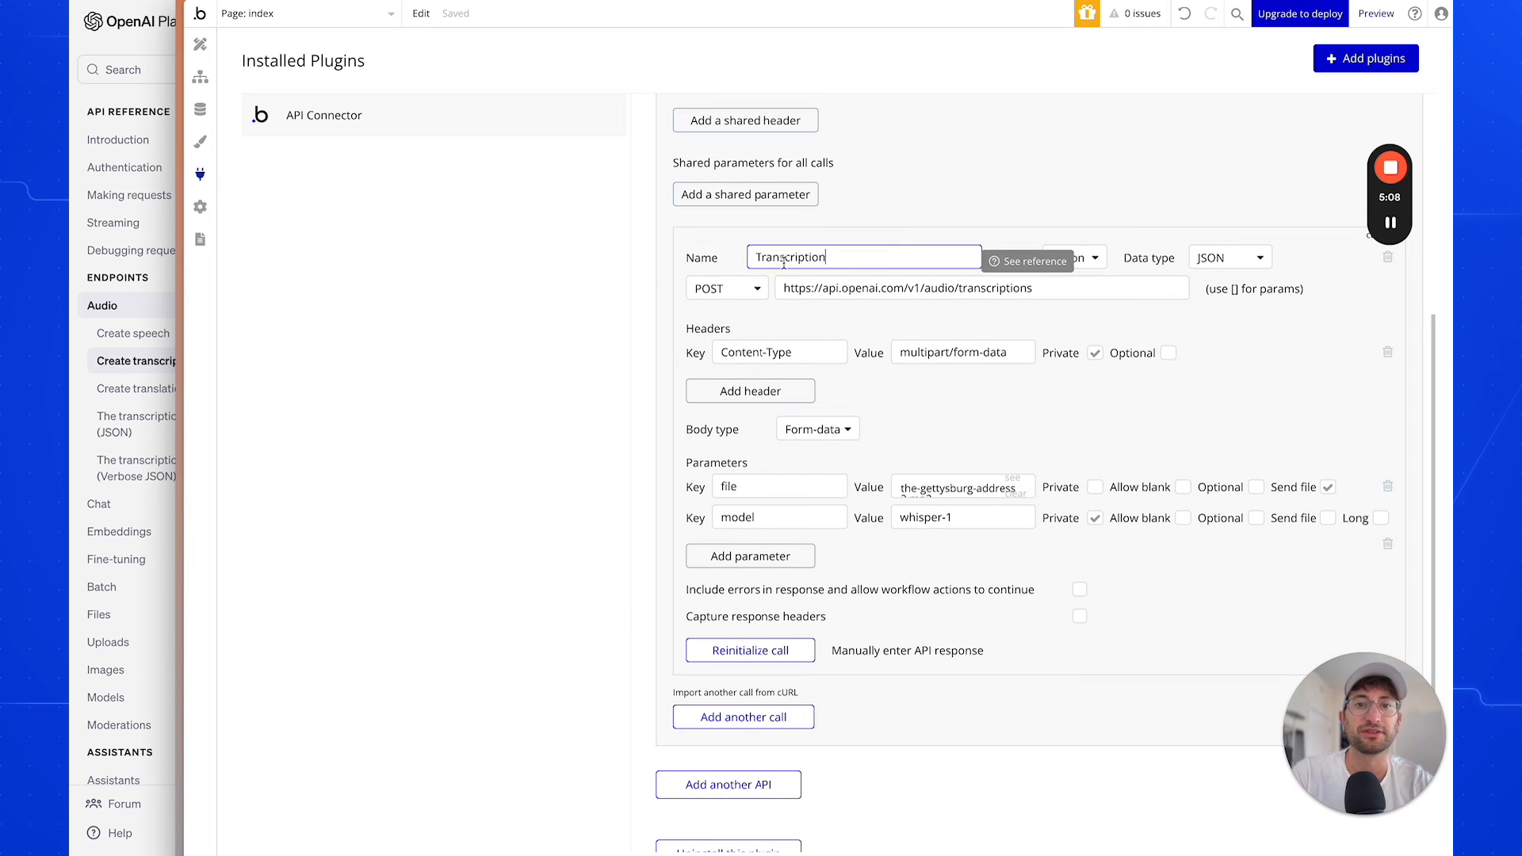
pyautogui.click(563, 309)
pyautogui.scroll(-1, 872, 350)
pyautogui.scroll(2, 872, 350)
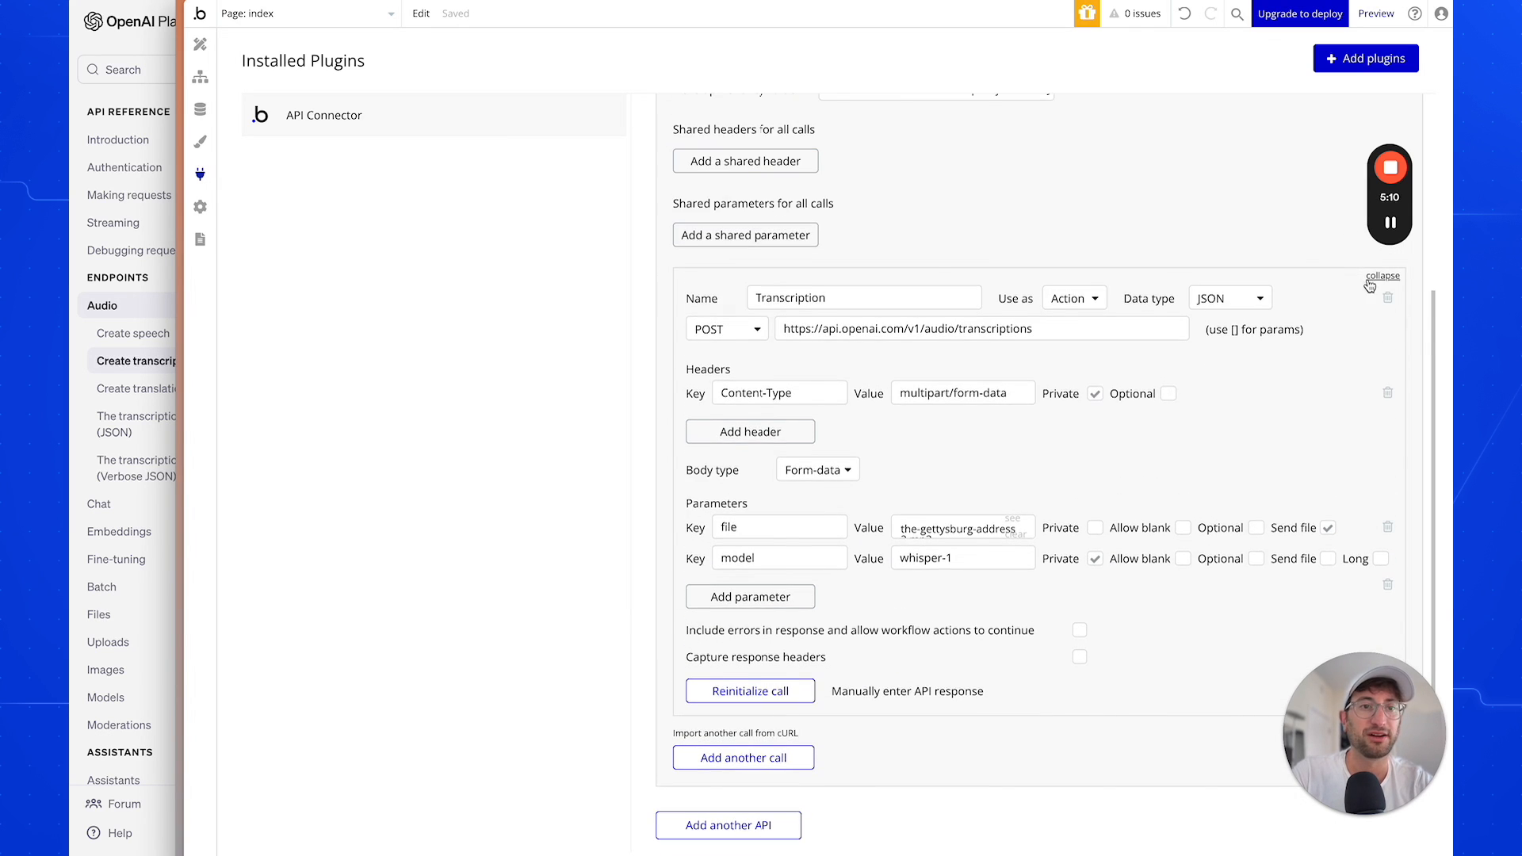
pyautogui.click(1381, 284)
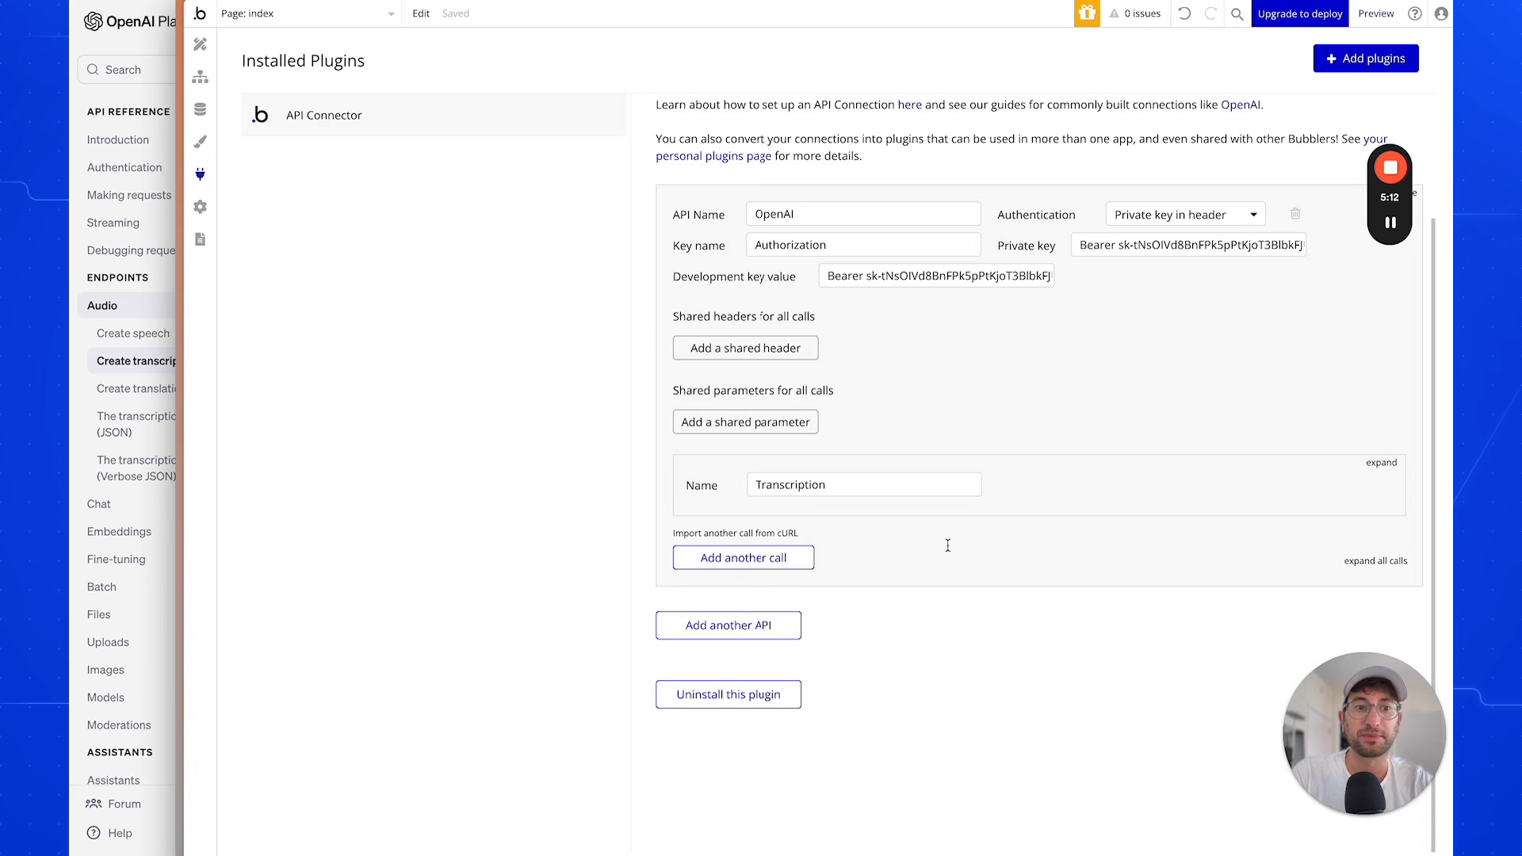
# Add another call to the OpenAI API and name it Summary.
pyautogui.click(741, 557)
pyautogui.scroll(-2, 741, 557)
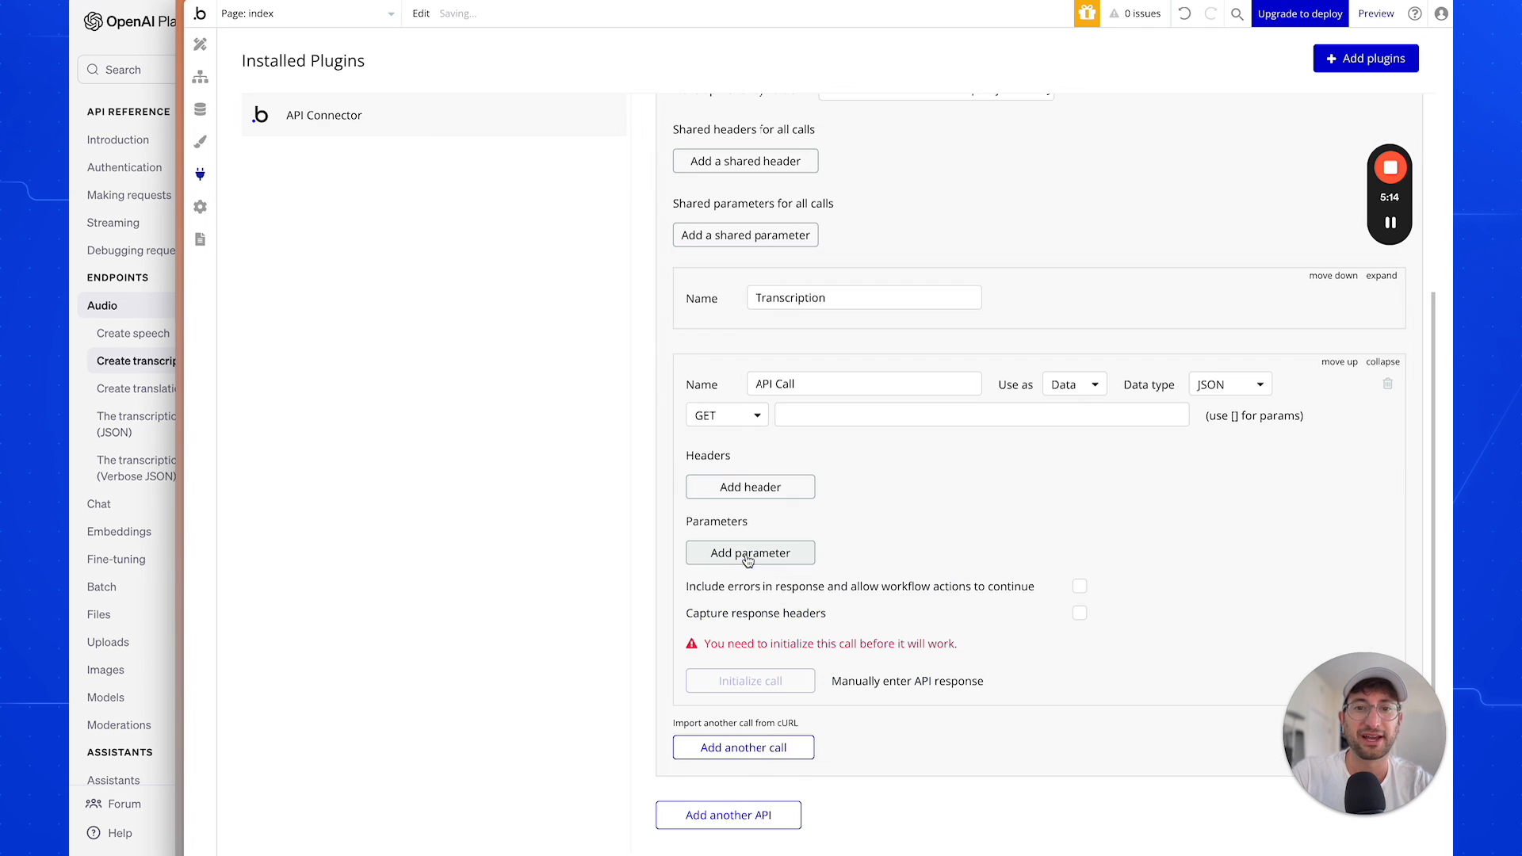
pyautogui.tripleClick(807, 388)
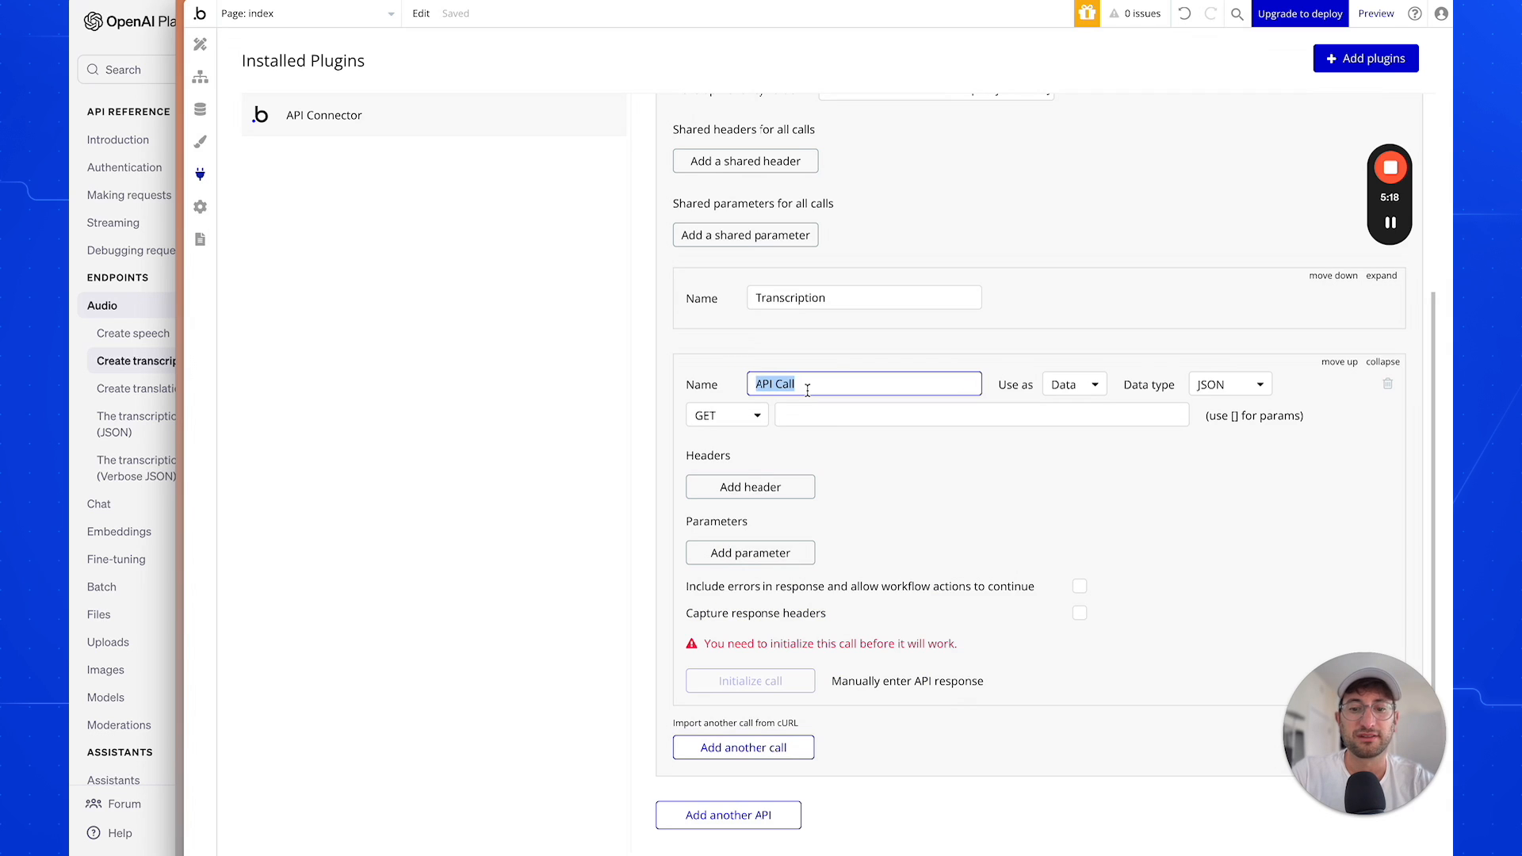
pyautogui.write('TE')
pyautogui.write('mmary')
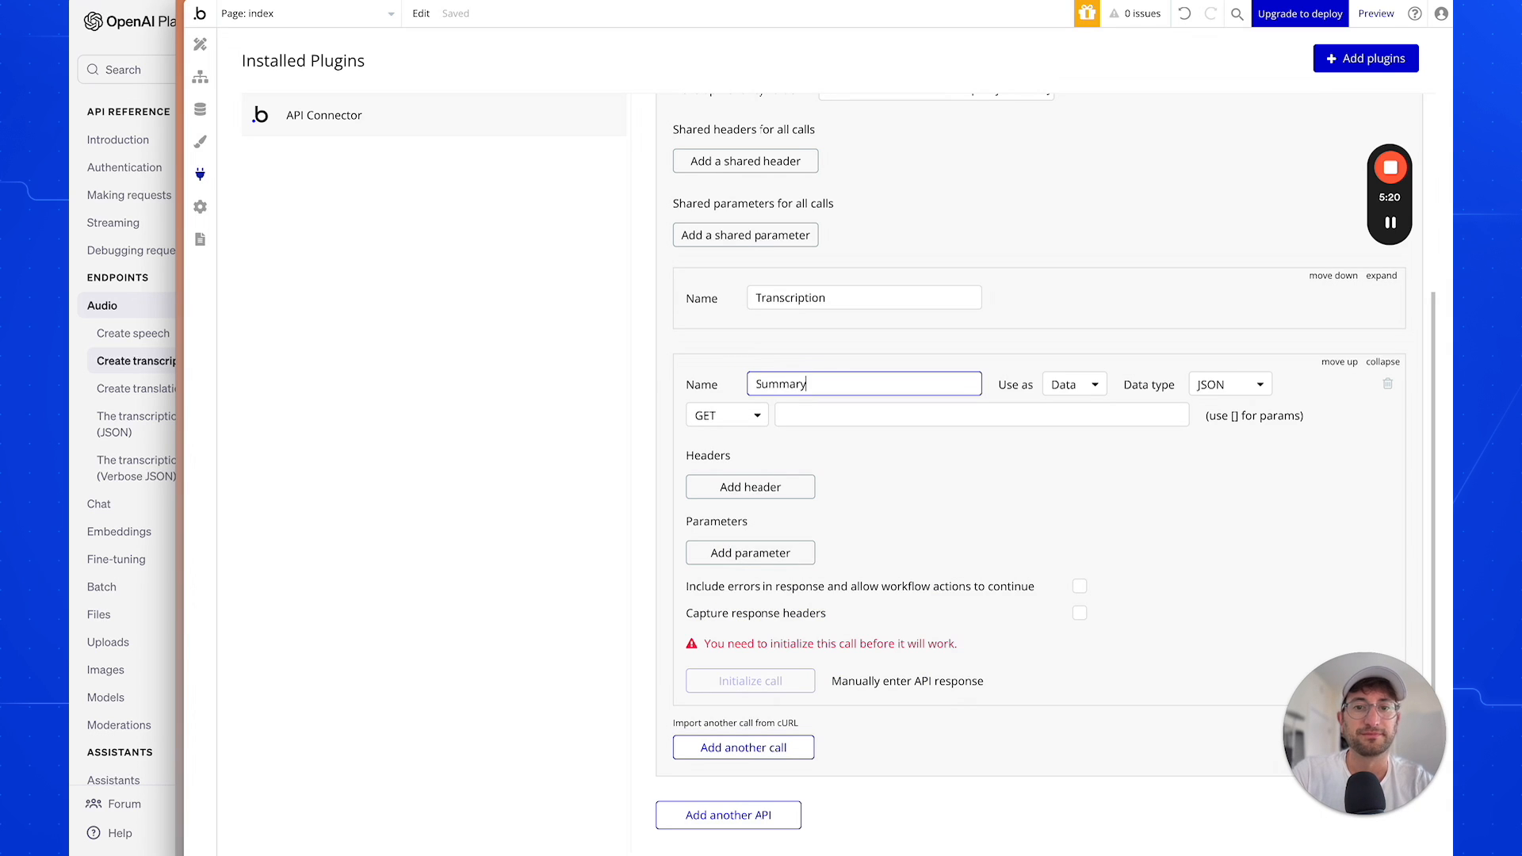
pyautogui.click(1044, 343)
# Set the Summary call to be used as an Action with the POST method.
pyautogui.click(1054, 389)
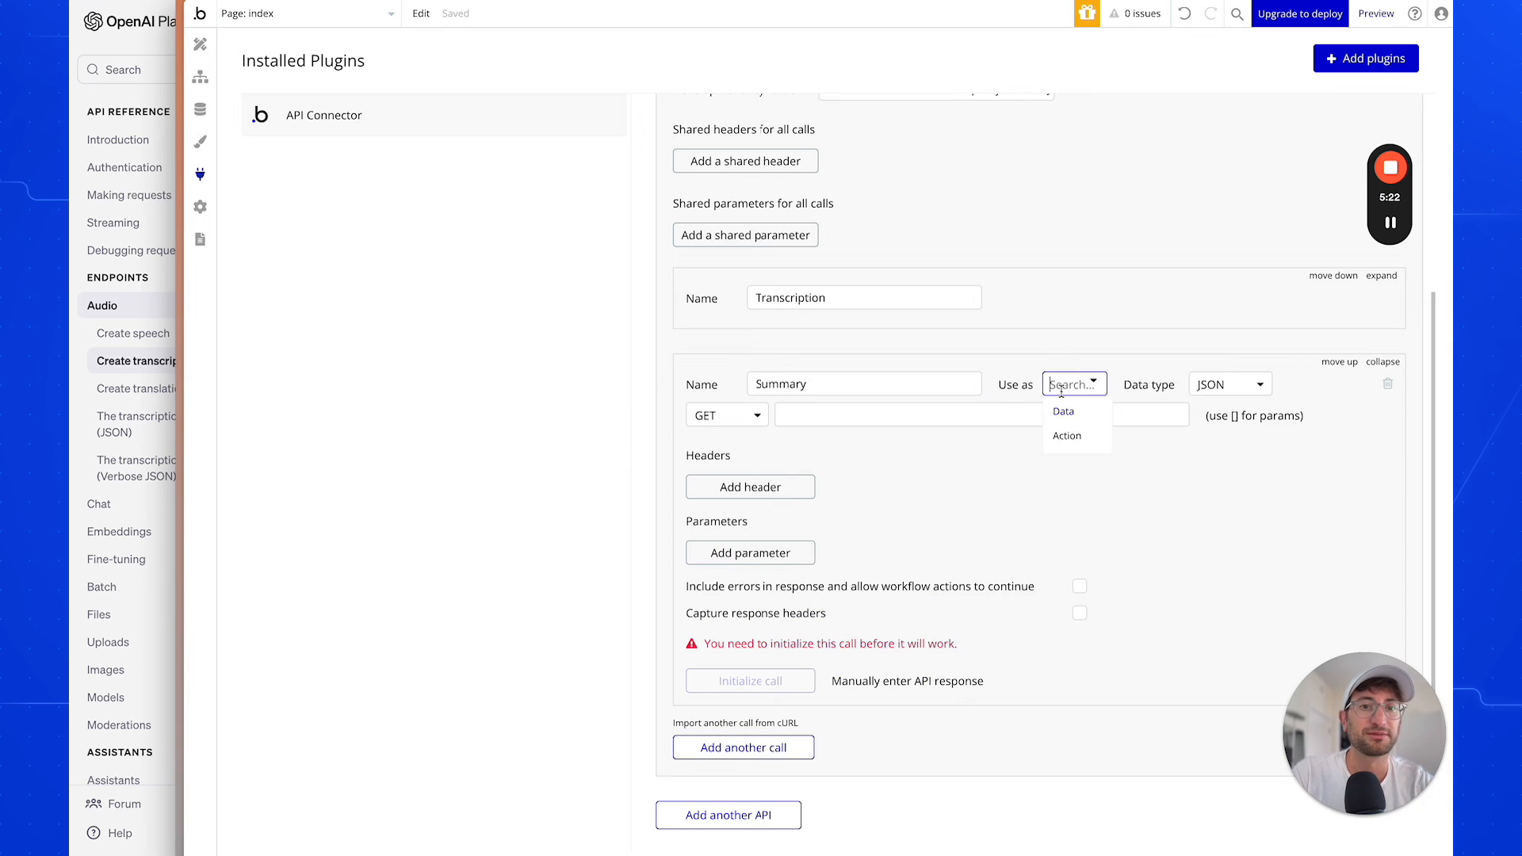
pyautogui.click(1082, 432)
pyautogui.click(761, 413)
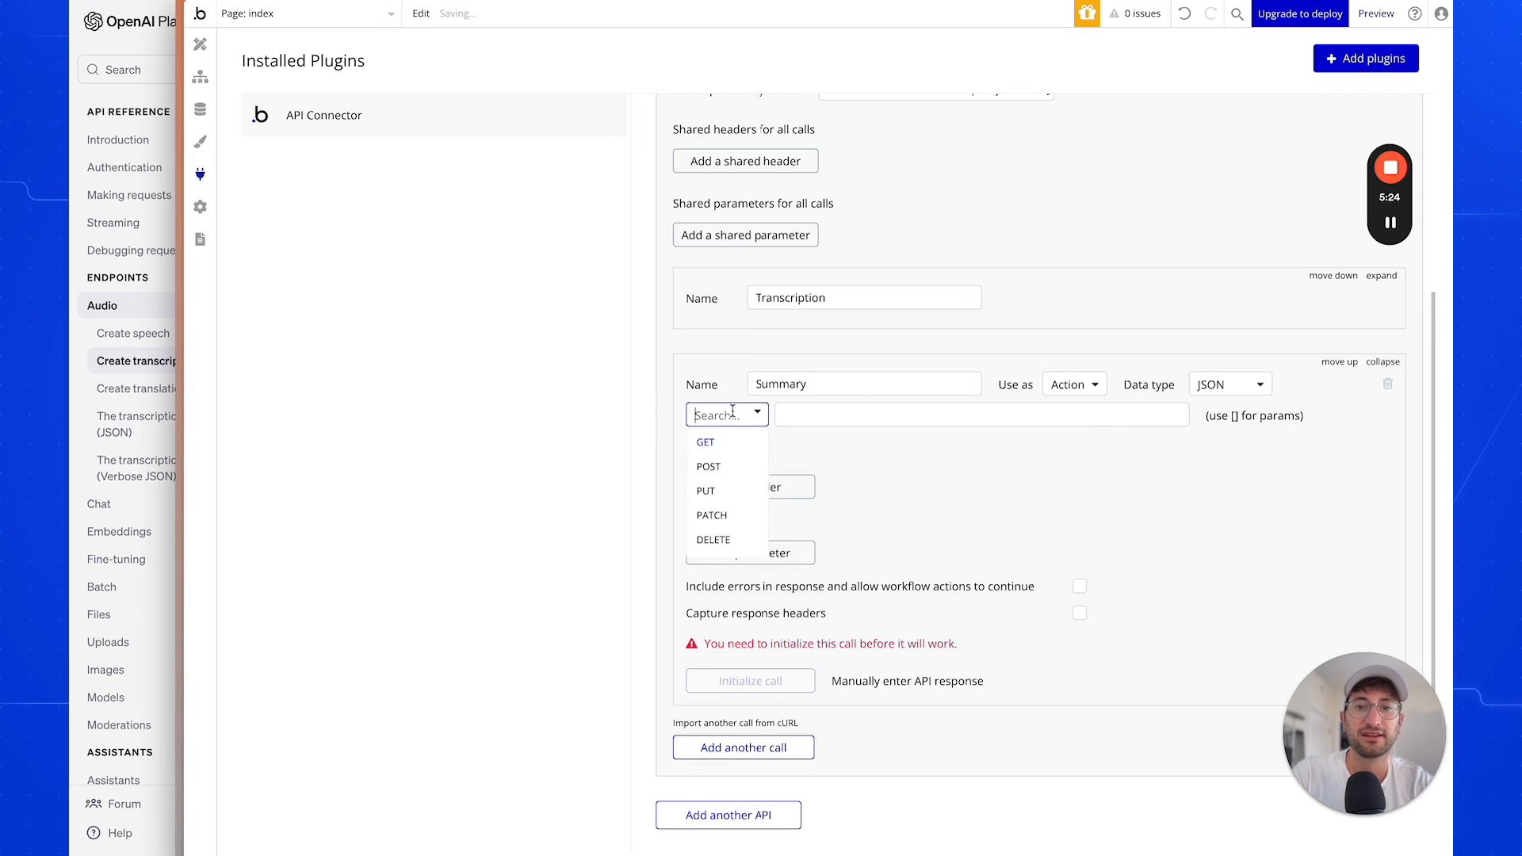
pyautogui.click(724, 470)
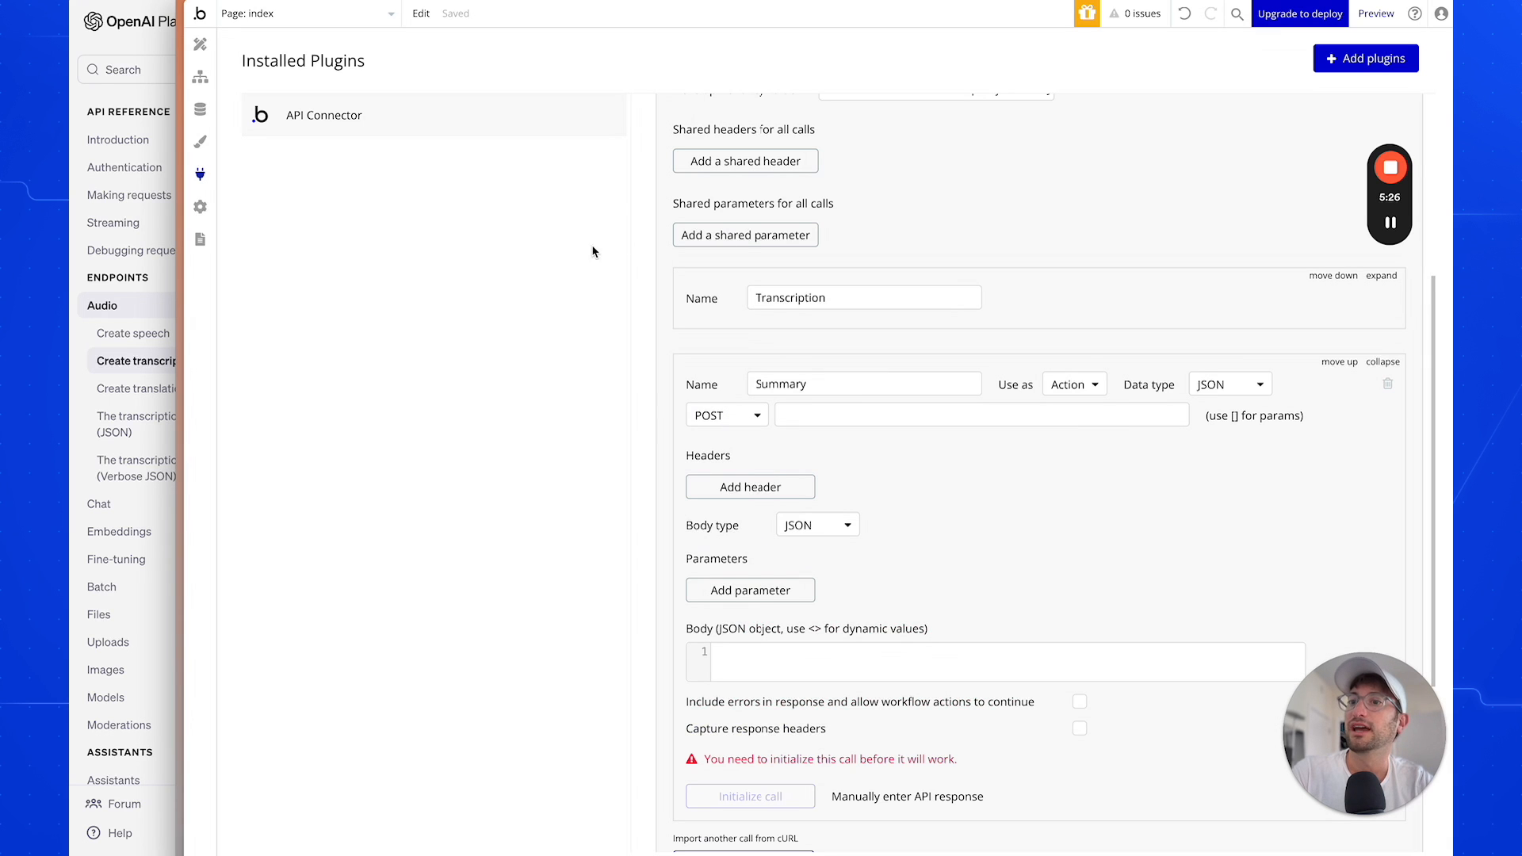
# Open the Create chat completion reference under Chat in the OpenAI API documentation.
pyautogui.click(145, 314)
pyautogui.scroll(-2, 167, 398)
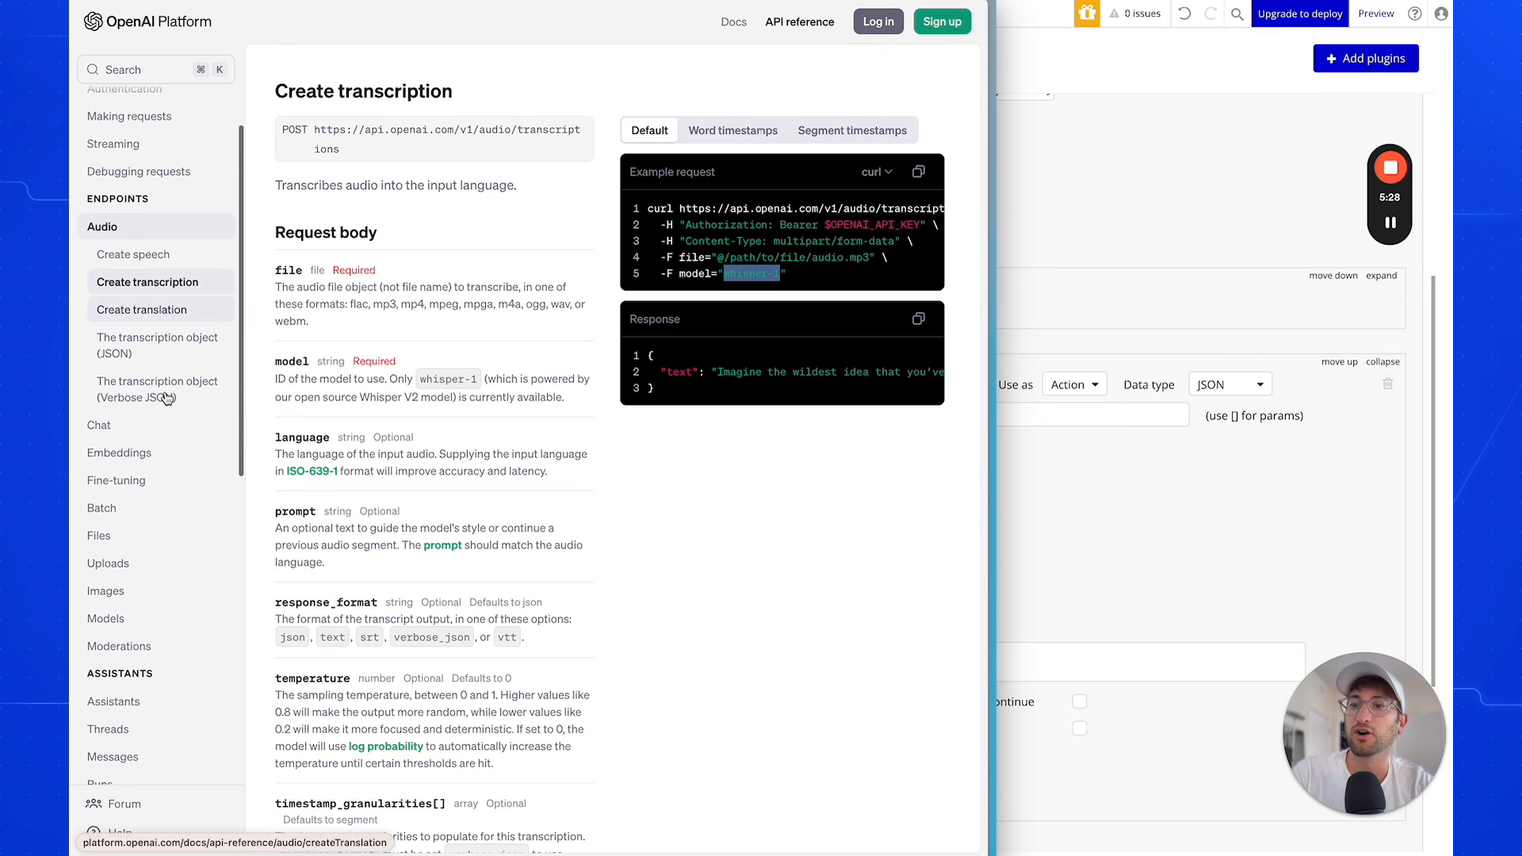
pyautogui.click(127, 387)
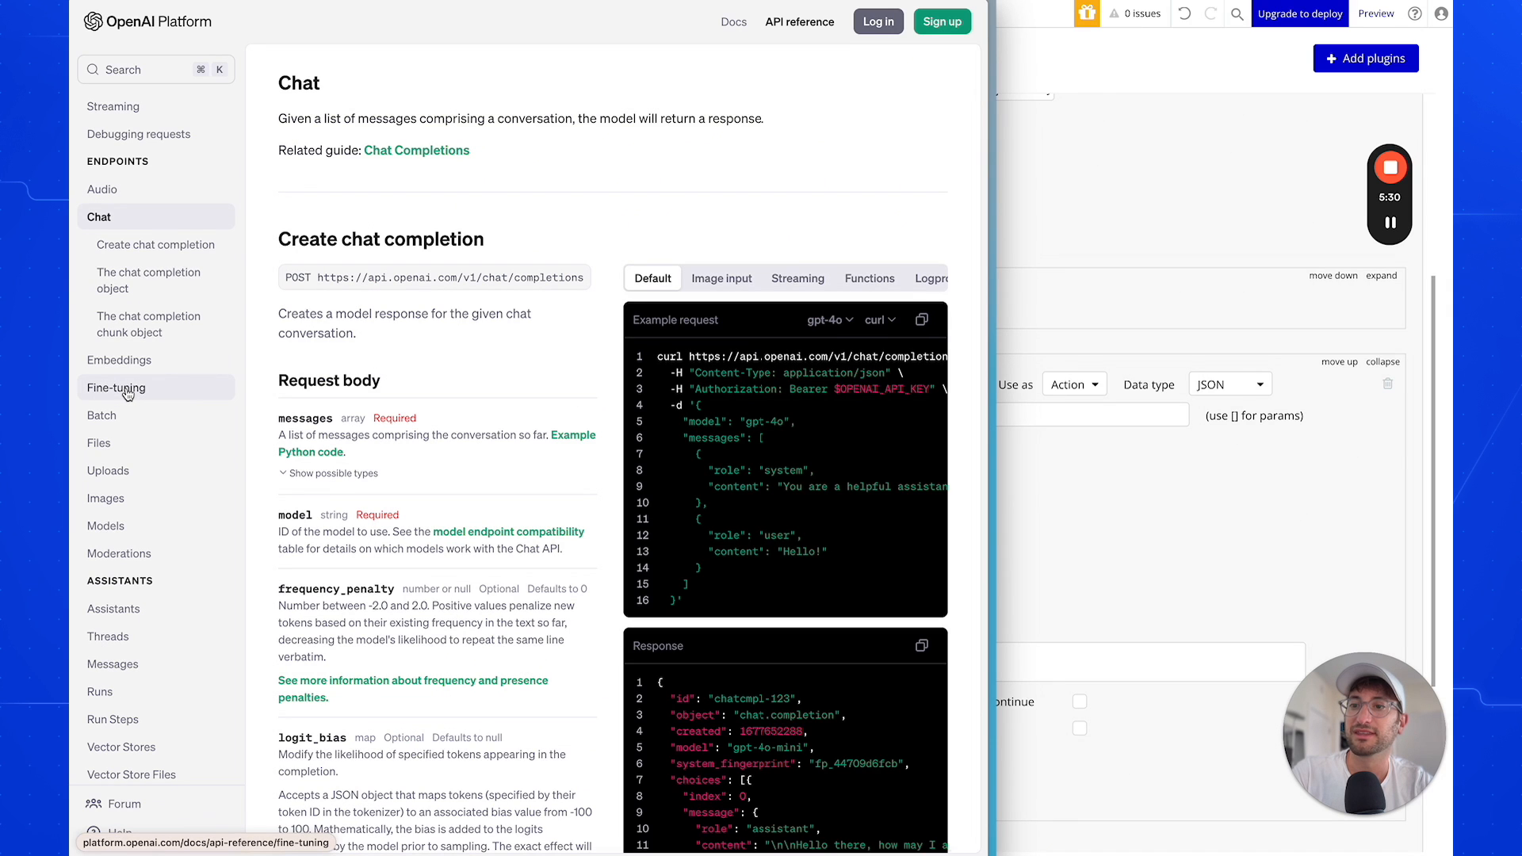
pyautogui.click(149, 280)
pyautogui.click(152, 247)
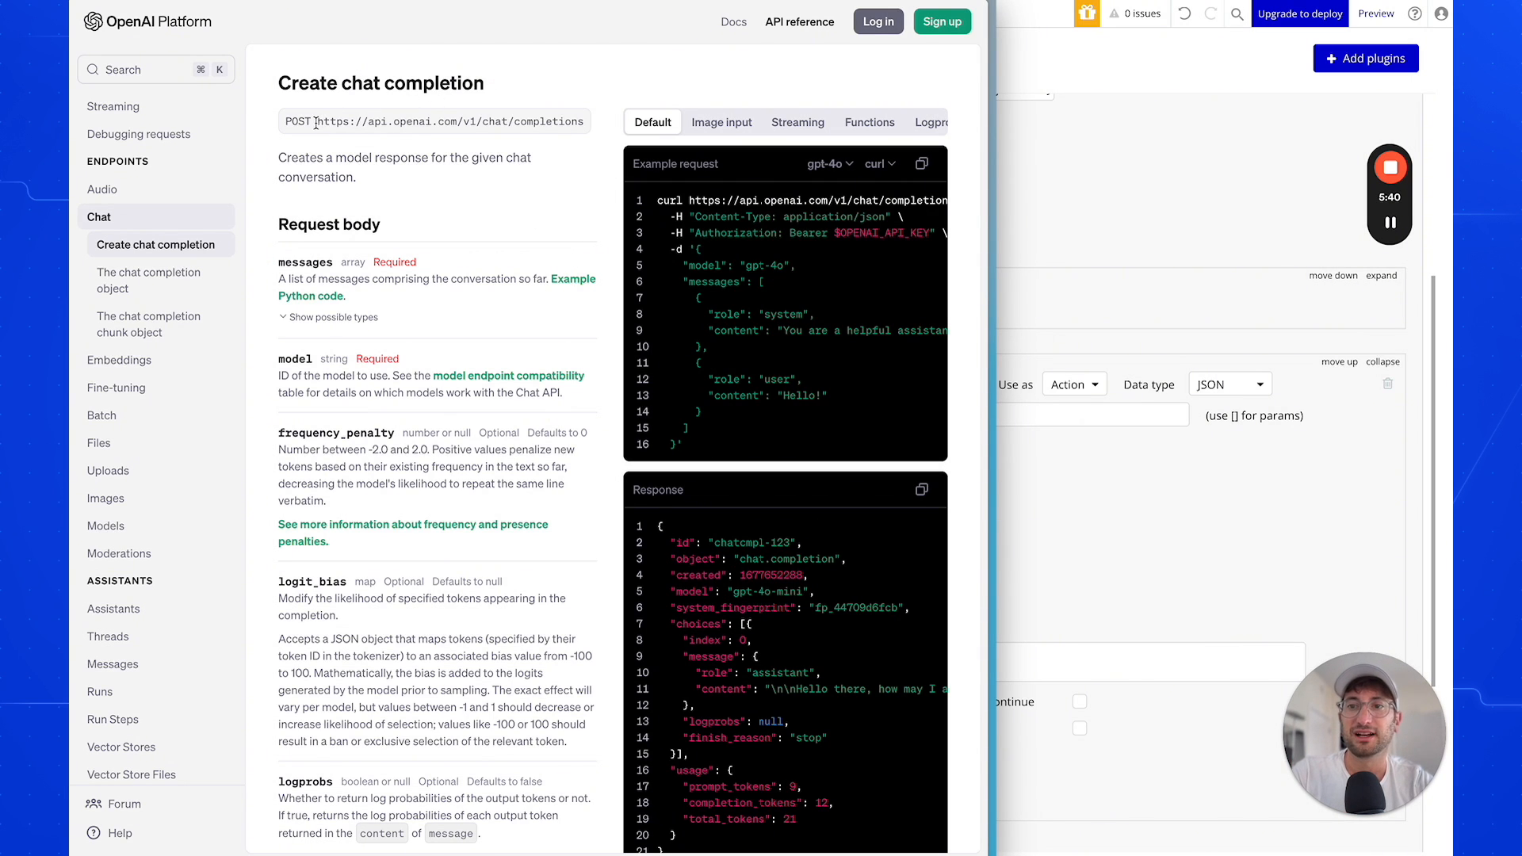
pyautogui.moveTo(318, 121); pyautogui.dragTo(581, 117)
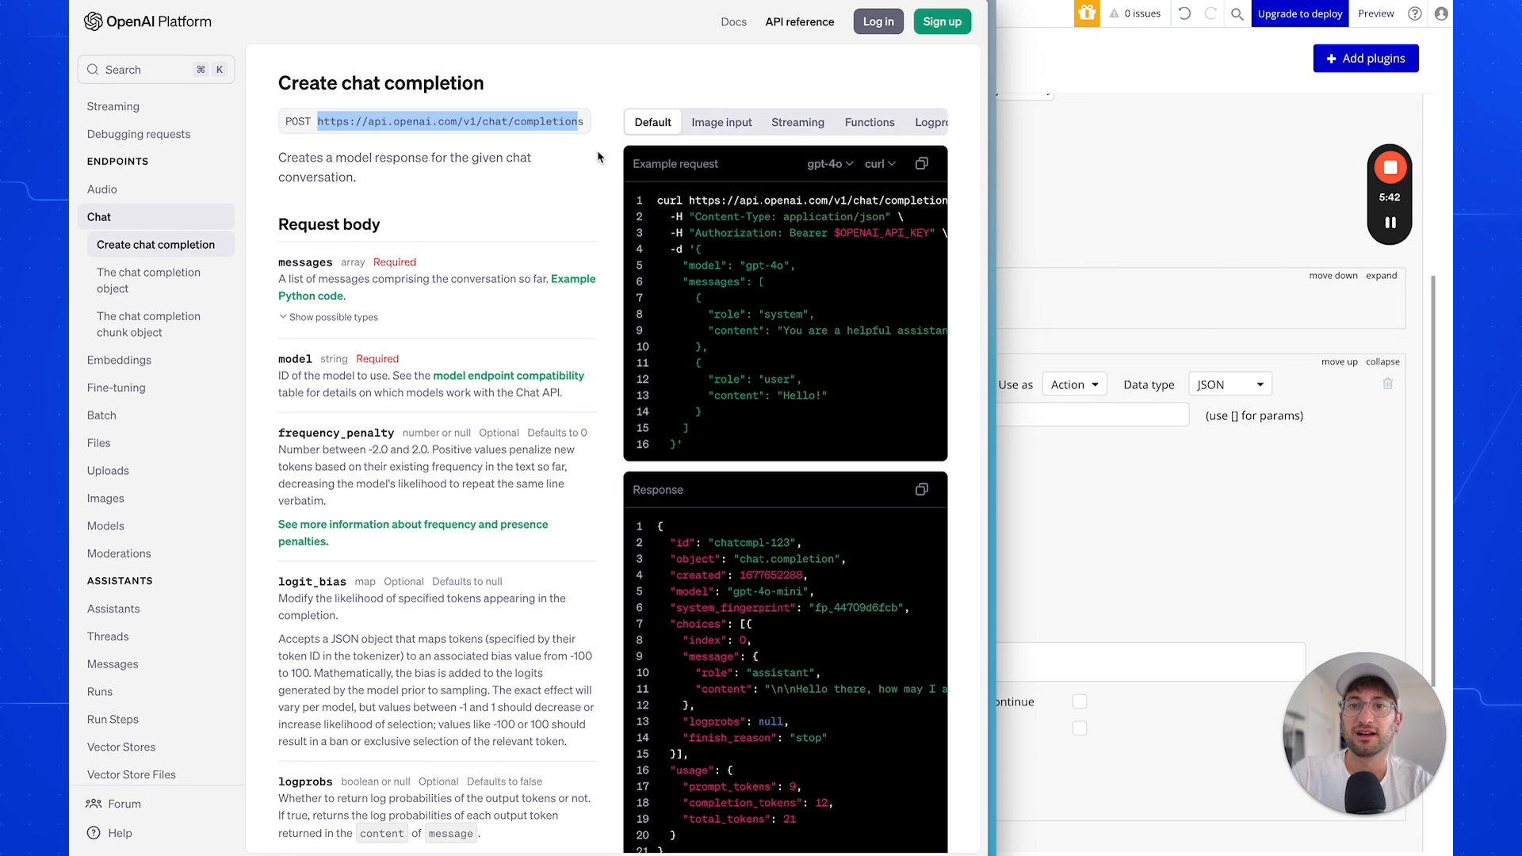
pyautogui.moveTo(318, 121); pyautogui.dragTo(584, 118)
pyautogui.press('super+c')
pyautogui.click(1239, 405)
pyautogui.click(853, 413)
pyautogui.press('super+v')
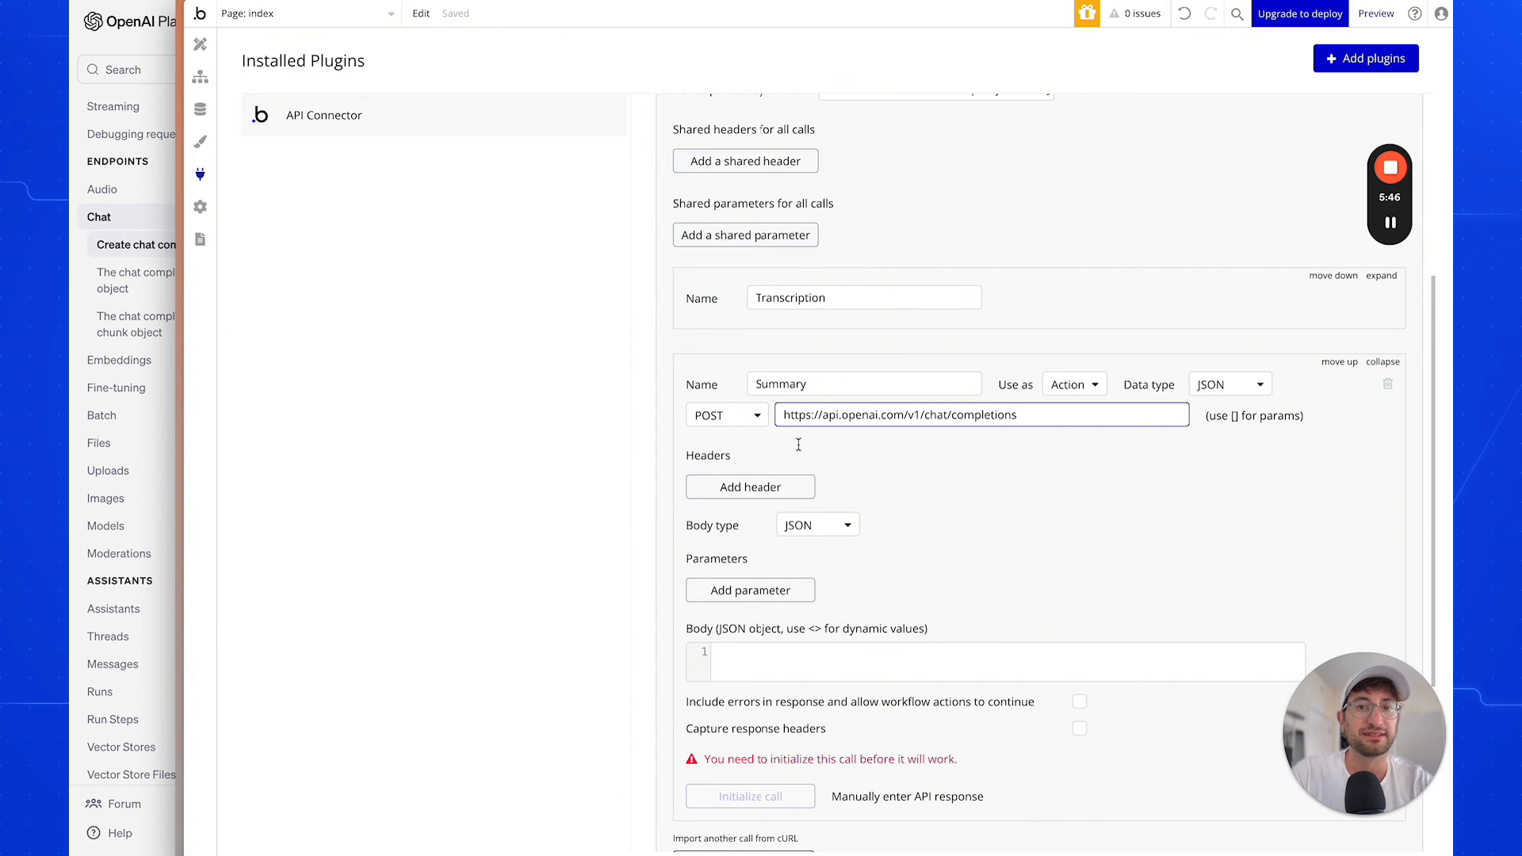
# Copy the content type value application/json from the OpenAI chat completion example request and return to Bubble.
pyautogui.click(160, 364)
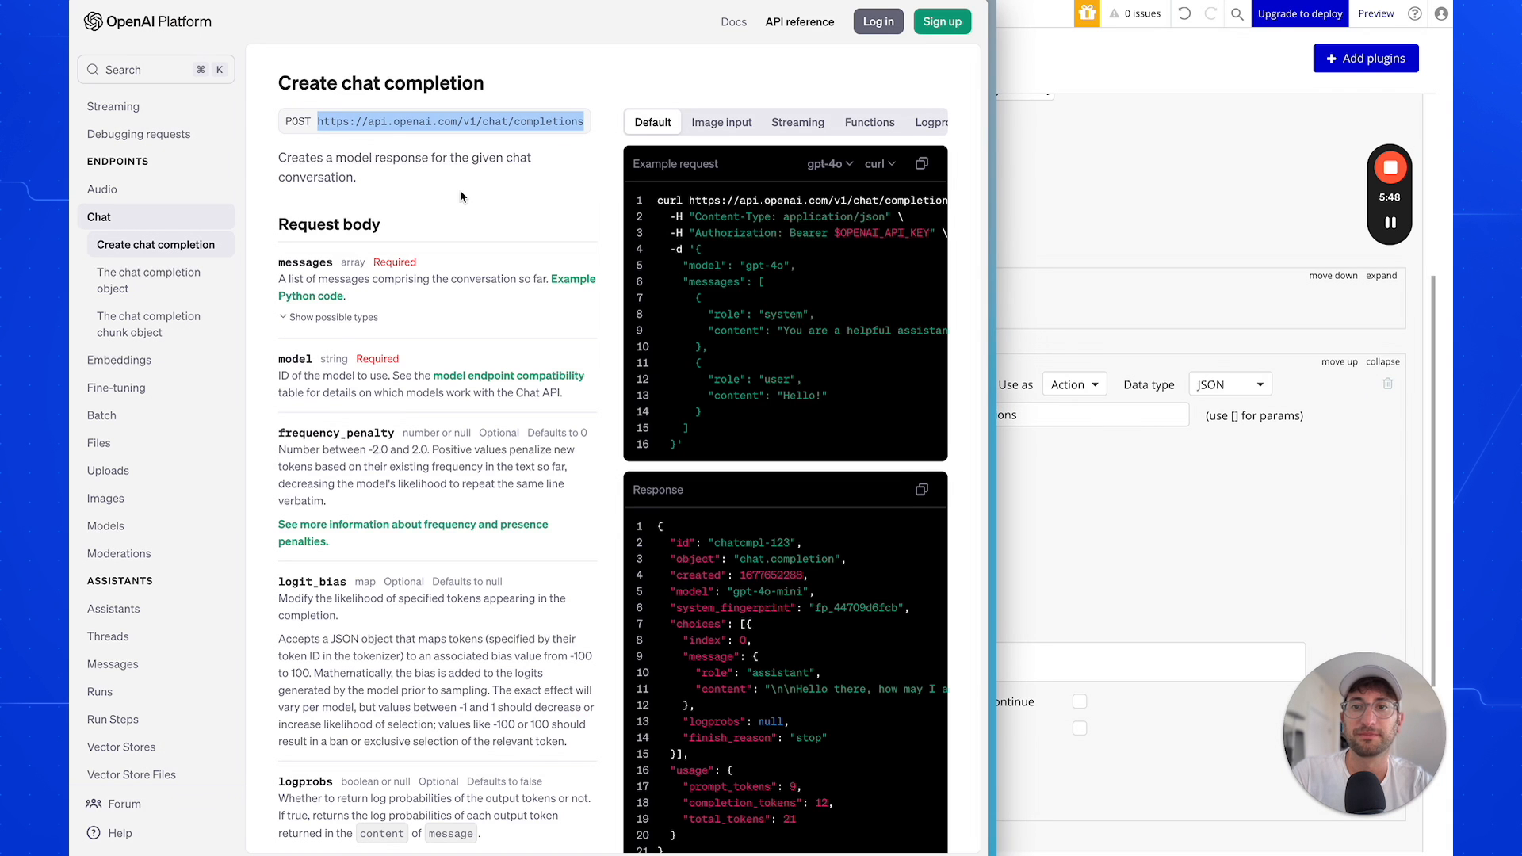
pyautogui.click(1207, 352)
pyautogui.scroll(-1, 824, 347)
pyautogui.click(153, 328)
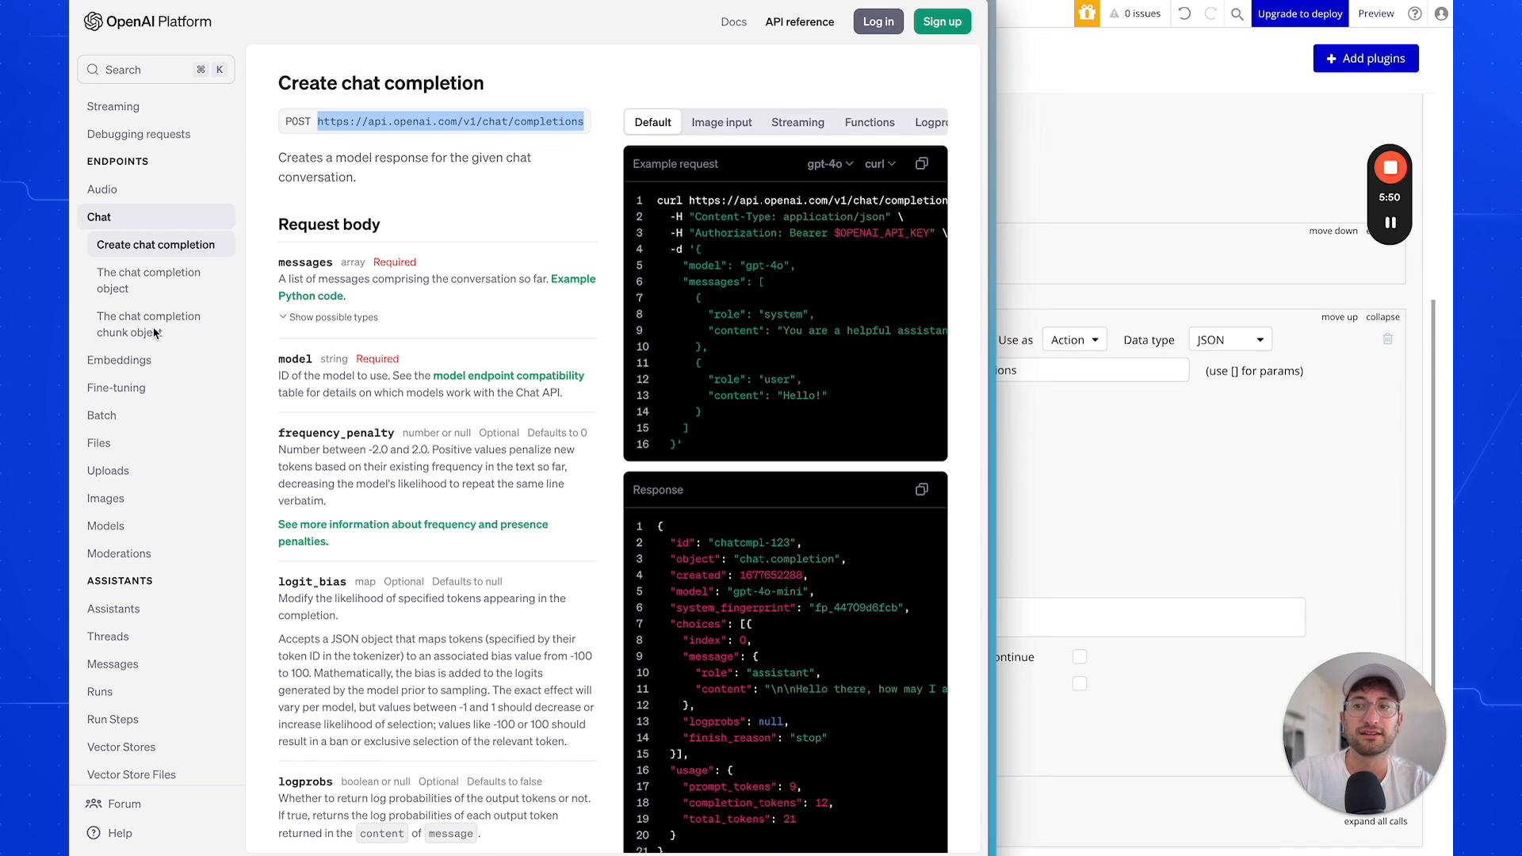
pyautogui.hscroll(3, 756, 225)
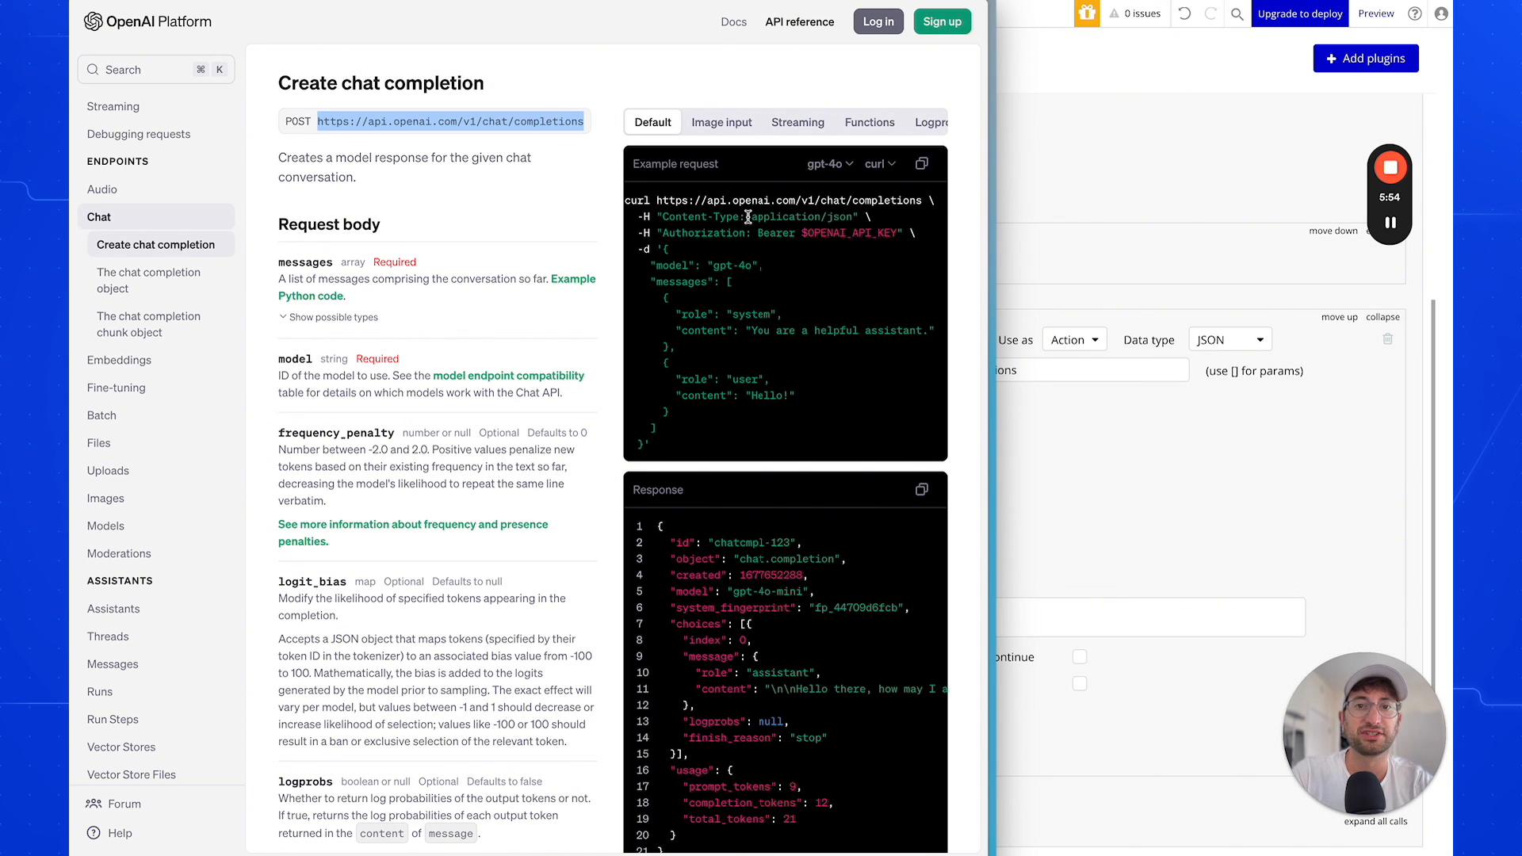
pyautogui.moveTo(748, 216); pyautogui.dragTo(854, 219)
pyautogui.press('super+c')
pyautogui.press('super+grave')
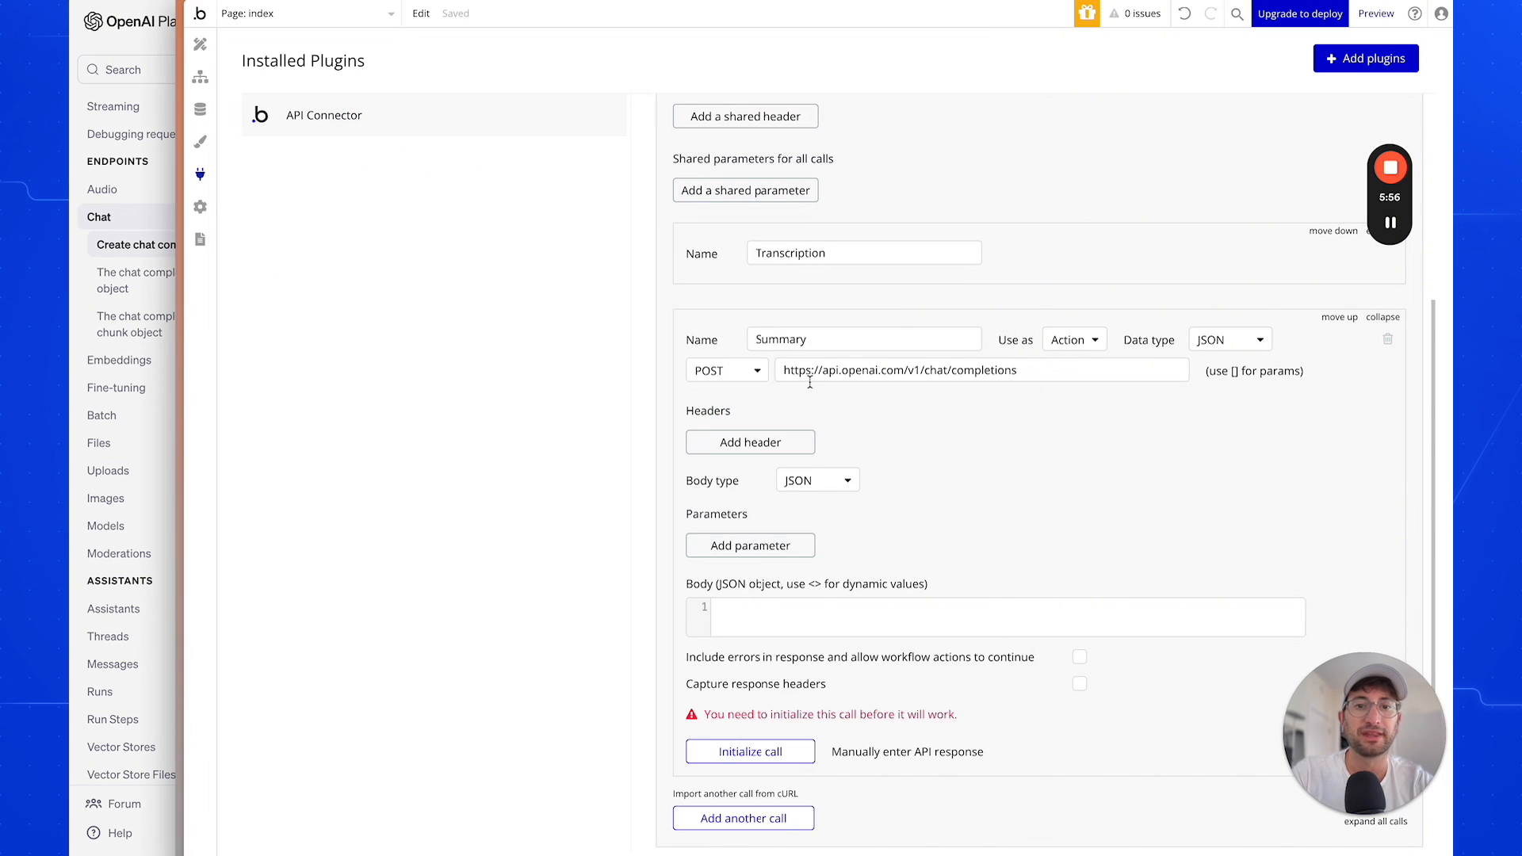
# Add a header to the Summary call with the key Content-Type and the value application/json.
pyautogui.click(744, 444)
pyautogui.click(761, 436)
pyautogui.write('Content-Type')
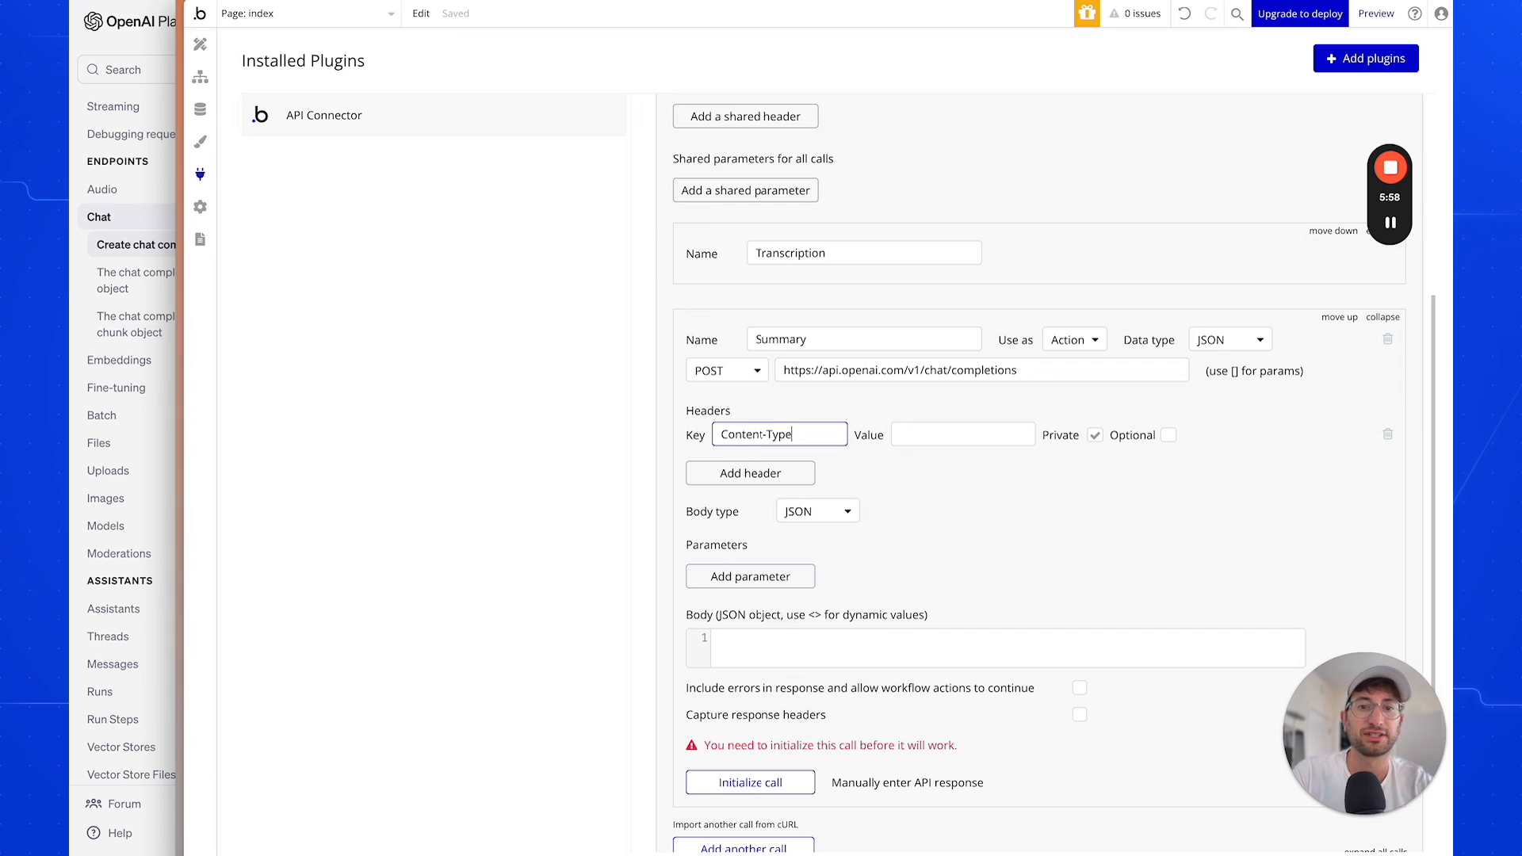
pyautogui.click(893, 445)
pyautogui.press('super+v')
pyautogui.click(931, 474)
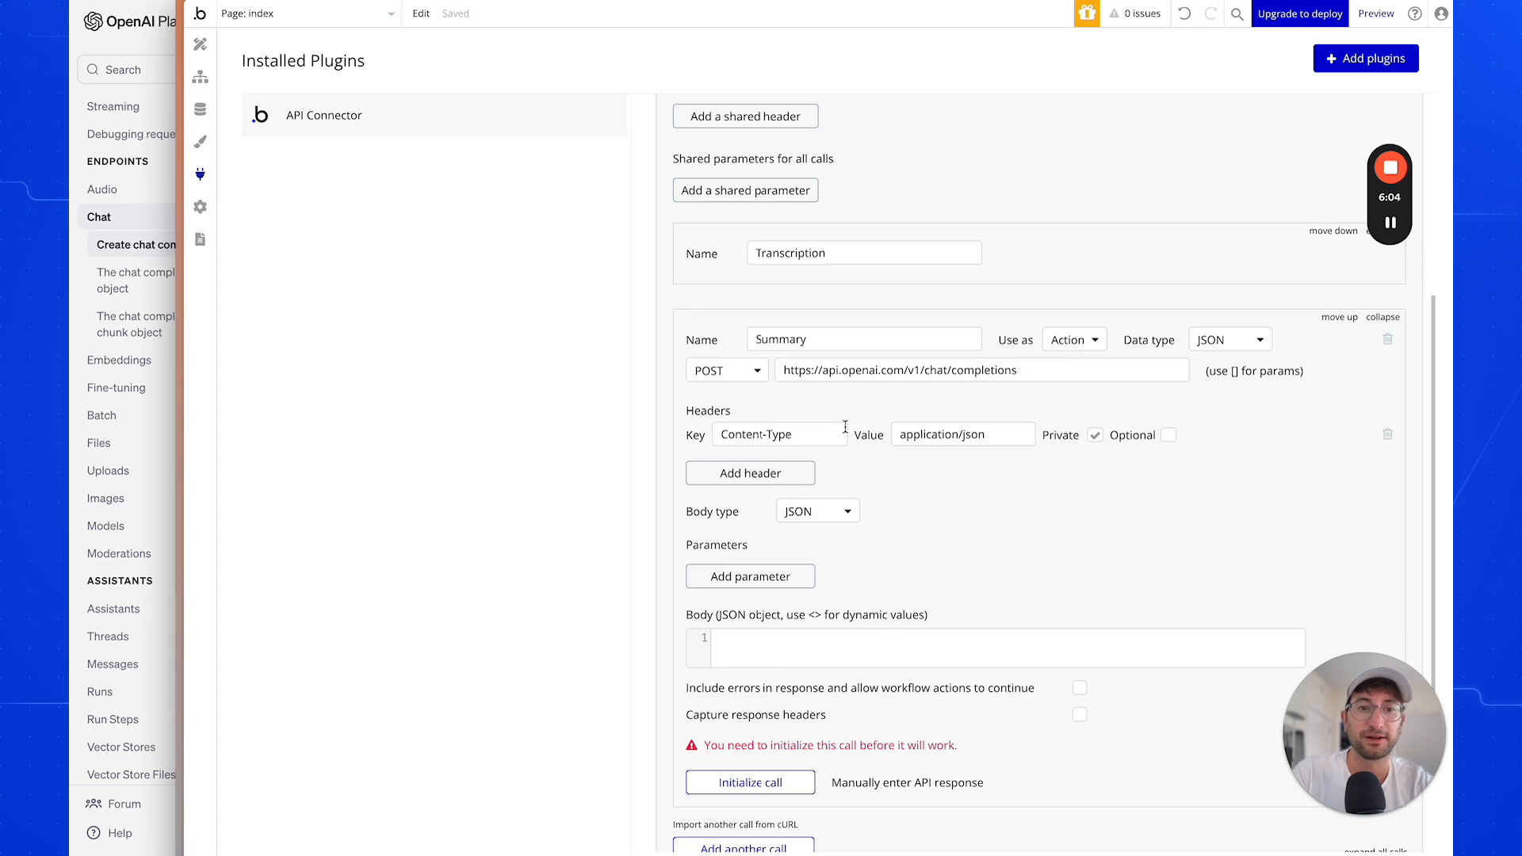
# Check the request data in the OpenAI example and add a blank parameter to the Summary call.
pyautogui.click(150, 388)
pyautogui.scroll(-1, 720, 324)
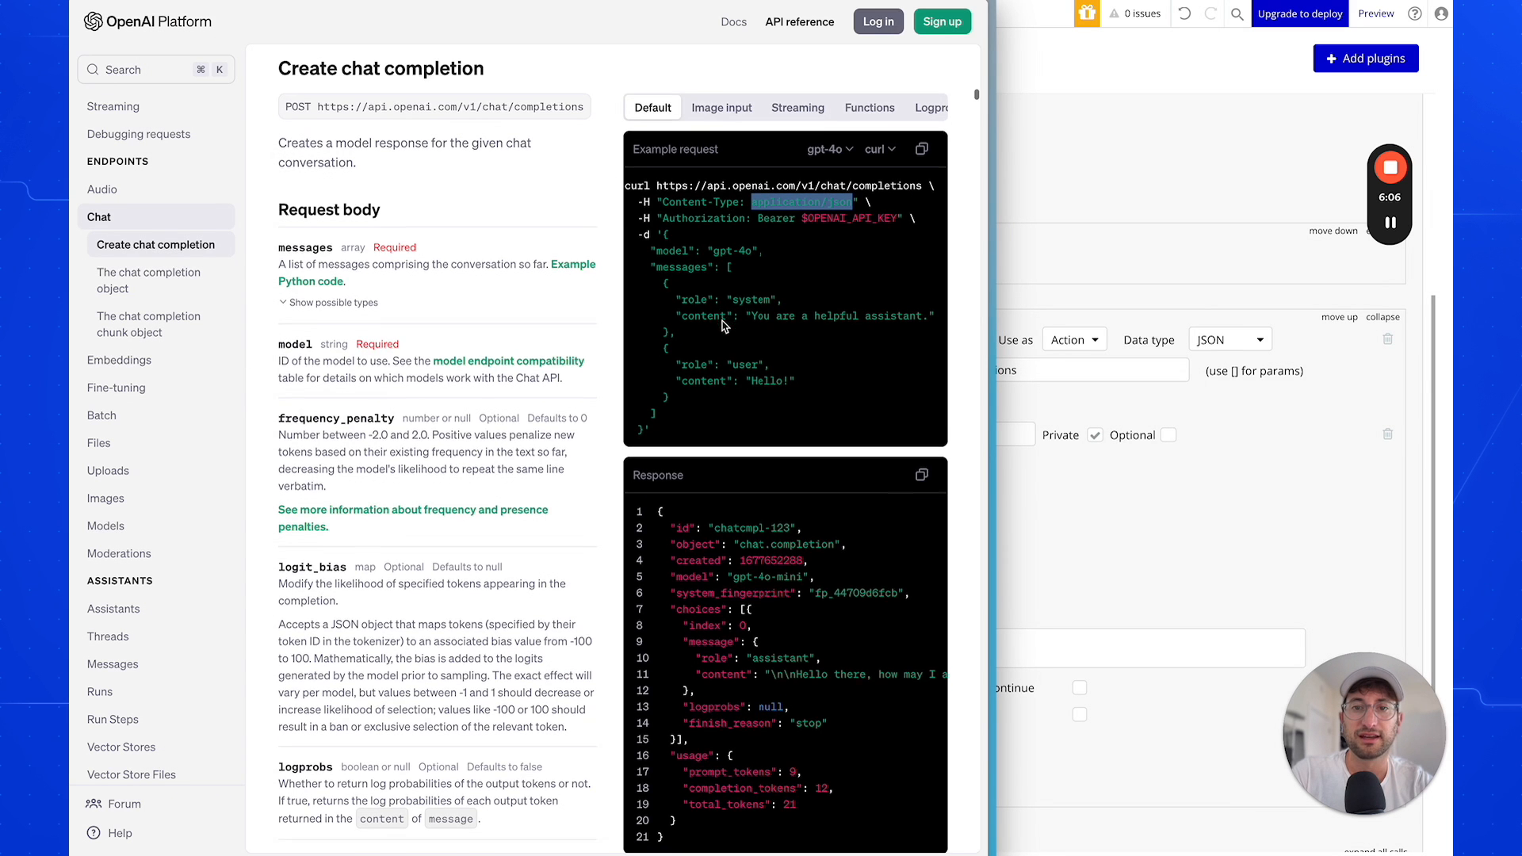
pyautogui.click(1131, 405)
pyautogui.scroll(-1, 820, 465)
pyautogui.scroll(-2, 819, 465)
pyautogui.click(753, 448)
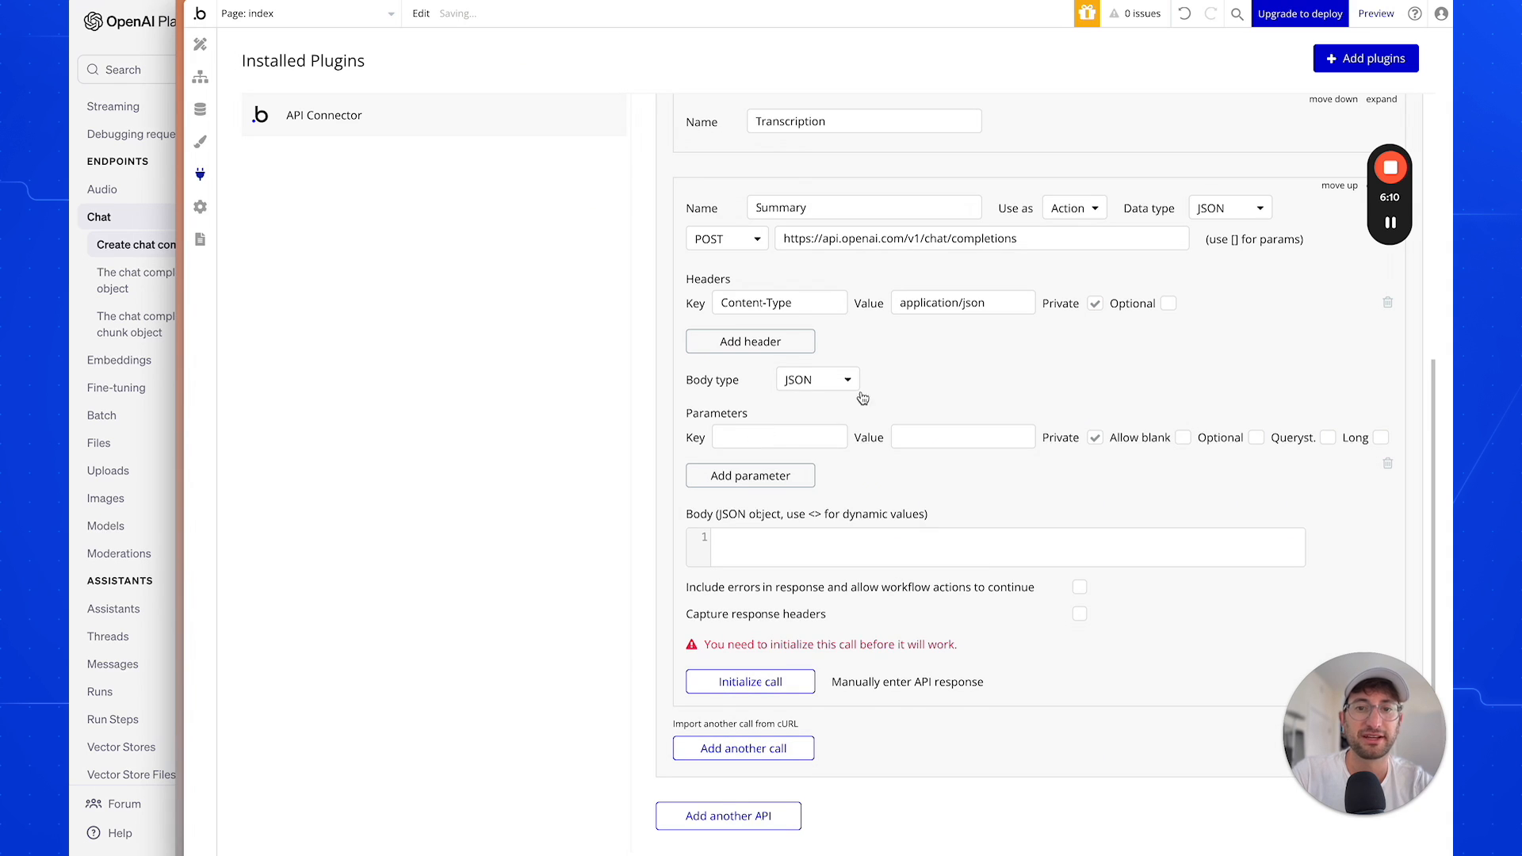
# Fill in the Summary call's parameter with the key model and the value gpt-4o.
pyautogui.click(169, 375)
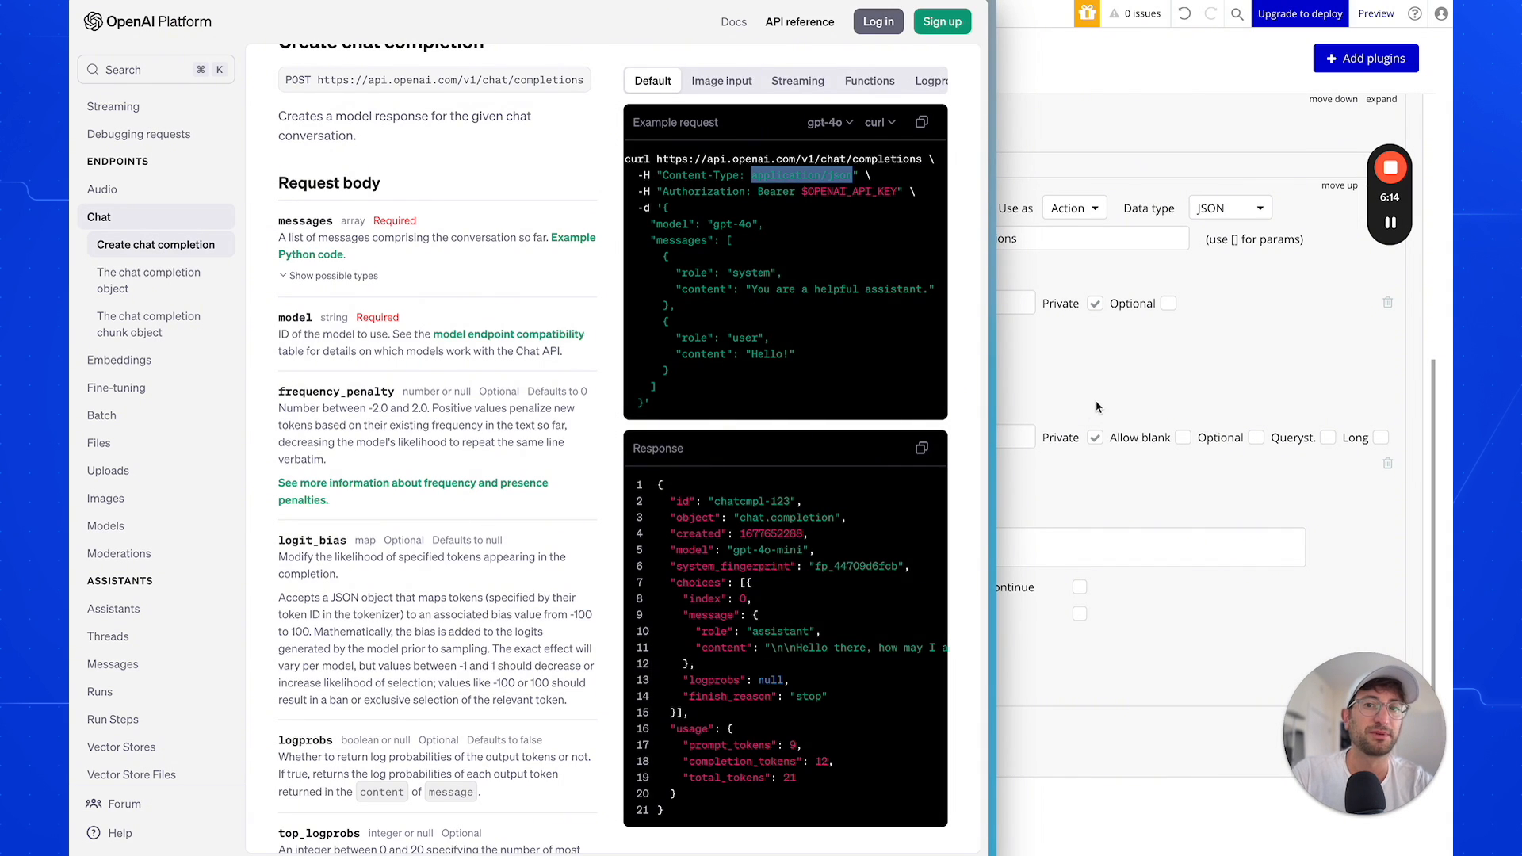
pyautogui.click(1030, 422)
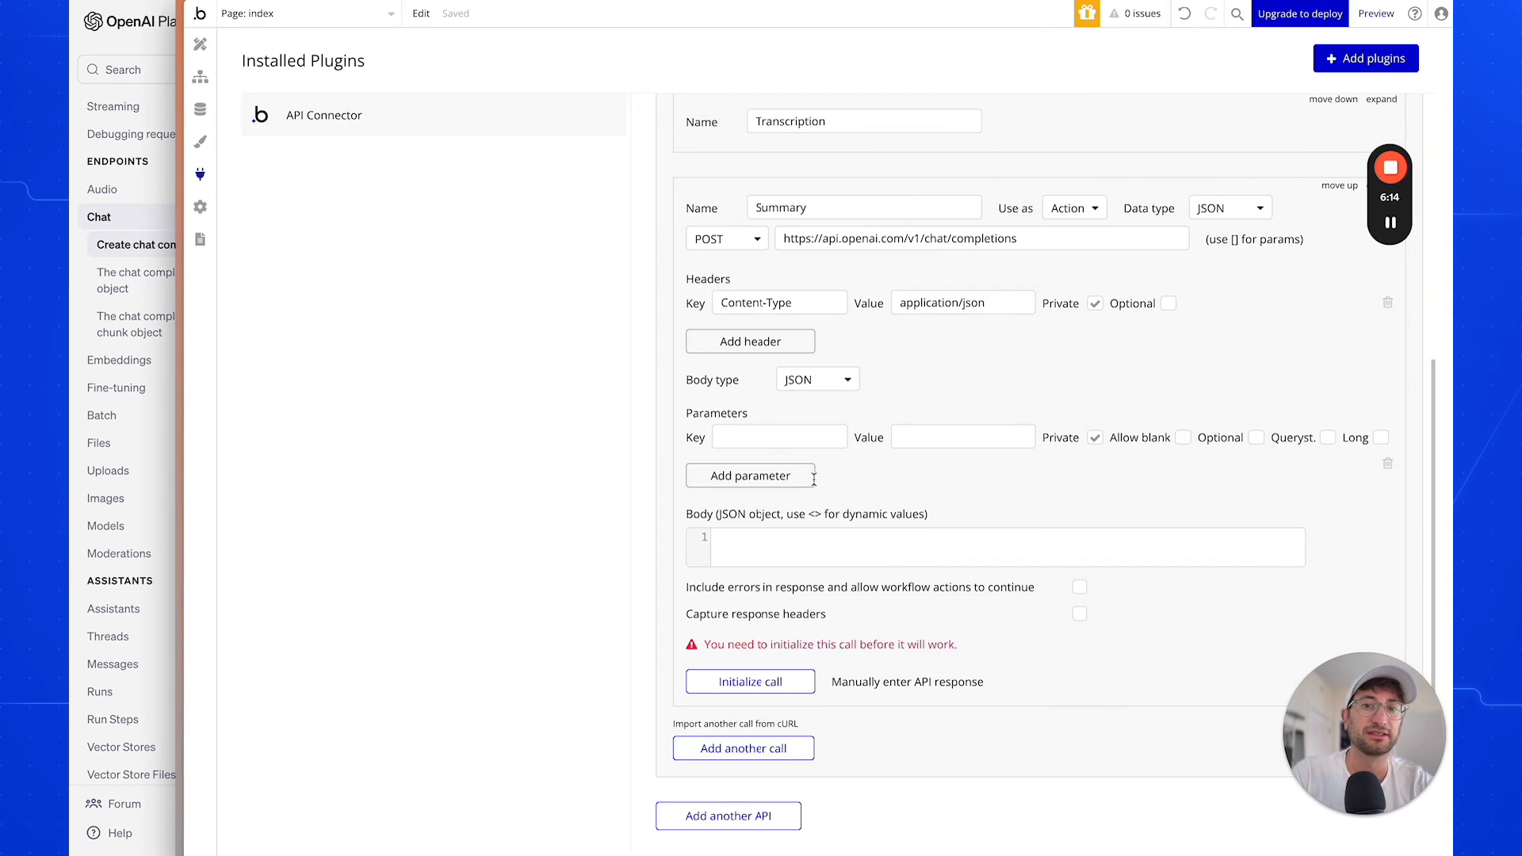
pyautogui.click(769, 438)
pyautogui.write('model')
pyautogui.press('Tab')
pyautogui.write('g')
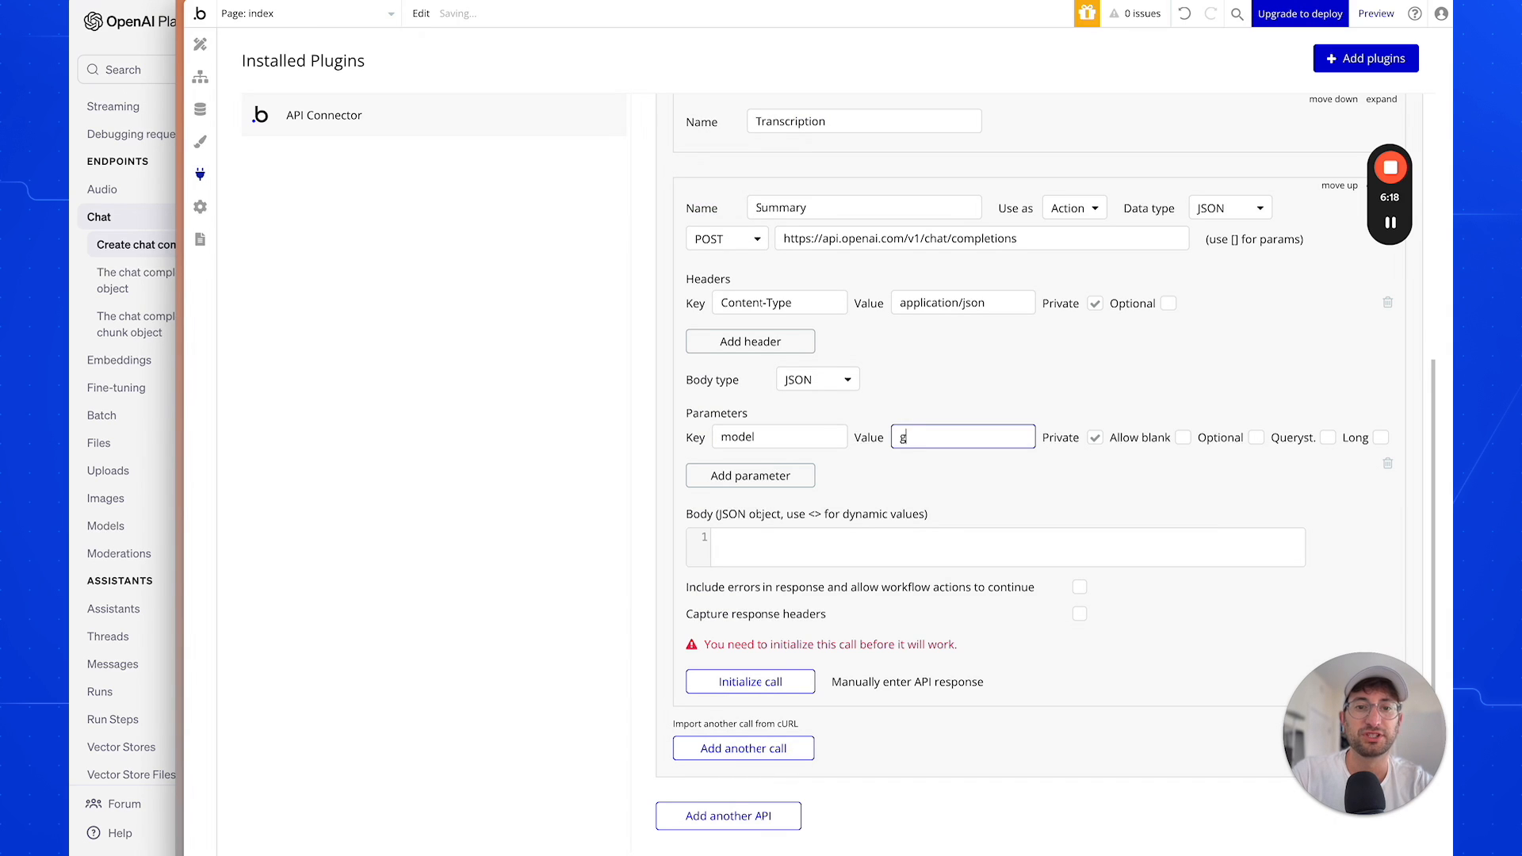
pyautogui.write('pt-4o')
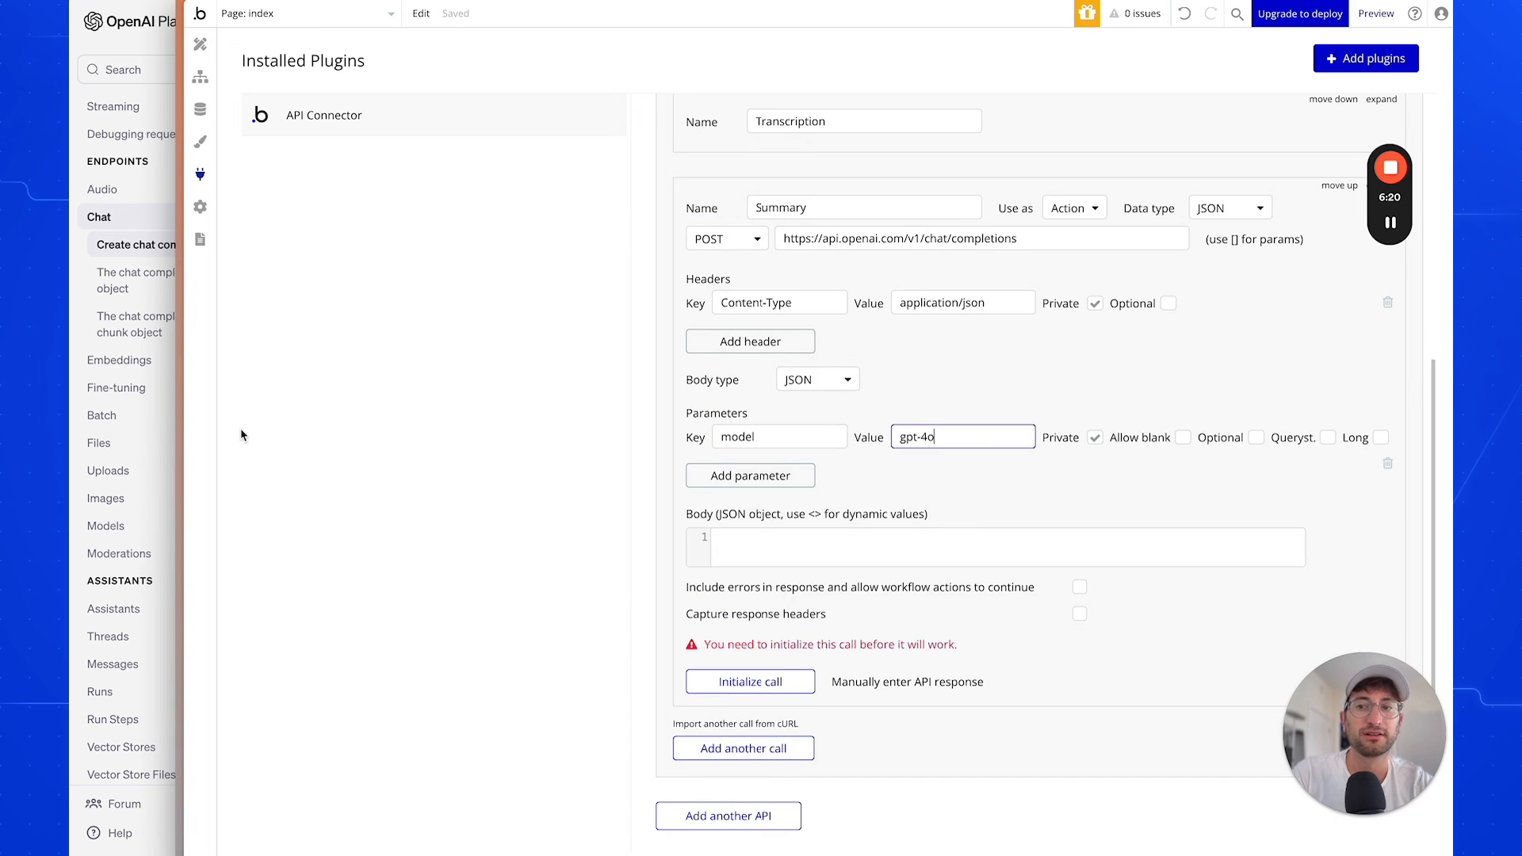
# Review the messages structure in the OpenAI example request and delete the model parameter from the Summary call.
pyautogui.click(95, 408)
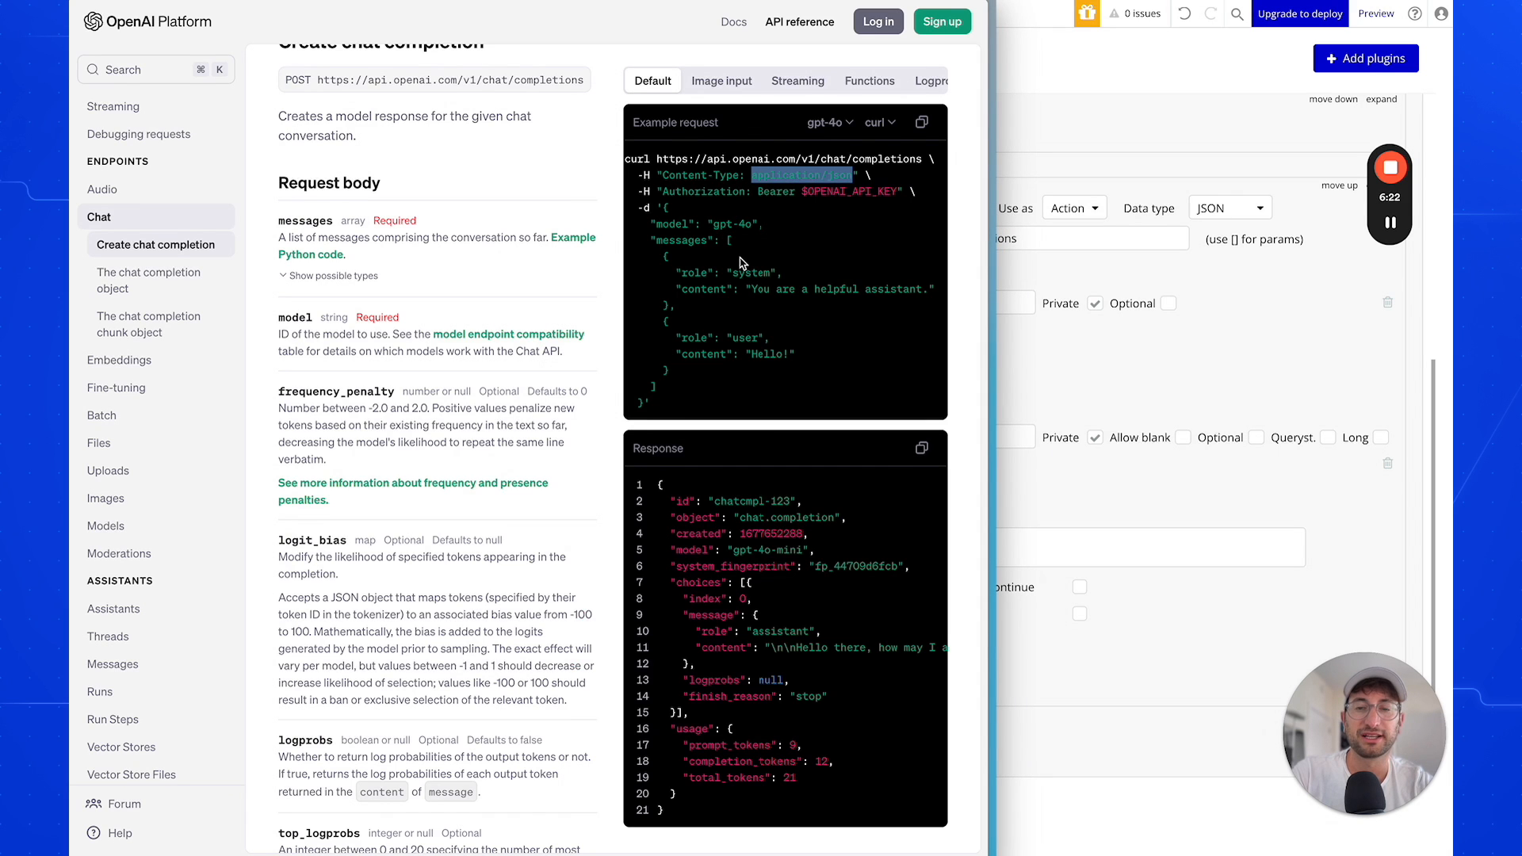
pyautogui.scroll(-1, 741, 258)
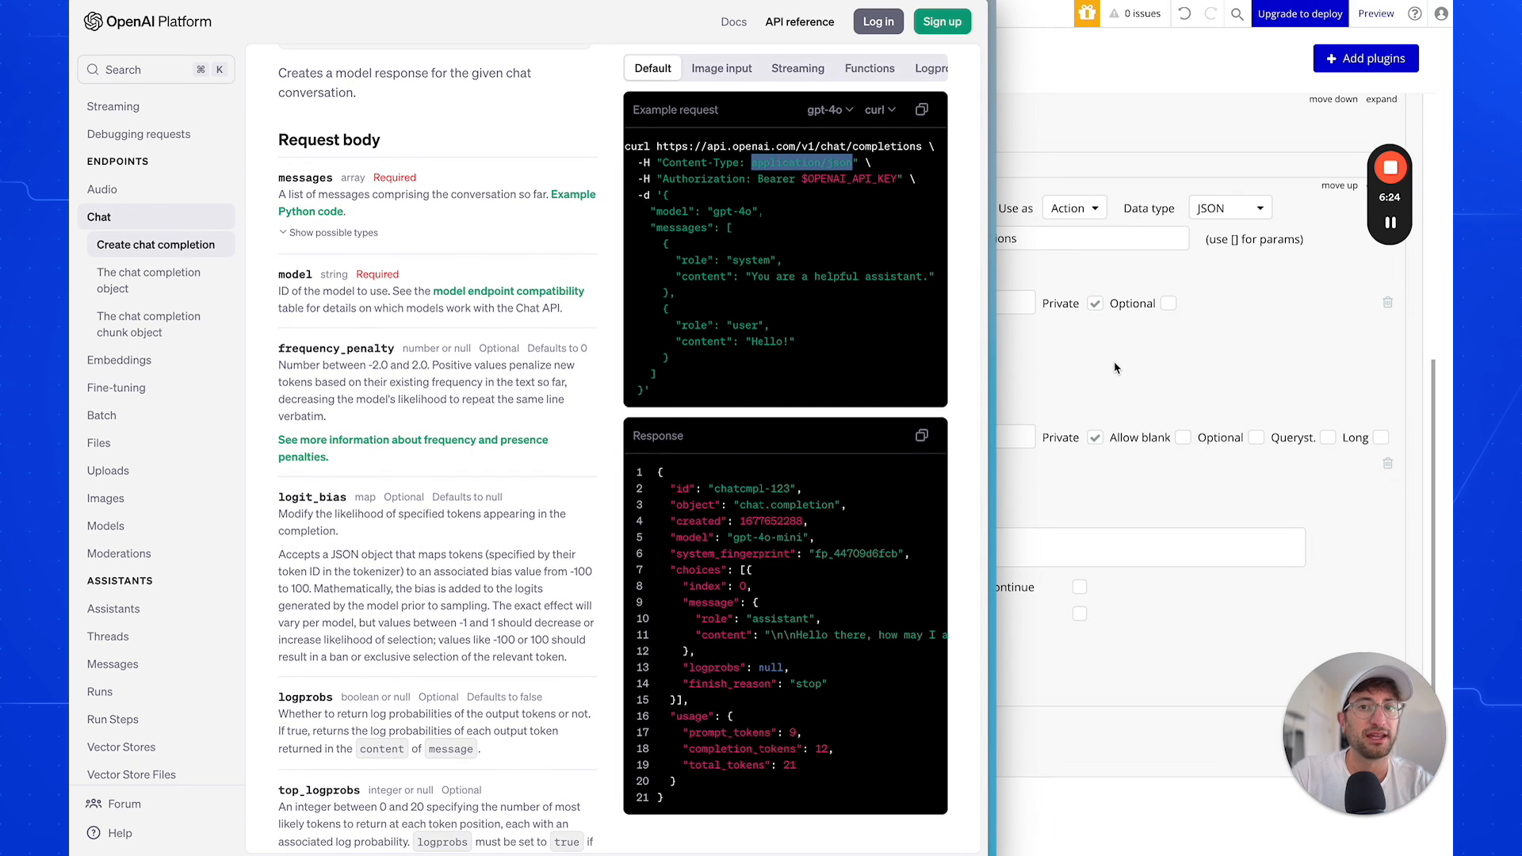
pyautogui.click(1093, 366)
pyautogui.click(155, 466)
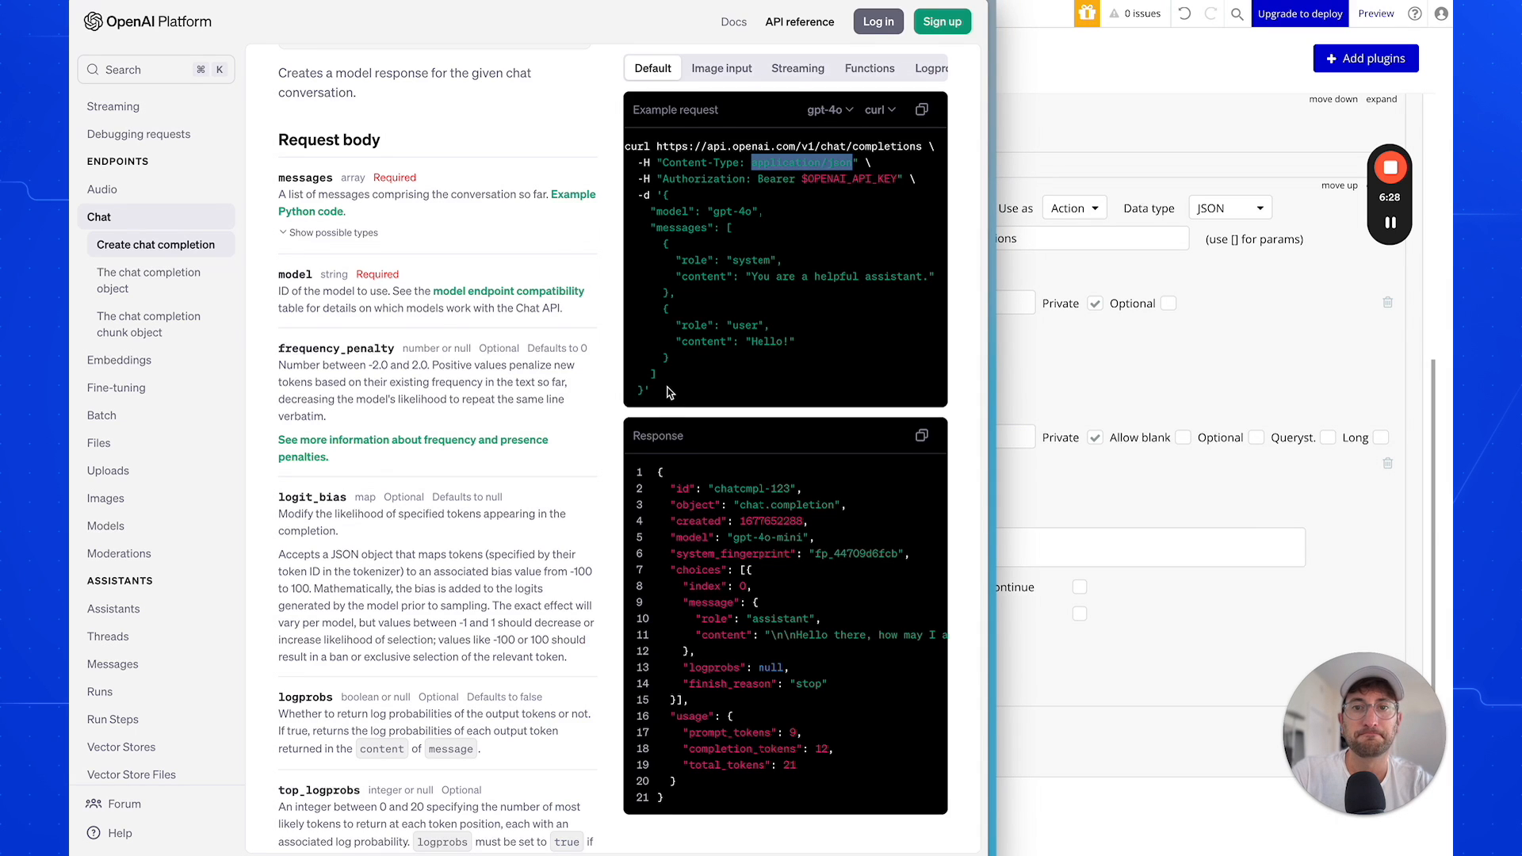
pyautogui.click(1330, 388)
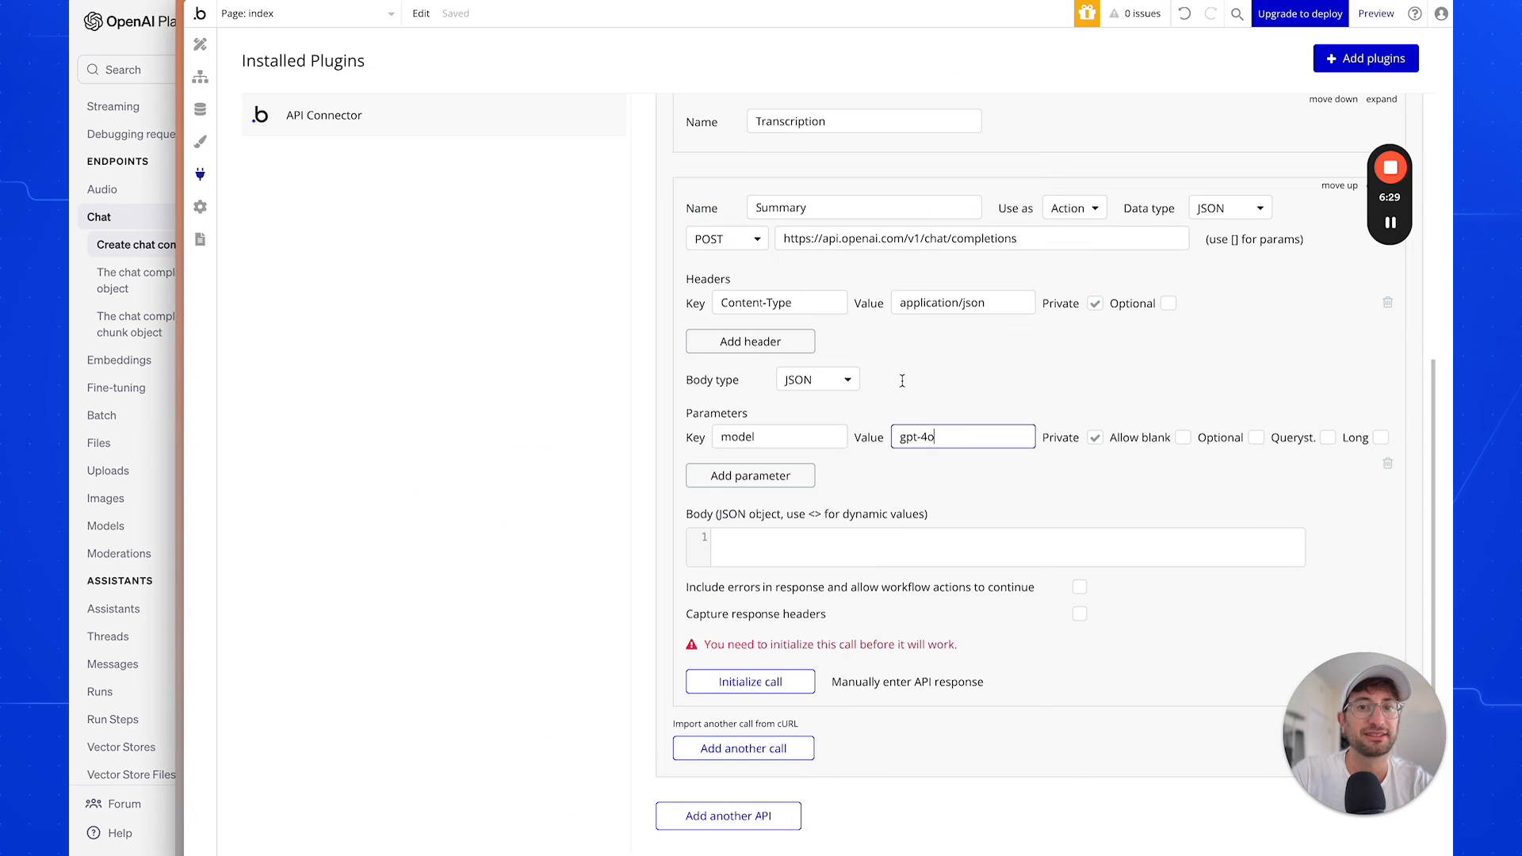
pyautogui.click(698, 414)
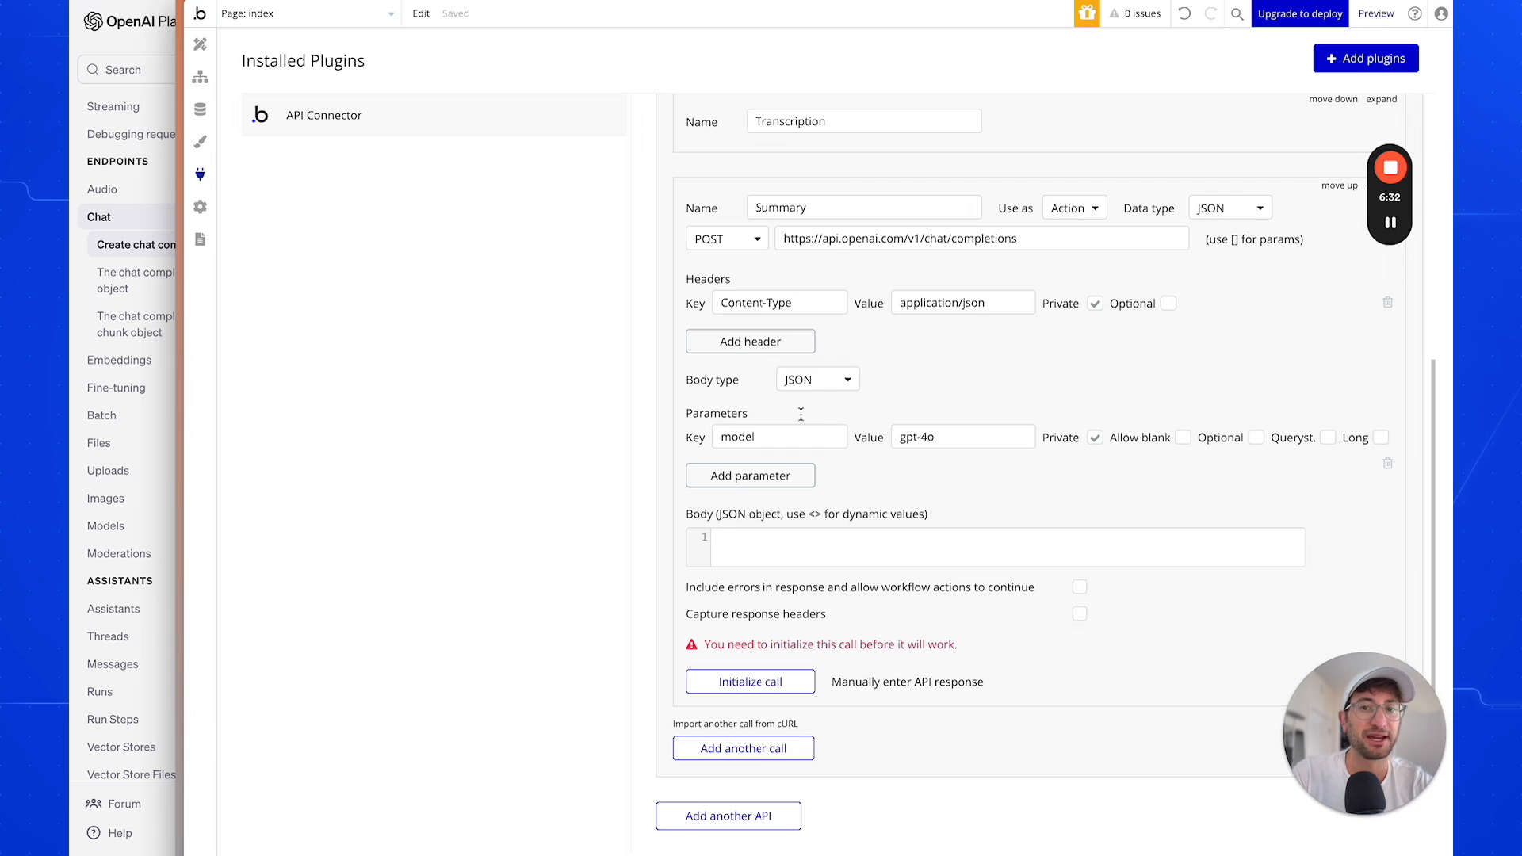
pyautogui.click(1388, 466)
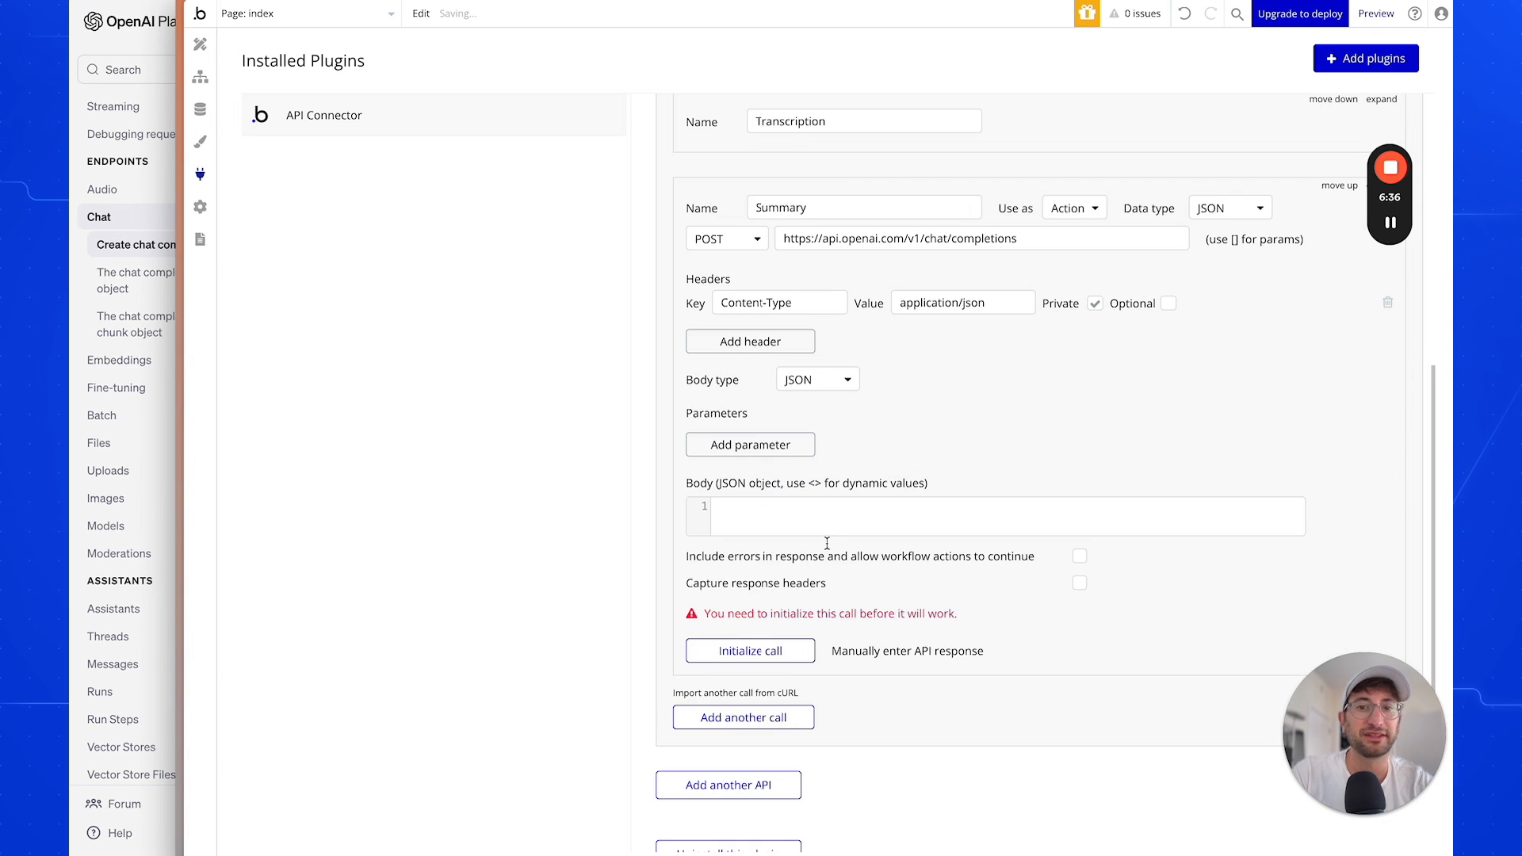
# Copy the JSON object with model and messages from the OpenAI example request into the Summary call's body and highlight the user message.
pyautogui.click(754, 520)
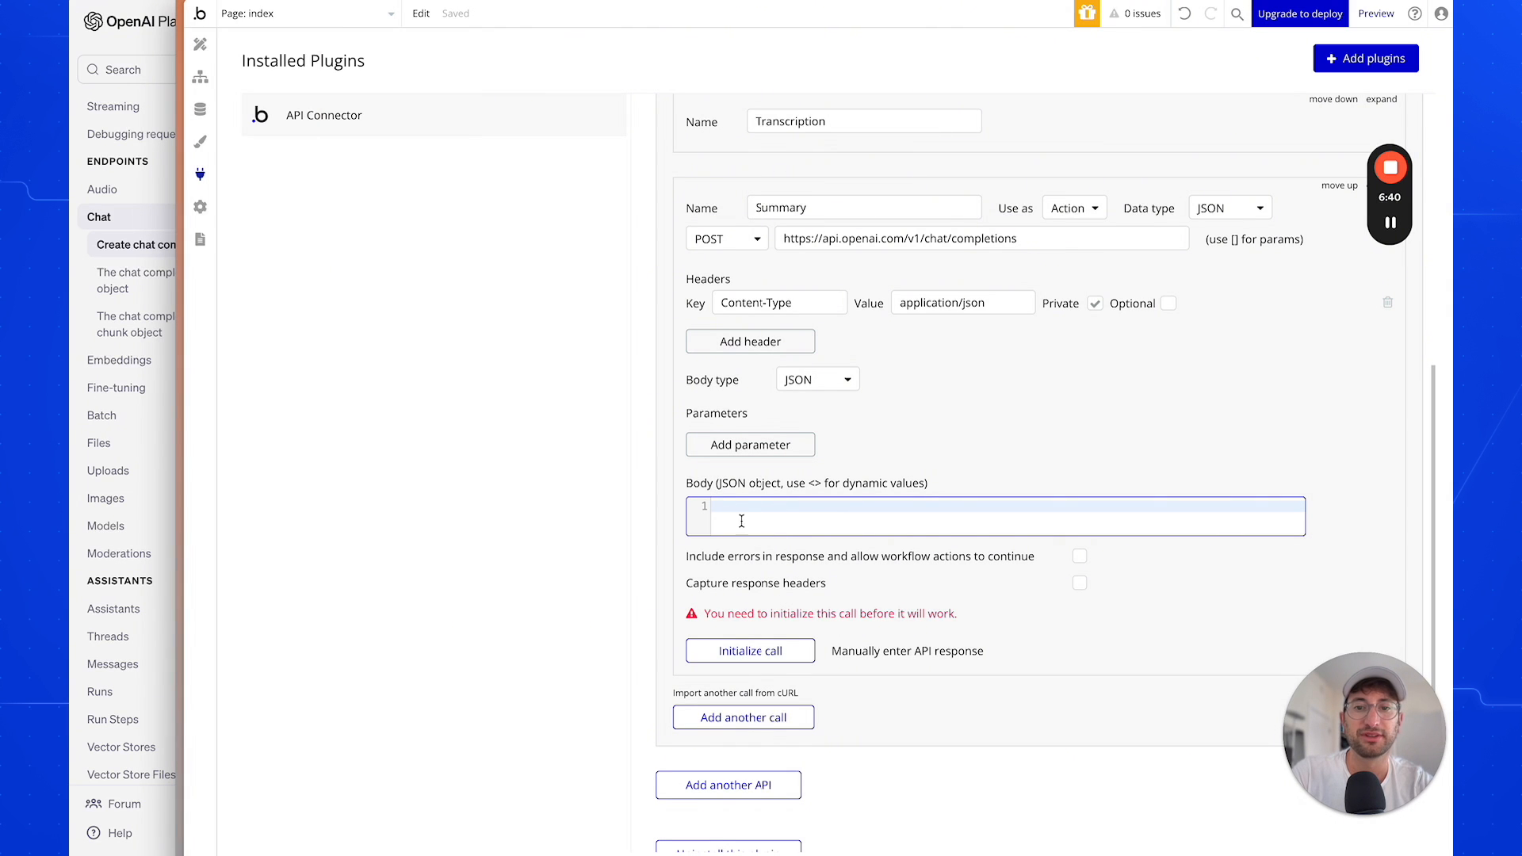
pyautogui.click(82, 385)
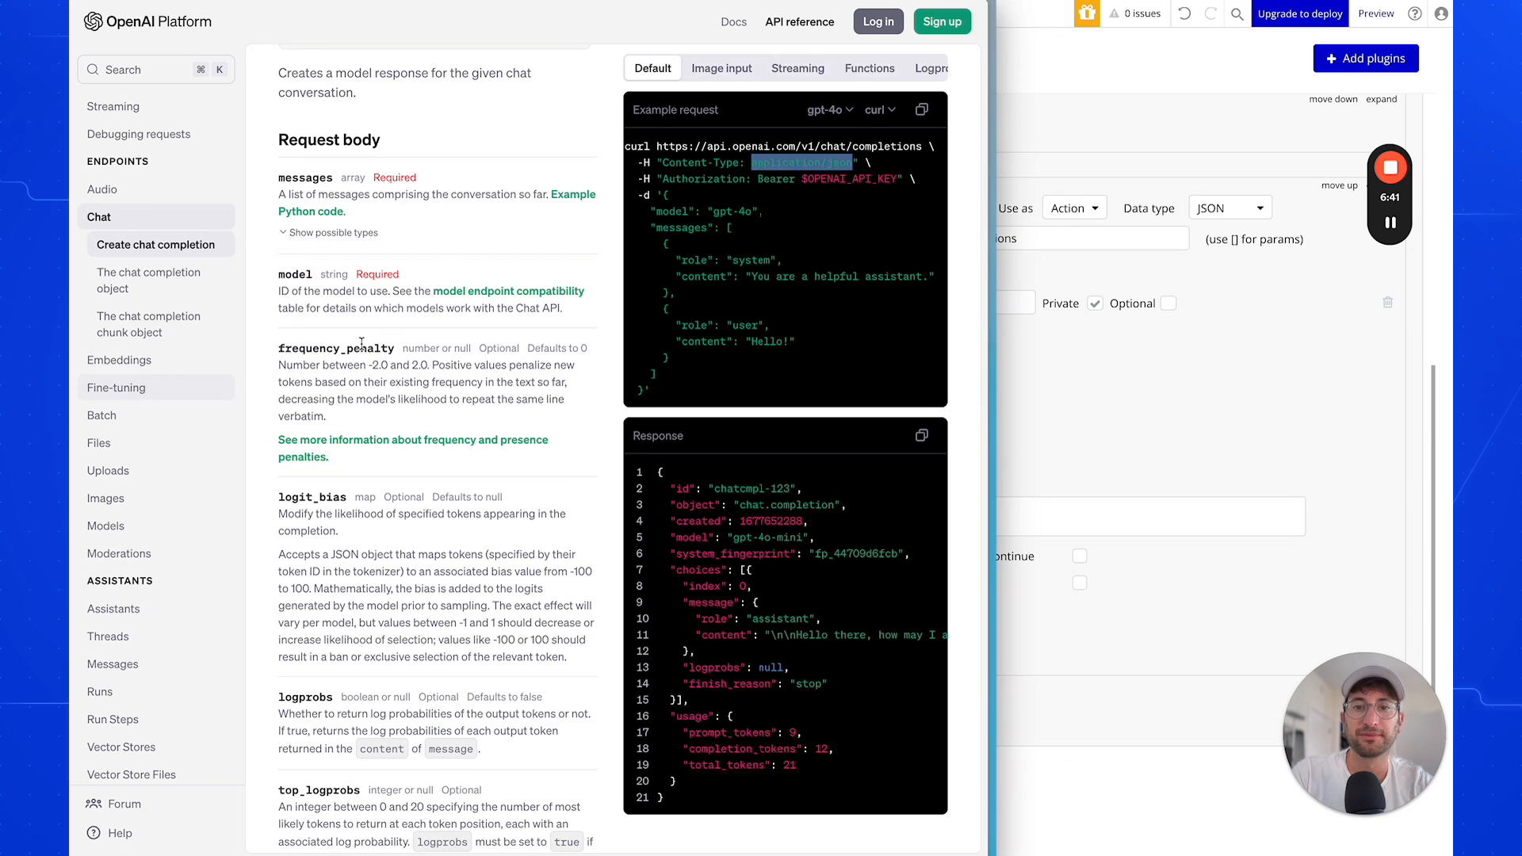
pyautogui.click(664, 243)
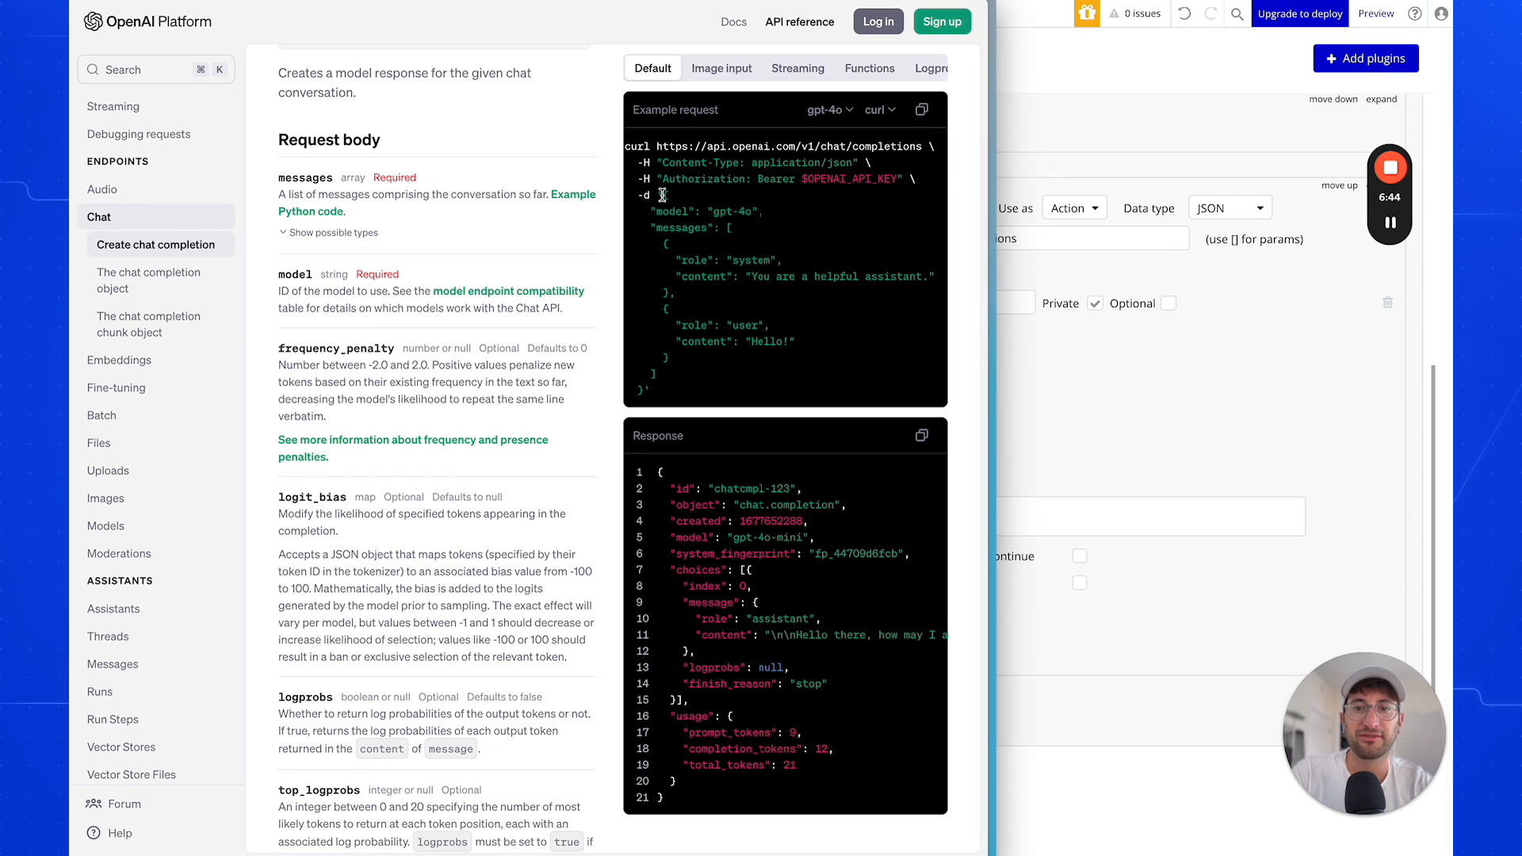
pyautogui.moveTo(662, 195); pyautogui.dragTo(646, 384)
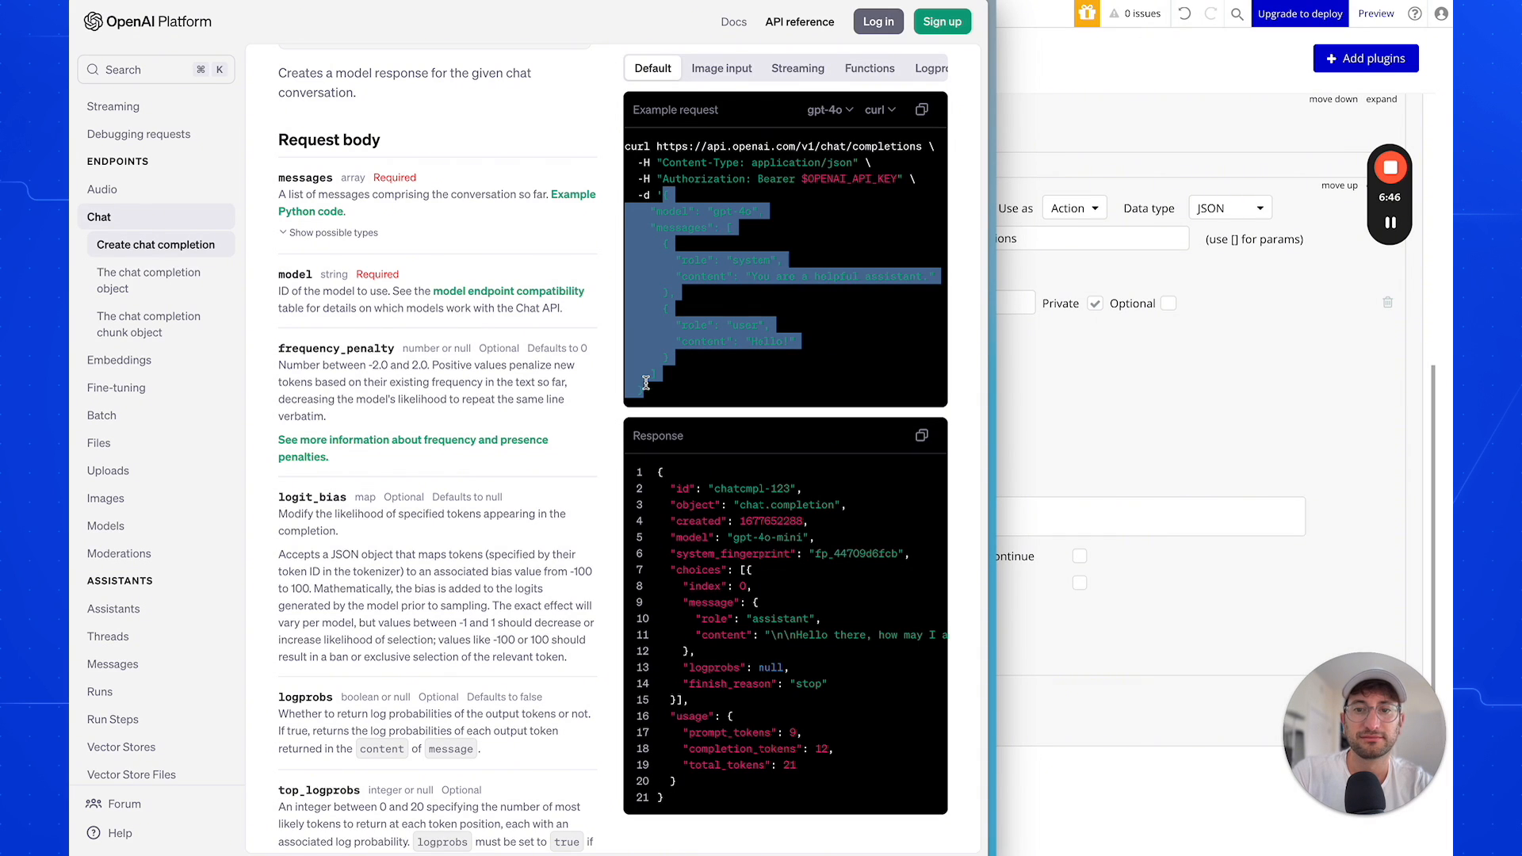
pyautogui.hotkey('ctrl', 'c')
pyautogui.click(1118, 345)
pyautogui.click(792, 511)
pyautogui.hotkey('ctrl', 'v')
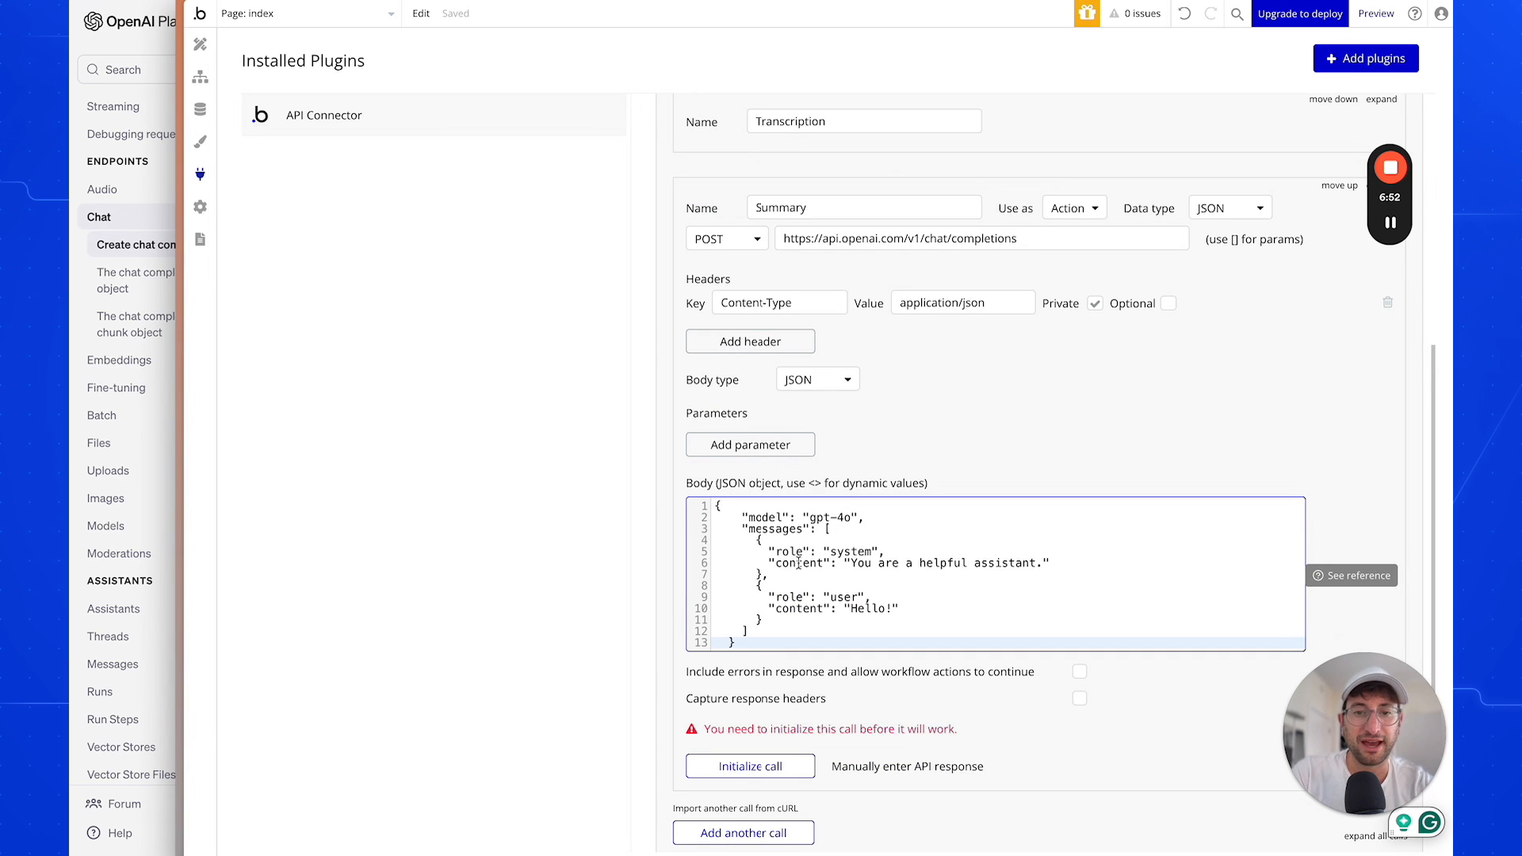
pyautogui.moveTo(768, 552); pyautogui.dragTo(869, 620)
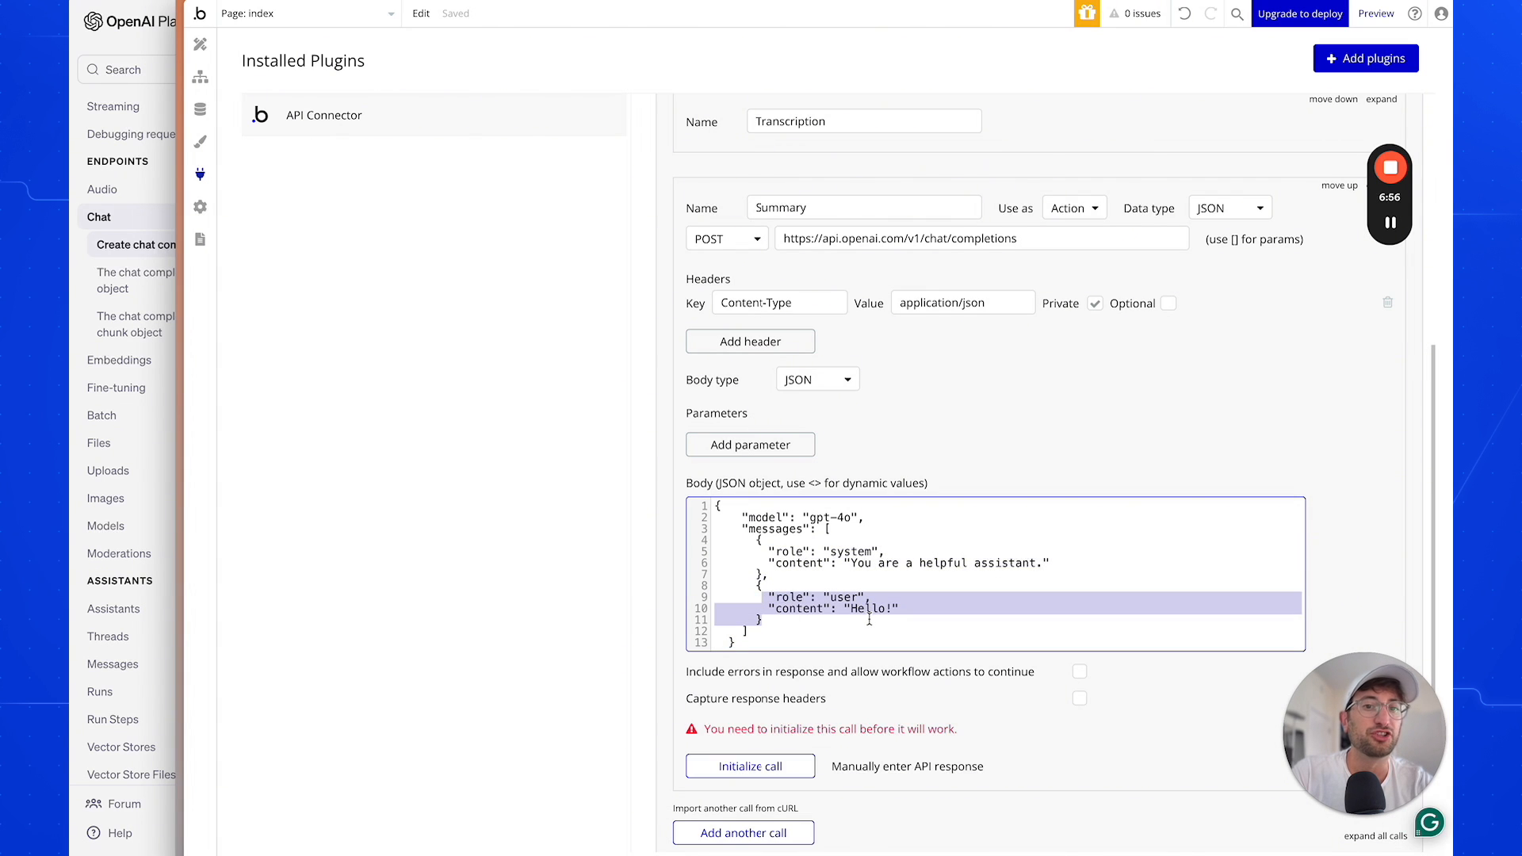
# Replace the system message content in the Summary call's body with "Please take the user transcription and generate a concise summary.".
pyautogui.moveTo(850, 563); pyautogui.dragTo(1036, 561)
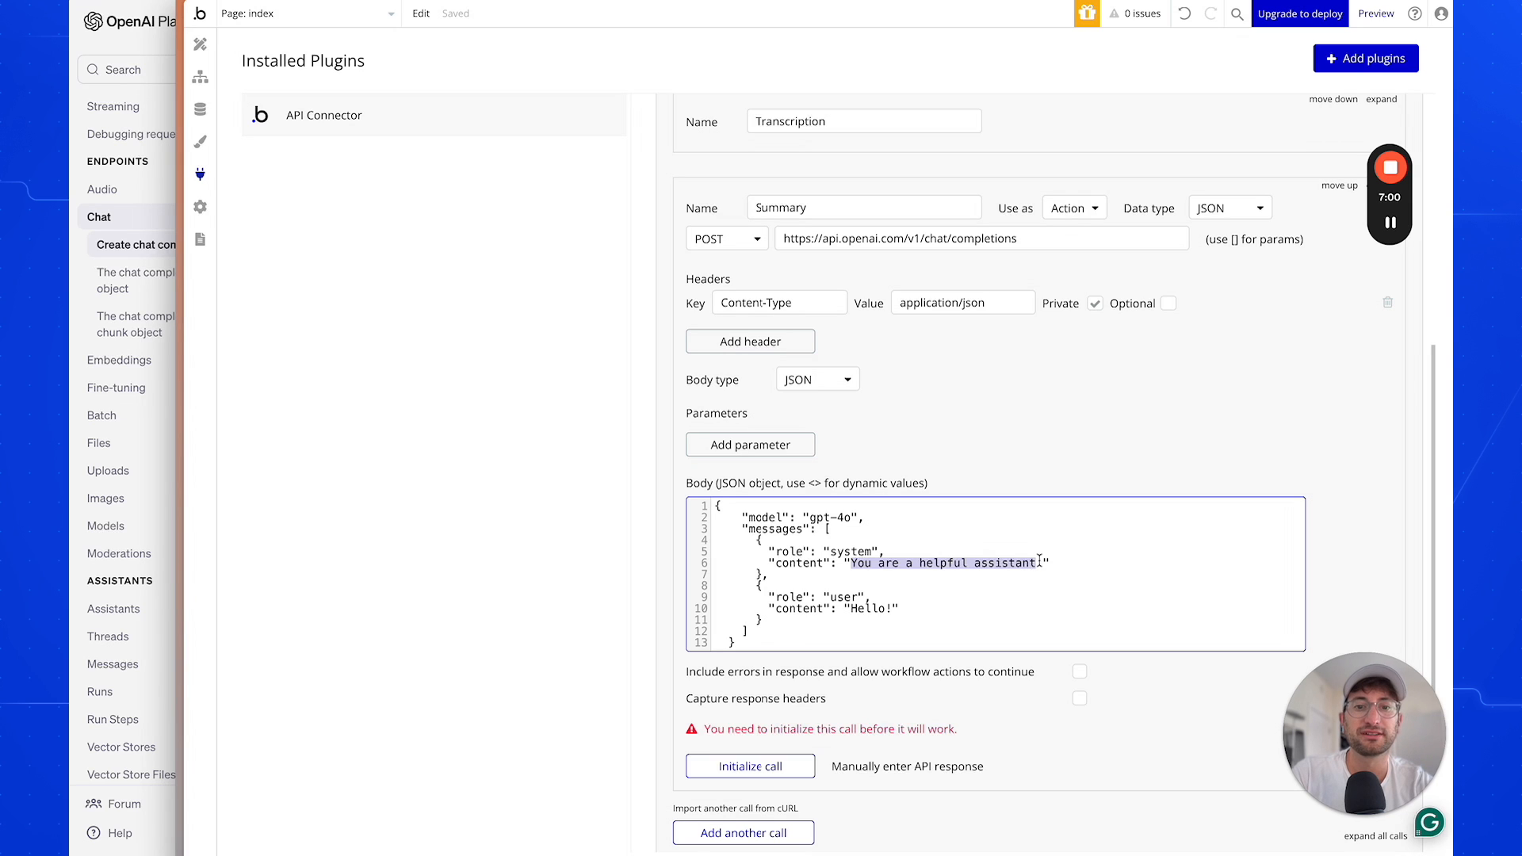
pyautogui.write('Please take the')
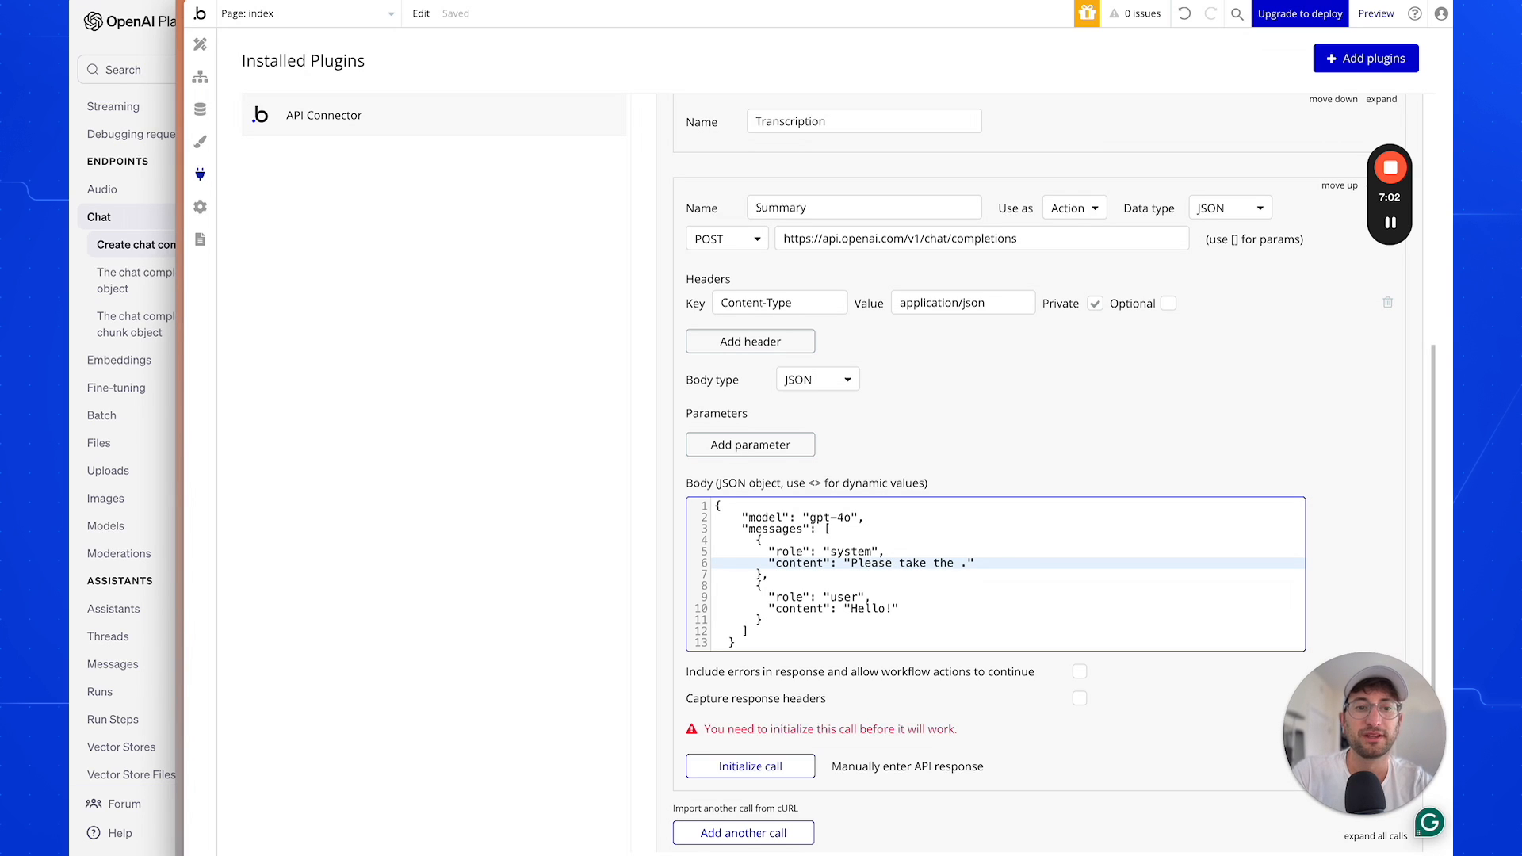
pyautogui.write("ser's")
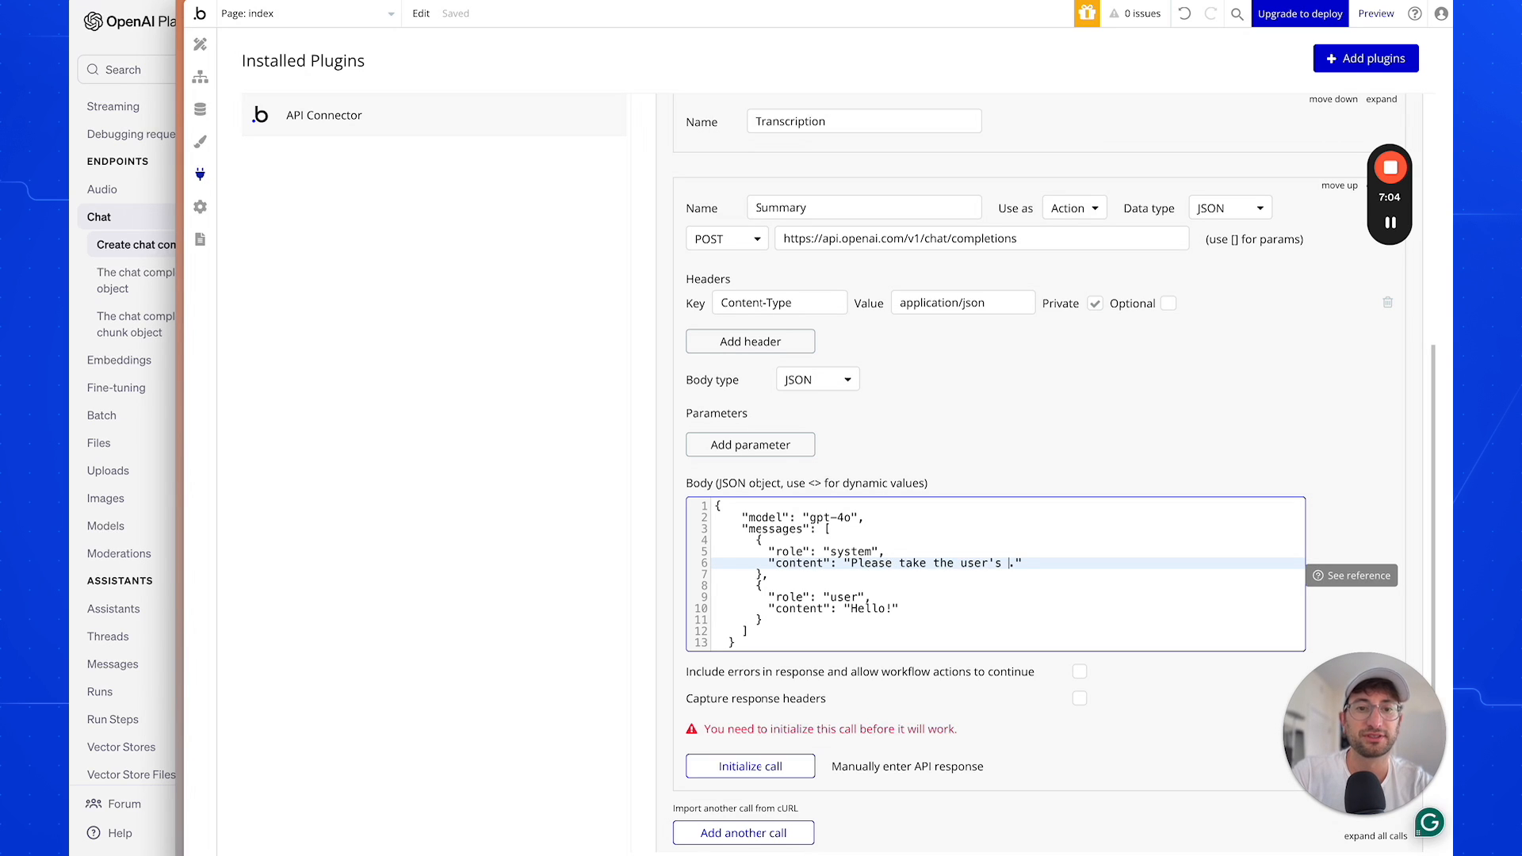
pyautogui.press('BackSpace')
pyautogui.press('BackSpace')
pyautogui.press('BackSpace')
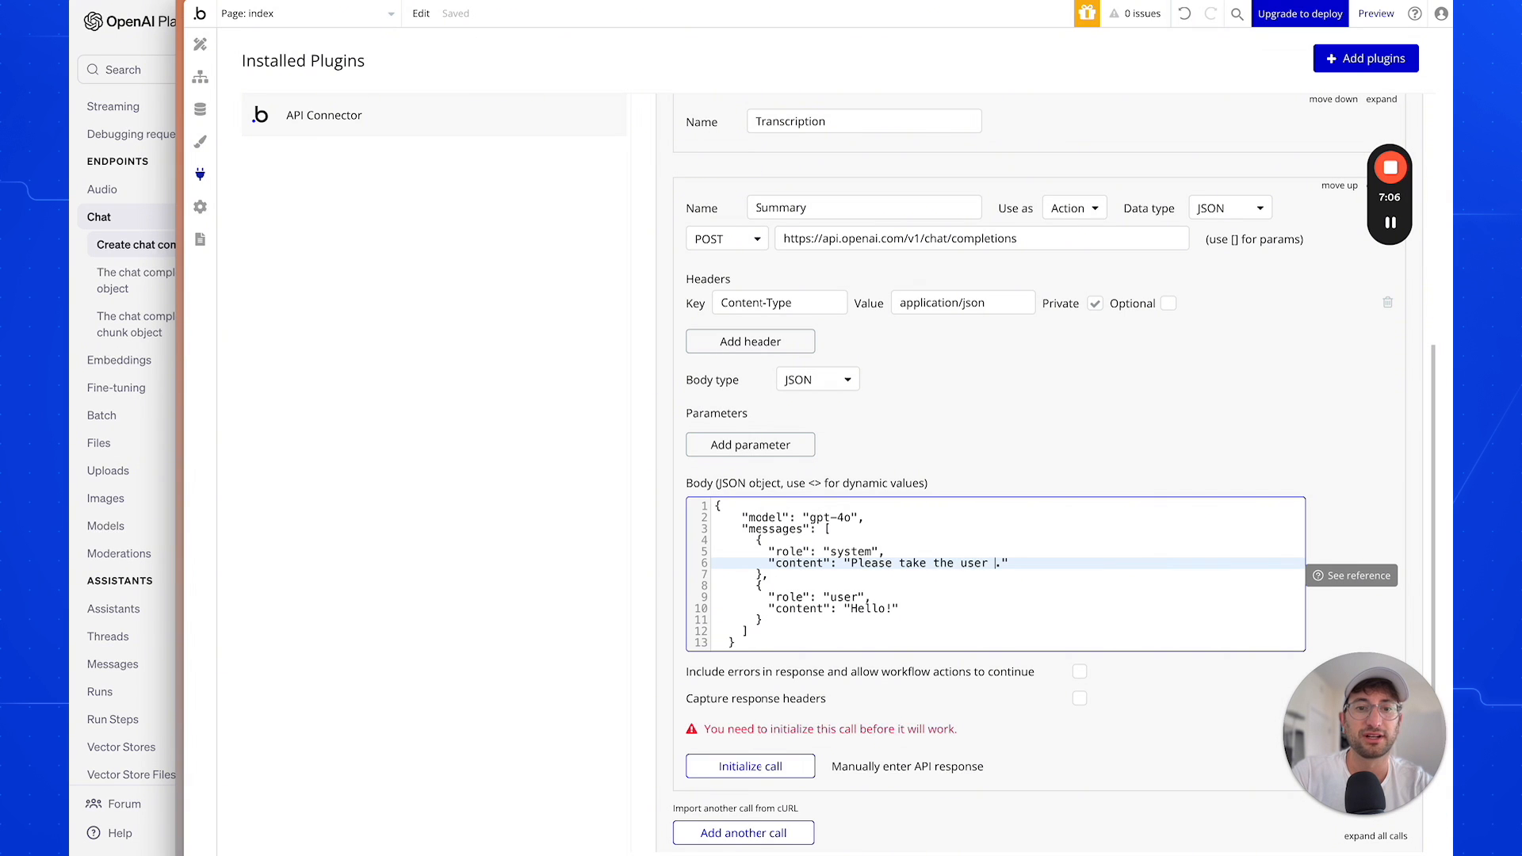
pyautogui.write('t')
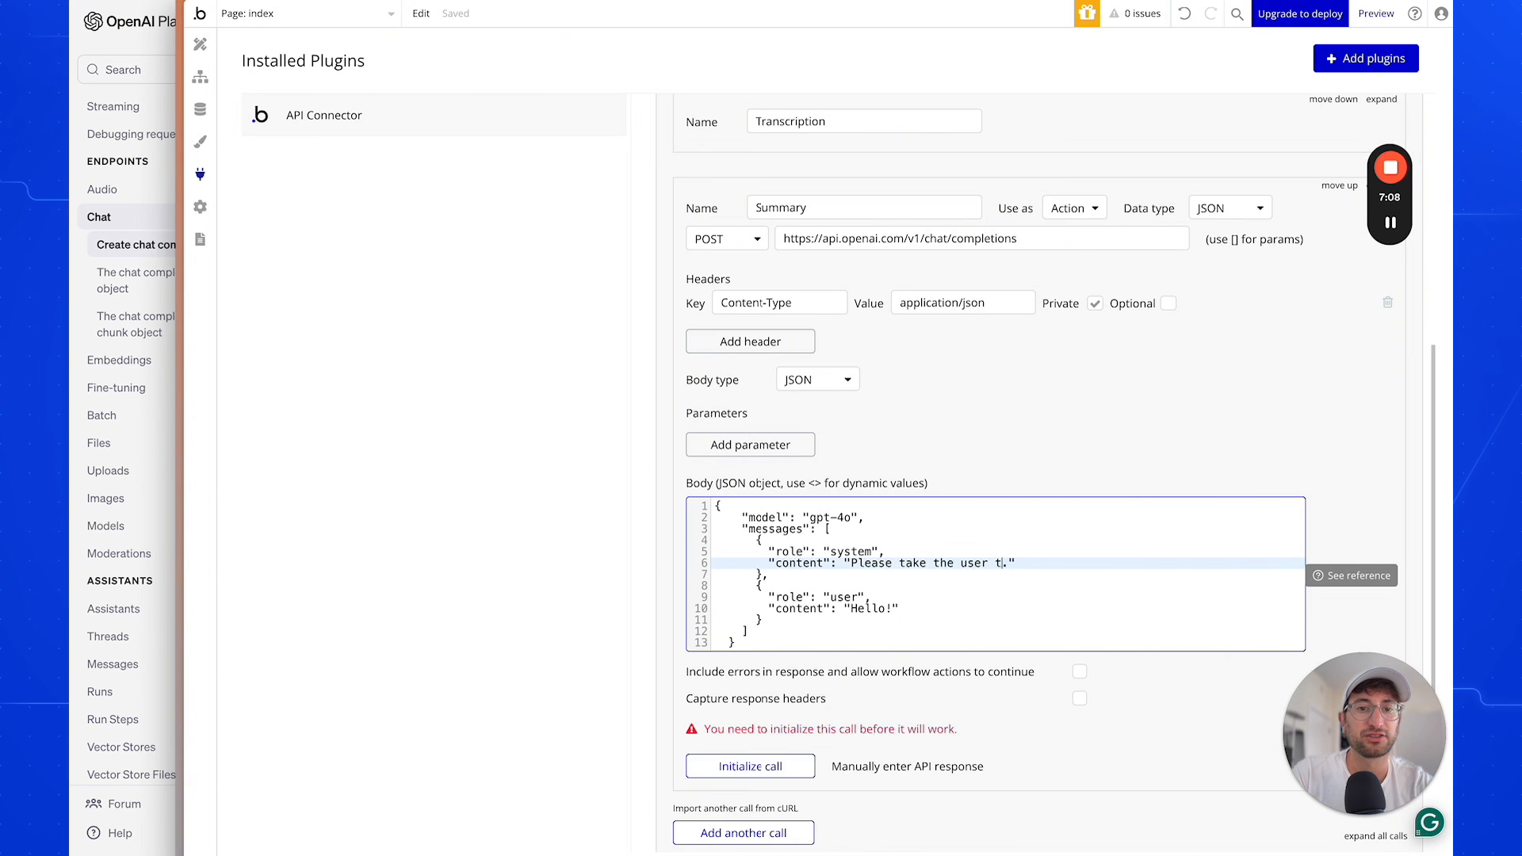
pyautogui.write('ranscription and ')
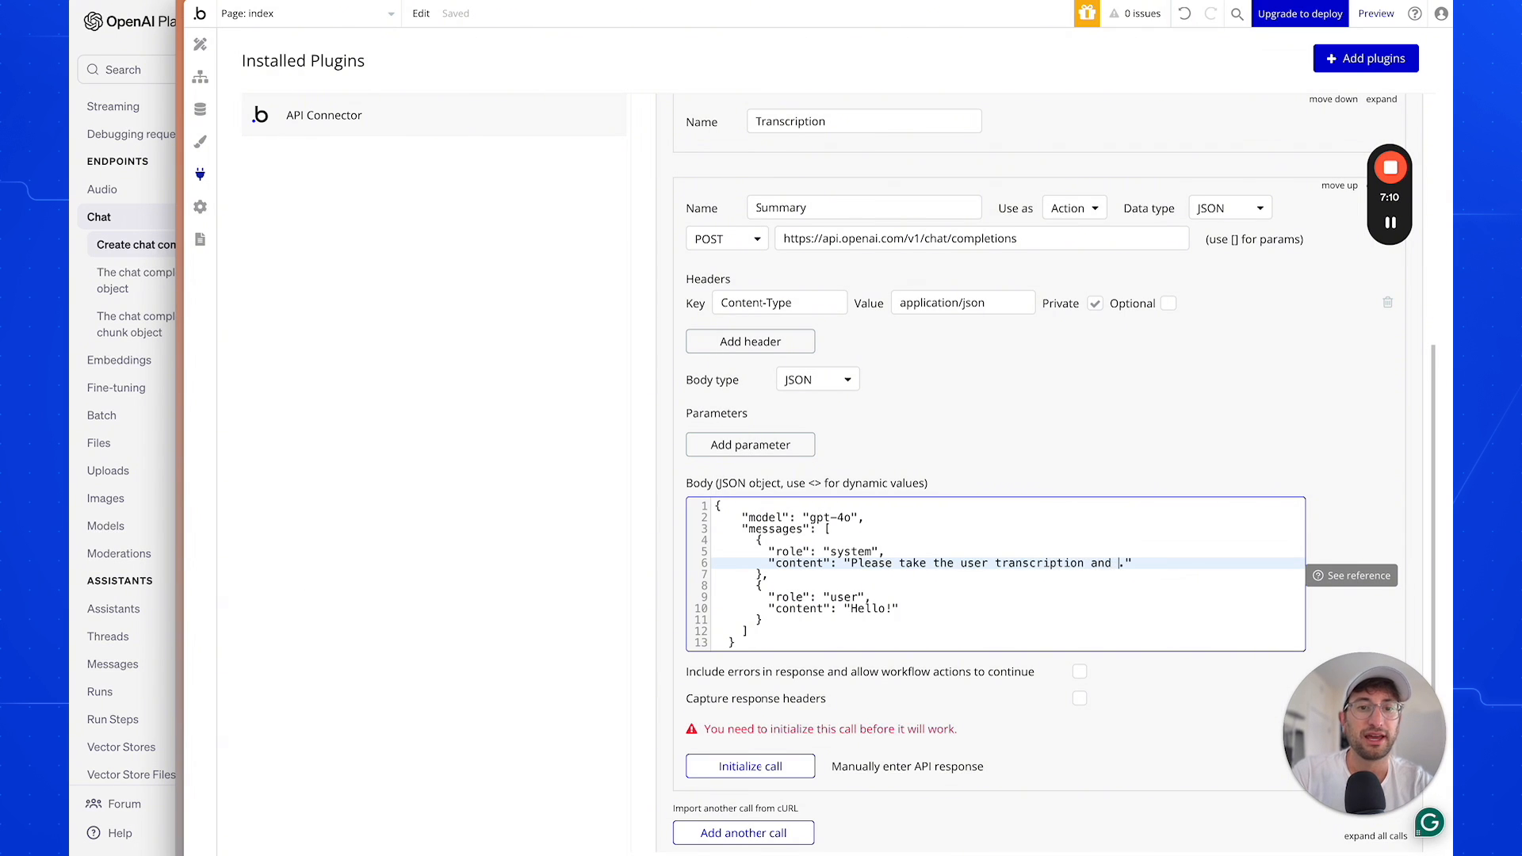
pyautogui.write('gene')
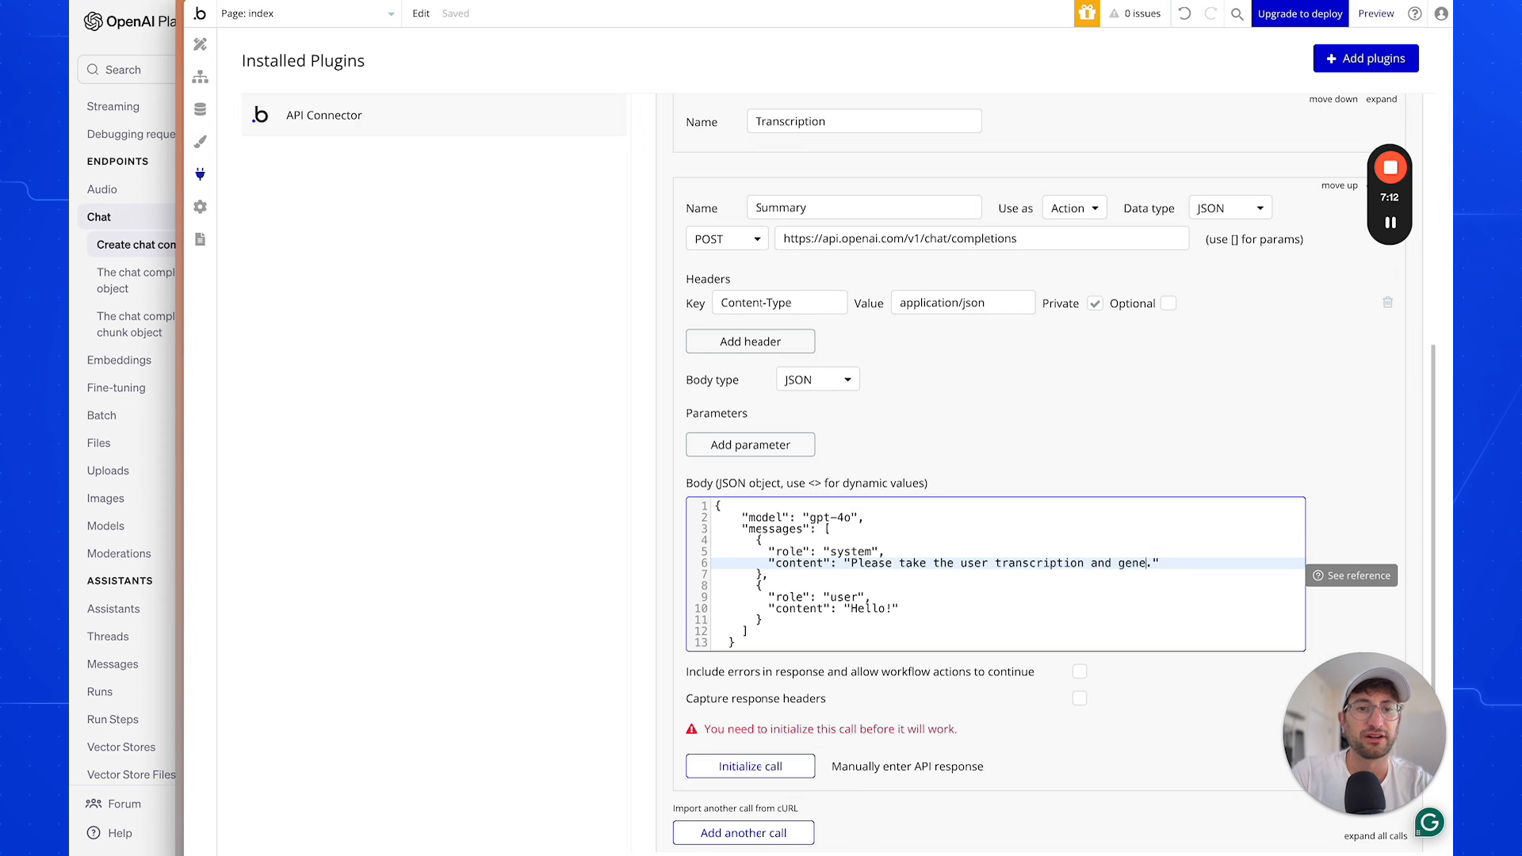
pyautogui.write('rate a concise summary')
pyautogui.click(623, 616)
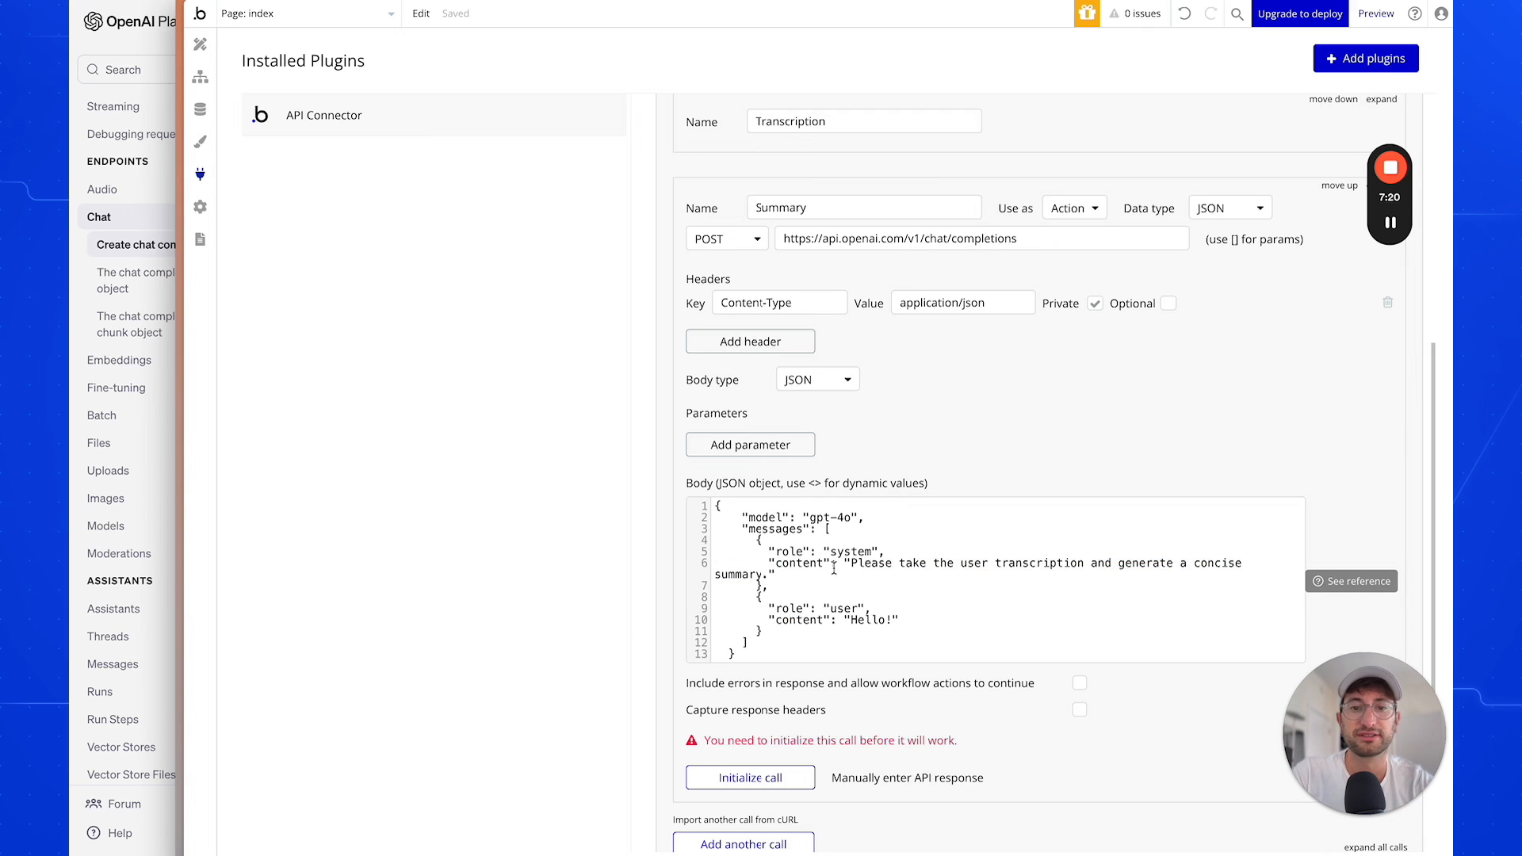
# Replace the user message content in the Summary call's body, including its quotes, with the dynamic value <content>.
pyautogui.scroll(-1, 780, 515)
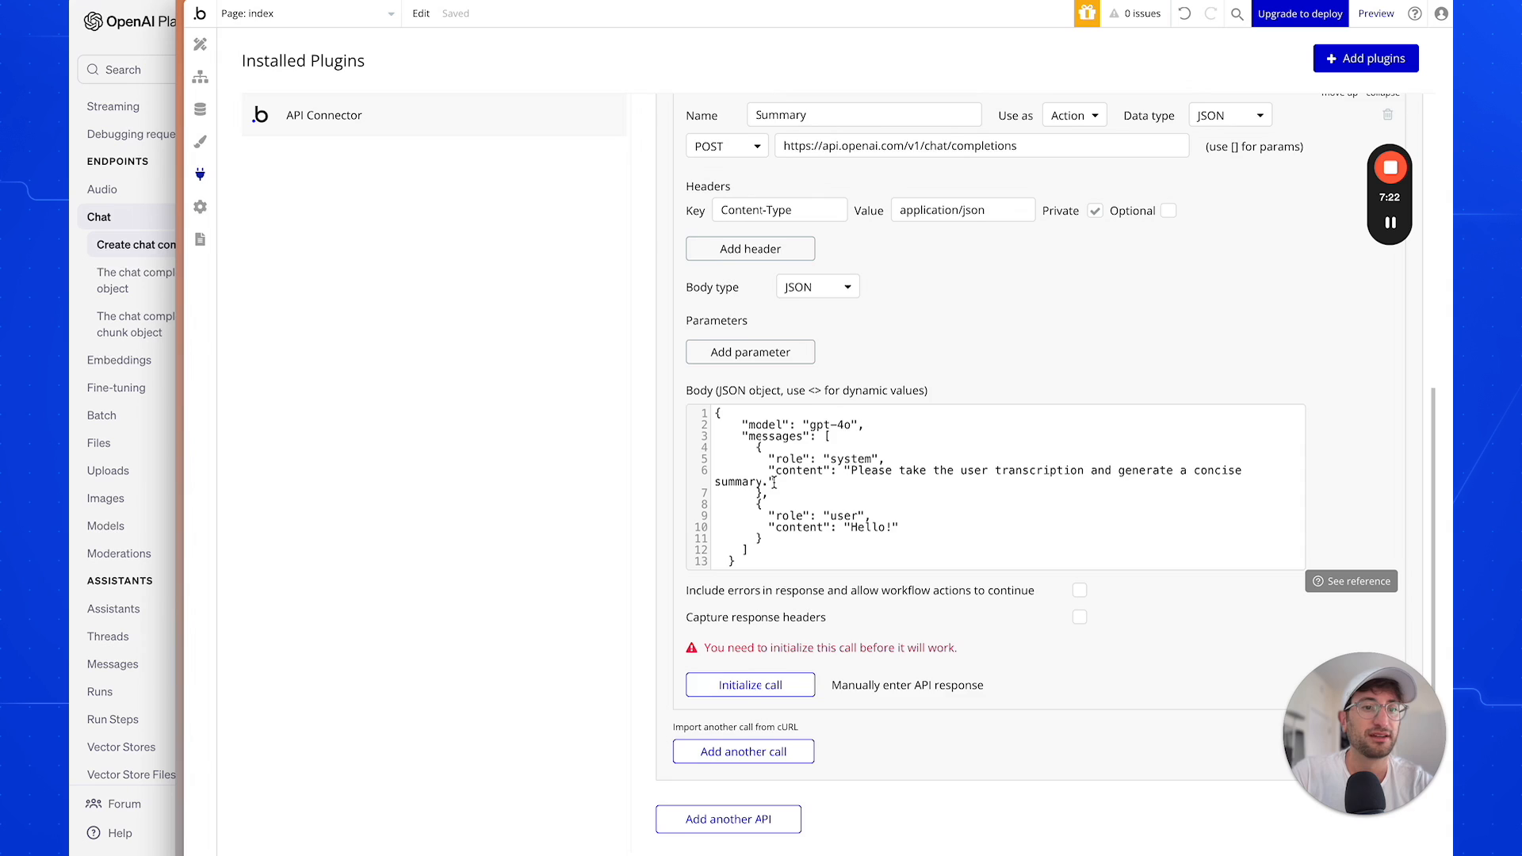
pyautogui.scroll(-1, 767, 468)
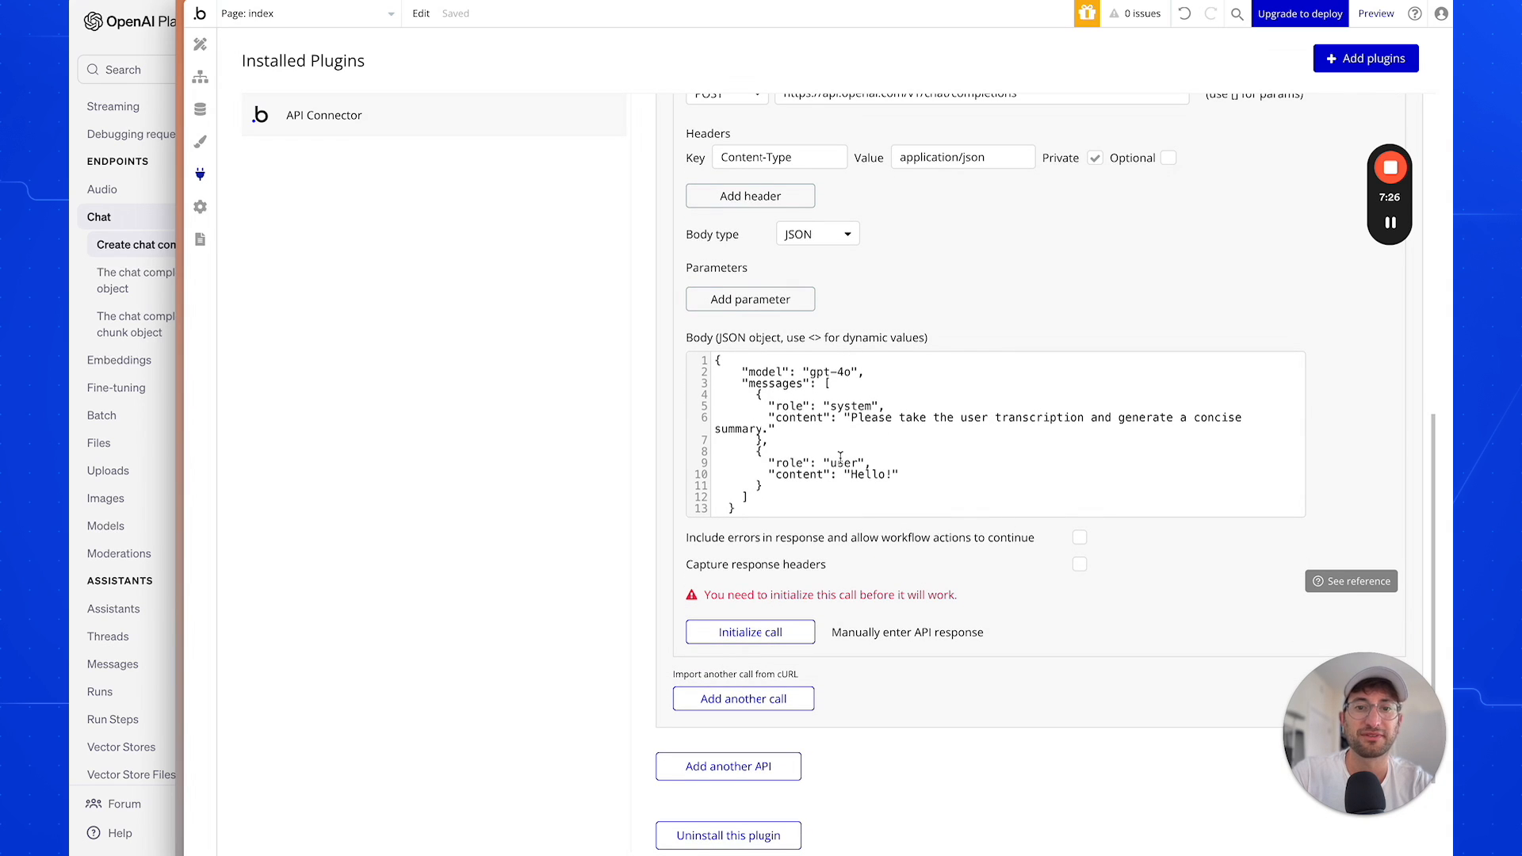
pyautogui.scroll(-1, 832, 444)
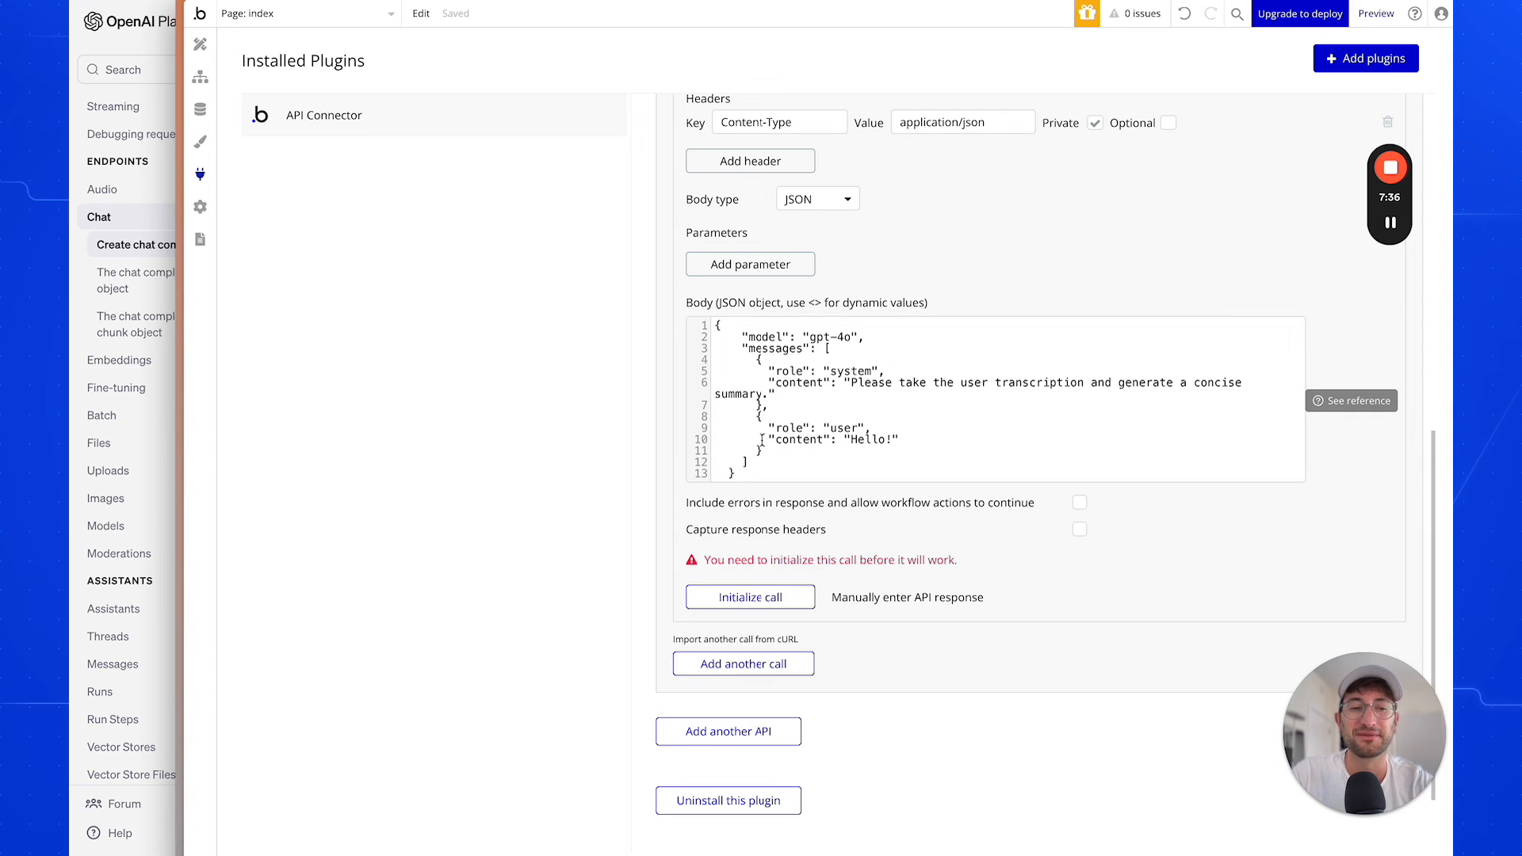
pyautogui.doubleClick(853, 441)
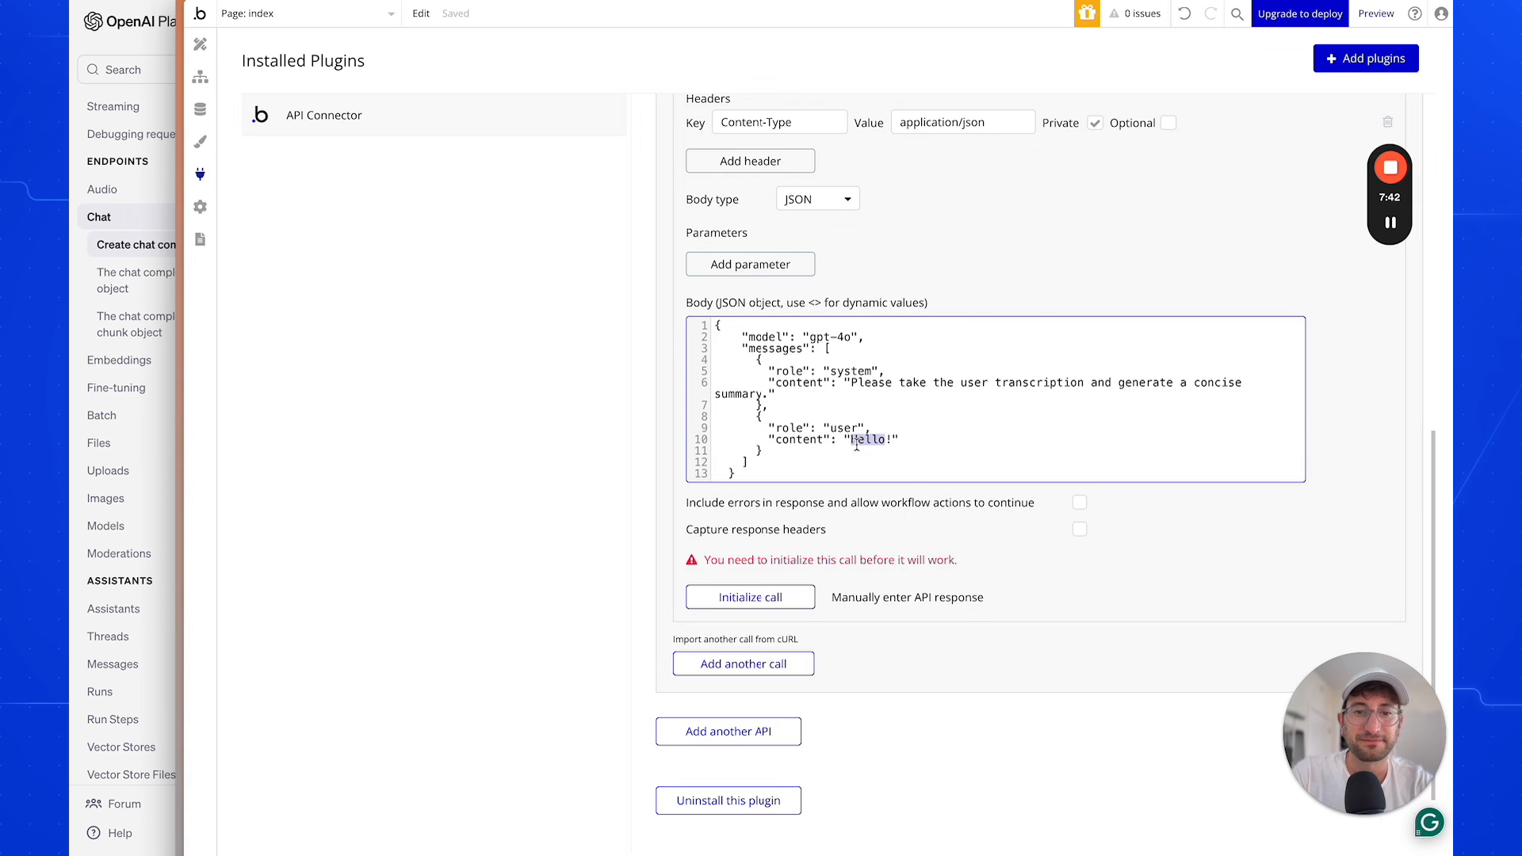
pyautogui.moveTo(846, 442); pyautogui.dragTo(897, 441)
pyautogui.press('BackSpace')
pyautogui.write('<>')
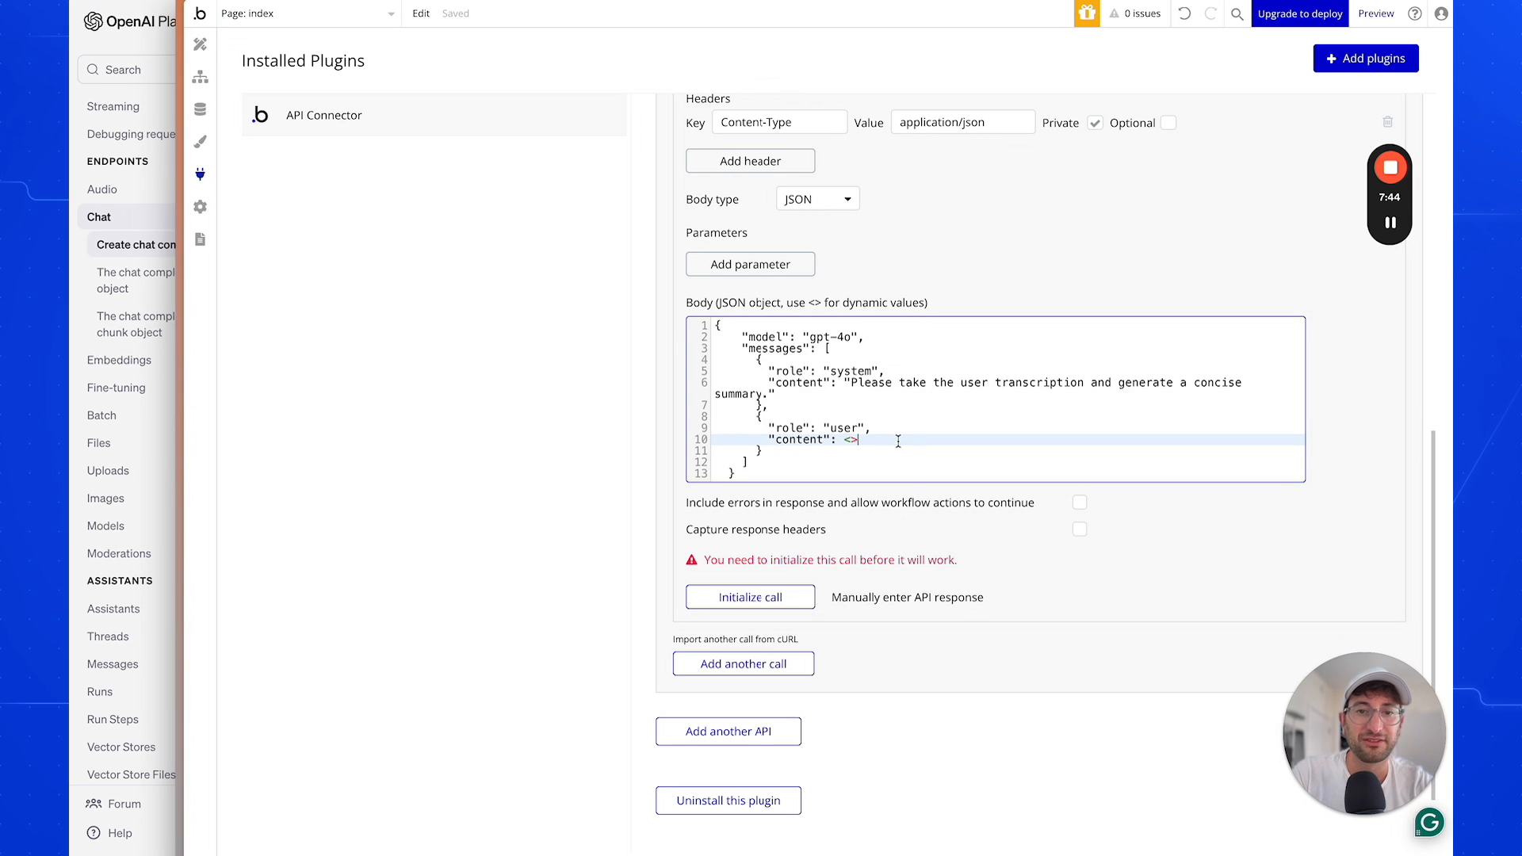
pyautogui.write('content')
pyautogui.click(524, 530)
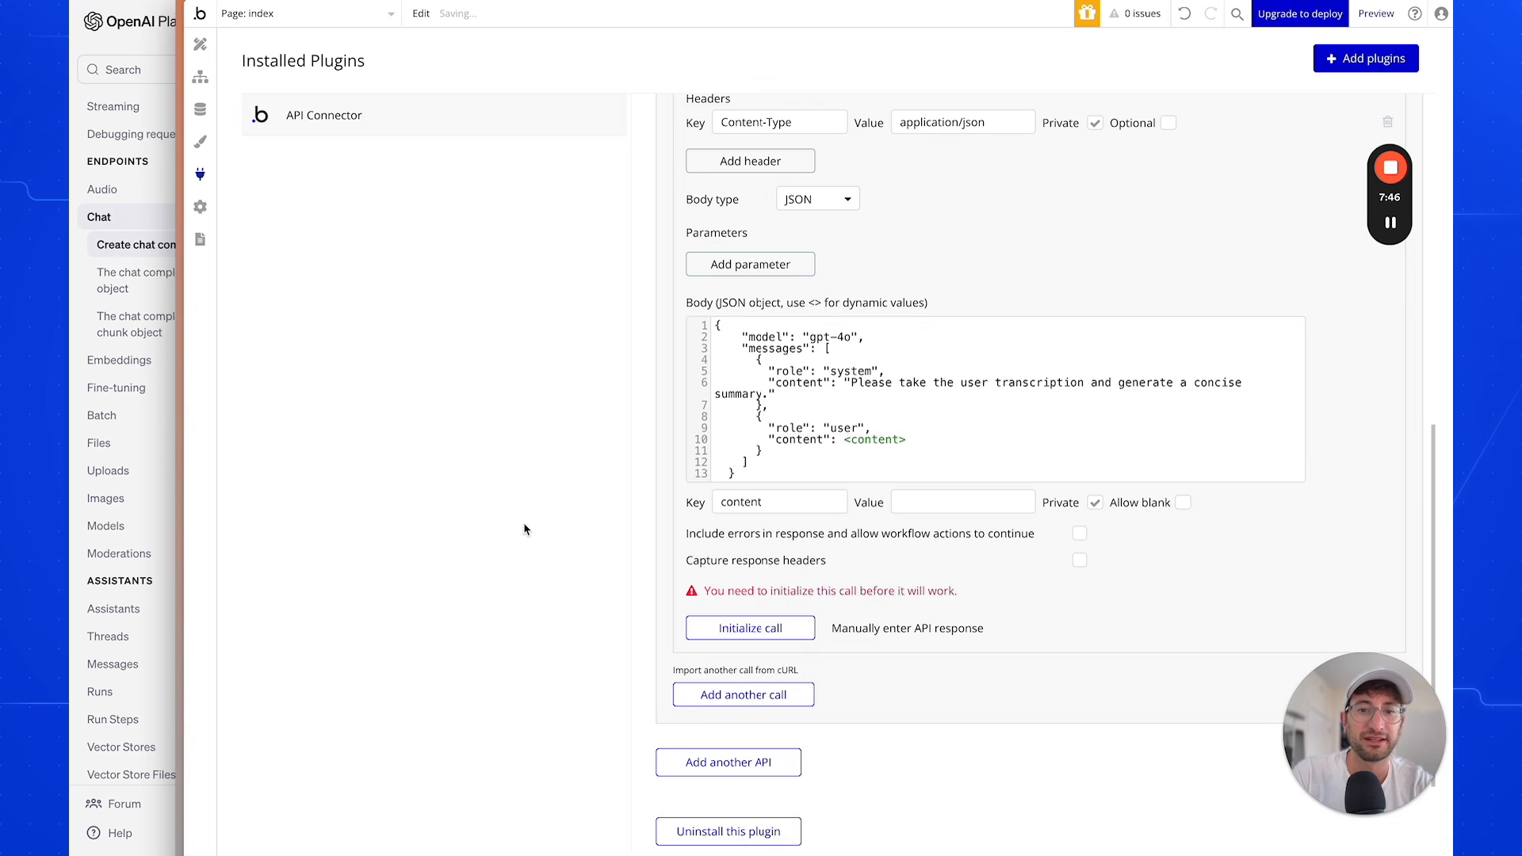
# Give the content parameter the quoted test value "this is a transcription" and make the parameter non-private.
pyautogui.click(978, 502)
pyautogui.write('""')
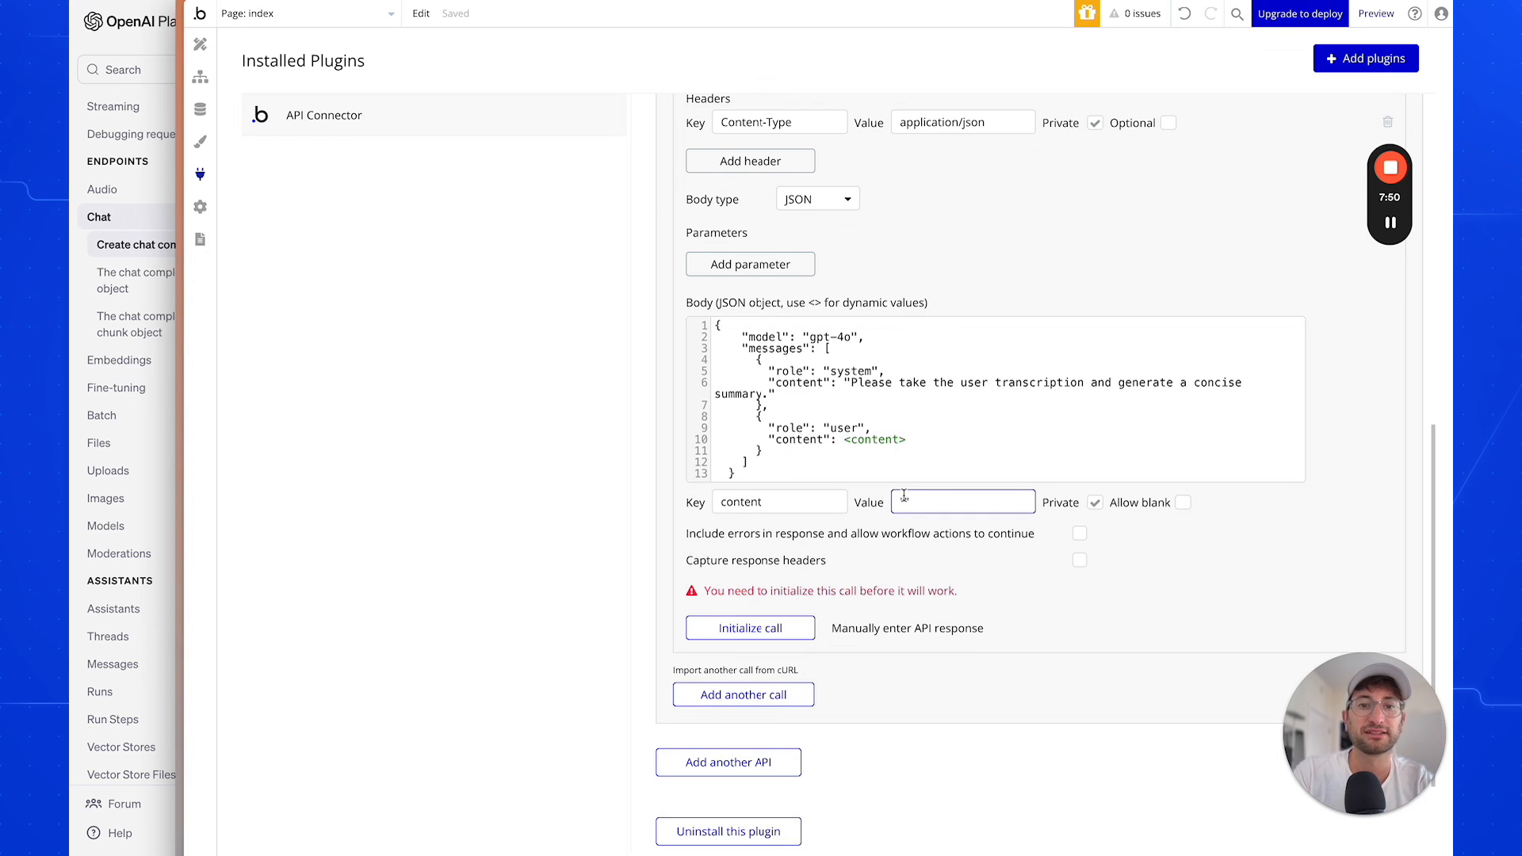
pyautogui.write('""')
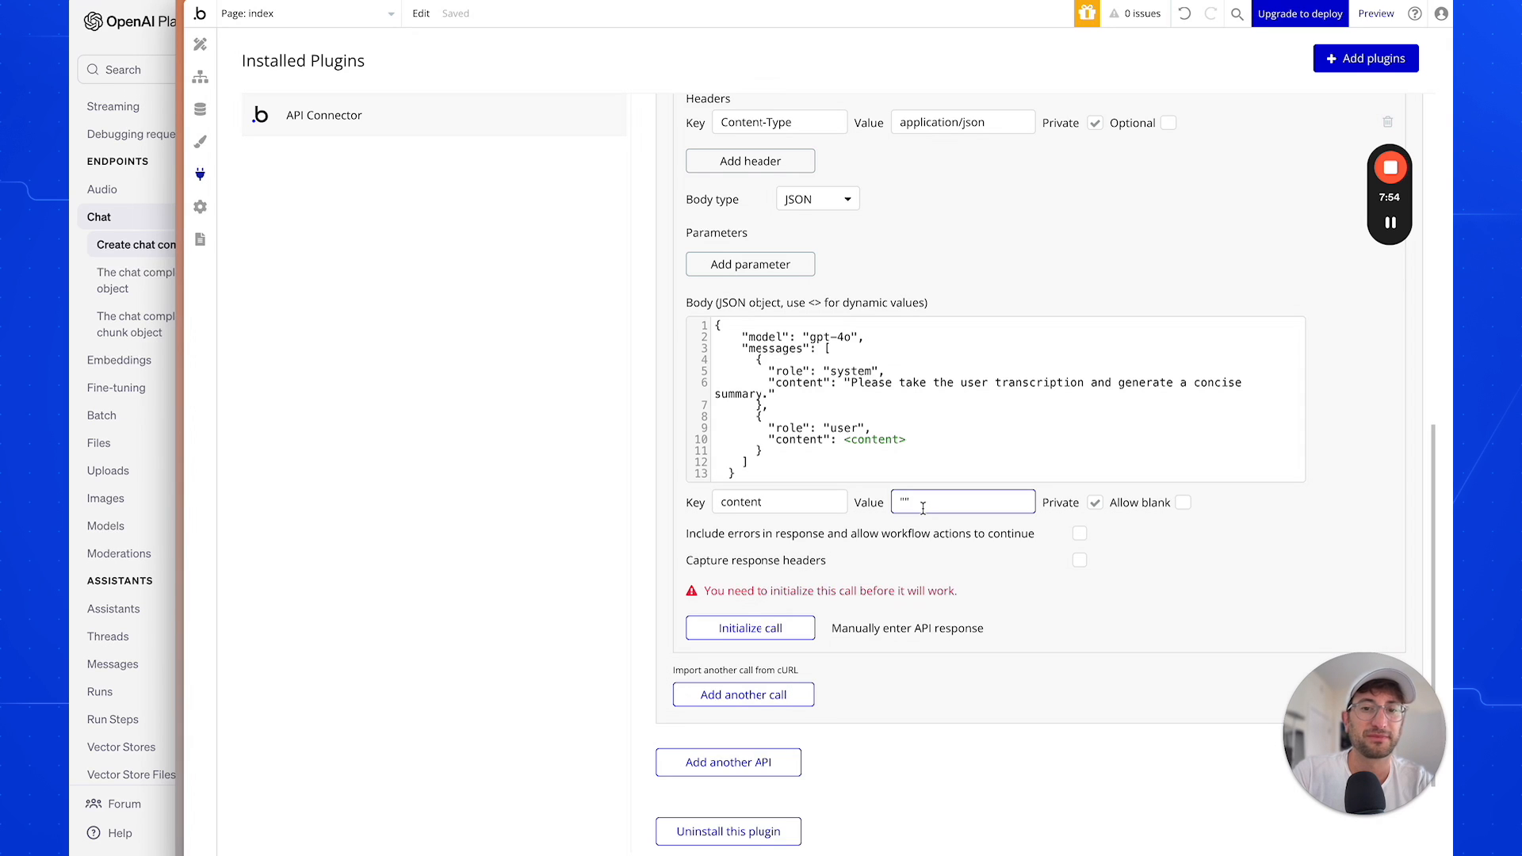
pyautogui.write('the ')
pyautogui.write('is a transcription')
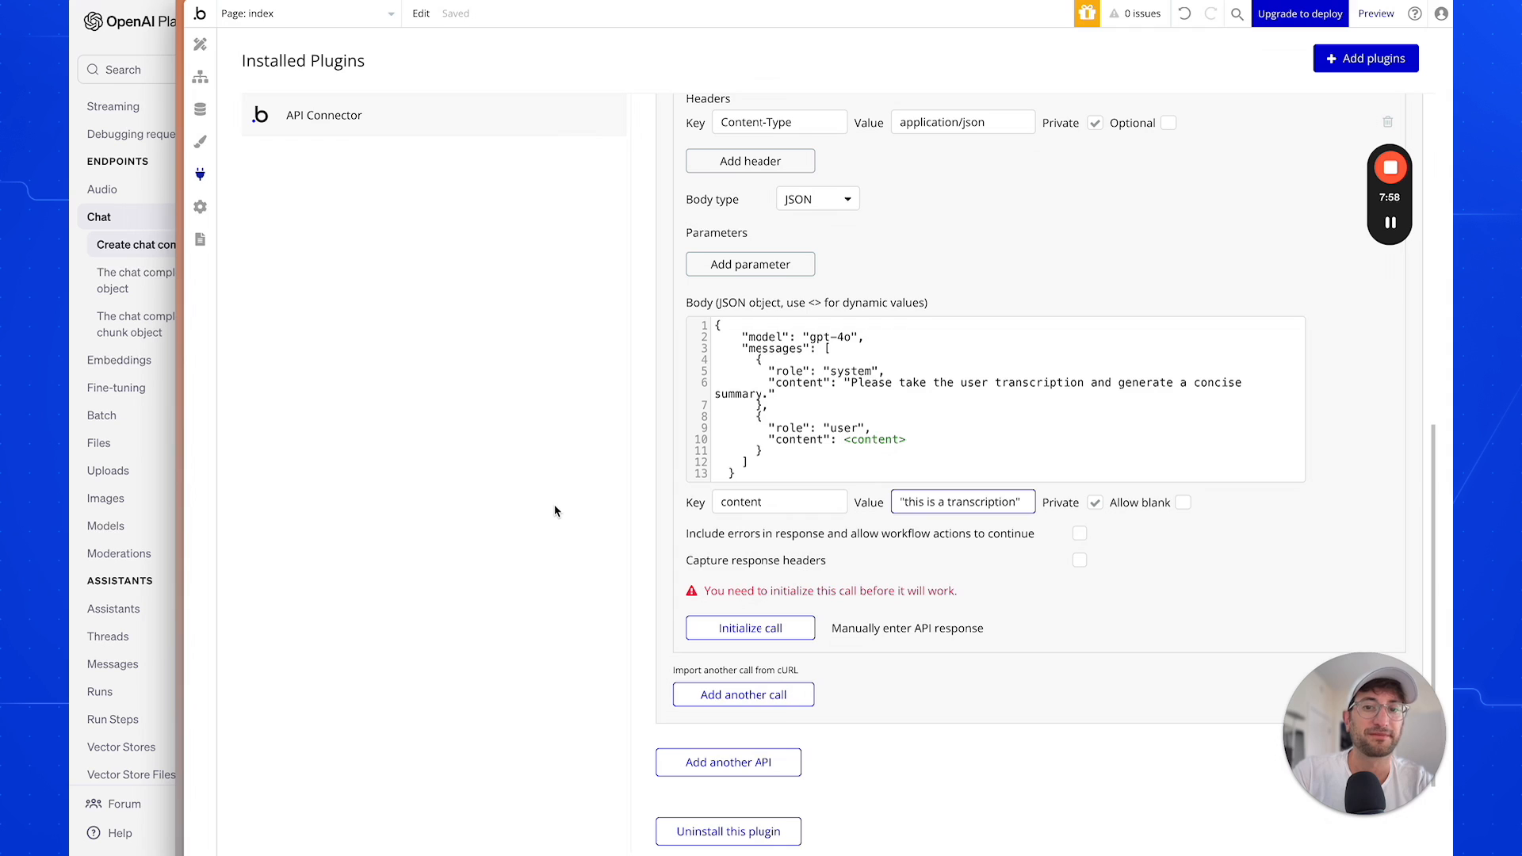
pyautogui.click(963, 452)
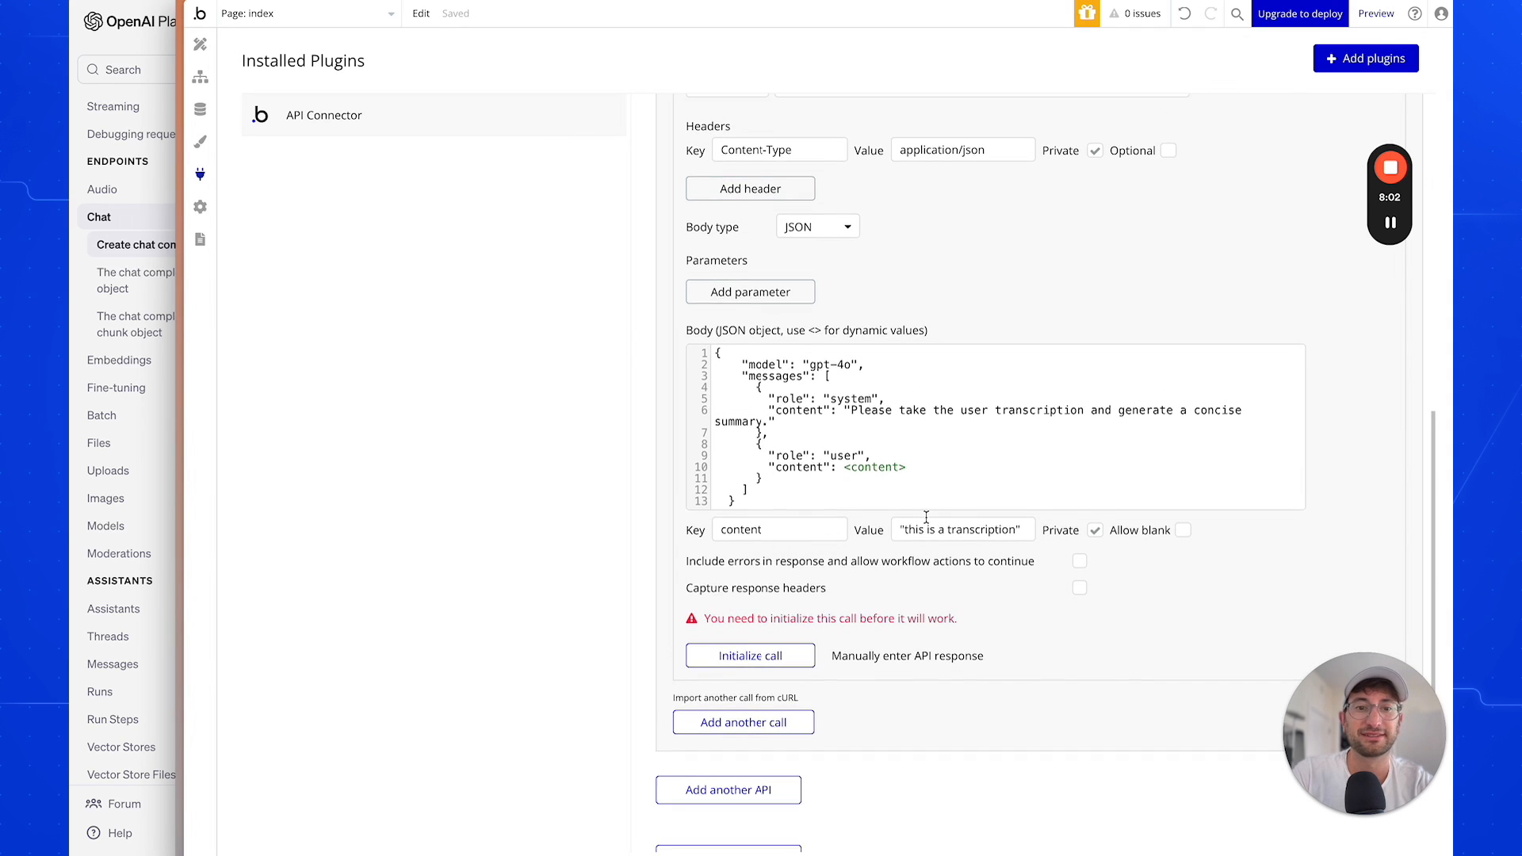
pyautogui.scroll(1, 927, 516)
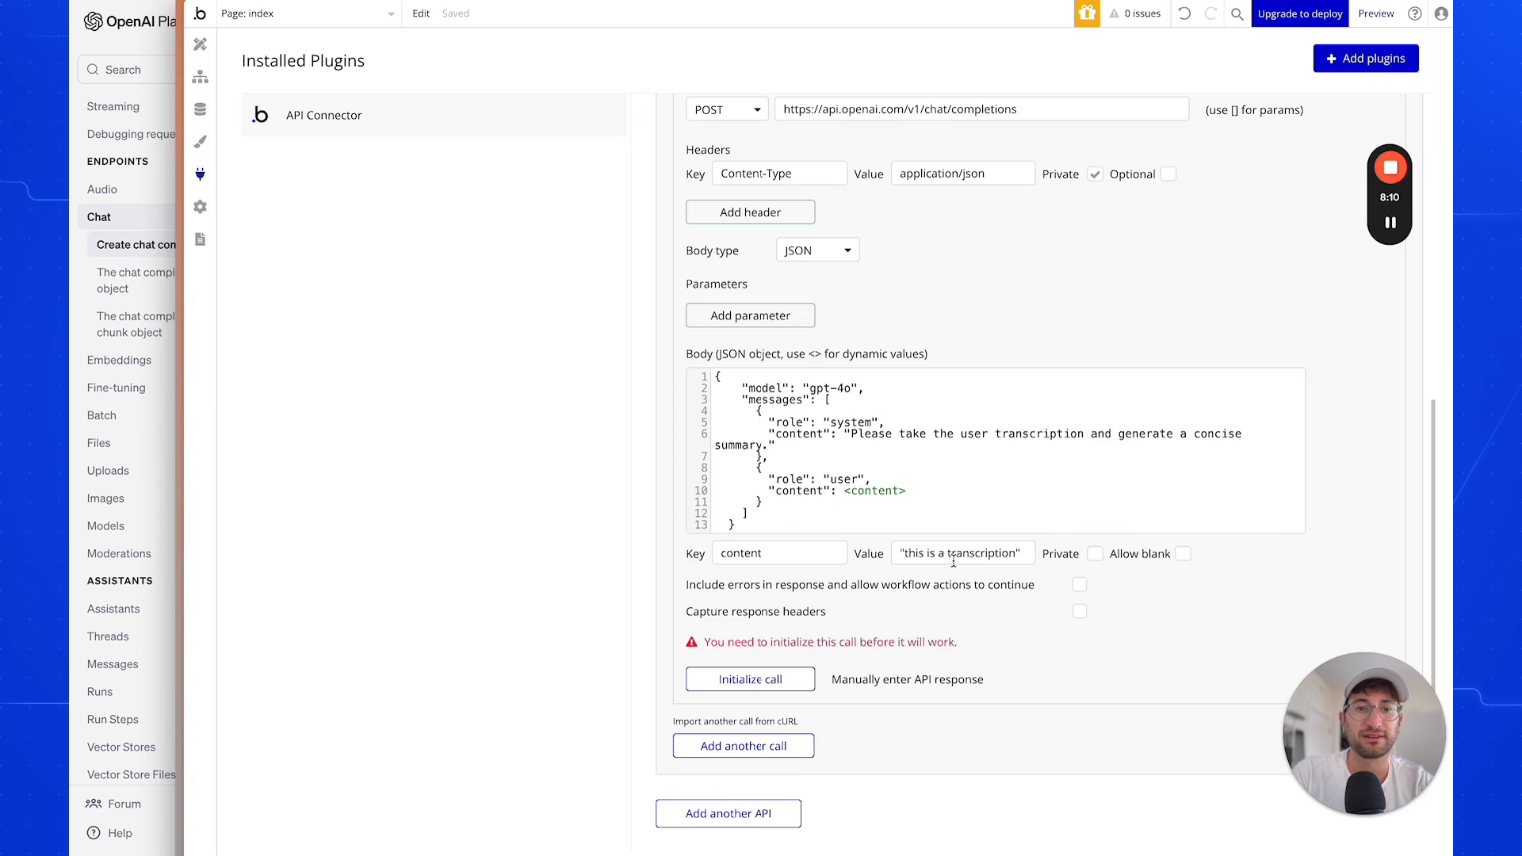
# Initialize the Summary call, review the returned values and save them with their detected data types.
pyautogui.click(766, 678)
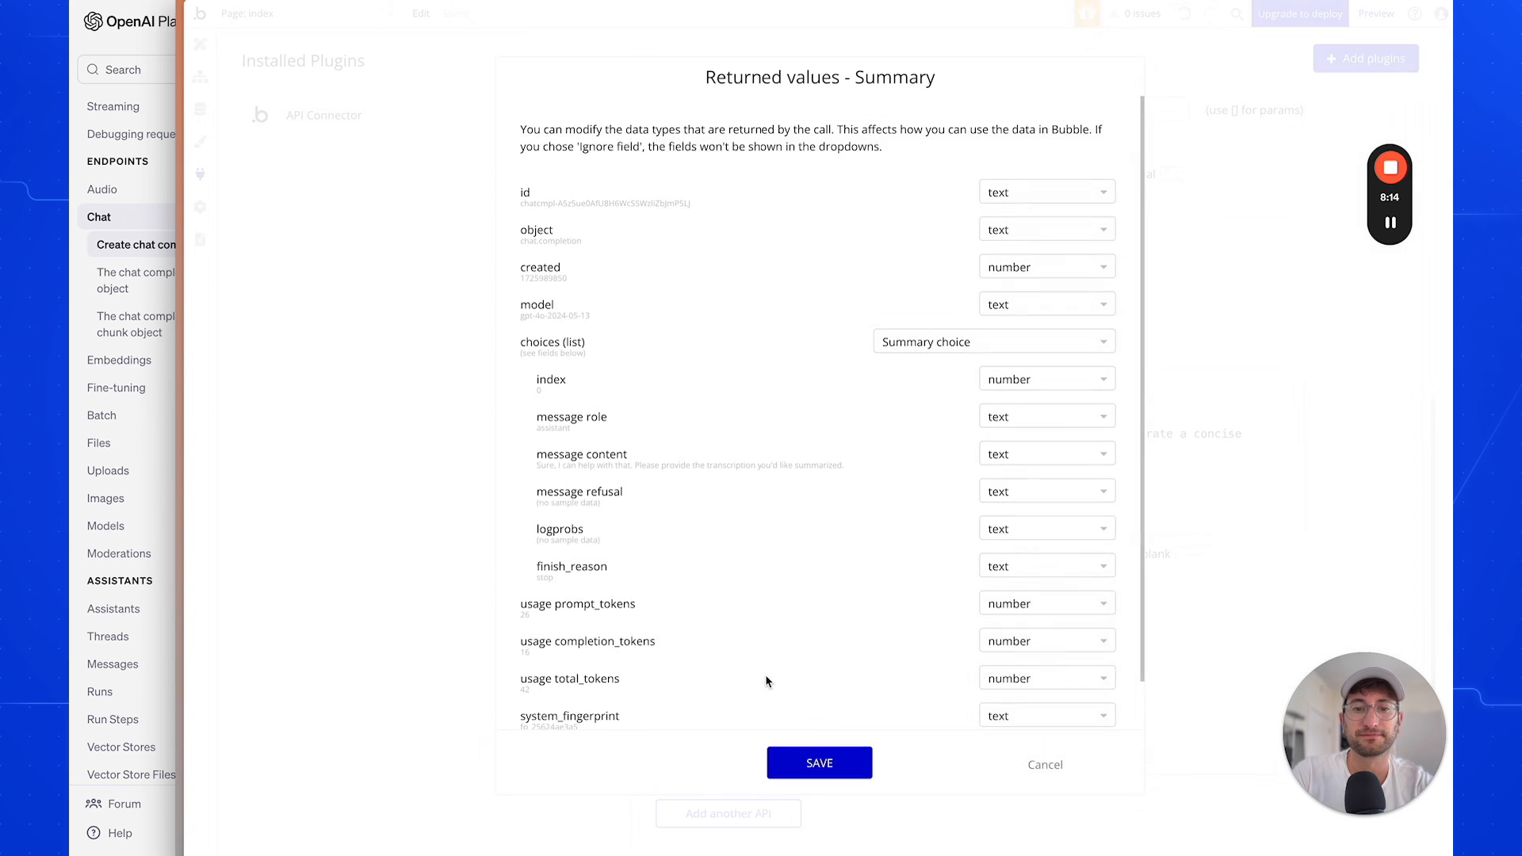
pyautogui.scroll(-1, 638, 516)
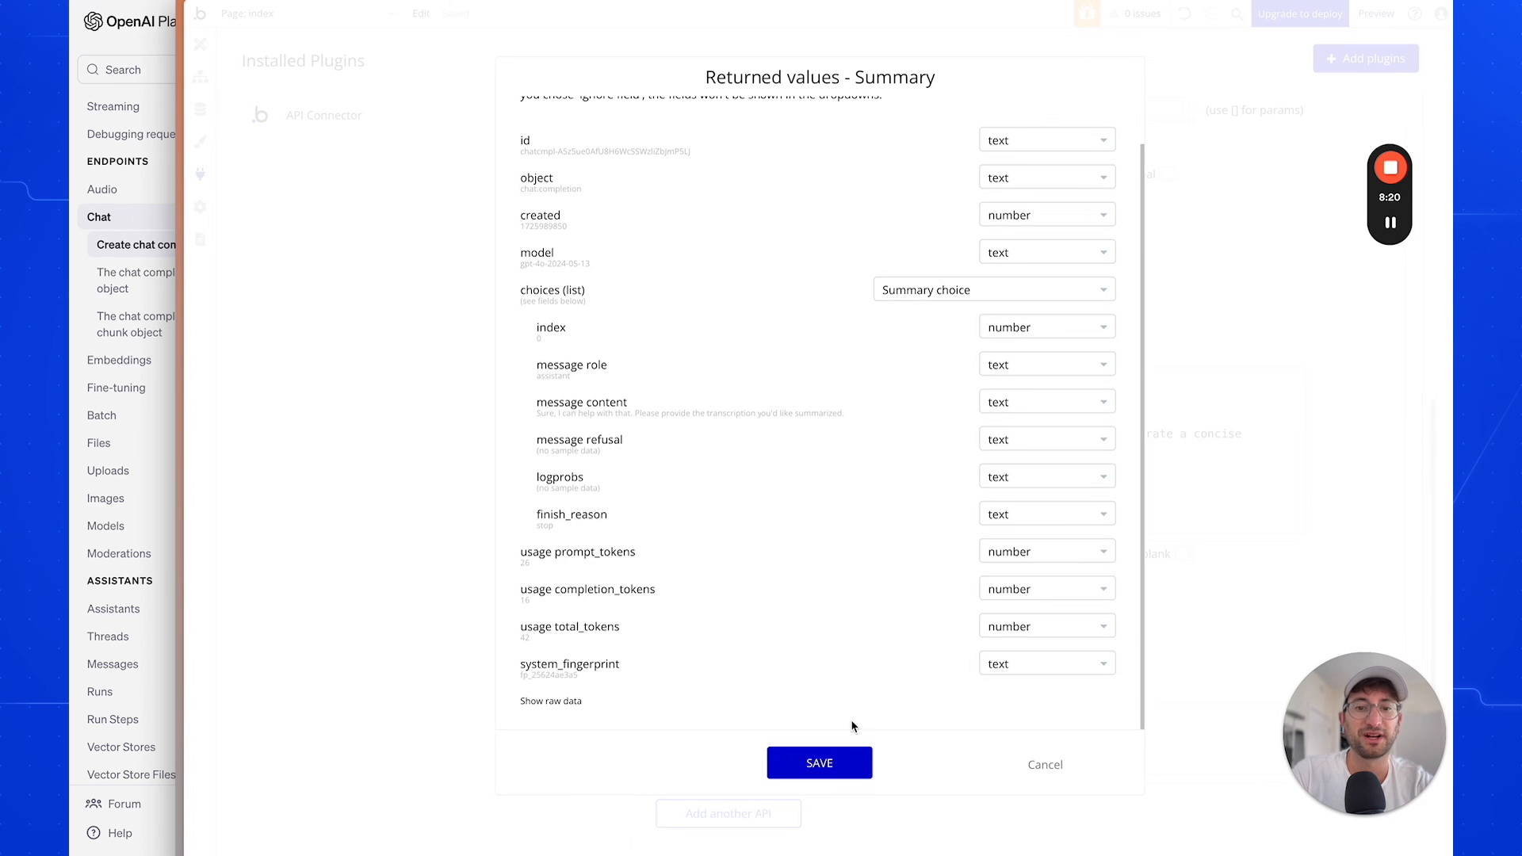
pyautogui.click(831, 762)
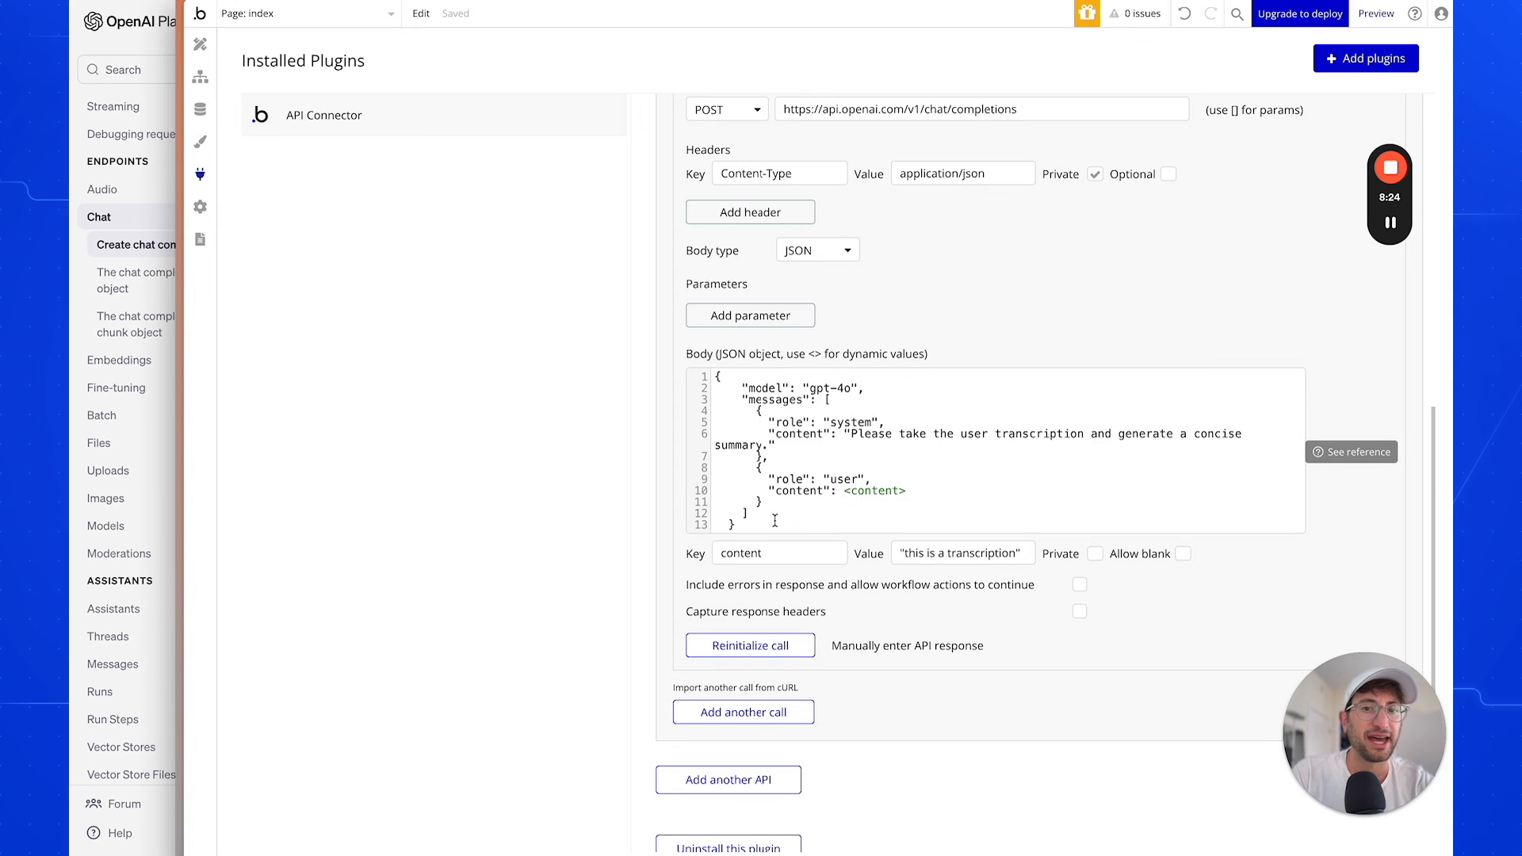
# Collapse the Summary call's settings in the OpenAI API configuration.
pyautogui.scroll(3, 658, 472)
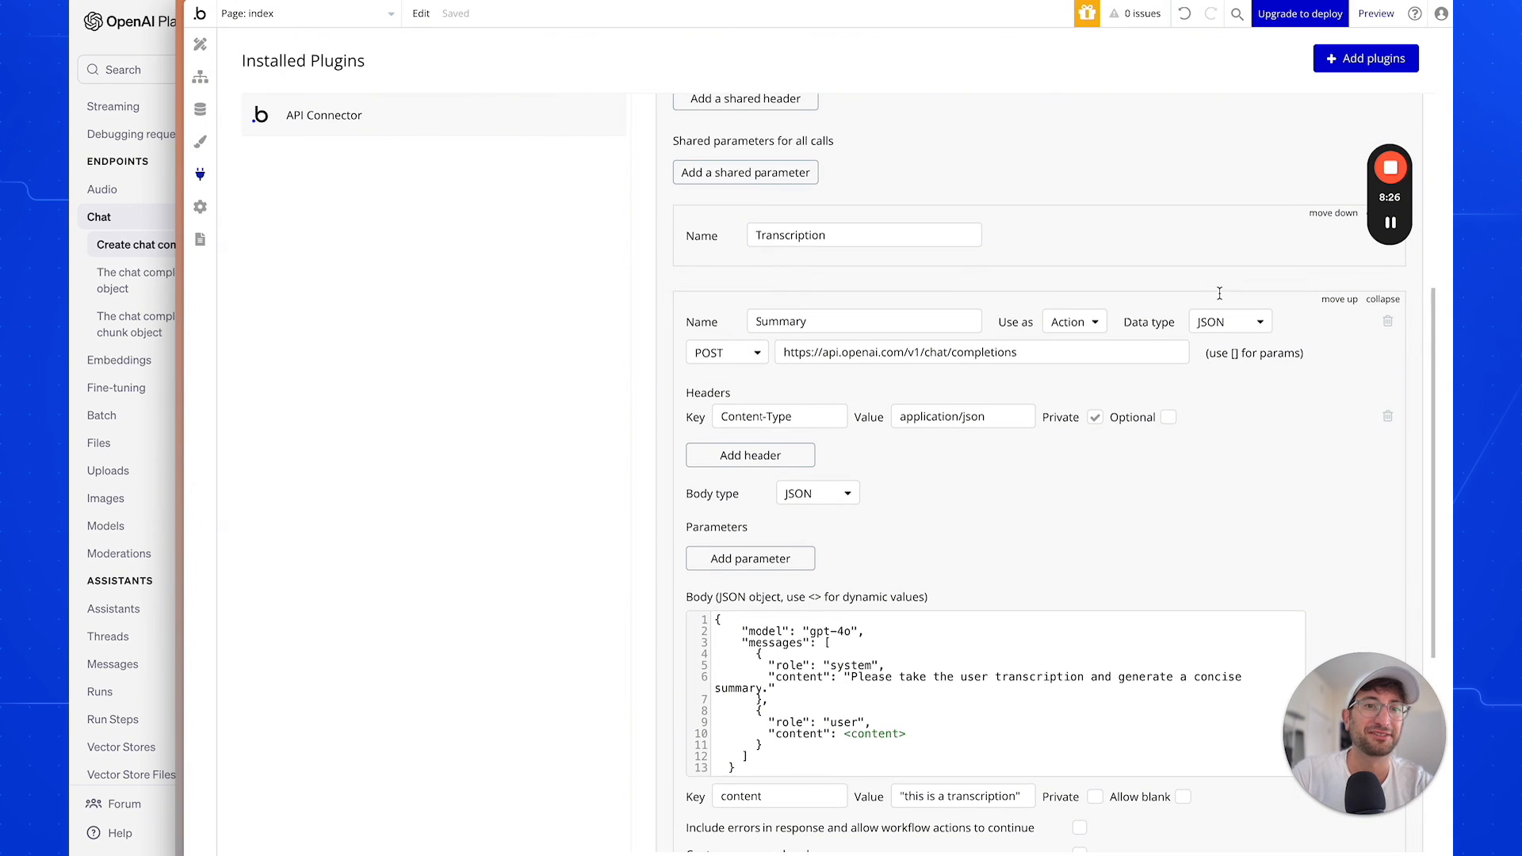
pyautogui.click(1387, 299)
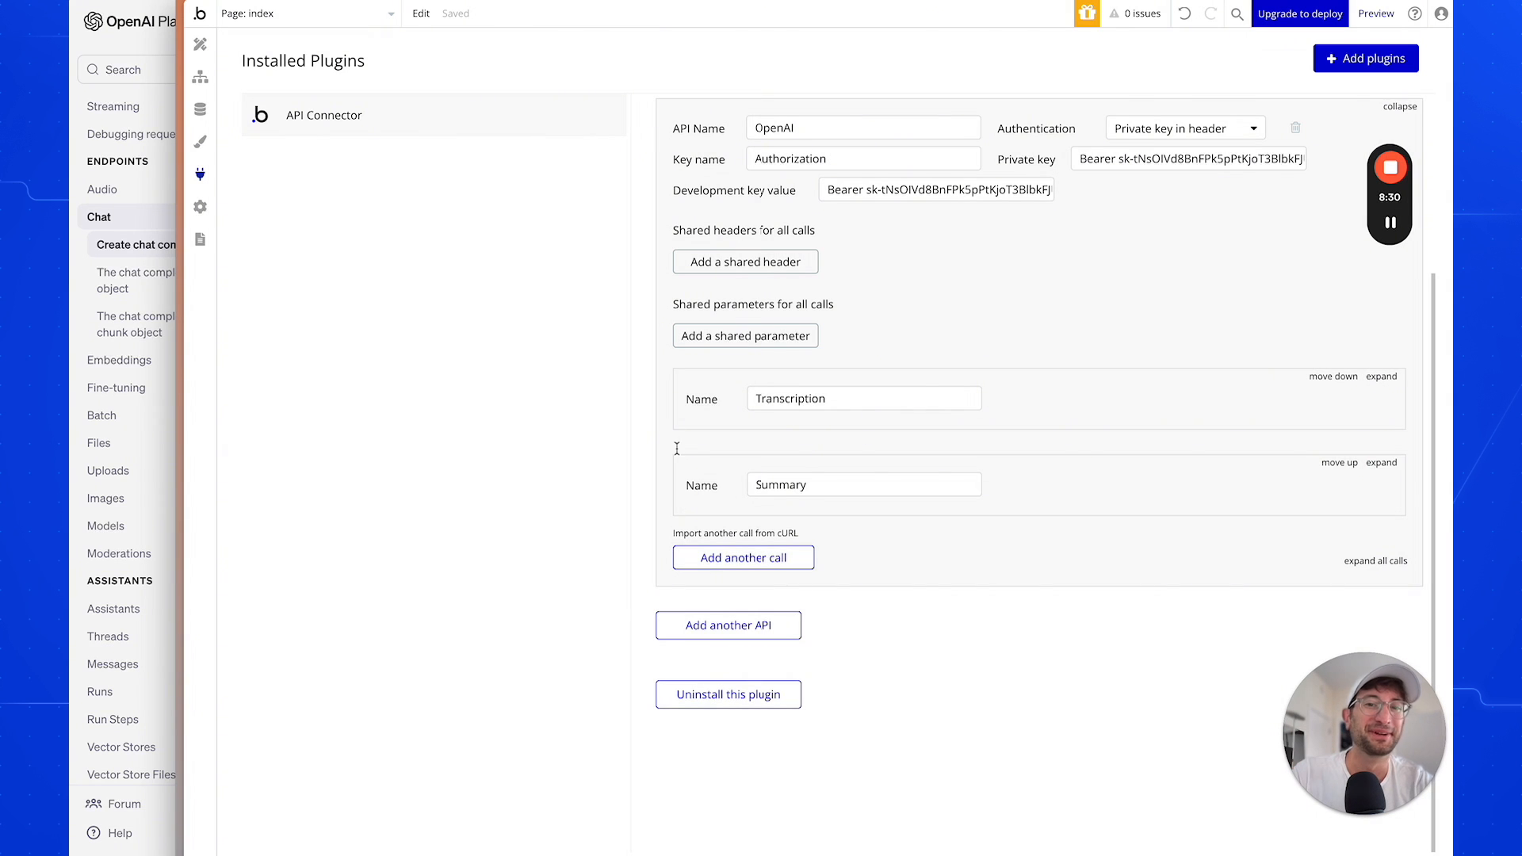
pyautogui.scroll(1, 676, 430)
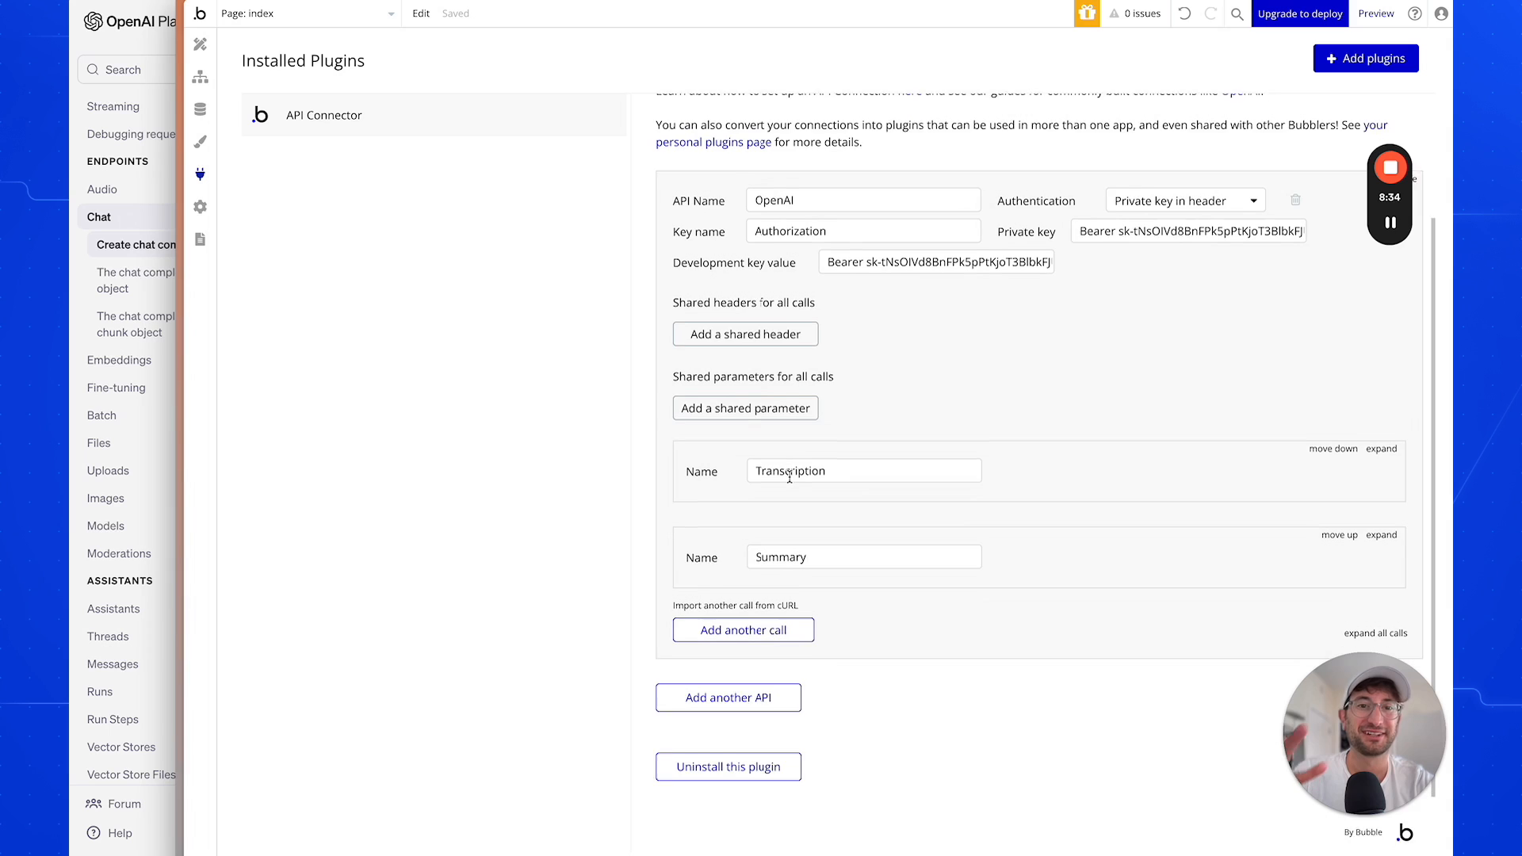
# Search the plugin library for audio recorder, install the free Audio Recorder plugin and close the library.
pyautogui.click(1332, 65)
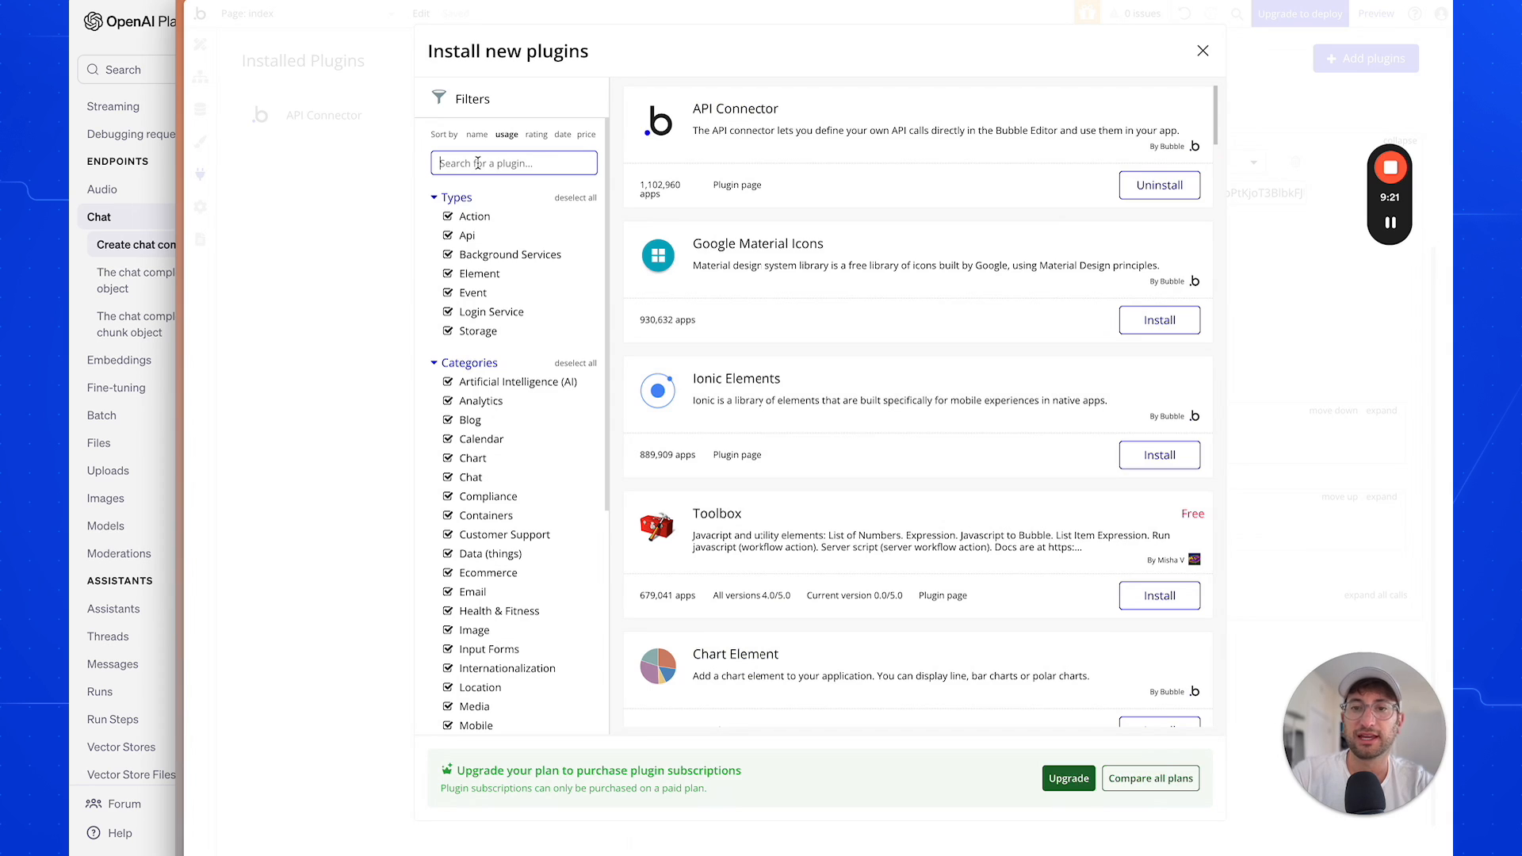
pyautogui.write('audio recorder')
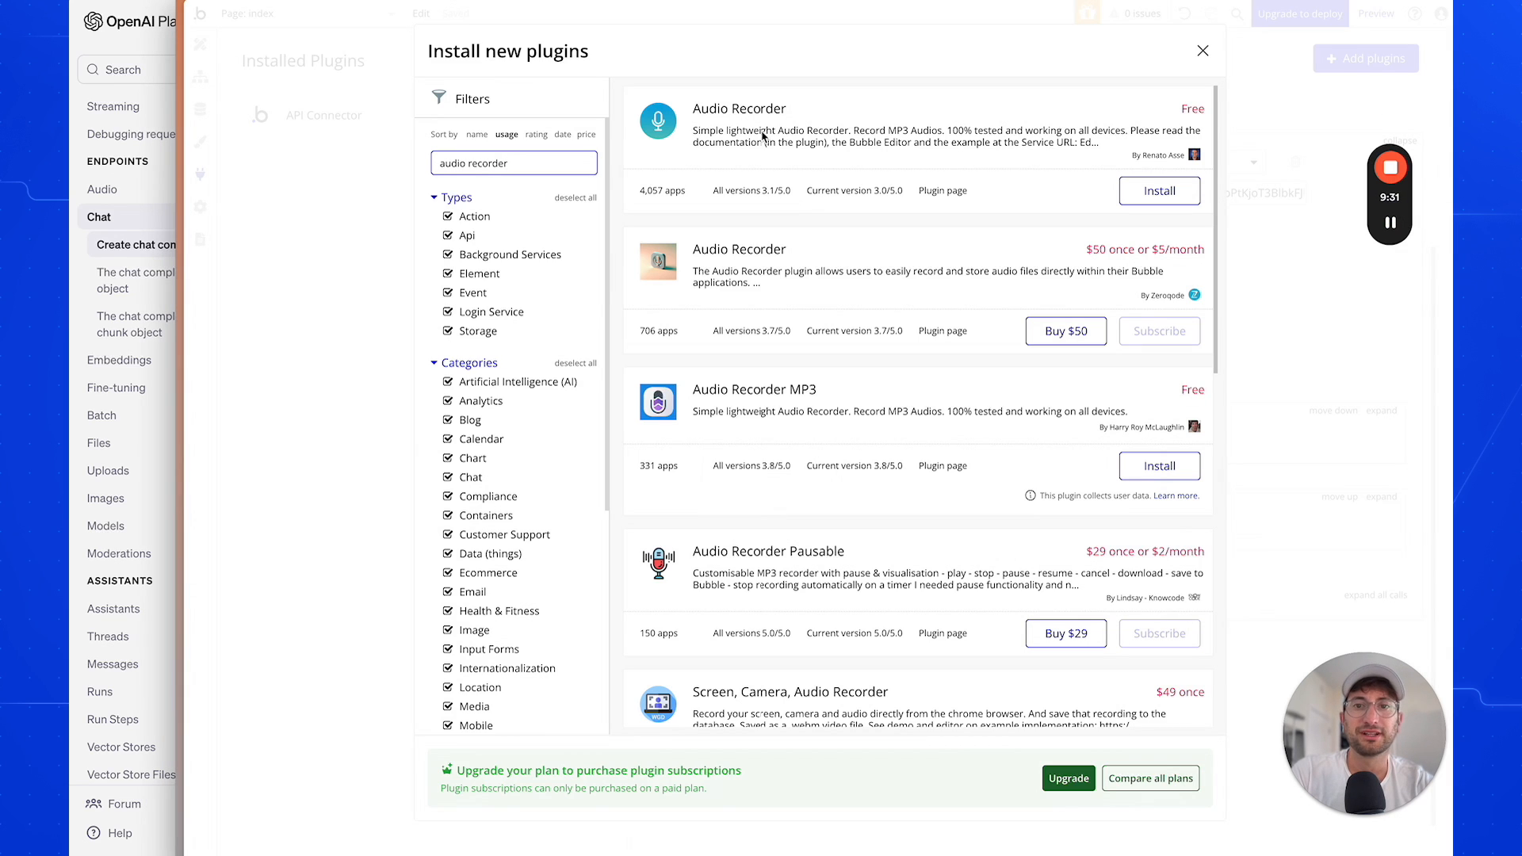
pyautogui.click(1156, 202)
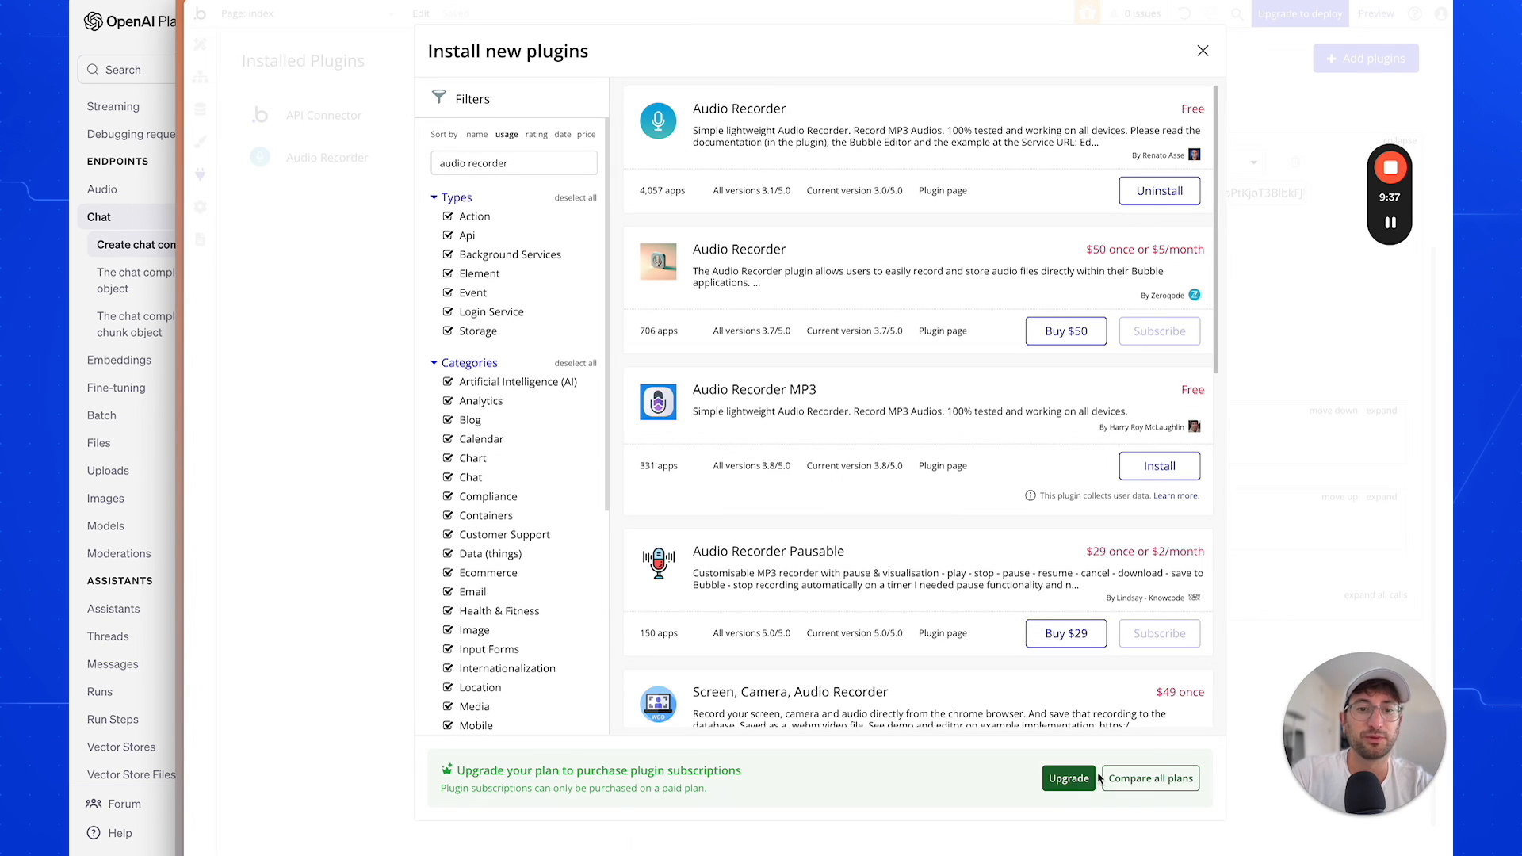
pyautogui.click(1203, 54)
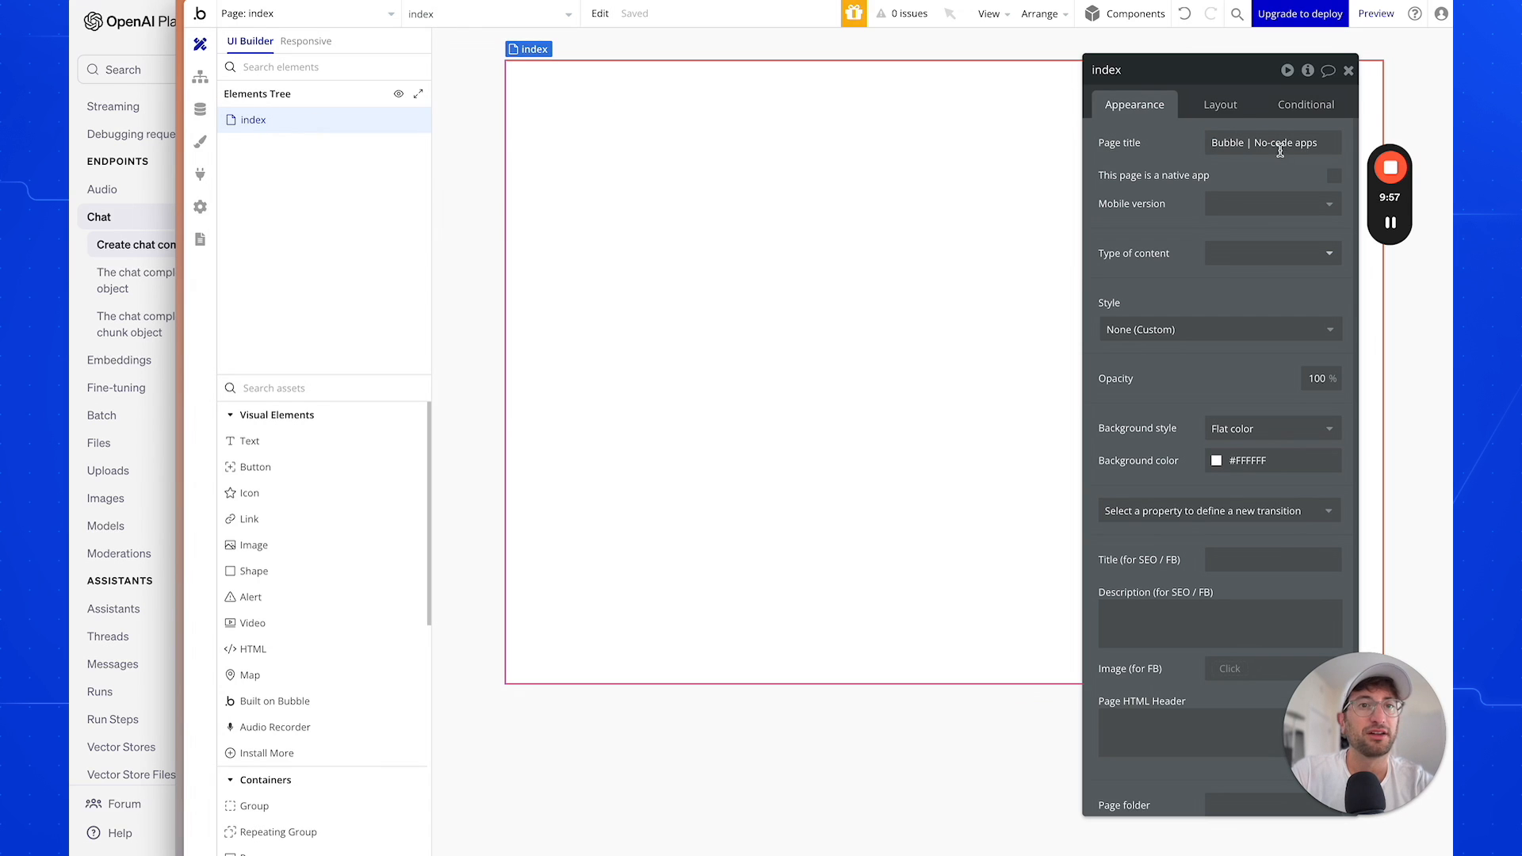
# Set the index page's container layout to Column.
pyautogui.click(1220, 104)
pyautogui.click(1225, 142)
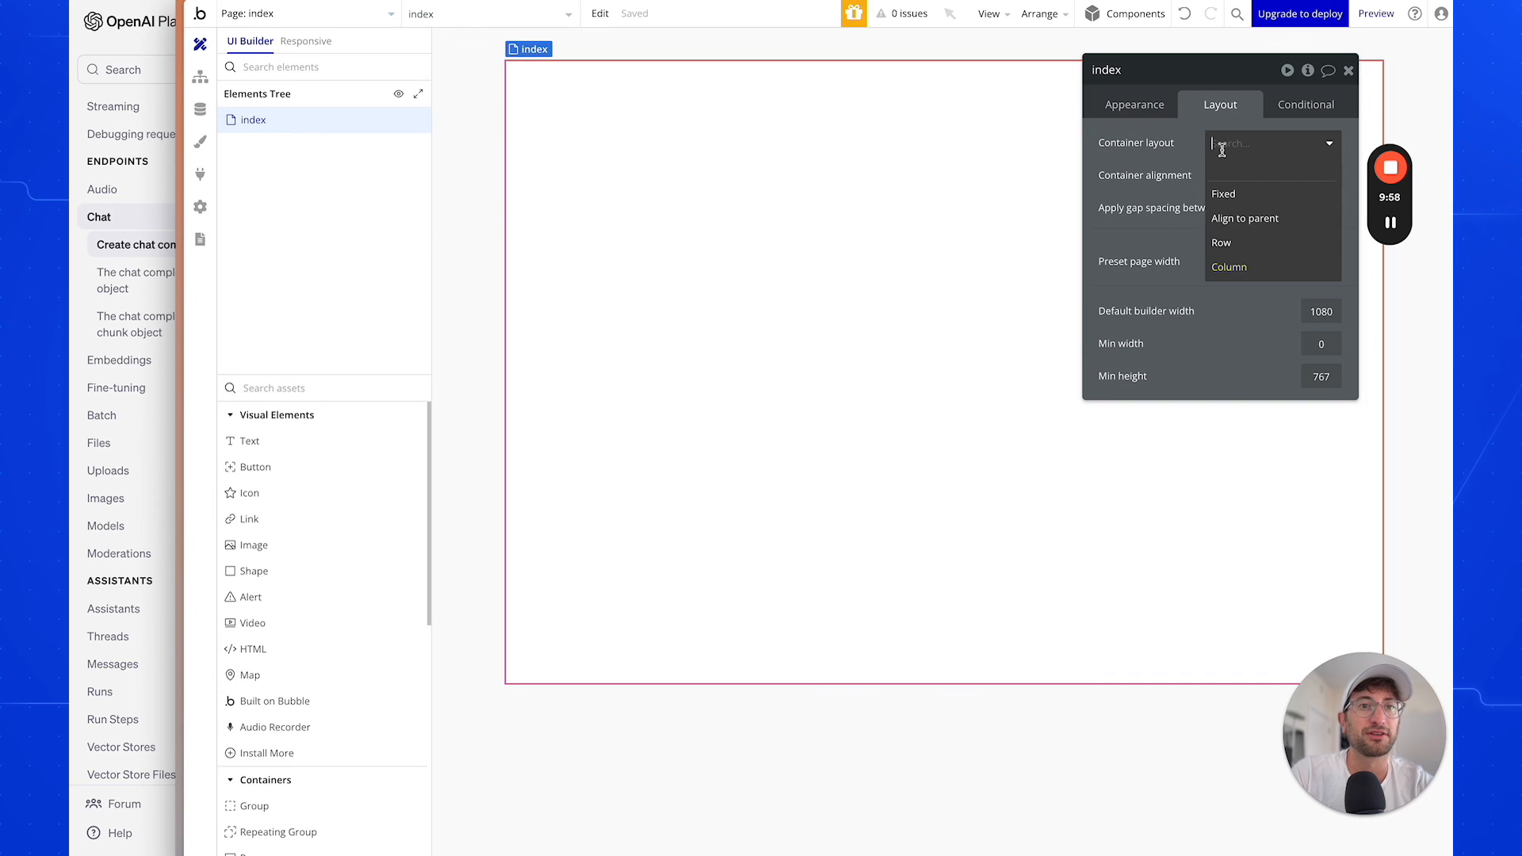
pyautogui.click(1230, 268)
pyautogui.click(1348, 71)
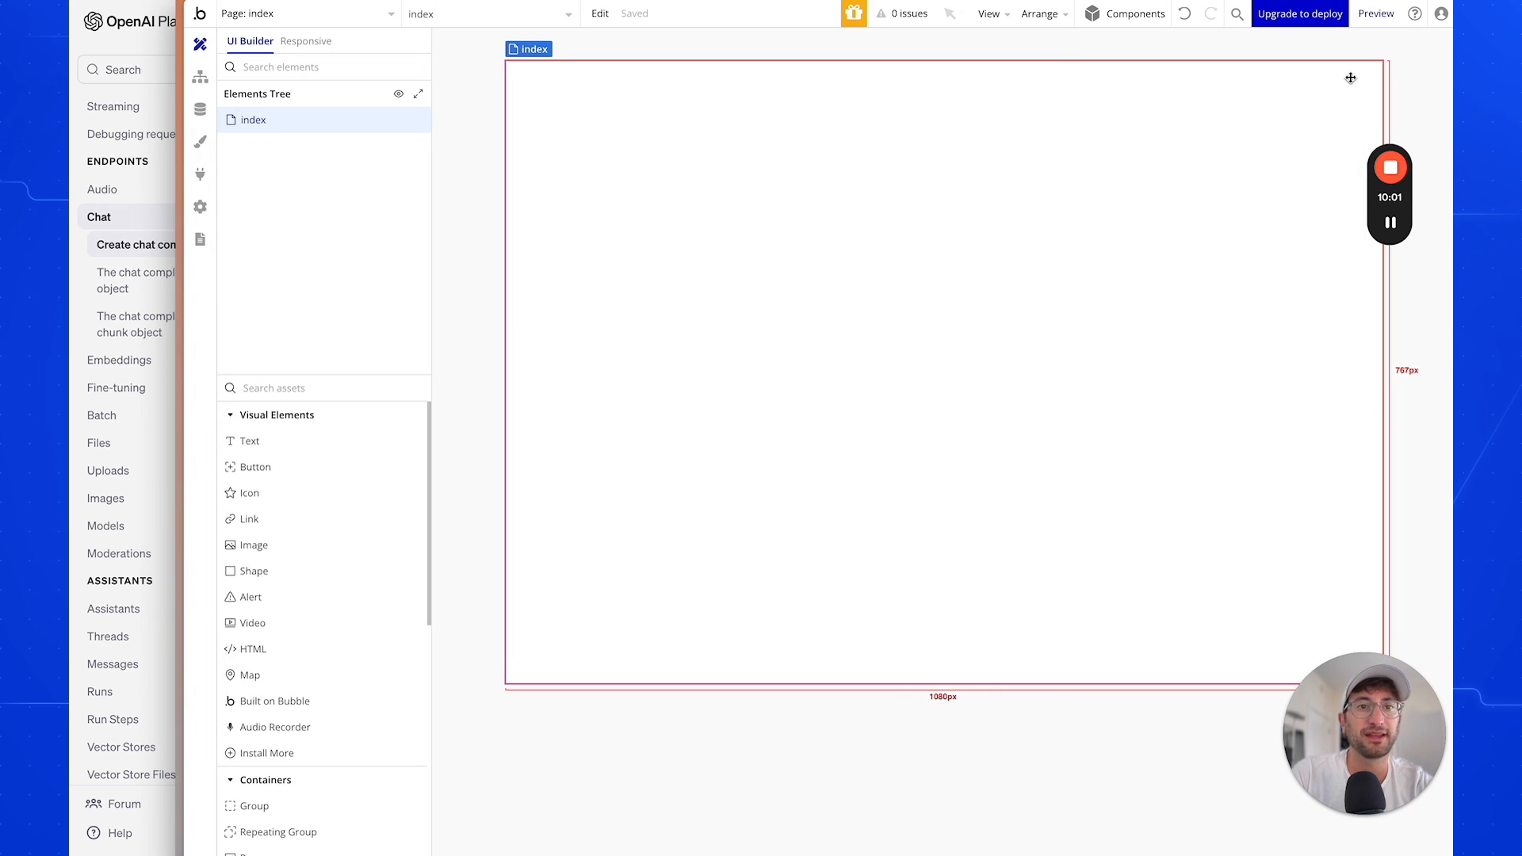
pyautogui.doubleClick(911, 180)
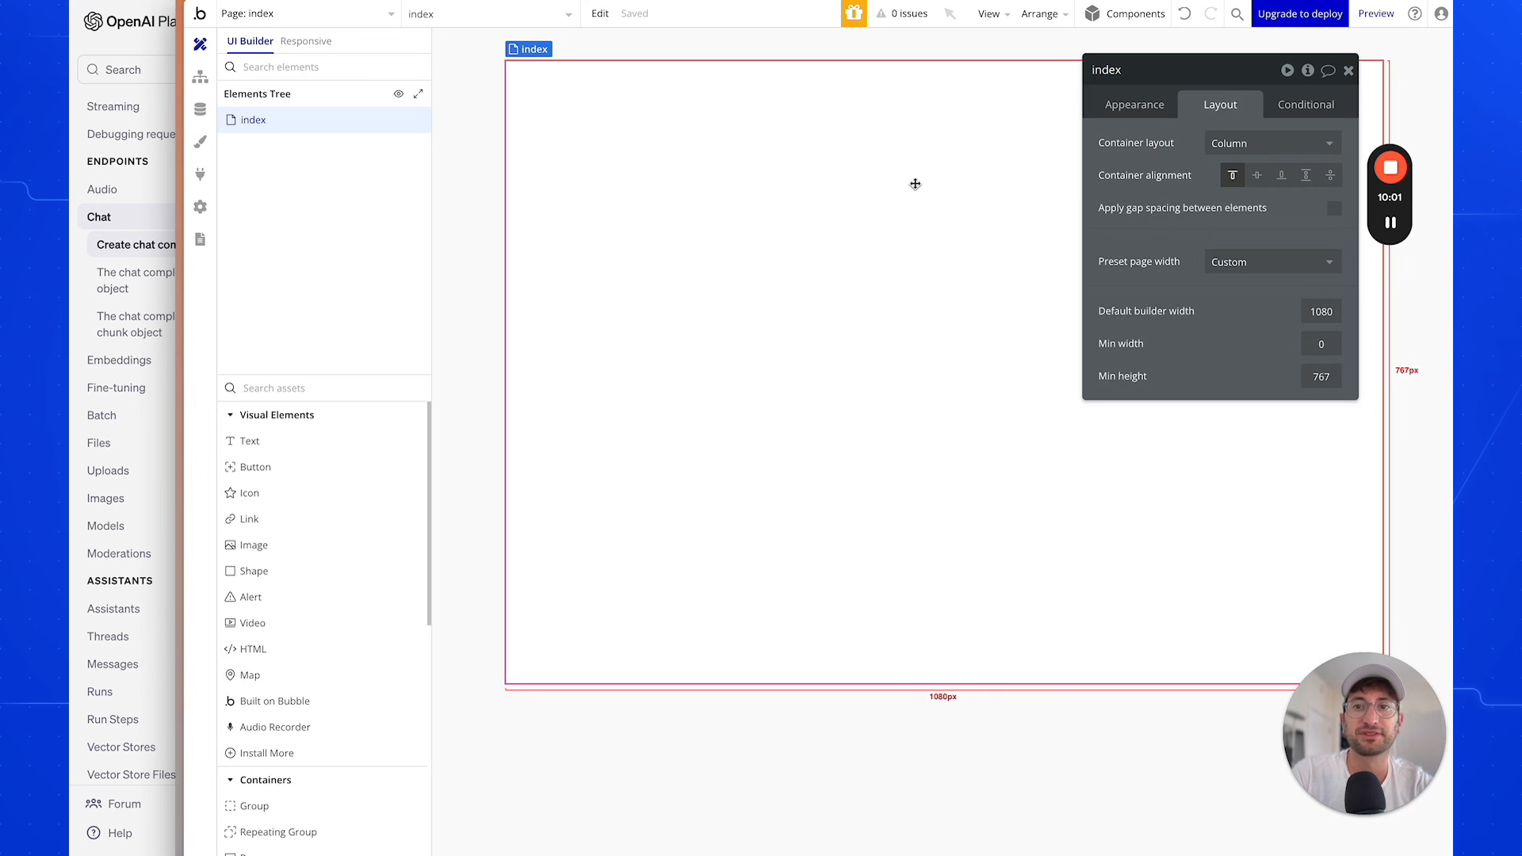
# Find the Group element among the assets and add it to the index page.
pyautogui.click(316, 388)
pyautogui.write('gruop')
pyautogui.hotkey('ctrl', 'a')
pyautogui.write('group')
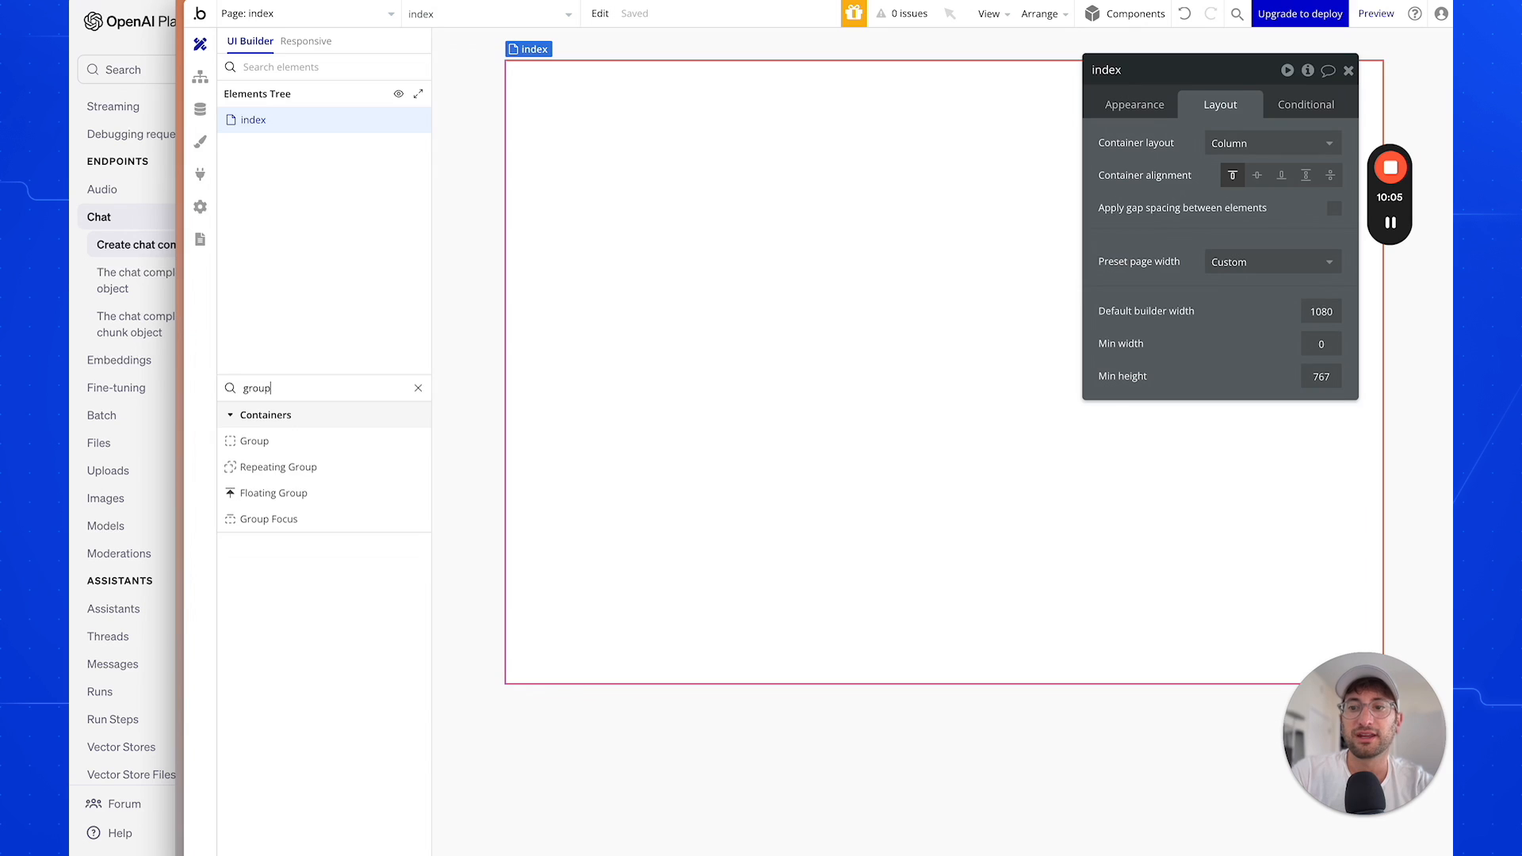
pyautogui.click(275, 439)
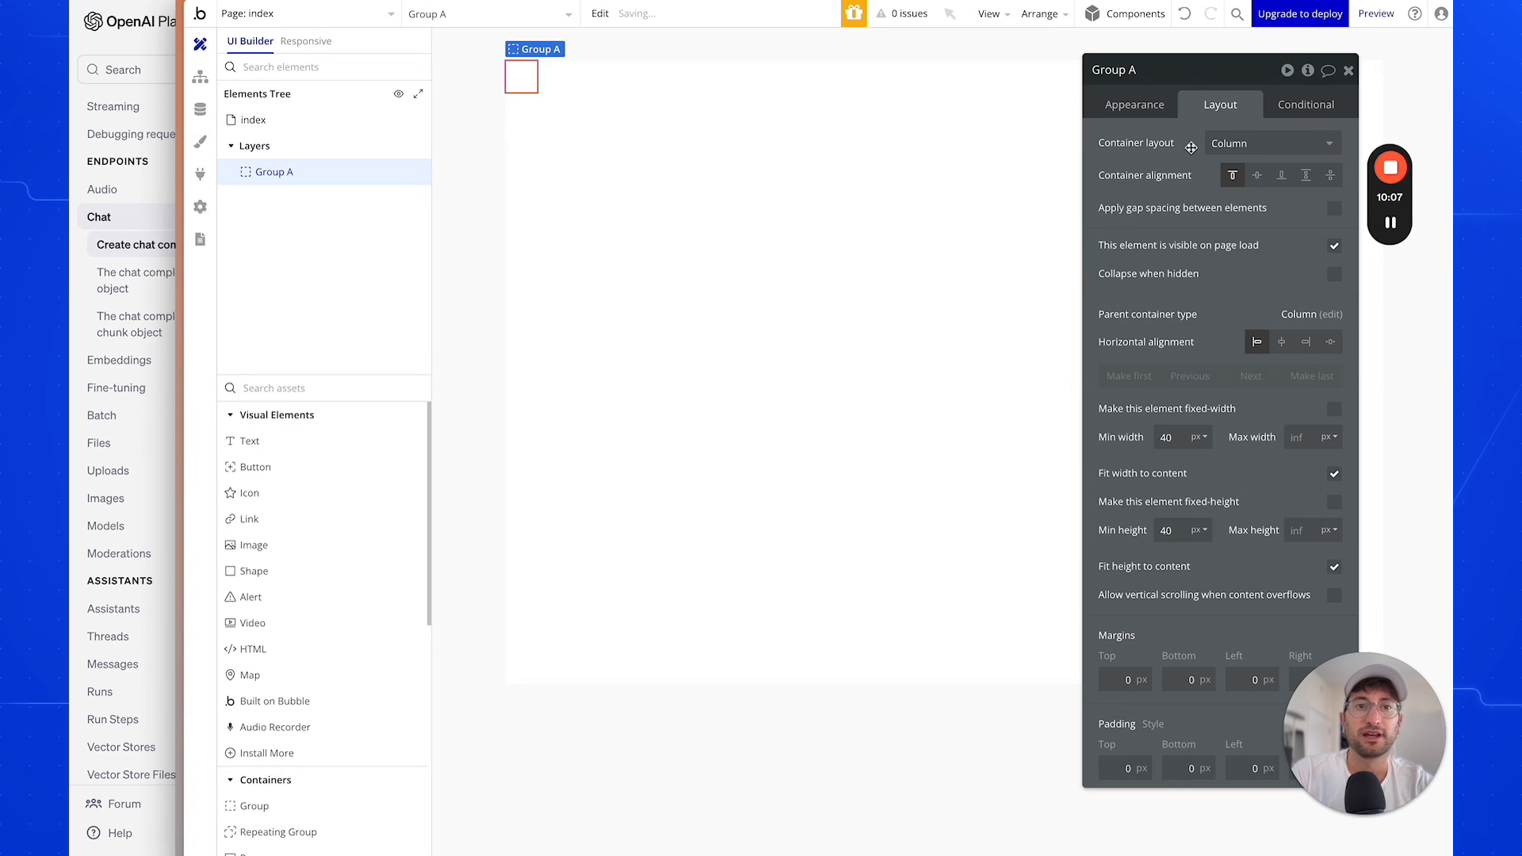
# Rename the new group as Group - Record.
pyautogui.doubleClick(1147, 79)
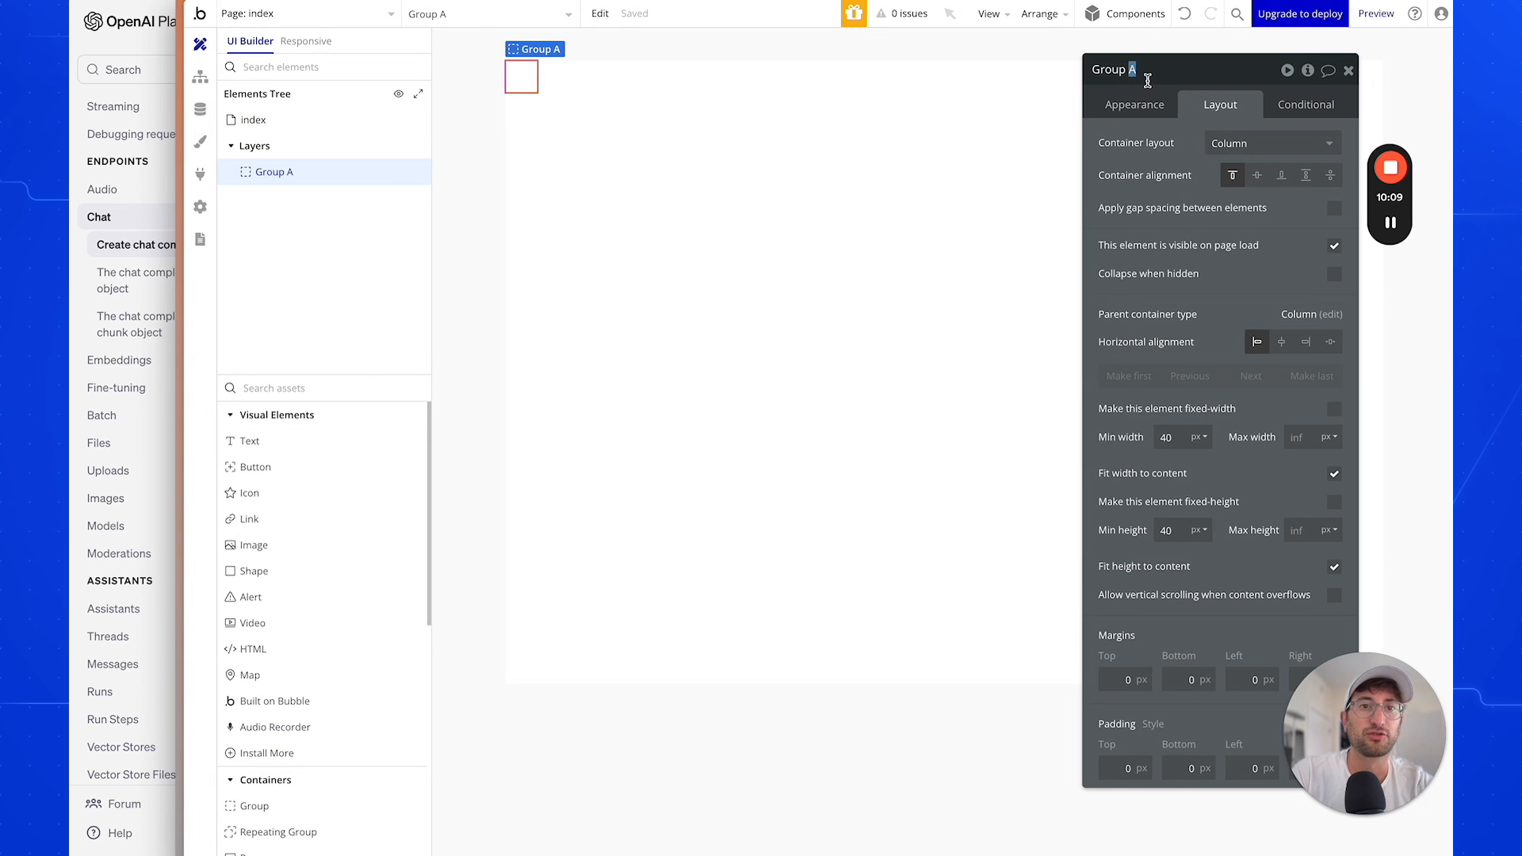
pyautogui.press('BackSpace')
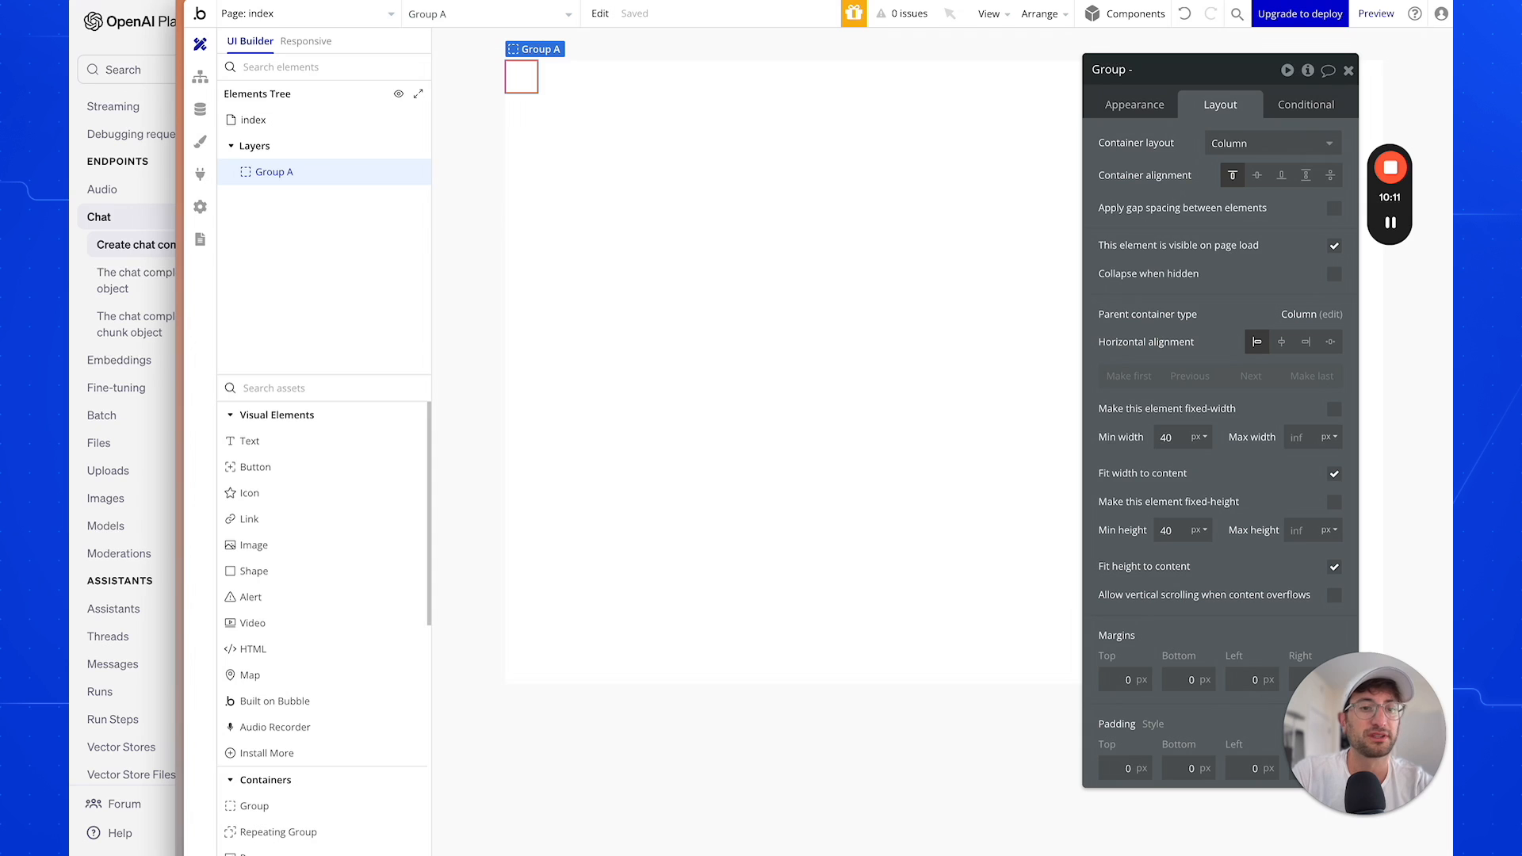
pyautogui.write('- Reco')
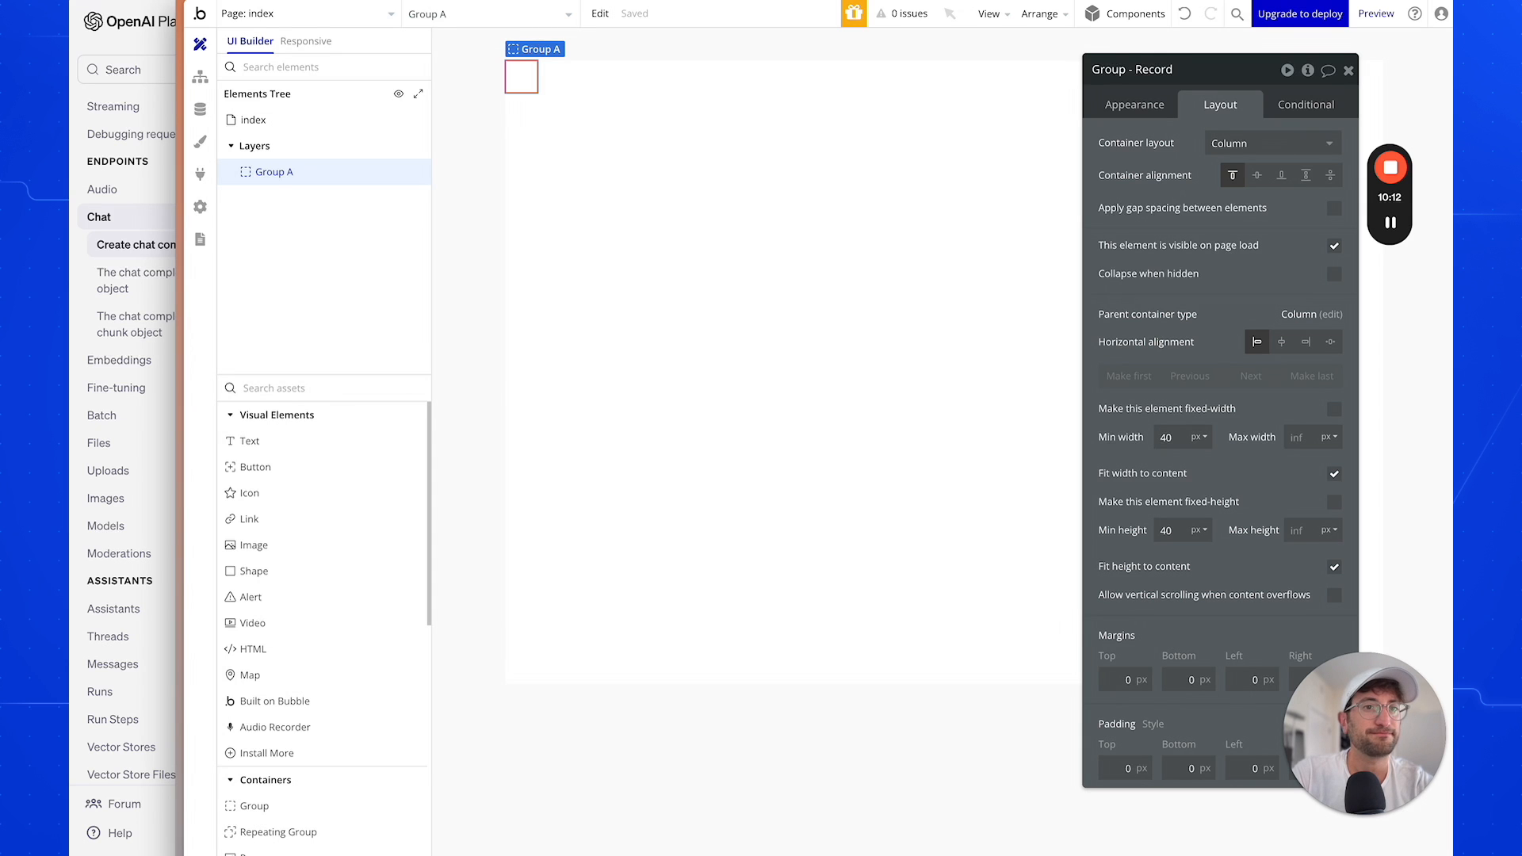
pyautogui.write('rd')
pyautogui.press('Return')
pyautogui.moveTo(1194, 85); pyautogui.dragTo(1089, 62)
# Apply the Group Border style to Group - Record and check its appearance on the page.
pyautogui.click(1052, 77)
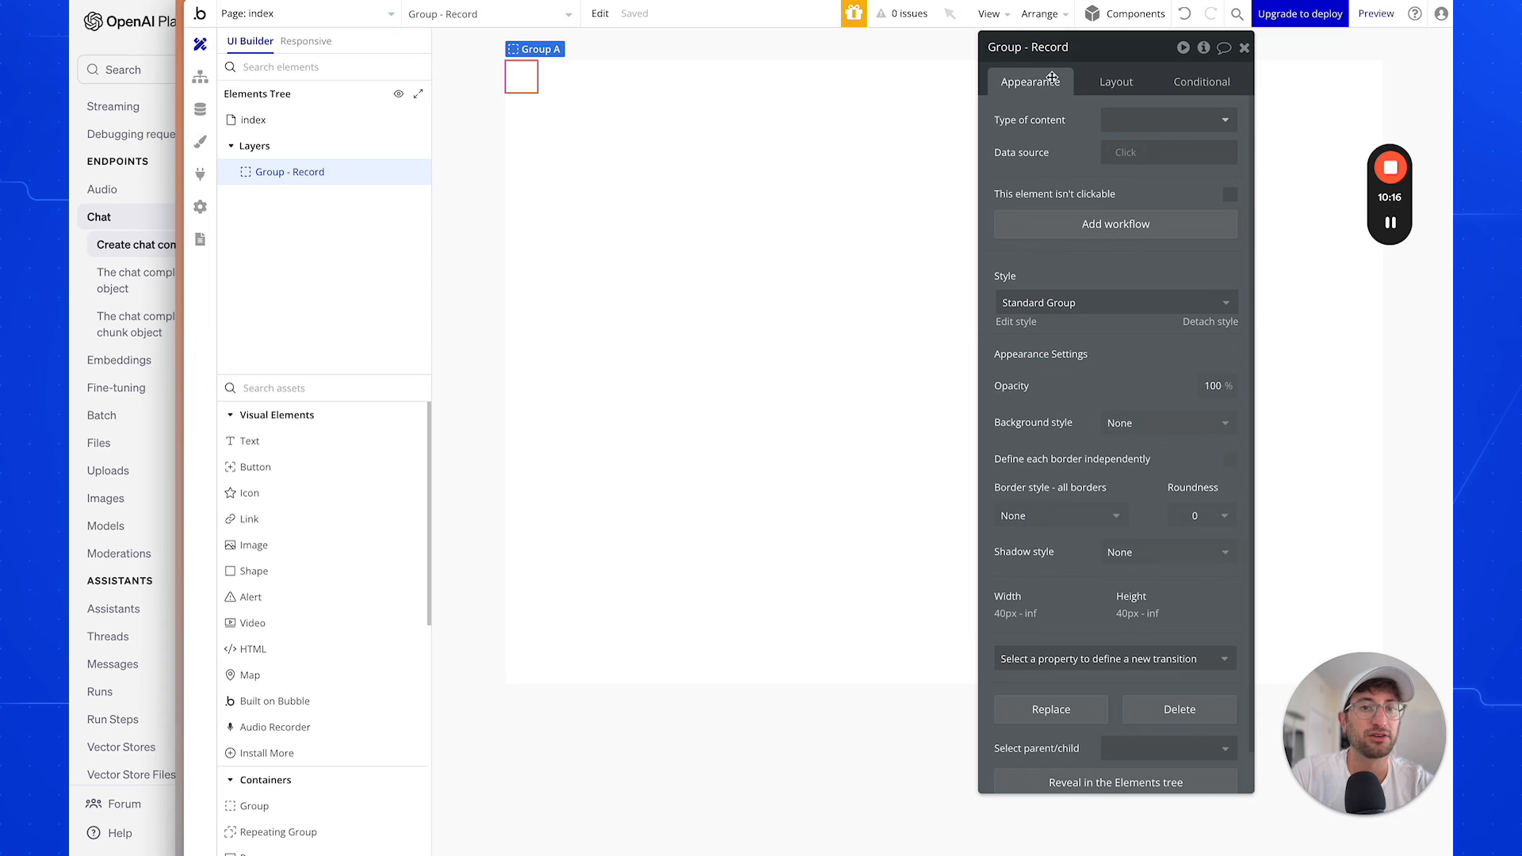
pyautogui.scroll(-1, 1098, 487)
pyautogui.click(1073, 259)
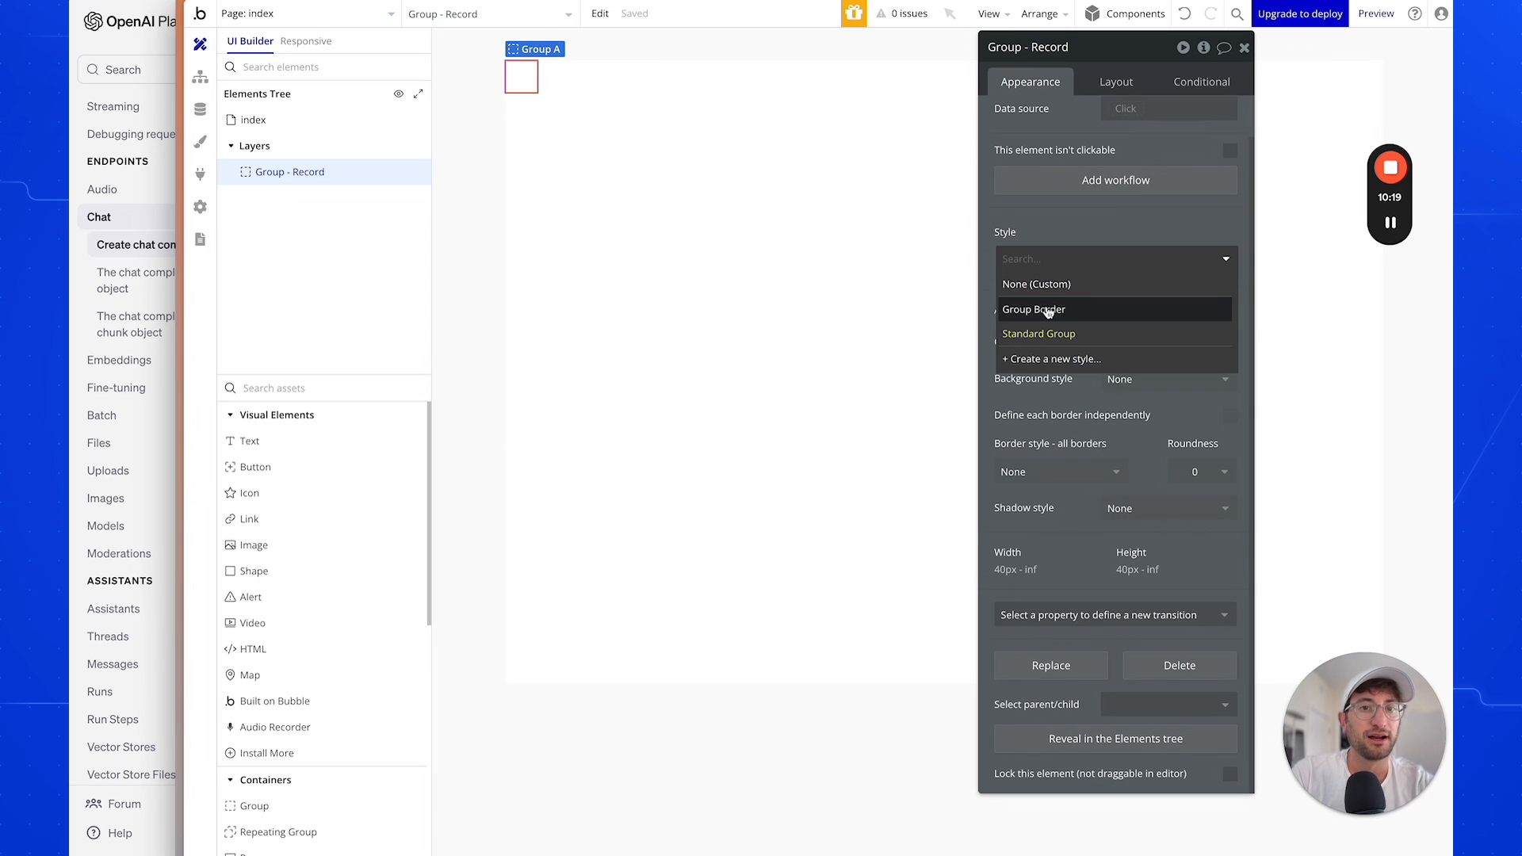
pyautogui.click(1043, 333)
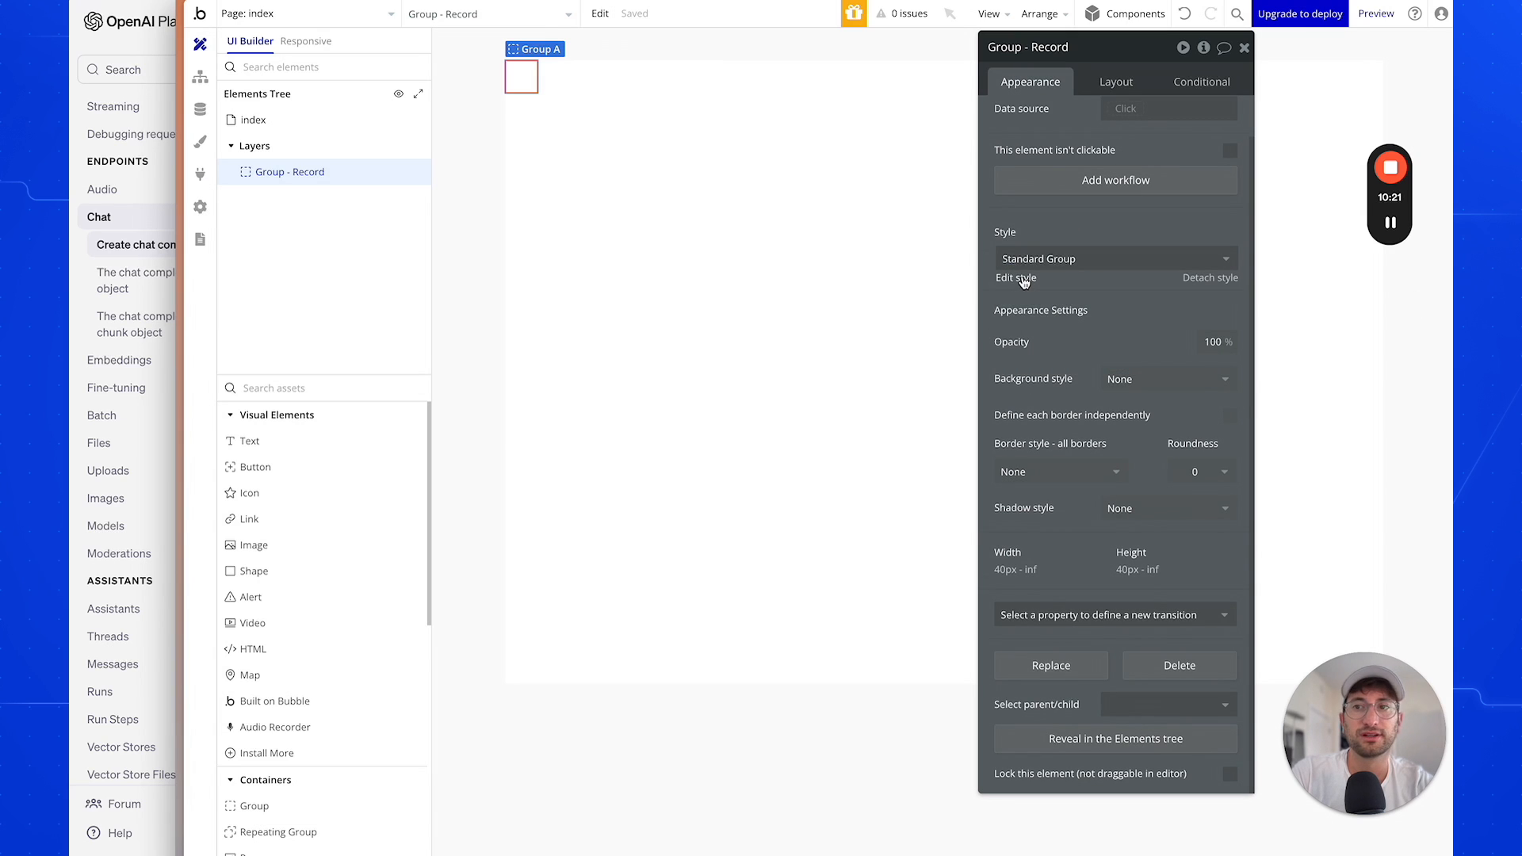
pyautogui.click(1018, 260)
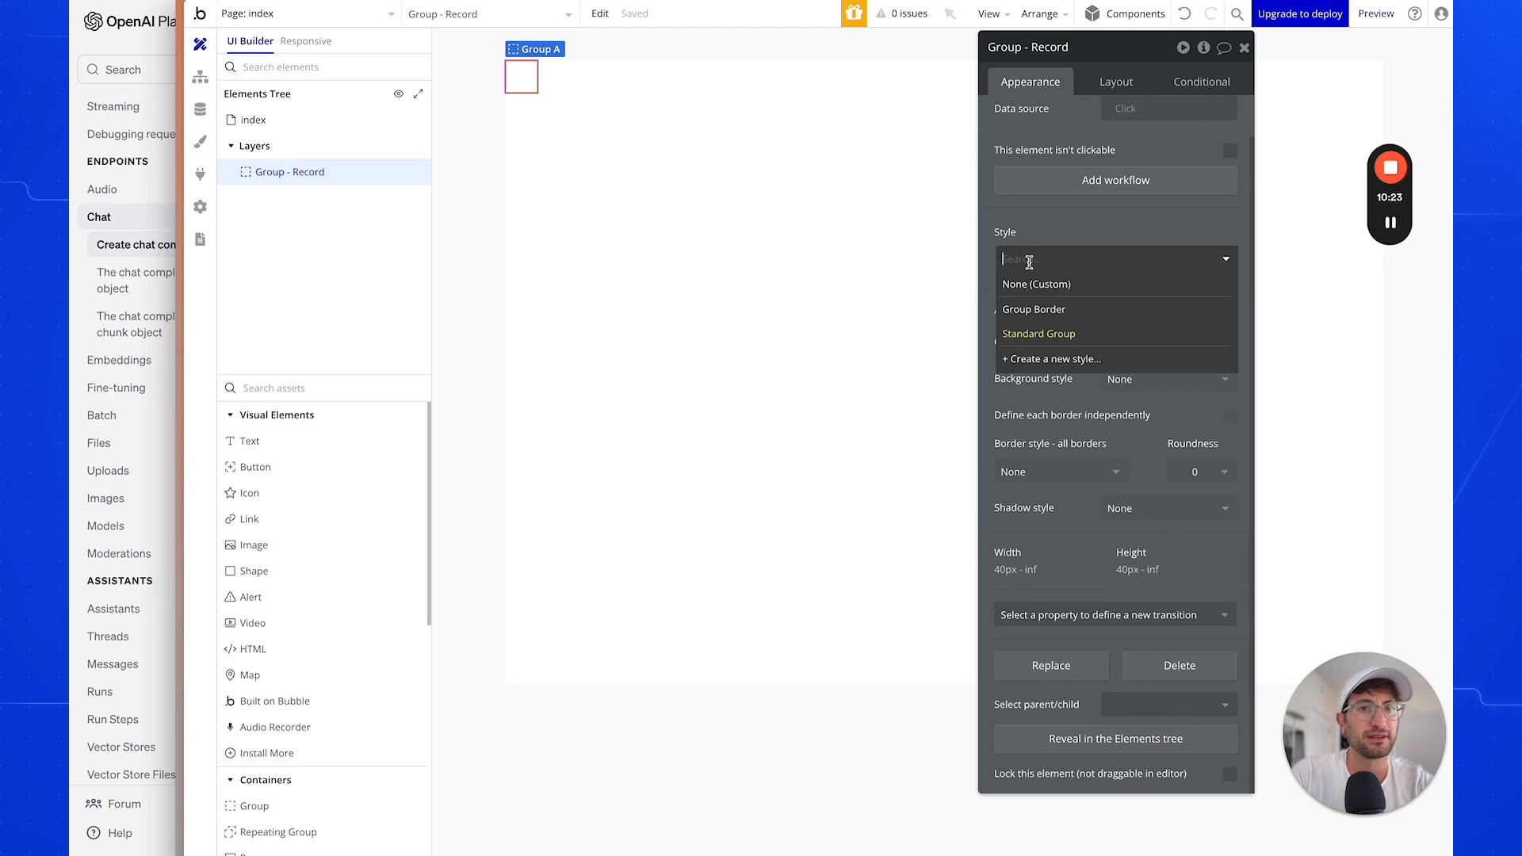
pyautogui.click(1030, 309)
pyautogui.click(723, 190)
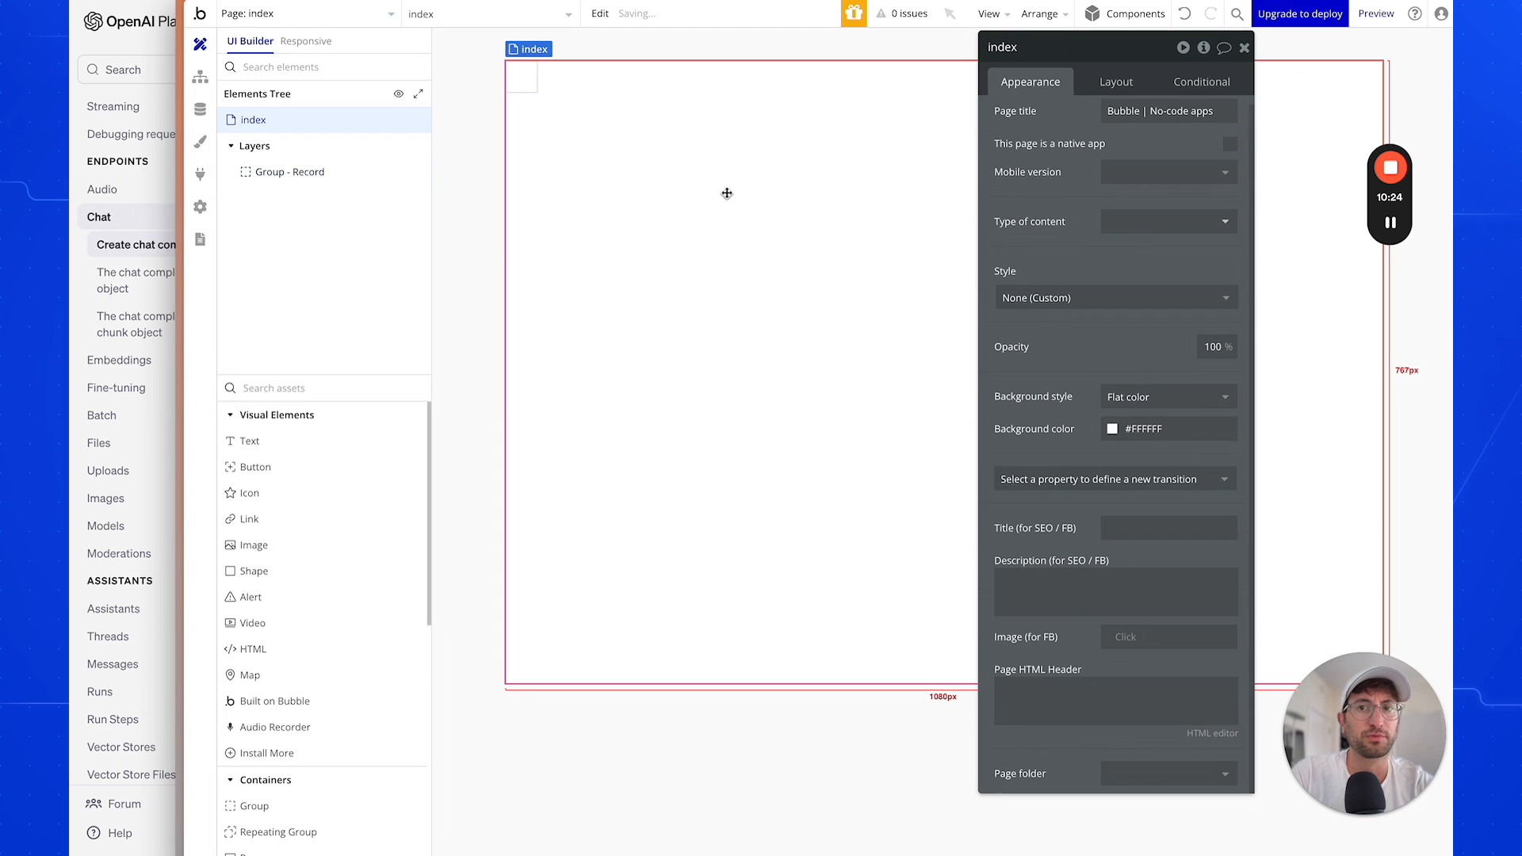
pyautogui.click(527, 83)
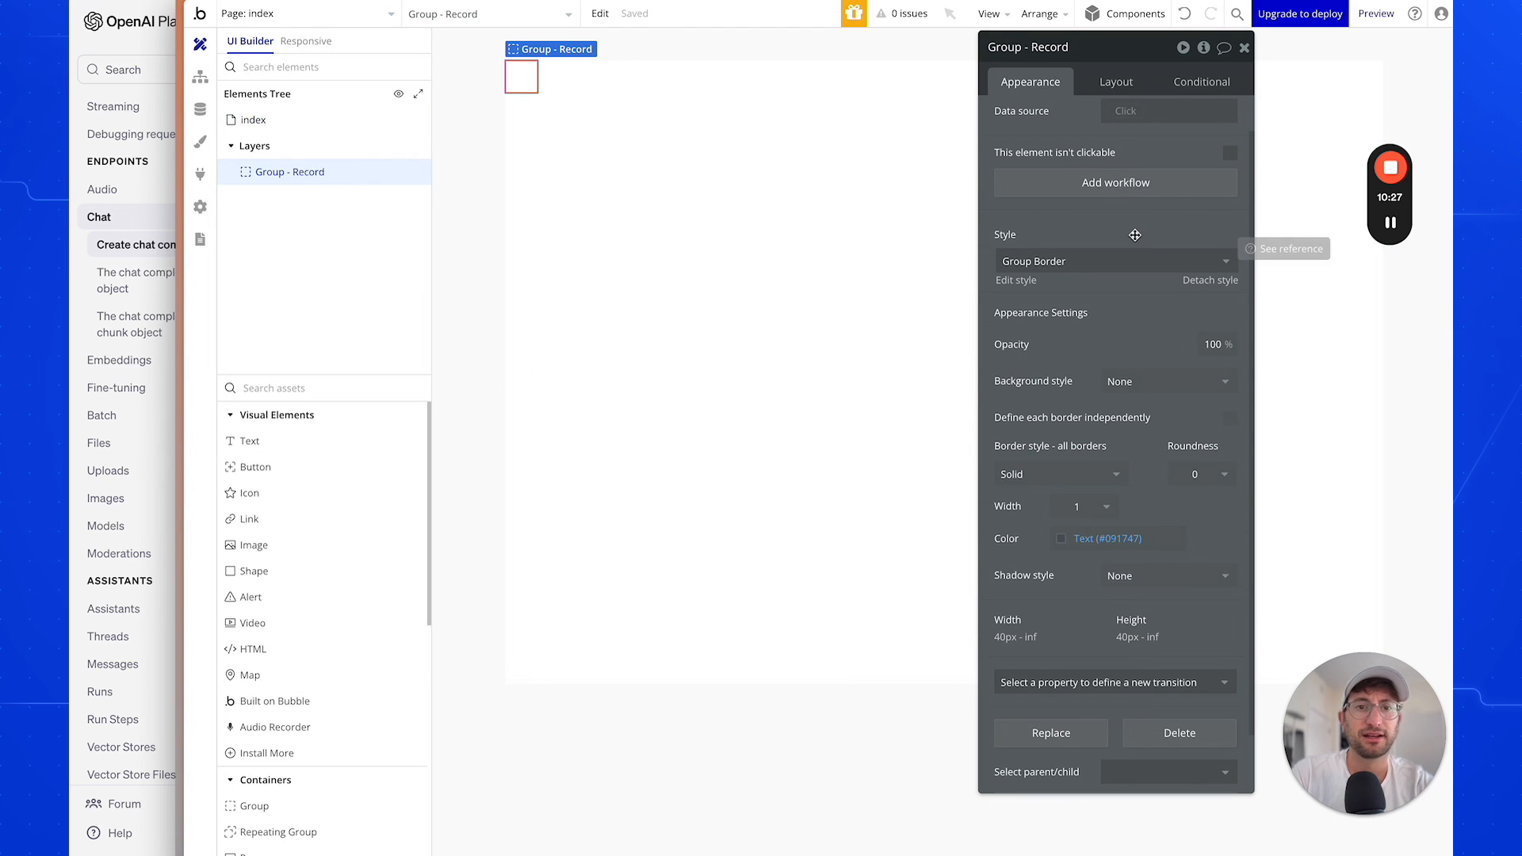
# Find the Button element and place one inside Group - Record.
pyautogui.click(608, 101)
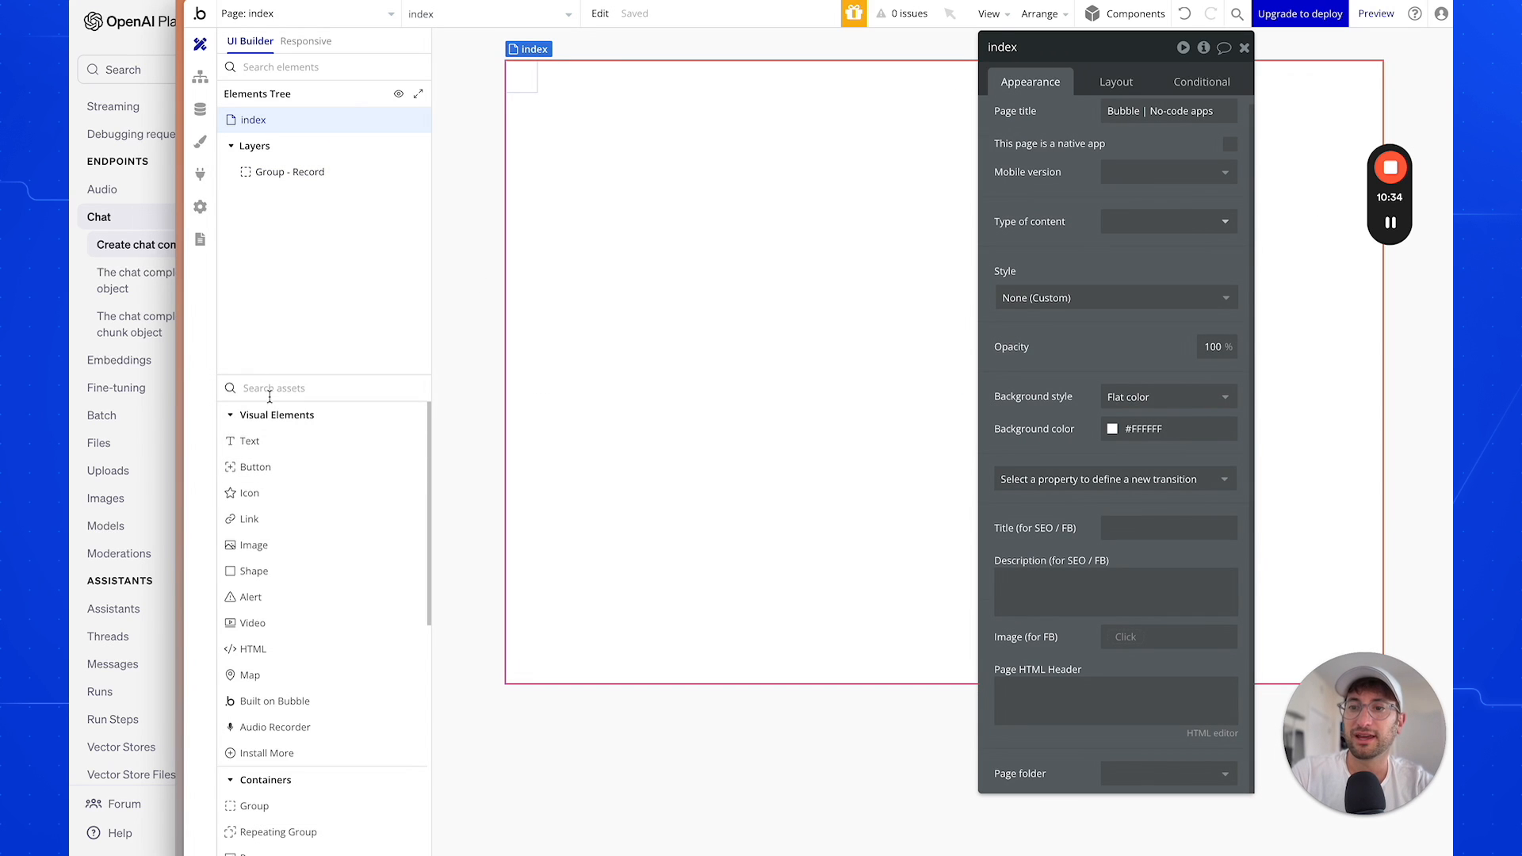
pyautogui.write('butt')
pyautogui.click(255, 440)
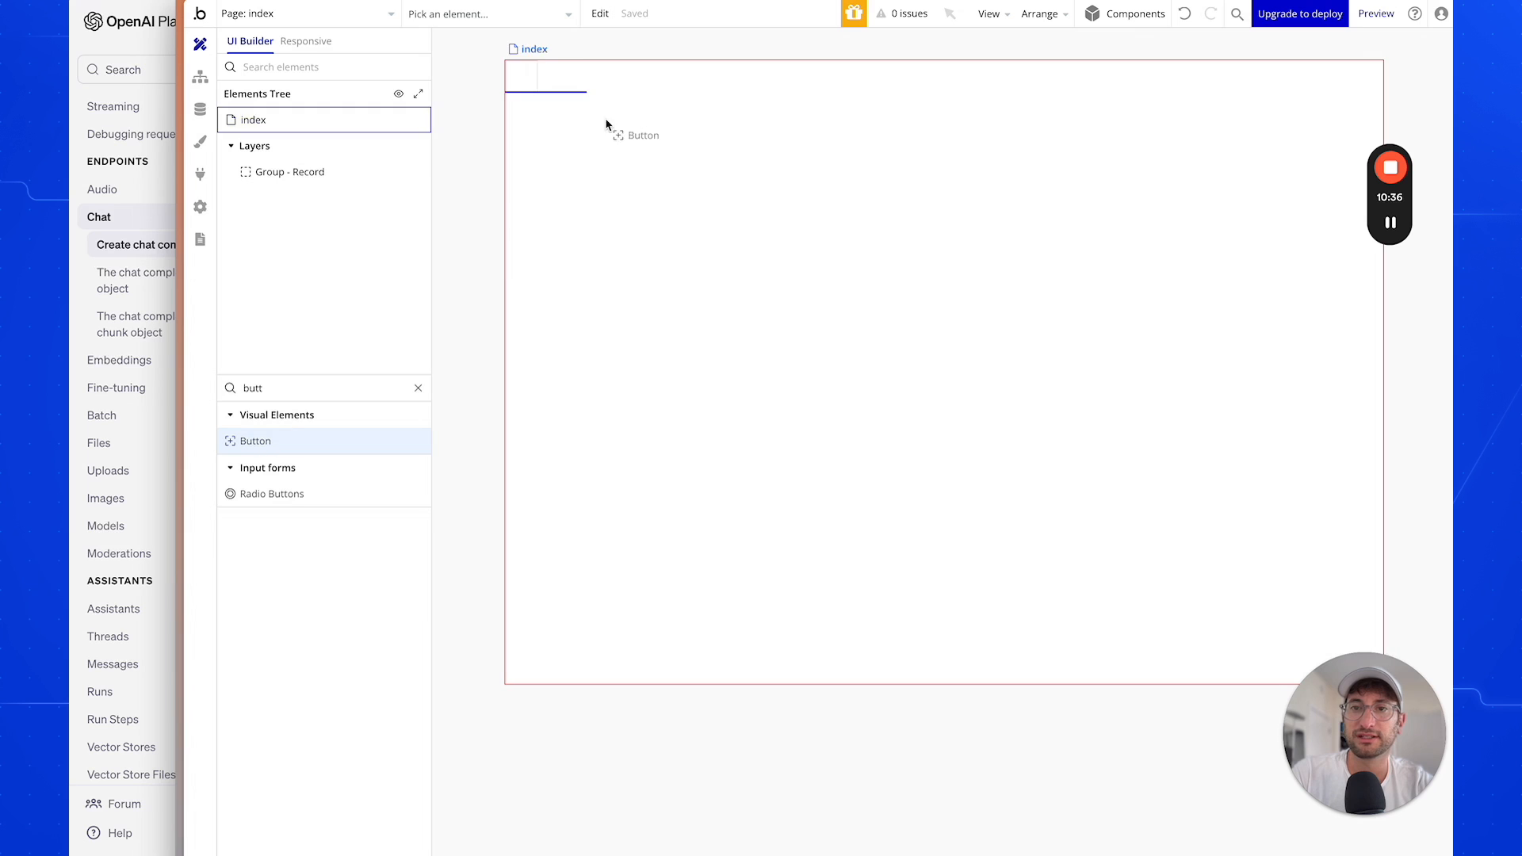
pyautogui.click(521, 80)
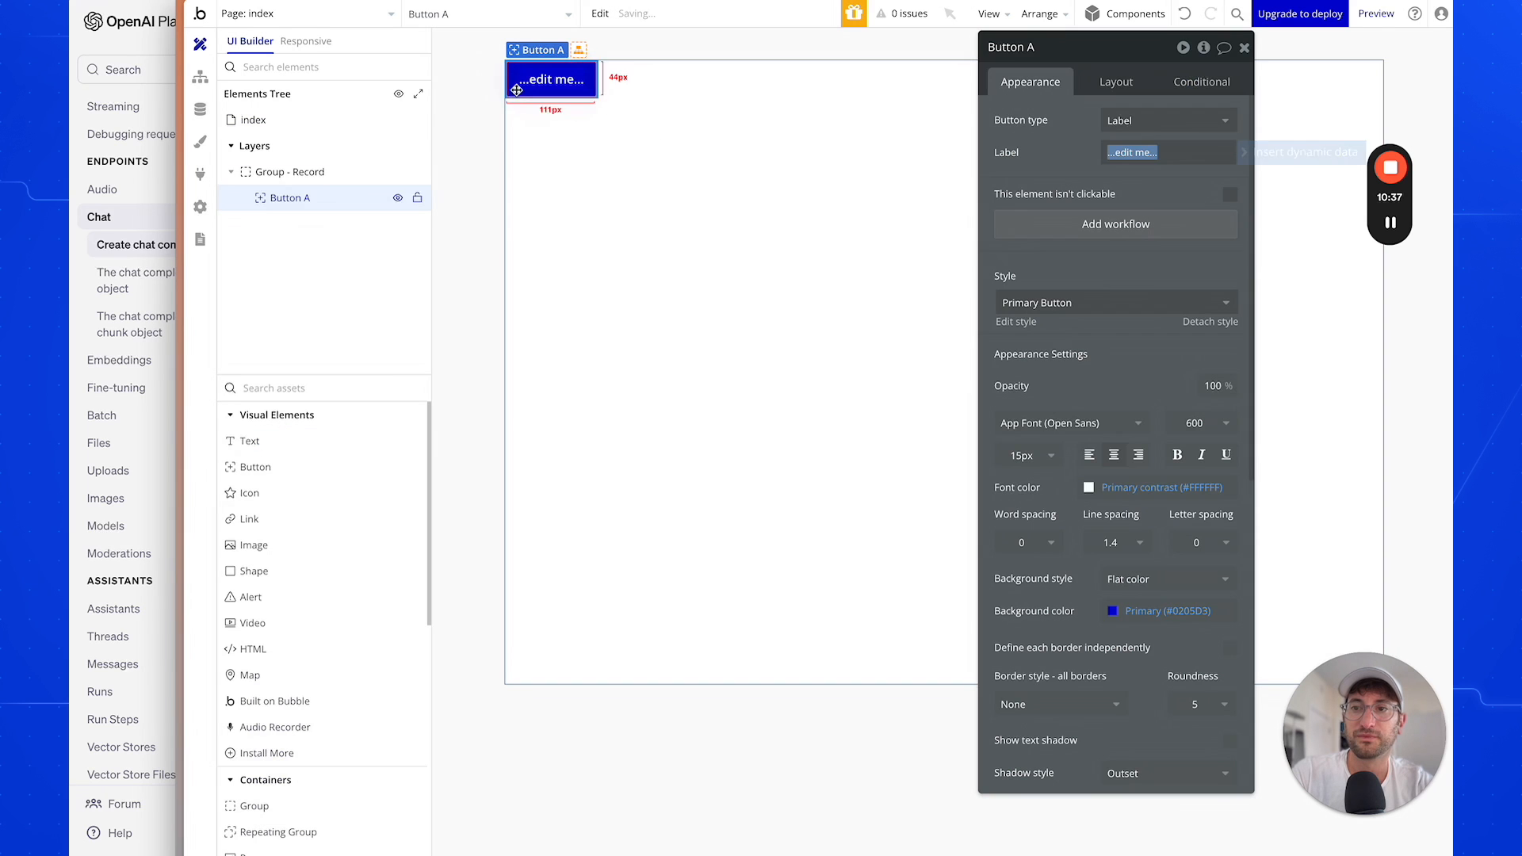
# Set the padding of Group - Record to 20 px on all four sides.
pyautogui.click(262, 176)
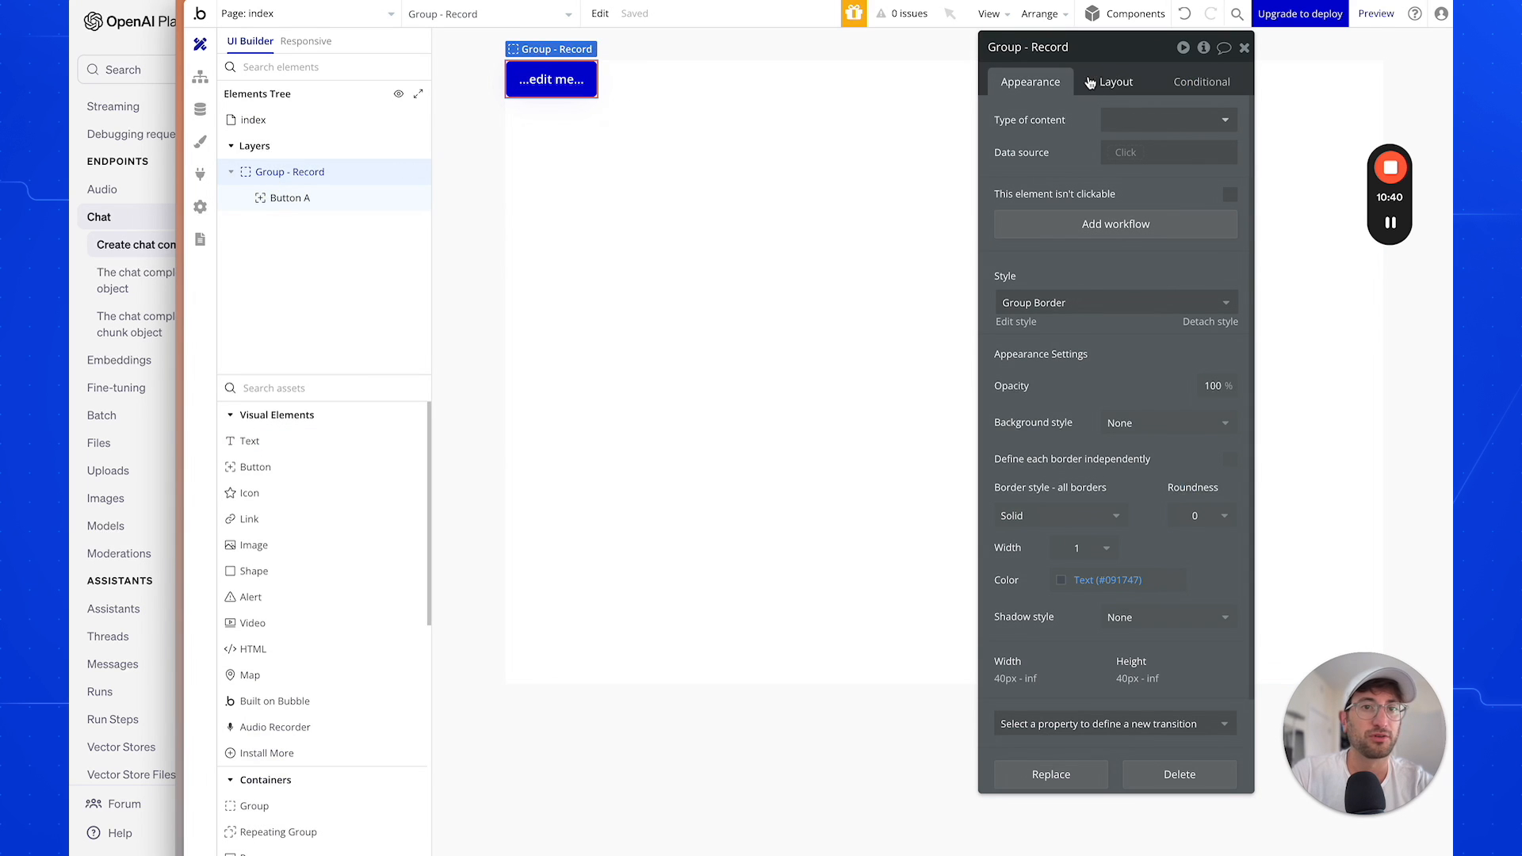
pyautogui.click(1114, 81)
pyautogui.click(1022, 745)
pyautogui.write('20')
pyautogui.press('Tab')
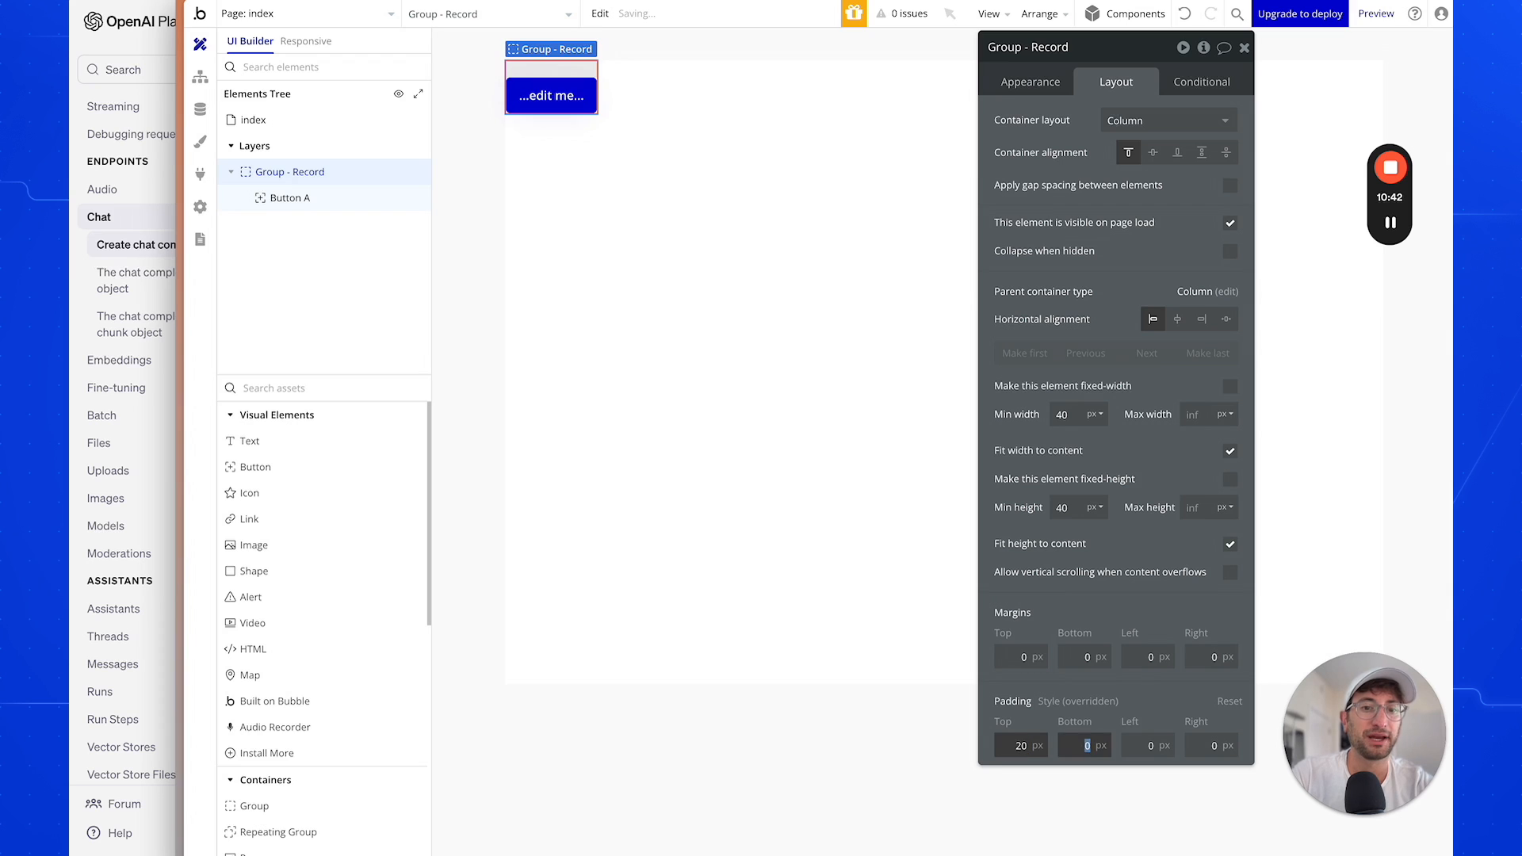
pyautogui.write('20')
pyautogui.press('Tab')
pyautogui.write('20')
pyautogui.press('Tab')
pyautogui.write('20')
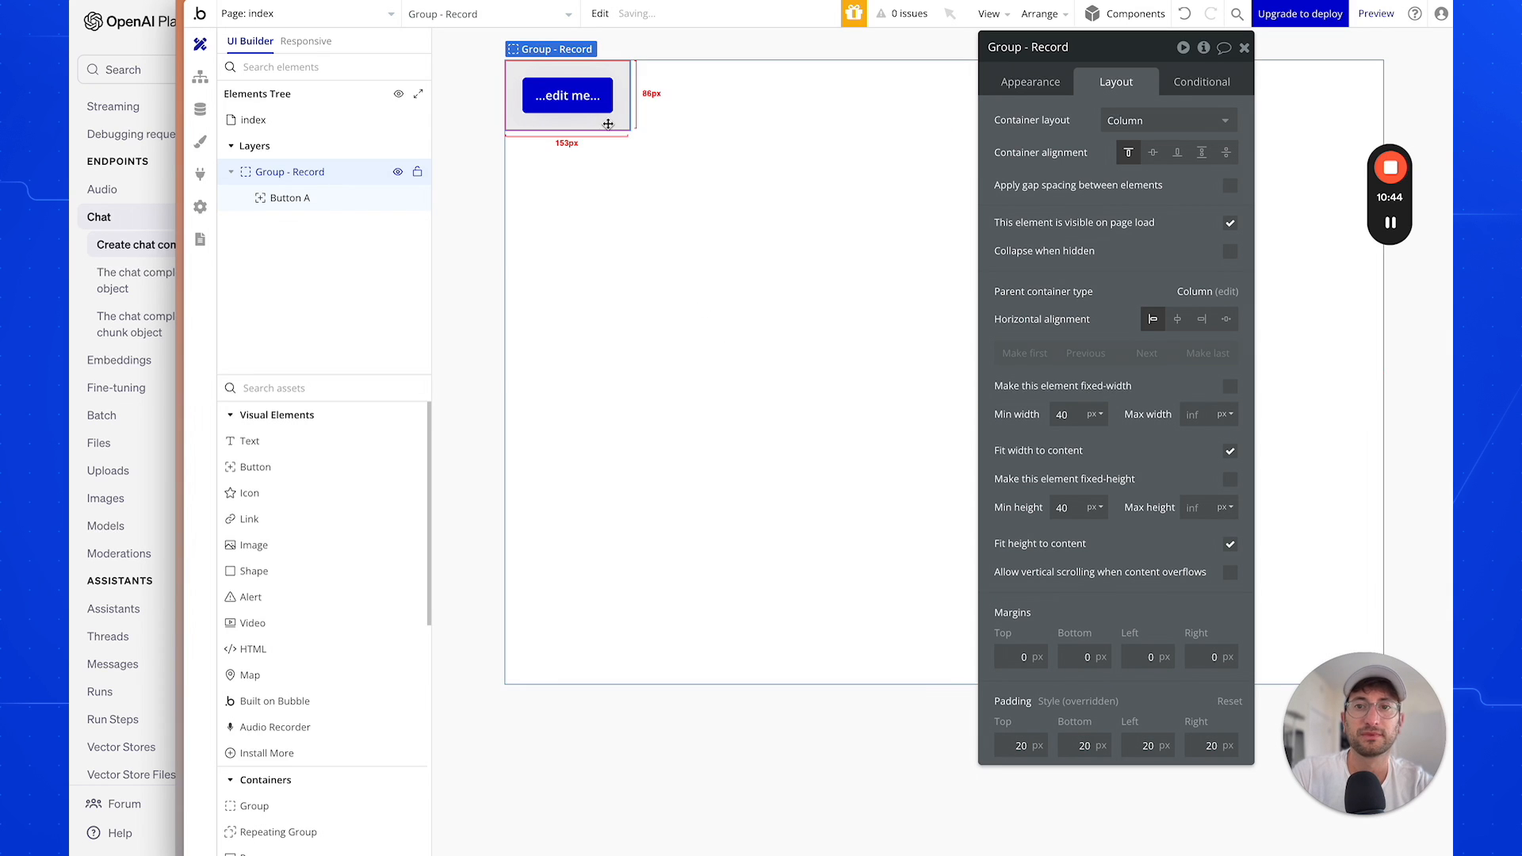
pyautogui.click(631, 107)
# Label the button in Group - Record as Start Recording.
pyautogui.click(584, 98)
pyautogui.click(1029, 82)
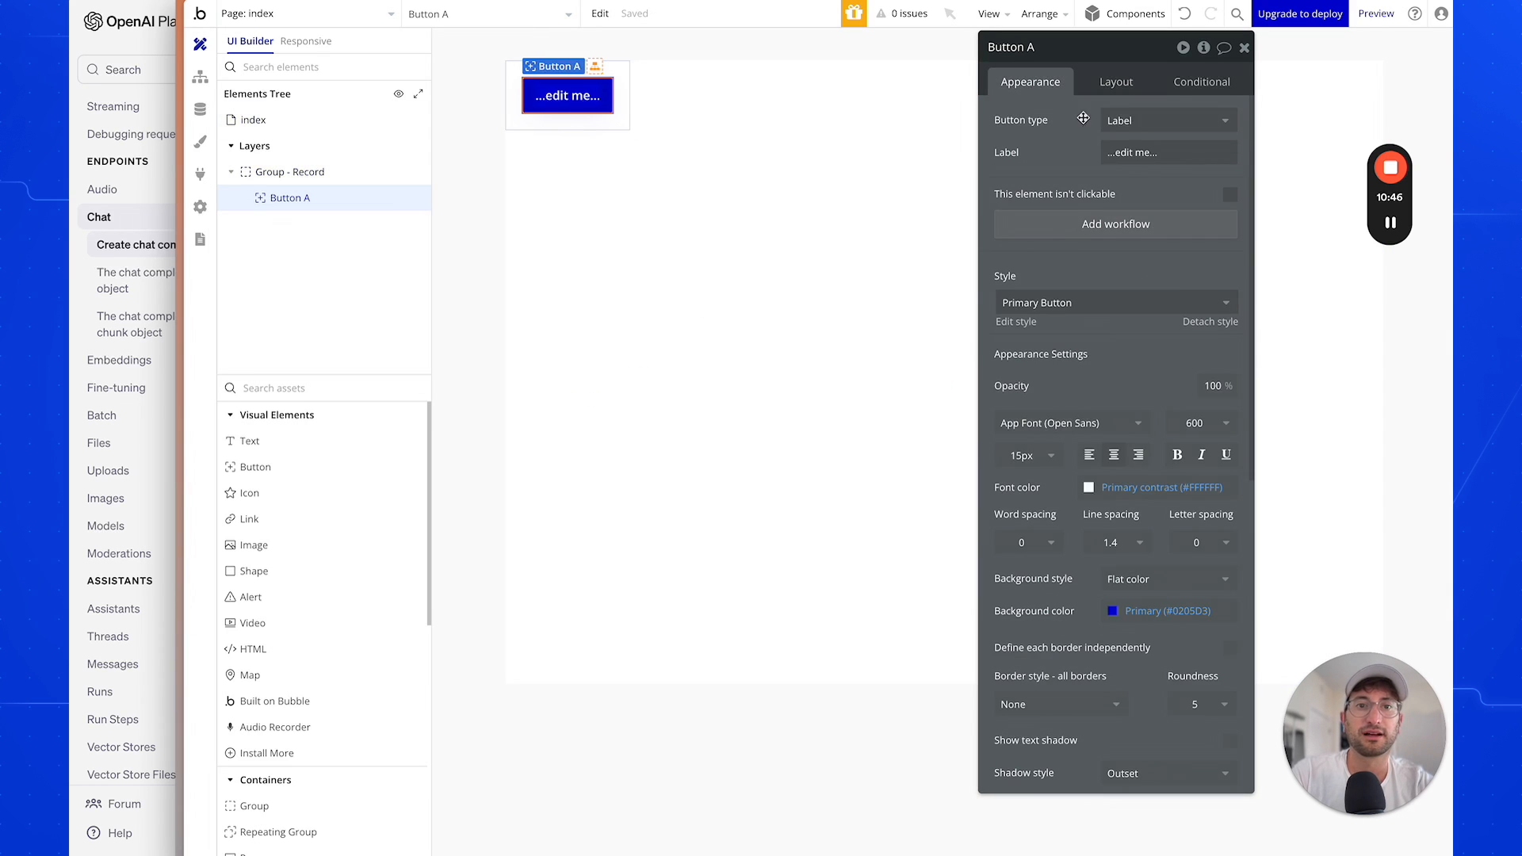
pyautogui.click(1136, 119)
pyautogui.click(1064, 125)
pyautogui.click(1133, 153)
pyautogui.write('Sta')
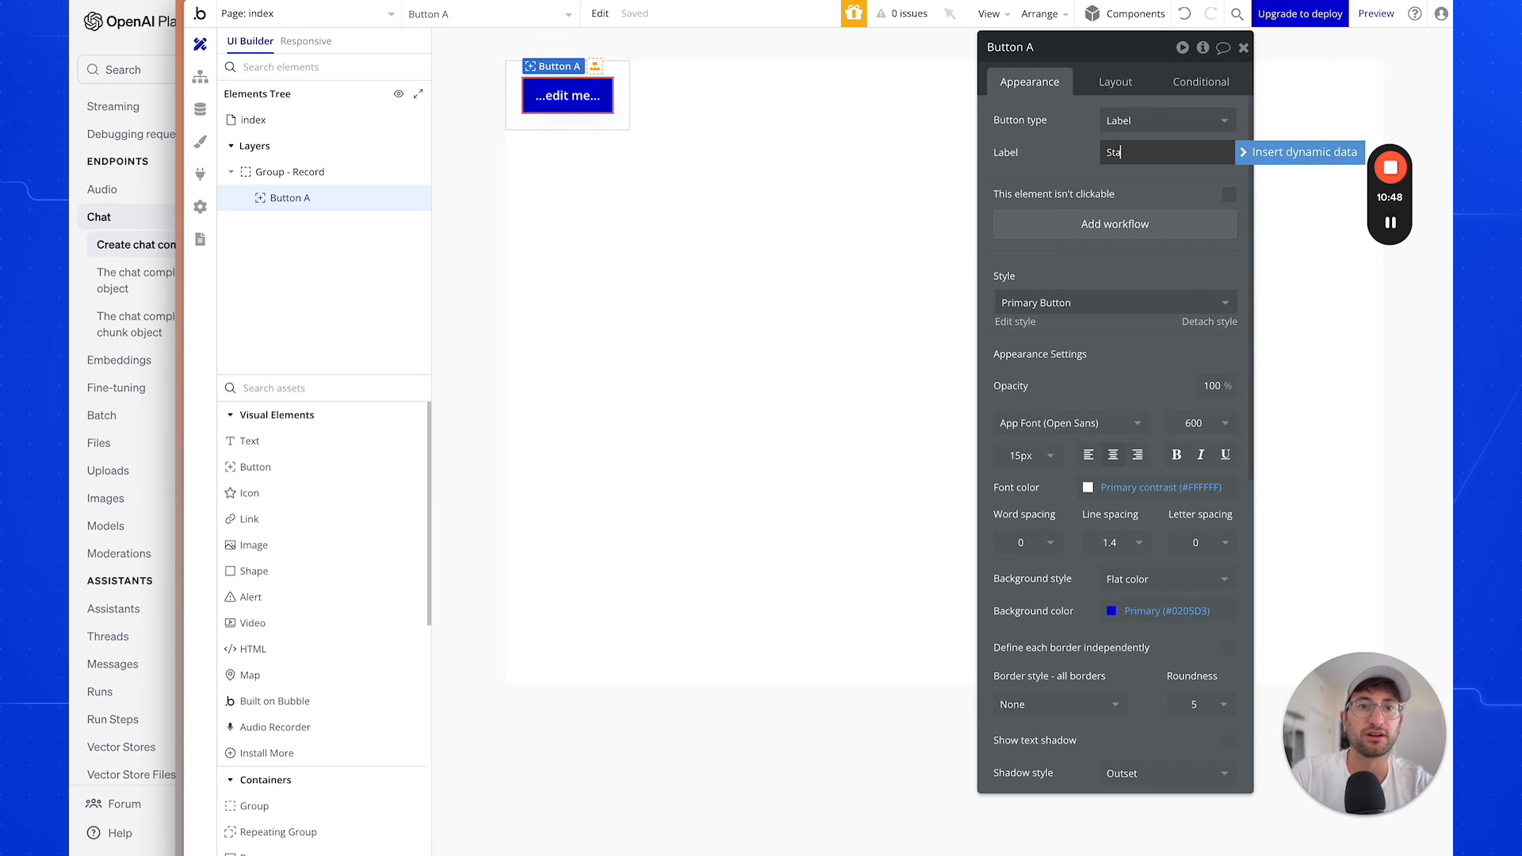
pyautogui.write('rt Recording')
pyautogui.click(644, 111)
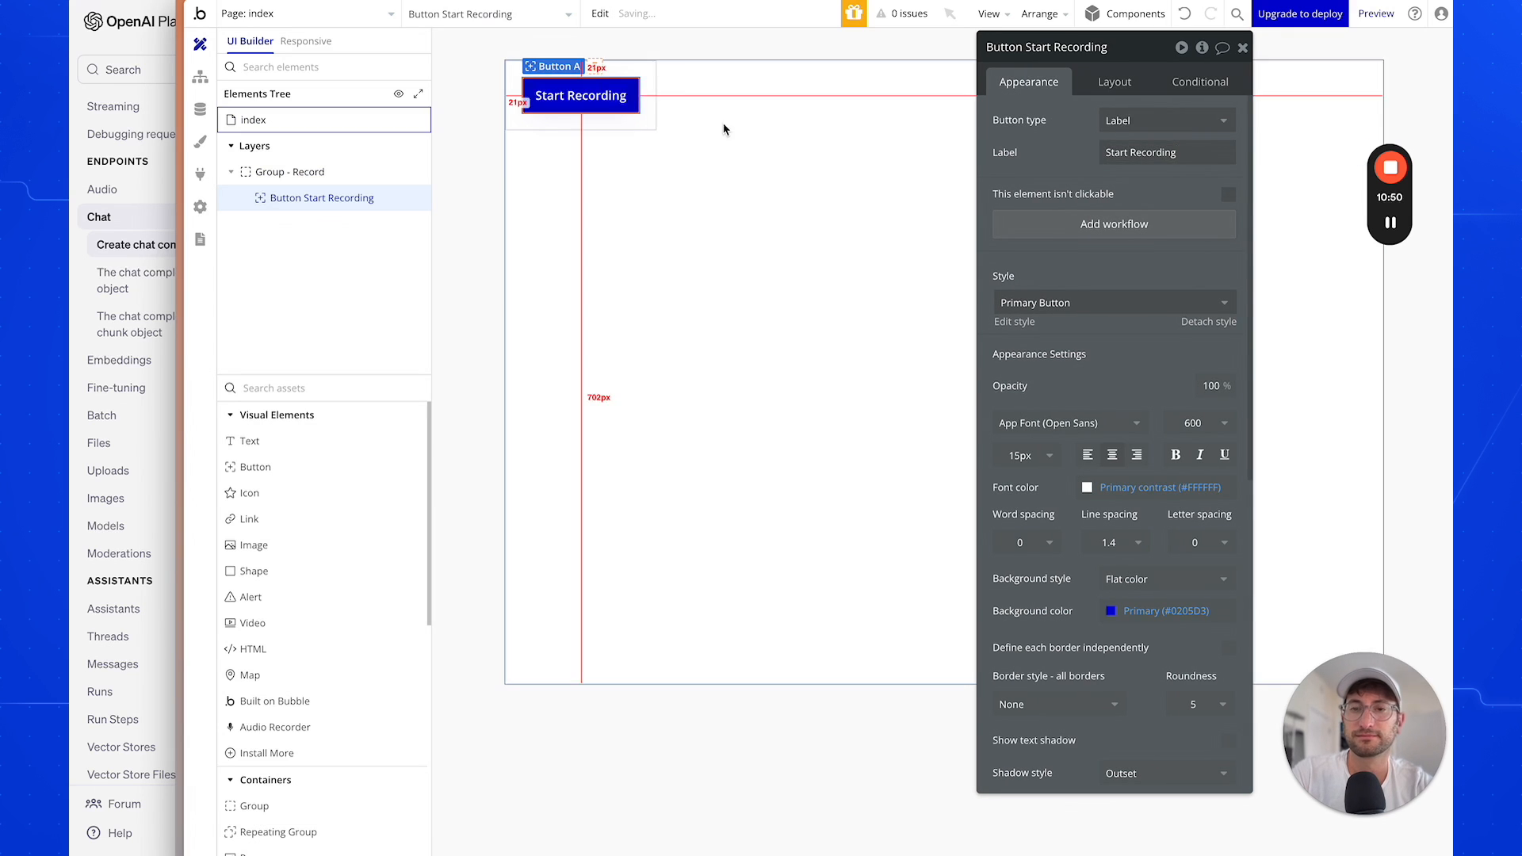
# Add a workflow to the Start Recording button.
pyautogui.click(612, 99)
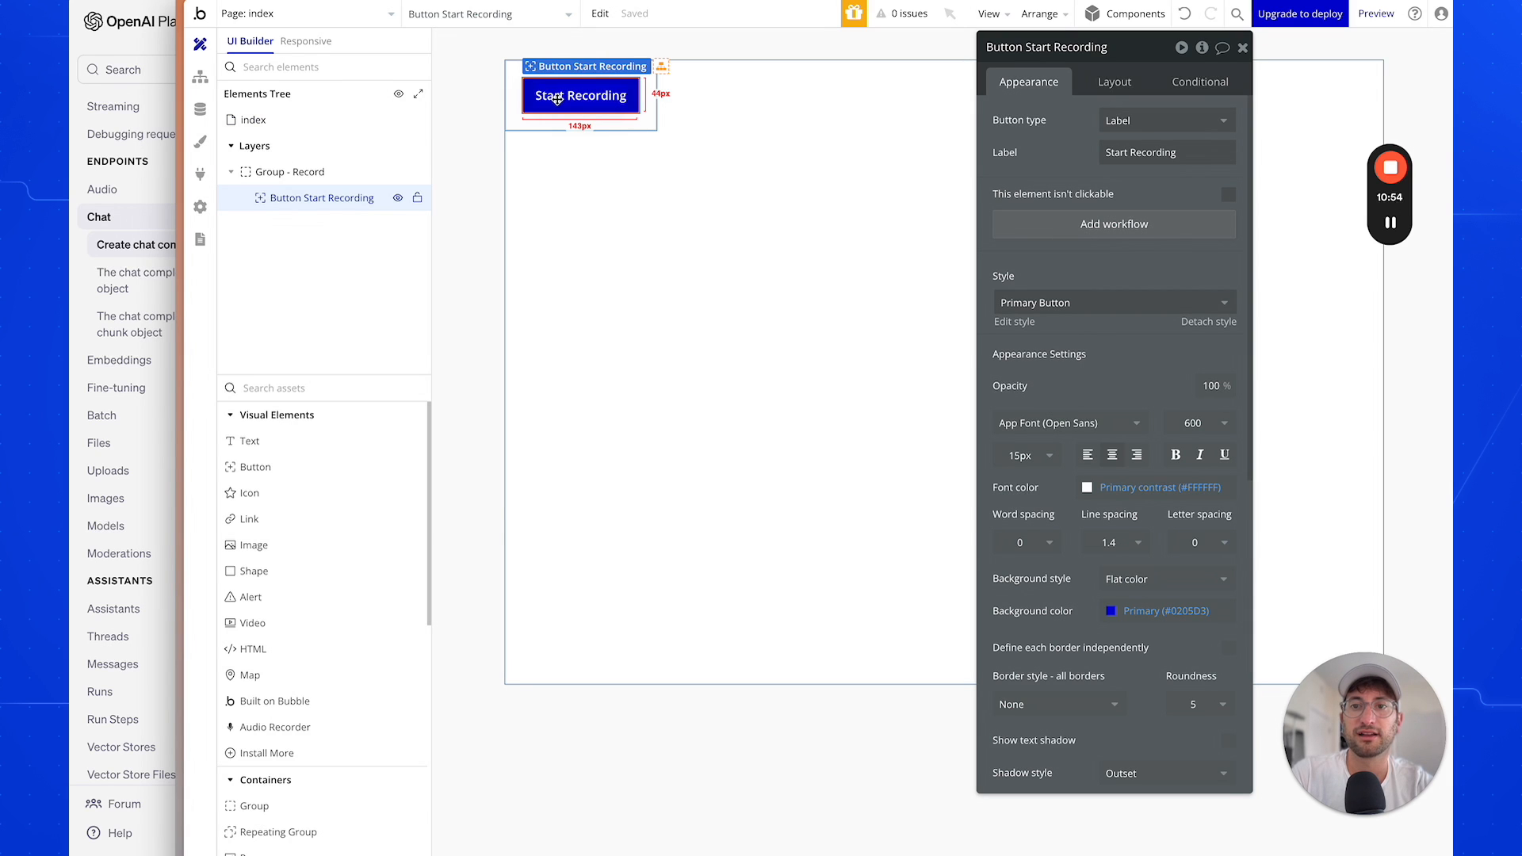
pyautogui.click(1076, 230)
# Search the actions available for the Start Recording workflow for a record action.
pyautogui.click(371, 232)
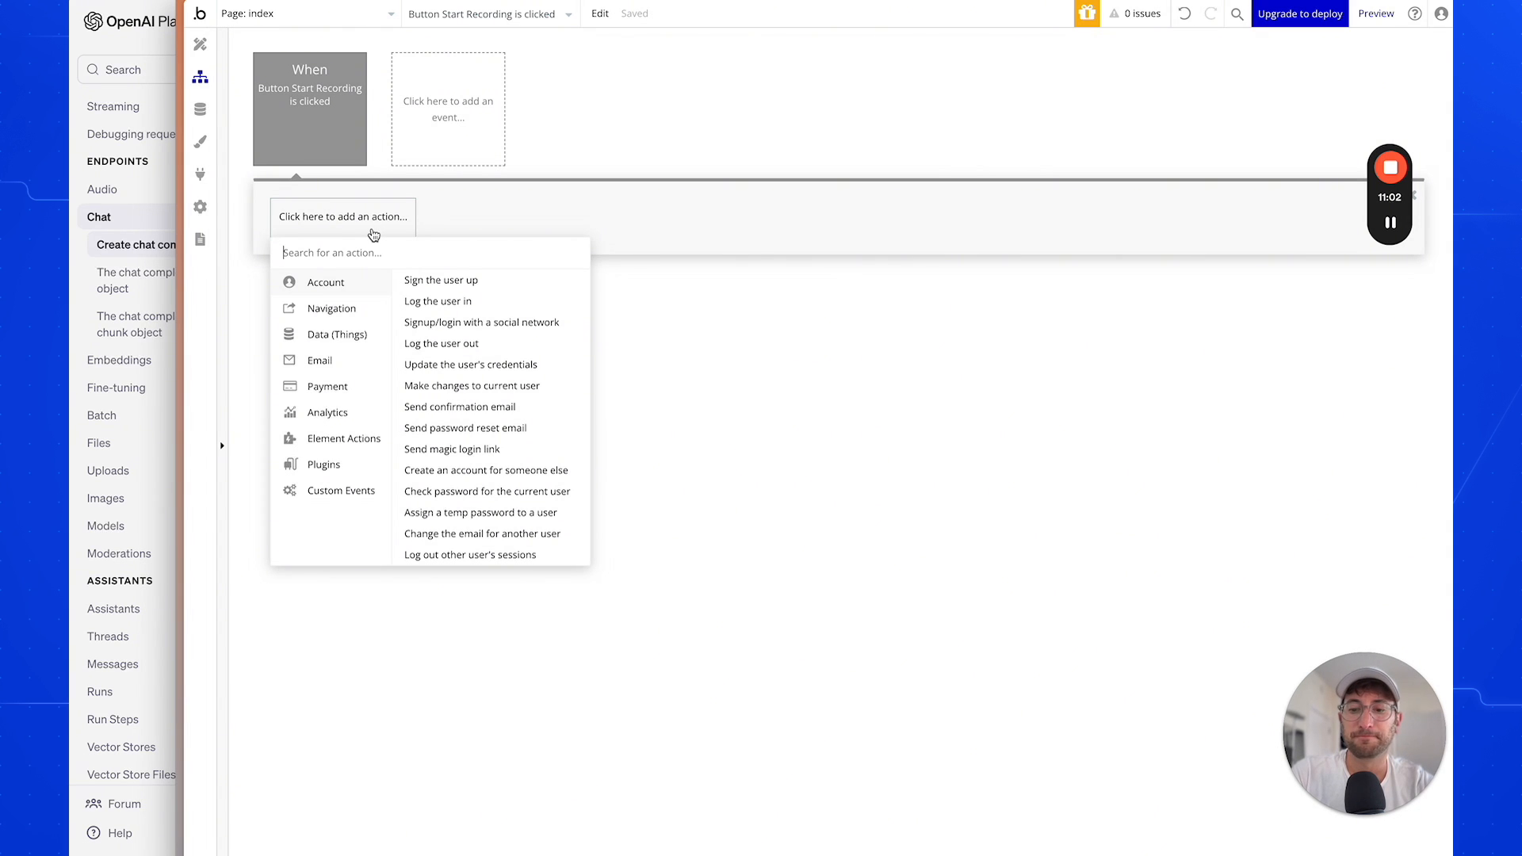
pyautogui.write('record')
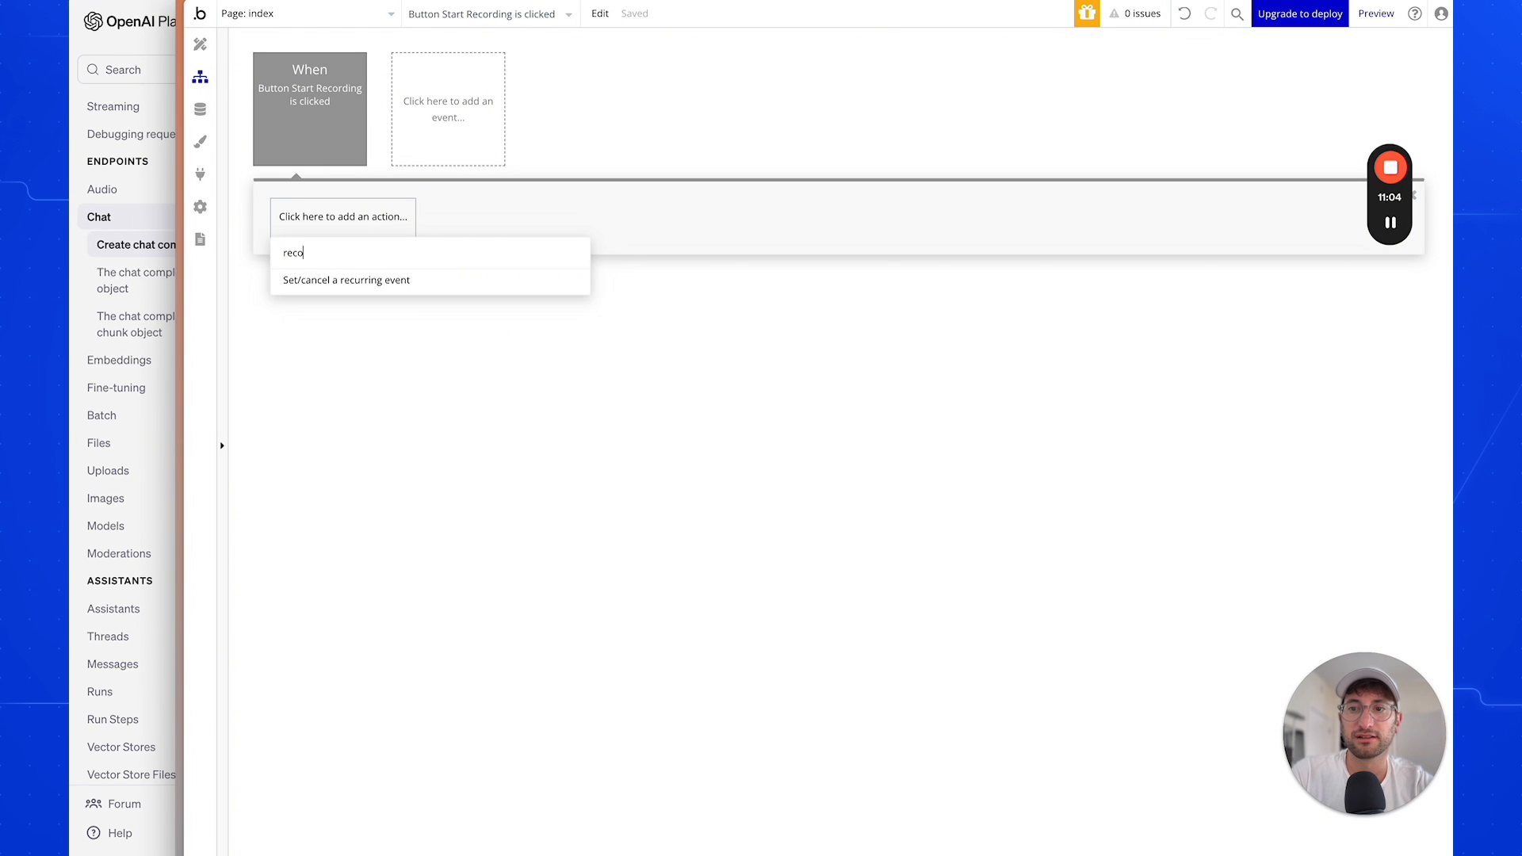
pyautogui.press('BackSpace')
pyautogui.press('BackSpace')
pyautogui.press('BackSpace')
pyautogui.press('BackSpace')
pyautogui.press('BackSpace')
pyautogui.press('BackSpace')
pyautogui.write('set')
pyautogui.press('BackSpace')
pyautogui.press('BackSpace')
pyautogui.press('BackSpace')
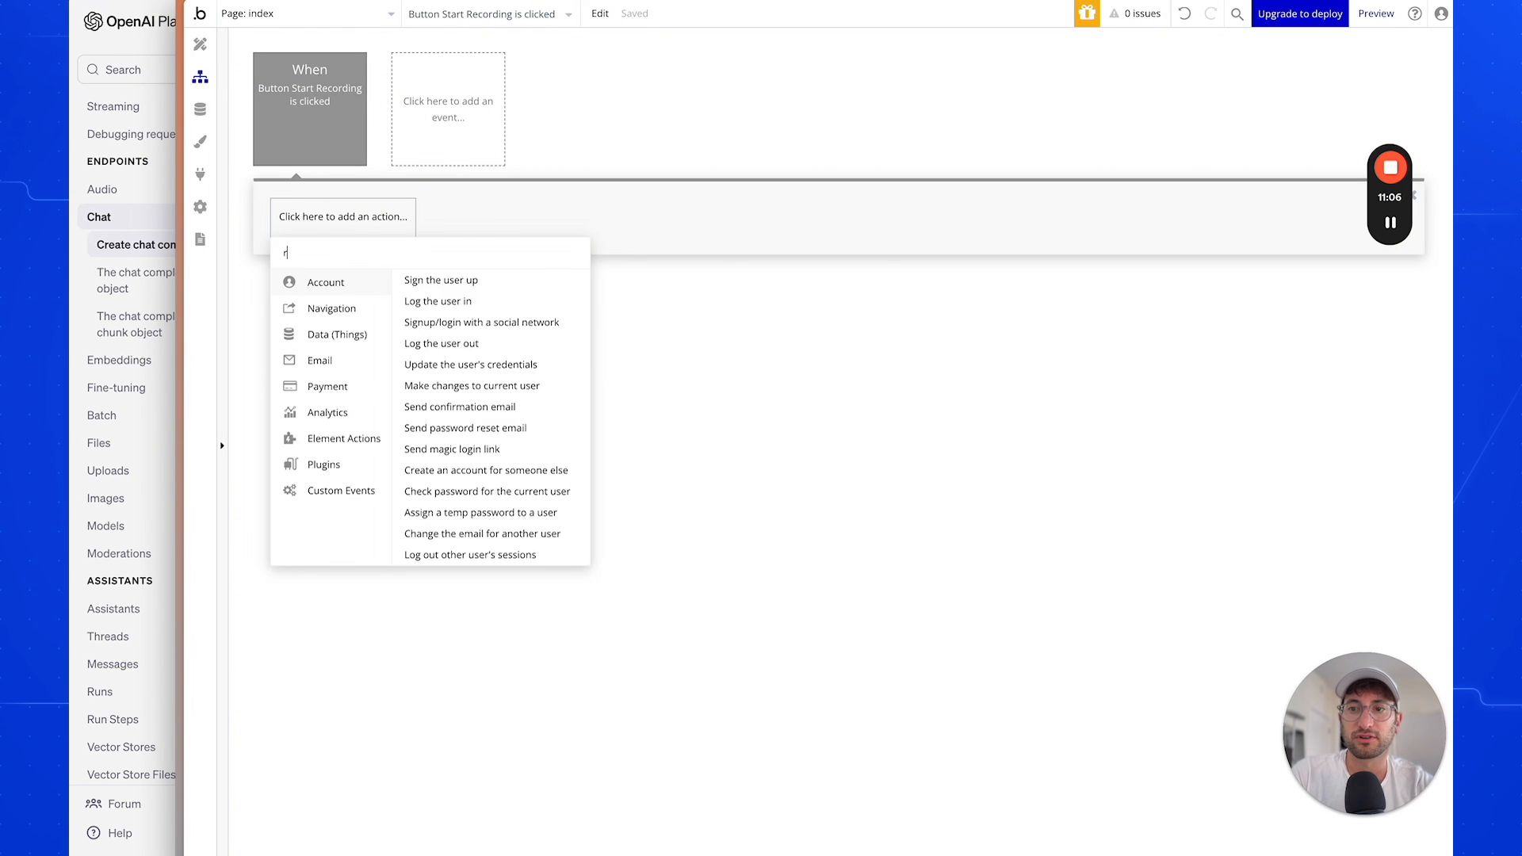
pyautogui.write('record')
# Return to the page design and place an Audio Recorder element on the index page.
pyautogui.click(199, 44)
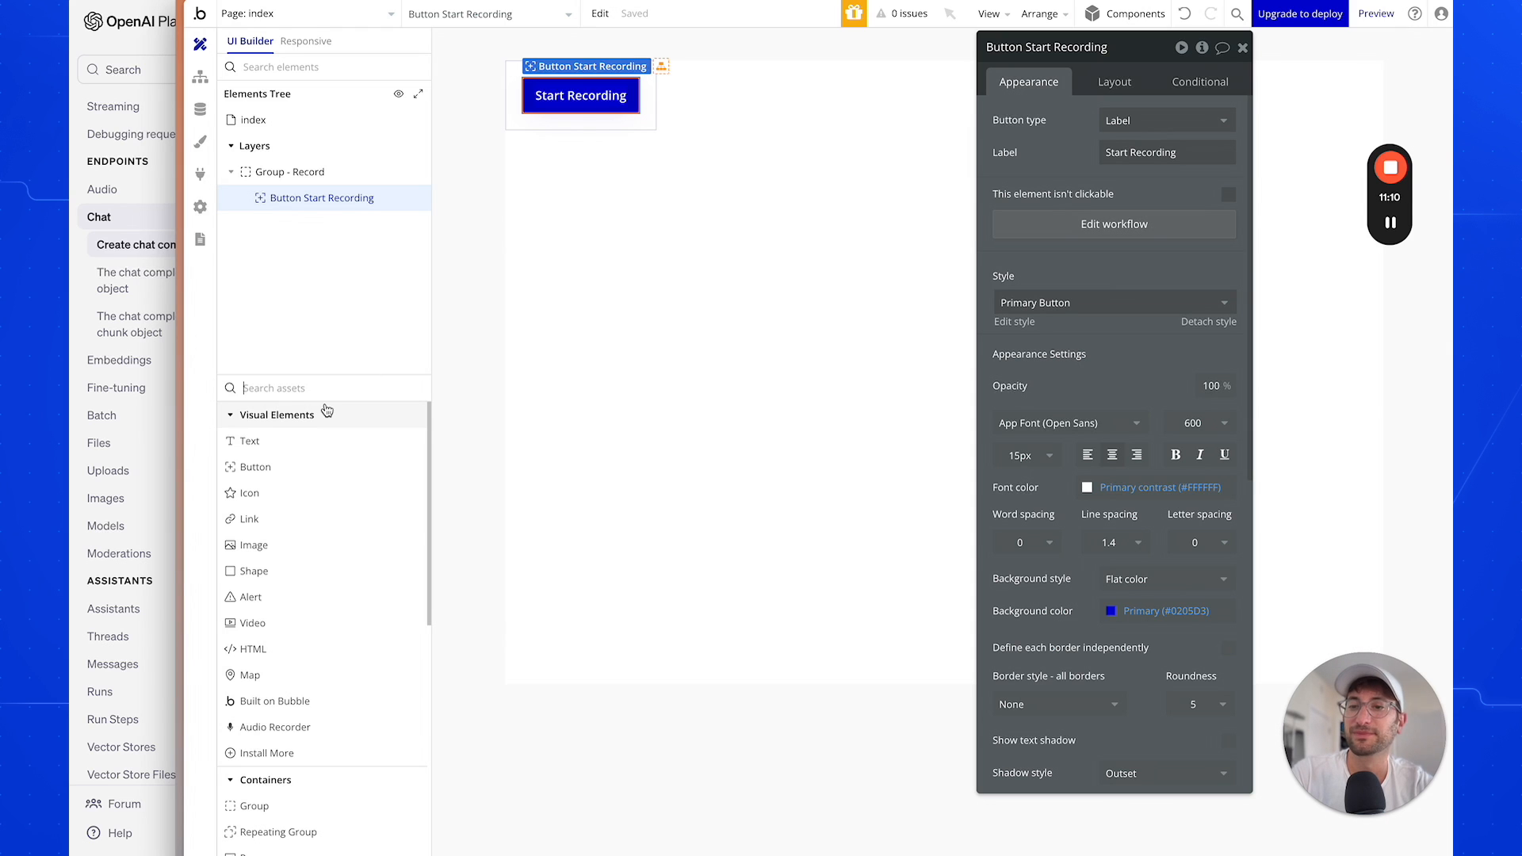
pyautogui.click(275, 726)
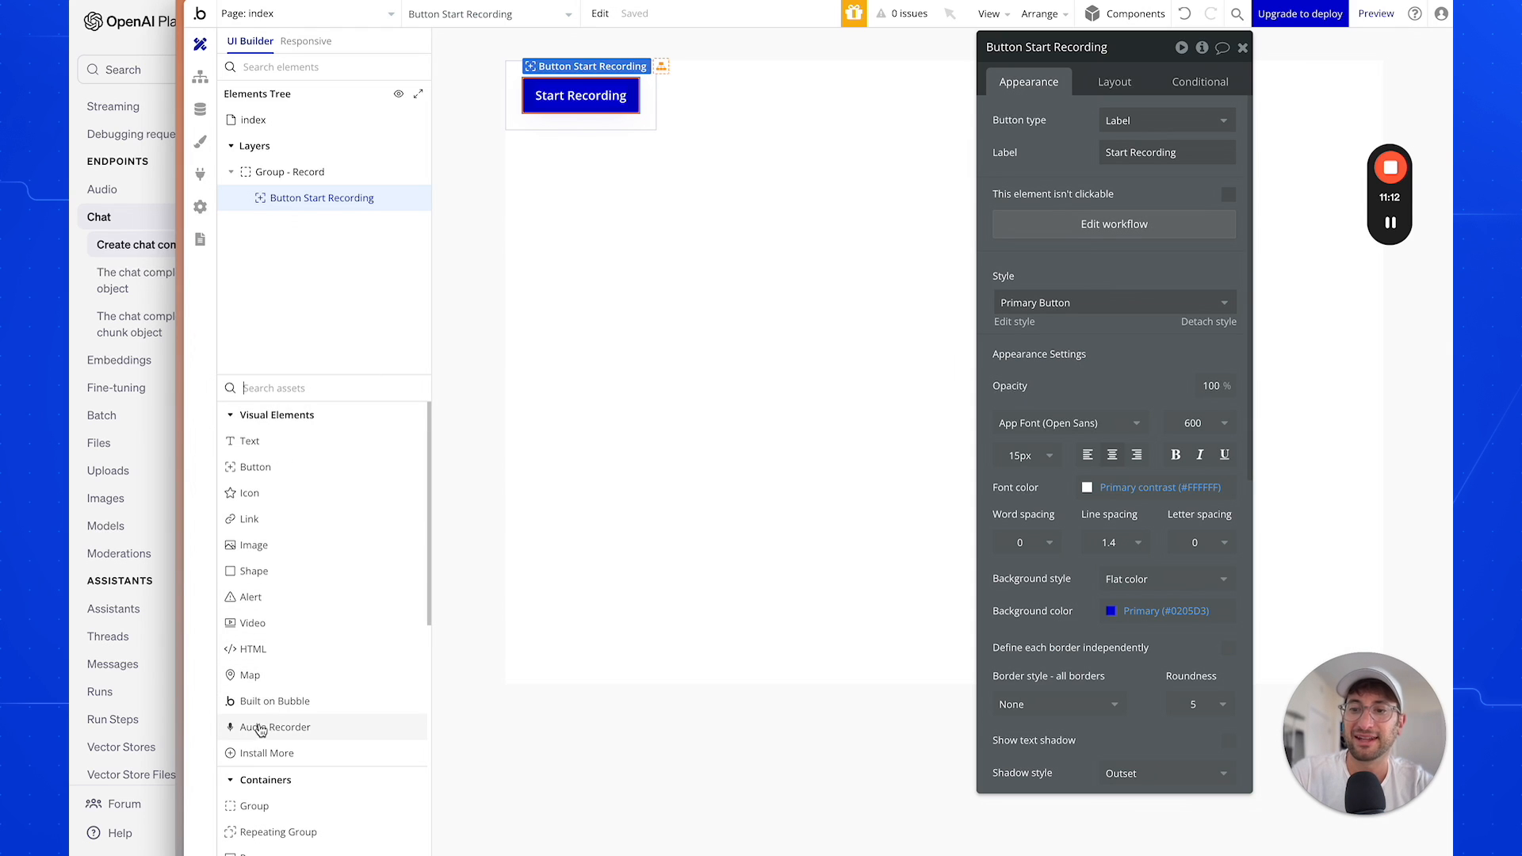
pyautogui.click(731, 339)
pyautogui.click(381, 121)
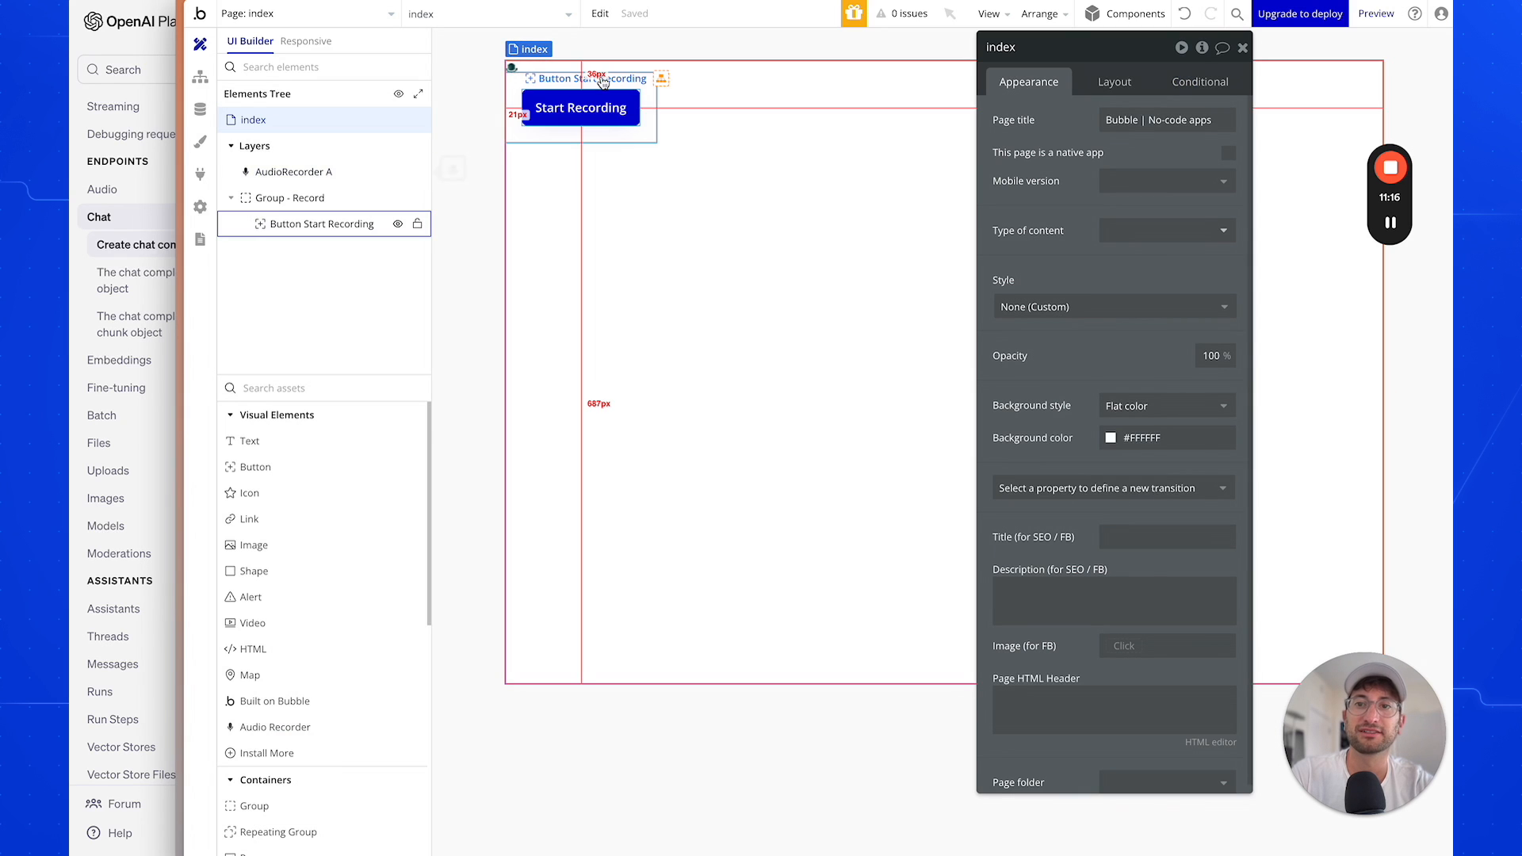
# Add the Start a Audio Recorder action to the Start Recording button's workflow.
pyautogui.click(535, 99)
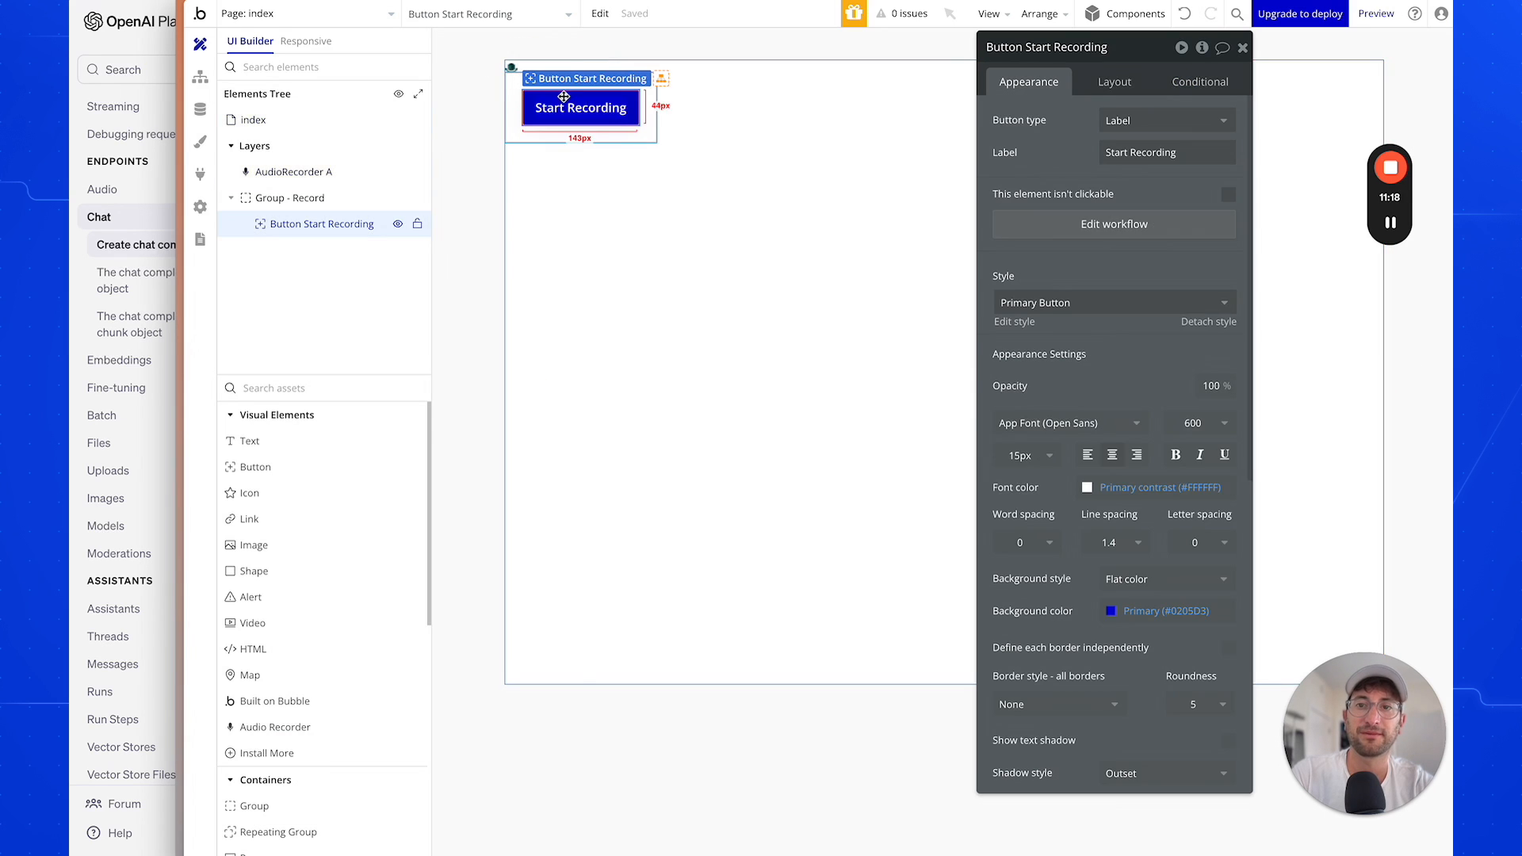
pyautogui.click(1076, 232)
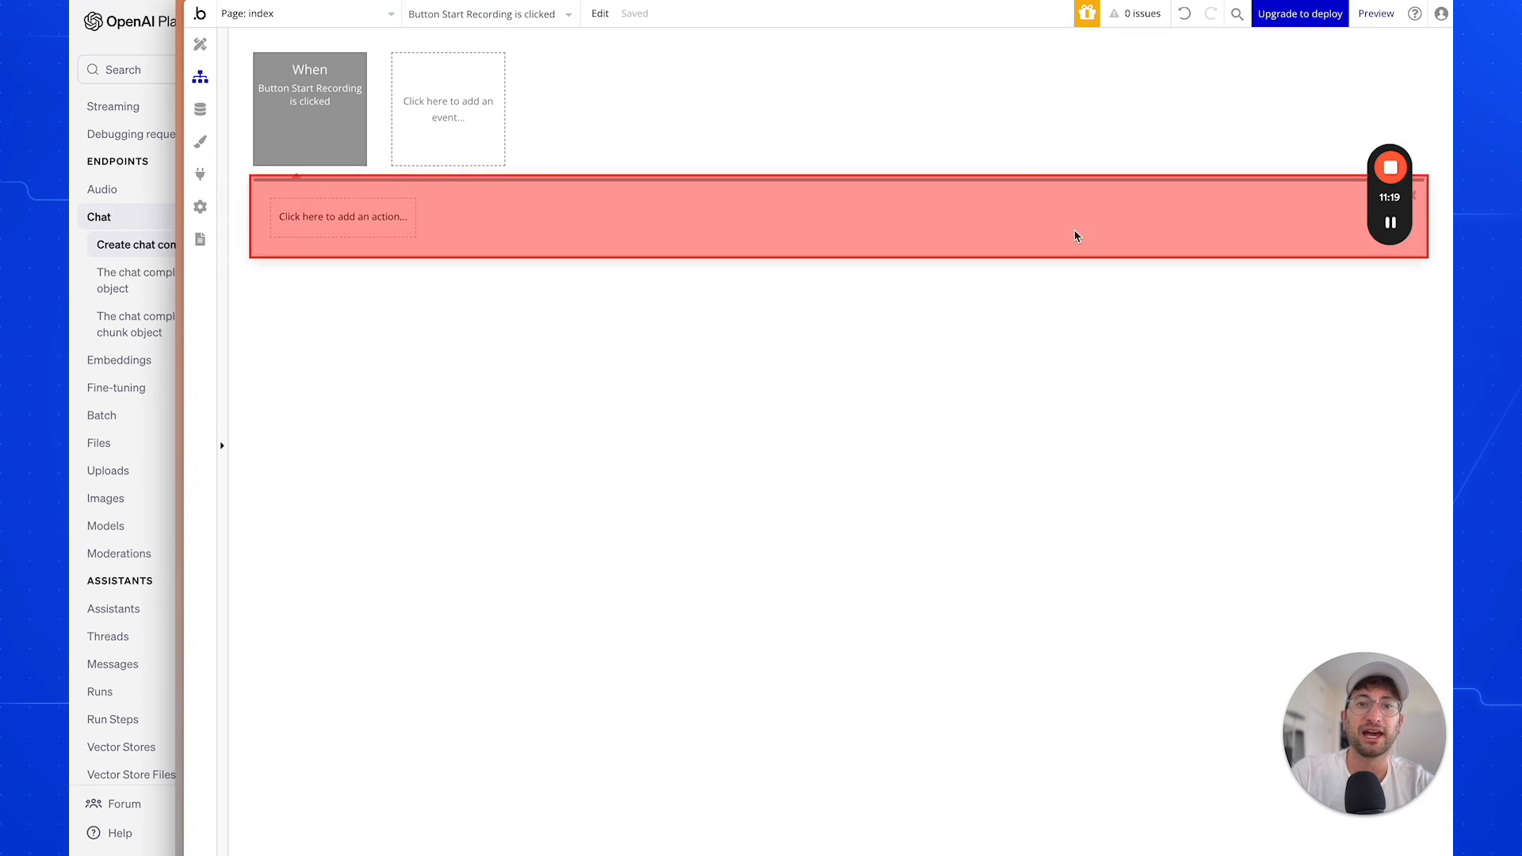
pyautogui.click(383, 226)
pyautogui.write('start')
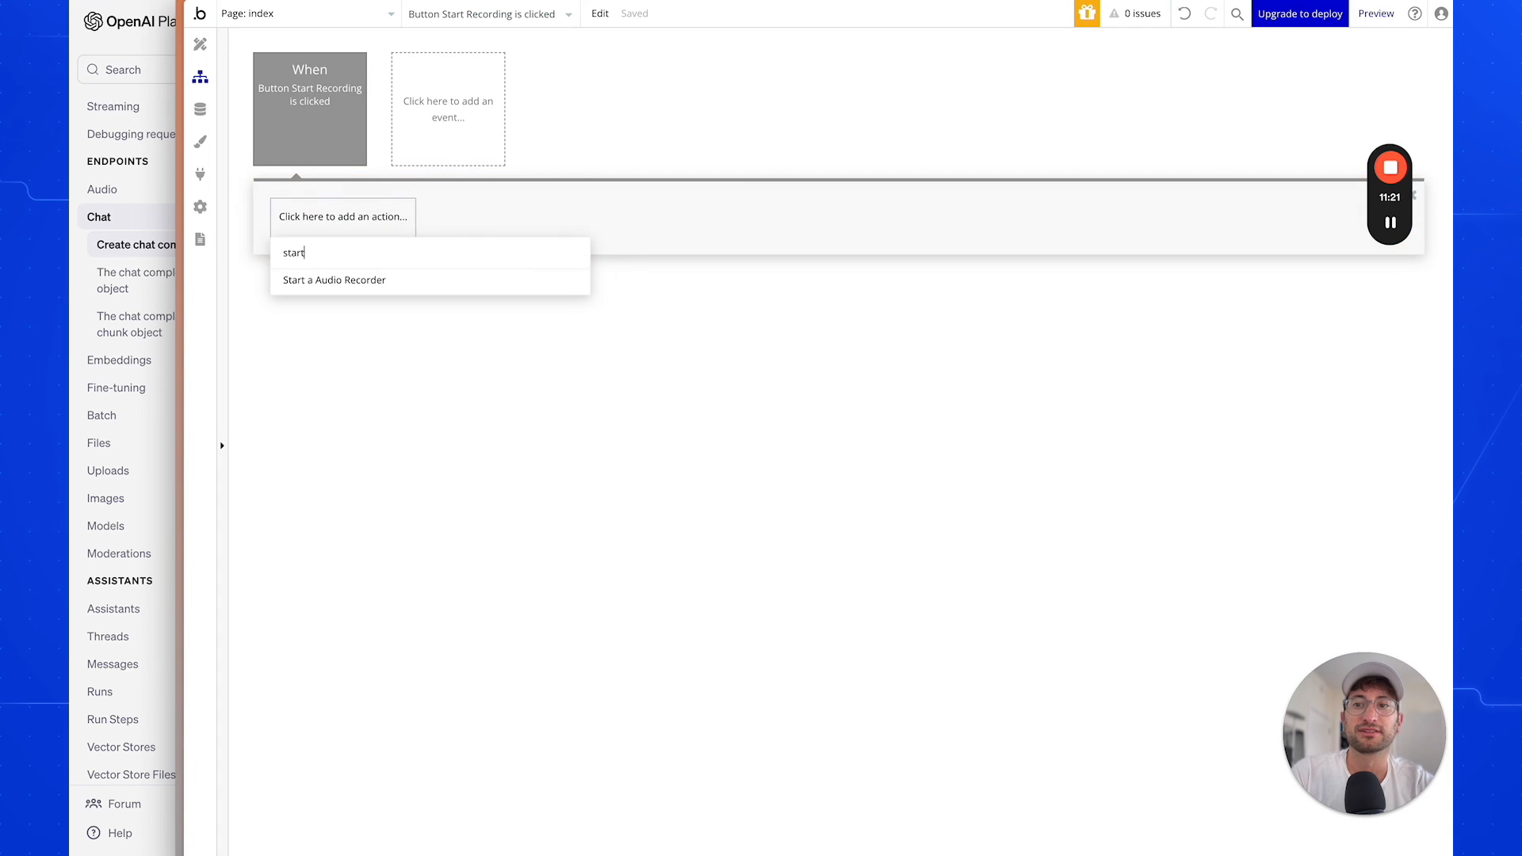
pyautogui.click(333, 282)
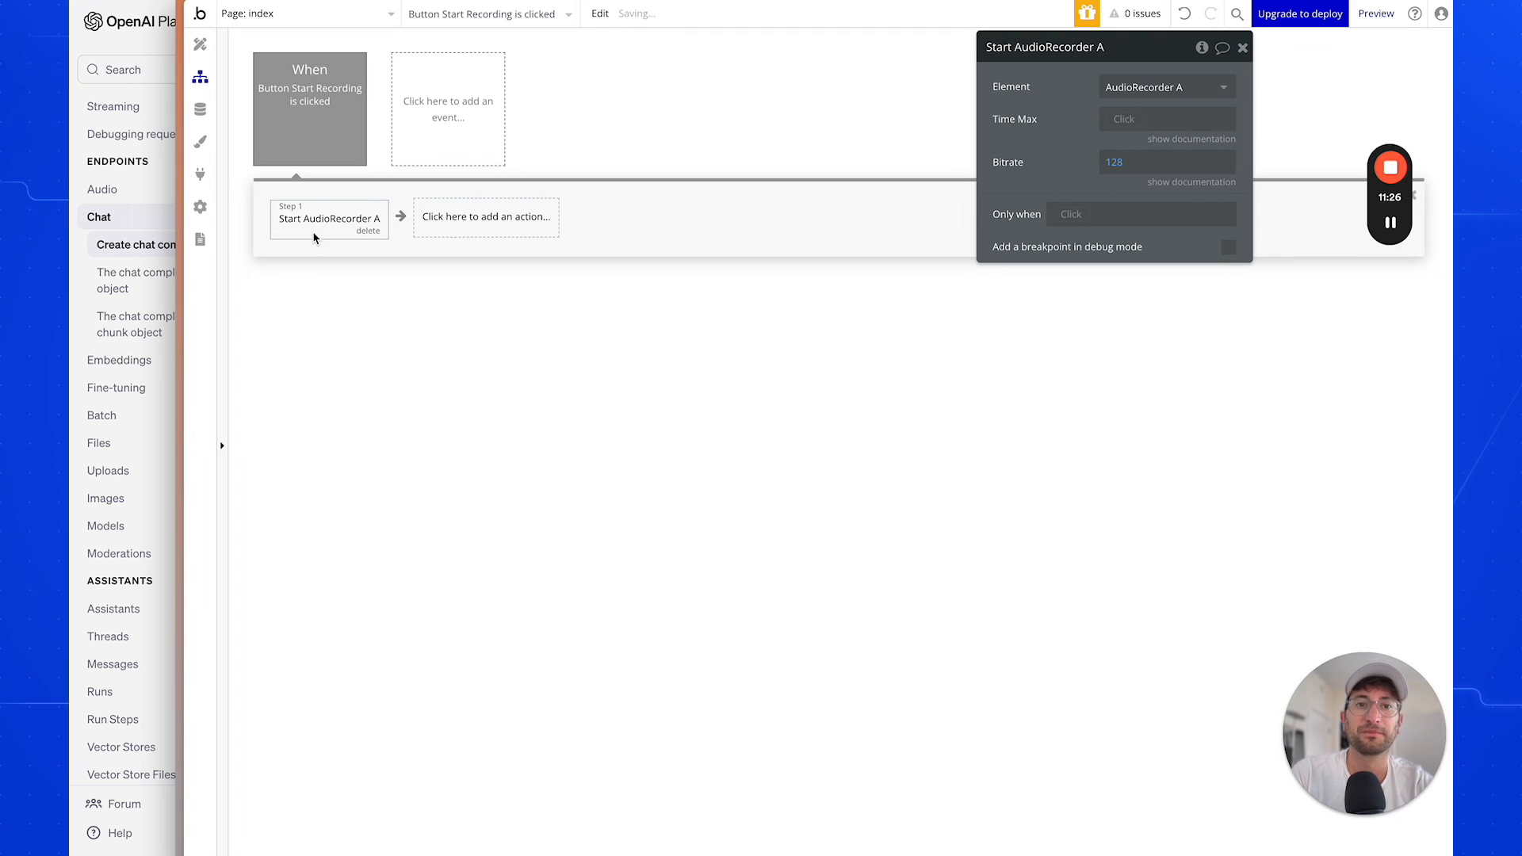
# Review the action's target element, inspect the audio recorder on the page, and reopen the Start Recording button's workflow.
pyautogui.moveTo(326, 214)
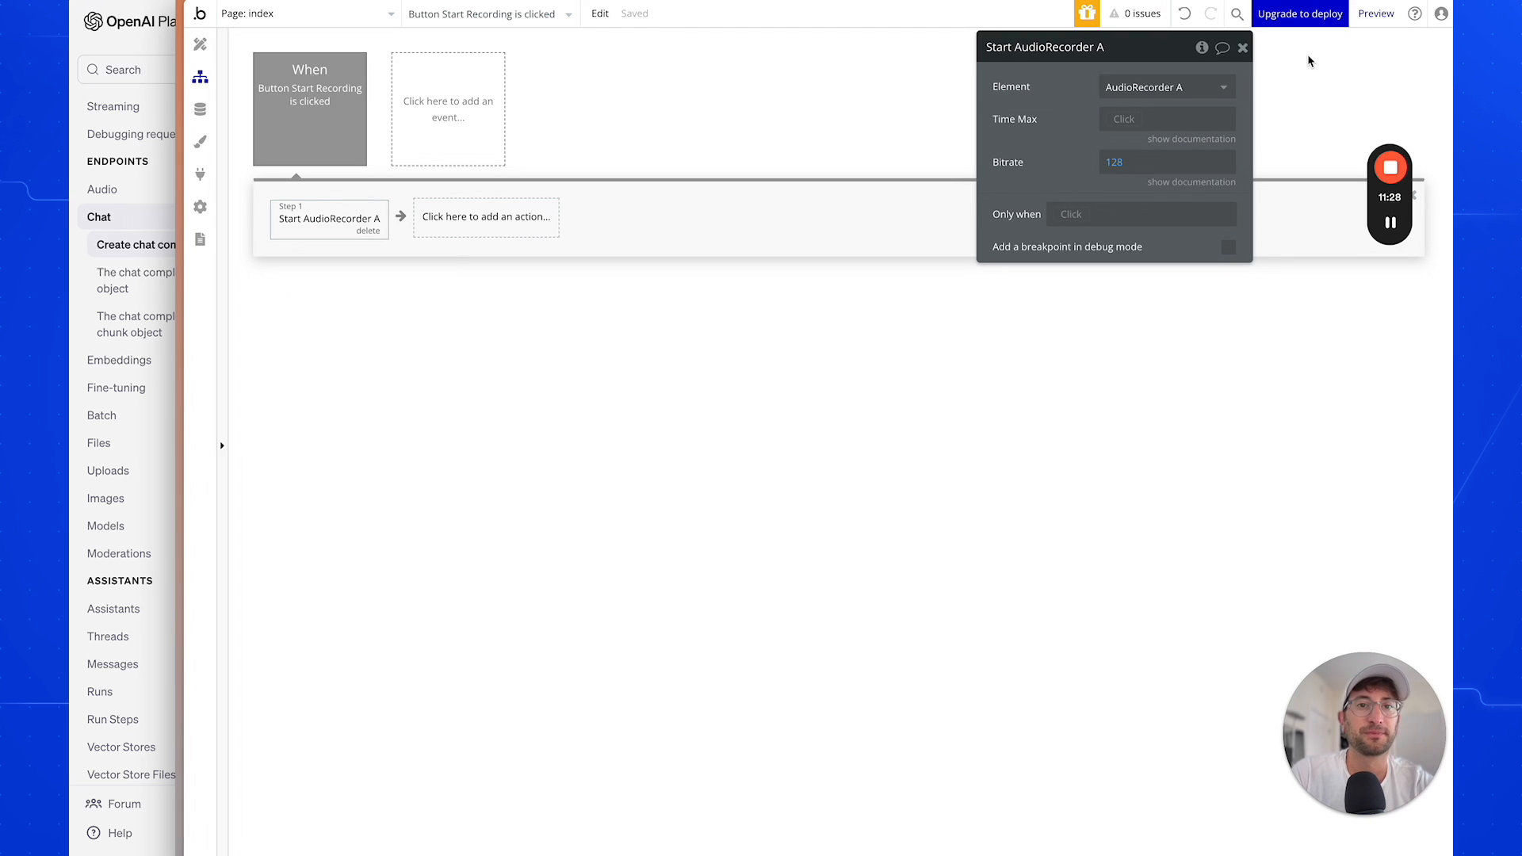
pyautogui.click(1158, 87)
pyautogui.click(1059, 93)
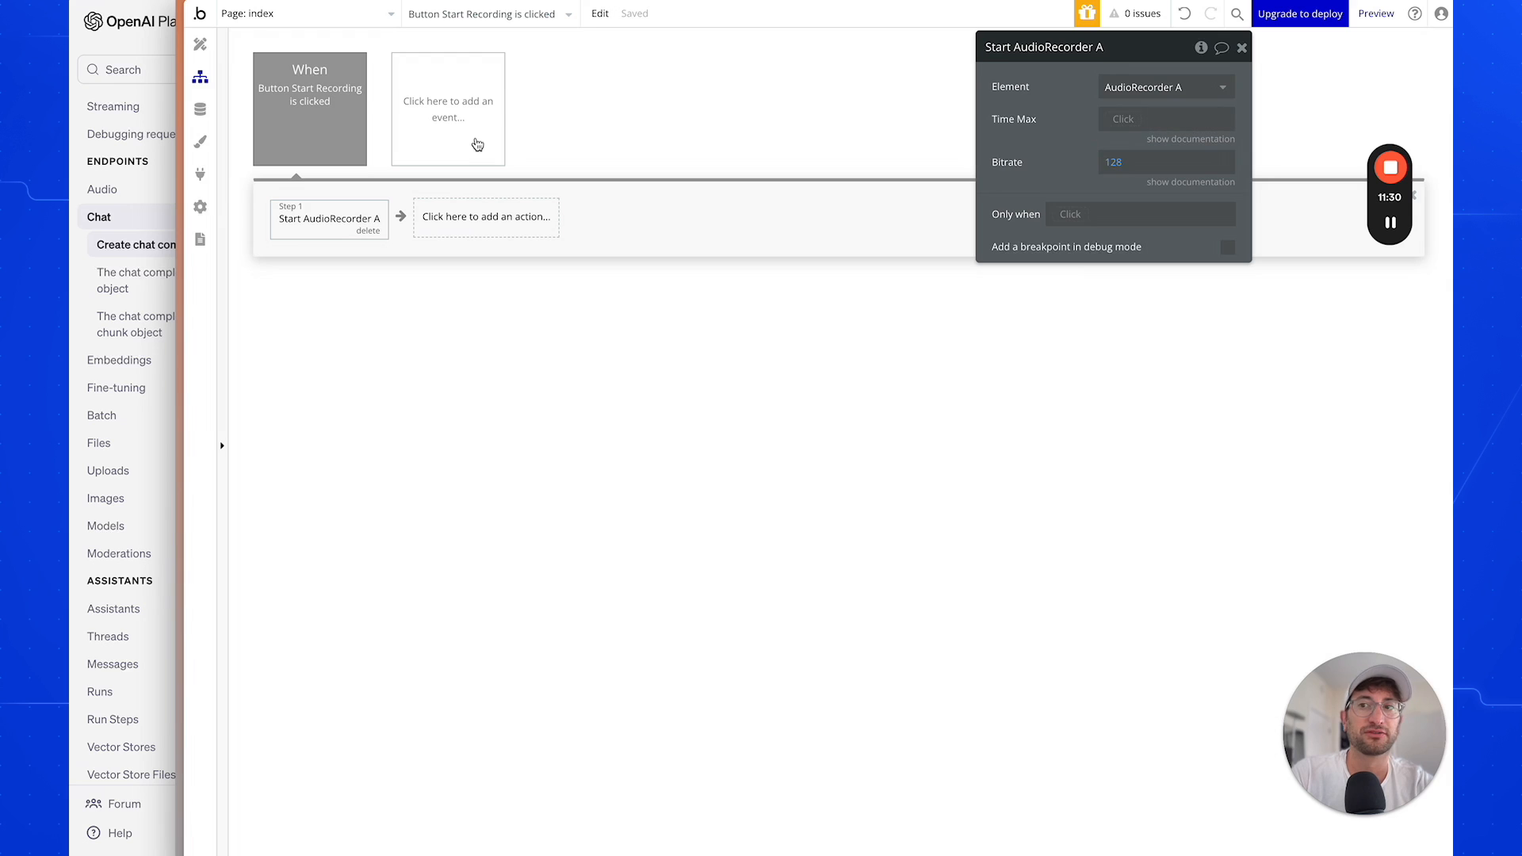
pyautogui.click(200, 43)
pyautogui.click(511, 68)
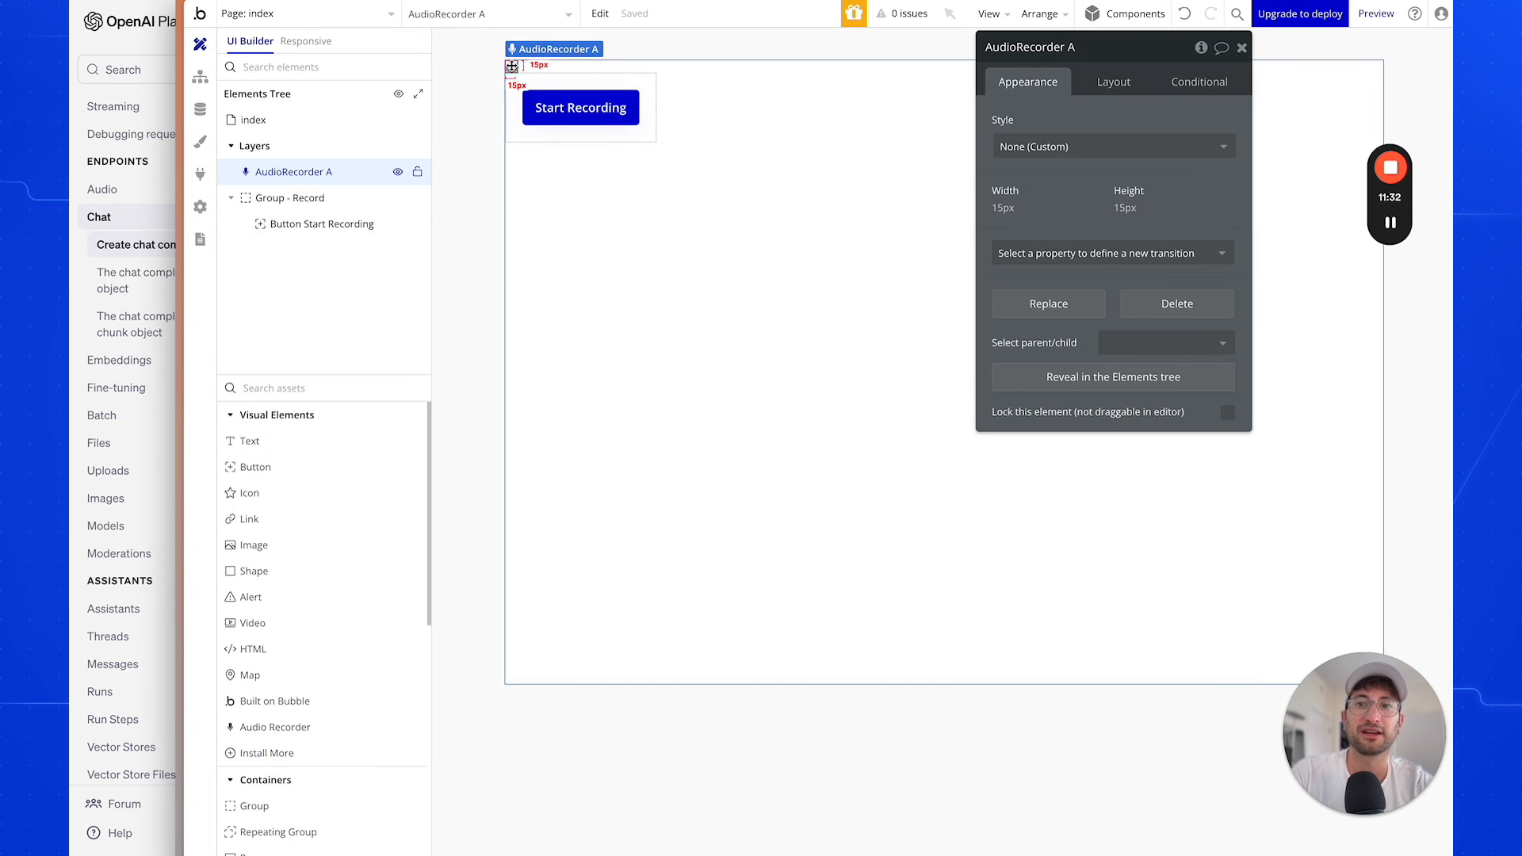
pyautogui.click(580, 109)
pyautogui.click(1077, 226)
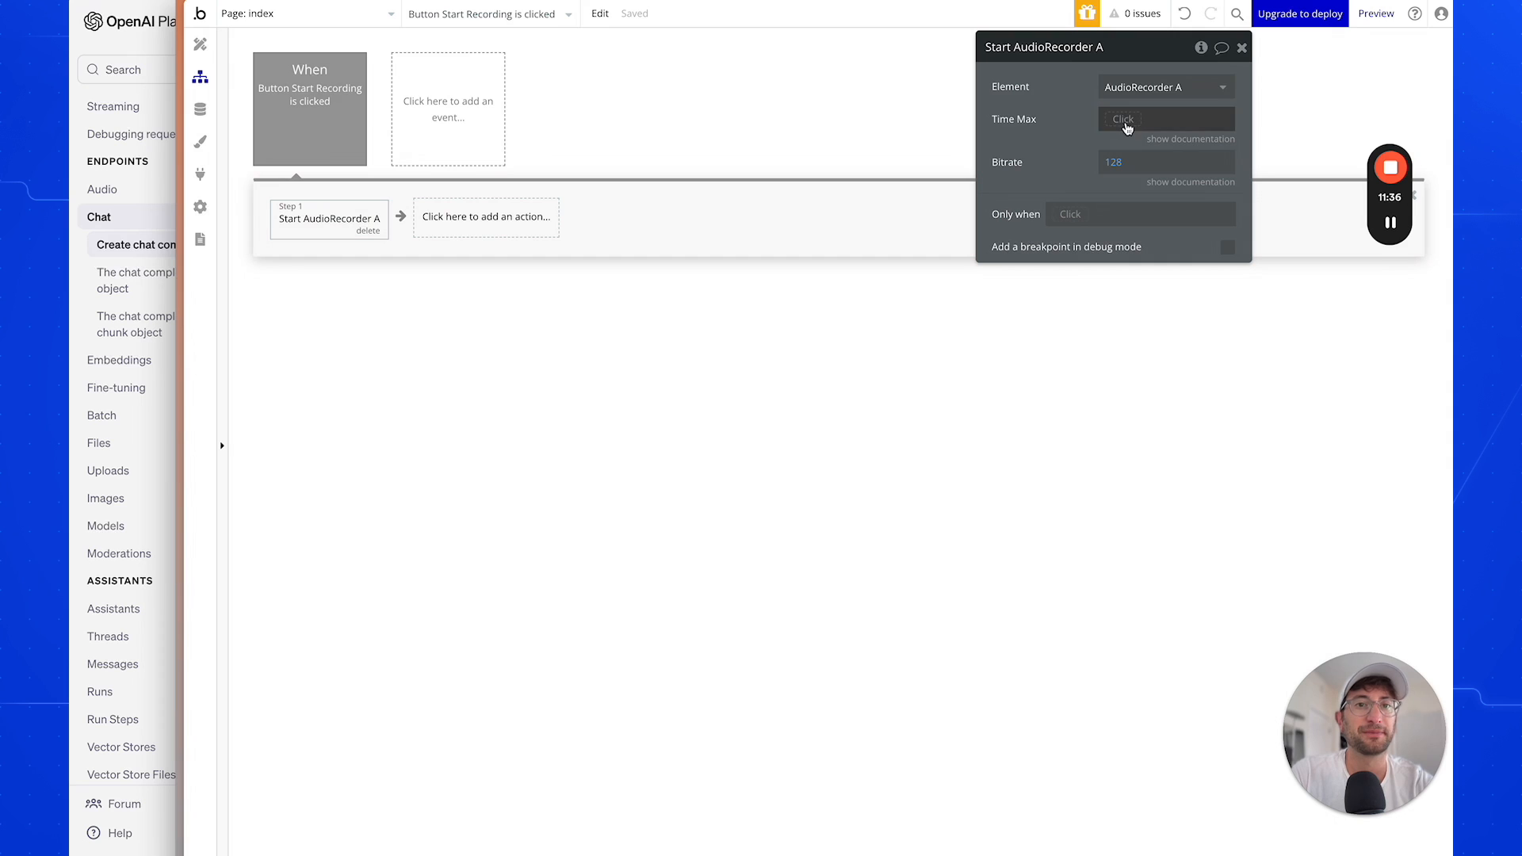
# Read the Bitrate documentation in the Start AudioRecorder A action's settings.
pyautogui.click(1166, 182)
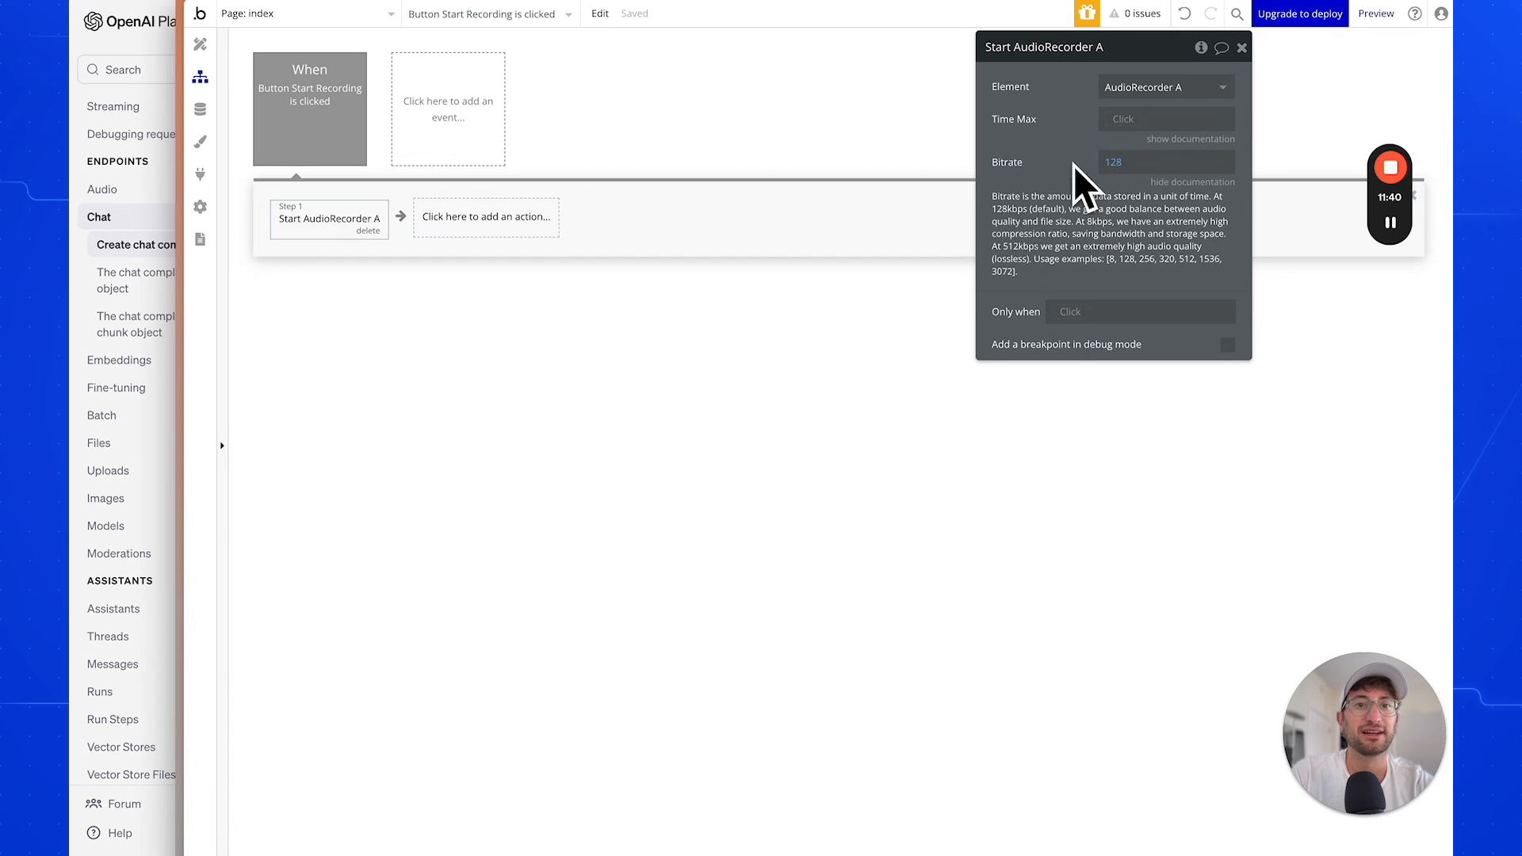
pyautogui.click(1198, 182)
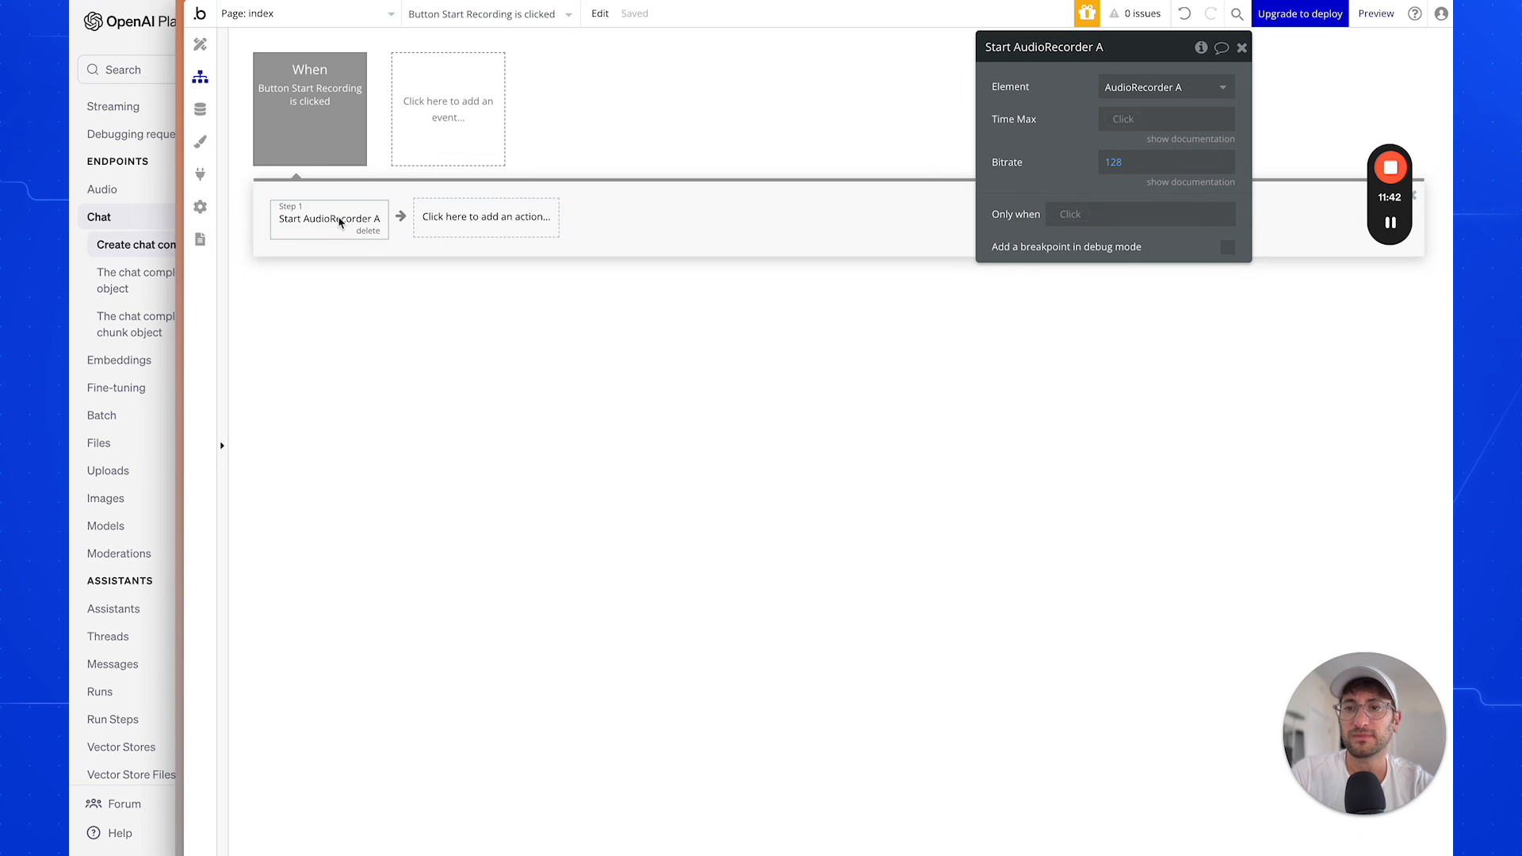
pyautogui.moveTo(337, 219)
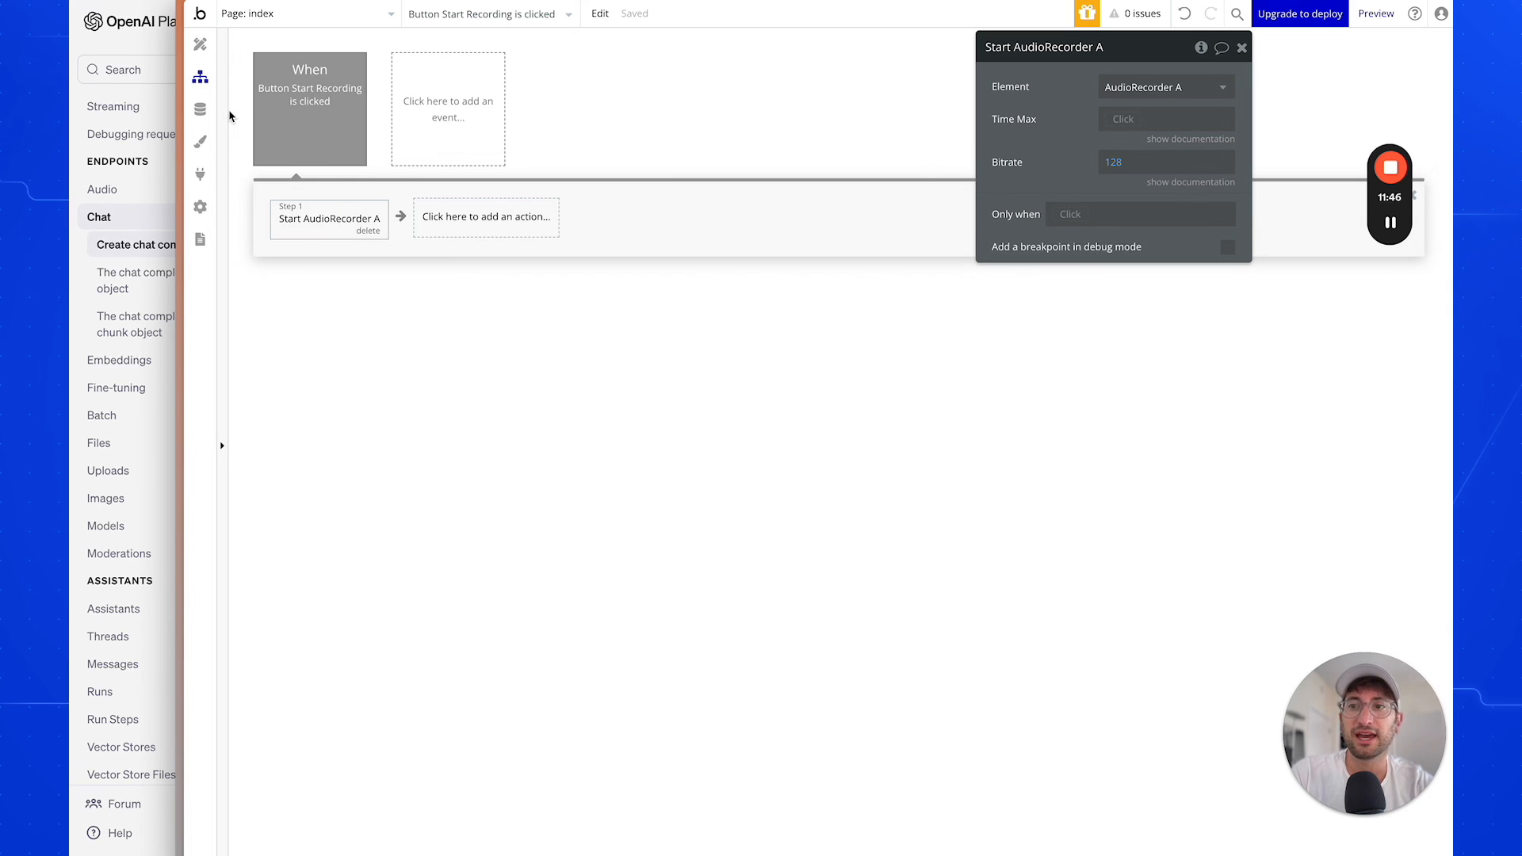
# Return to the page design and place a new button beneath Start Recording inside Group - Record.
pyautogui.click(199, 45)
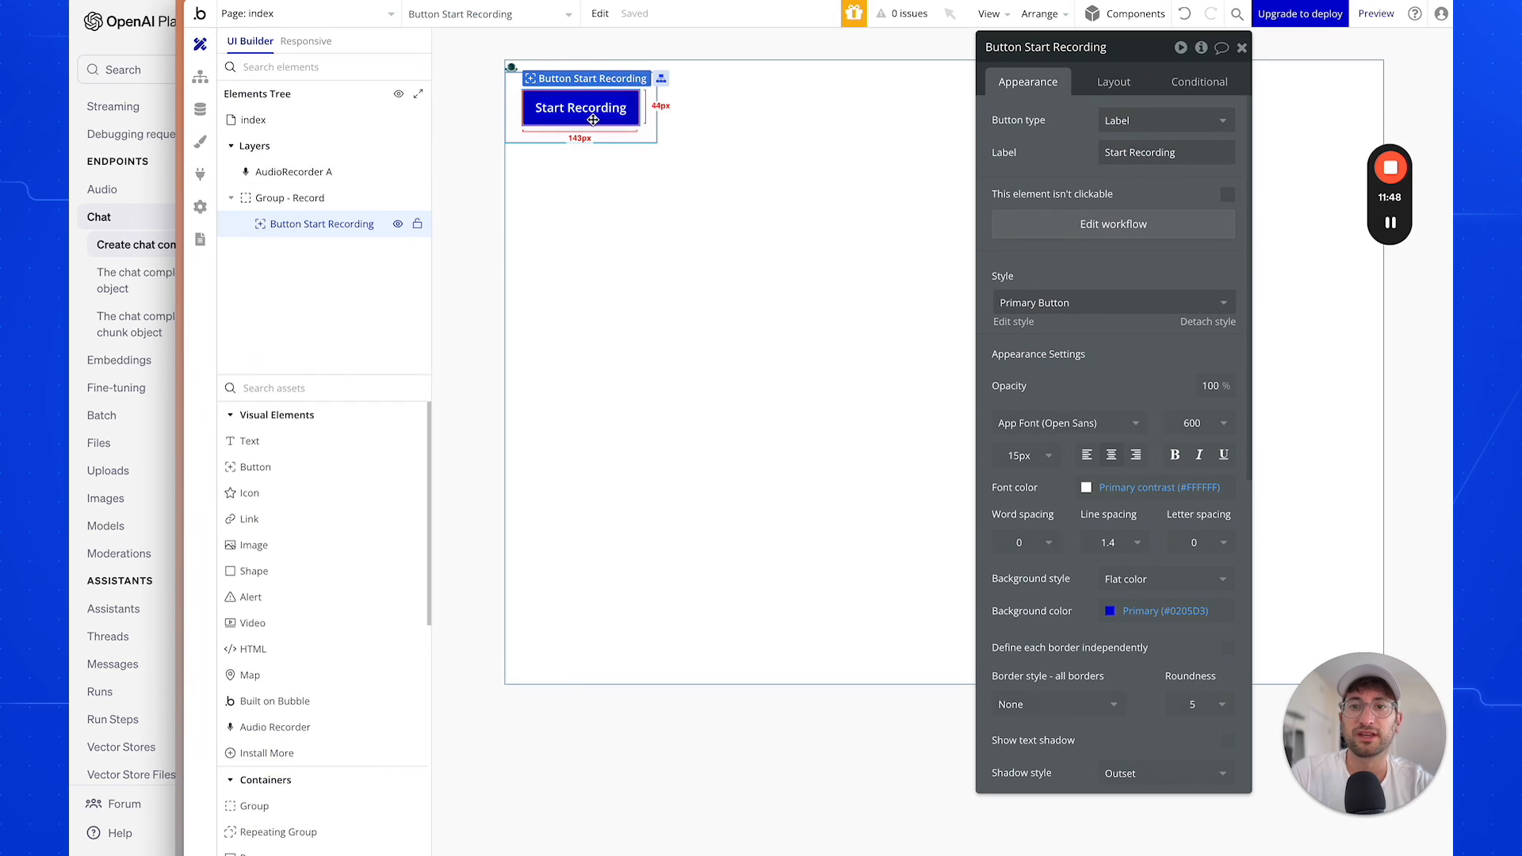
pyautogui.click(340, 389)
pyautogui.write('butt')
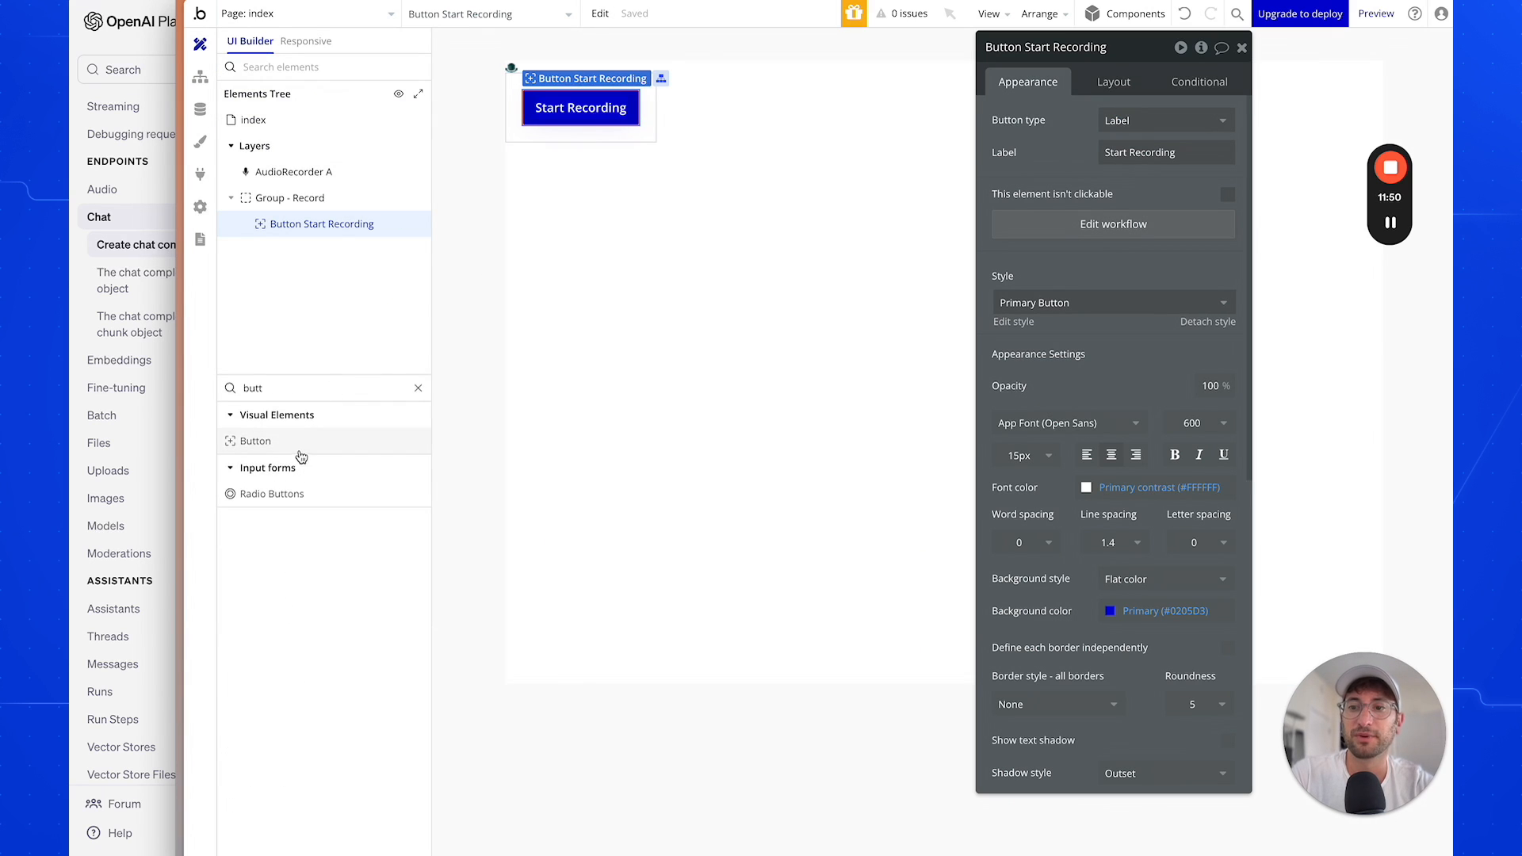
pyautogui.moveTo(301, 457); pyautogui.dragTo(568, 143)
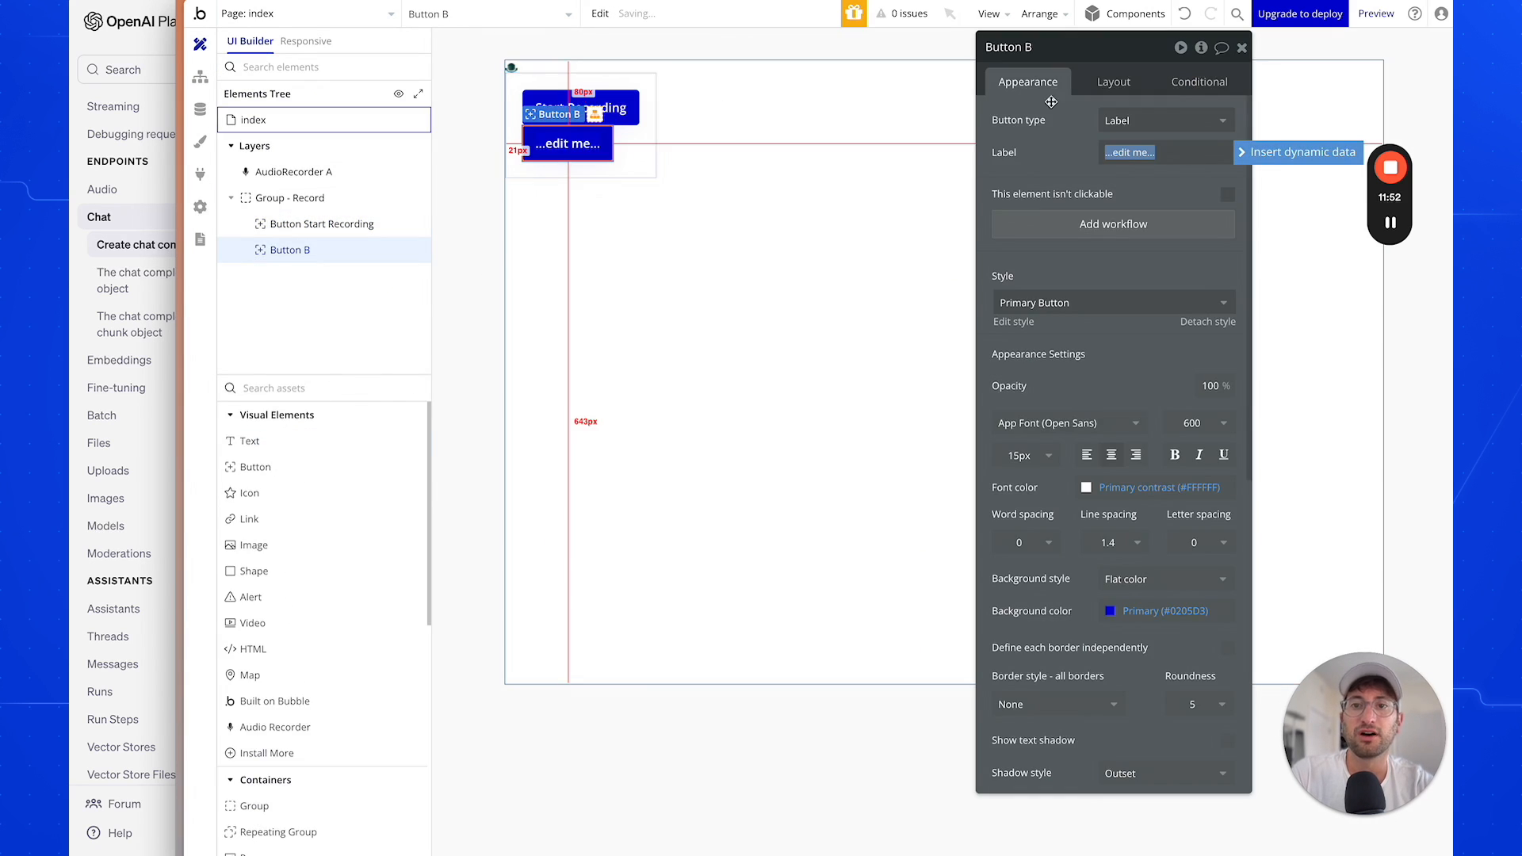
# Label the new button "Stop Recording".
pyautogui.write('Stop')
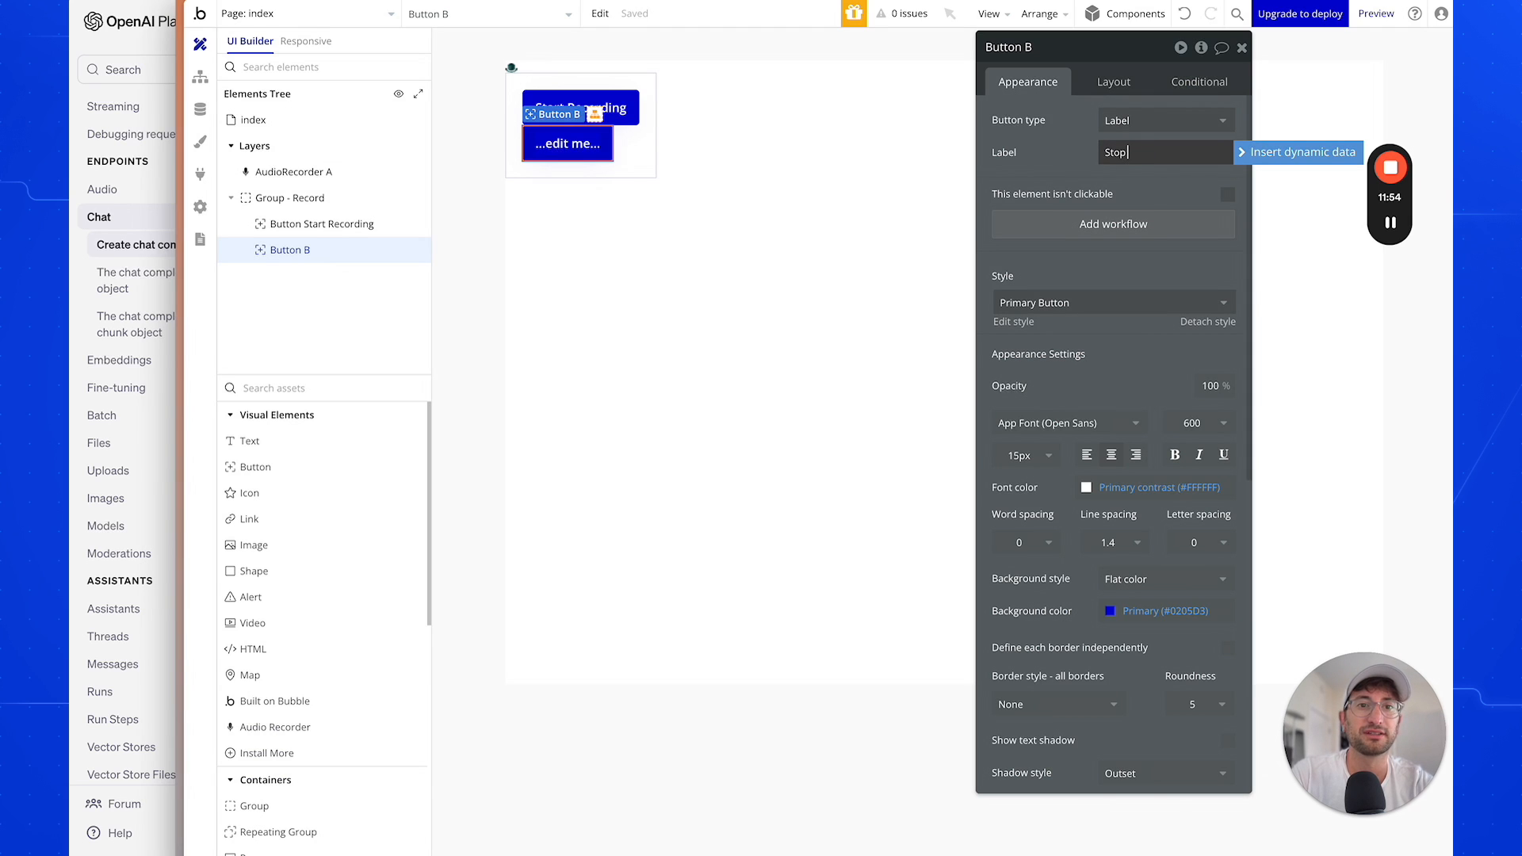
pyautogui.write(' Recording')
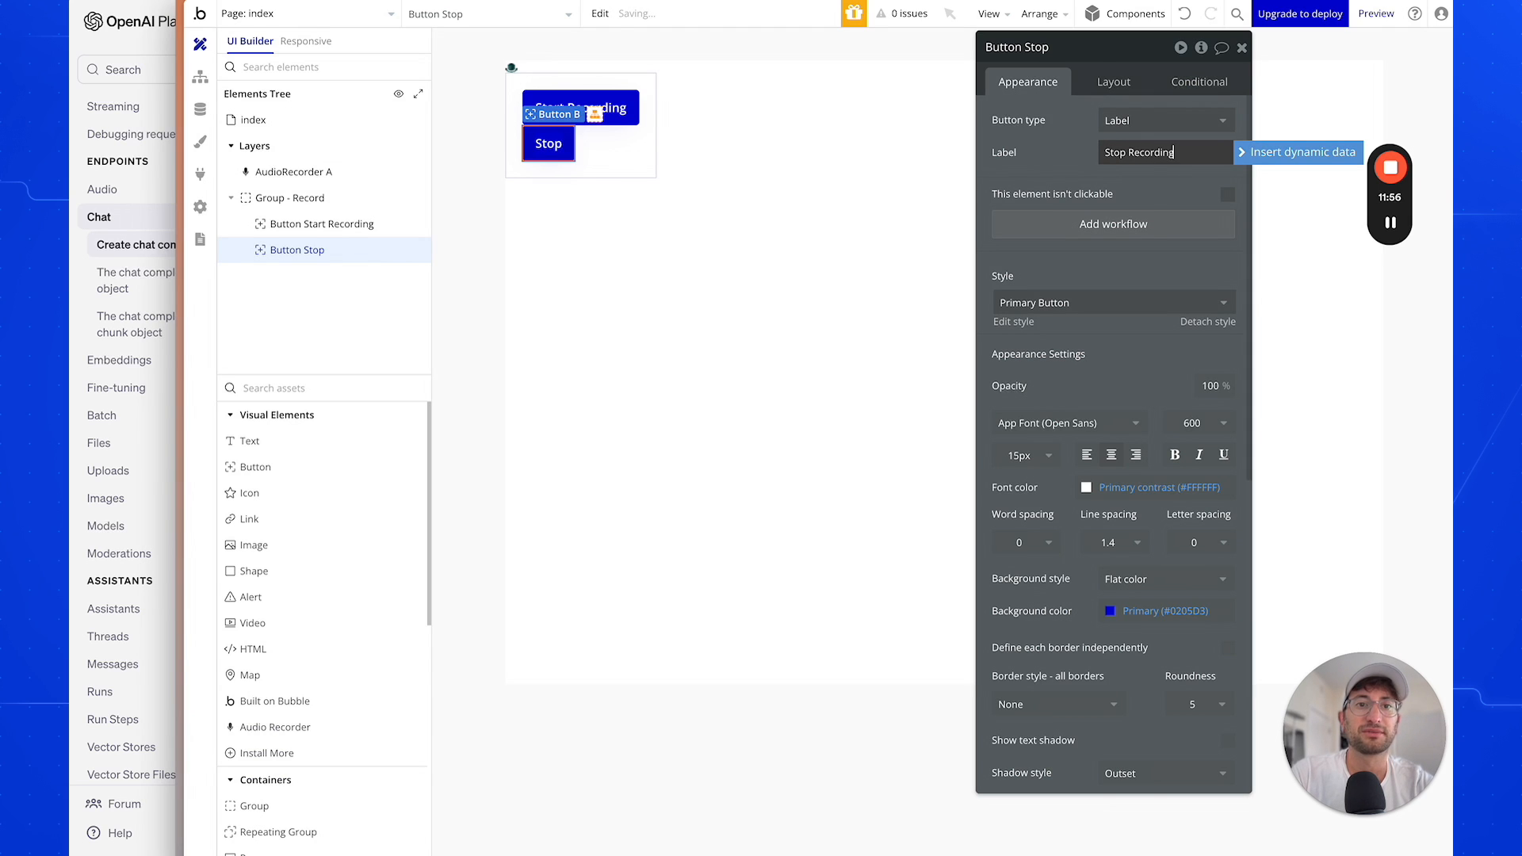
pyautogui.click(1066, 165)
pyautogui.click(651, 150)
pyautogui.click(608, 149)
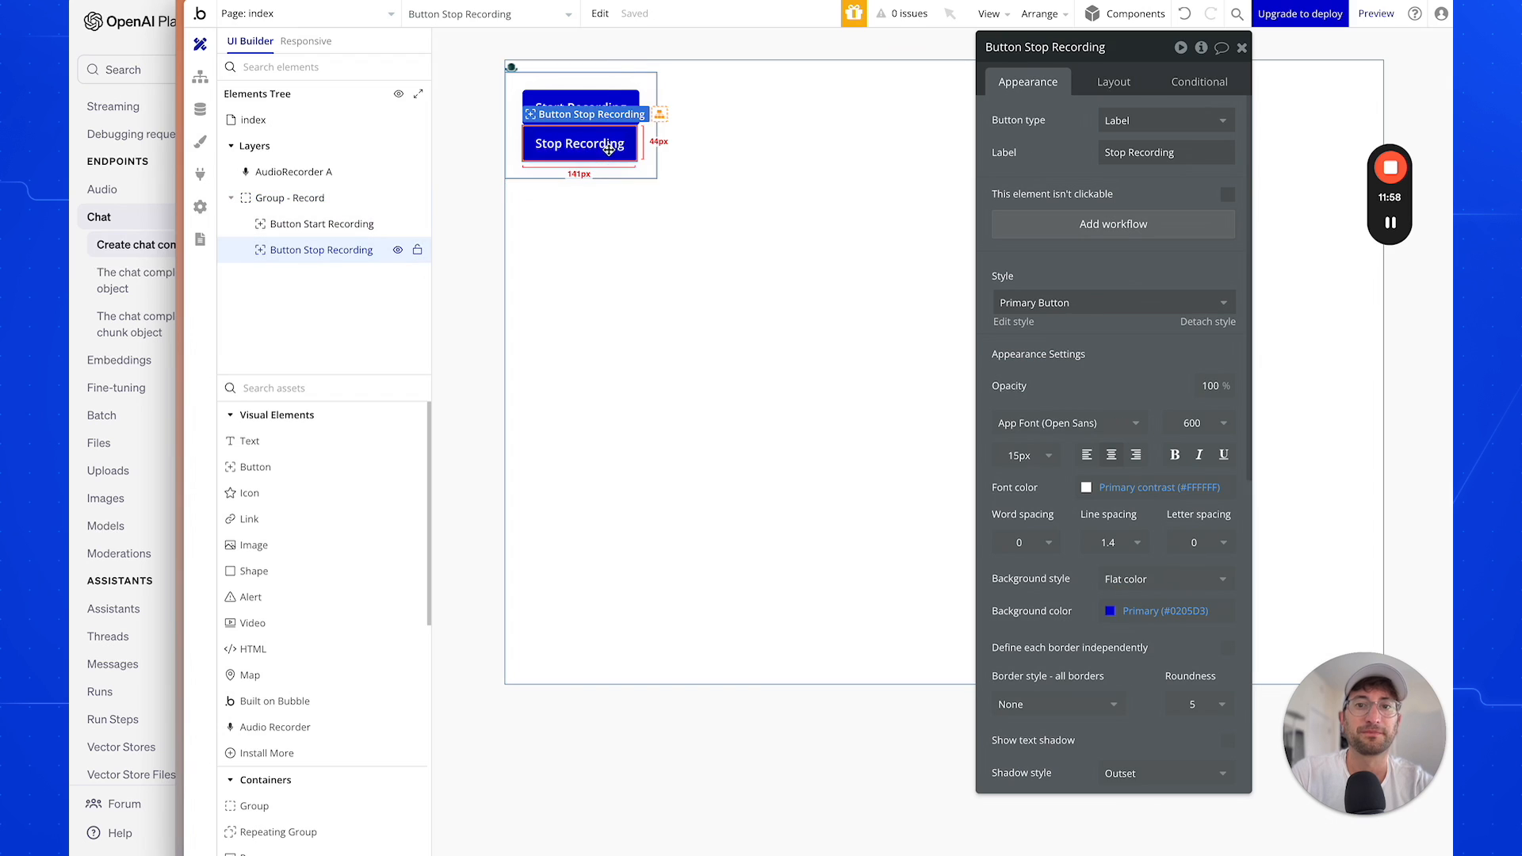
pyautogui.click(1114, 614)
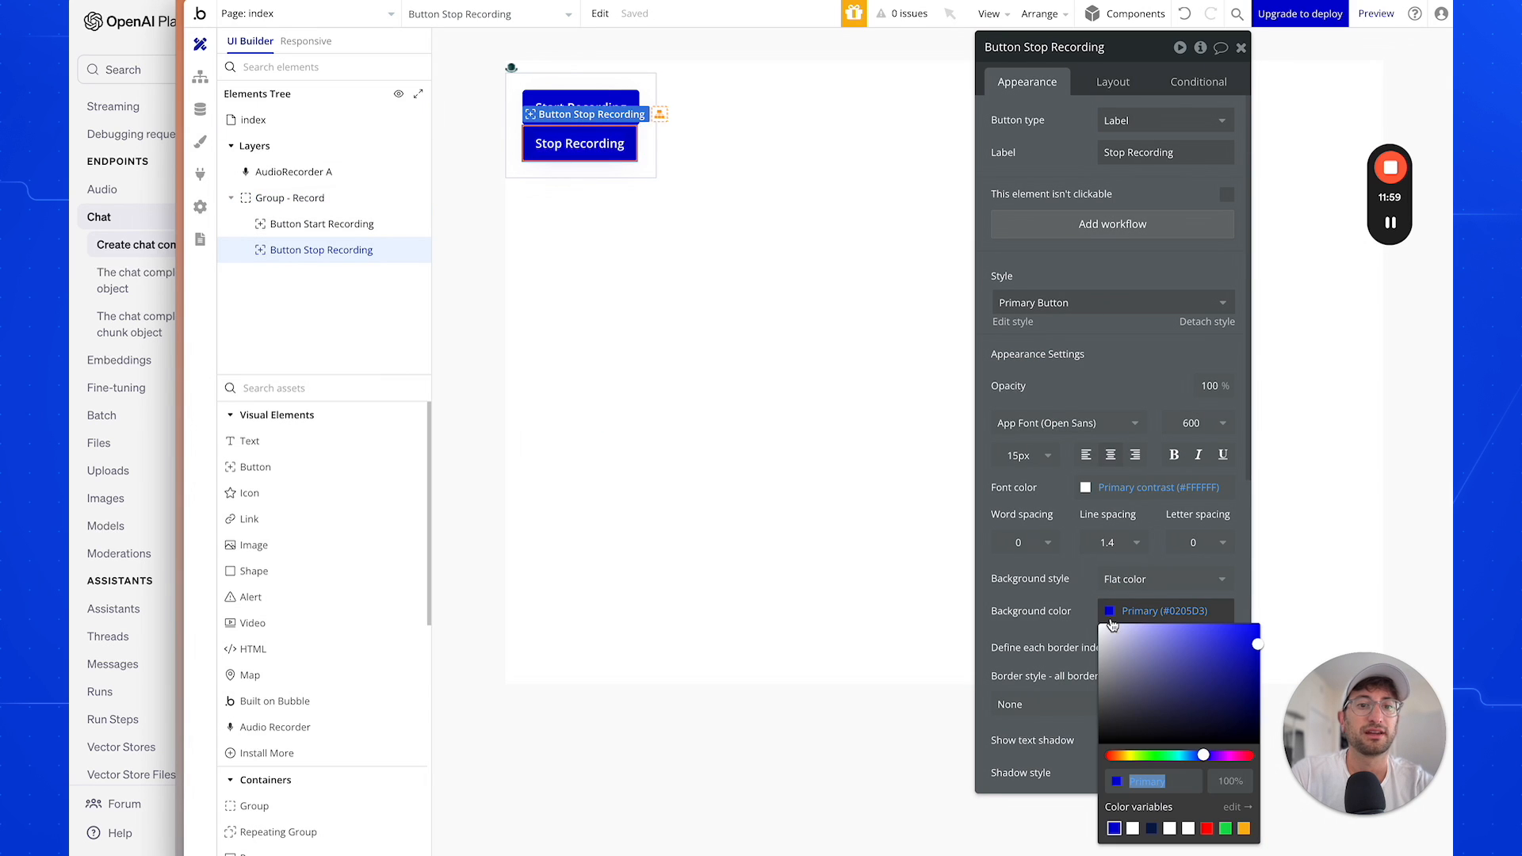
pyautogui.click(1067, 576)
# Create a workflow for the Stop Recording button with a Stop action for the audio recorder.
pyautogui.click(1033, 225)
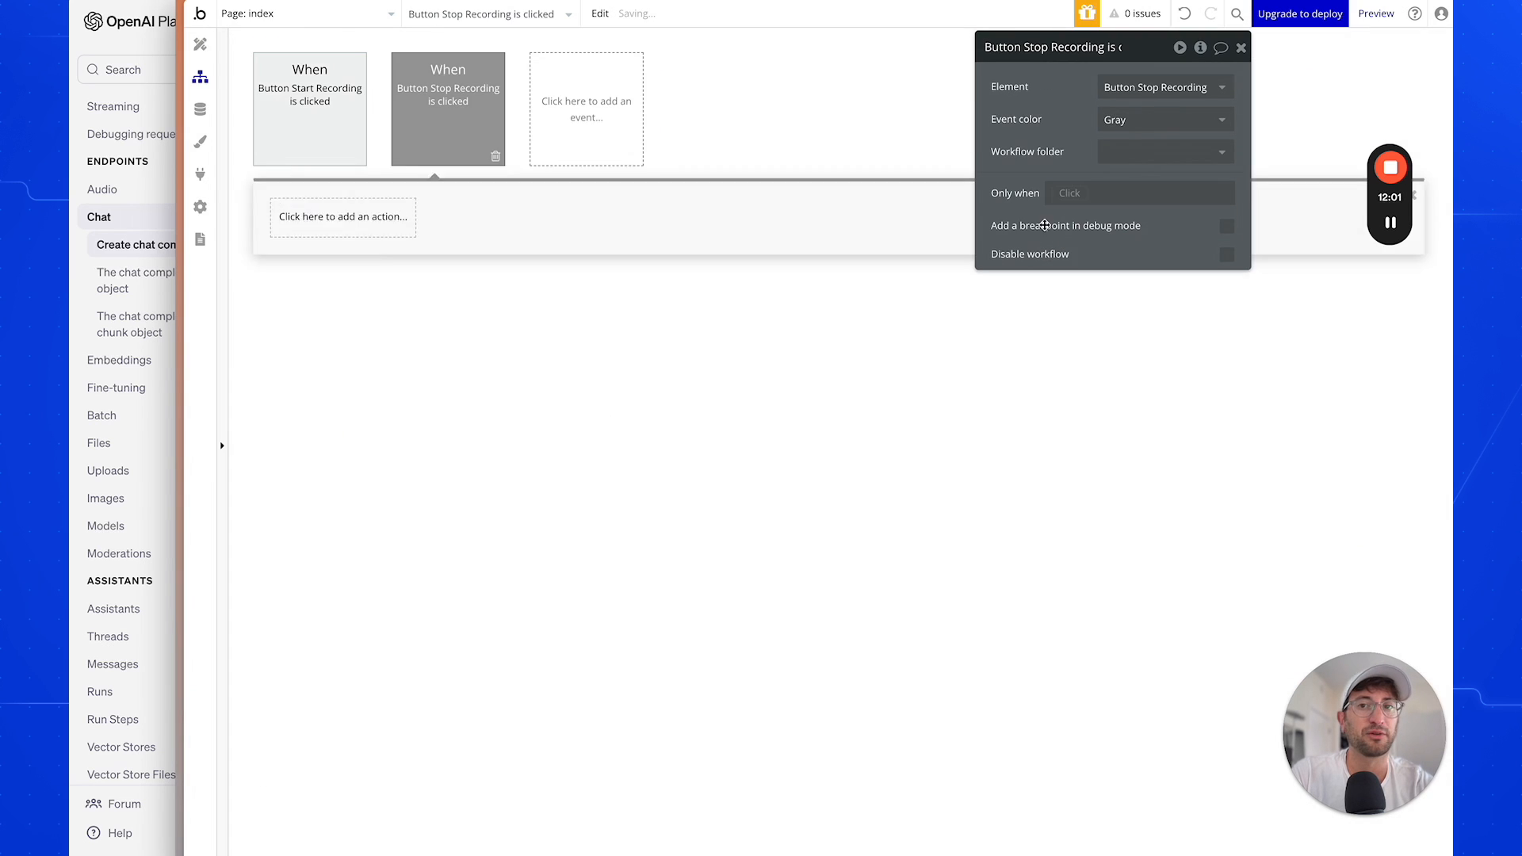
pyautogui.click(350, 226)
pyautogui.write('stop')
pyautogui.click(358, 280)
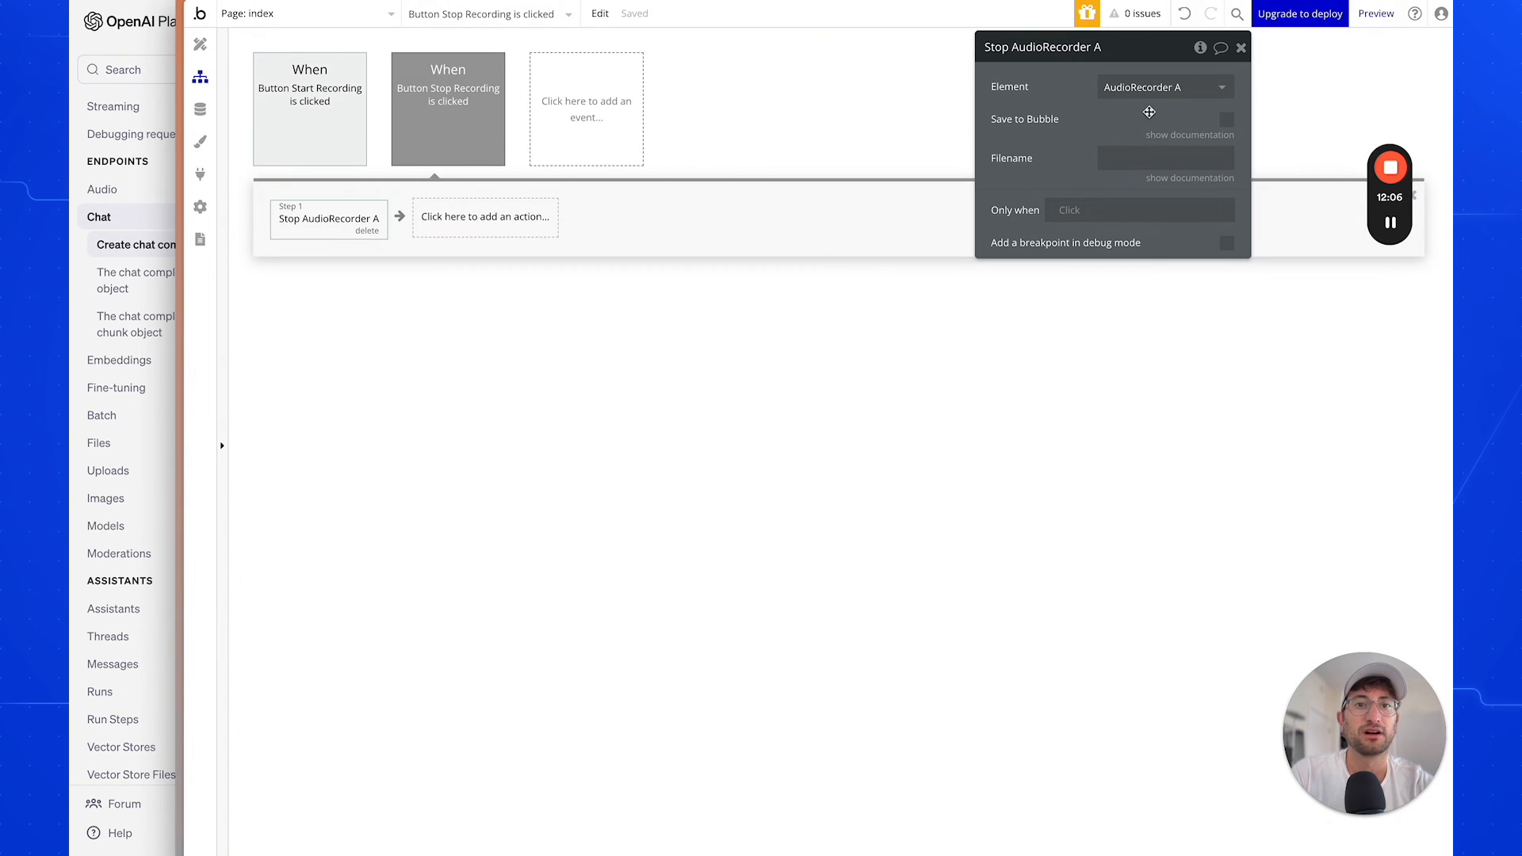
# Enable Save to Bubble on the Stop AudioRecorder A action and read the documentation for its Filename setting.
pyautogui.click(1182, 137)
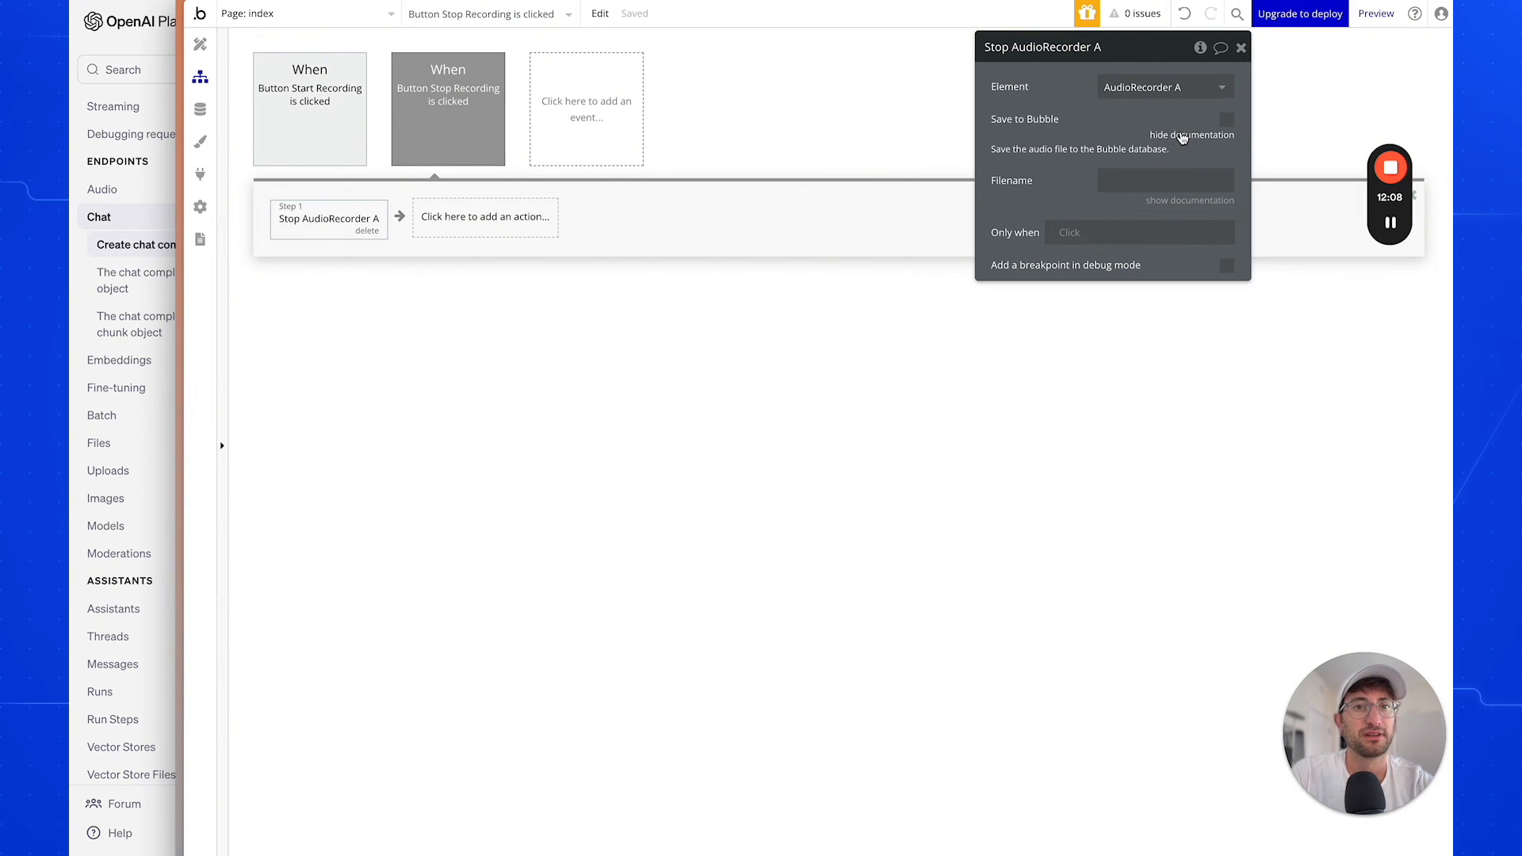
pyautogui.click(1182, 136)
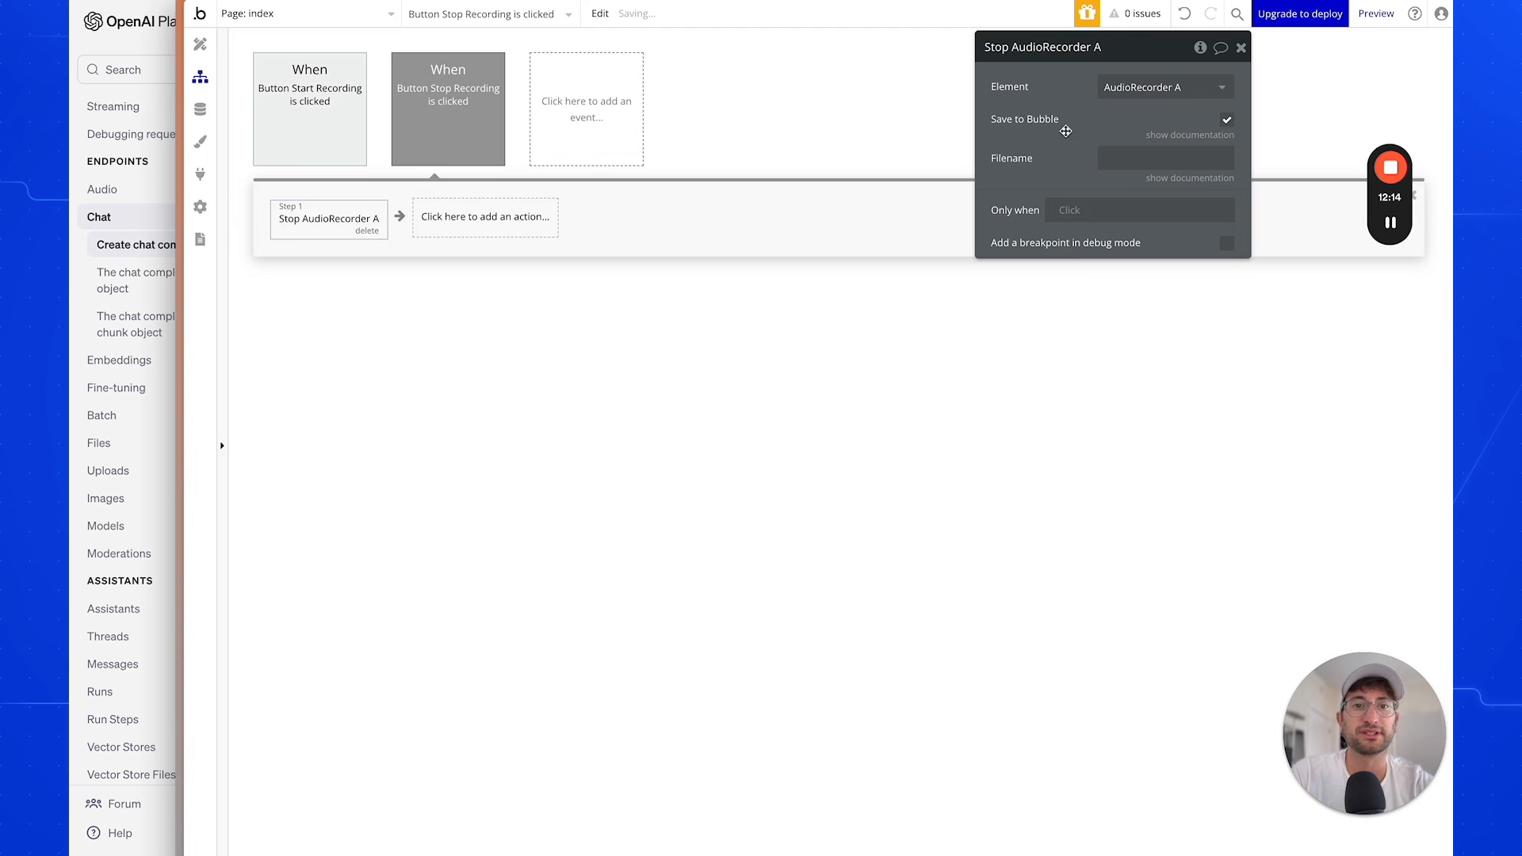
pyautogui.click(1142, 158)
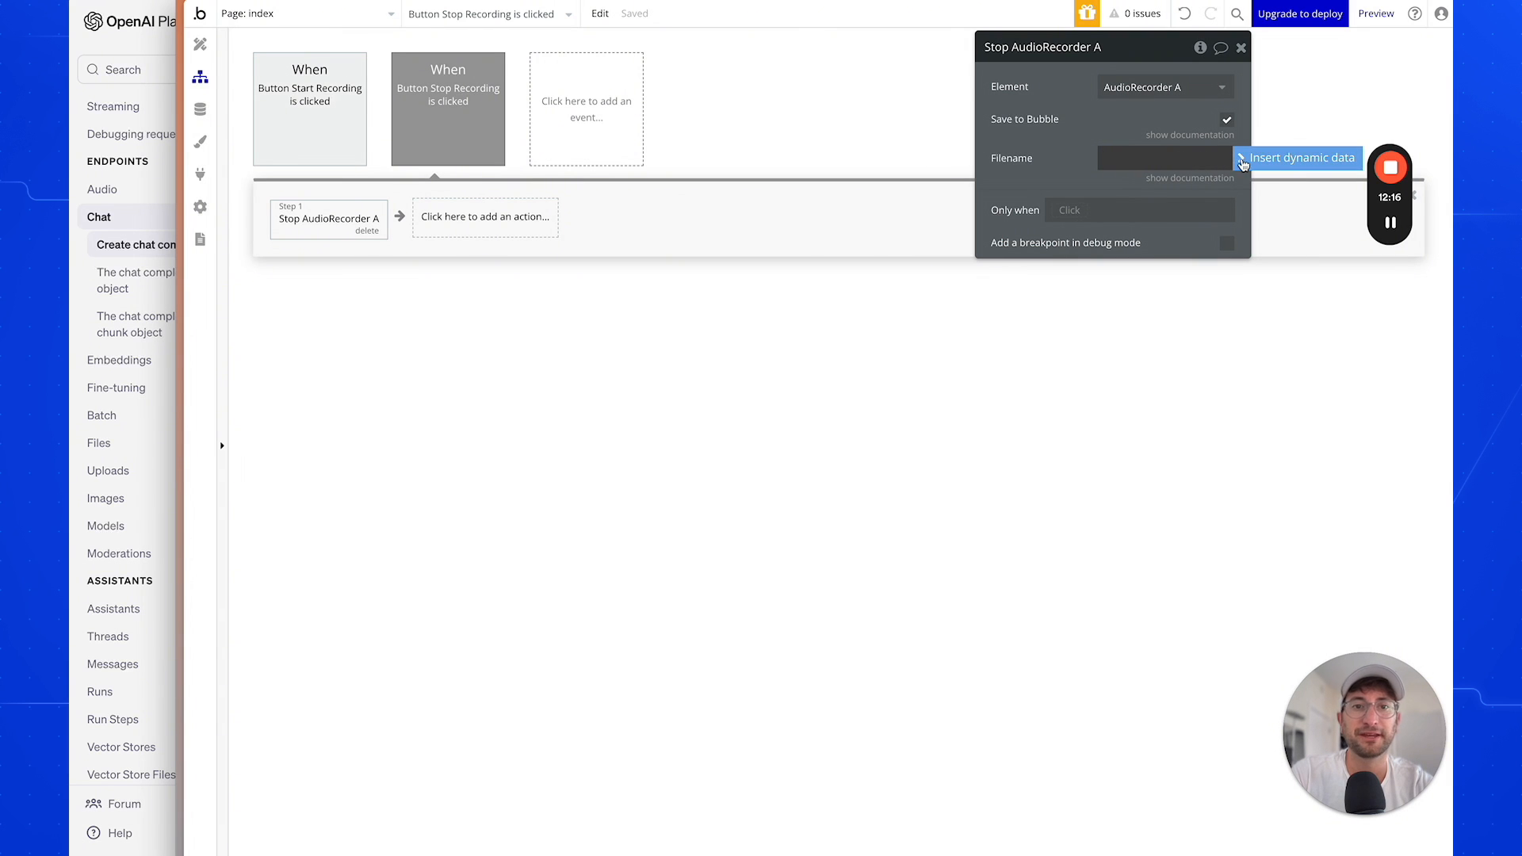
pyautogui.click(1188, 177)
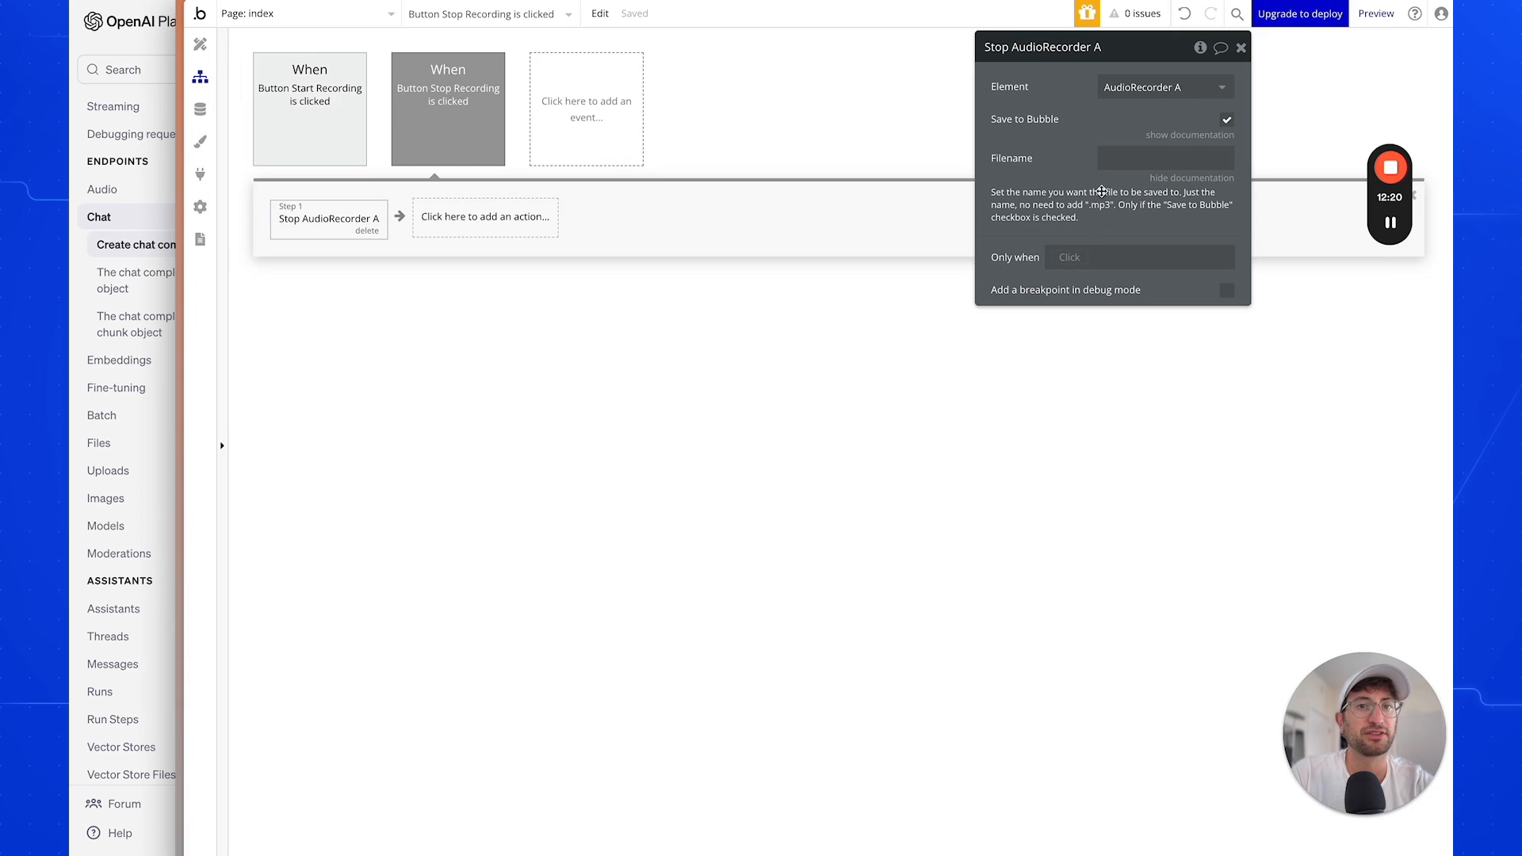
# Insert a Calculate formula expression as the Stop action's Filename.
pyautogui.click(1139, 165)
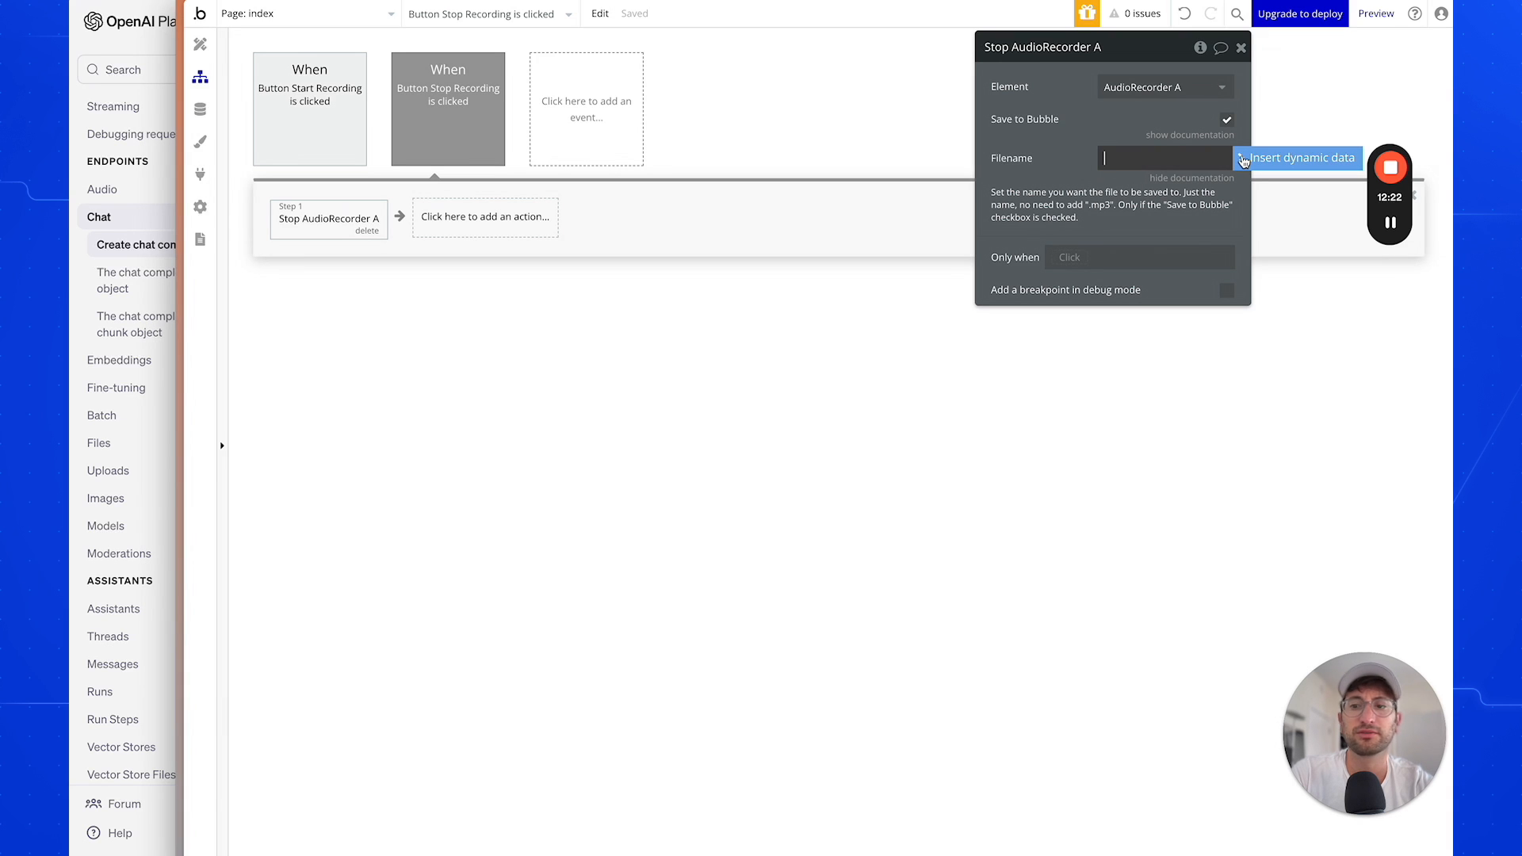
pyautogui.click(1243, 160)
pyautogui.write('ran')
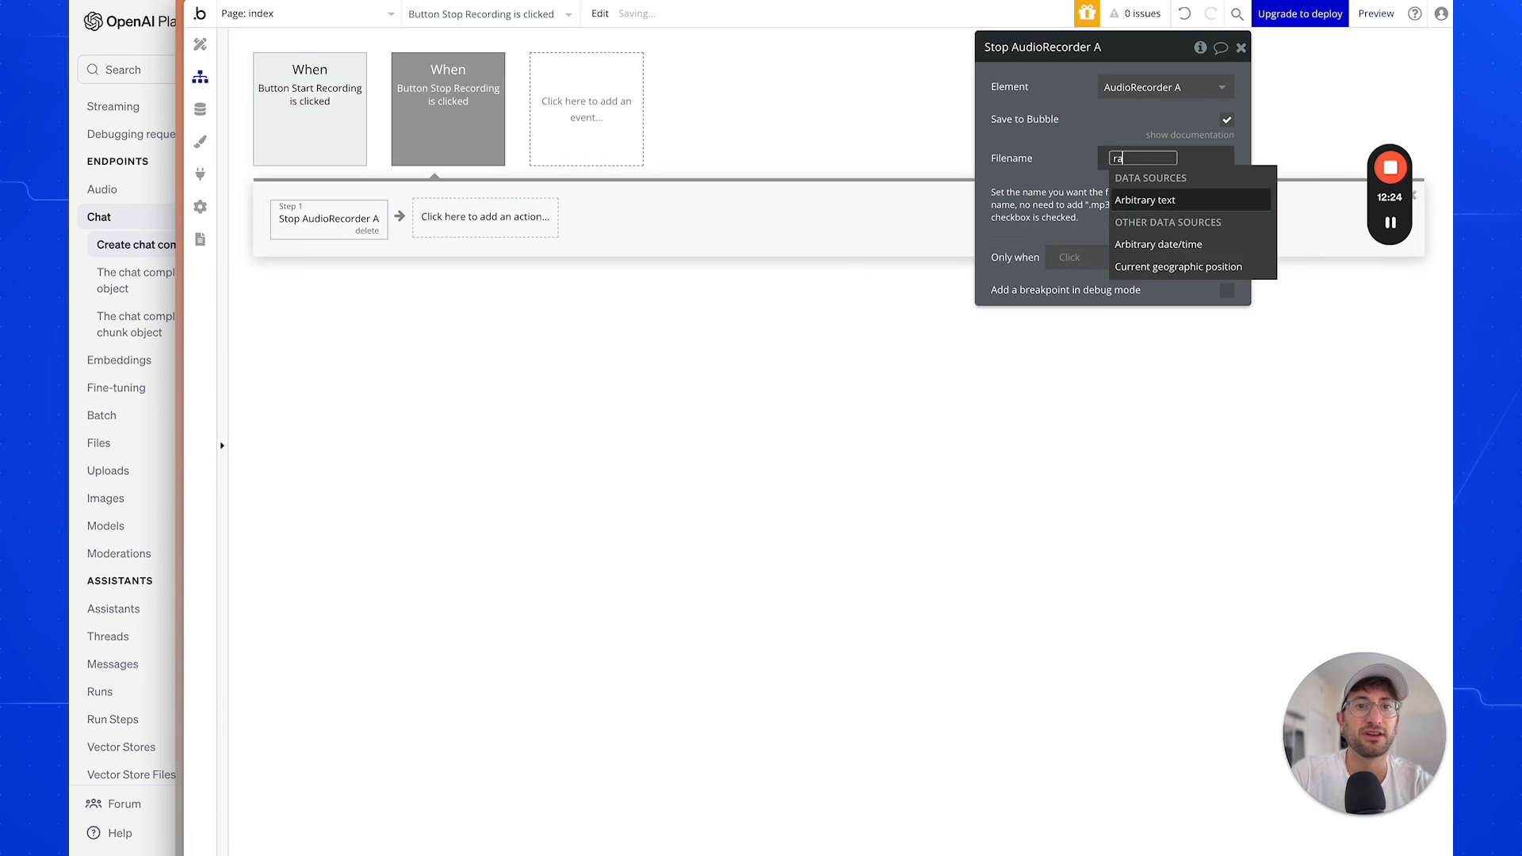
pyautogui.press('super+a')
pyautogui.write('stri')
pyautogui.press('super+a')
pyautogui.press('BackSpace')
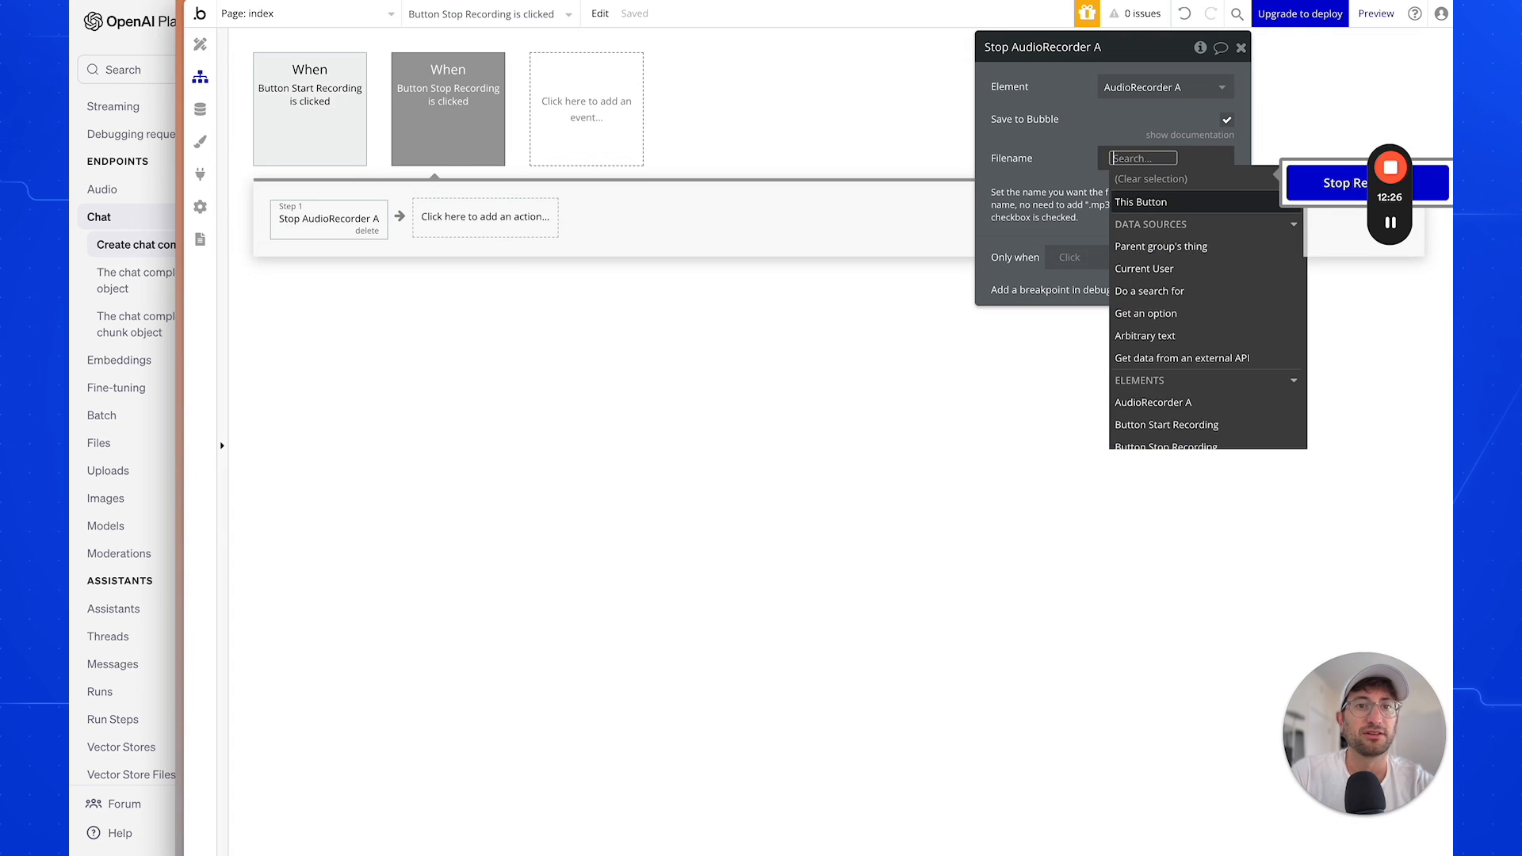
pyautogui.write('calc')
pyautogui.click(1141, 243)
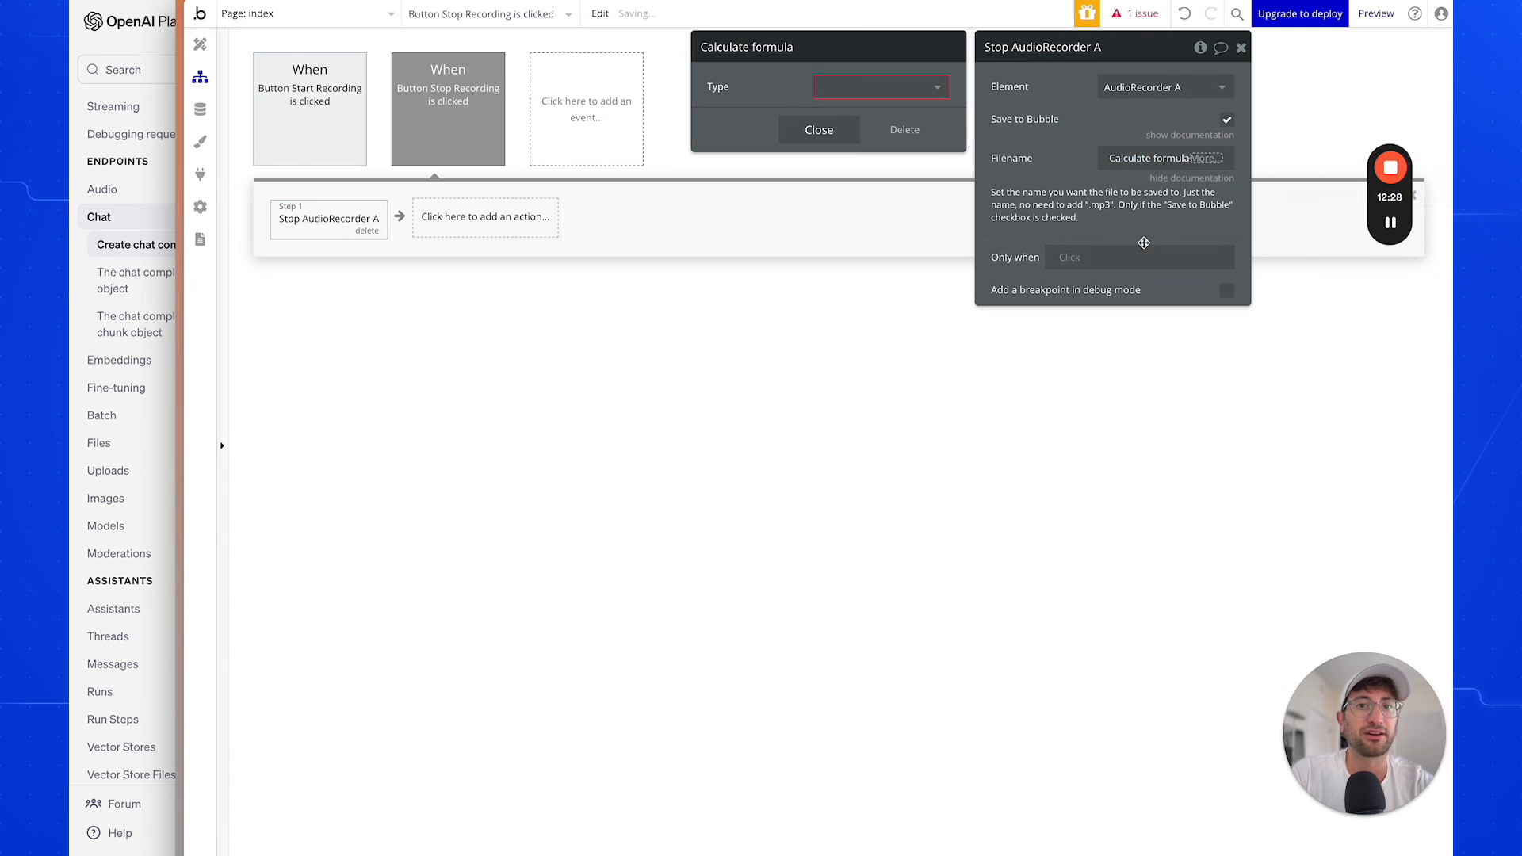
# Set the filename formula to Generate random string with a length of 10 characters.
pyautogui.click(870, 91)
pyautogui.click(872, 161)
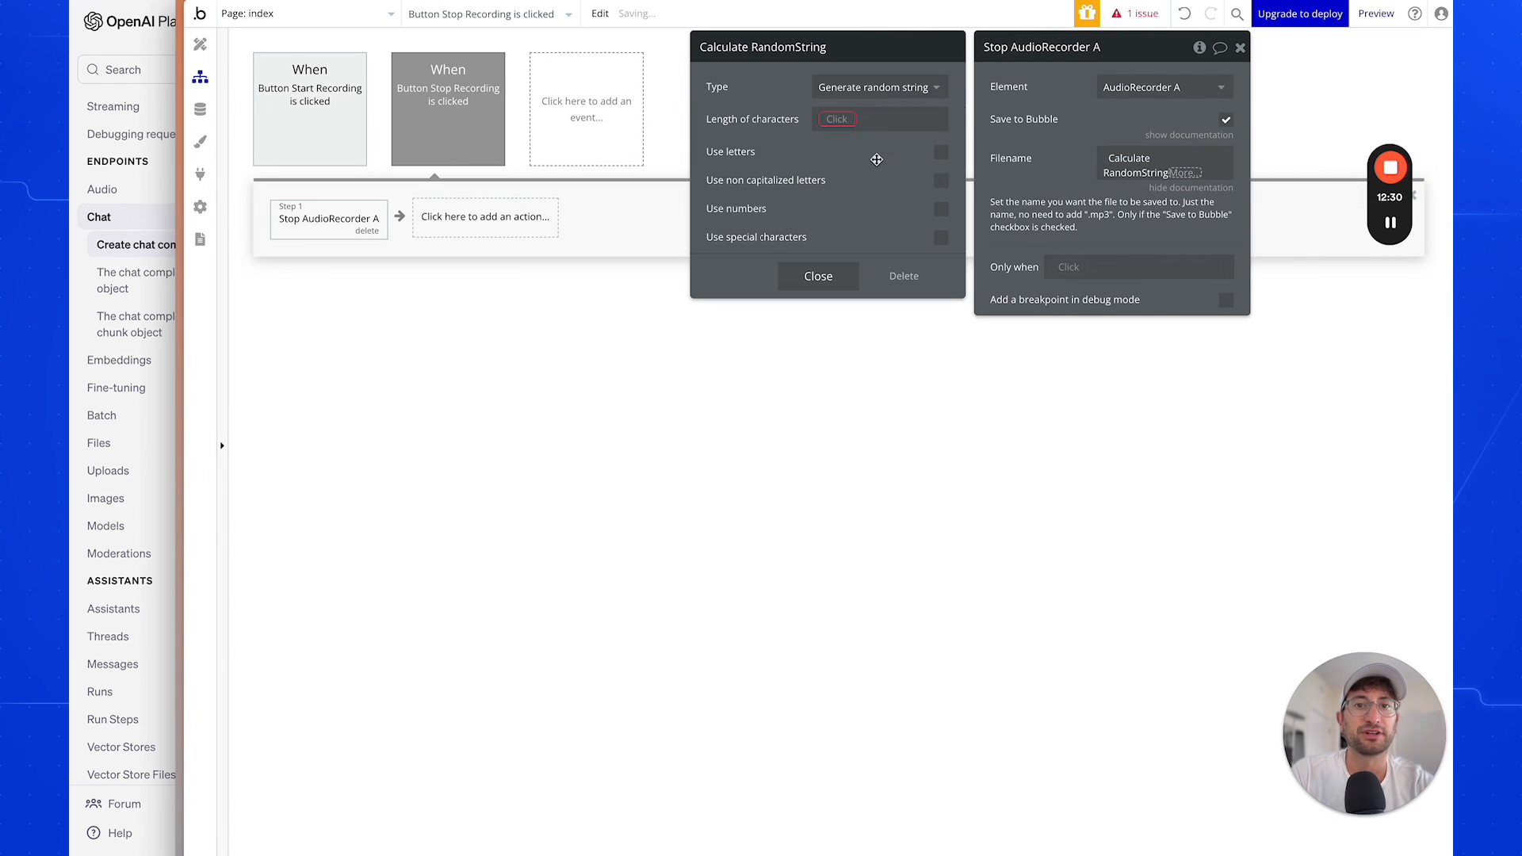
pyautogui.click(835, 119)
pyautogui.write('10')
pyautogui.click(794, 118)
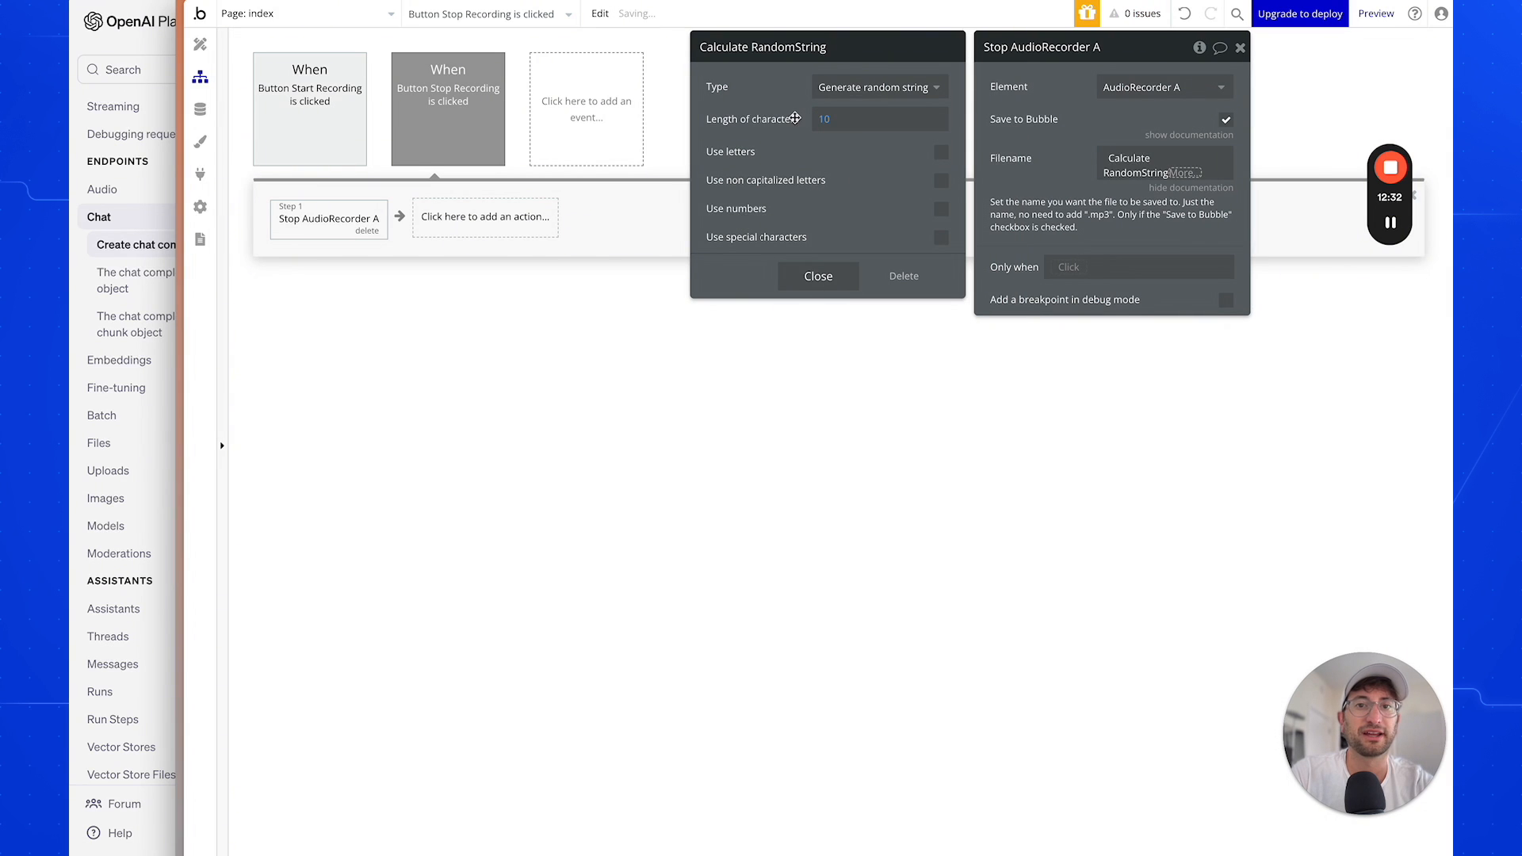
pyautogui.click(819, 281)
pyautogui.click(1025, 169)
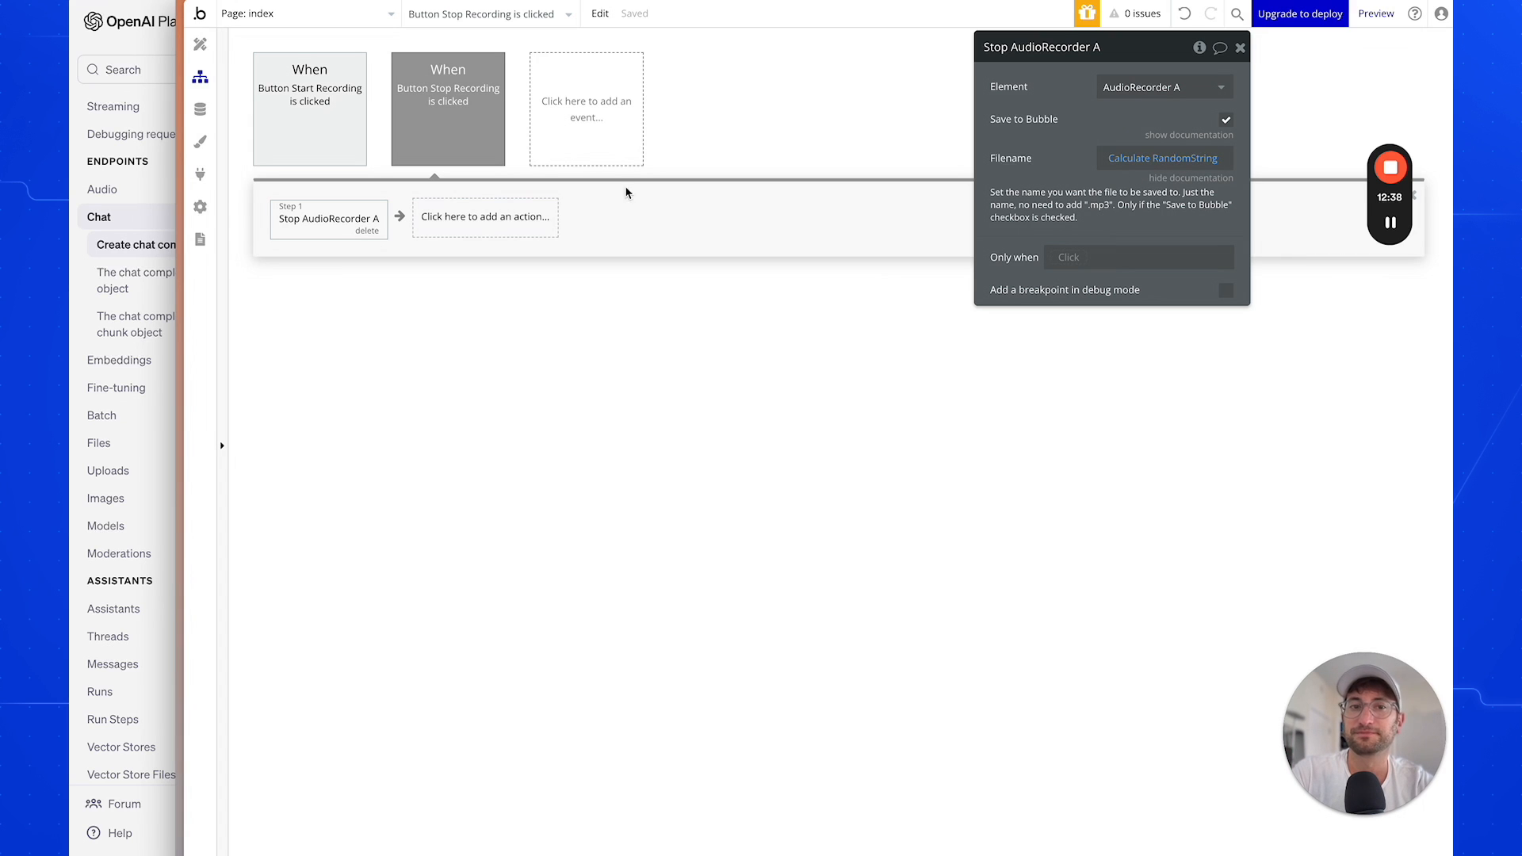
pyautogui.moveTo(1391, 226)
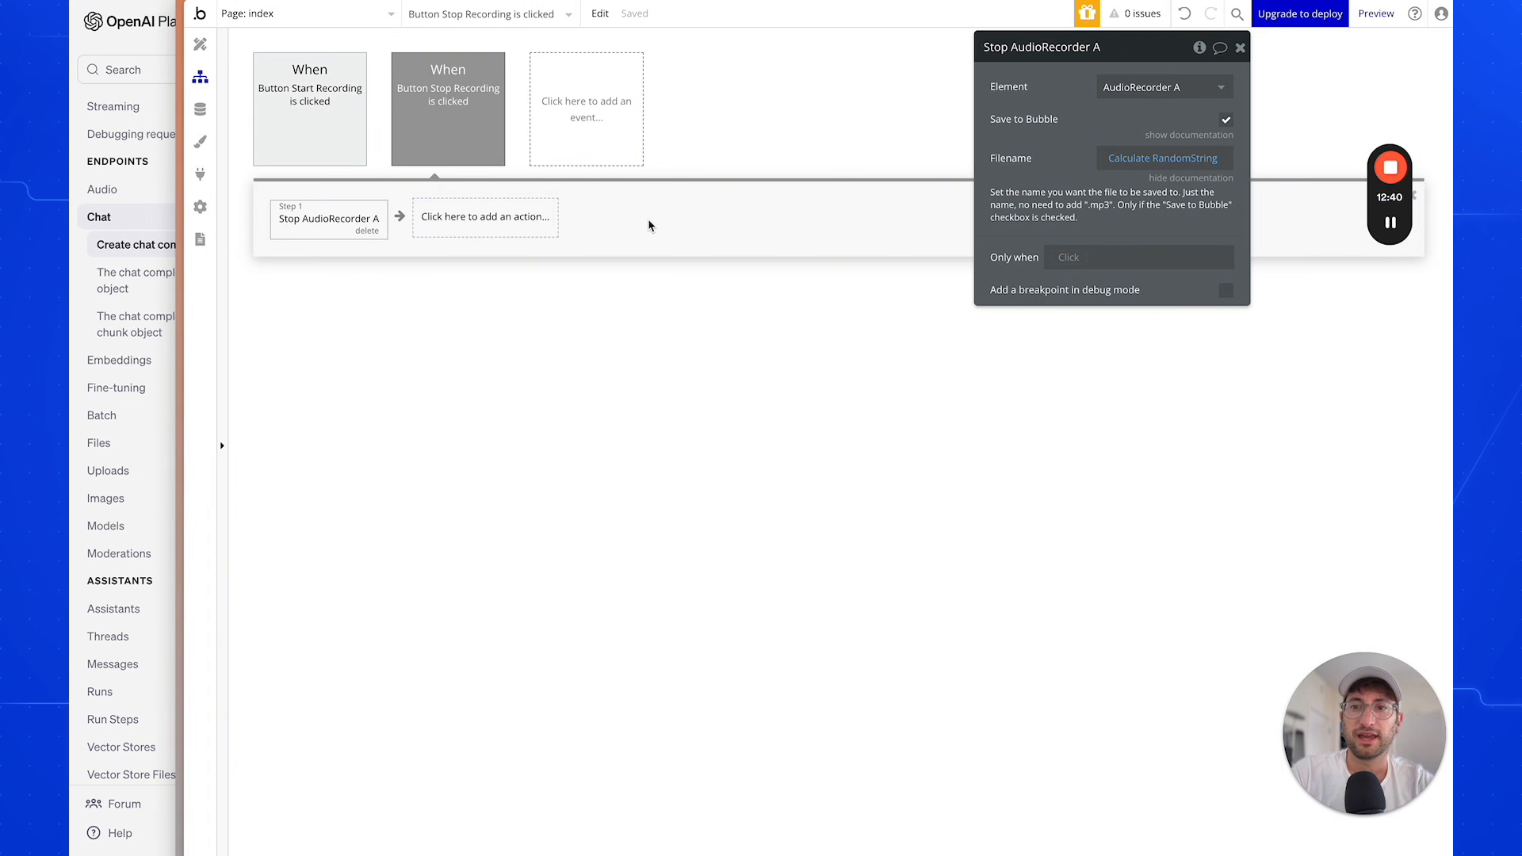
pyautogui.click(451, 232)
pyautogui.click(328, 225)
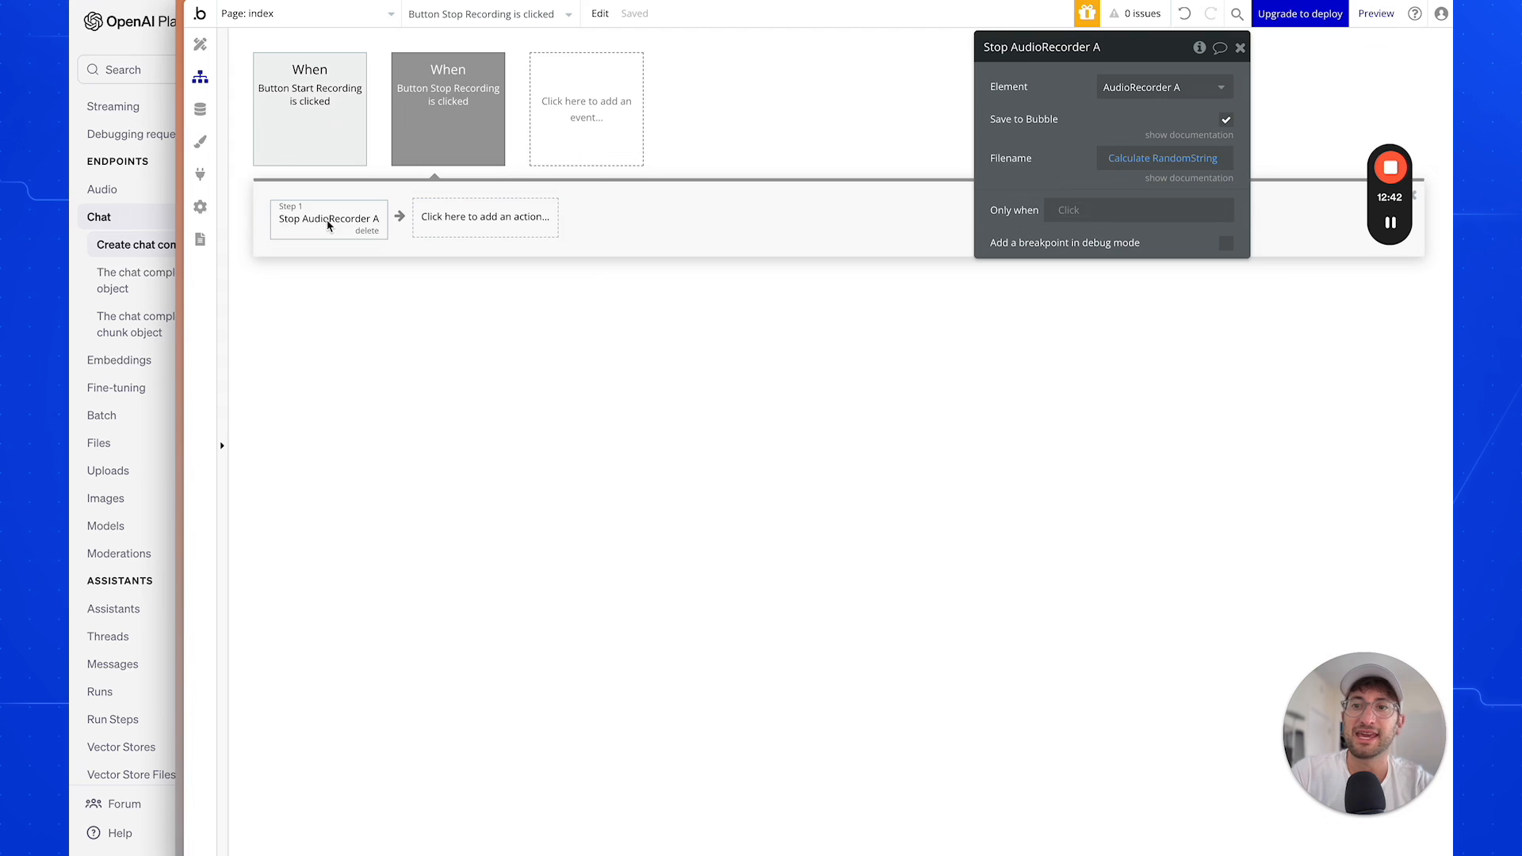
# Add the OpenAI - Transcription action after the Stop action and clear its preset dynamic file link.
pyautogui.click(477, 224)
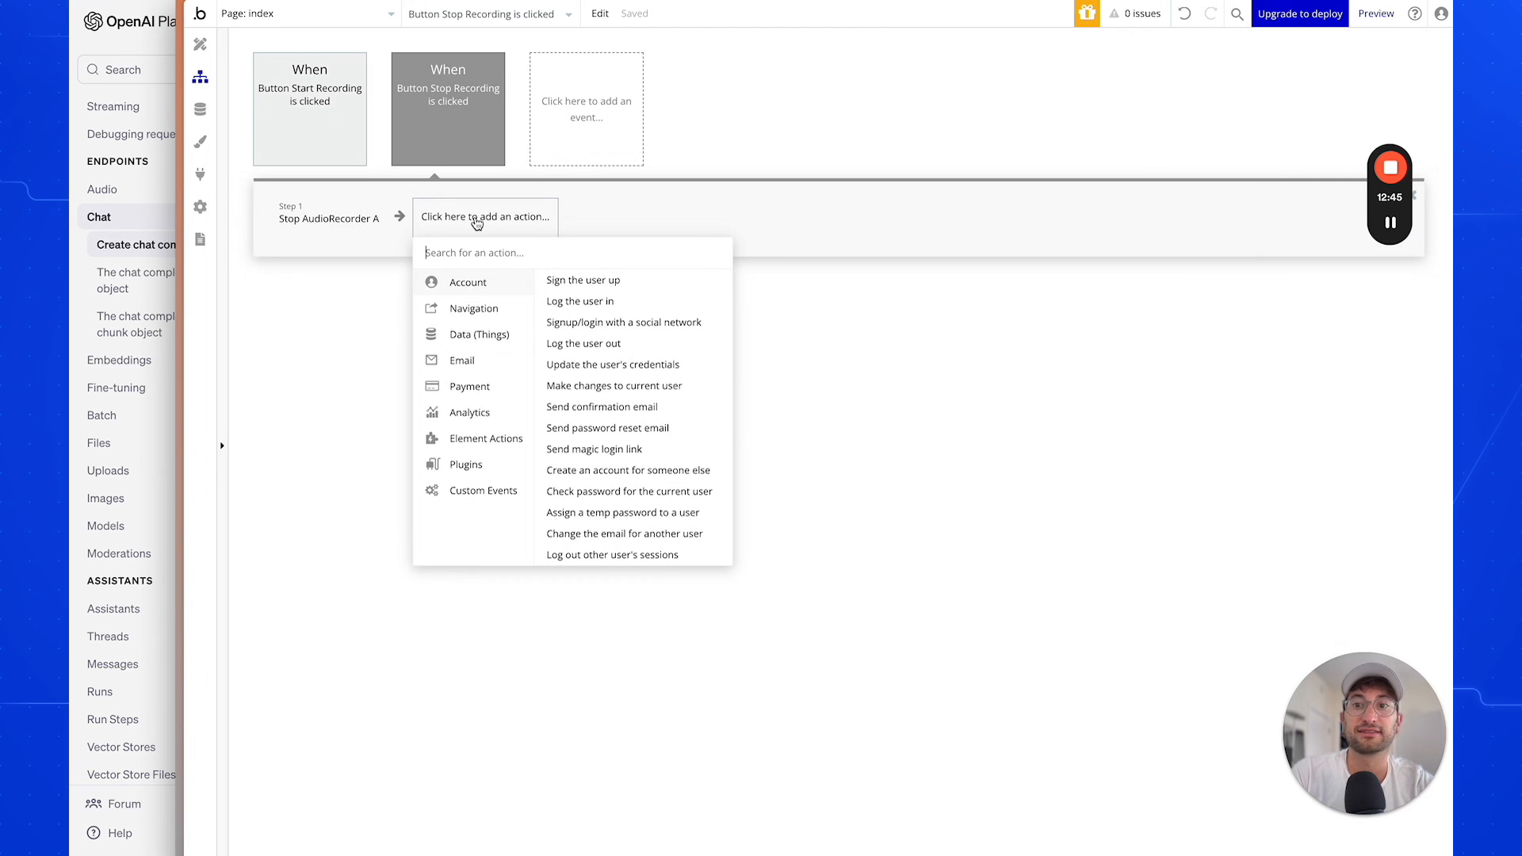
pyautogui.write('open')
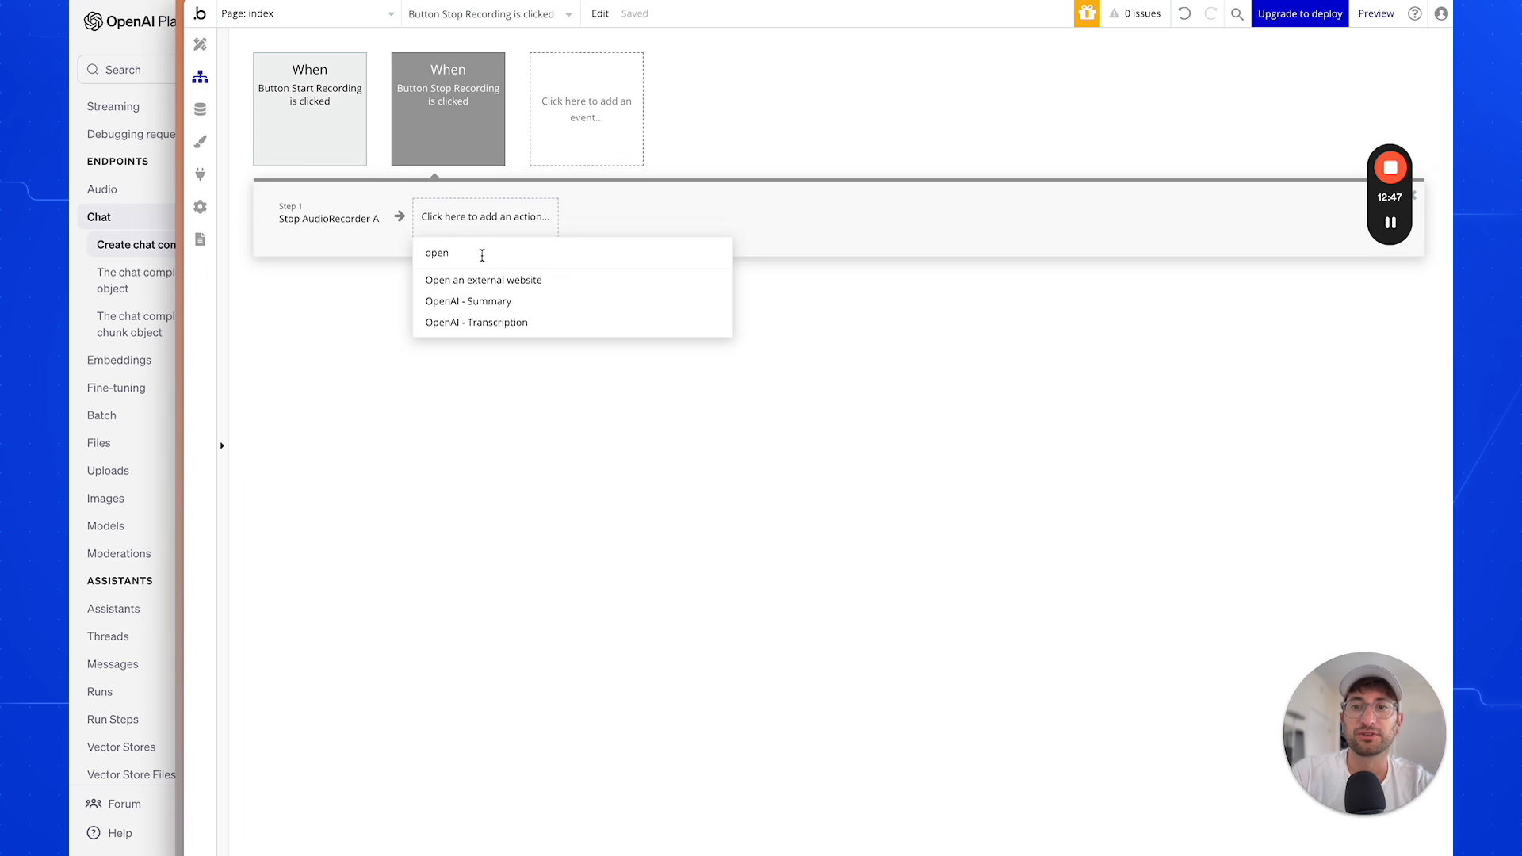
pyautogui.click(493, 323)
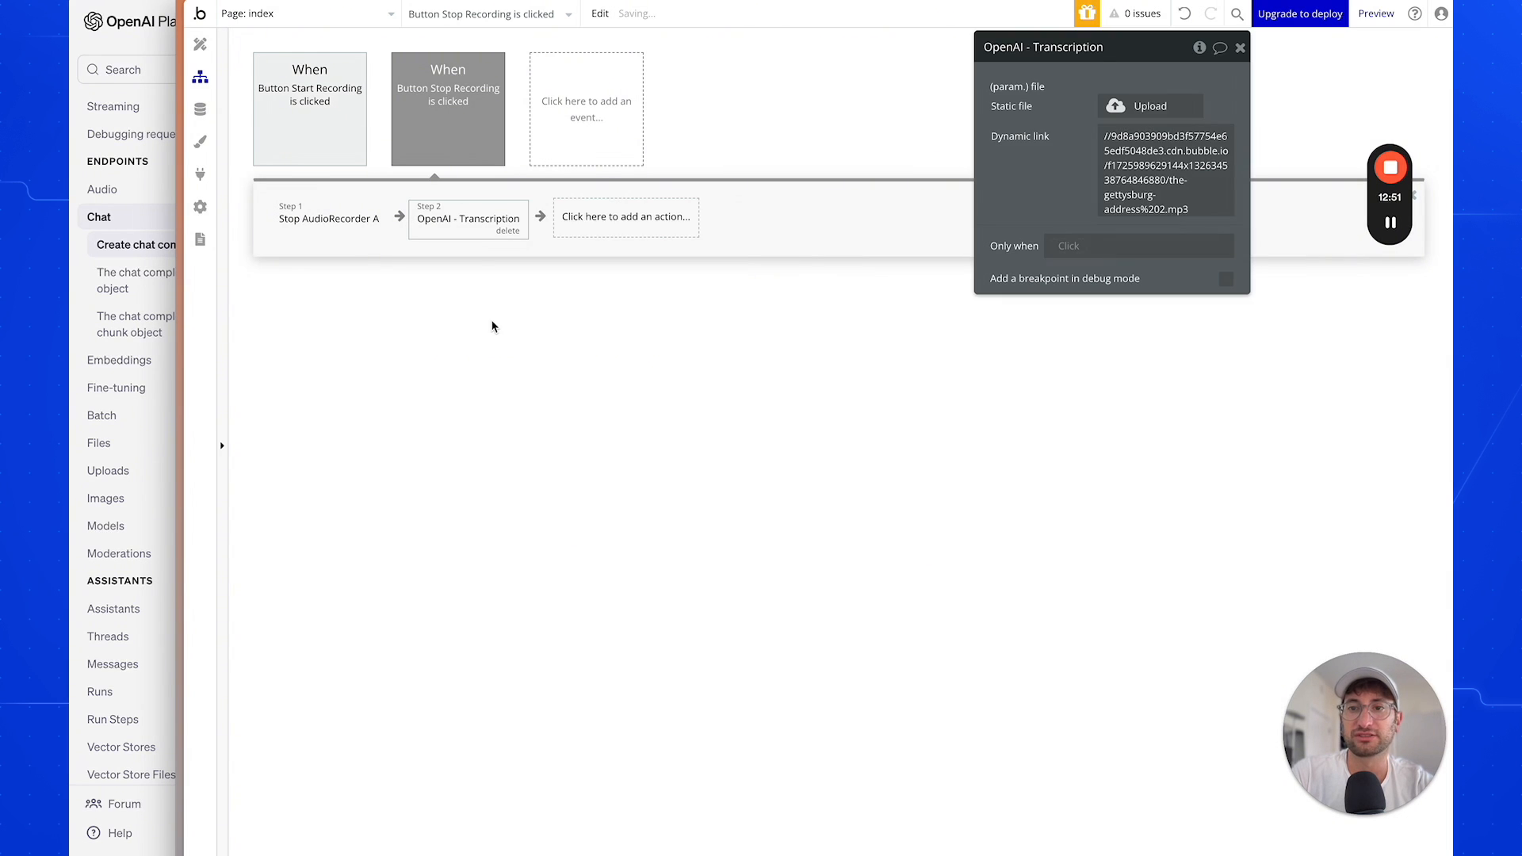
pyautogui.click(1109, 163)
pyautogui.hotkey('ctrl', 'a')
pyautogui.press('BackSpace')
pyautogui.click(1243, 141)
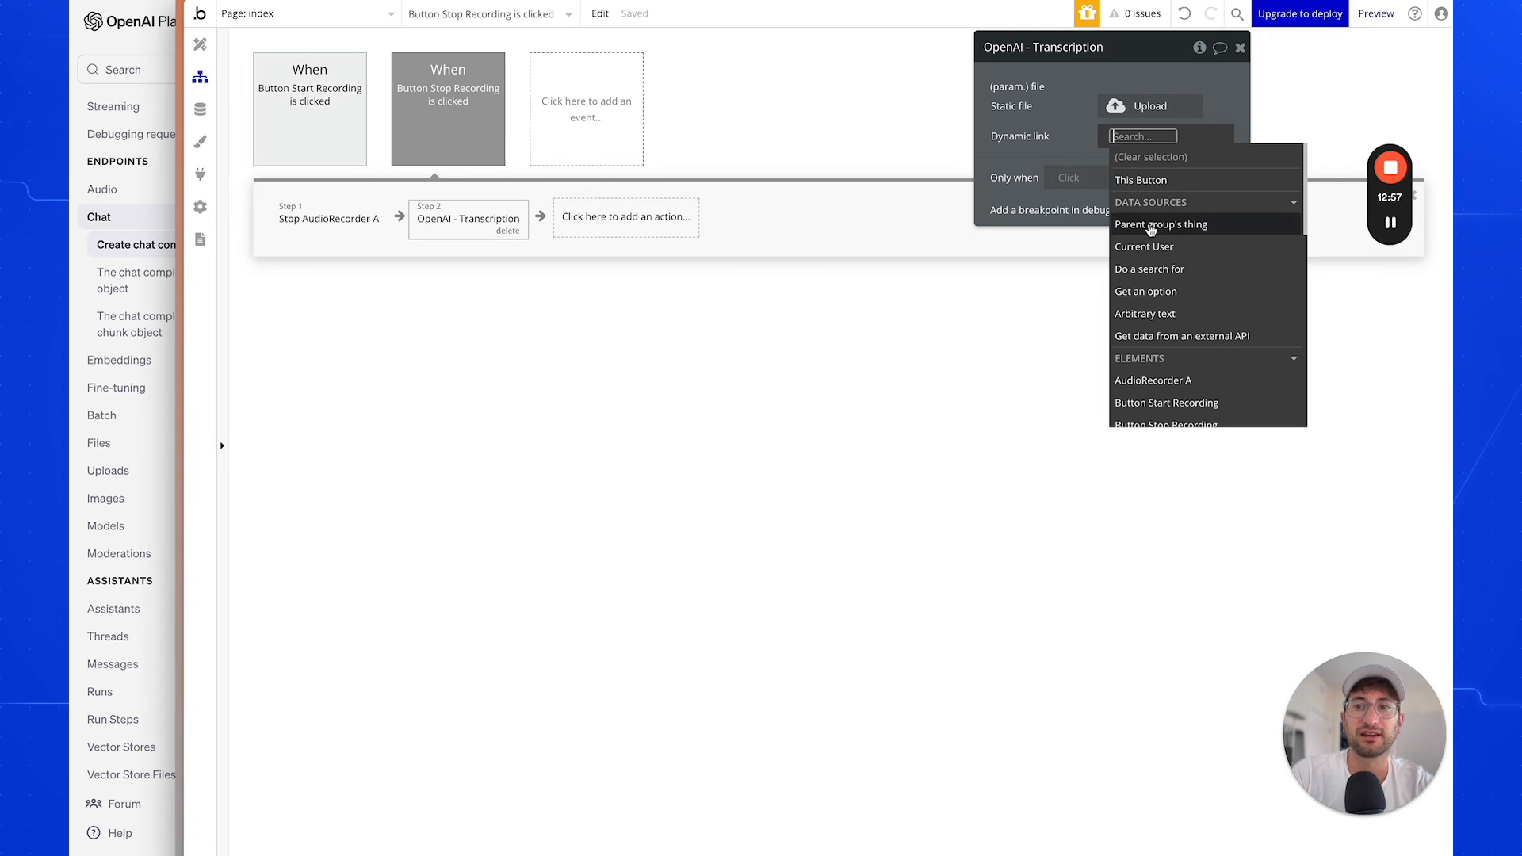
pyautogui.write('step')
pyautogui.press('BackSpace')
pyautogui.press('BackSpace')
pyautogui.press('BackSpace')
pyautogui.press('BackSpace')
pyautogui.write('res')
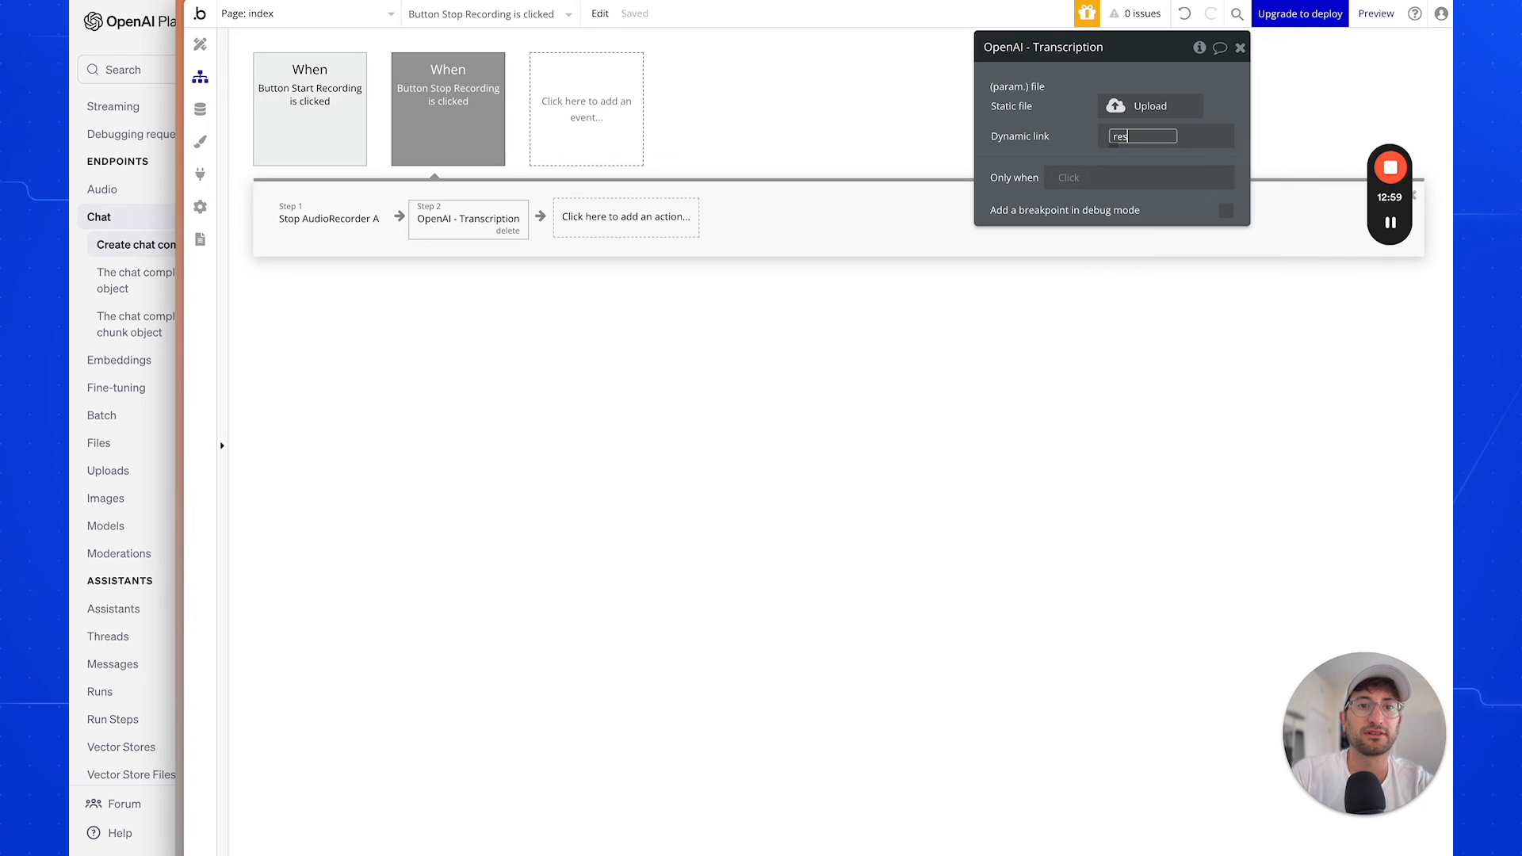
pyautogui.press('BackSpace')
pyautogui.press('BackSpace')
pyautogui.press('BackSpace')
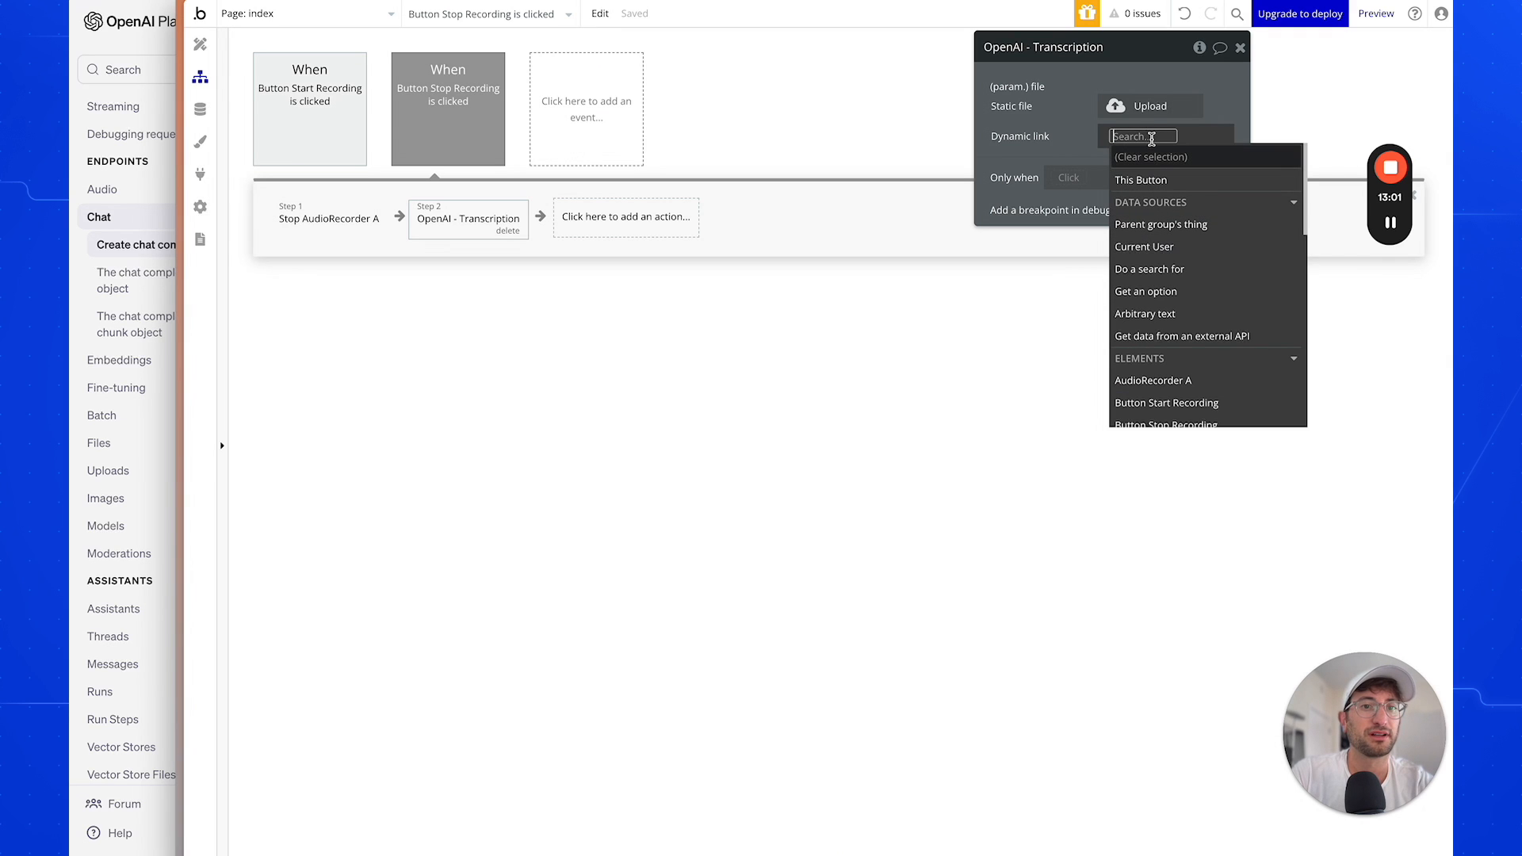
pyautogui.click(1087, 124)
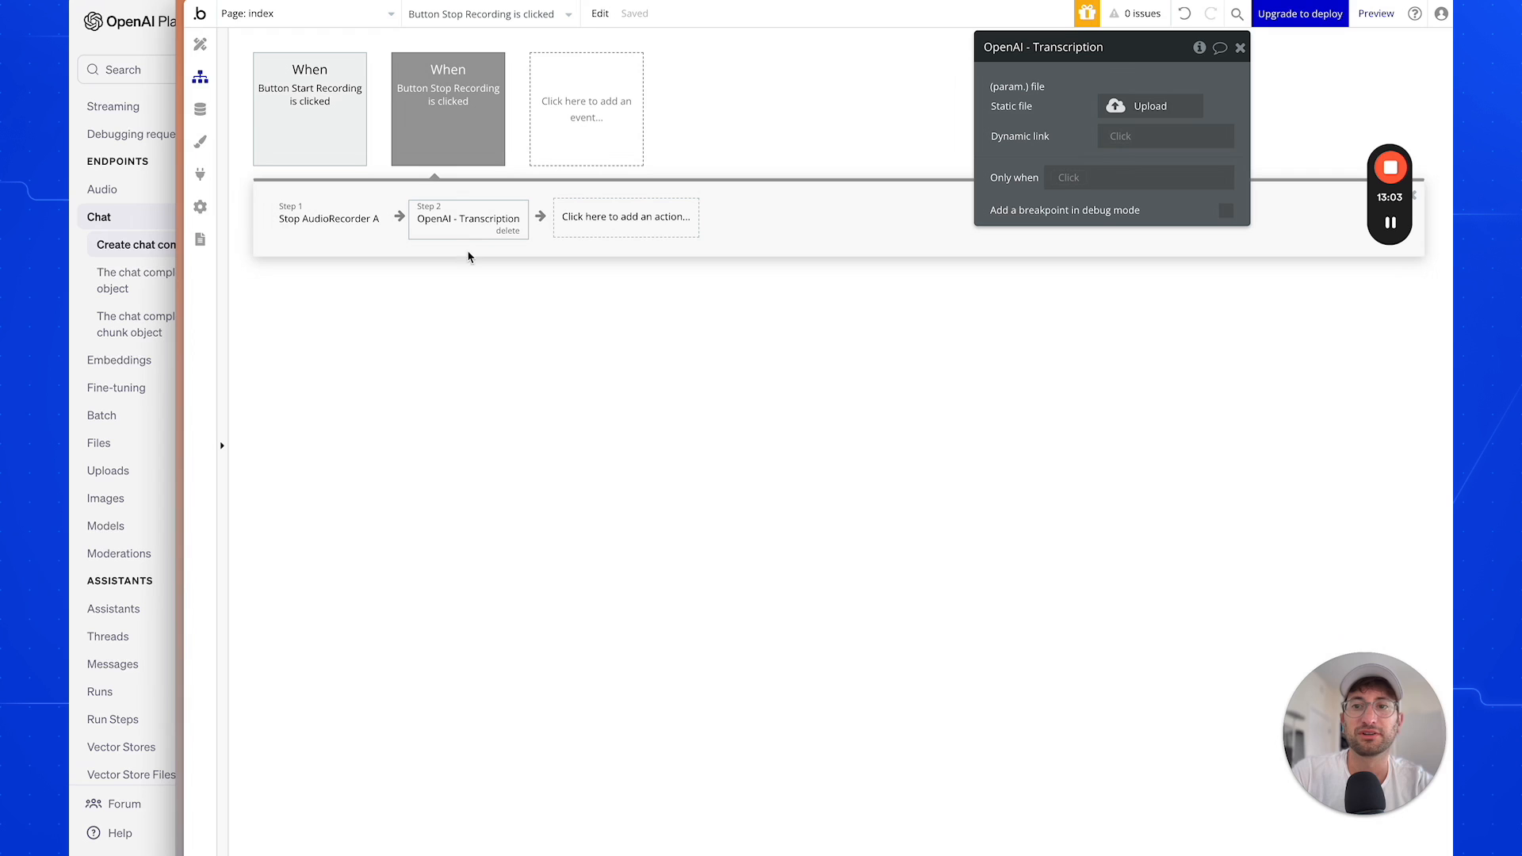
# Set the transcription action's dynamic link to AudioRecorder A's Saved to Bubble URL.
pyautogui.click(1141, 138)
pyautogui.click(1263, 141)
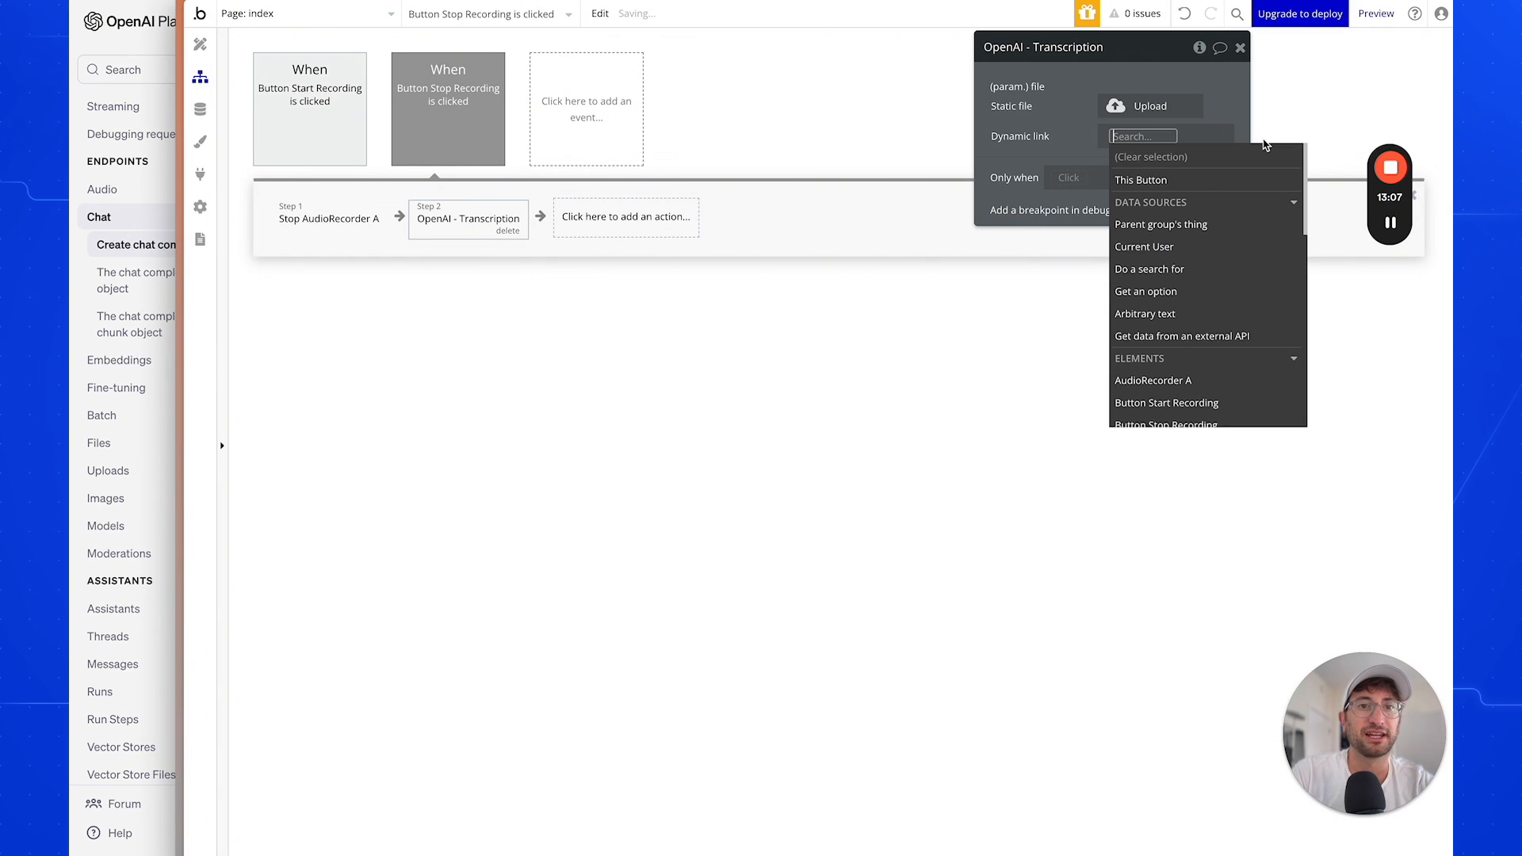
pyautogui.click(1135, 382)
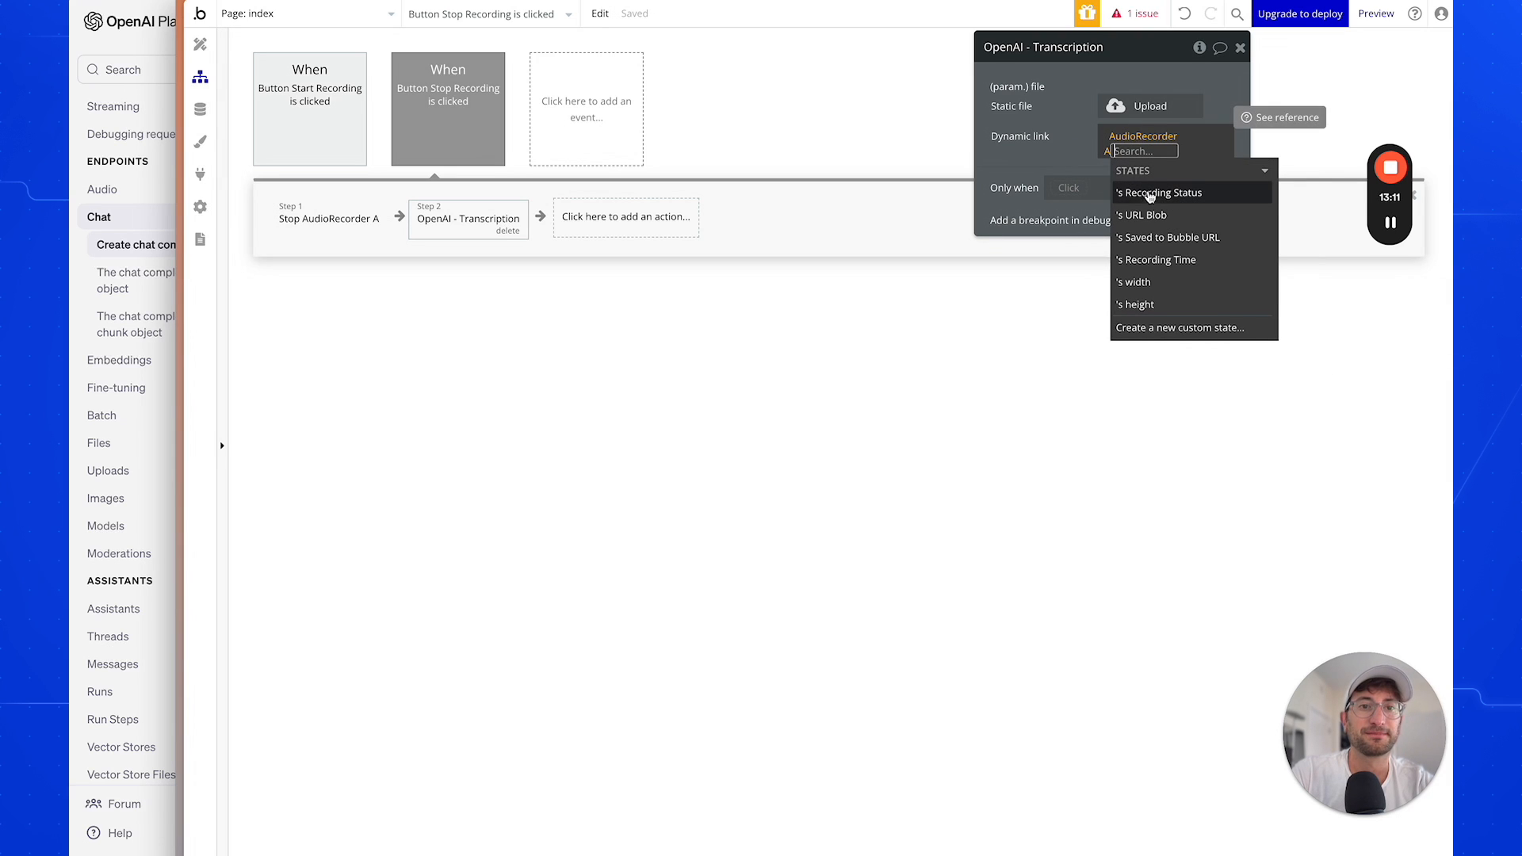
pyautogui.click(1171, 238)
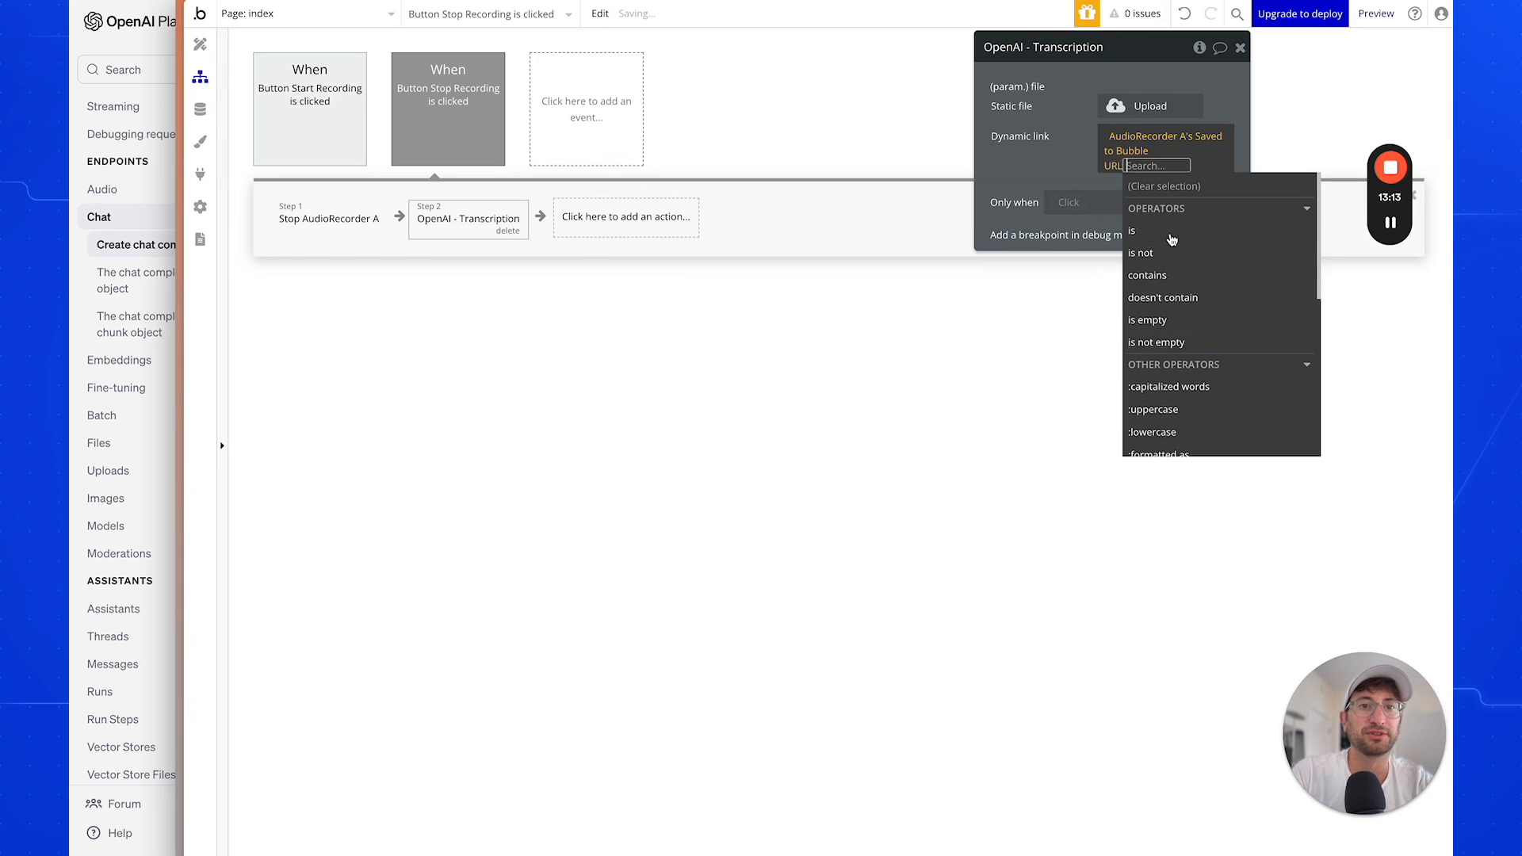
# Append the :find & replace operator to the AudioRecorder A's Saved to Bubble URL expression in the transcription action's dynamic link.
pyautogui.click(1050, 140)
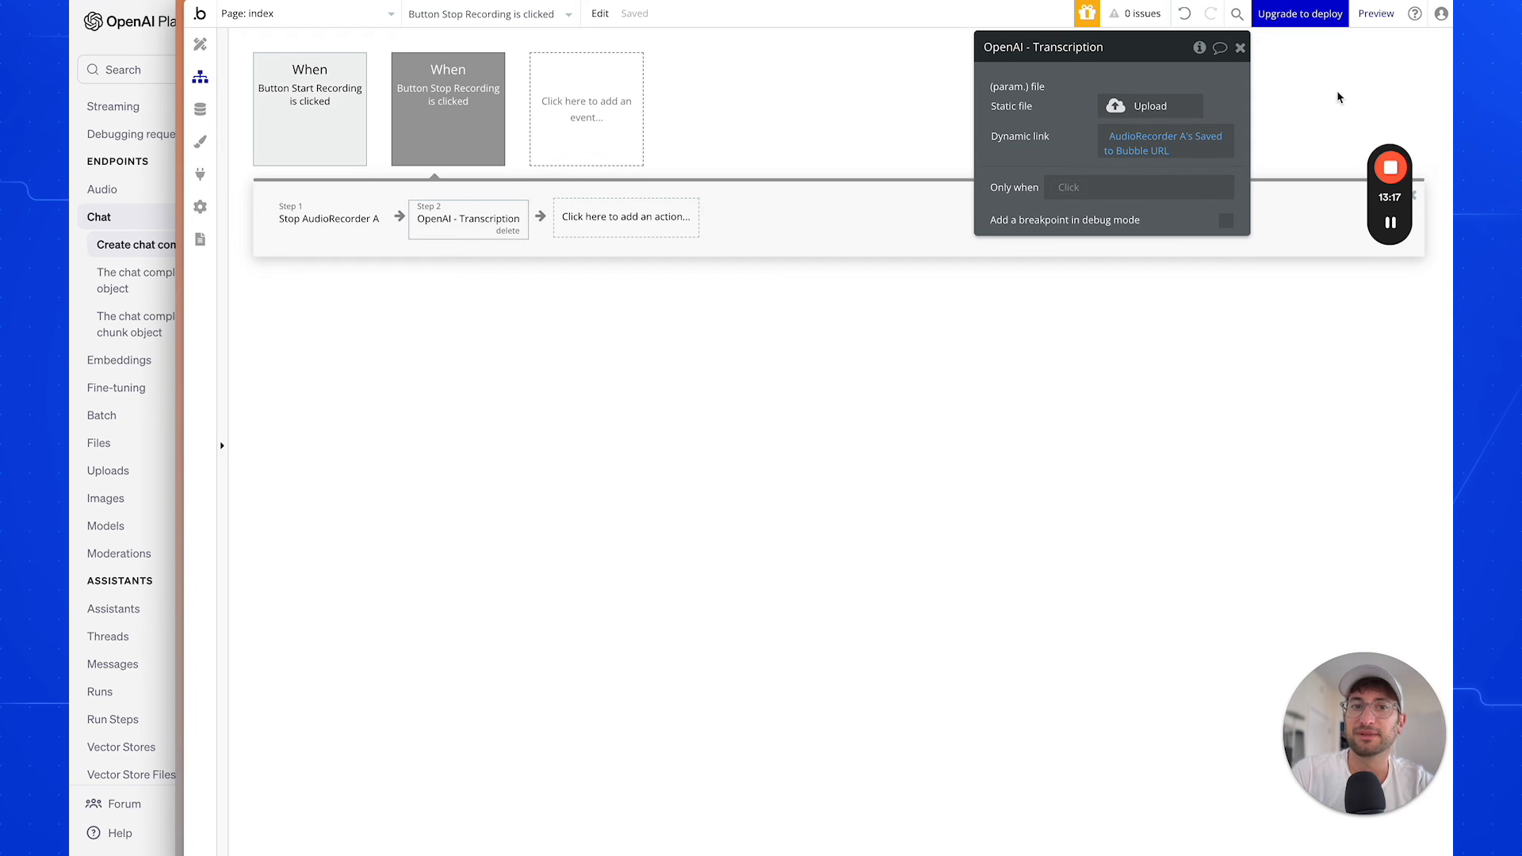
pyautogui.click(1162, 152)
pyautogui.click(1196, 153)
pyautogui.write('fin')
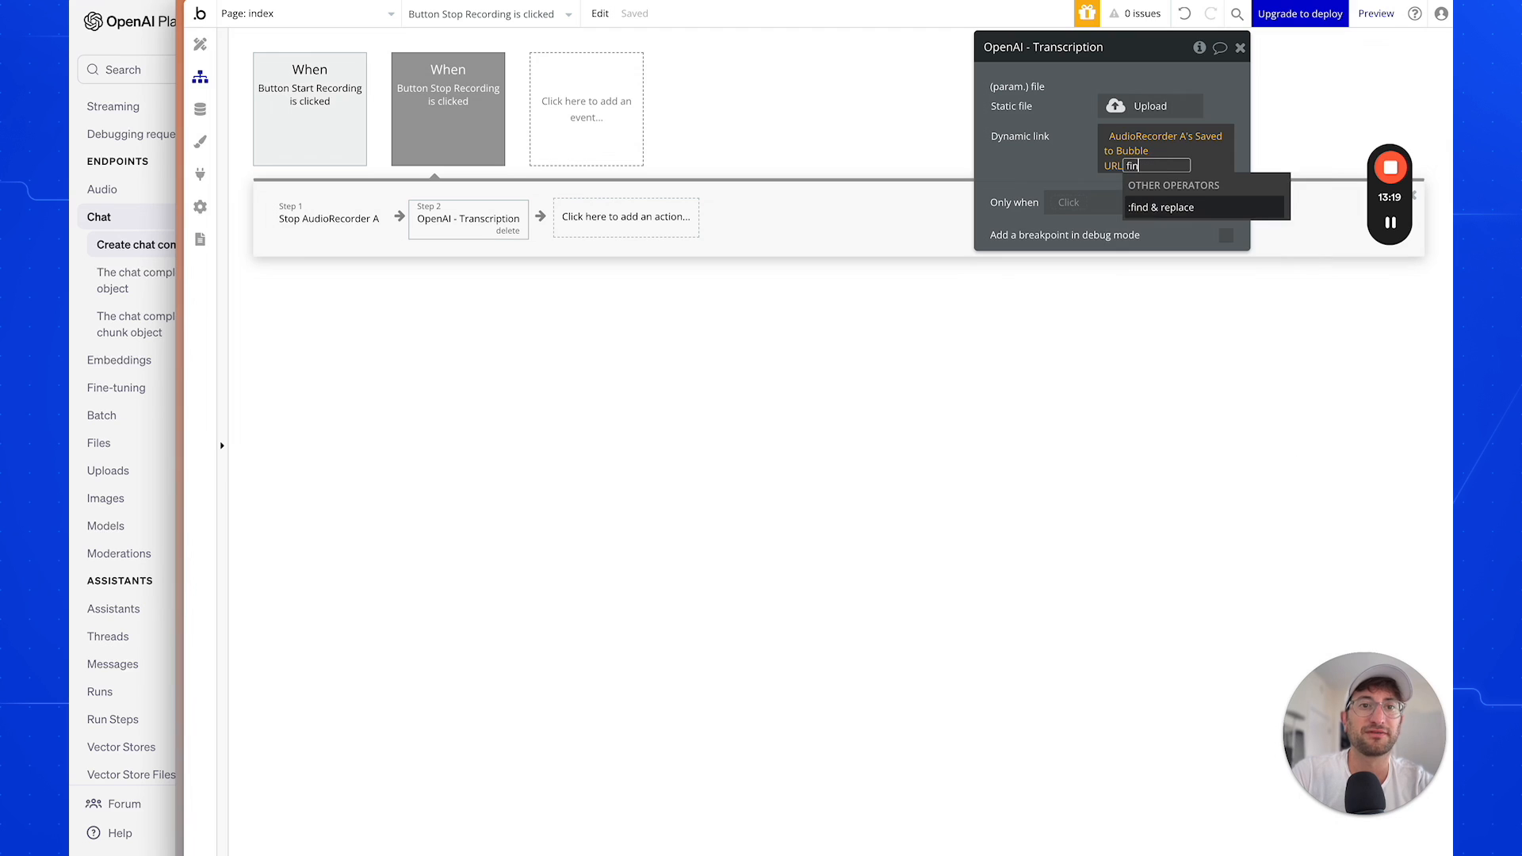
pyautogui.click(1158, 208)
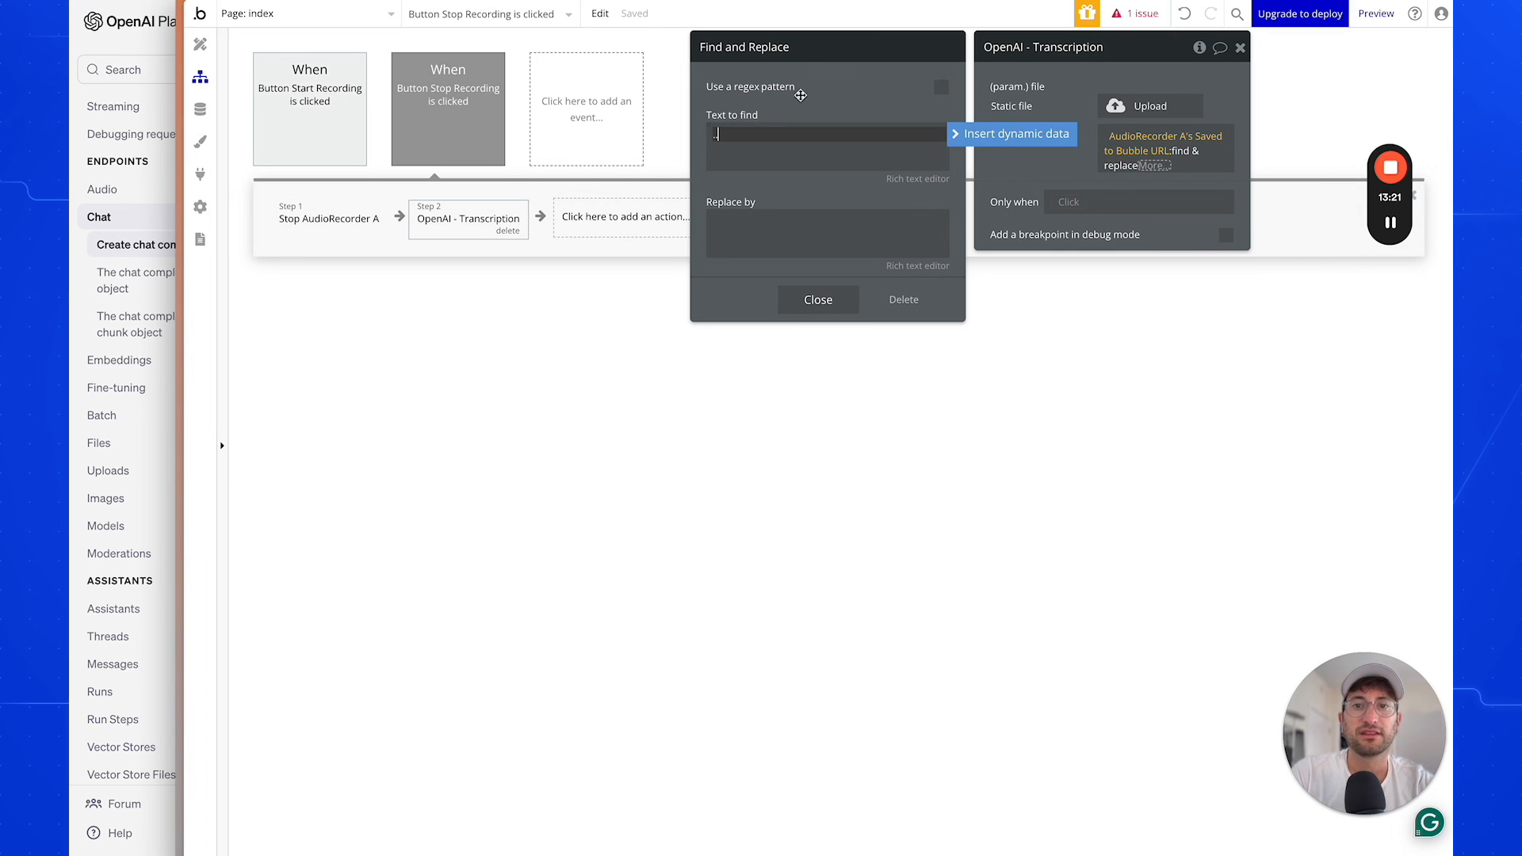
pyautogui.write('//')
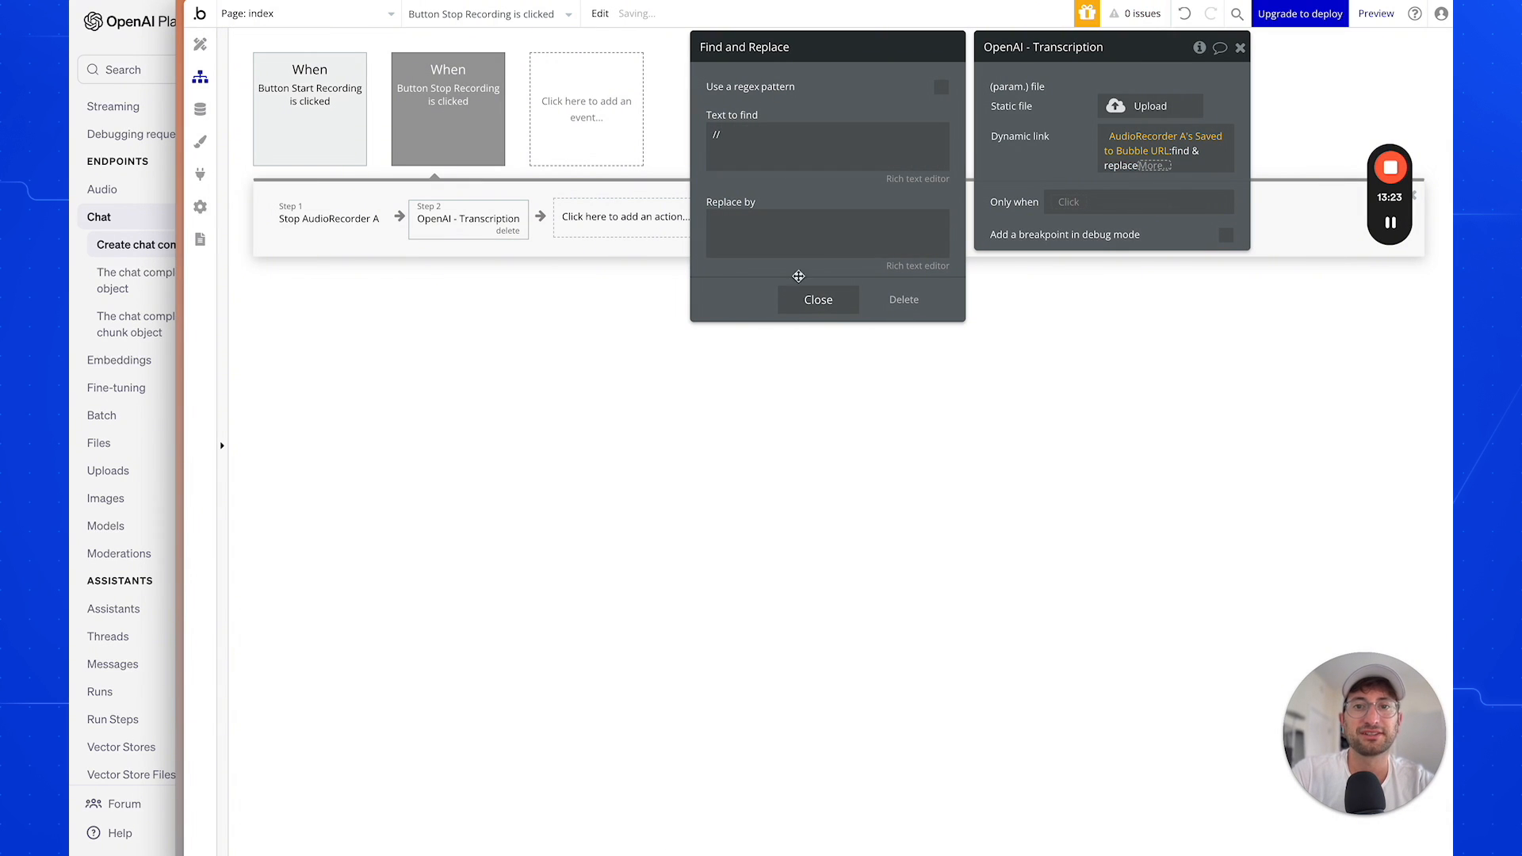
pyautogui.click(740, 235)
pyautogui.write('https://')
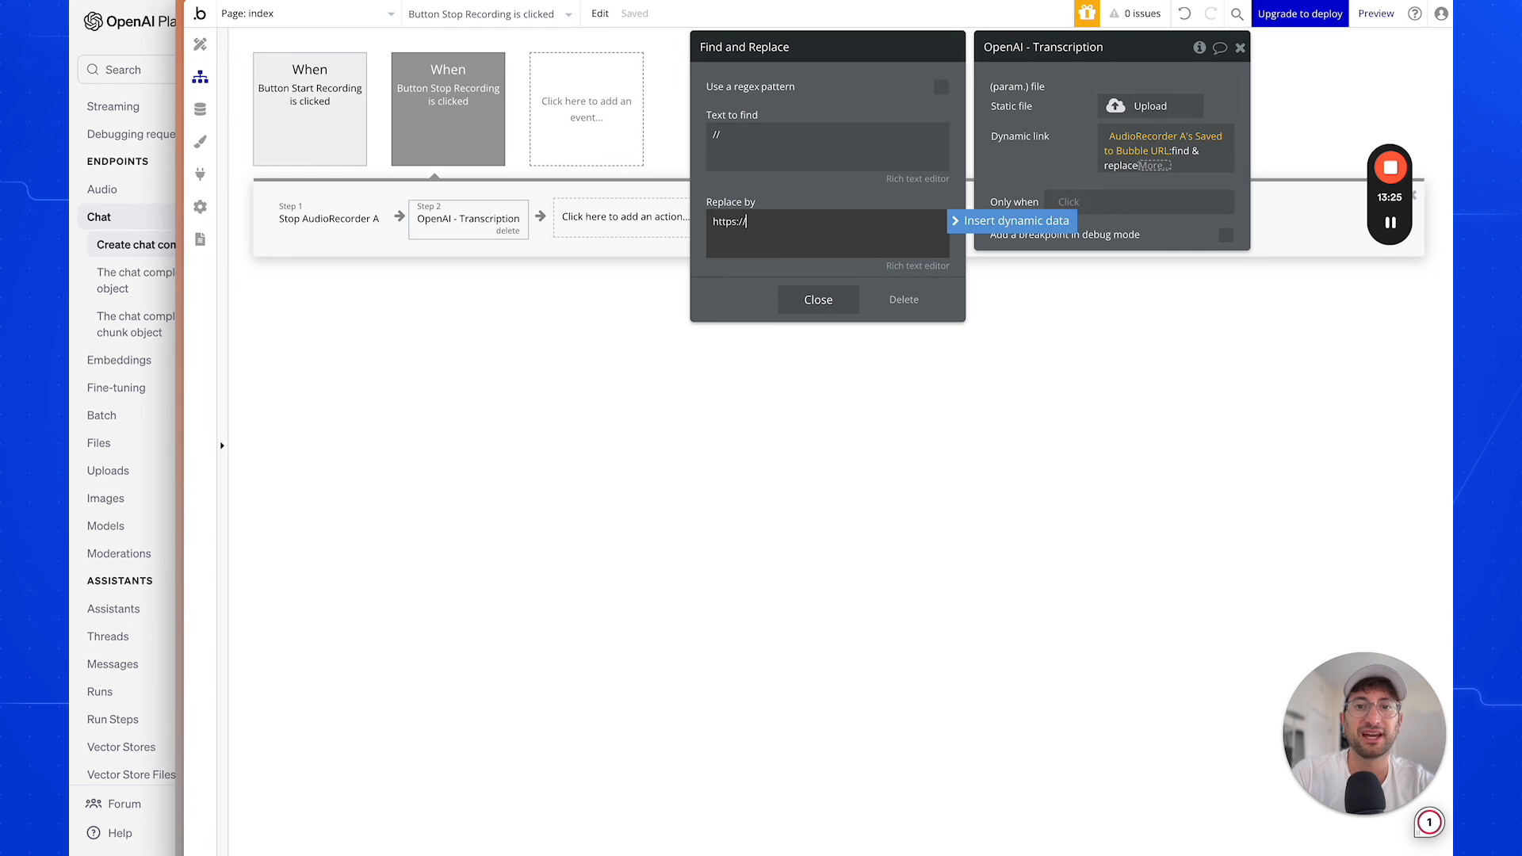
pyautogui.click(708, 272)
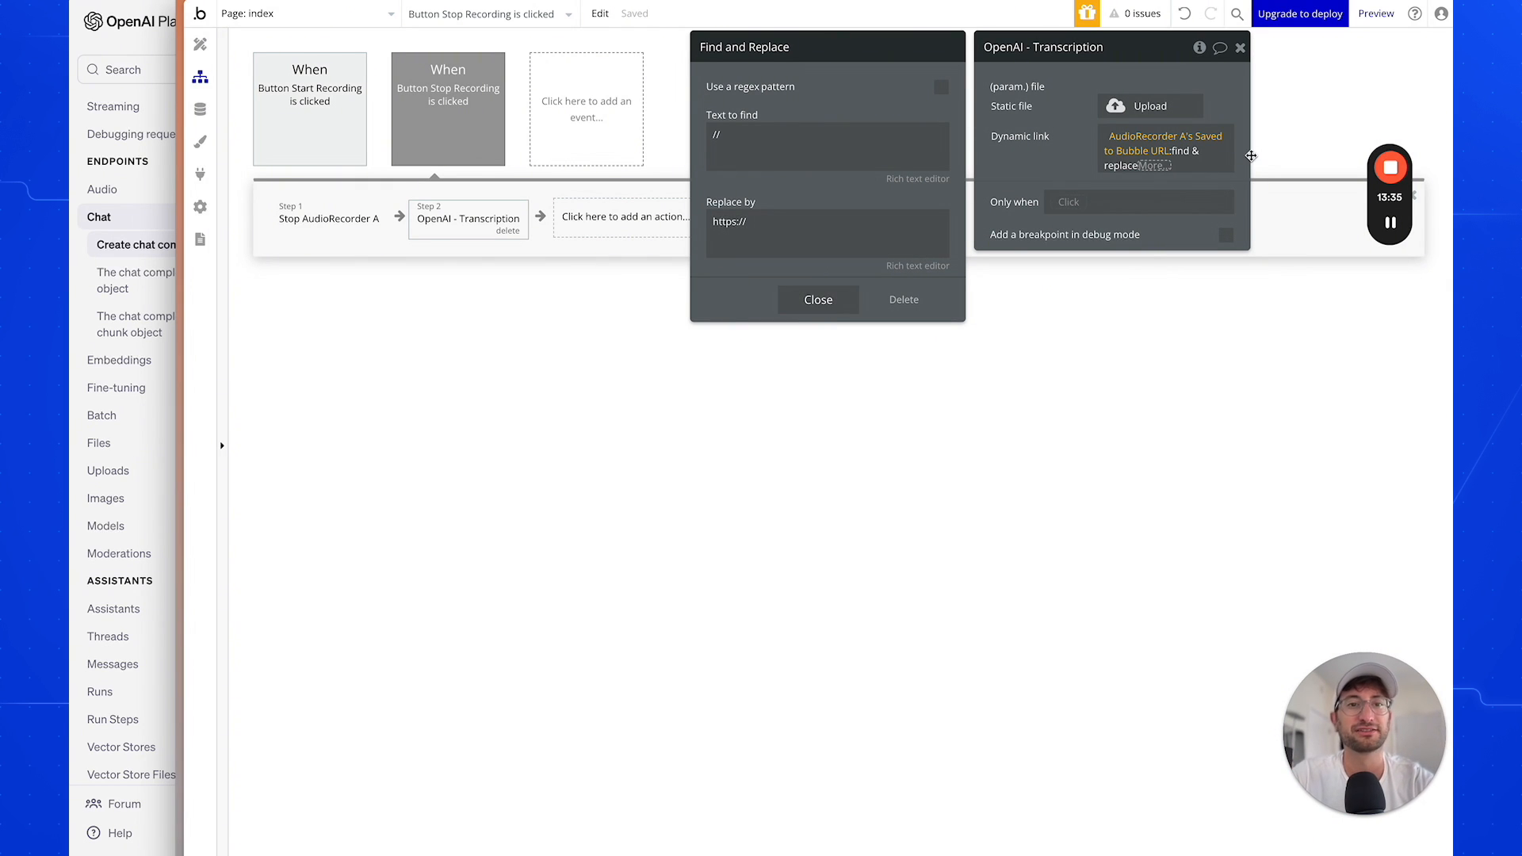
pyautogui.click(828, 300)
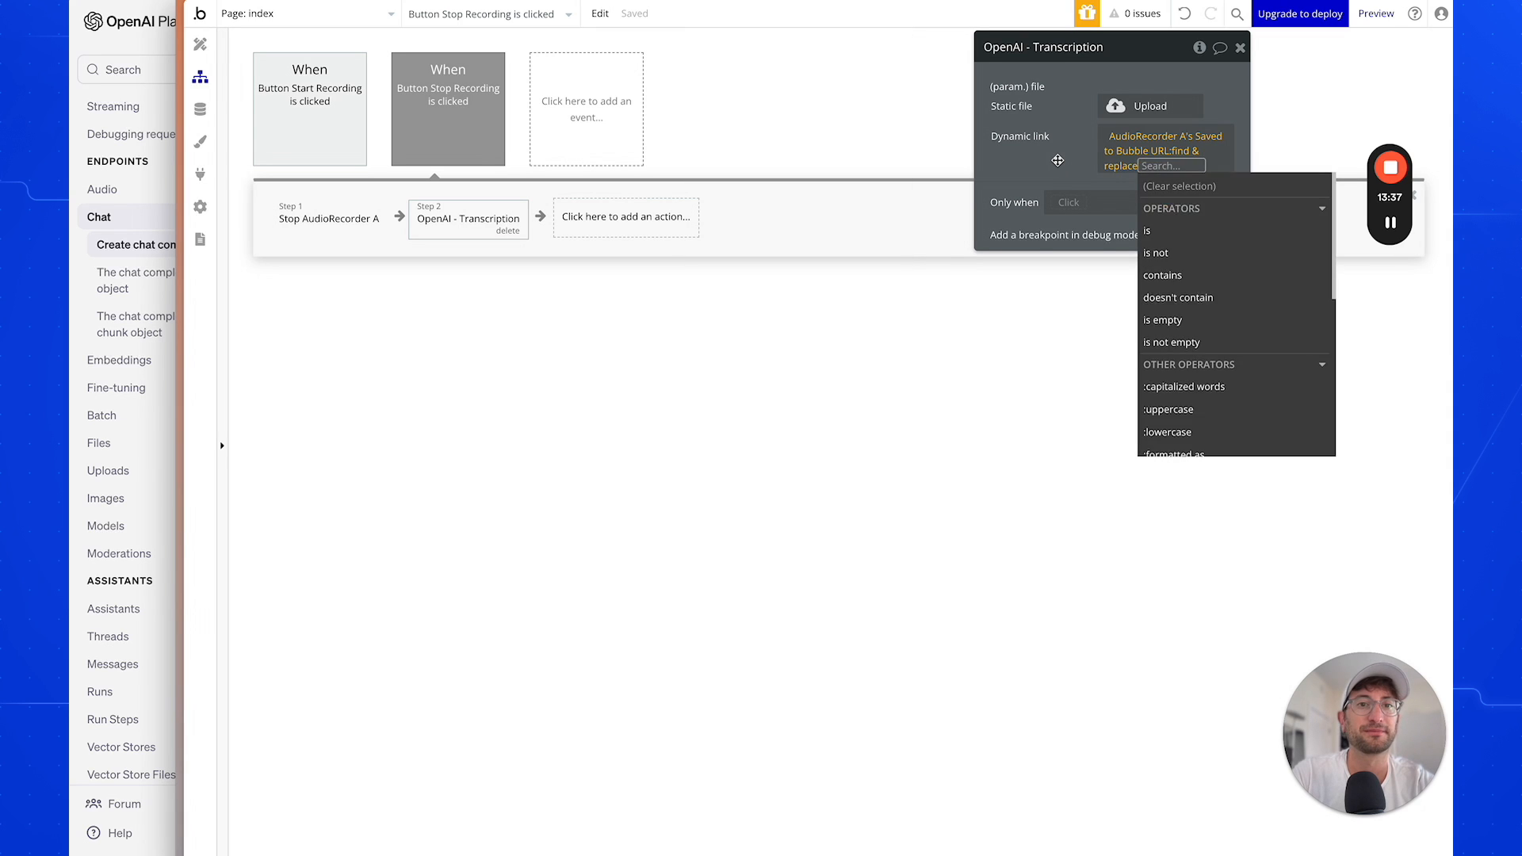
pyautogui.click(1058, 161)
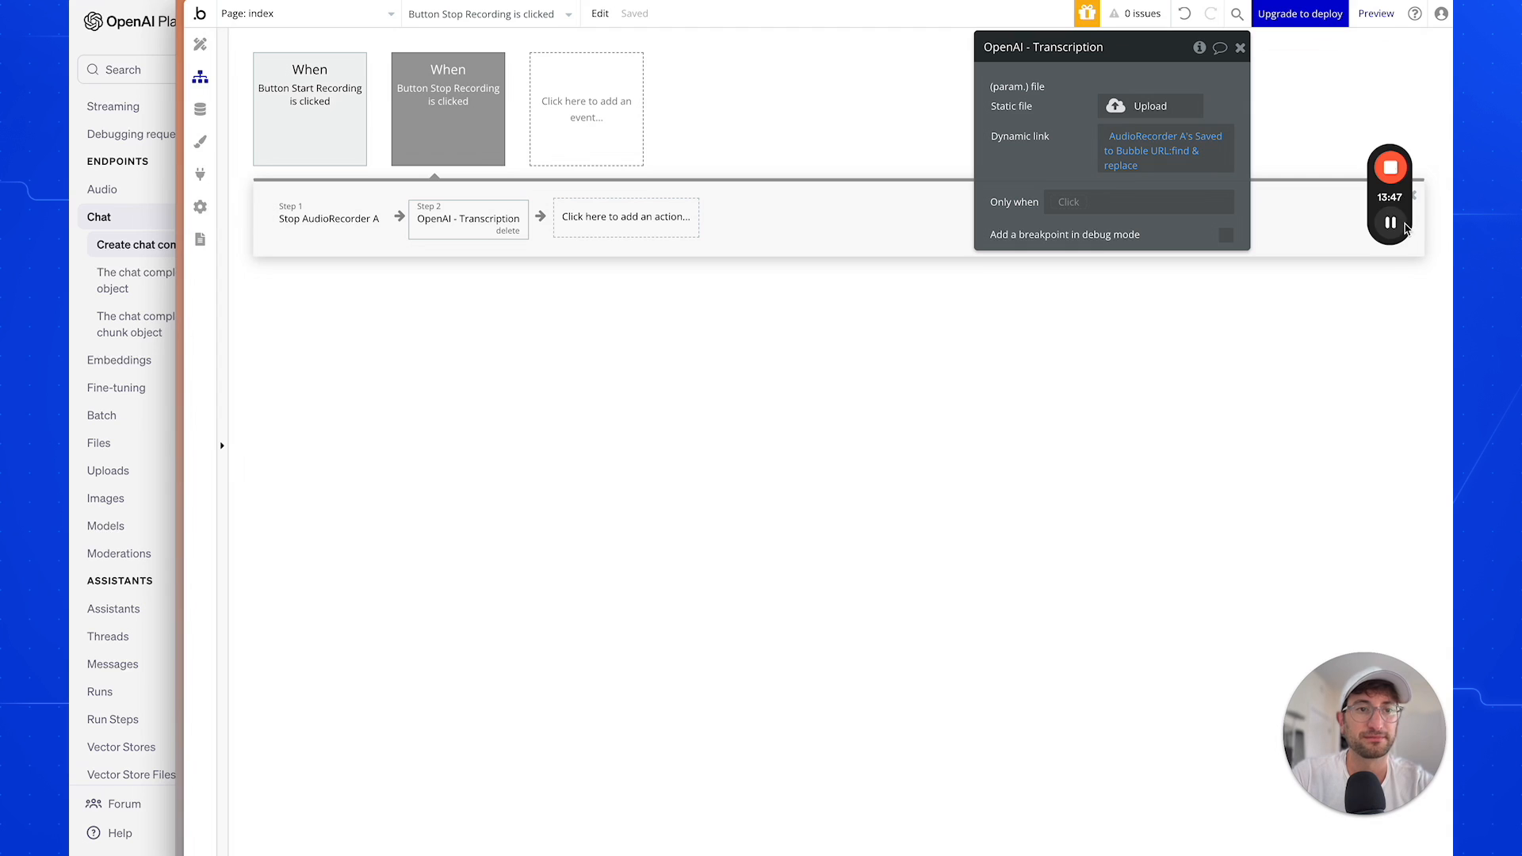
# Create a custom state named Saved Transcription of type text on the index page.
pyautogui.click(200, 43)
pyautogui.click(321, 121)
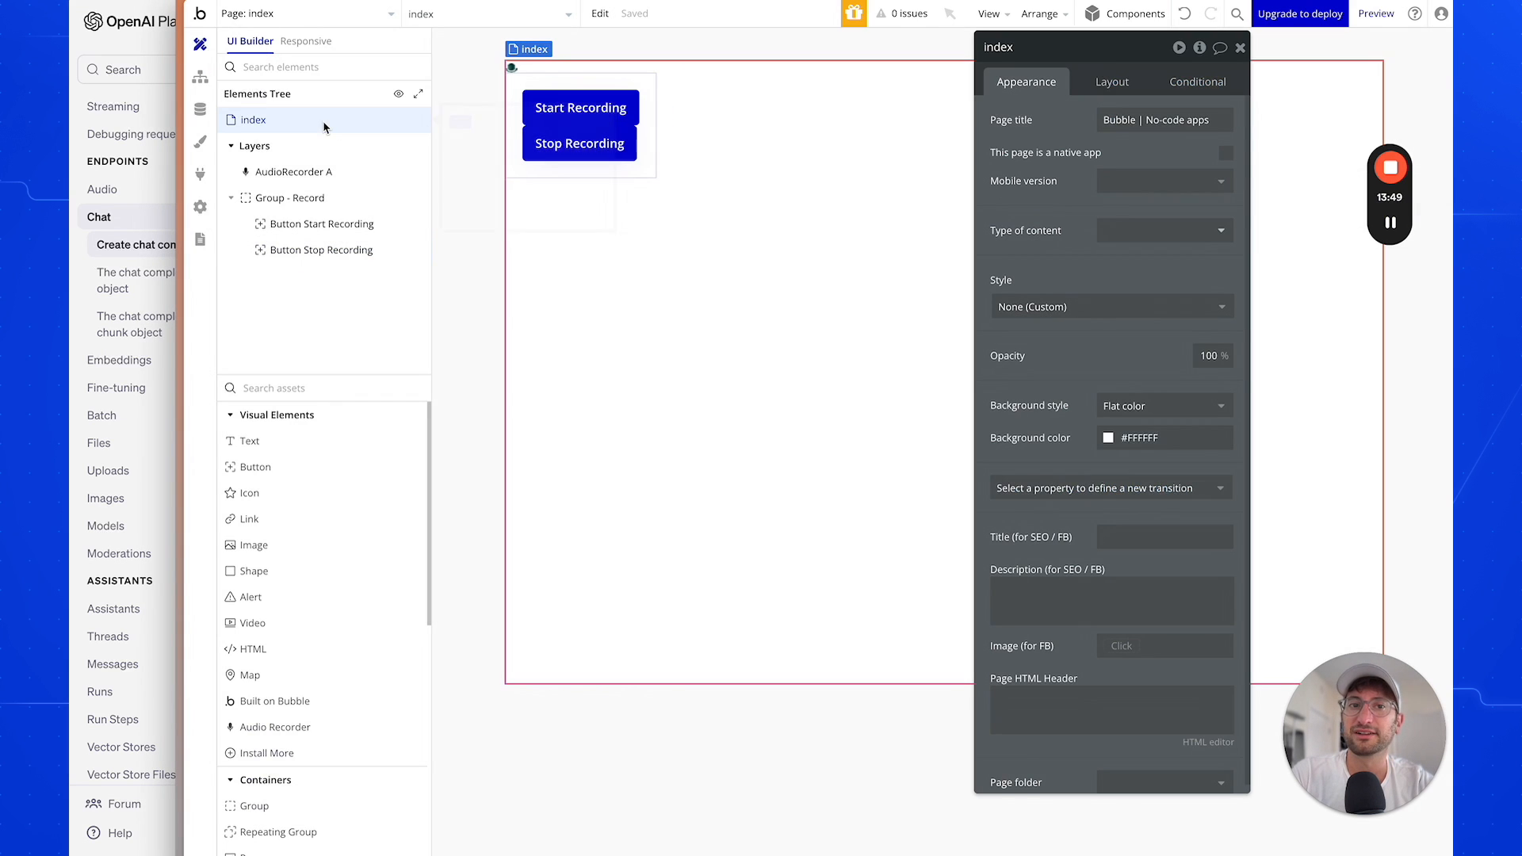
pyautogui.click(1199, 48)
pyautogui.click(778, 105)
pyautogui.write('Saved Transcription')
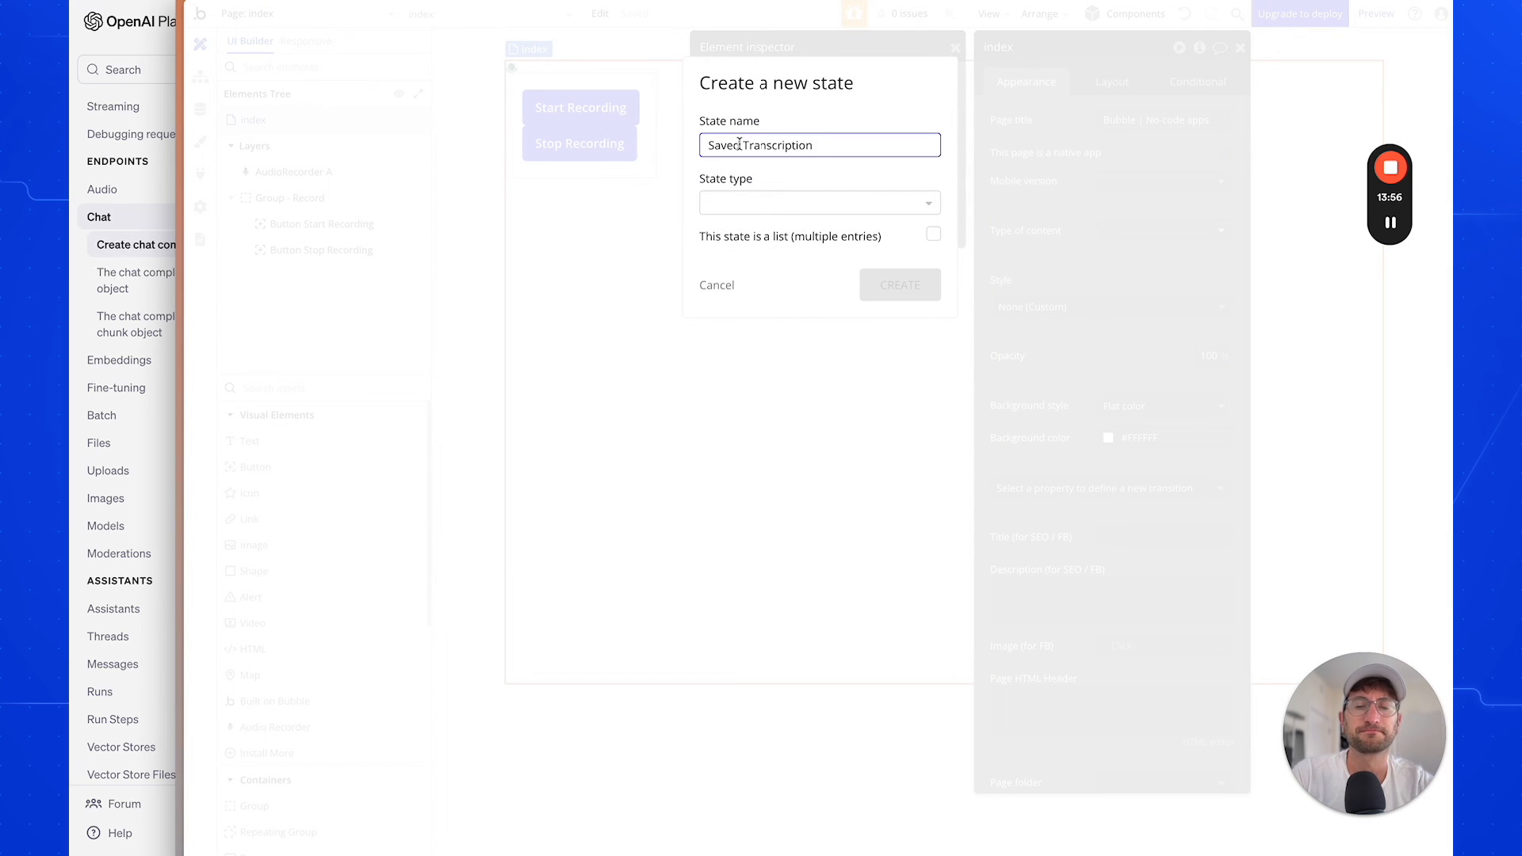
pyautogui.click(775, 202)
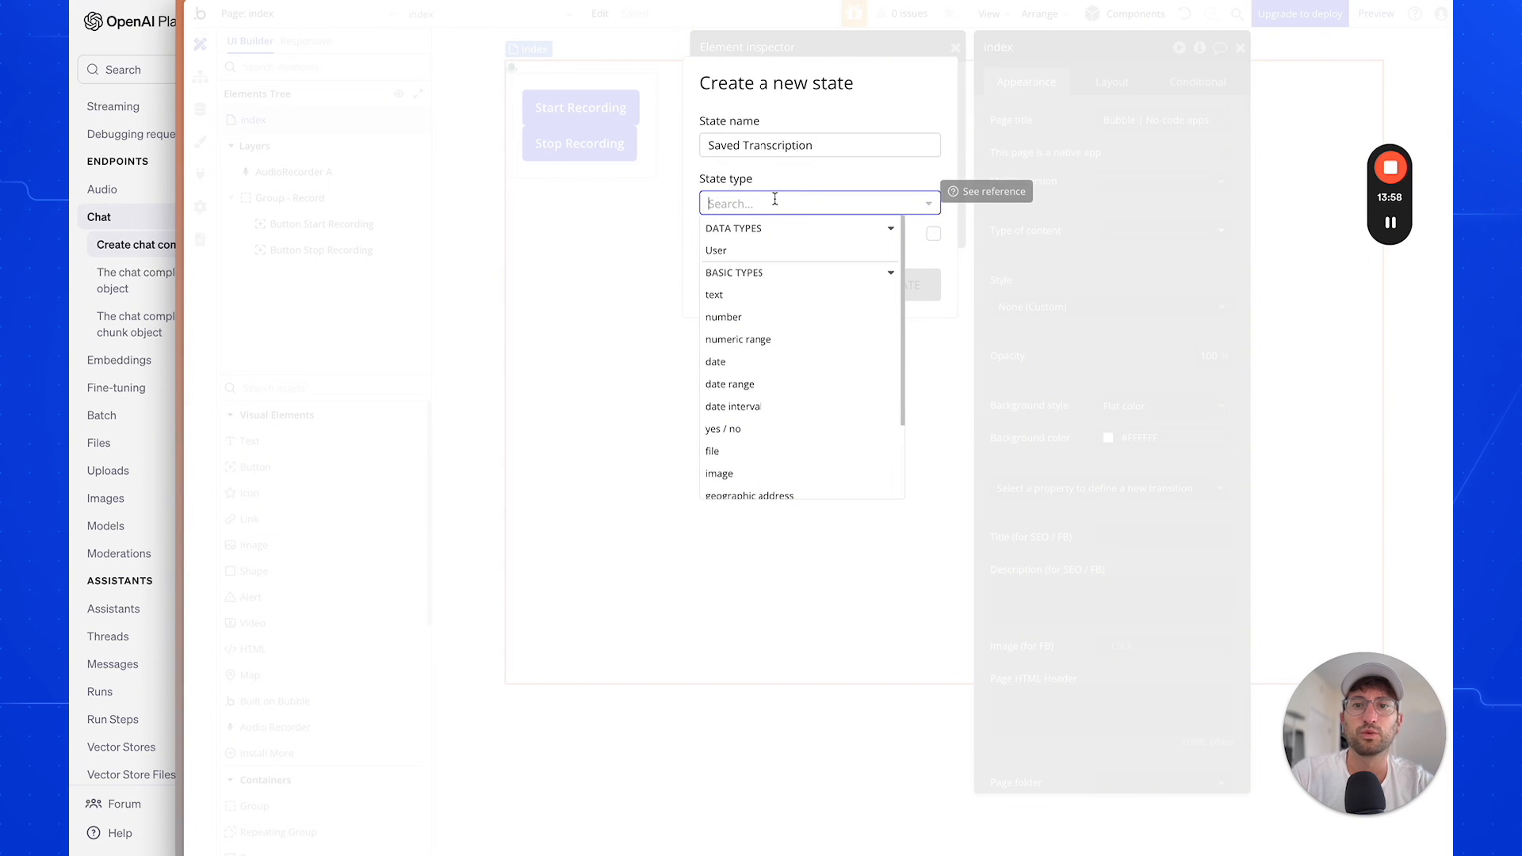
pyautogui.write('text')
pyautogui.click(745, 252)
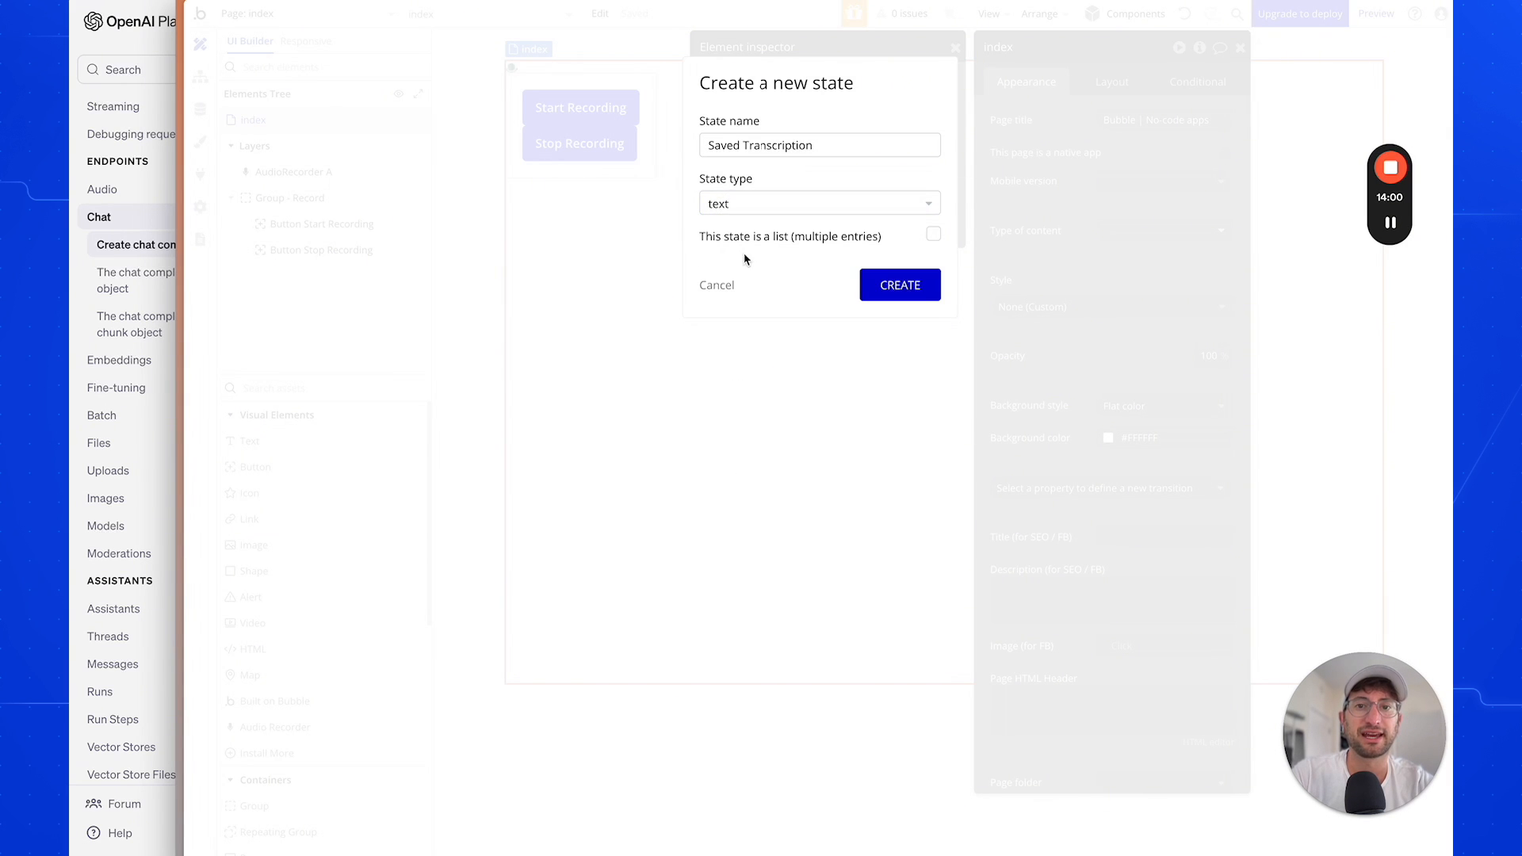
pyautogui.click(896, 285)
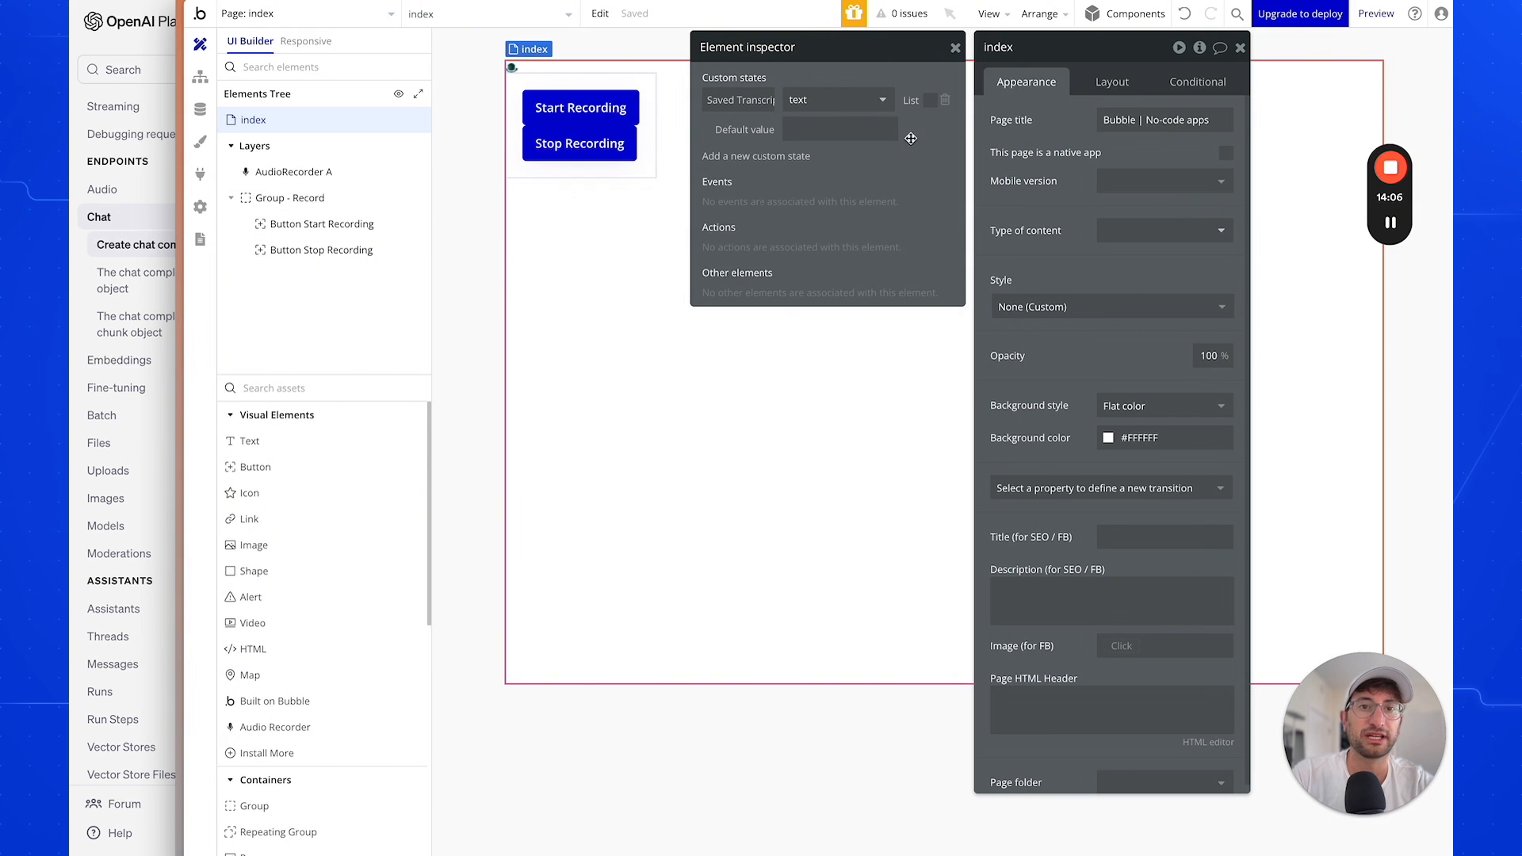
pyautogui.click(956, 49)
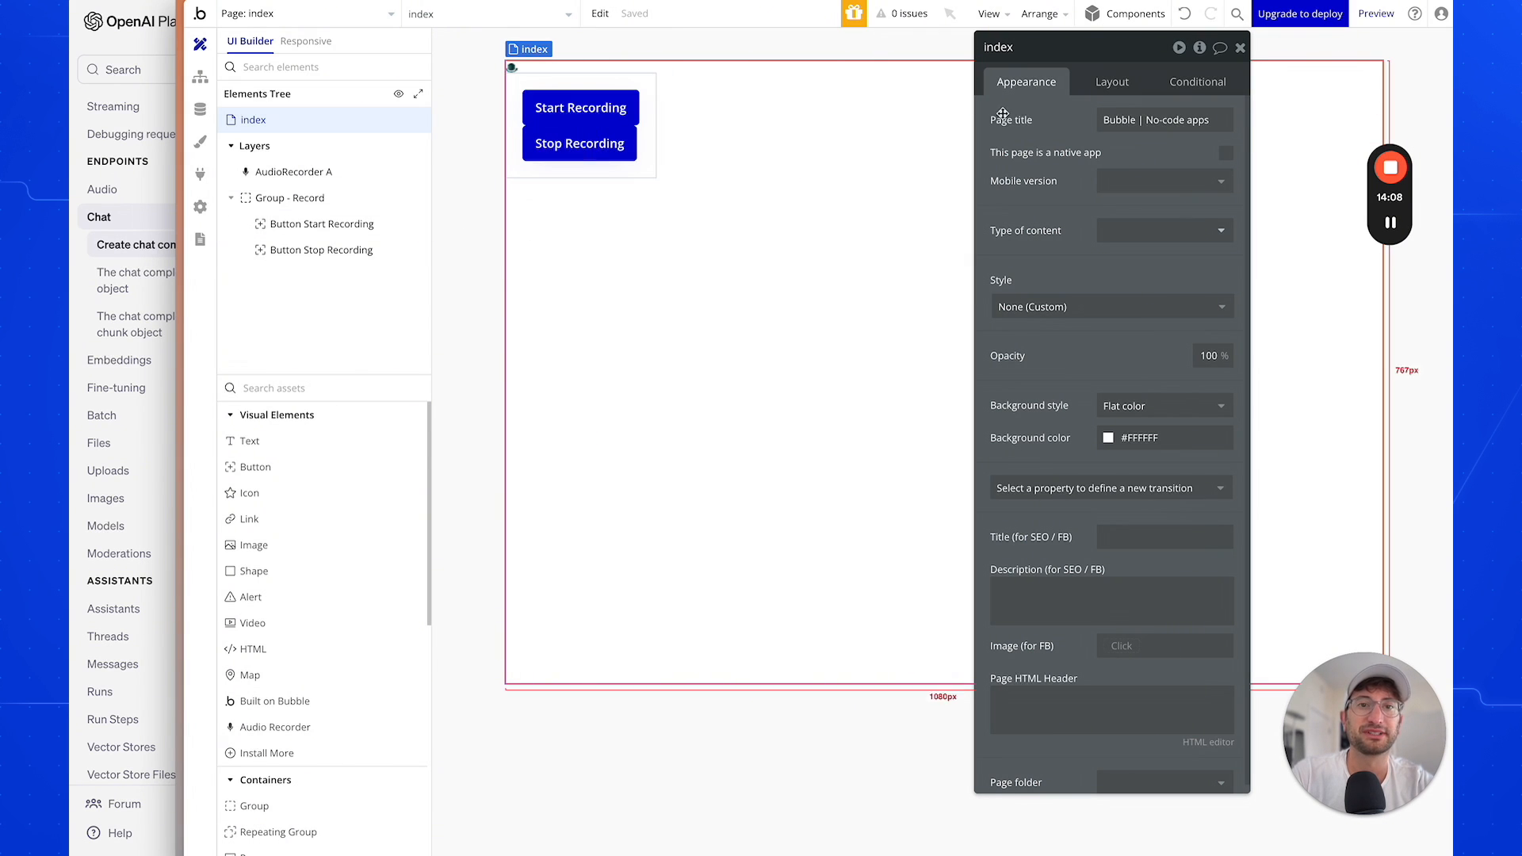
# Add a Set state action after the transcription action, targeting the index page's Saved Transcription state.
pyautogui.click(200, 77)
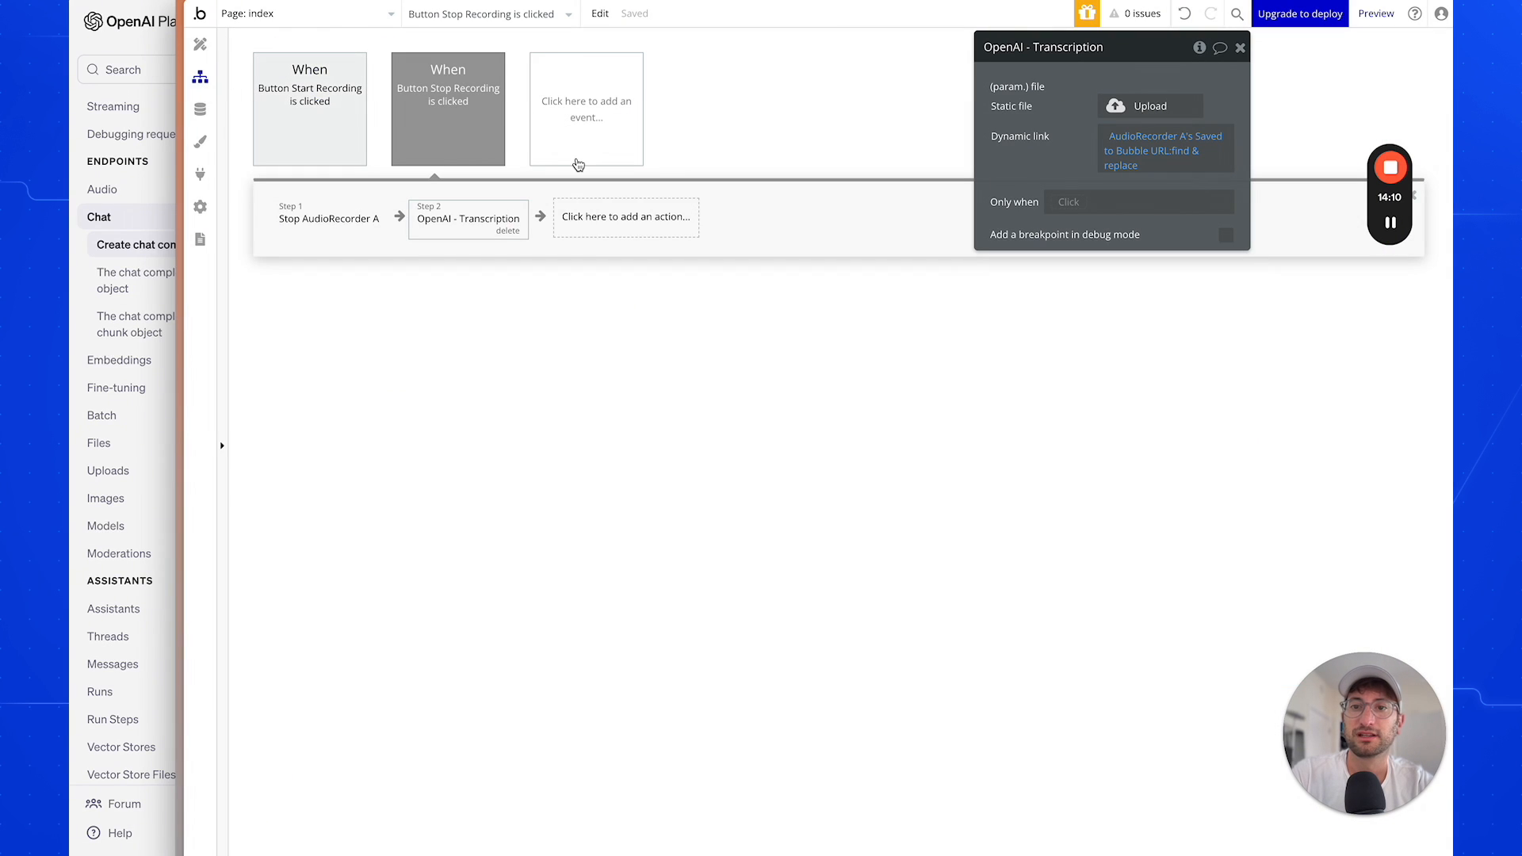
pyautogui.click(619, 228)
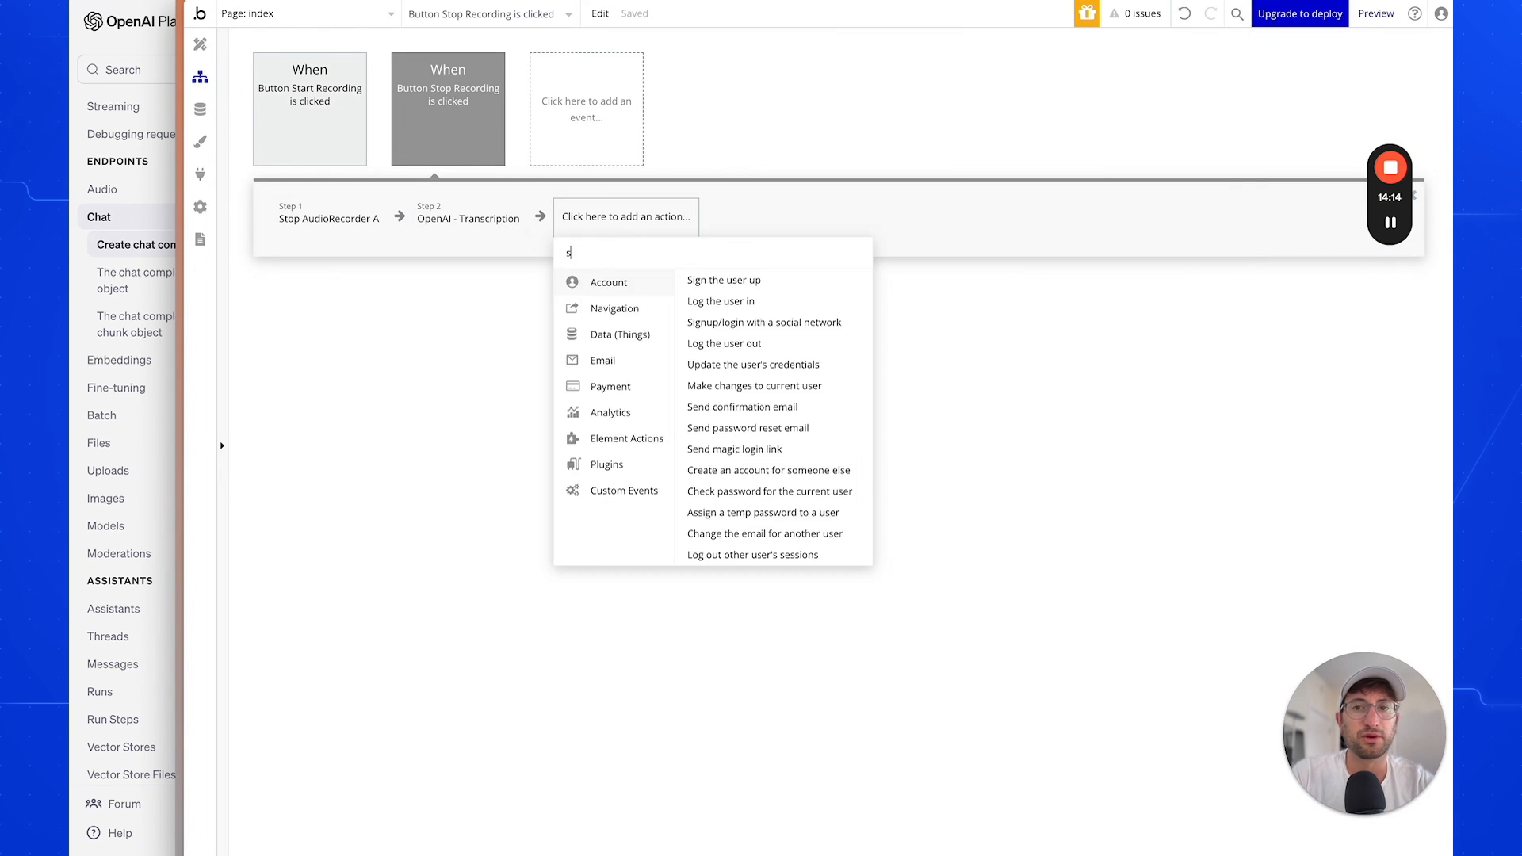
pyautogui.write('set st')
pyautogui.click(623, 279)
pyautogui.click(1163, 86)
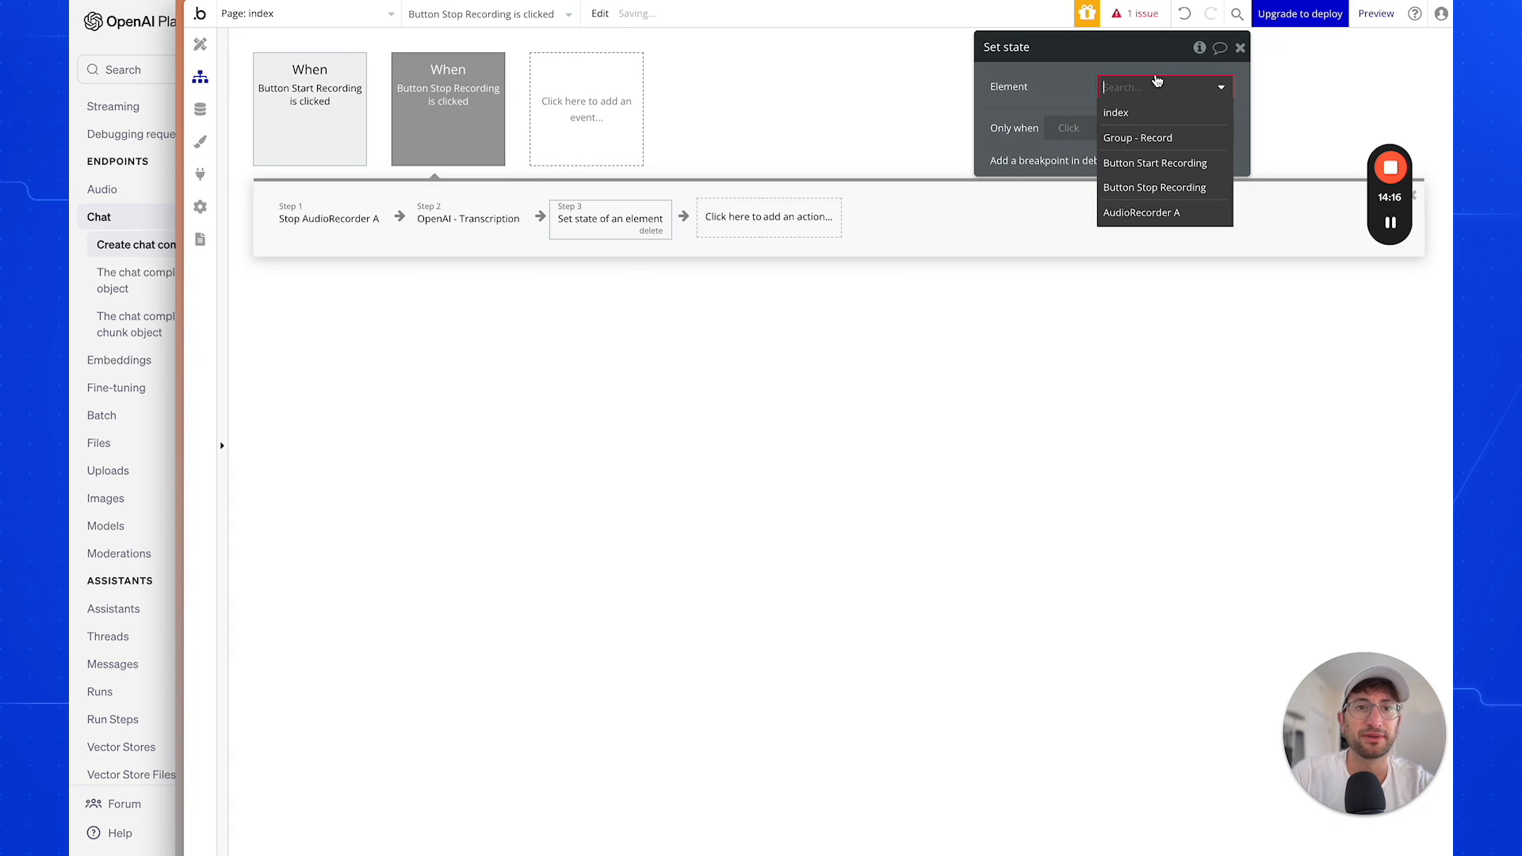
pyautogui.click(1120, 126)
pyautogui.click(1110, 120)
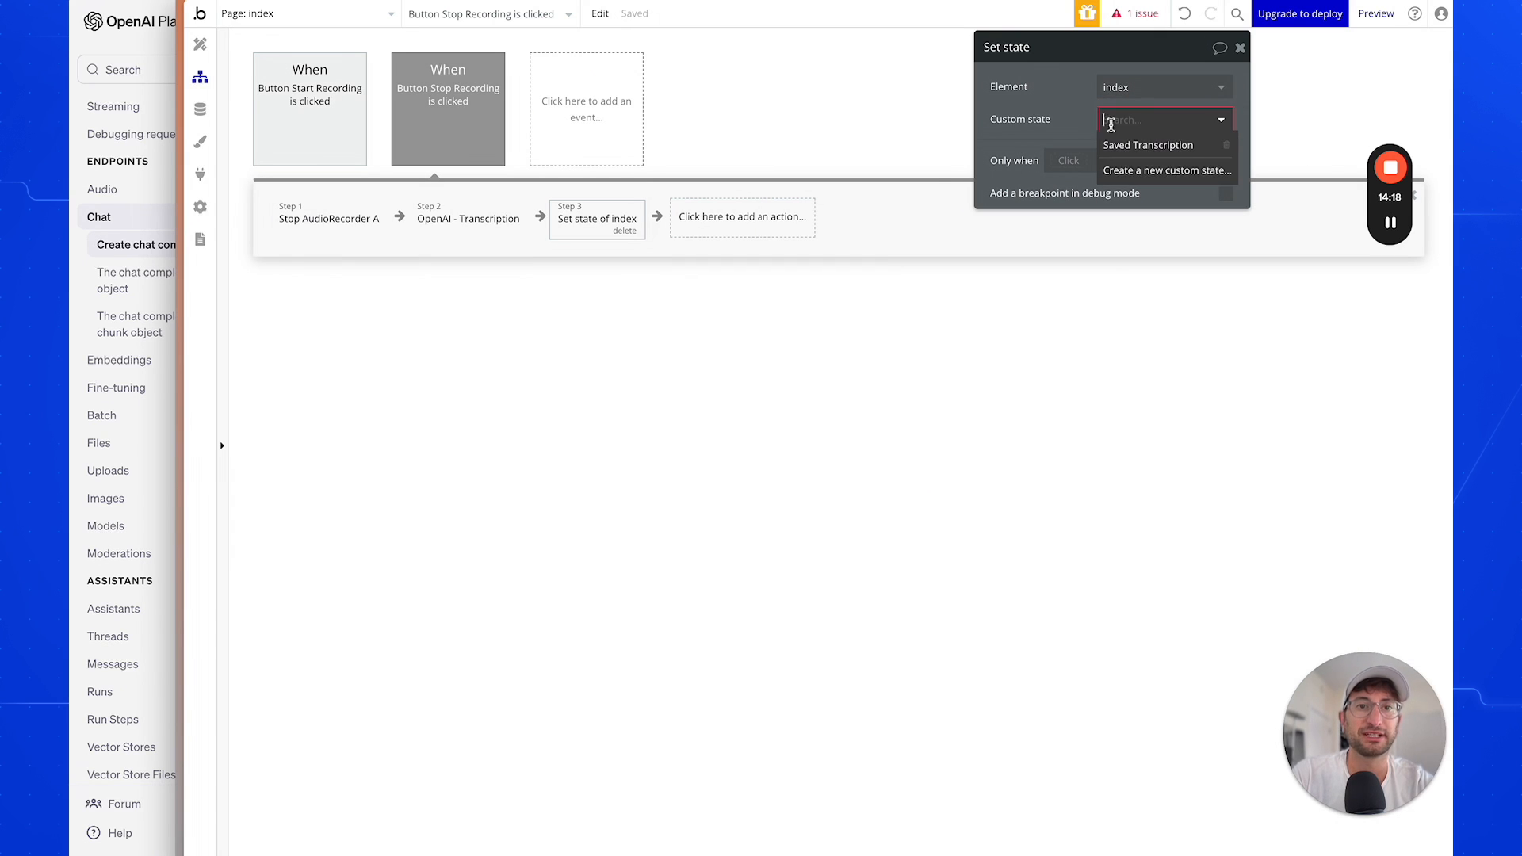
pyautogui.click(1116, 146)
# Set the state's value to the text from Result of step 2 (OpenAI - Transcription).
pyautogui.click(1123, 153)
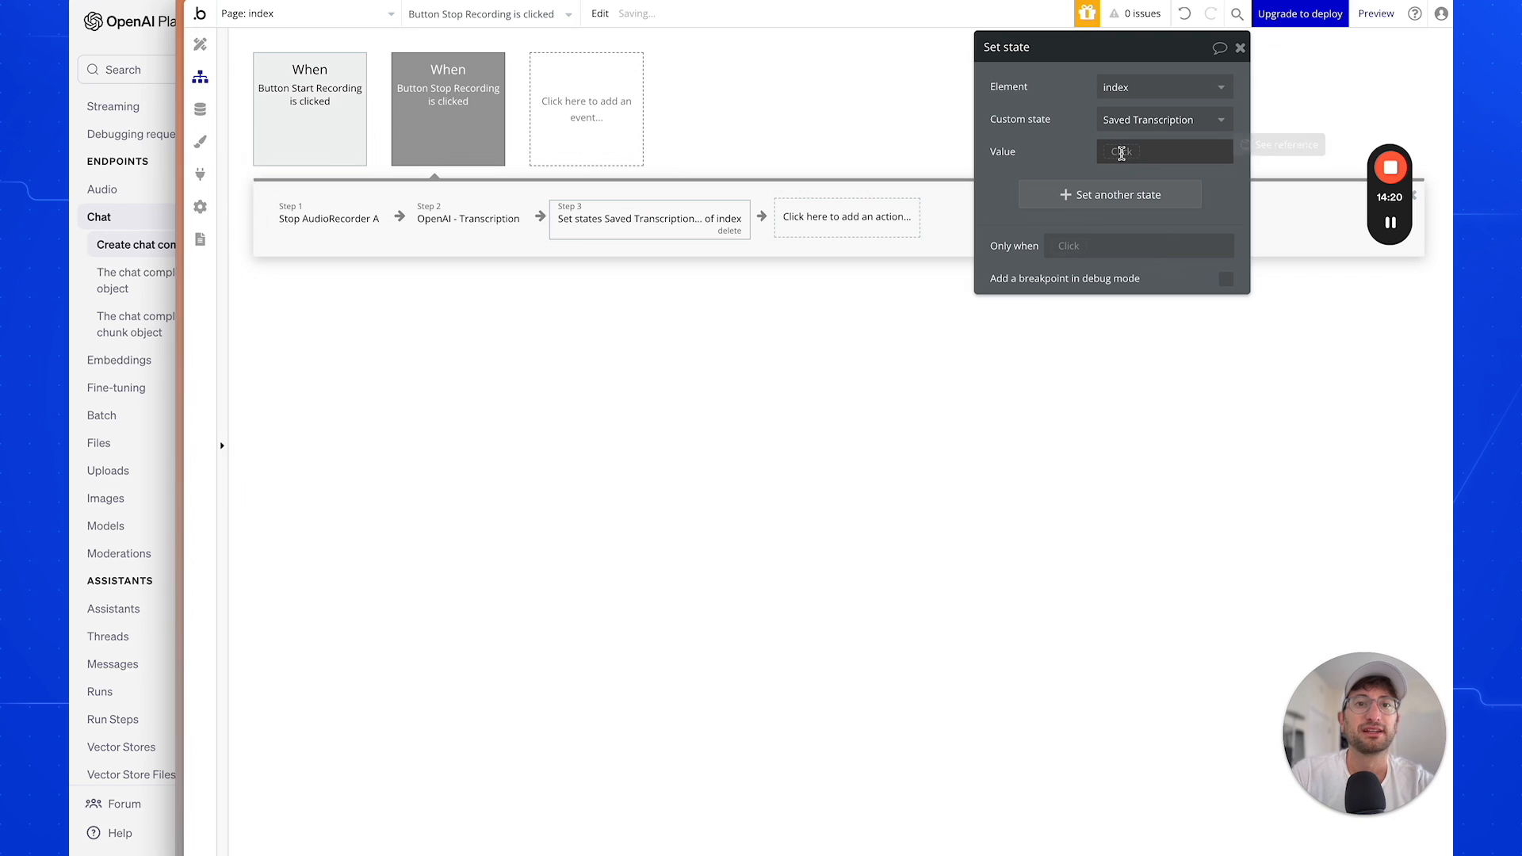
pyautogui.click(1191, 239)
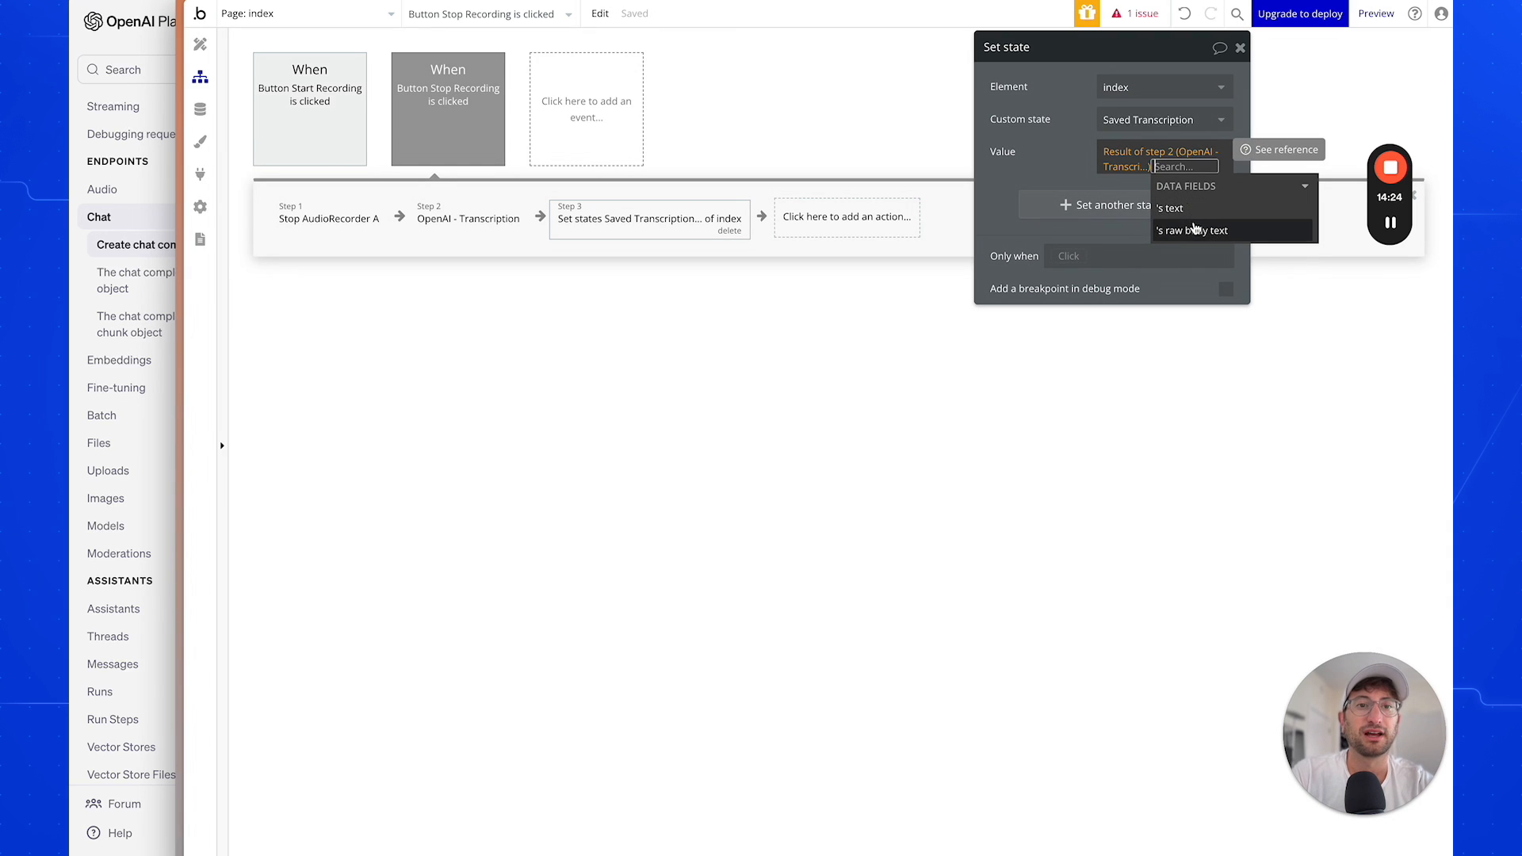
pyautogui.click(1189, 208)
pyautogui.click(1028, 162)
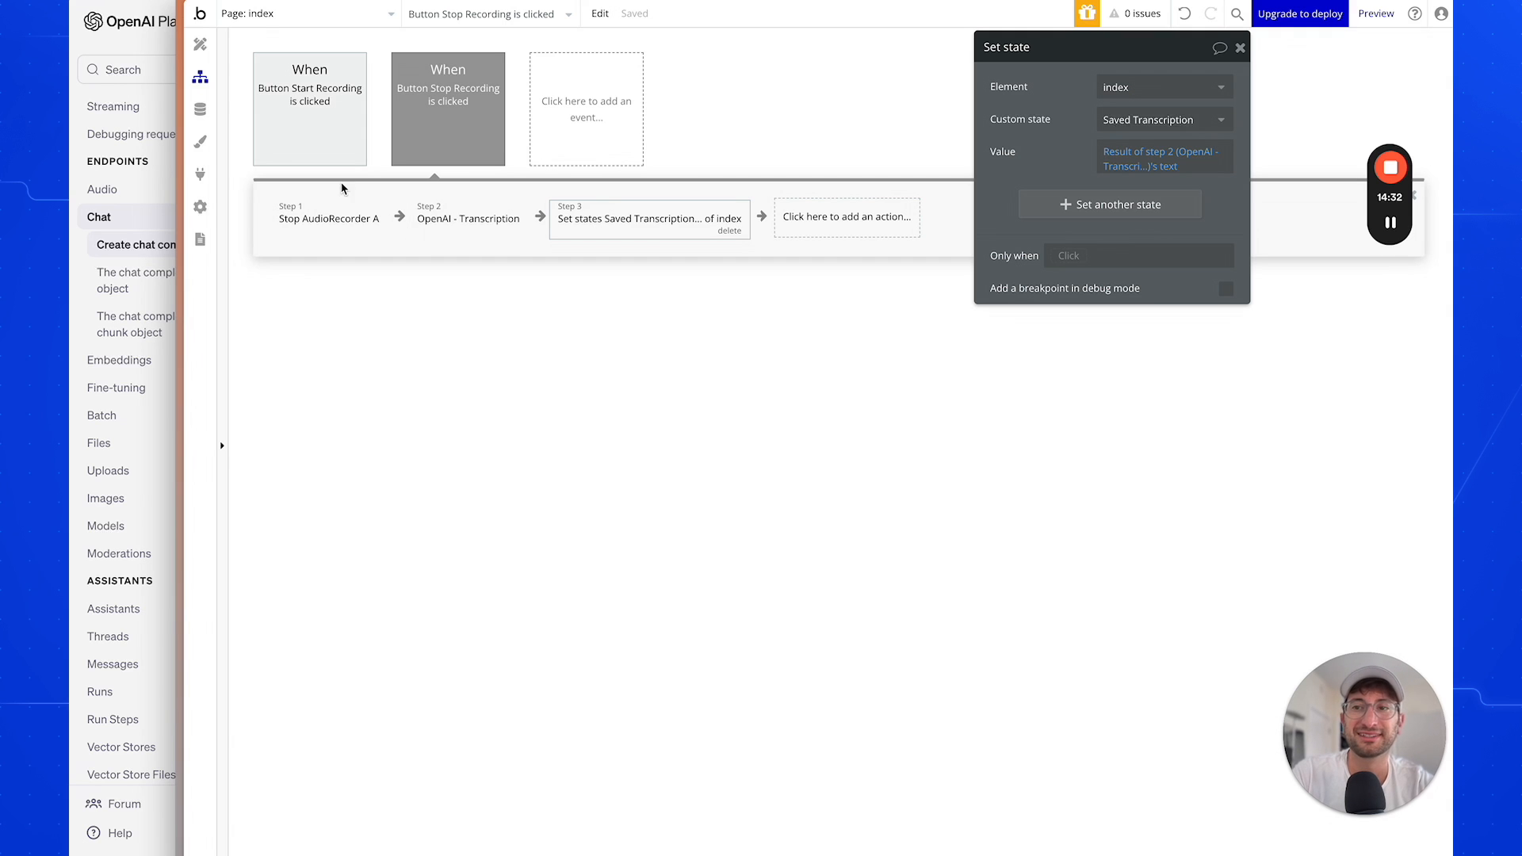
# Add a text element below the recording group on the page that displays index's Saved Transcription.
pyautogui.click(201, 49)
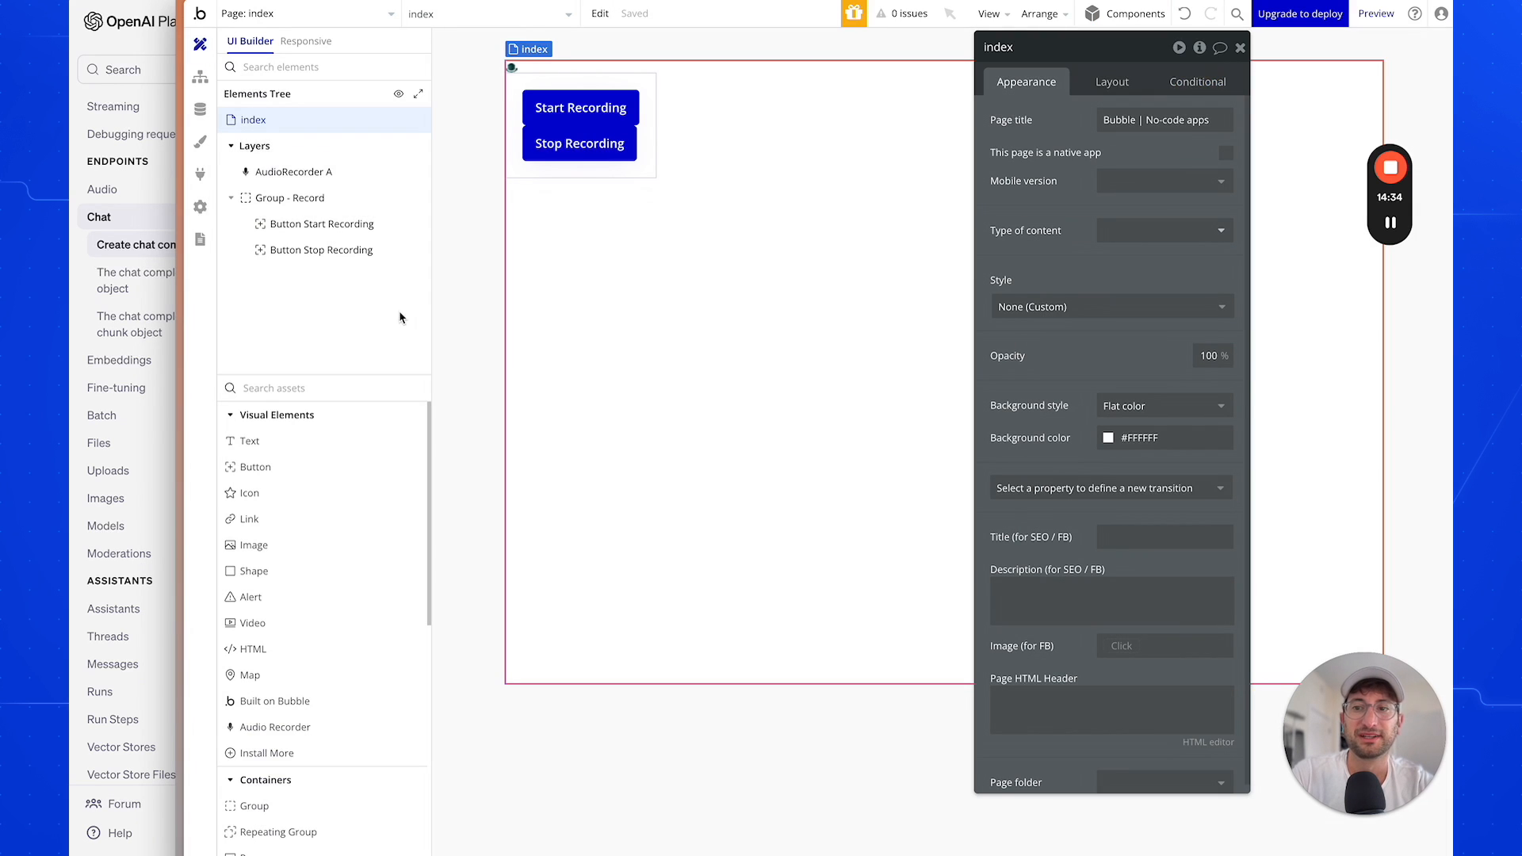
pyautogui.click(249, 441)
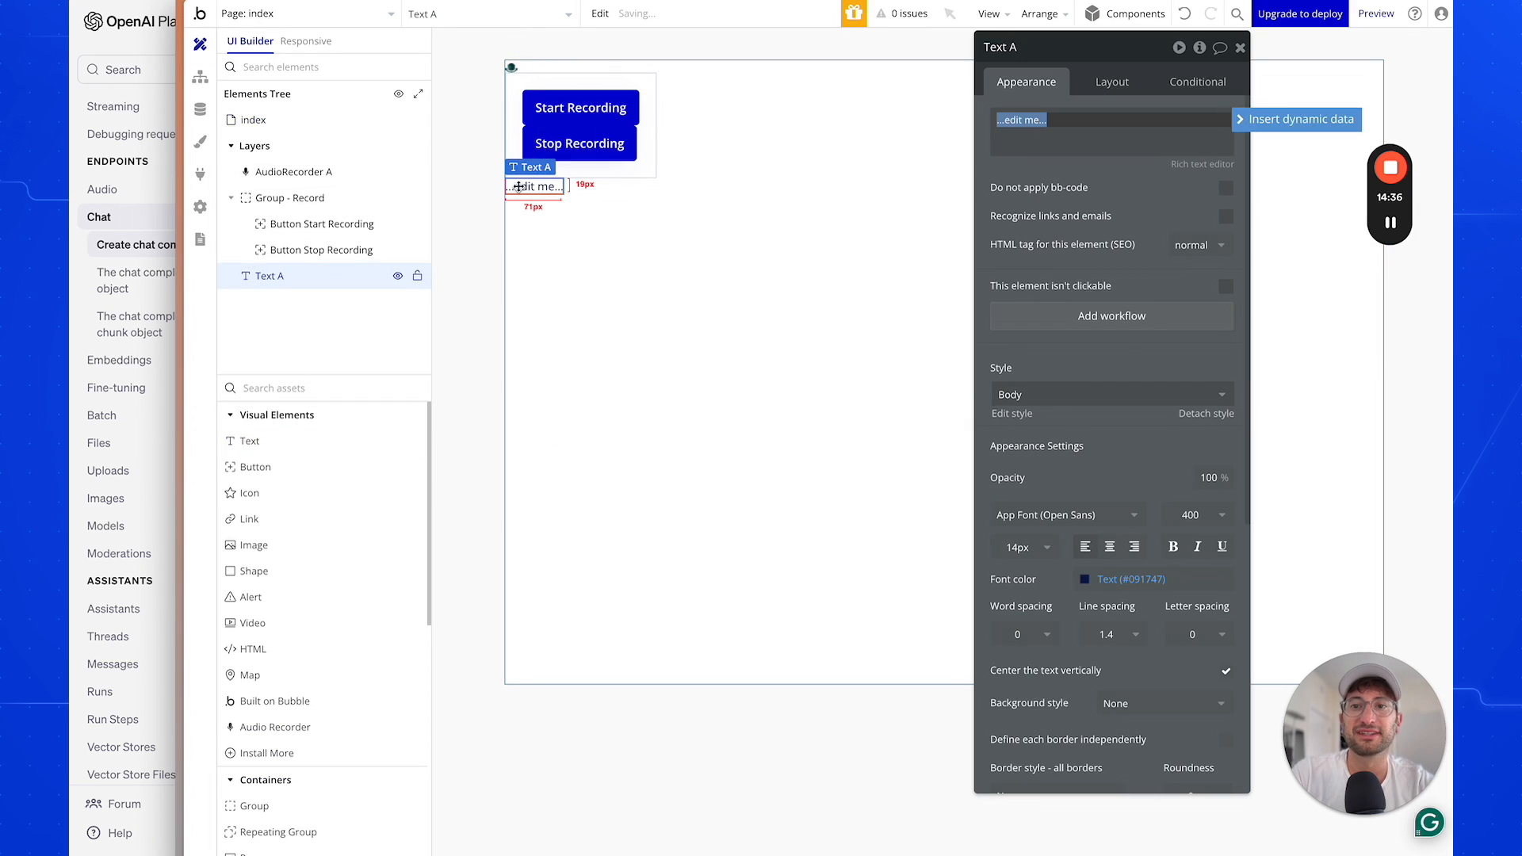
pyautogui.click(1303, 119)
pyautogui.write('inde')
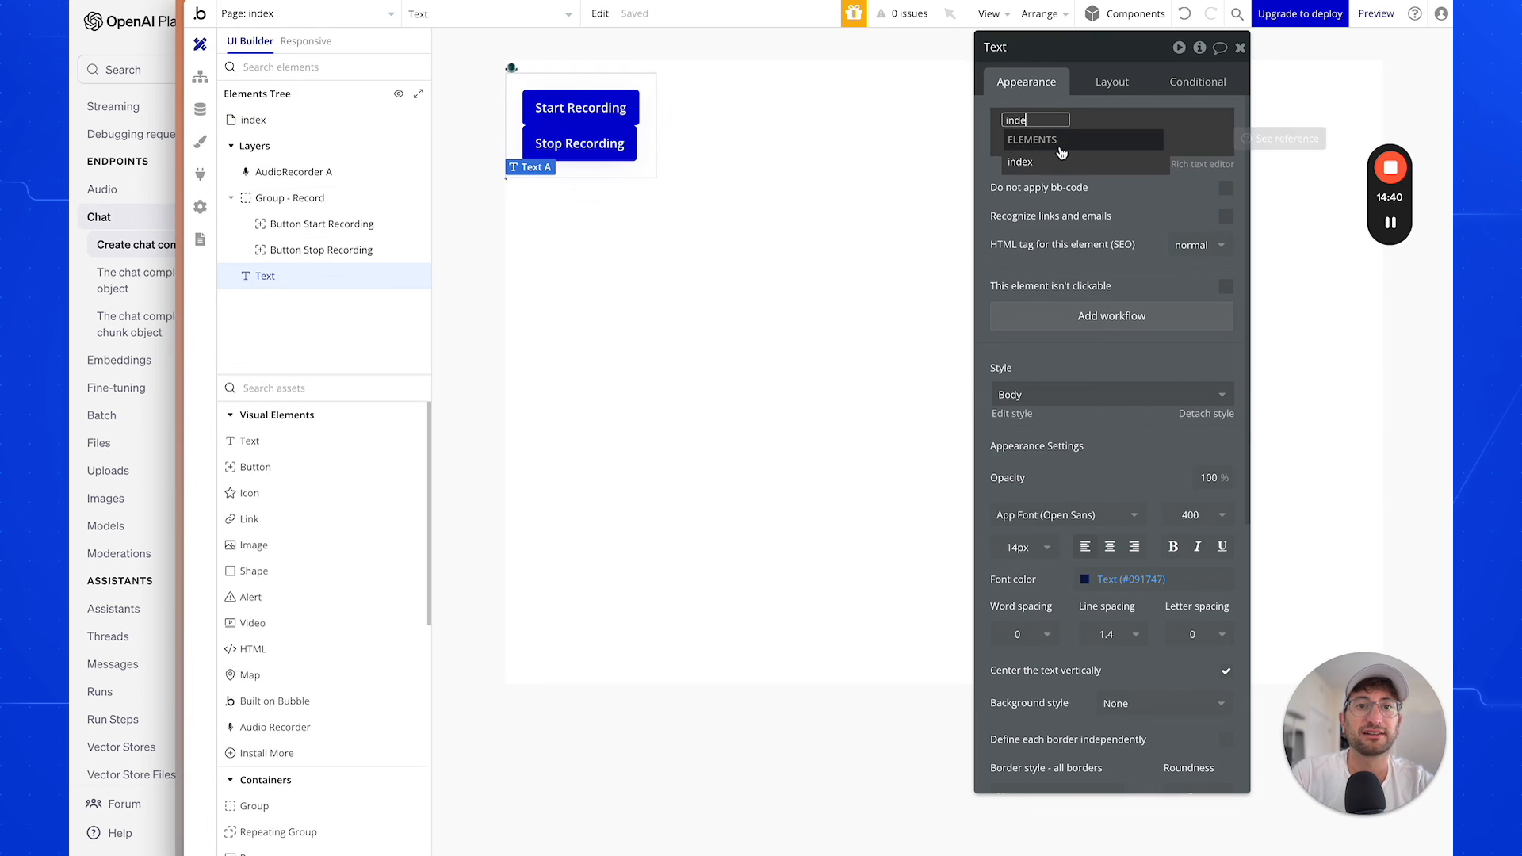
pyautogui.click(1054, 161)
pyautogui.click(1093, 227)
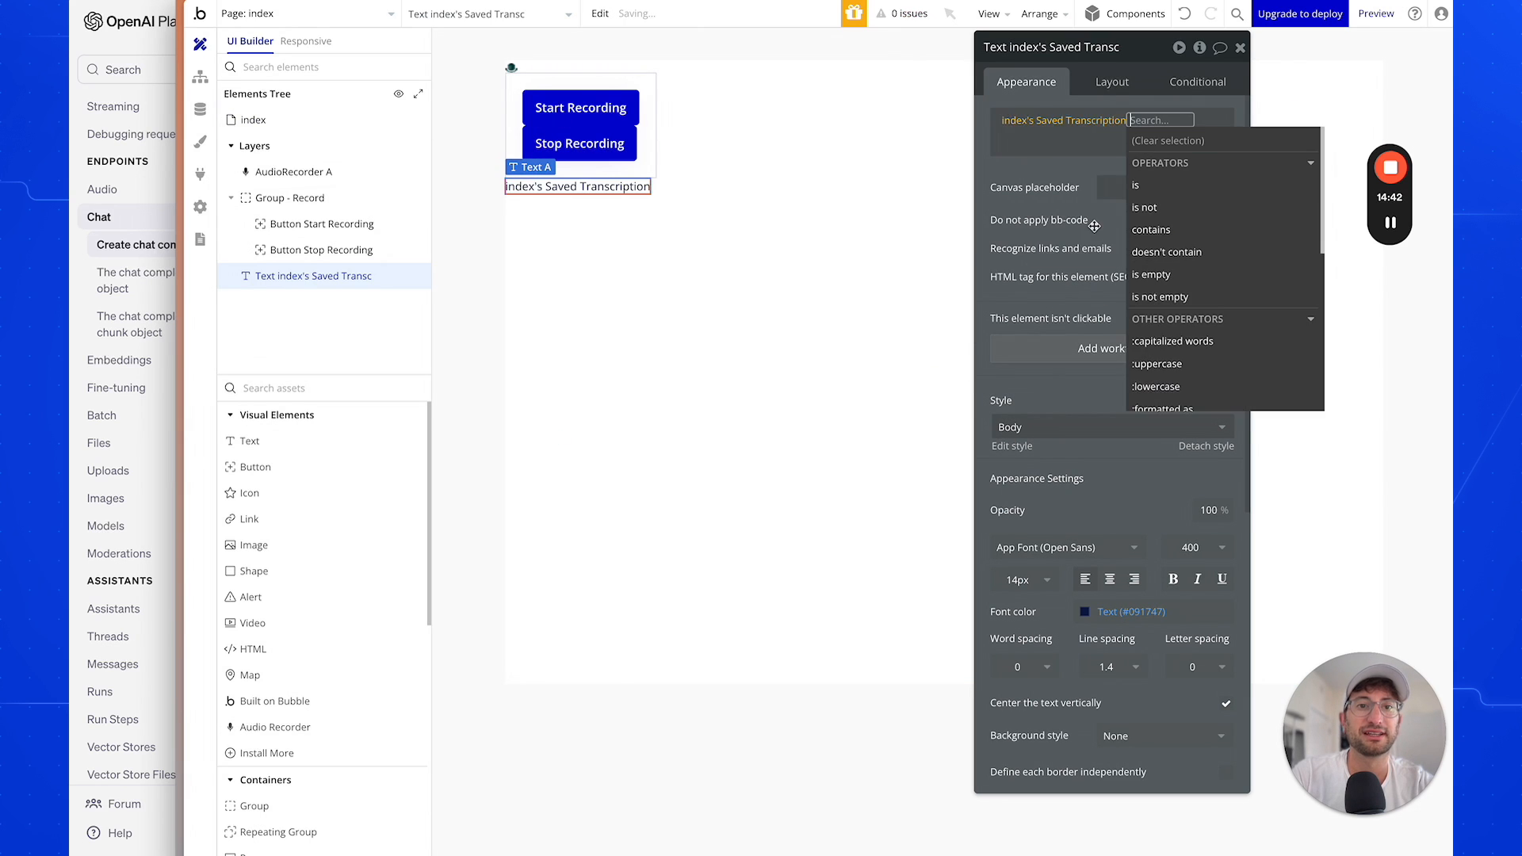
pyautogui.click(1011, 173)
pyautogui.click(672, 271)
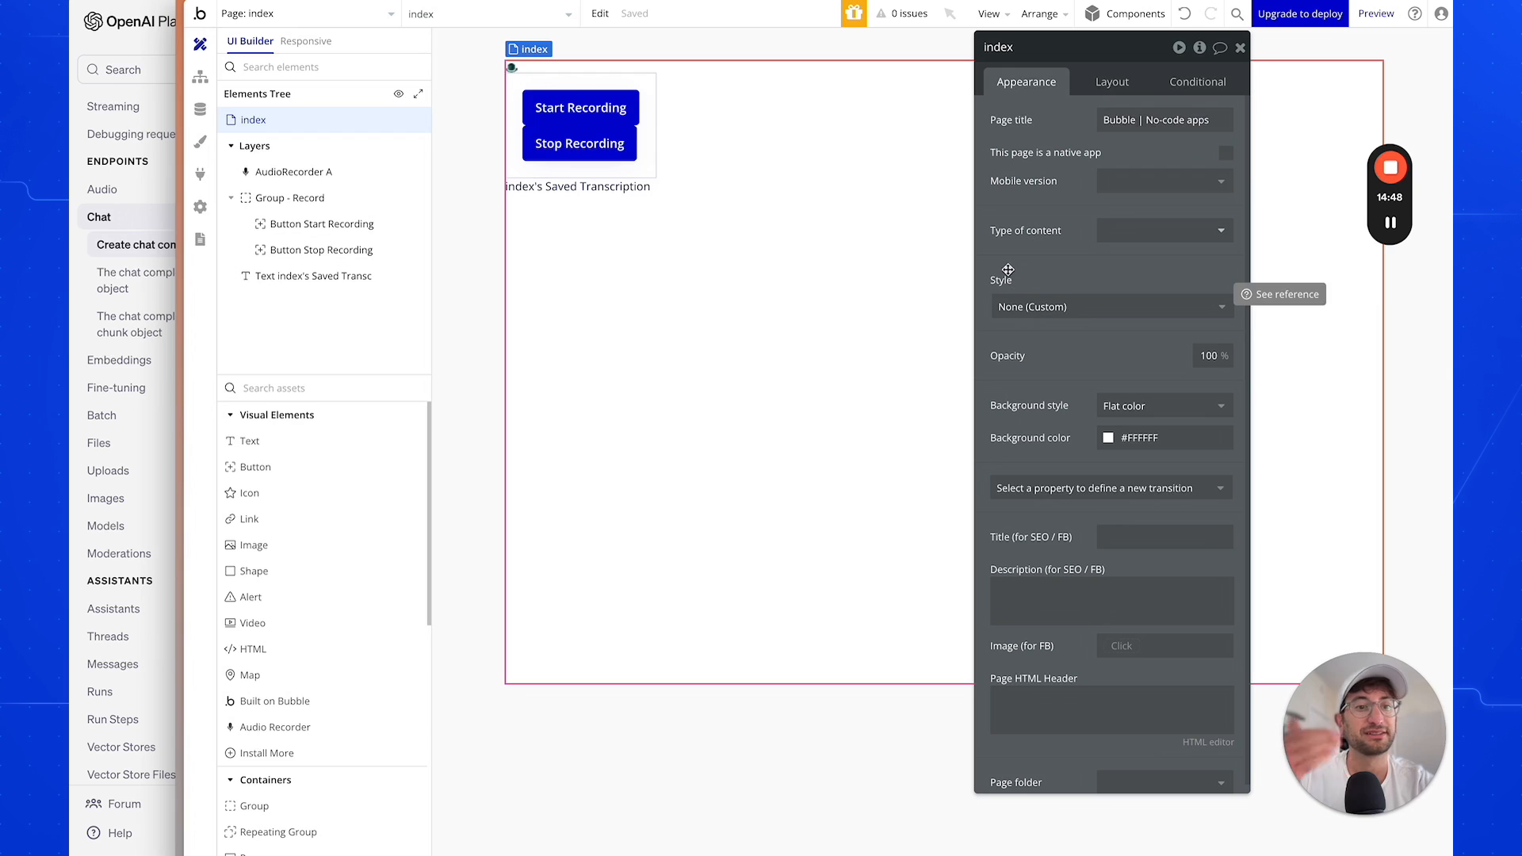
# Preview the page, try Start Recording once, and set the debugger to Step-by-step mode.
pyautogui.click(1371, 13)
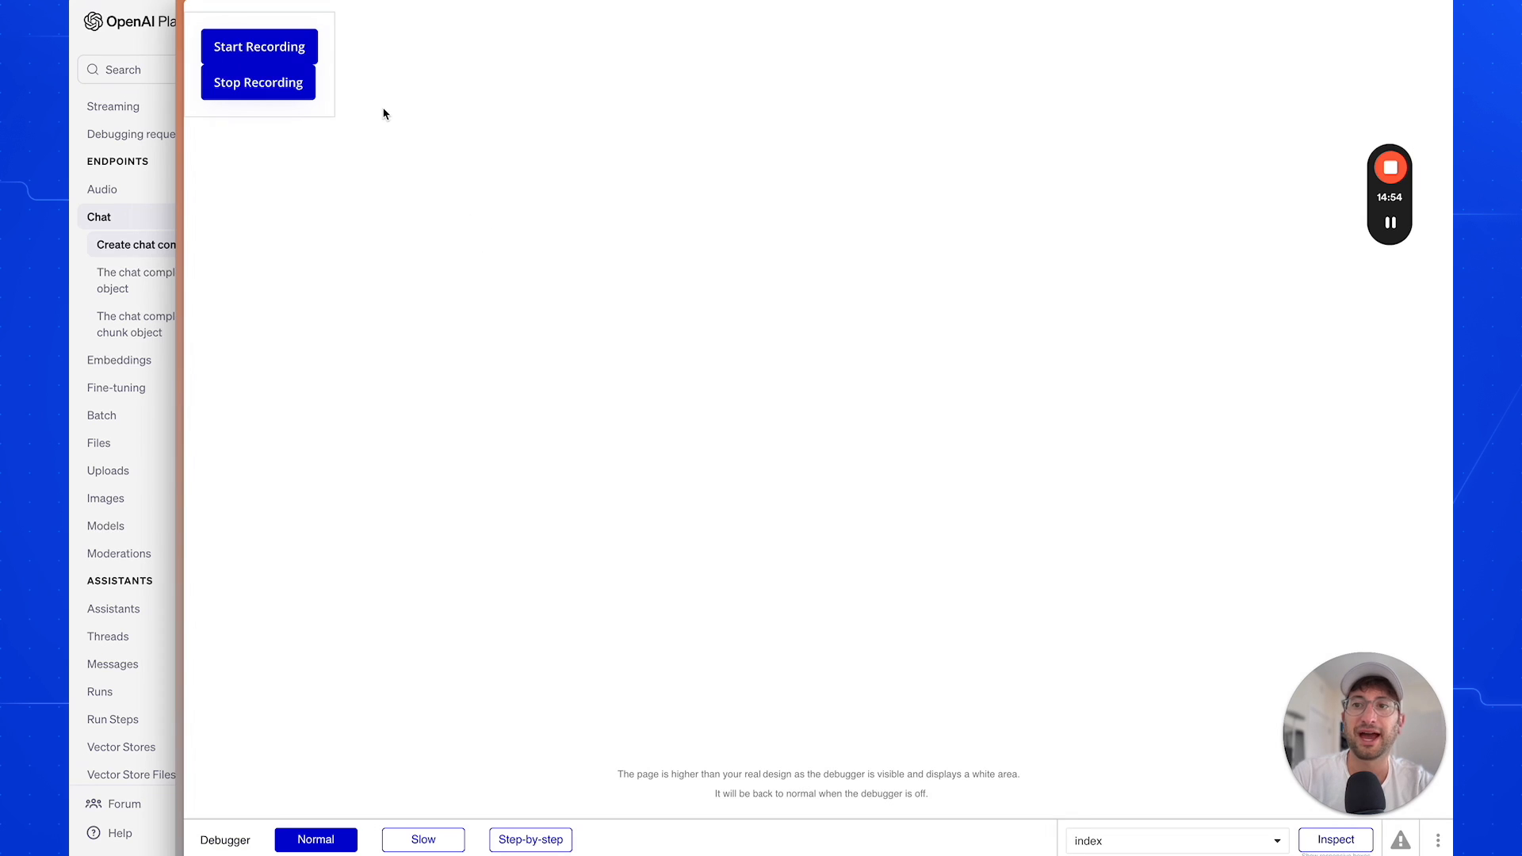
pyautogui.click(296, 47)
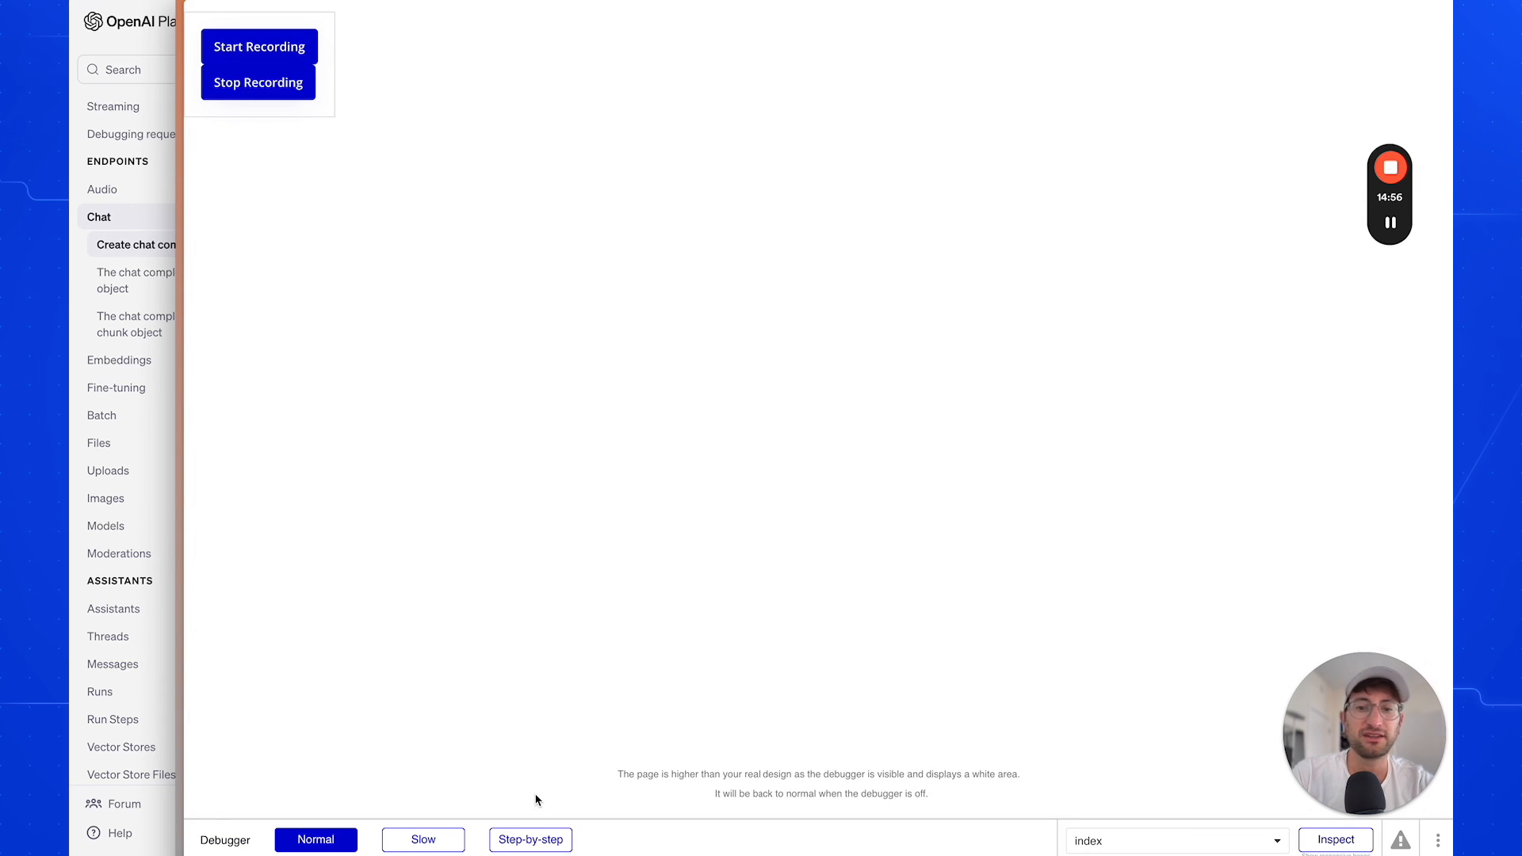
pyautogui.click(527, 841)
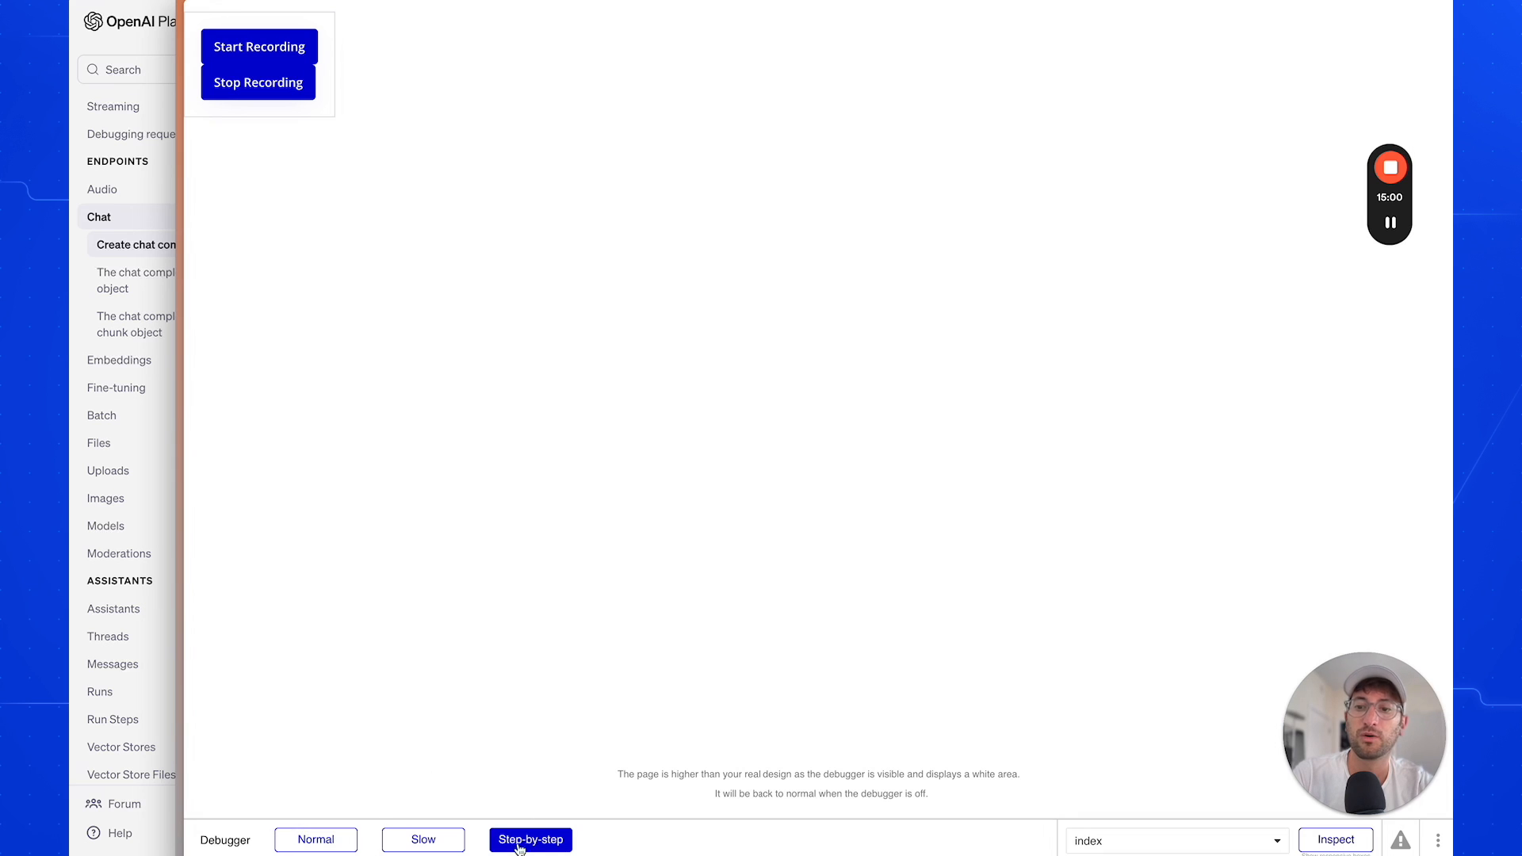
# Run the Start Recording workflow through its steps in the debugger and allow microphone access.
pyautogui.click(308, 48)
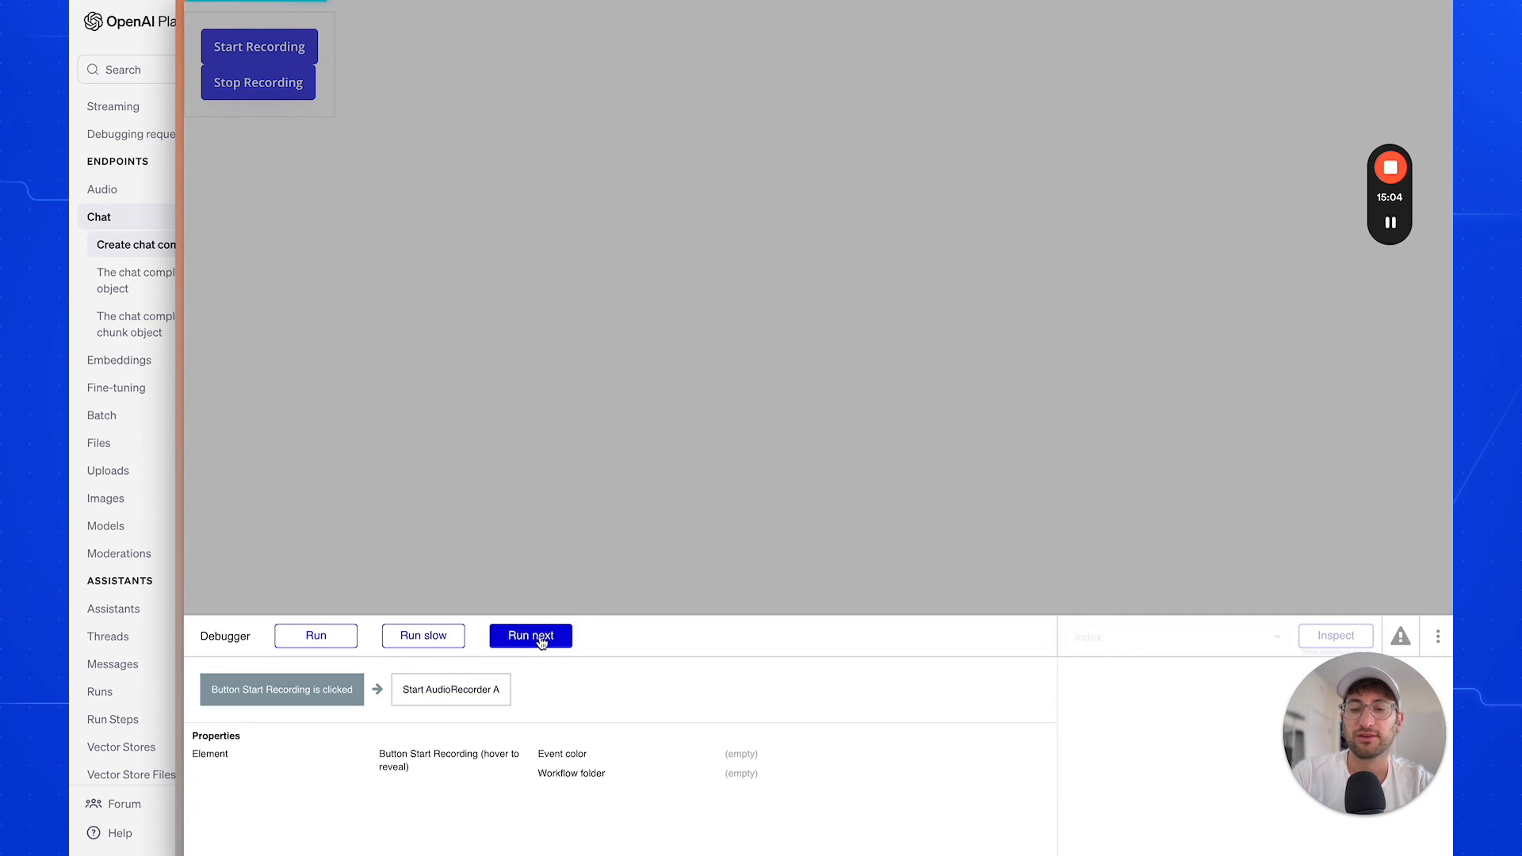
pyautogui.click(548, 643)
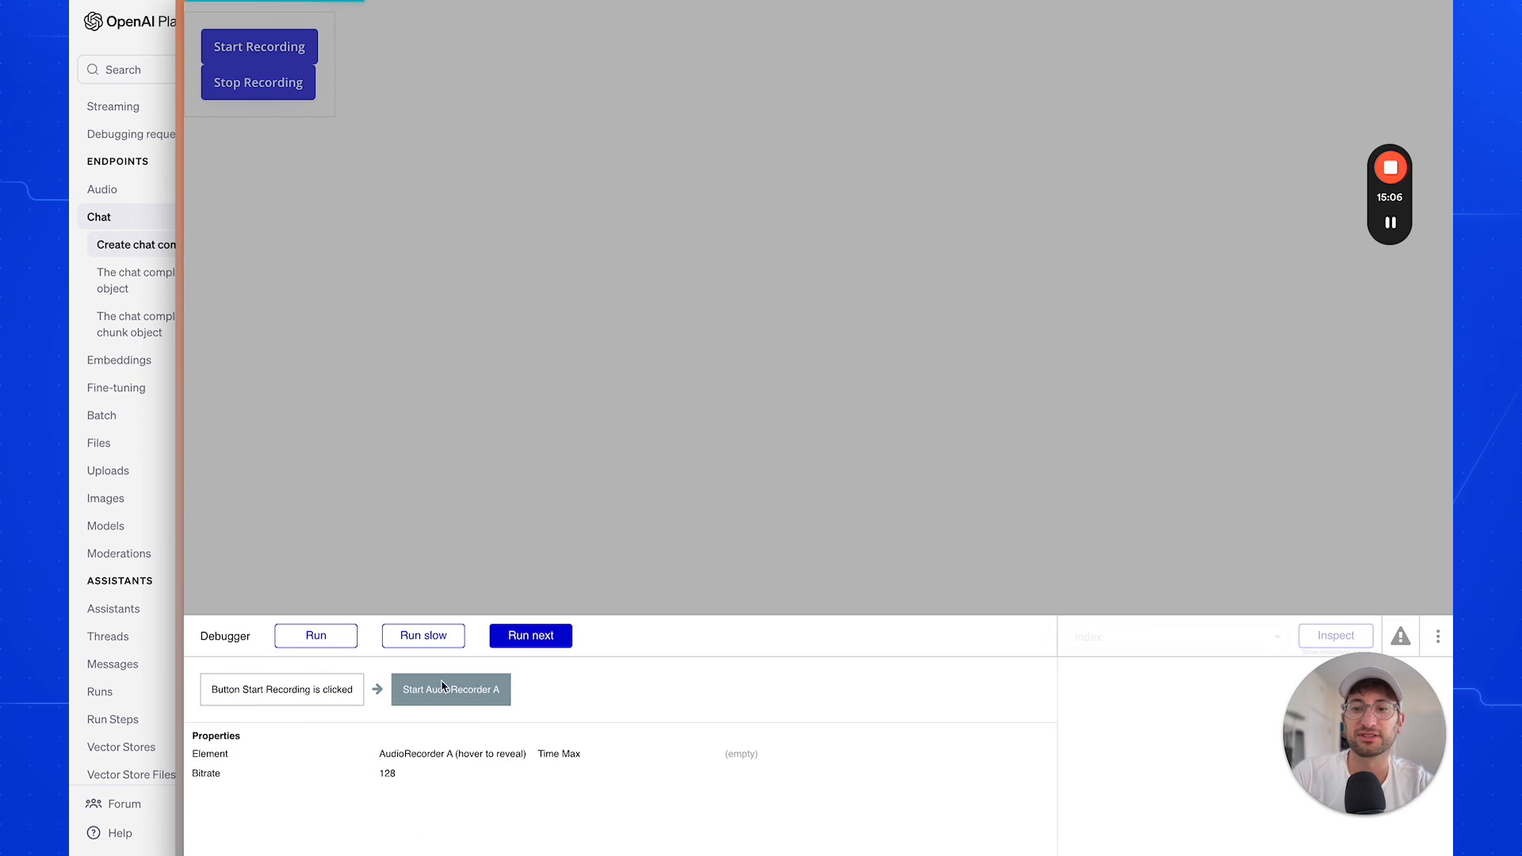
pyautogui.click(538, 643)
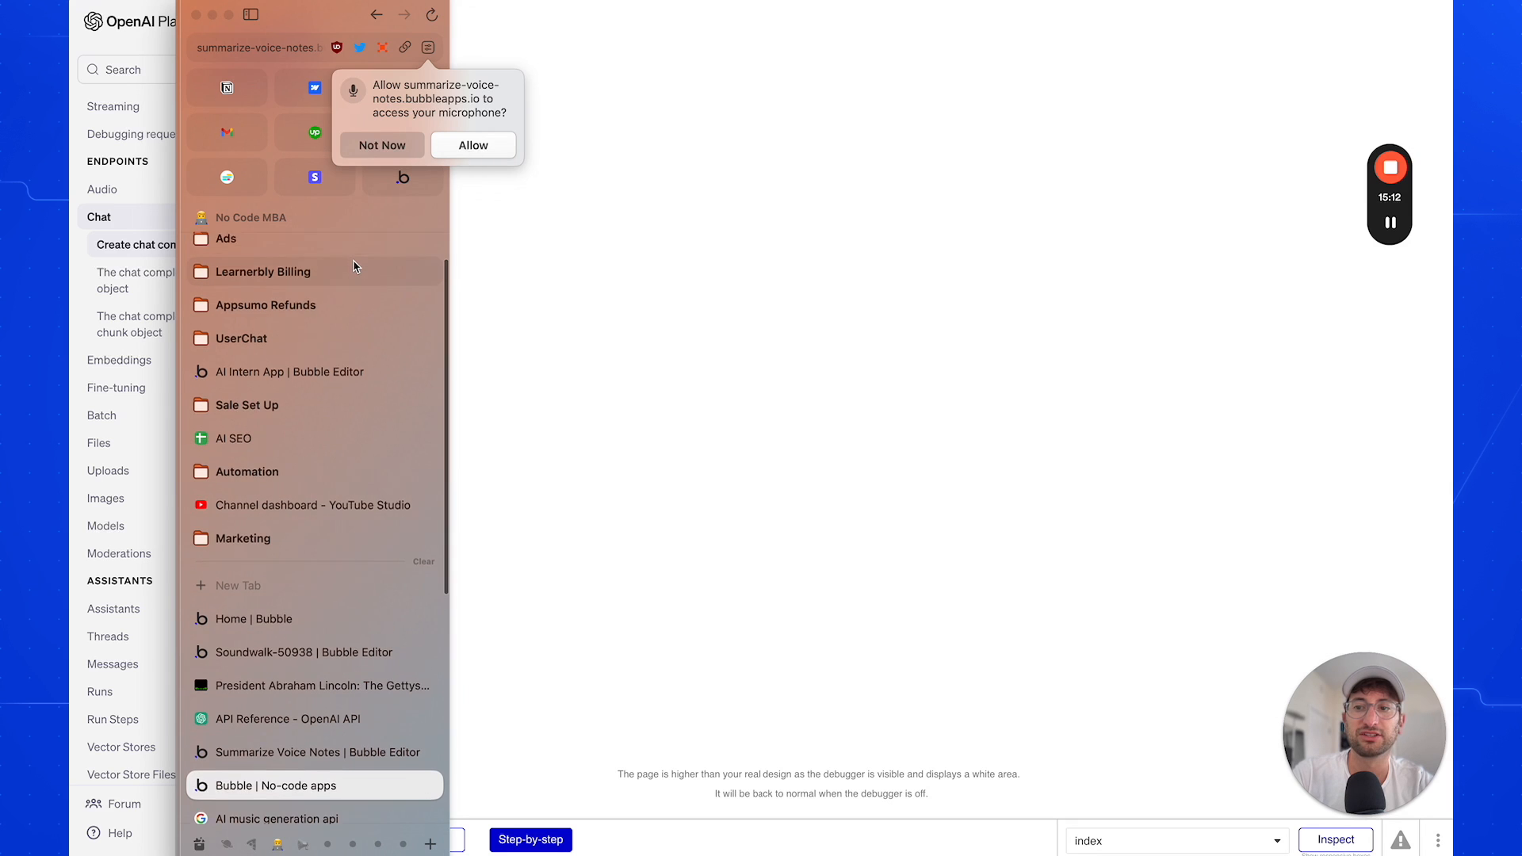
pyautogui.click(473, 150)
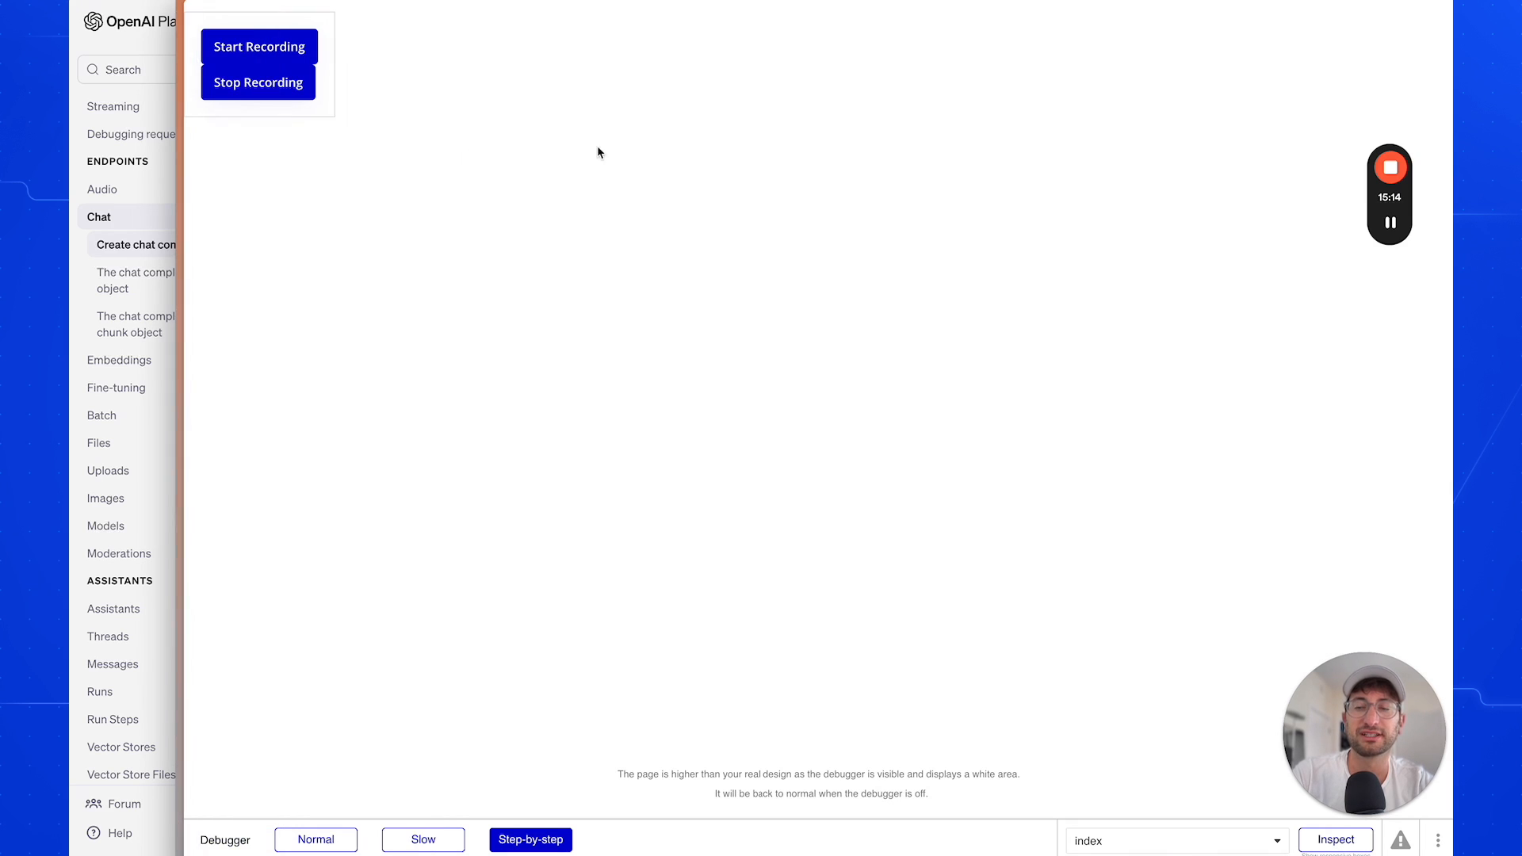
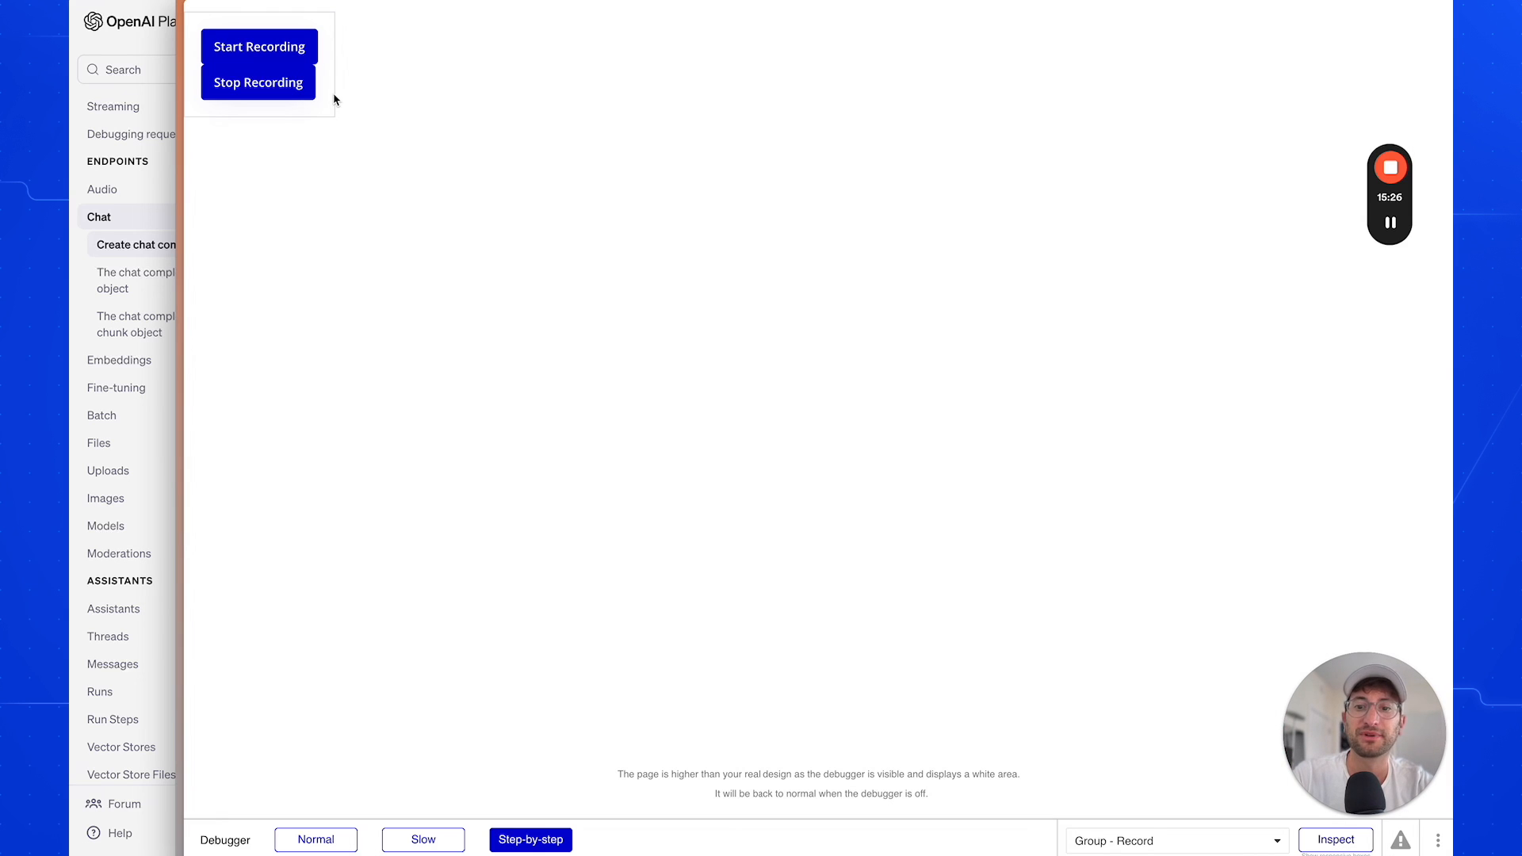
# Trigger Stop Recording in the preview and step its workflow forward to the OpenAI - Transcription action.
pyautogui.click(283, 91)
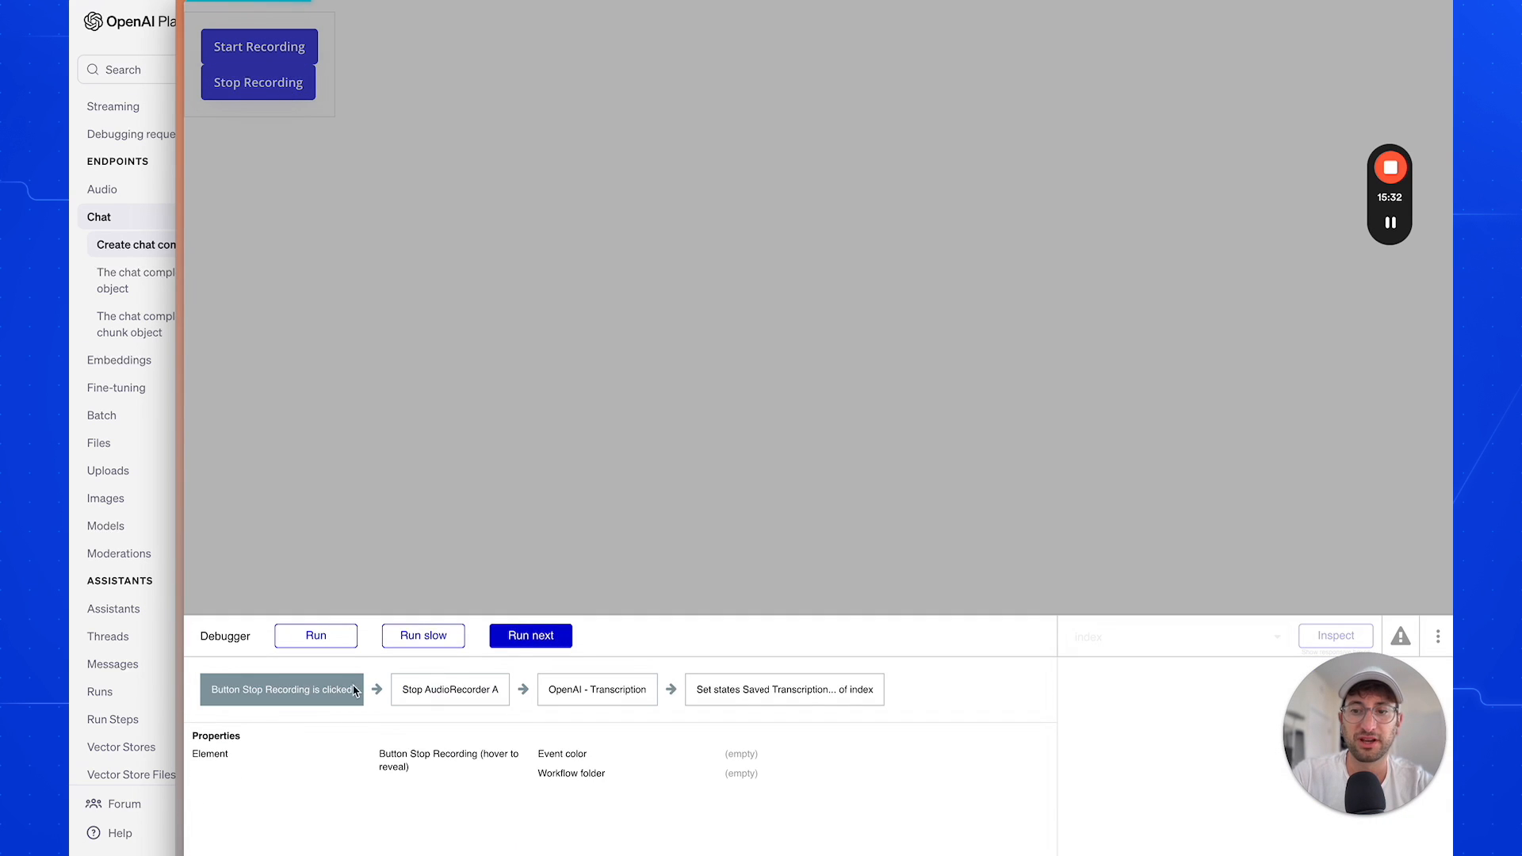
pyautogui.click(516, 642)
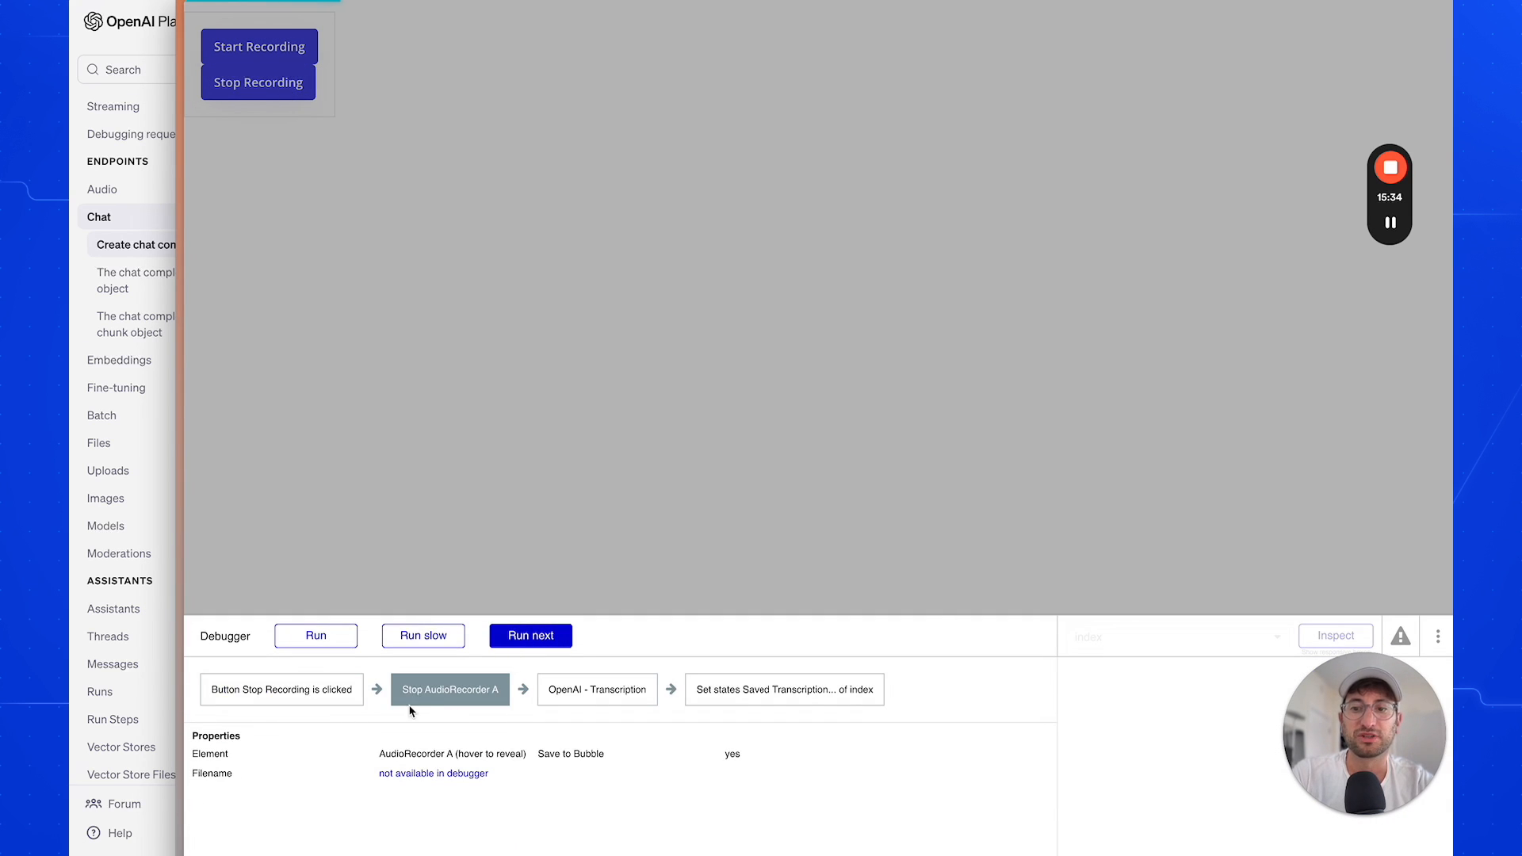
pyautogui.click(526, 645)
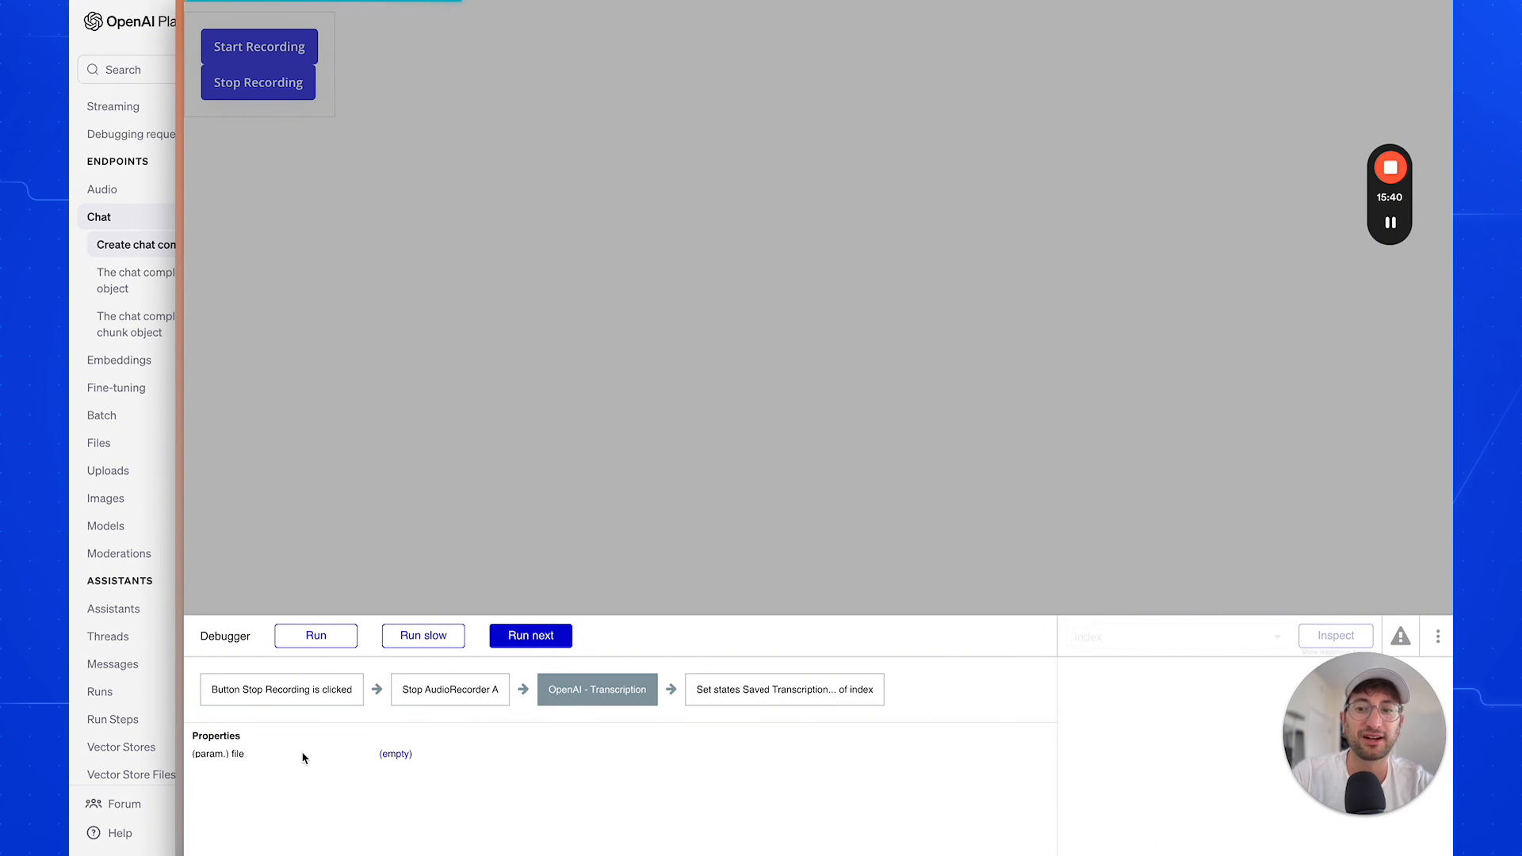
# Inspect the transcription's file parameter in the debugger, evaluating AudioRecorder A, its Saved to Bubble URL and the find & replace part.
pyautogui.click(396, 759)
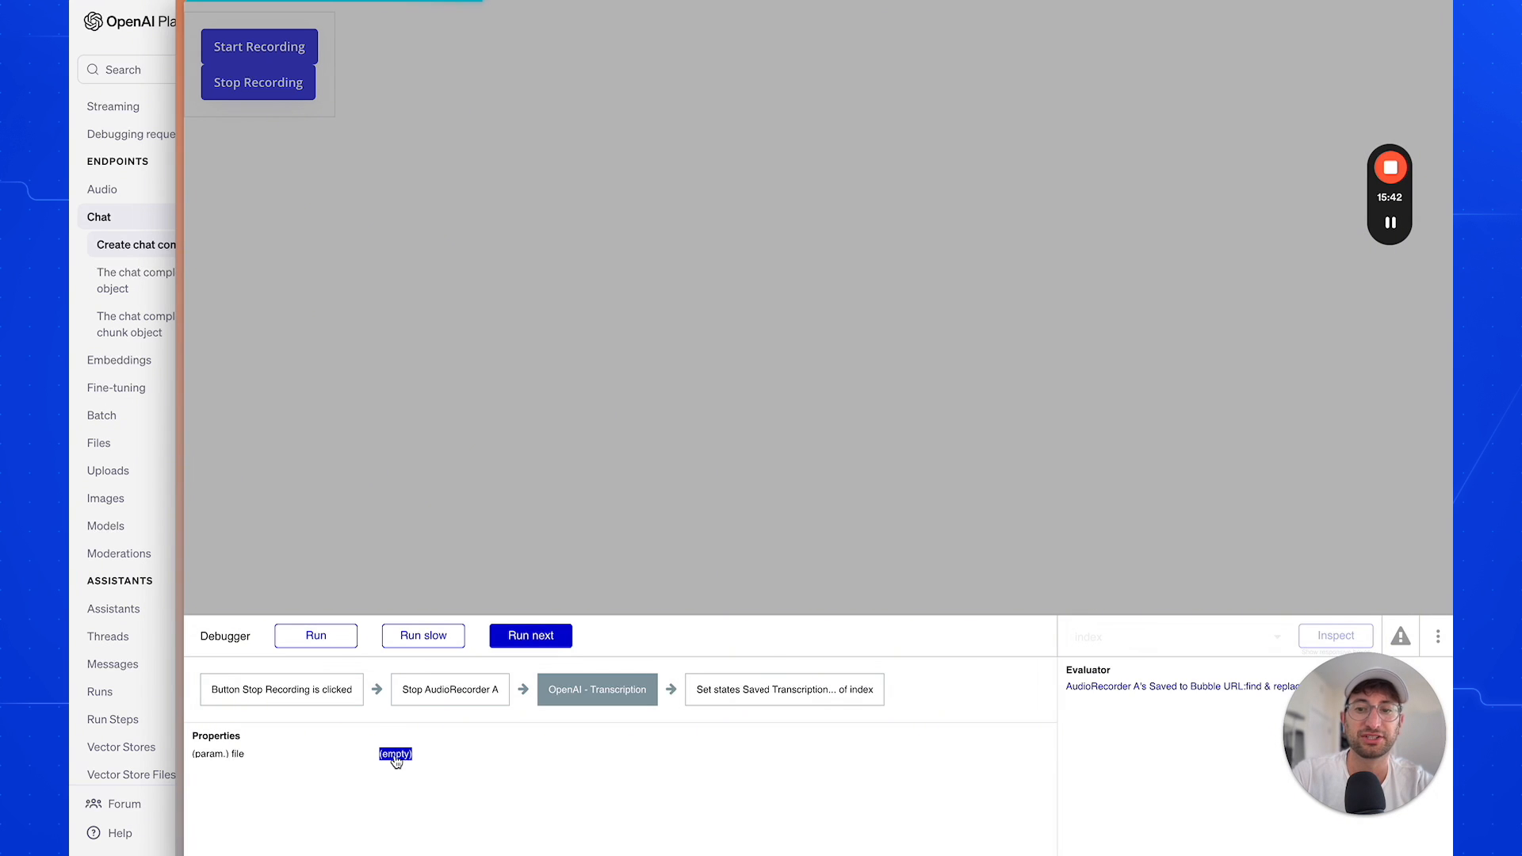
pyautogui.moveTo(1361, 738); pyautogui.dragTo(1017, 309)
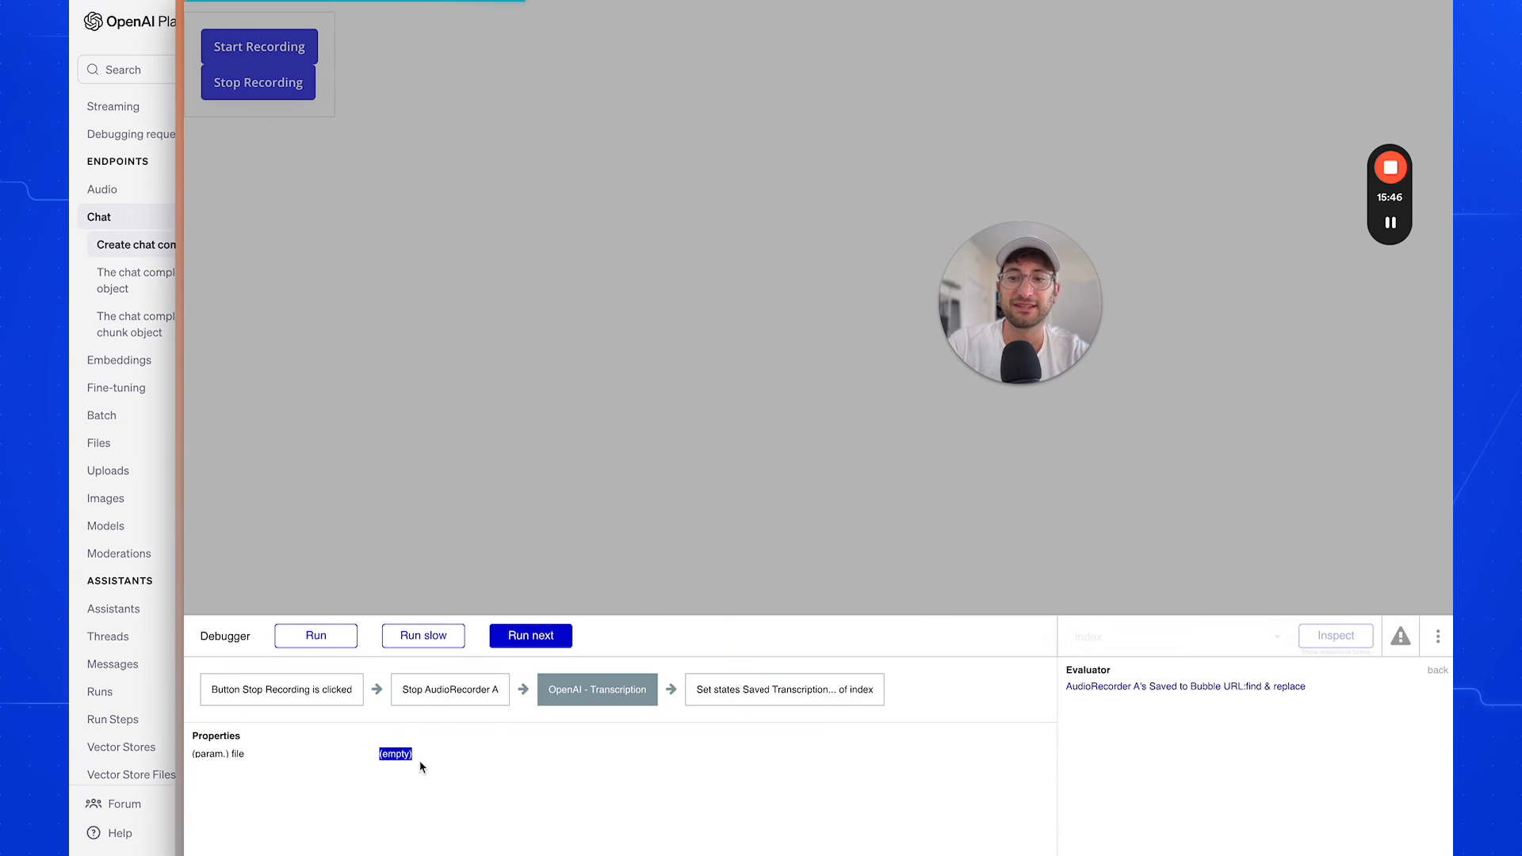
pyautogui.click(1125, 687)
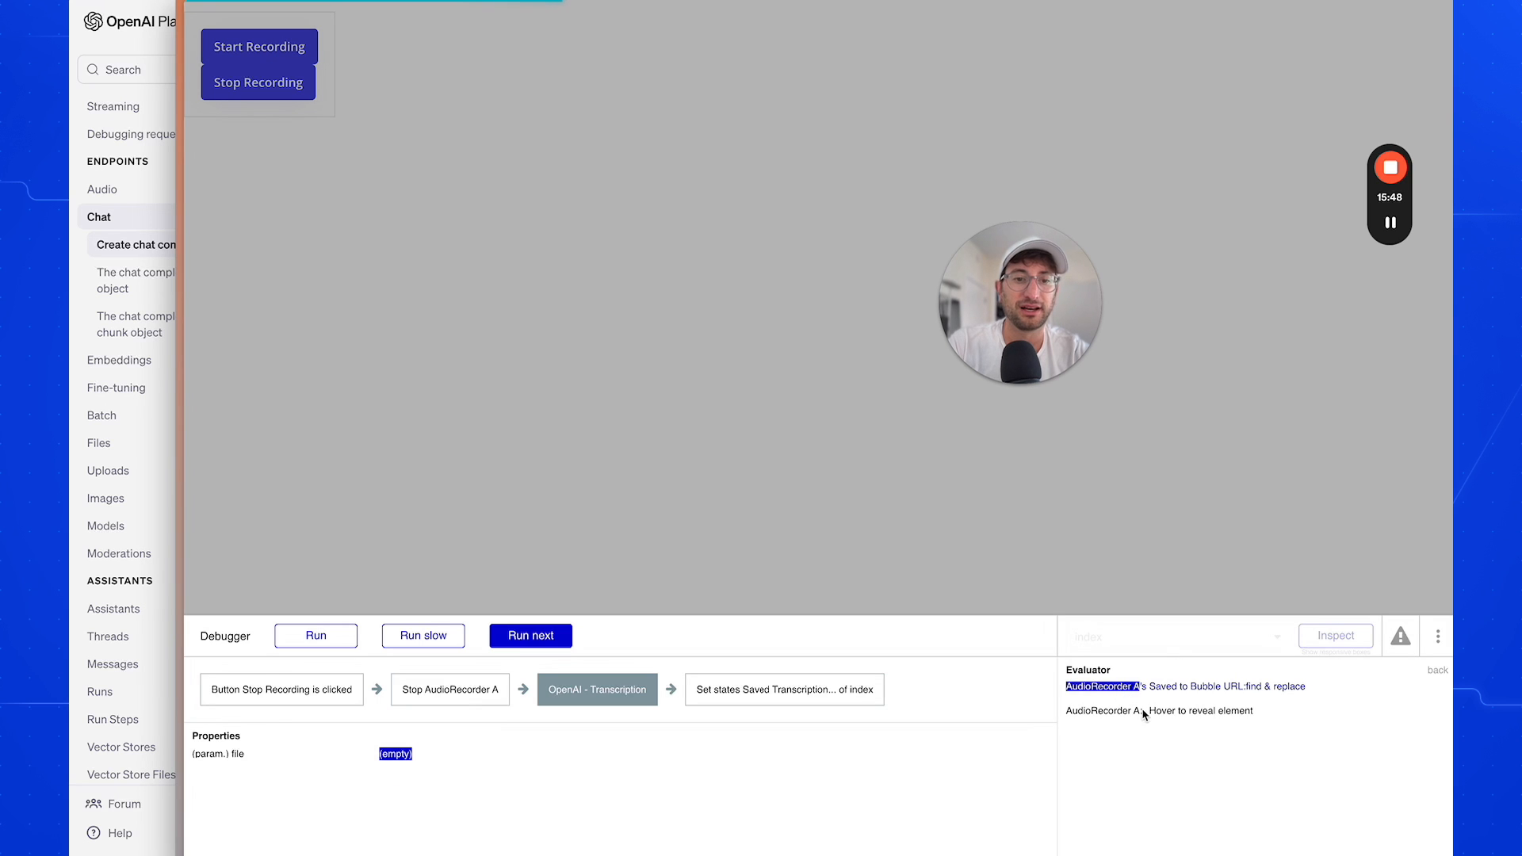
pyautogui.click(1182, 689)
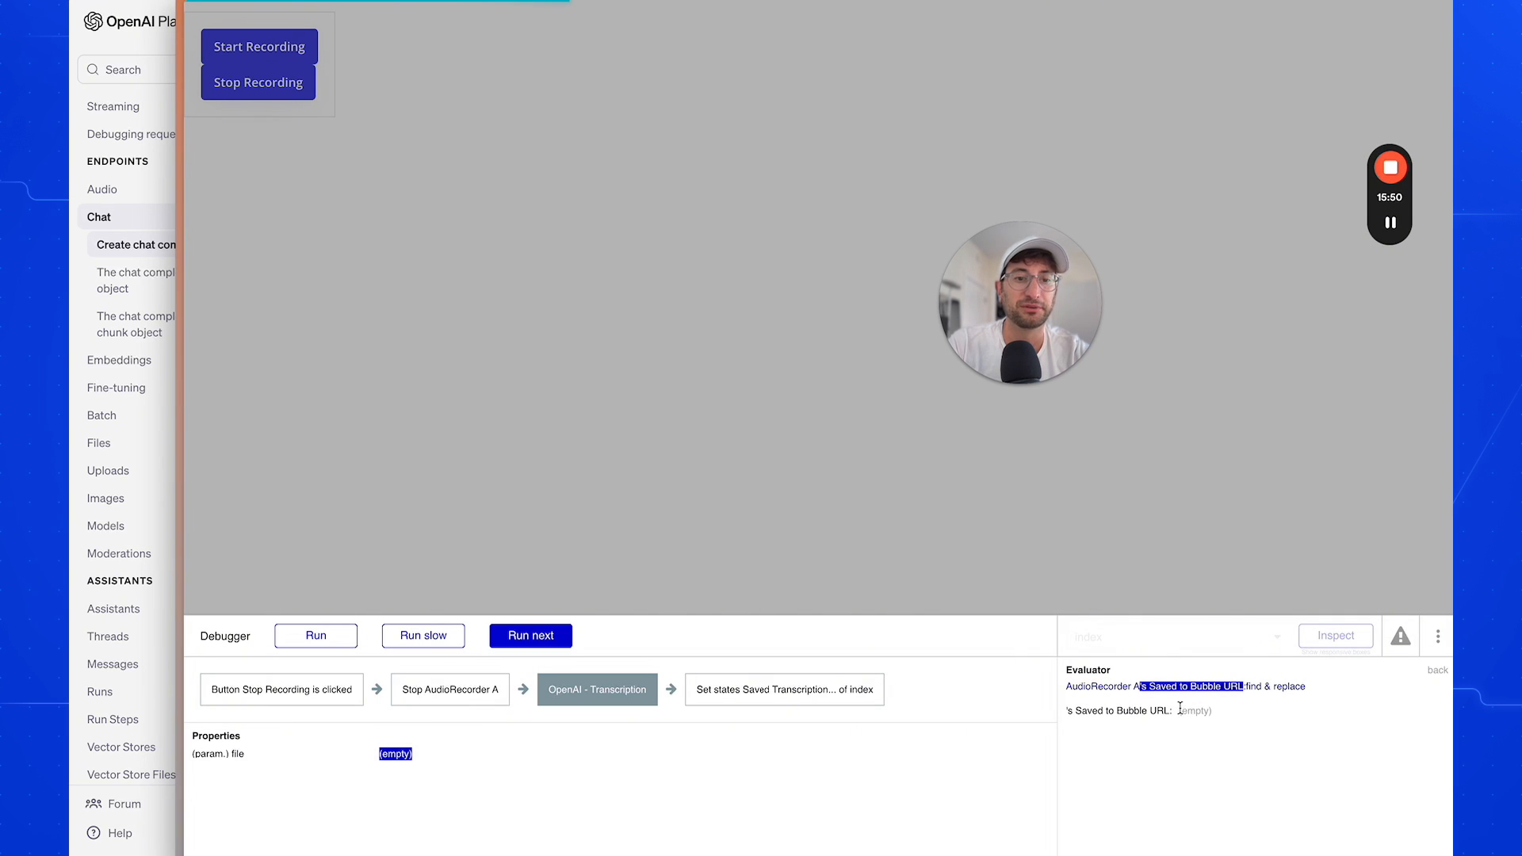
pyautogui.click(1259, 688)
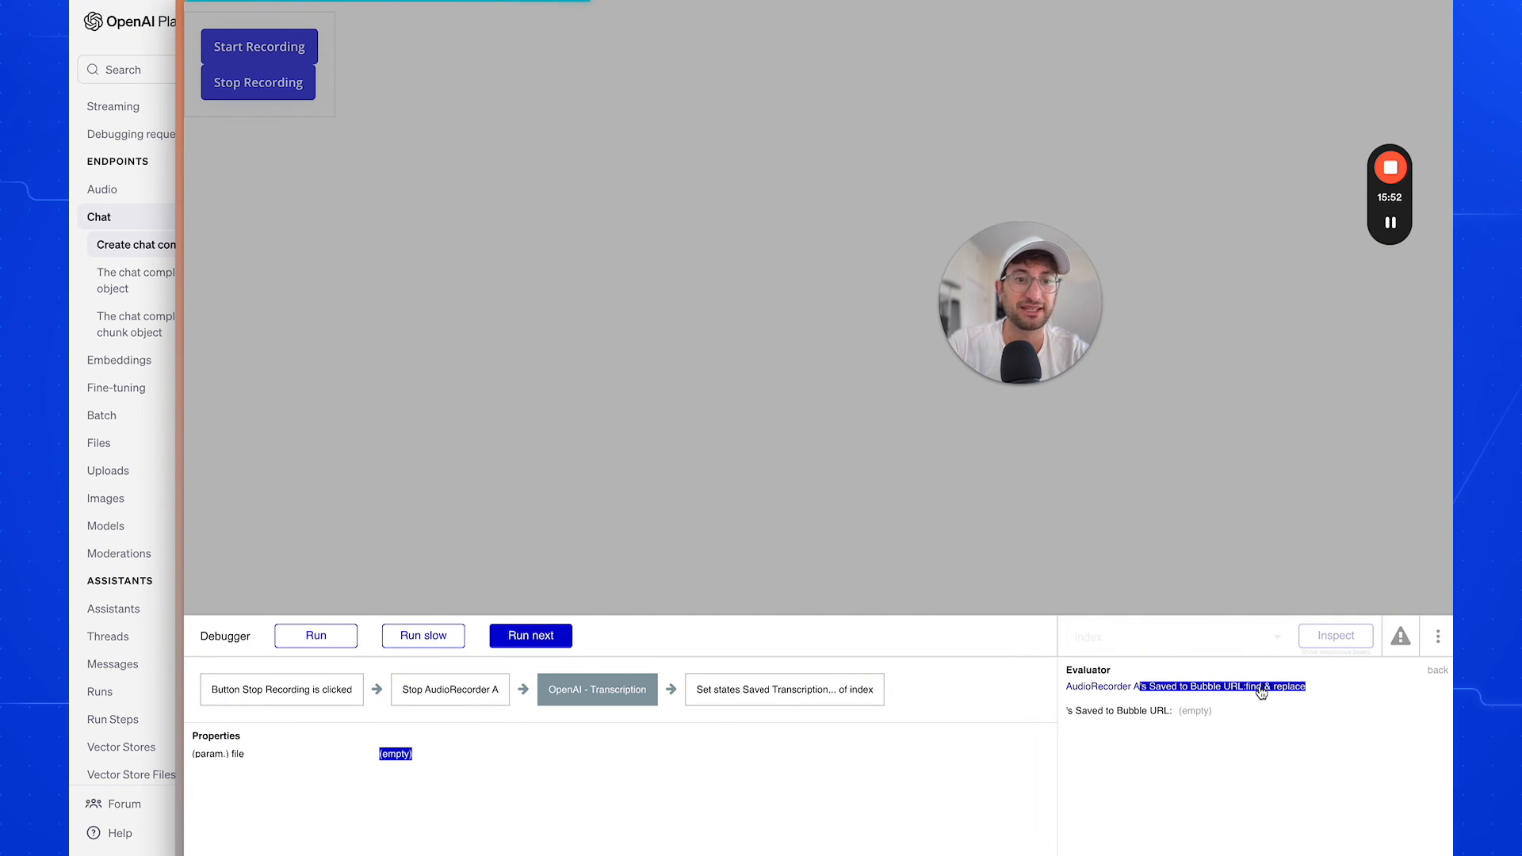
pyautogui.click(1260, 687)
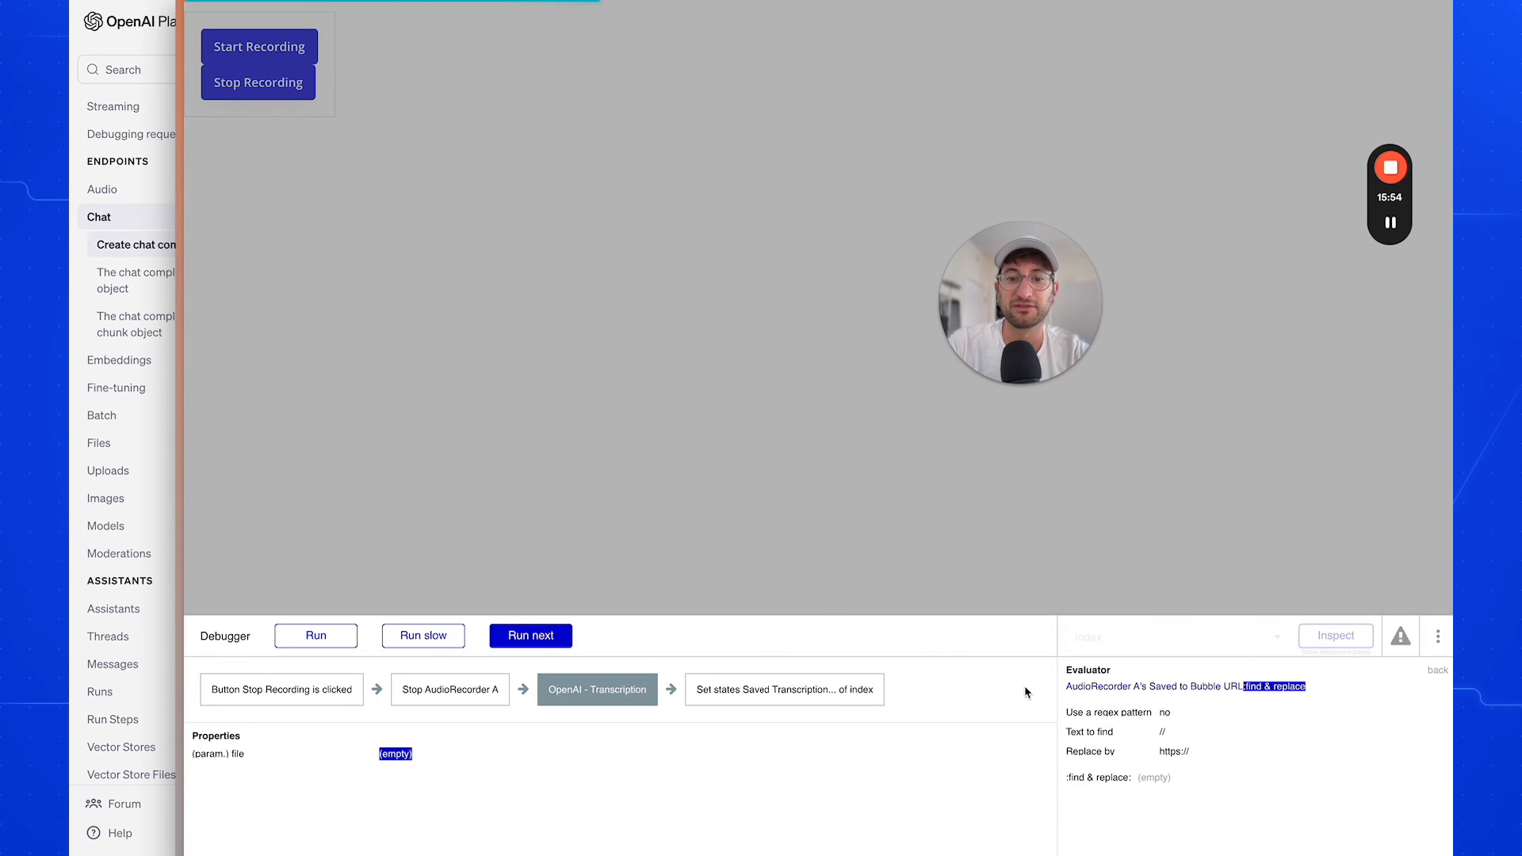
# Run the remaining Stop Recording workflow steps, reading through the value passed to the Saved Transcription state.
pyautogui.click(530, 636)
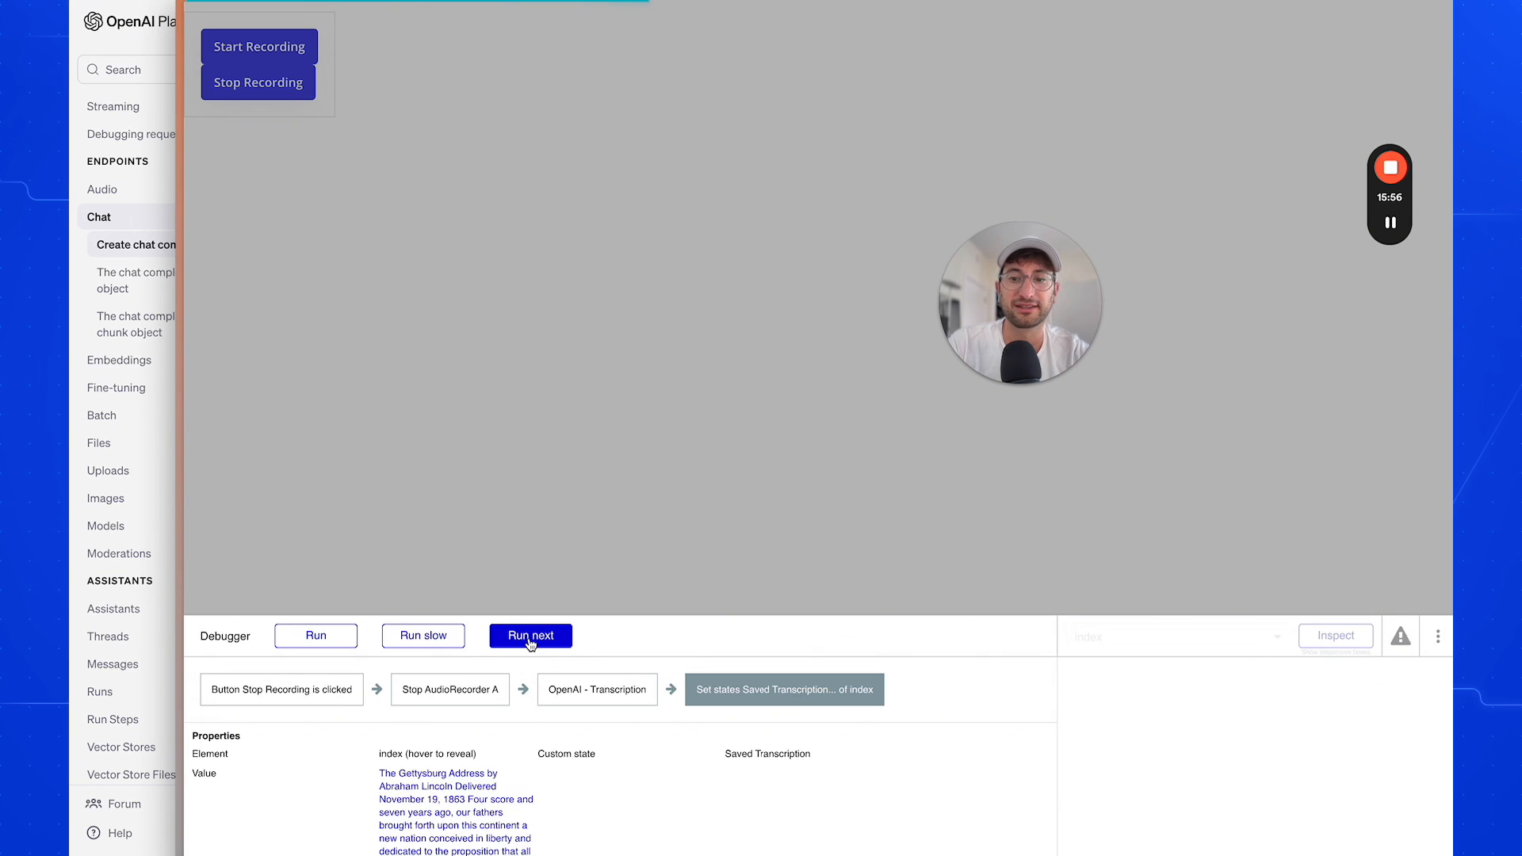
pyautogui.scroll(-7, 431, 757)
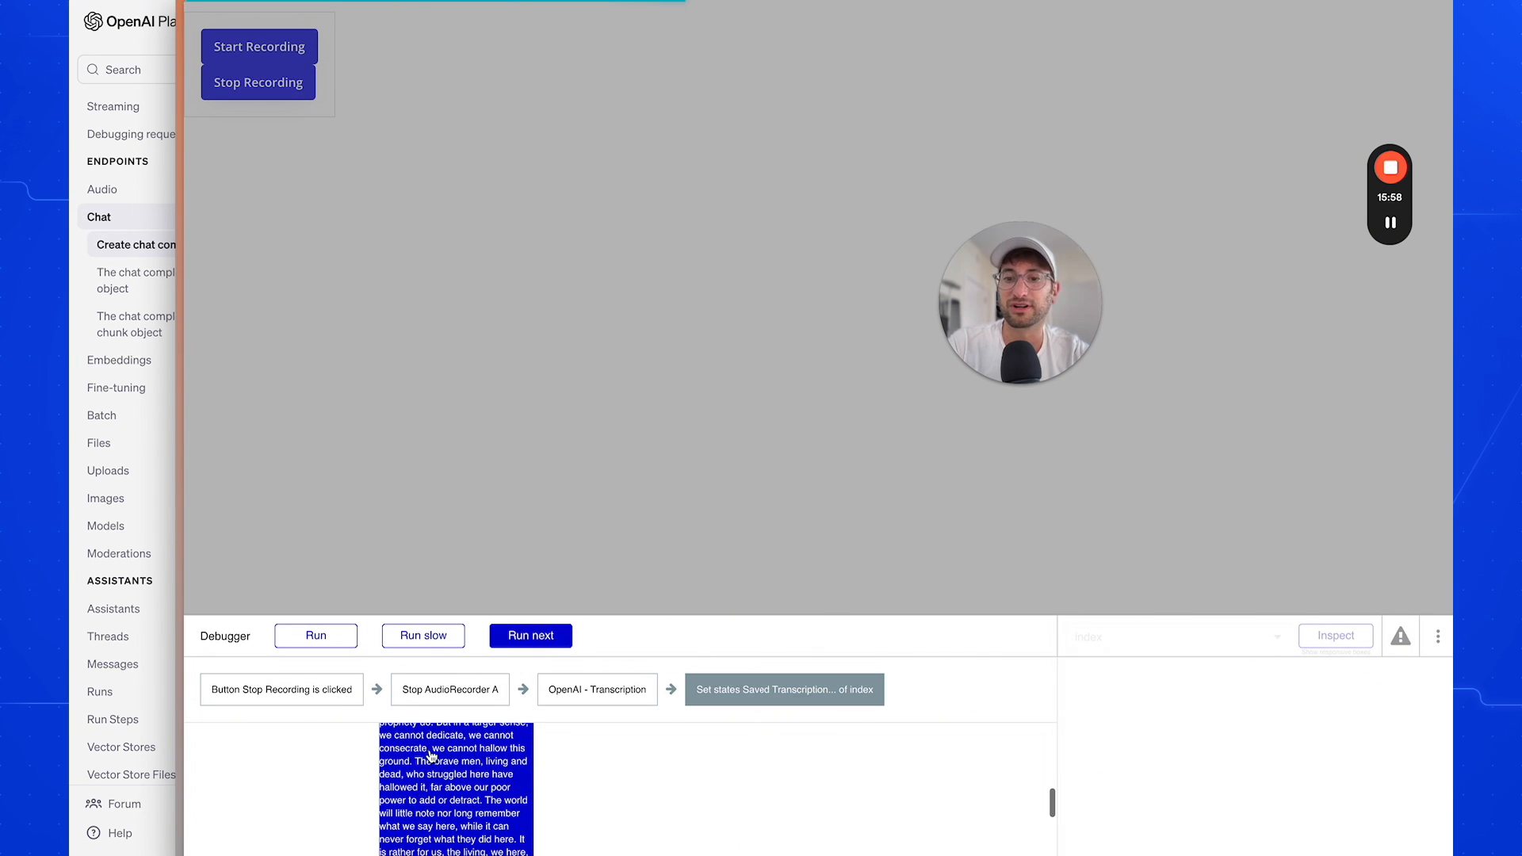
pyautogui.scroll(7, 446, 763)
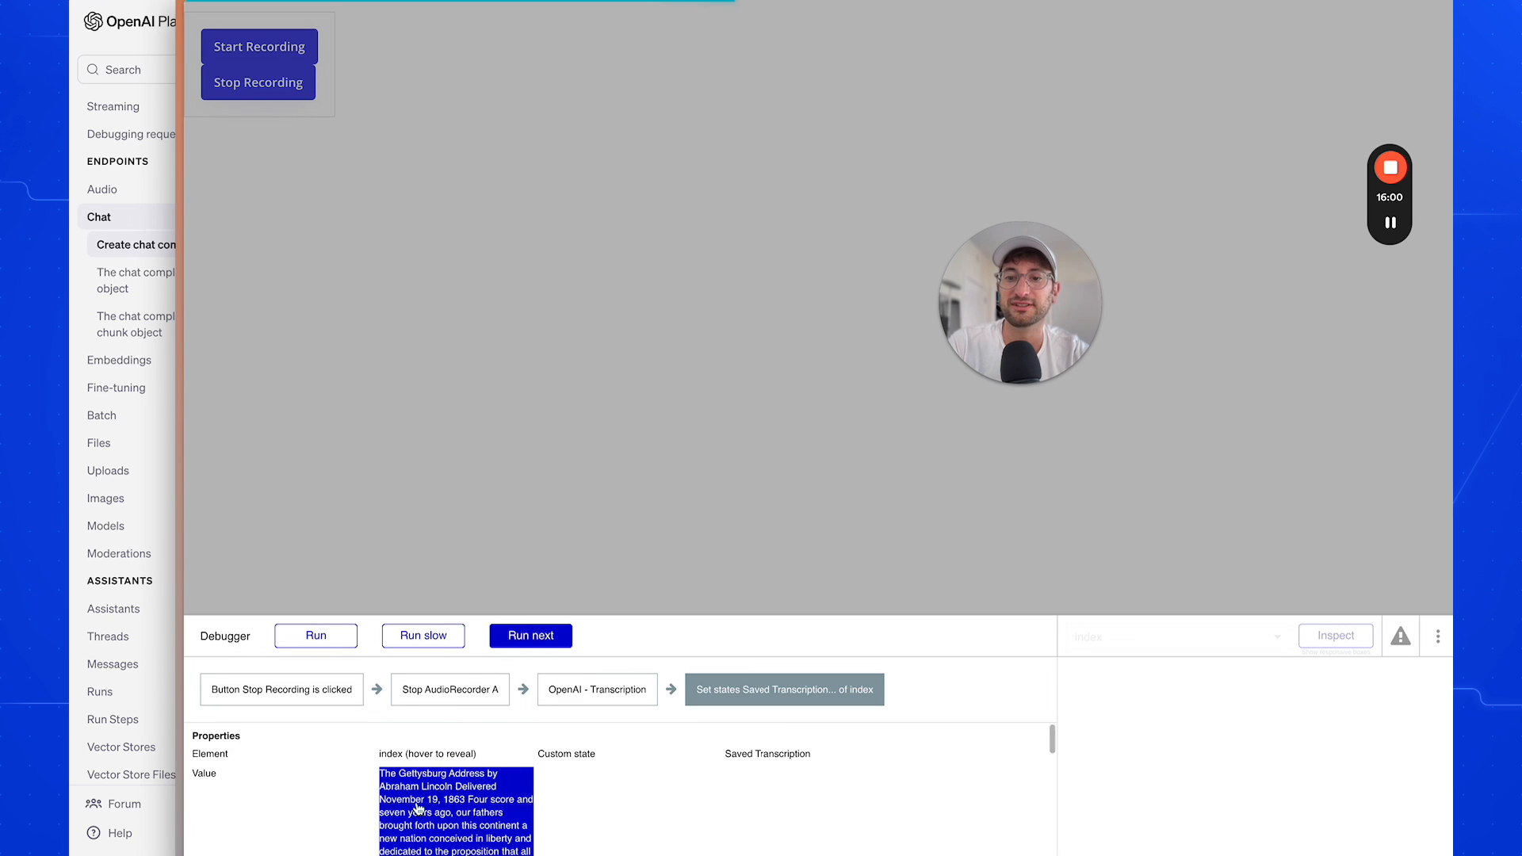
pyautogui.click(541, 631)
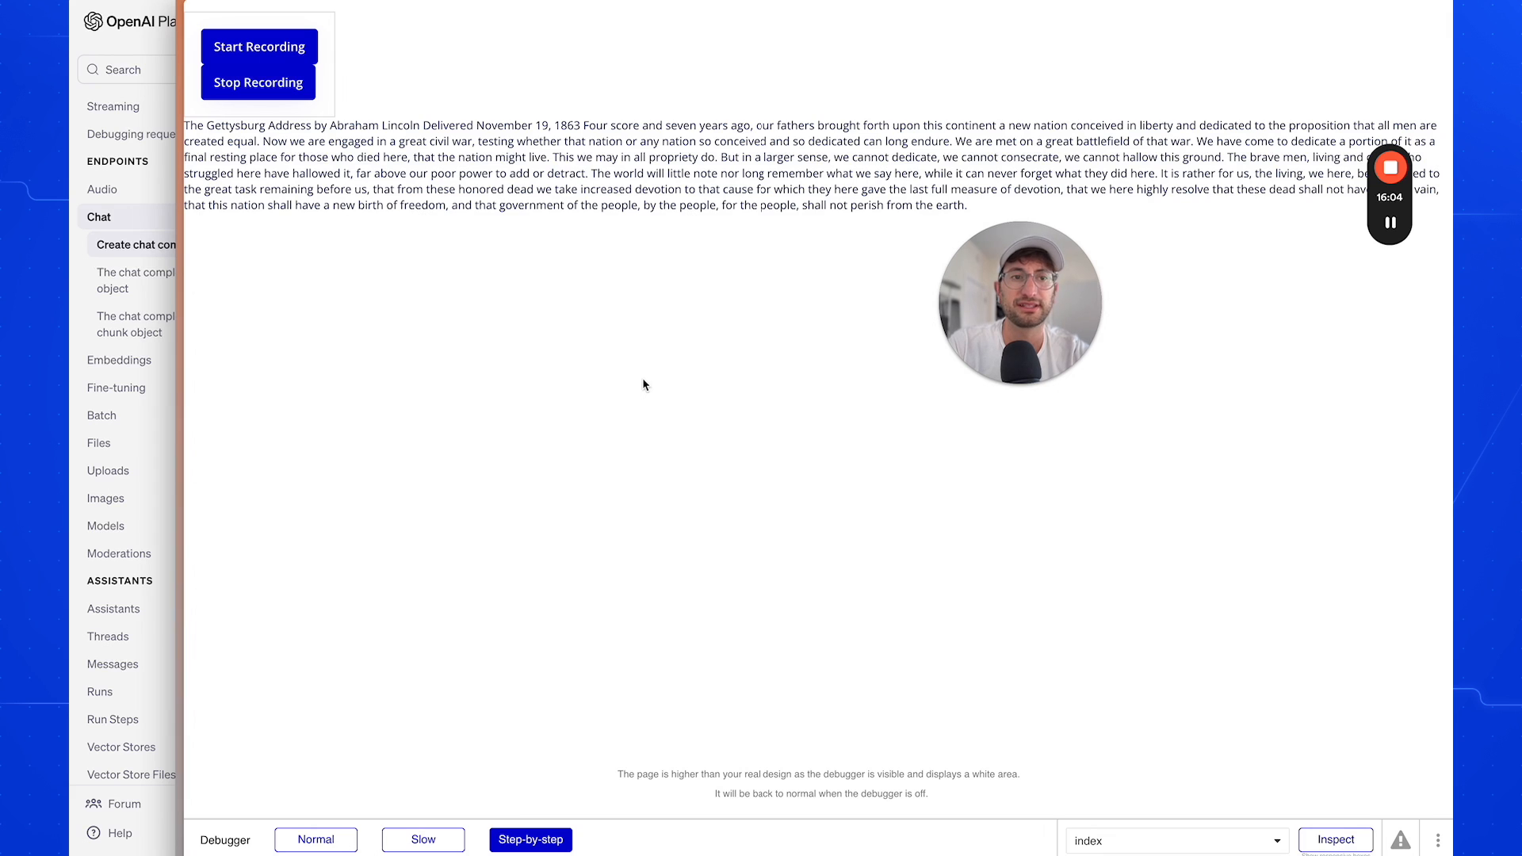
pyautogui.click(1391, 223)
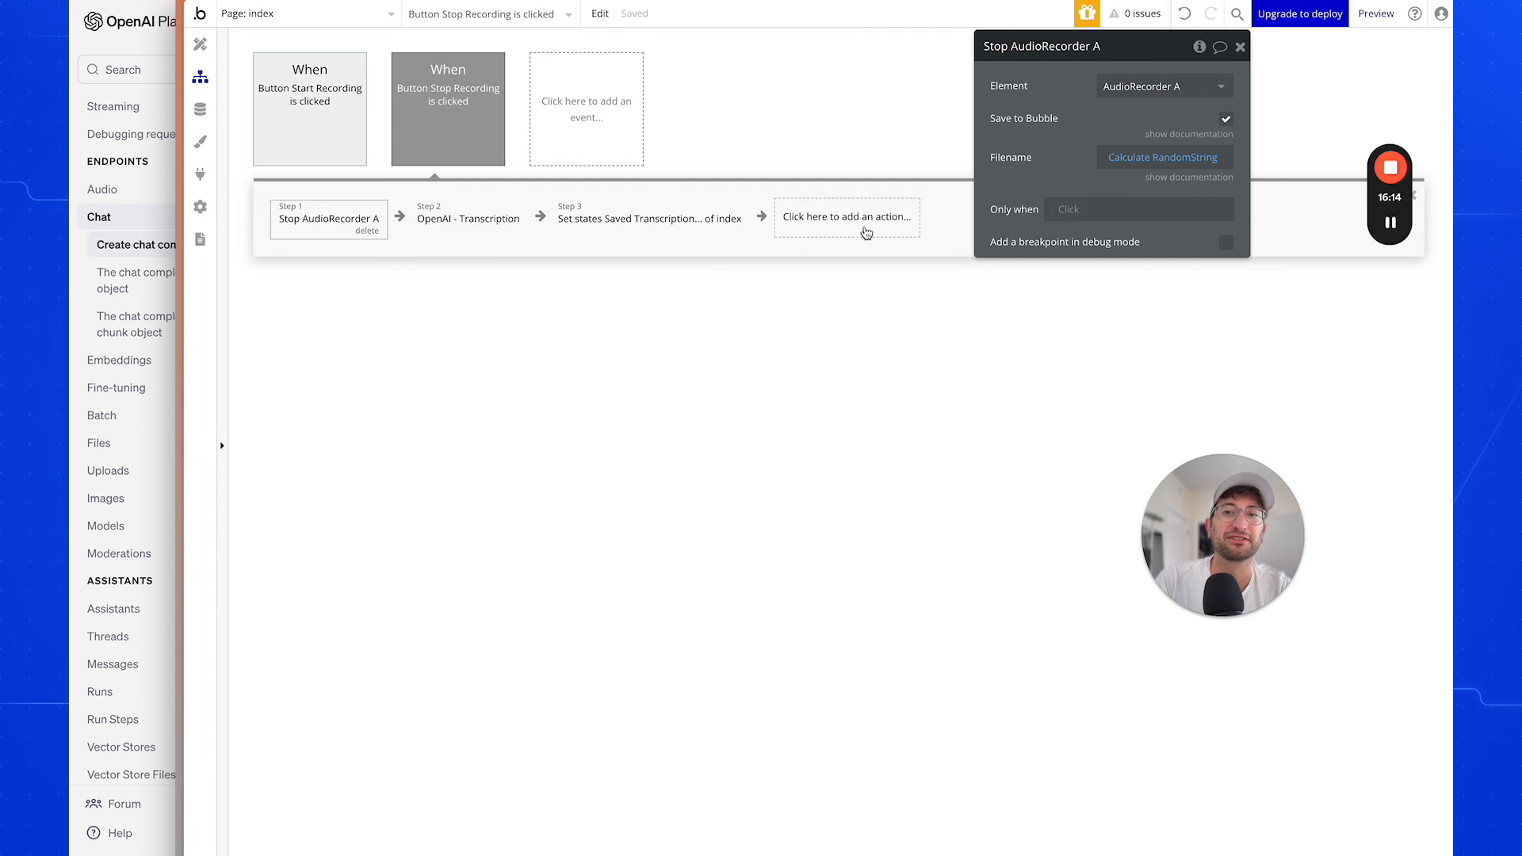
# Add a "Do when condition is true" event to the index page's workflows.
pyautogui.click(461, 219)
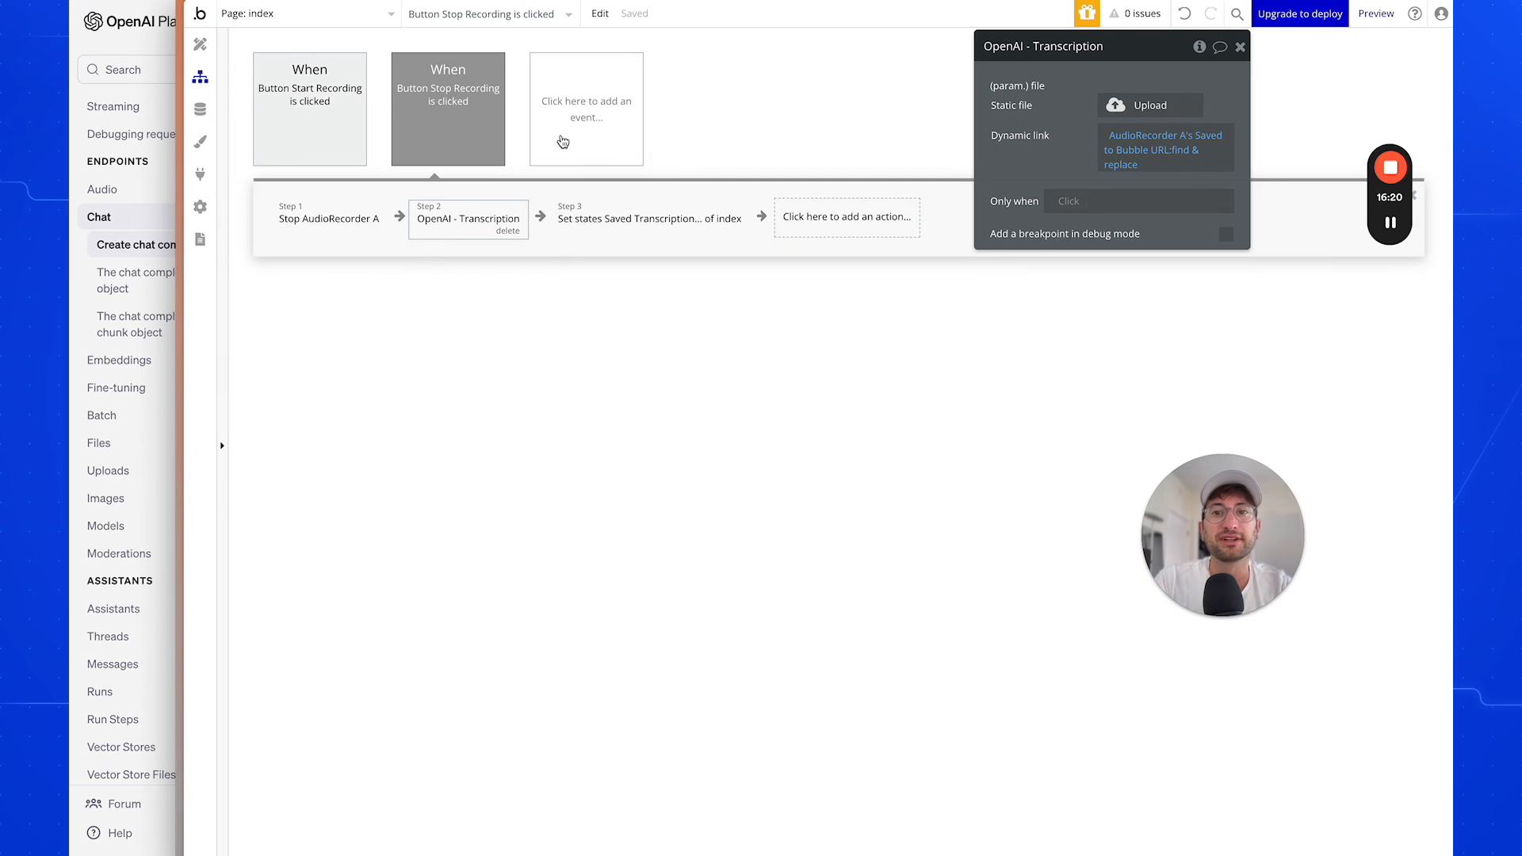
pyautogui.click(588, 116)
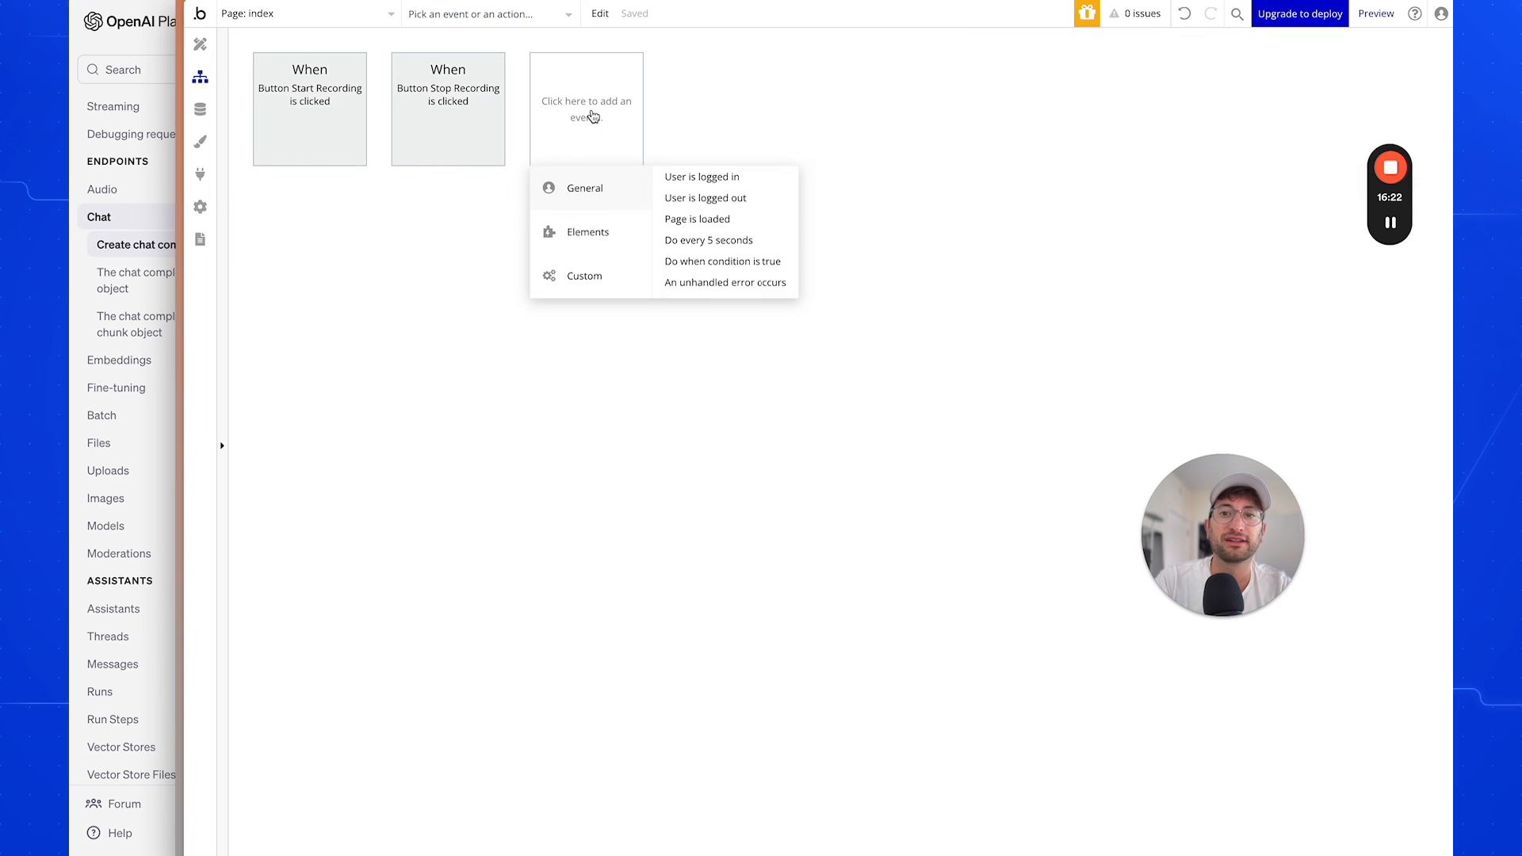
pyautogui.click(699, 261)
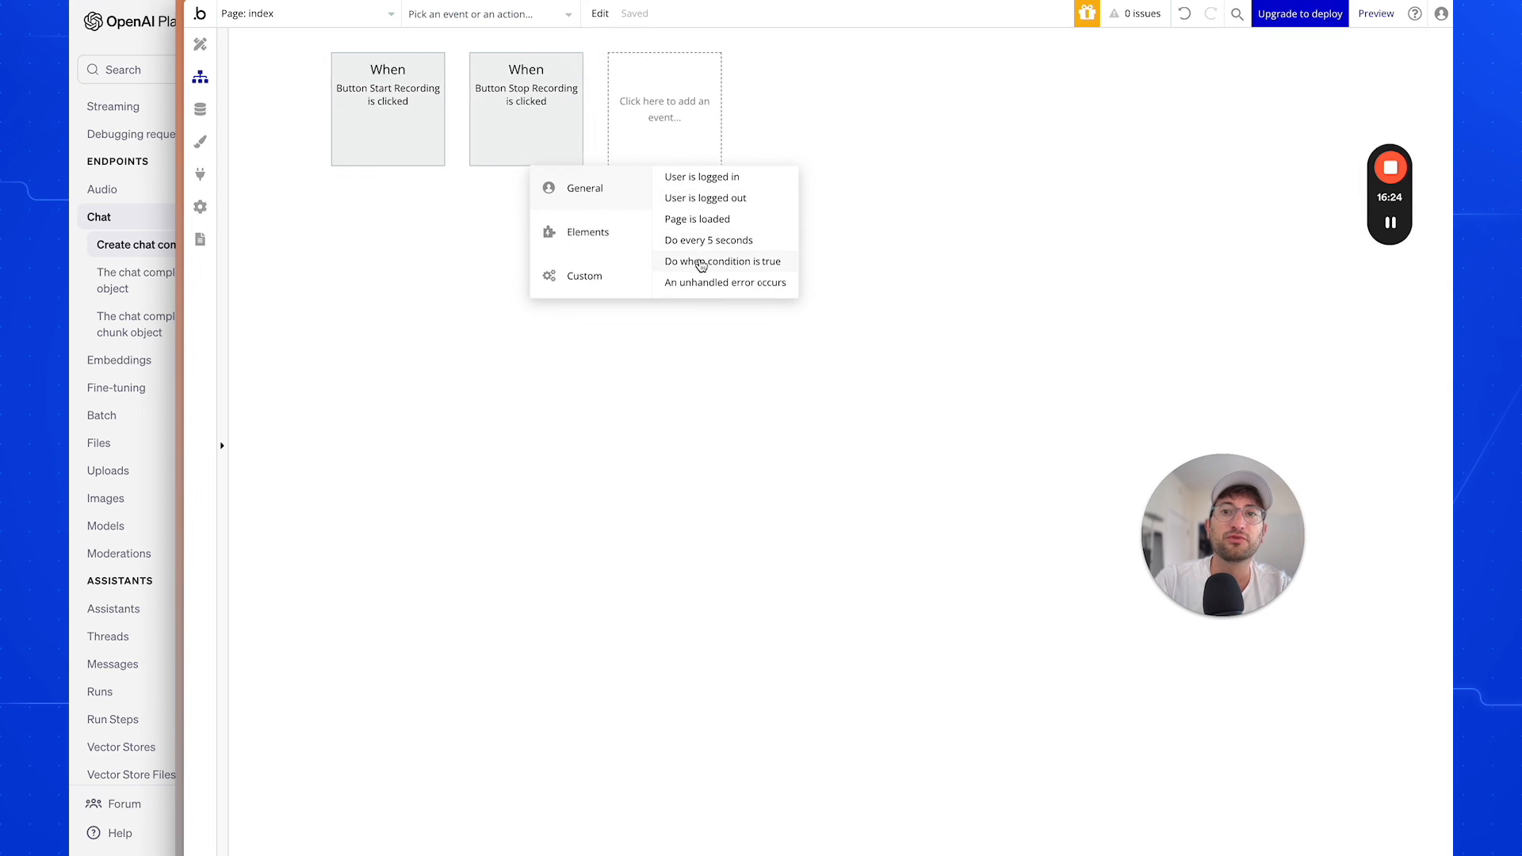
# Set the new event to run only when AudioRecorder A's Recording Status is no.
pyautogui.click(1070, 193)
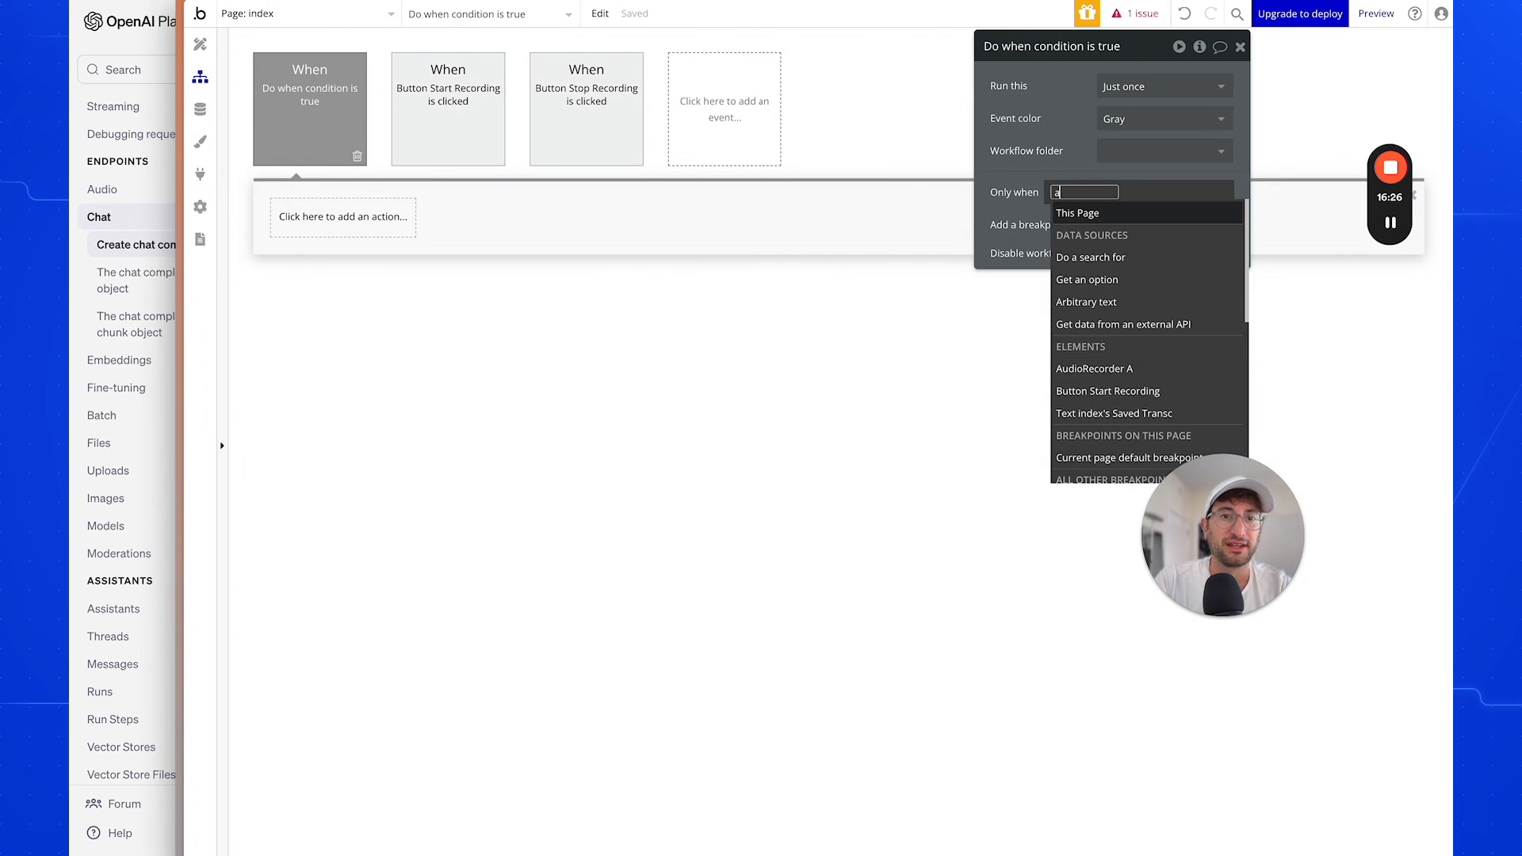
pyautogui.write('aud')
pyautogui.click(1120, 233)
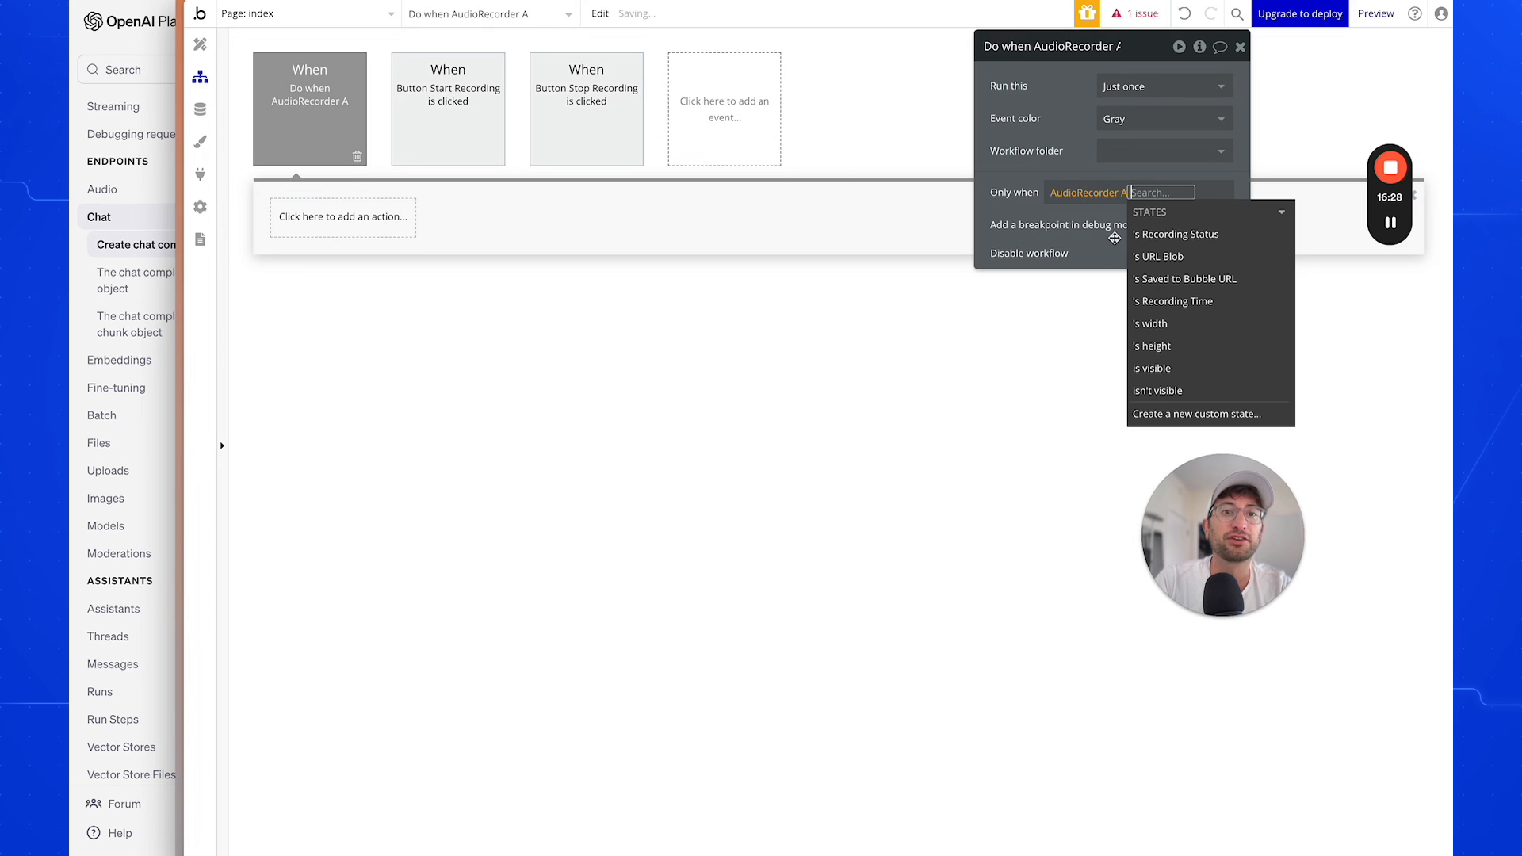
pyautogui.click(1186, 234)
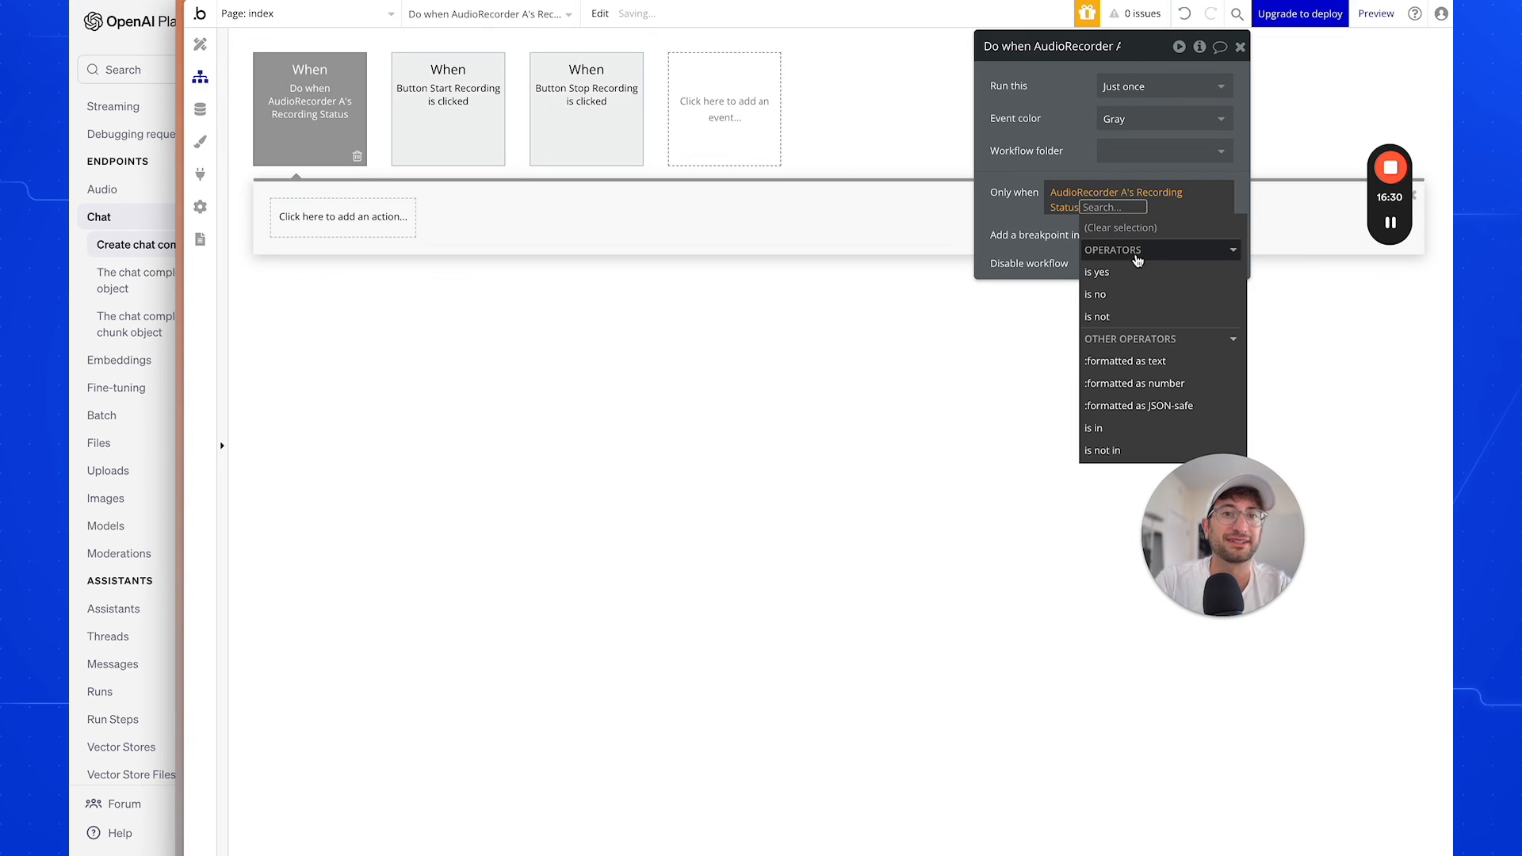
pyautogui.click(1097, 296)
pyautogui.click(1011, 214)
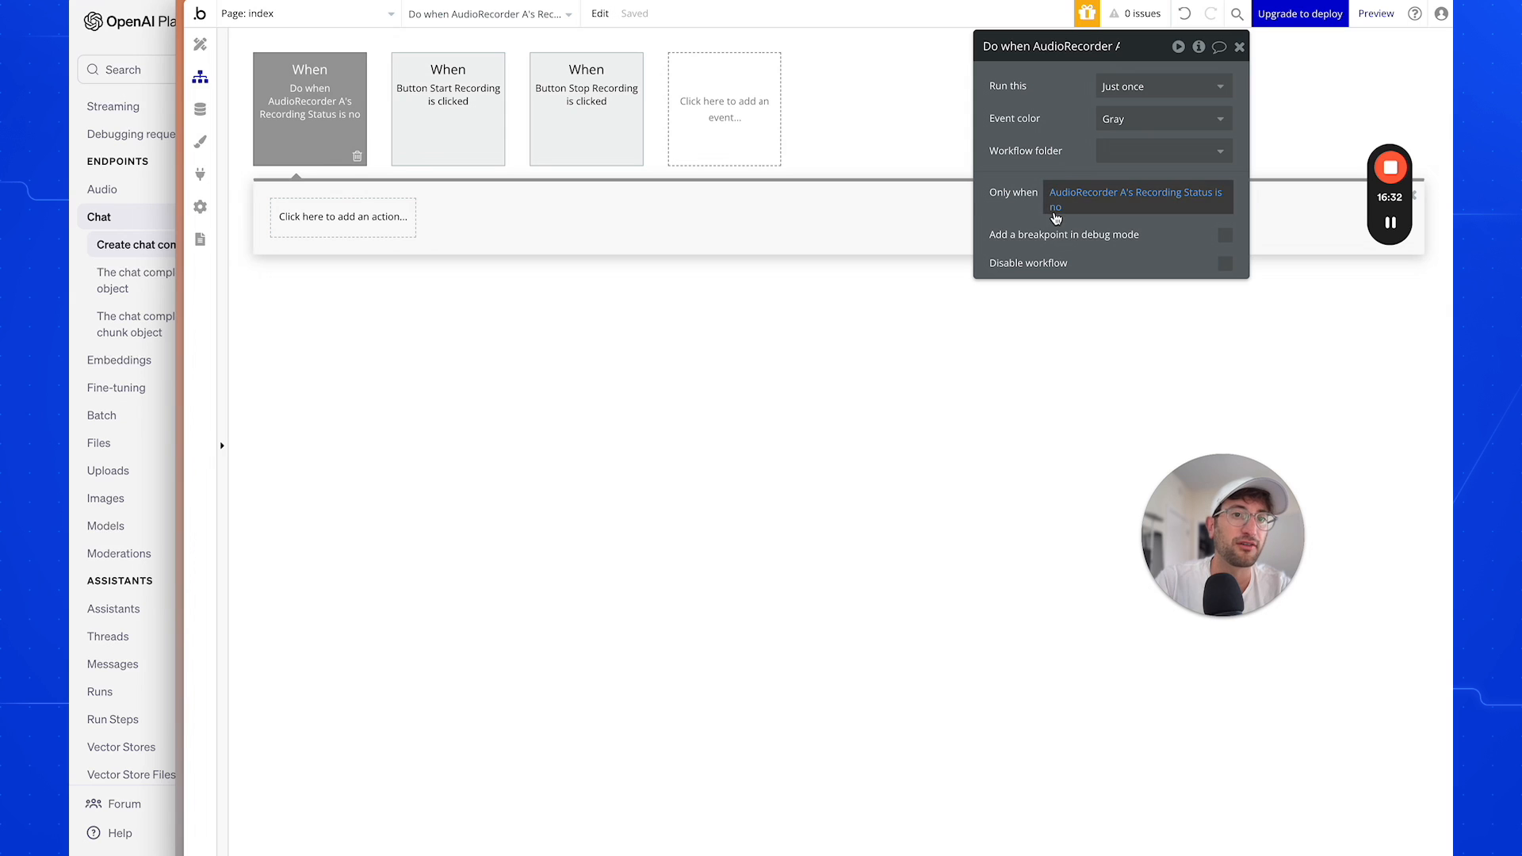
# Extend the condition with "and AudioRecorder A's Saved to Bubble URL is not empty" and set the event to run every time.
pyautogui.click(1053, 217)
pyautogui.click(1164, 216)
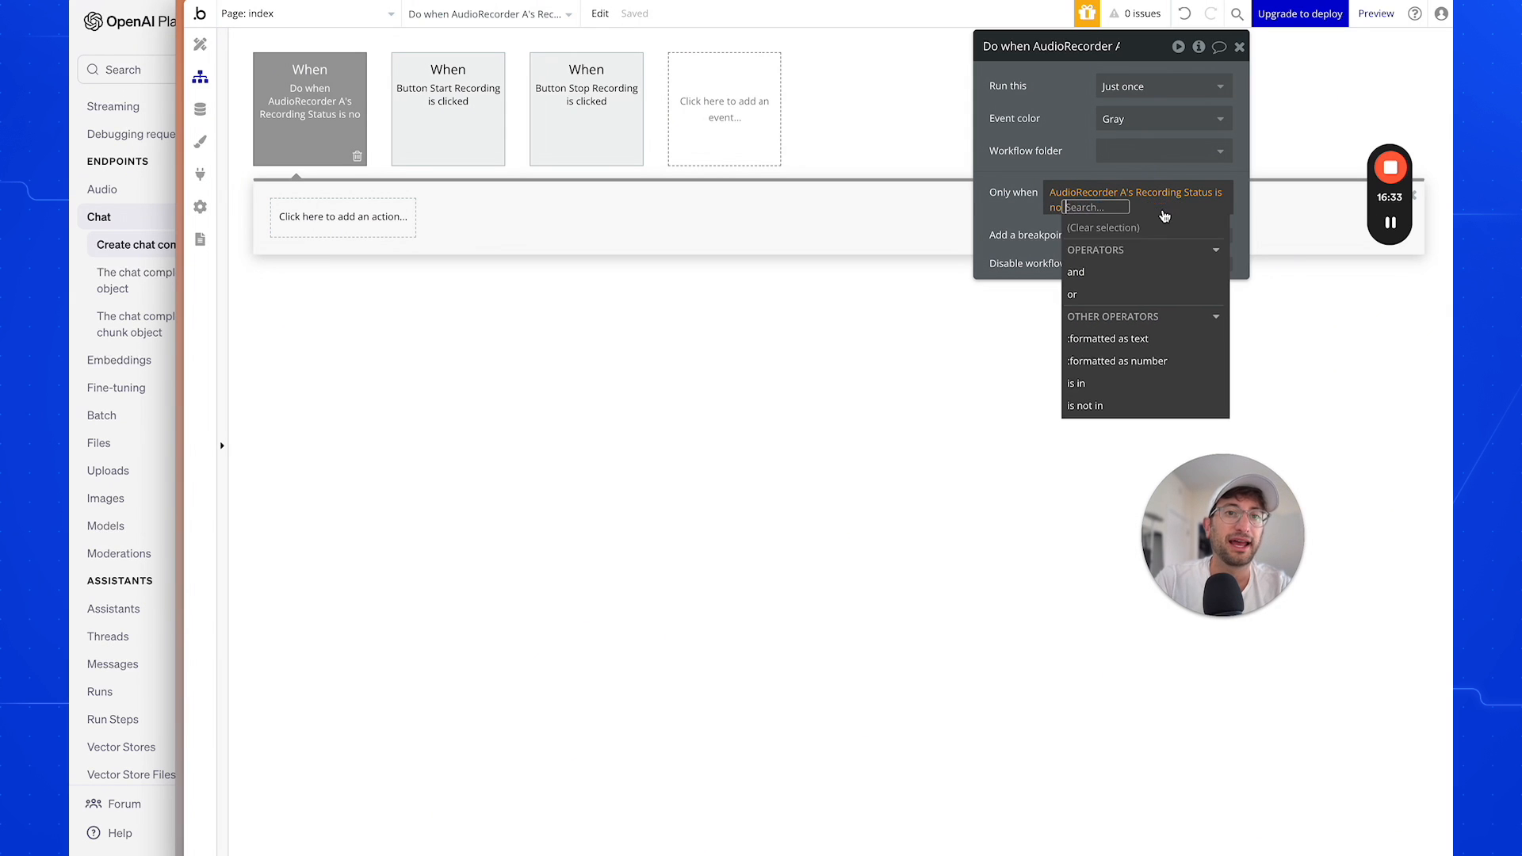
pyautogui.click(1129, 278)
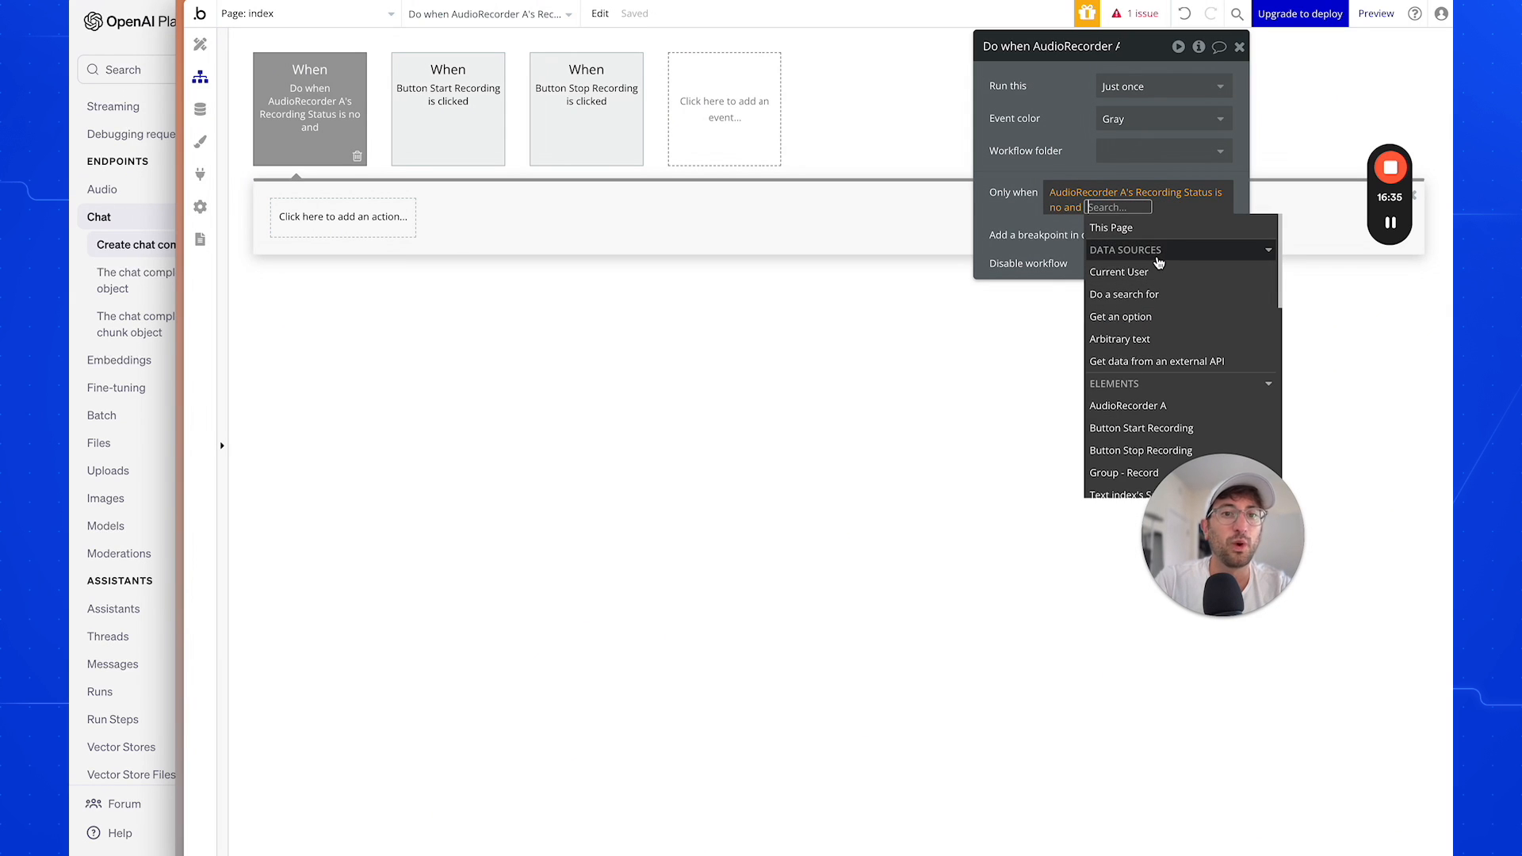
pyautogui.write('audi')
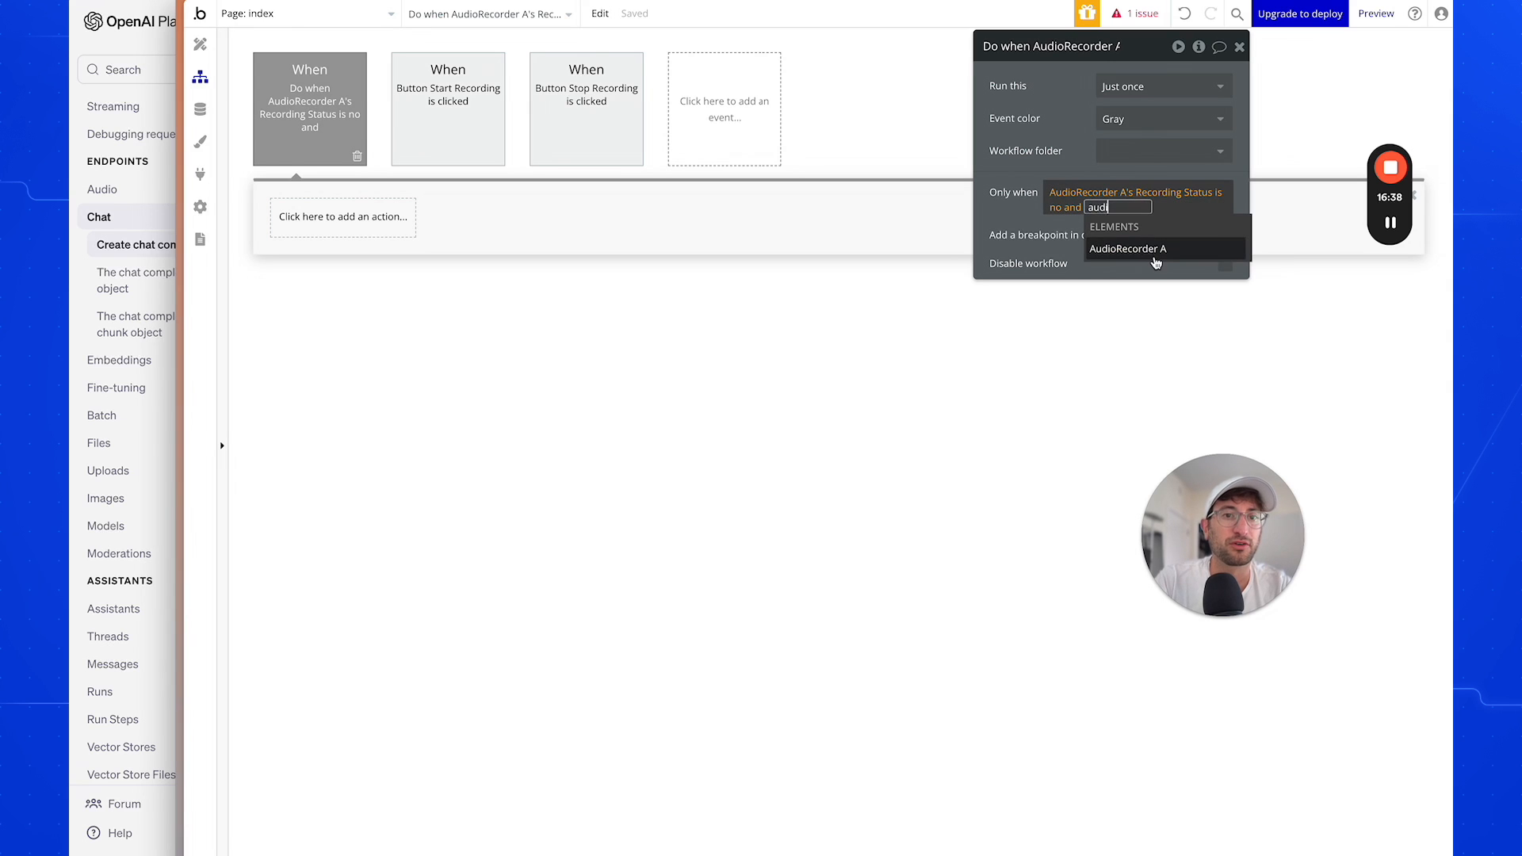
pyautogui.click(1154, 252)
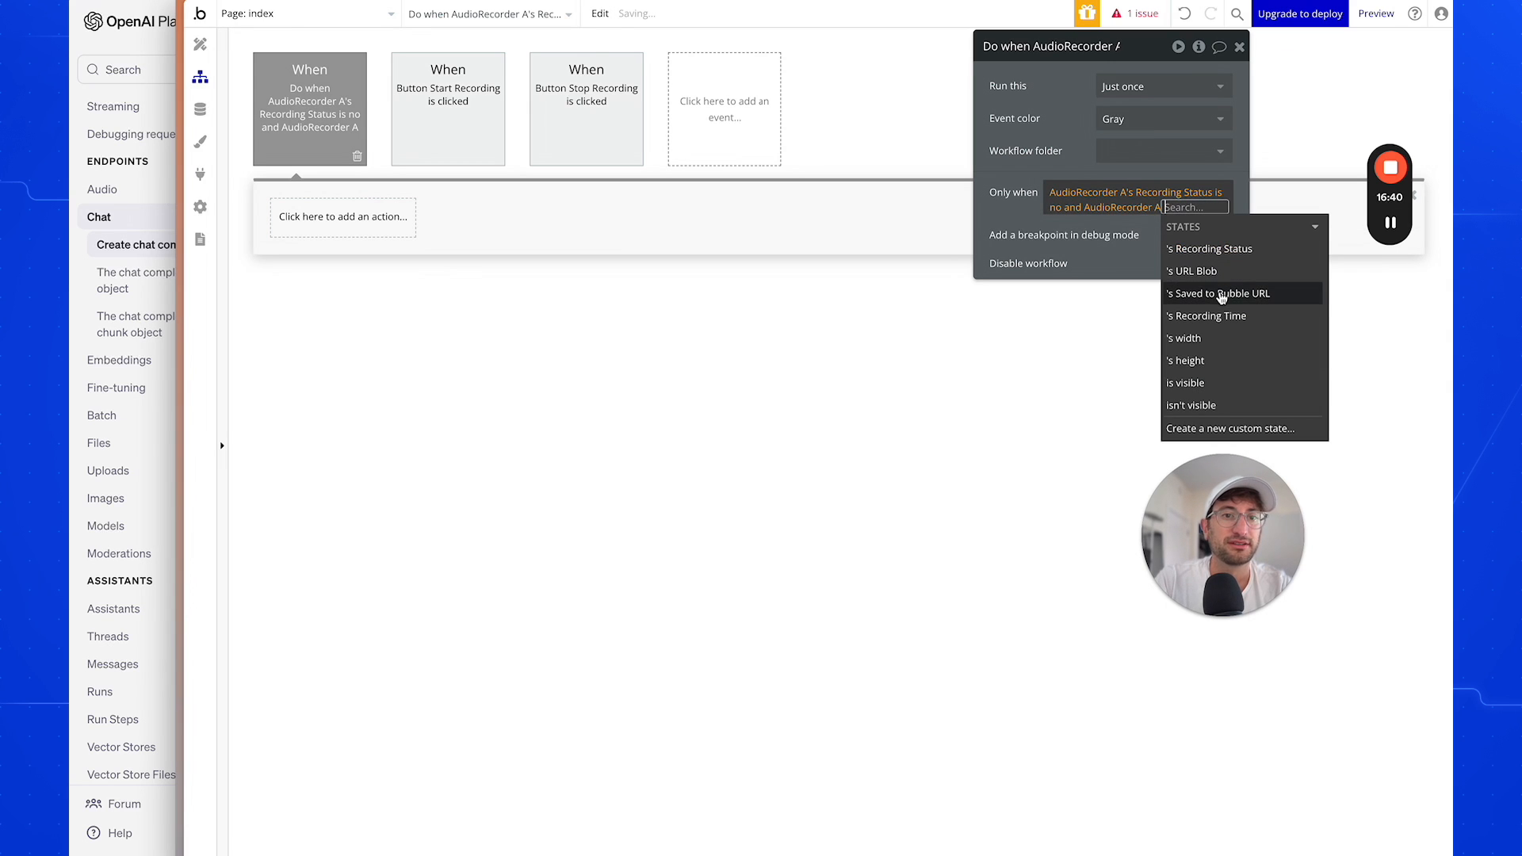
pyautogui.click(1221, 295)
pyautogui.click(1165, 376)
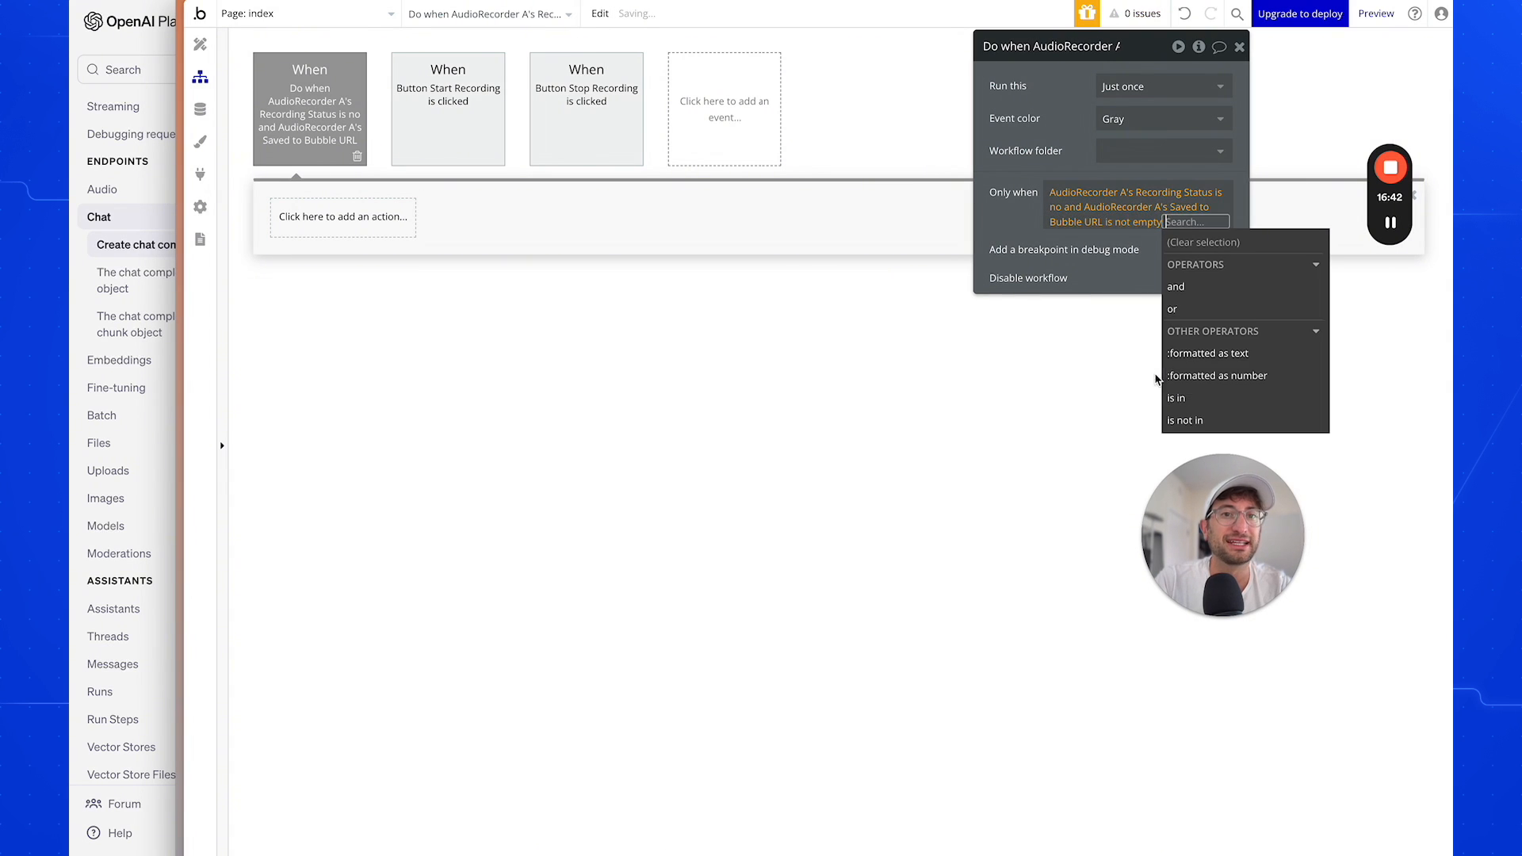
pyautogui.click(1011, 225)
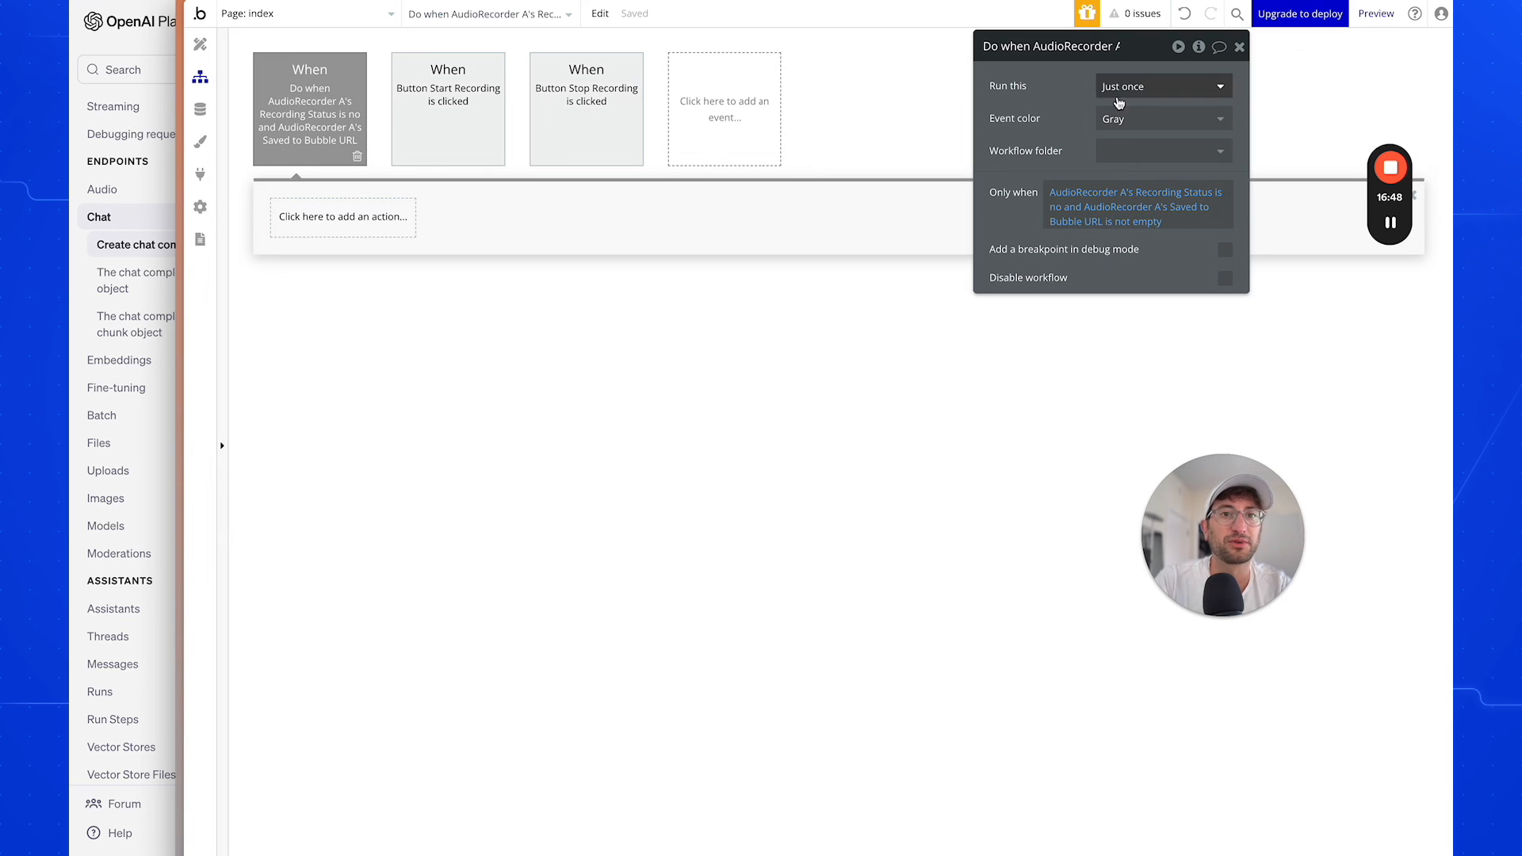
pyautogui.click(1127, 85)
pyautogui.click(1126, 161)
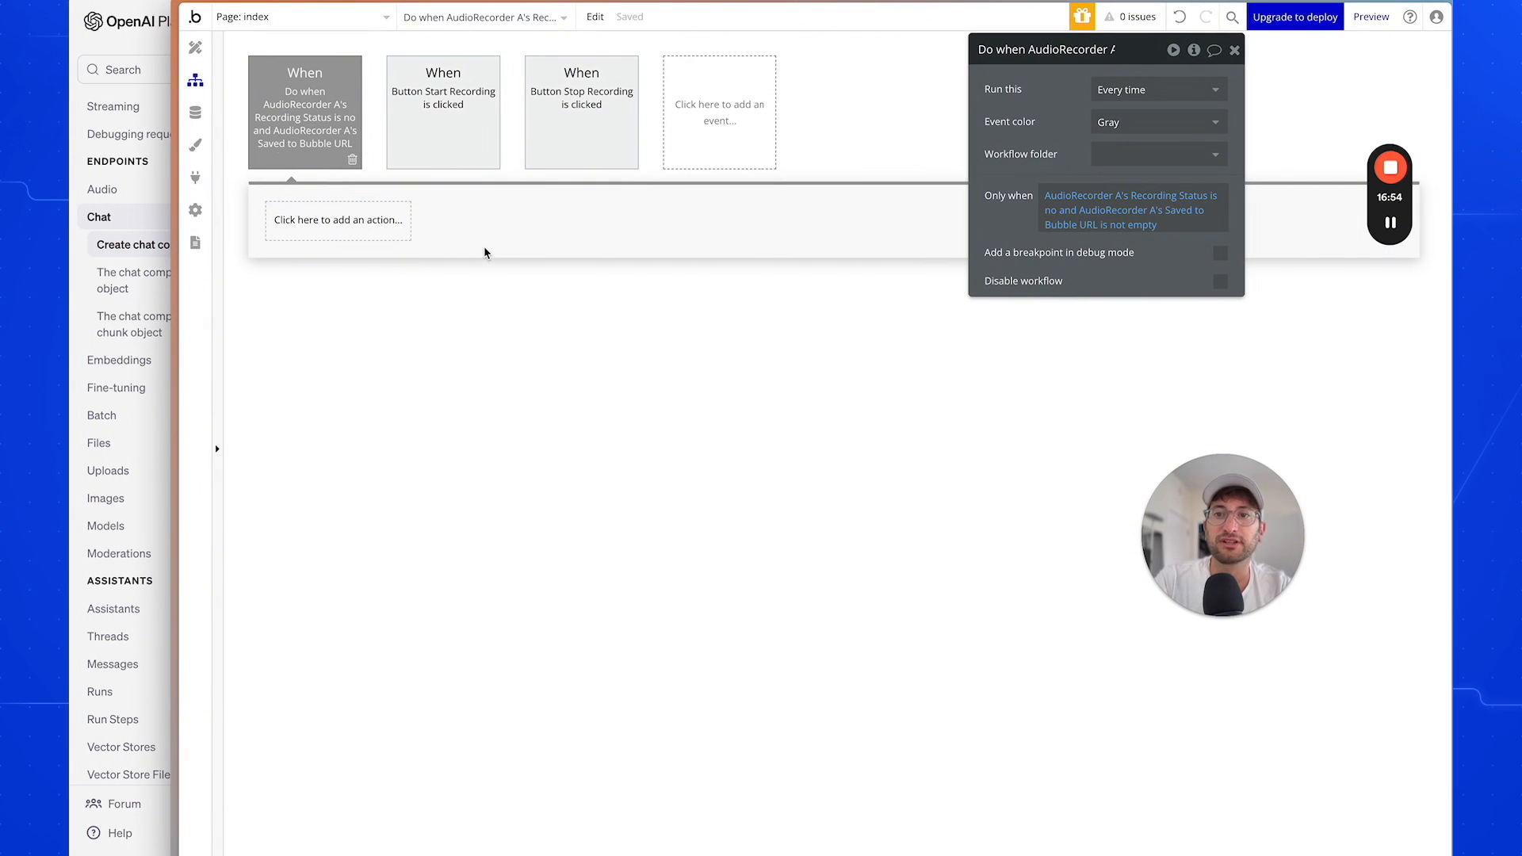
# Copy the OpenAI - Transcription action from the Stop Recording workflow and paste it into the conditional event's workflow.
pyautogui.click(564, 150)
pyautogui.click(459, 228)
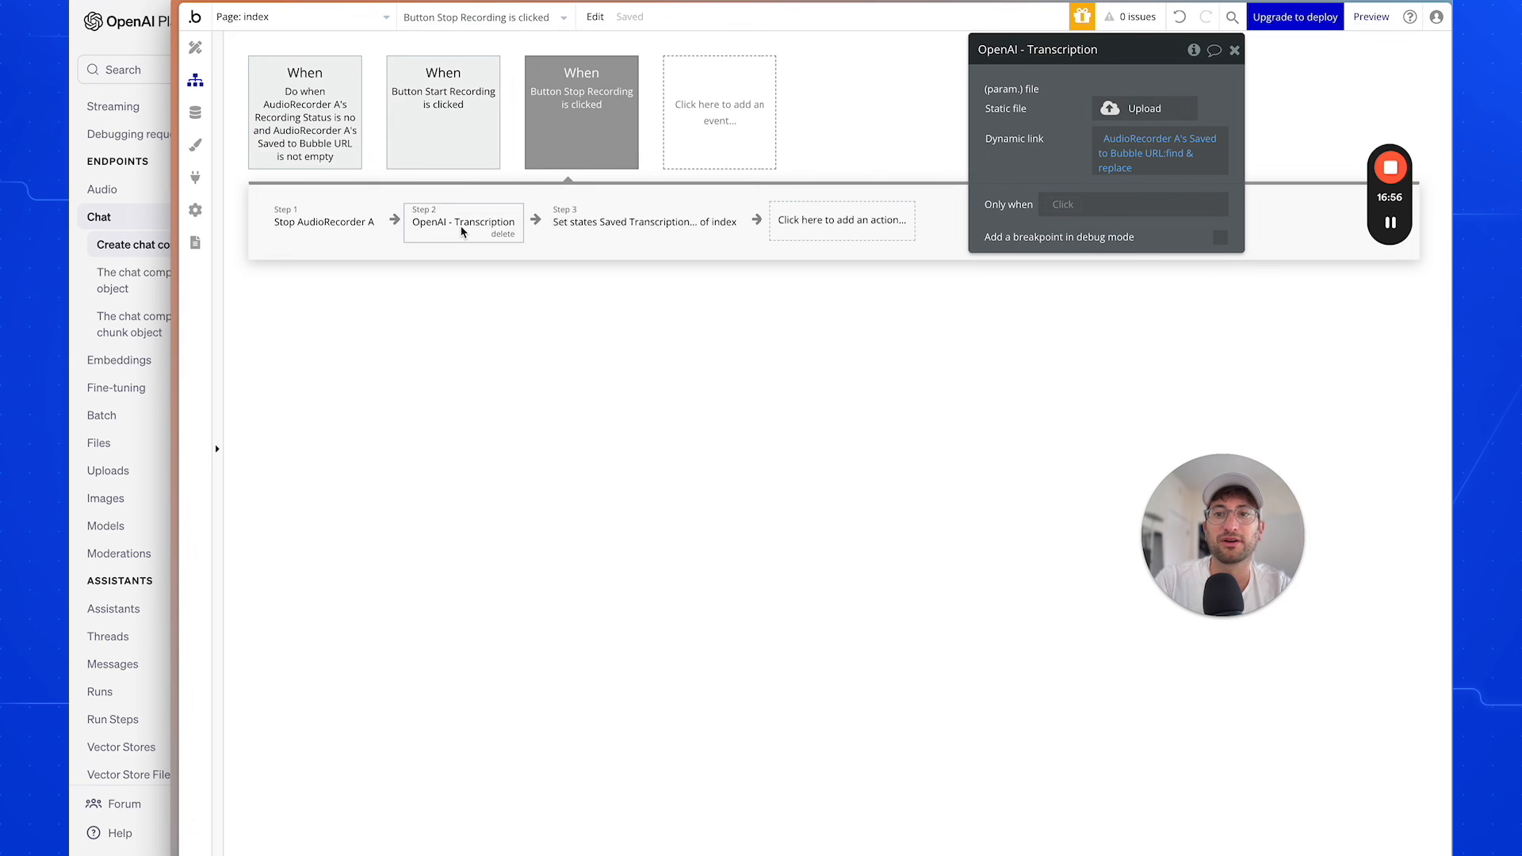
pyautogui.rightClick(461, 229)
pyautogui.click(528, 343)
pyautogui.click(317, 139)
pyautogui.rightClick(331, 219)
pyautogui.click(365, 227)
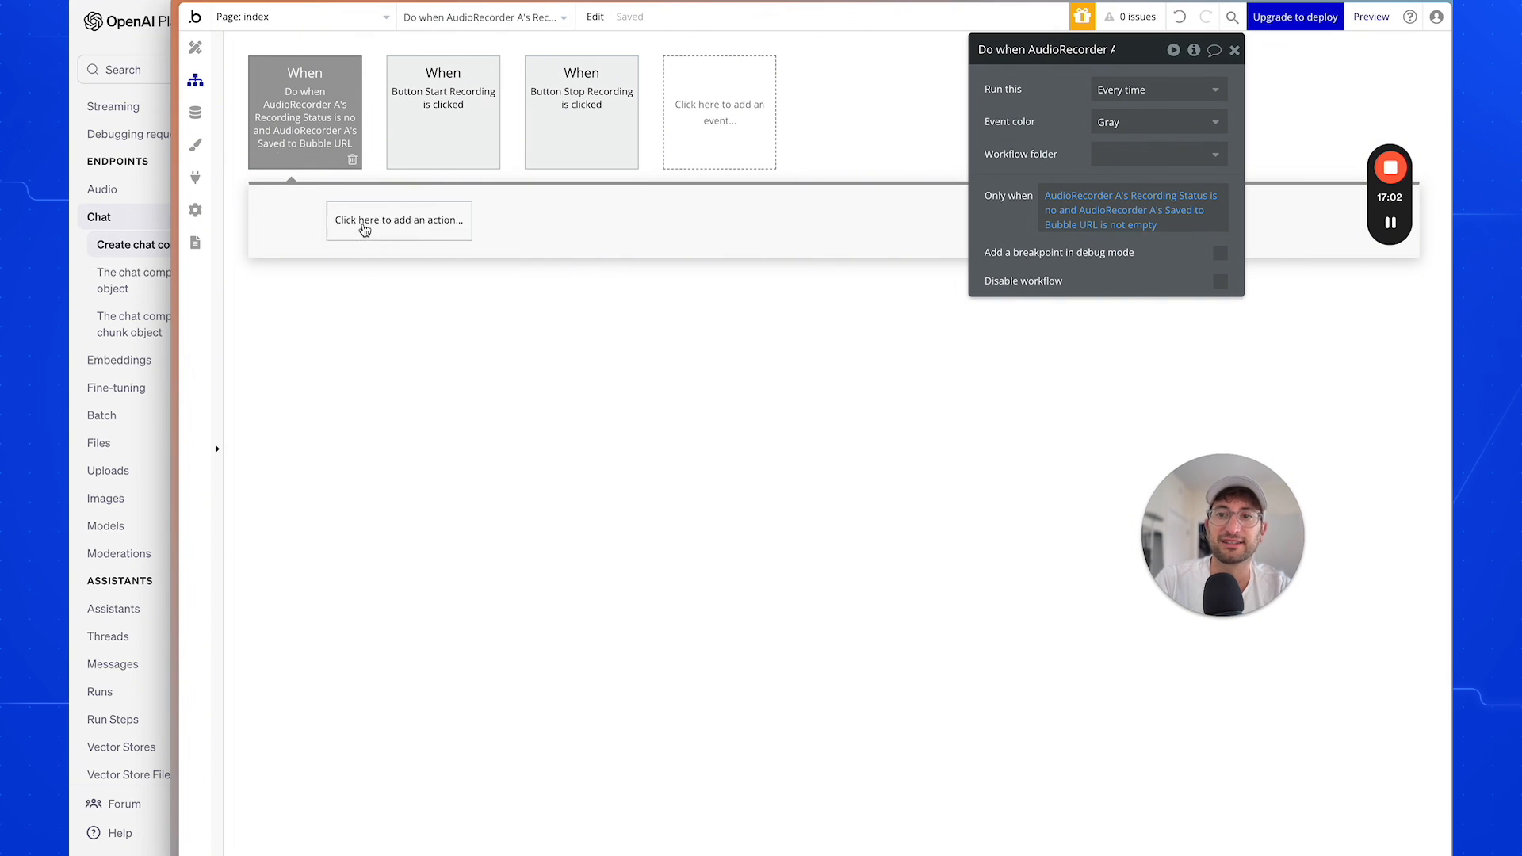
# Copy the Set states Saved Transcription action into the conditional event's workflow and set its value to Result of step 1 (OpenAI - Transcription)'s text.
pyautogui.click(547, 116)
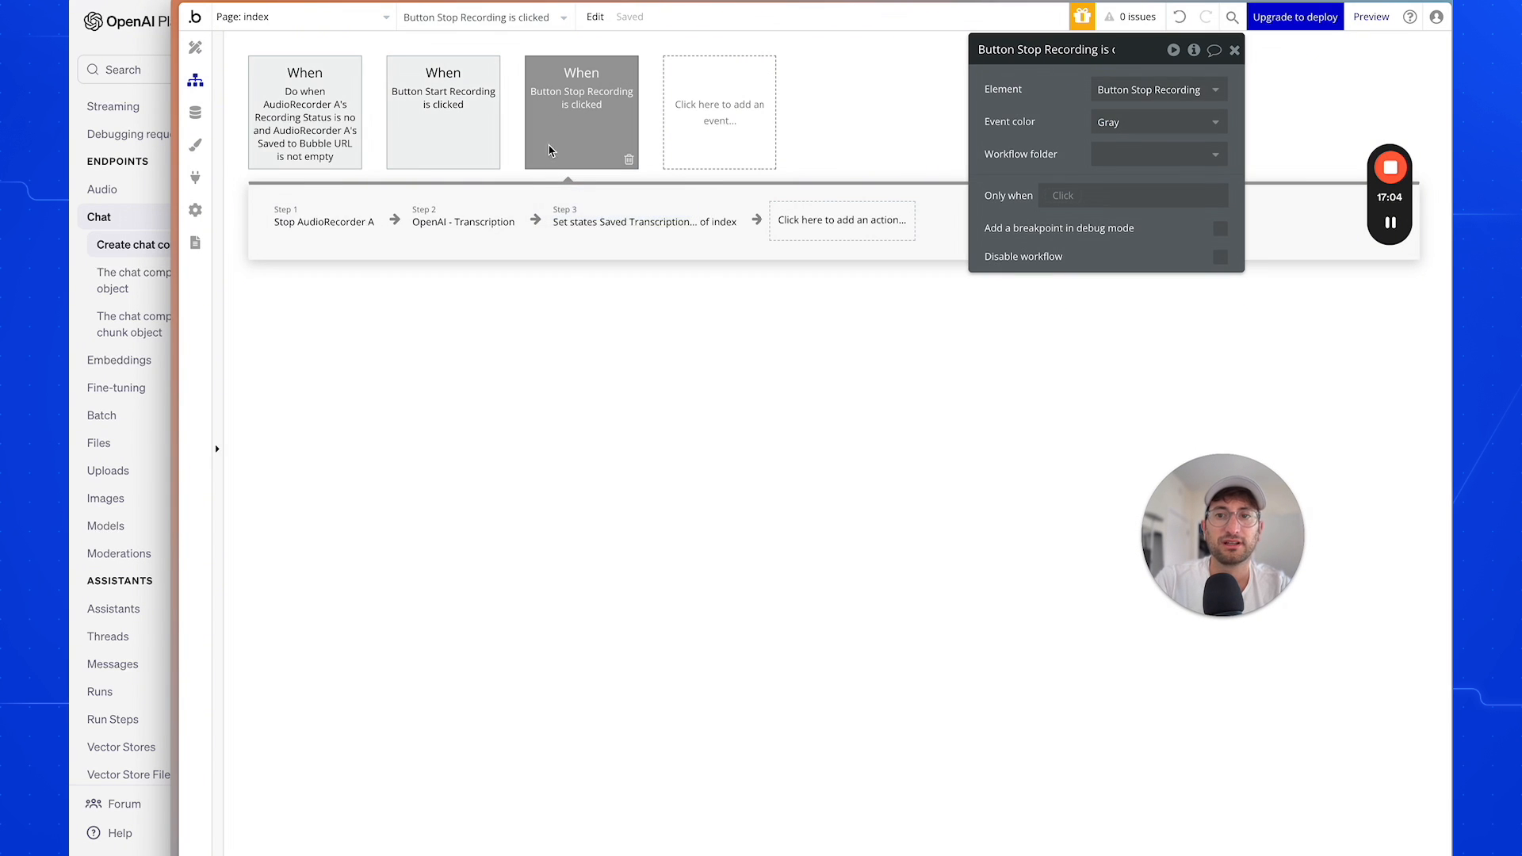
pyautogui.click(609, 222)
pyautogui.rightClick(634, 224)
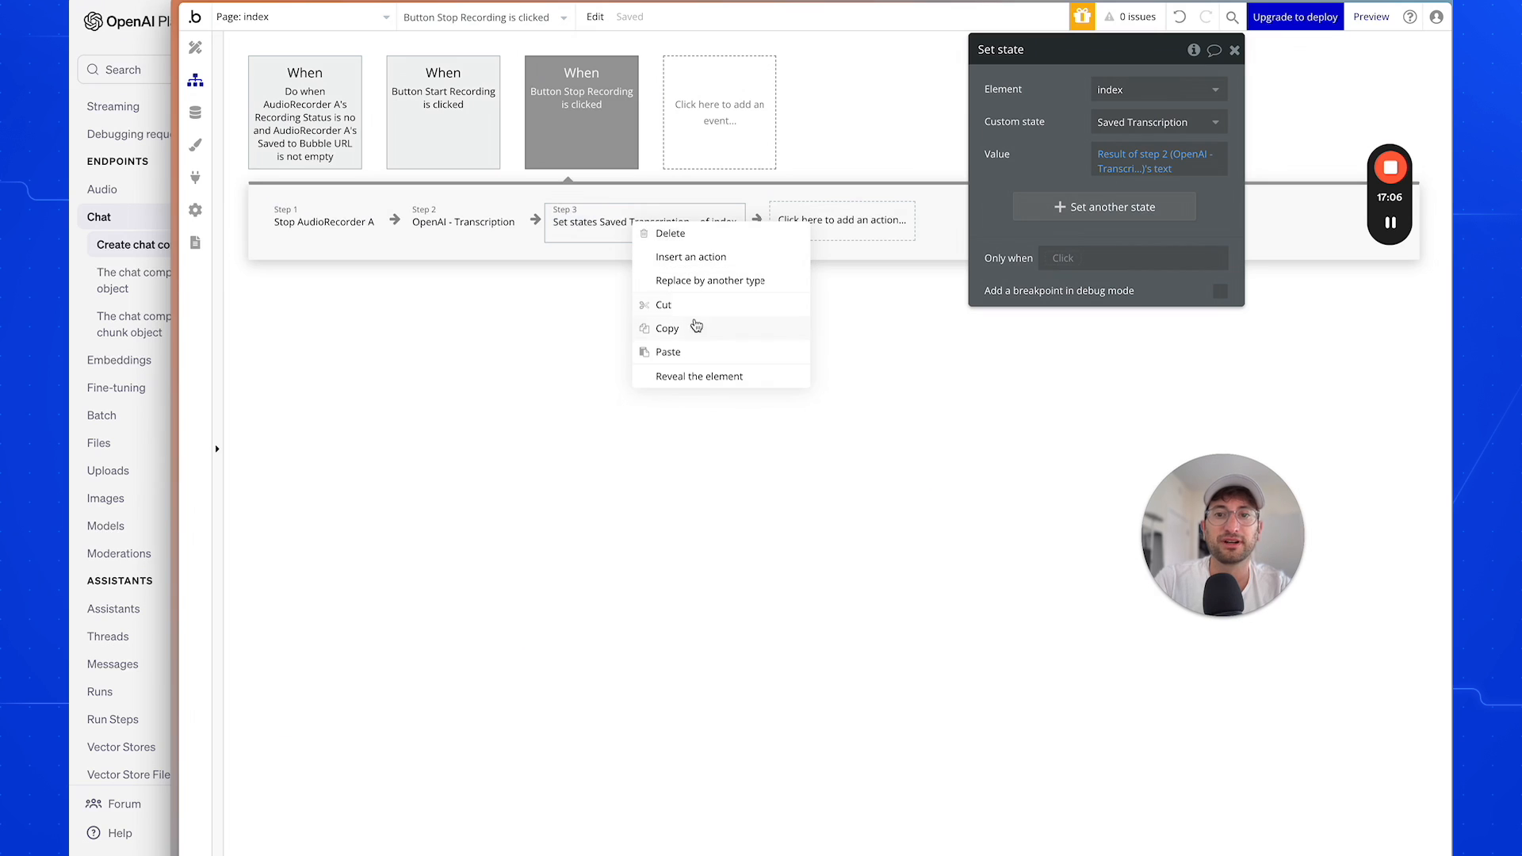
pyautogui.click(697, 328)
pyautogui.click(317, 127)
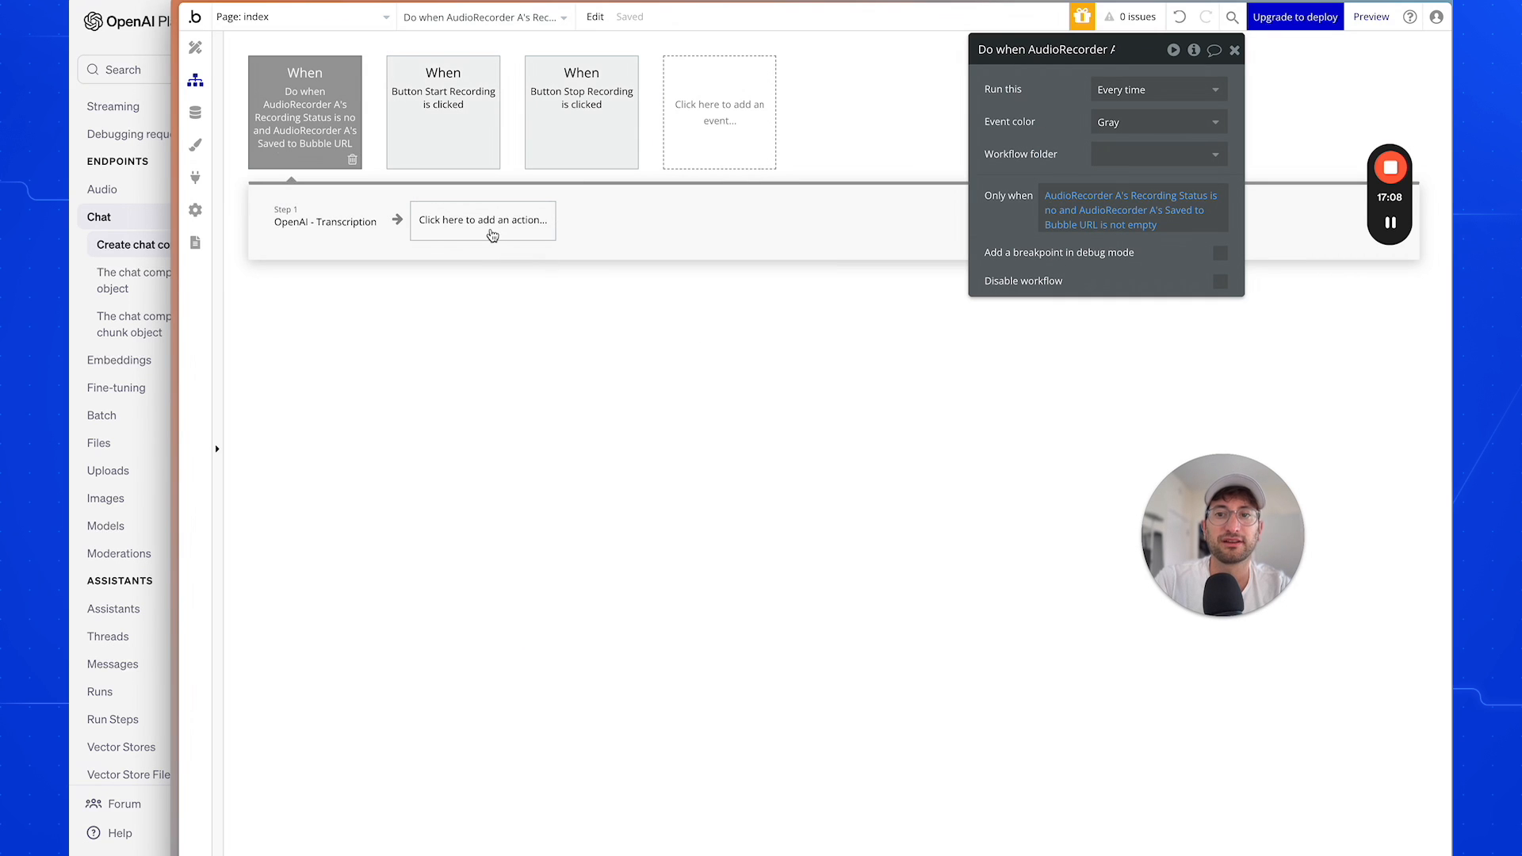
pyautogui.rightClick(489, 229)
pyautogui.click(513, 240)
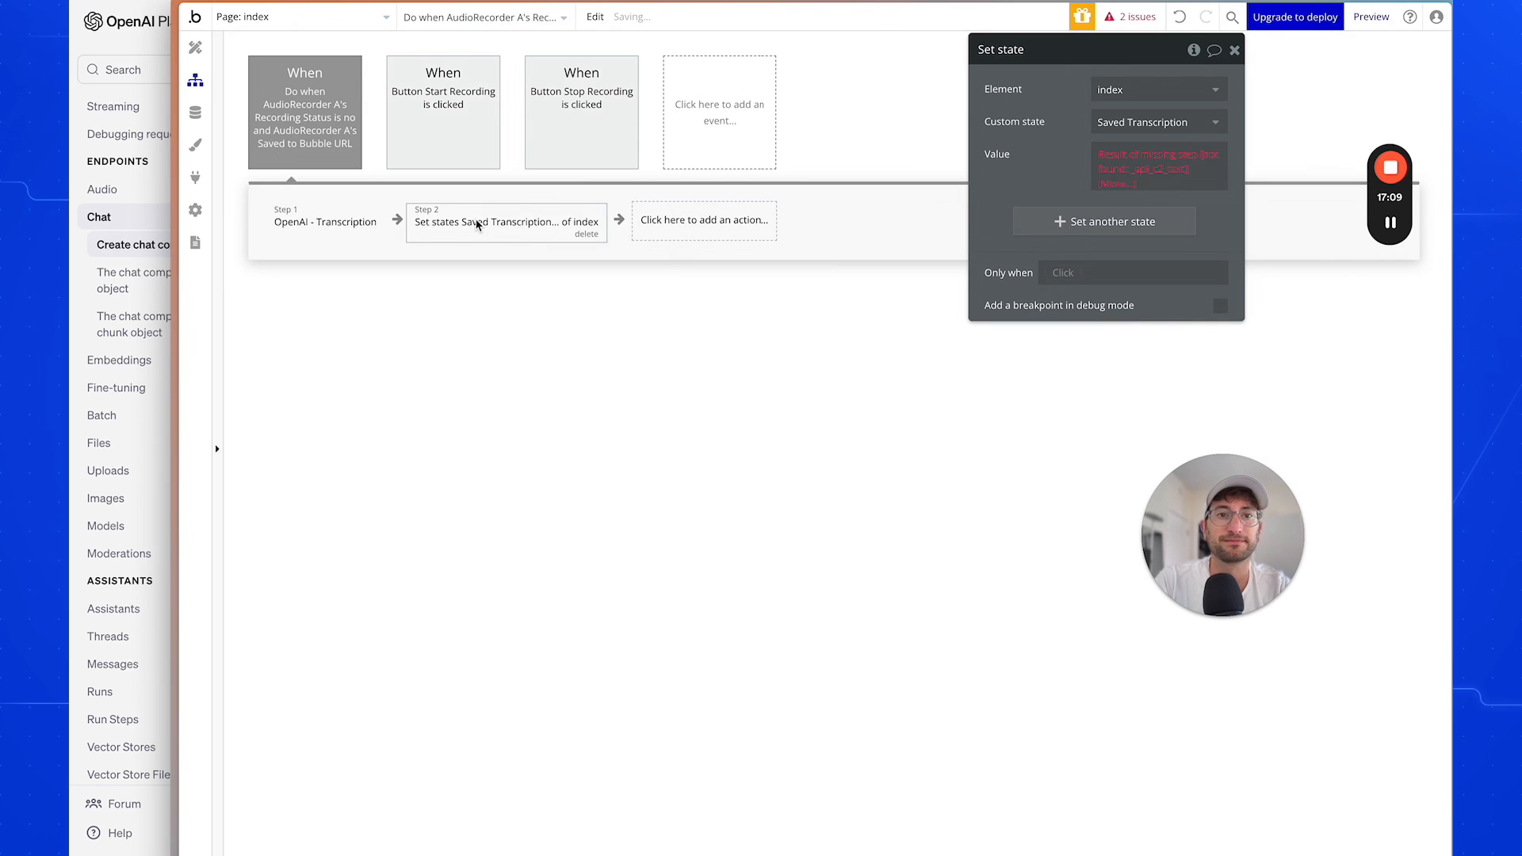
pyautogui.click(1149, 162)
pyautogui.click(1130, 238)
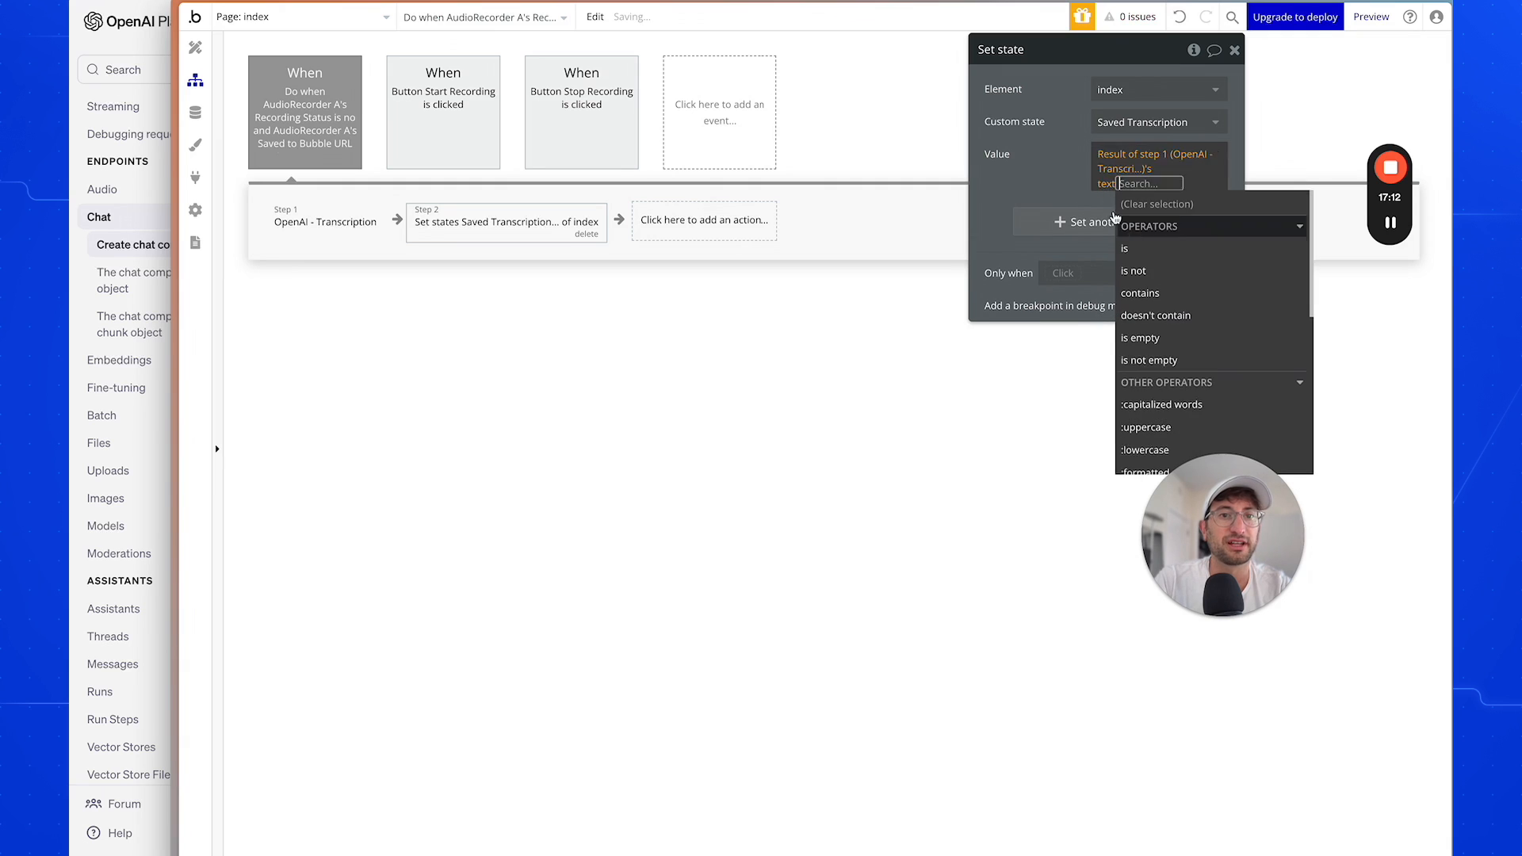
# Delete the OpenAI - Transcription and Set states Saved Transcription actions from the Stop Recording button's workflow.
pyautogui.click(1062, 180)
pyautogui.click(558, 134)
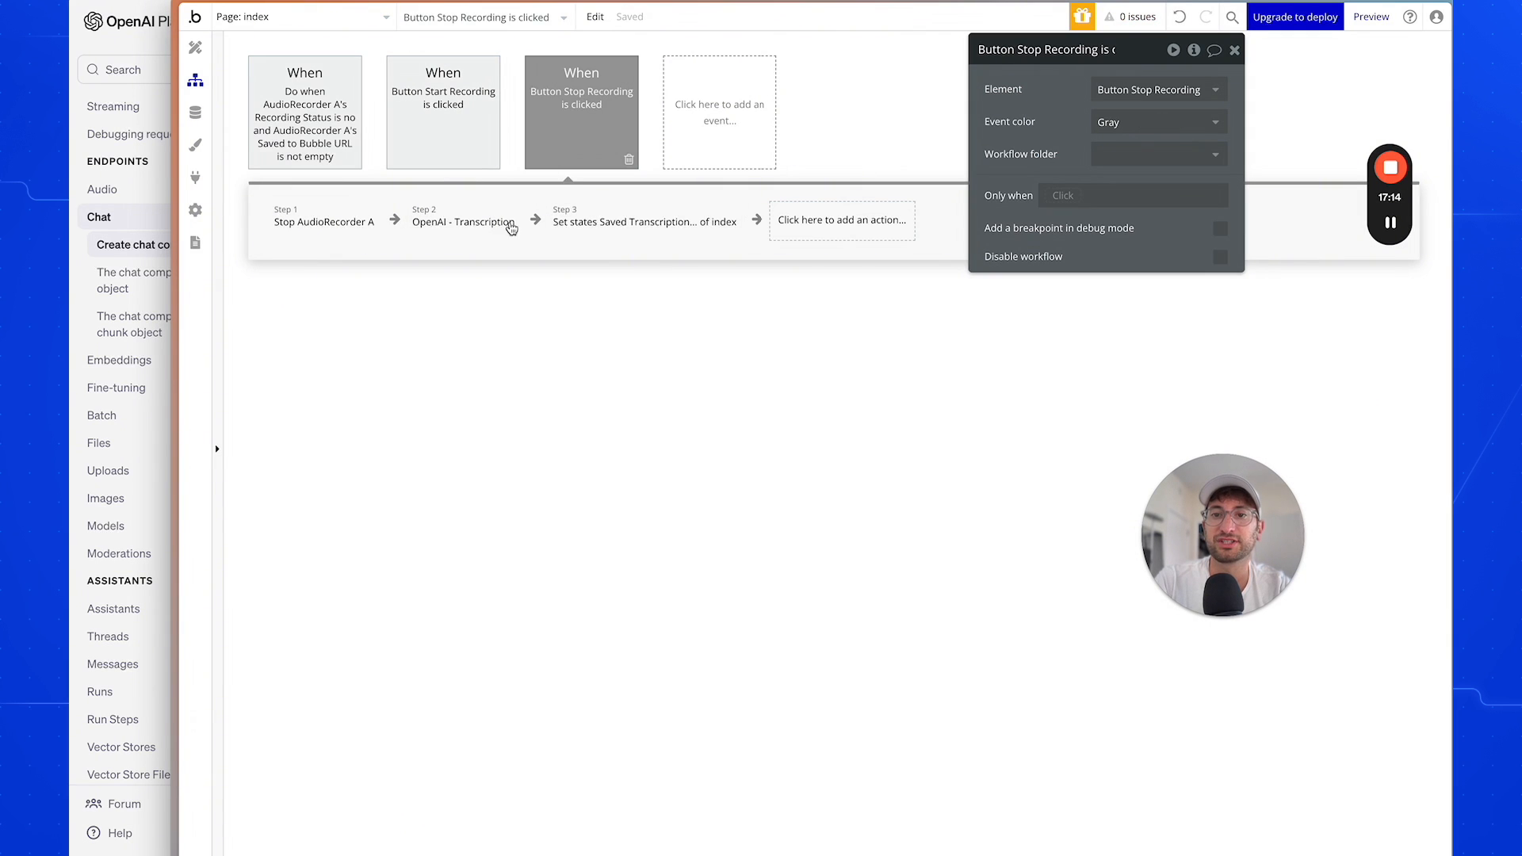
pyautogui.click(510, 225)
pyautogui.click(498, 236)
pyautogui.click(470, 238)
pyautogui.click(585, 235)
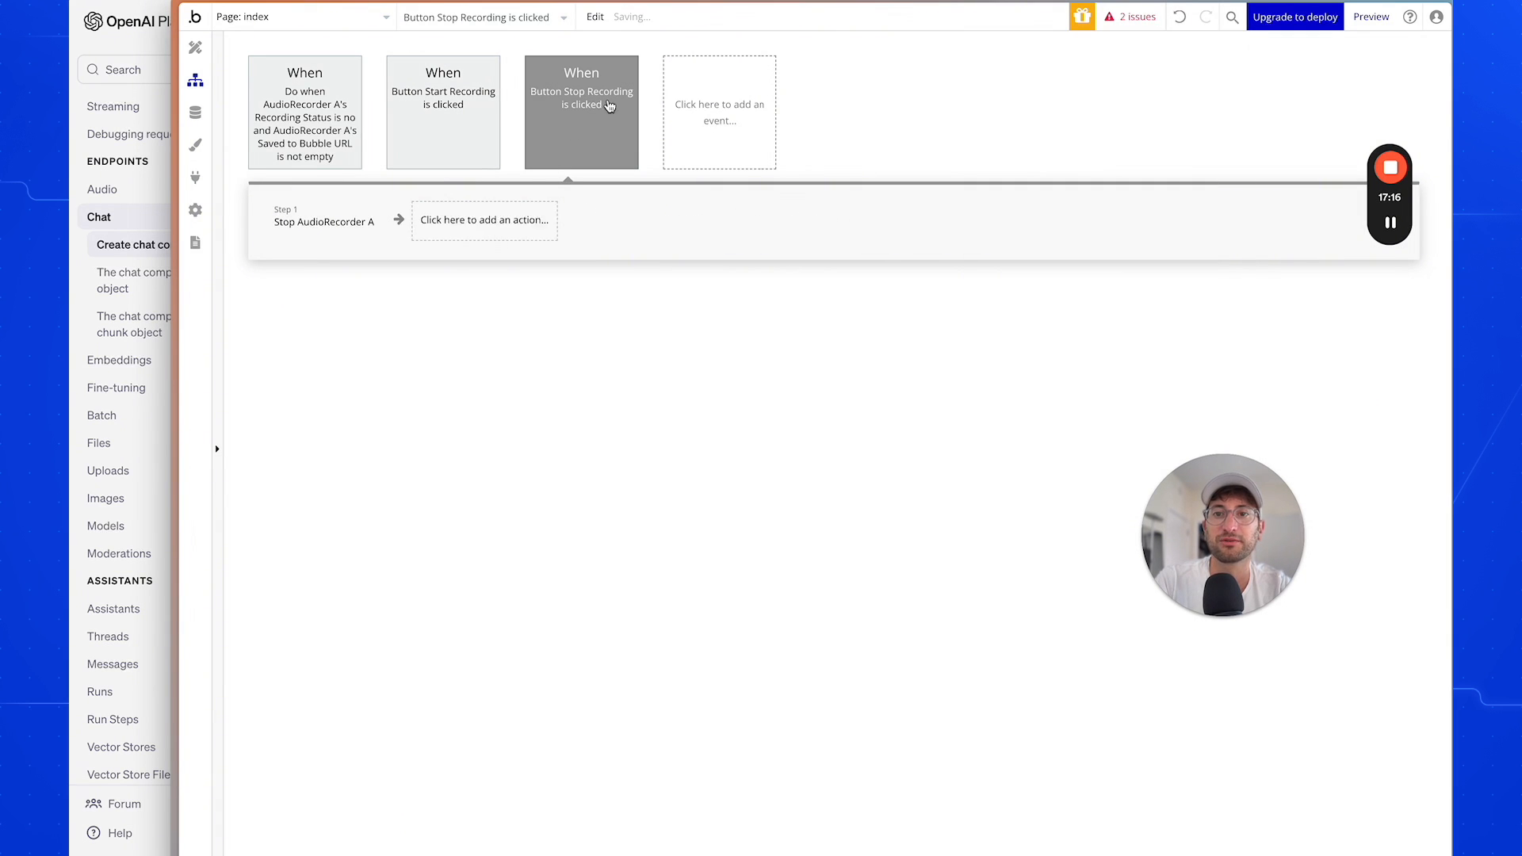
# Add a Clear a Audio Recorder action for AudioRecorder A at the end of the conditional event's workflow.
pyautogui.click(301, 123)
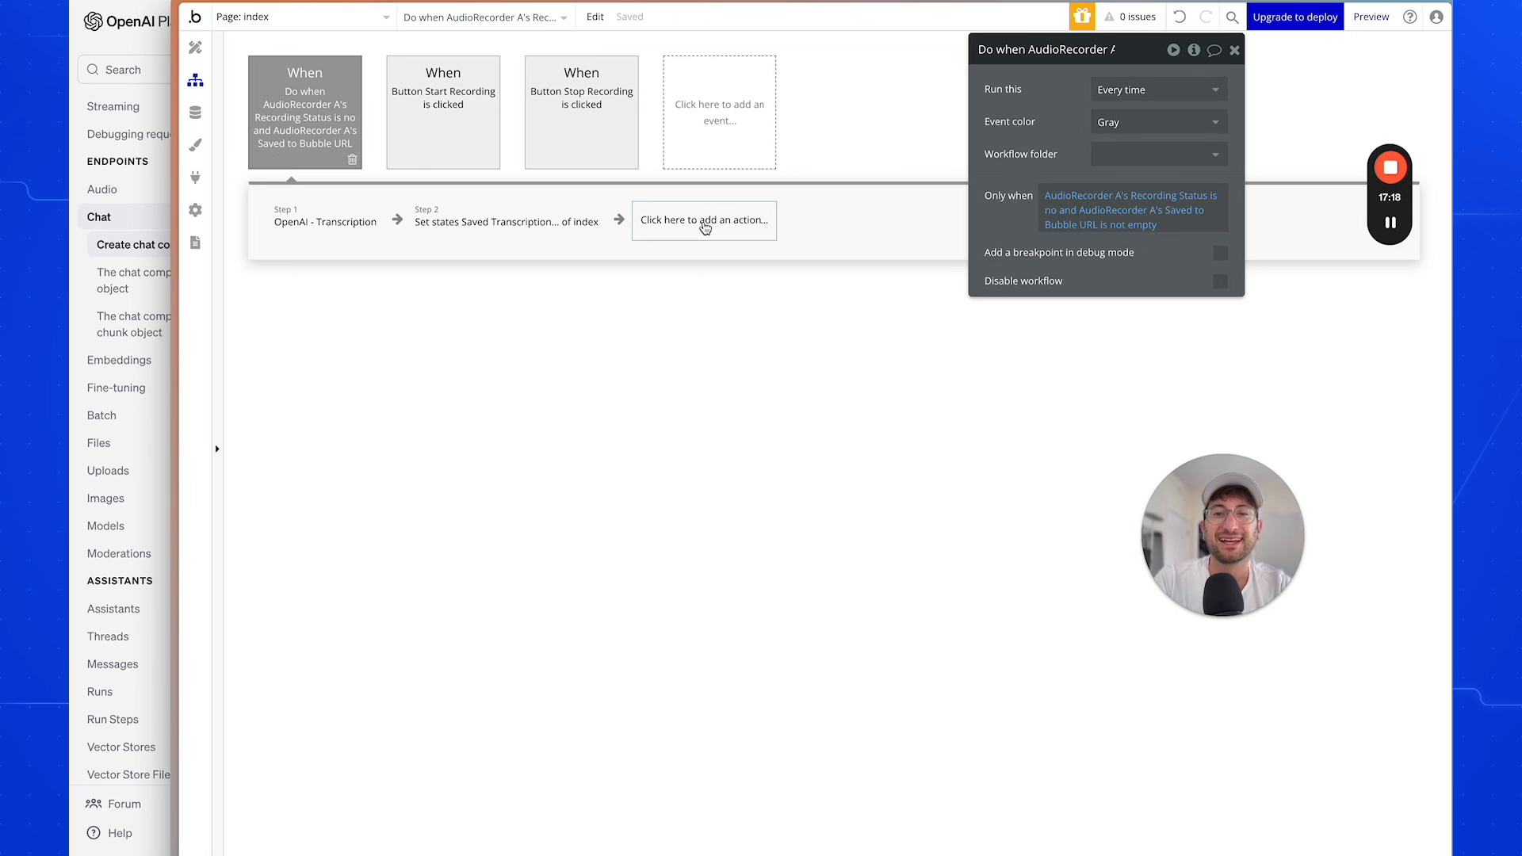
pyautogui.click(689, 225)
pyautogui.write('audio')
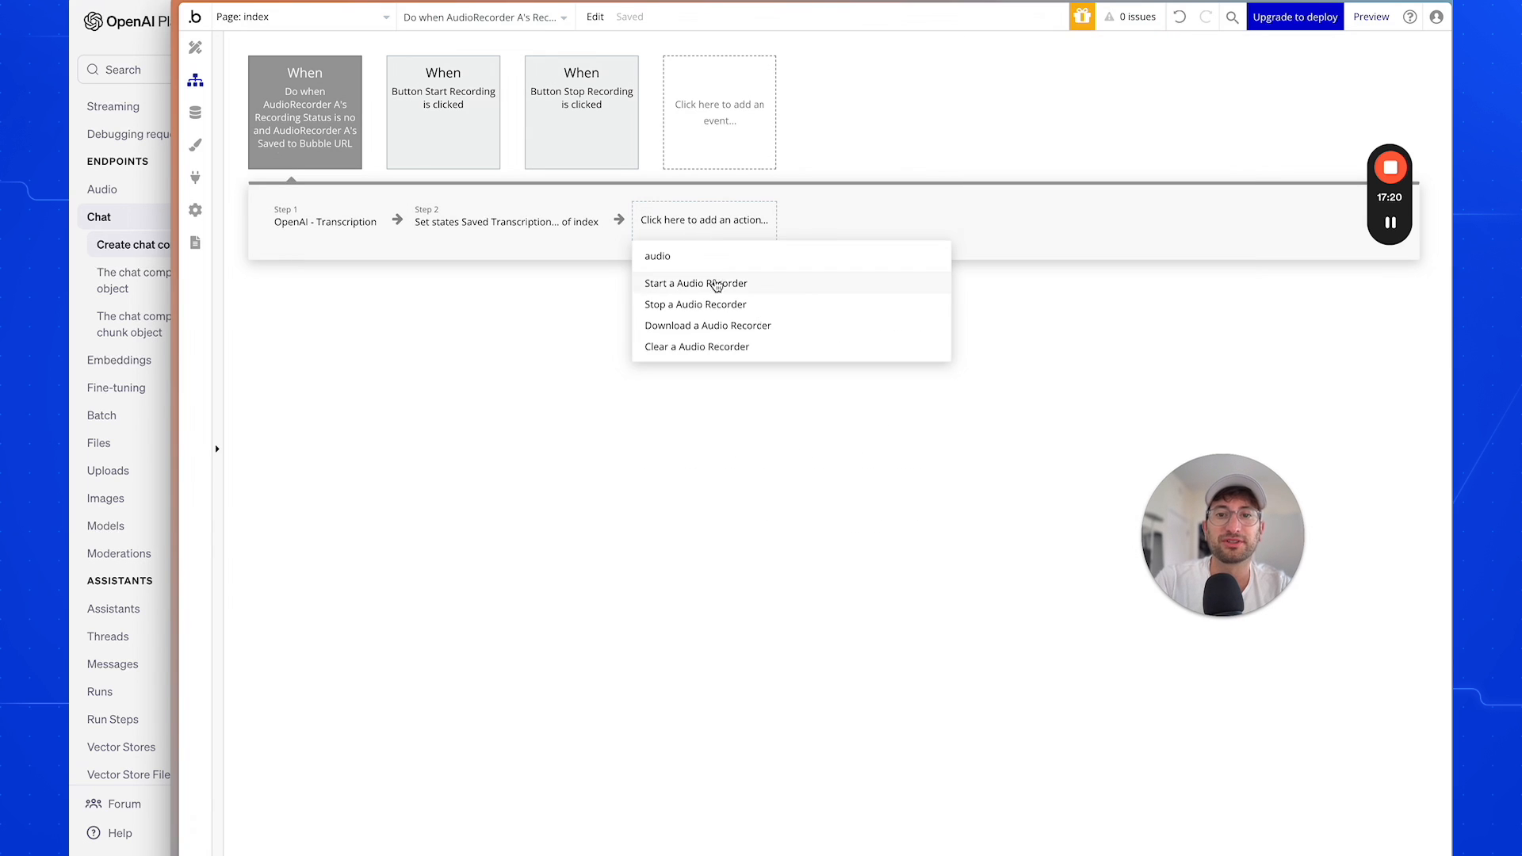
pyautogui.click(707, 352)
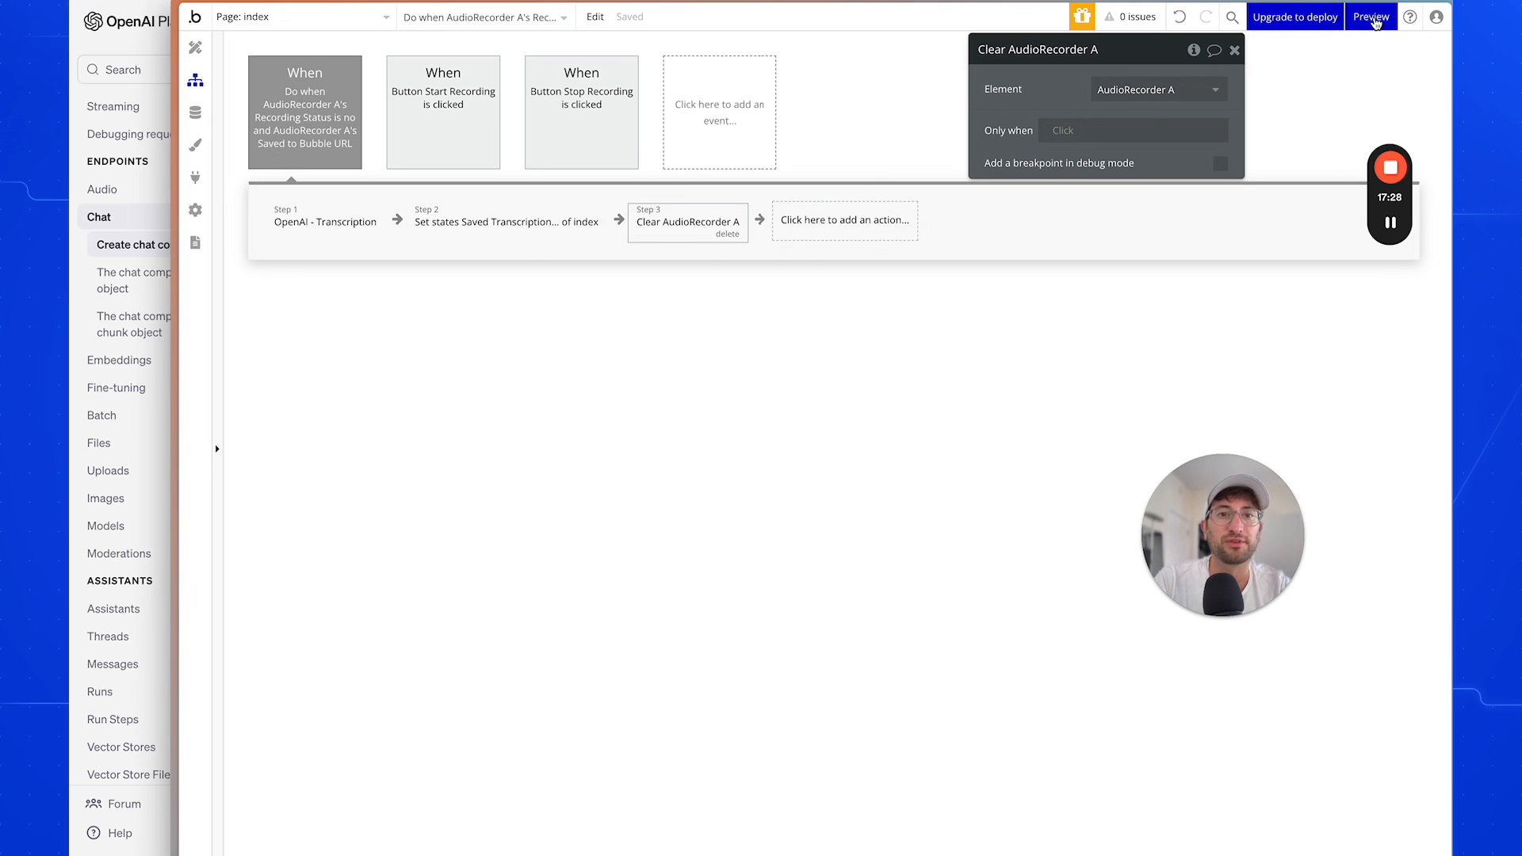
# Preview the reloaded page and start a test recording, running its workflow step by step in the debugger.
pyautogui.click(1371, 18)
pyautogui.press('super+r')
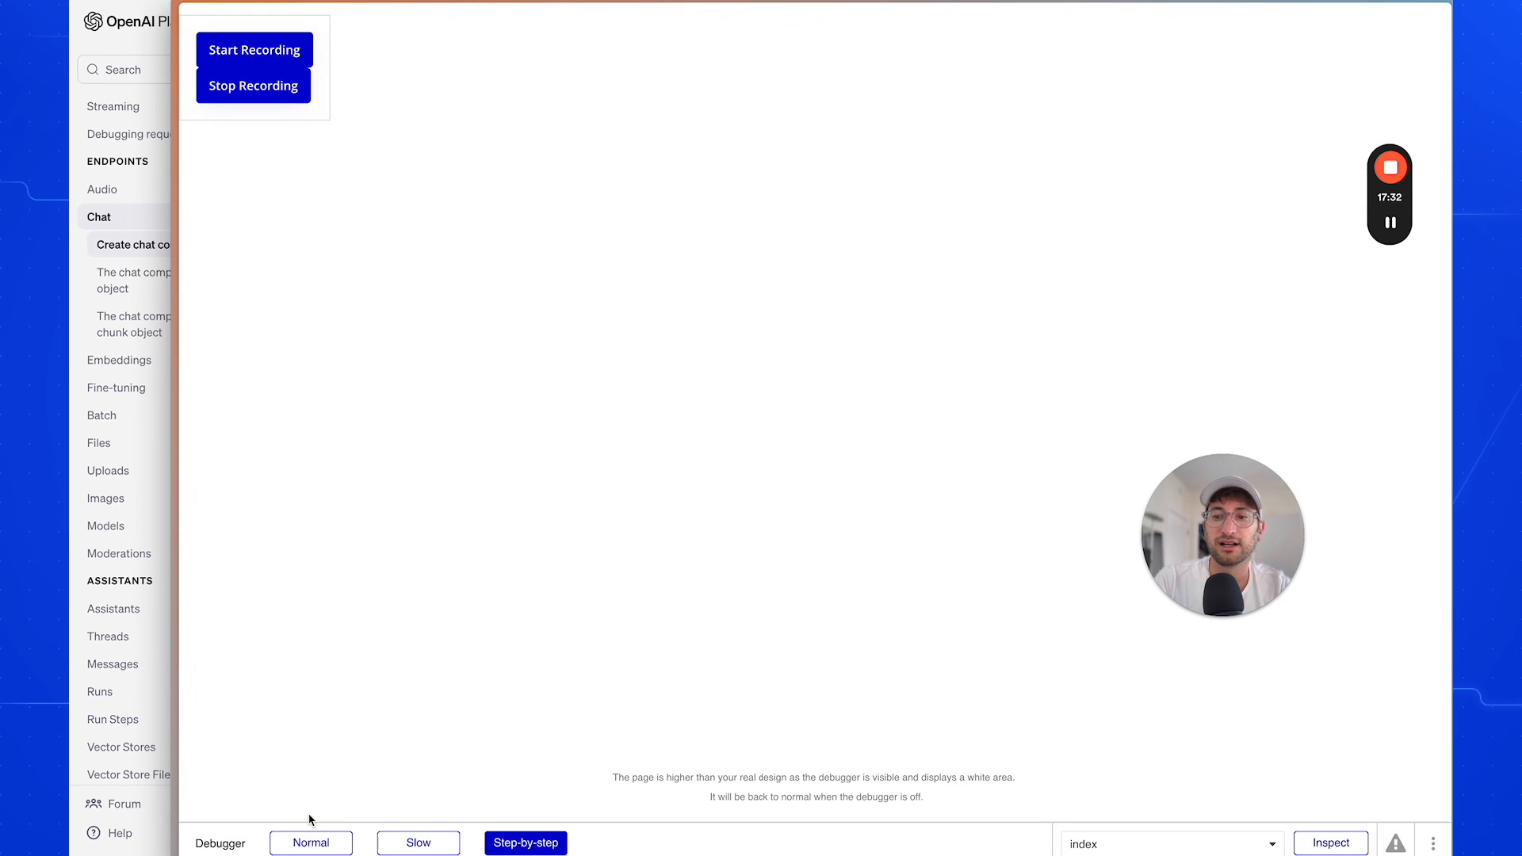
pyautogui.click(260, 59)
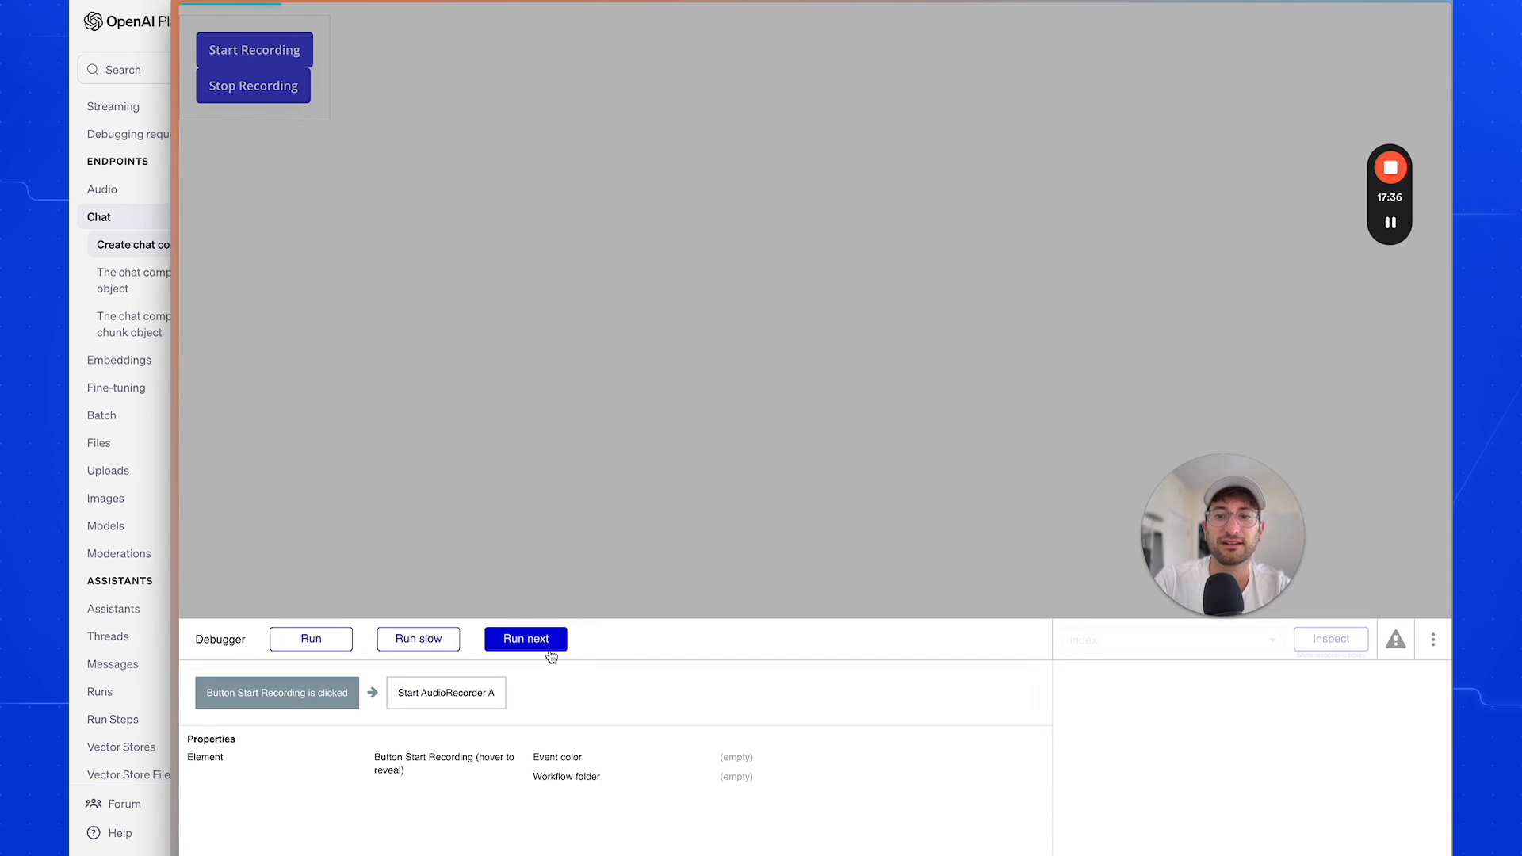
pyautogui.click(550, 644)
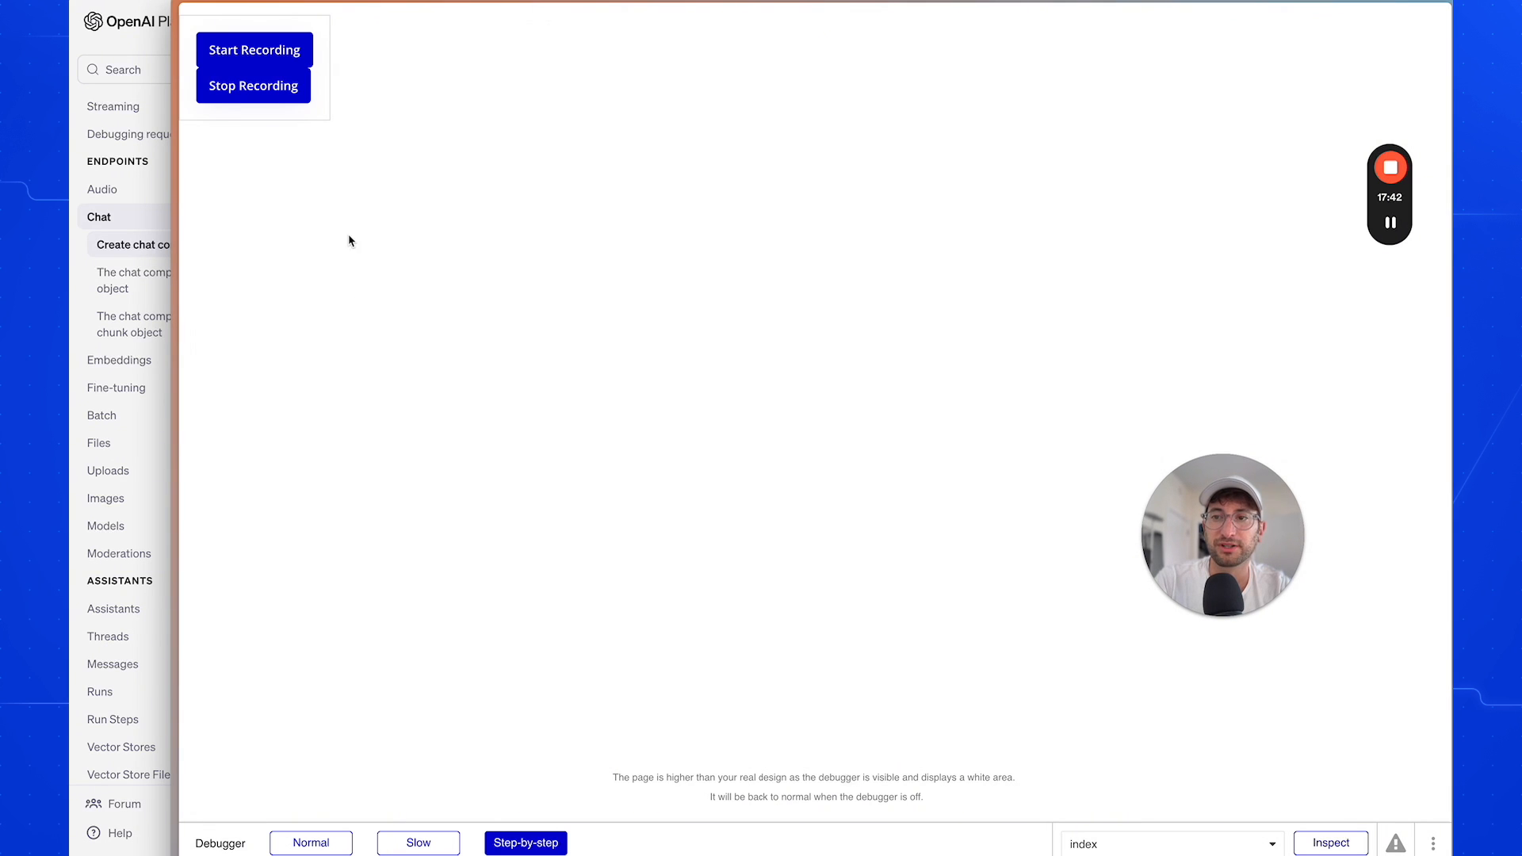
# Stop the test recording, step through the stop workflow in the debugger, and run the conditional workflow at normal speed.
pyautogui.click(222, 88)
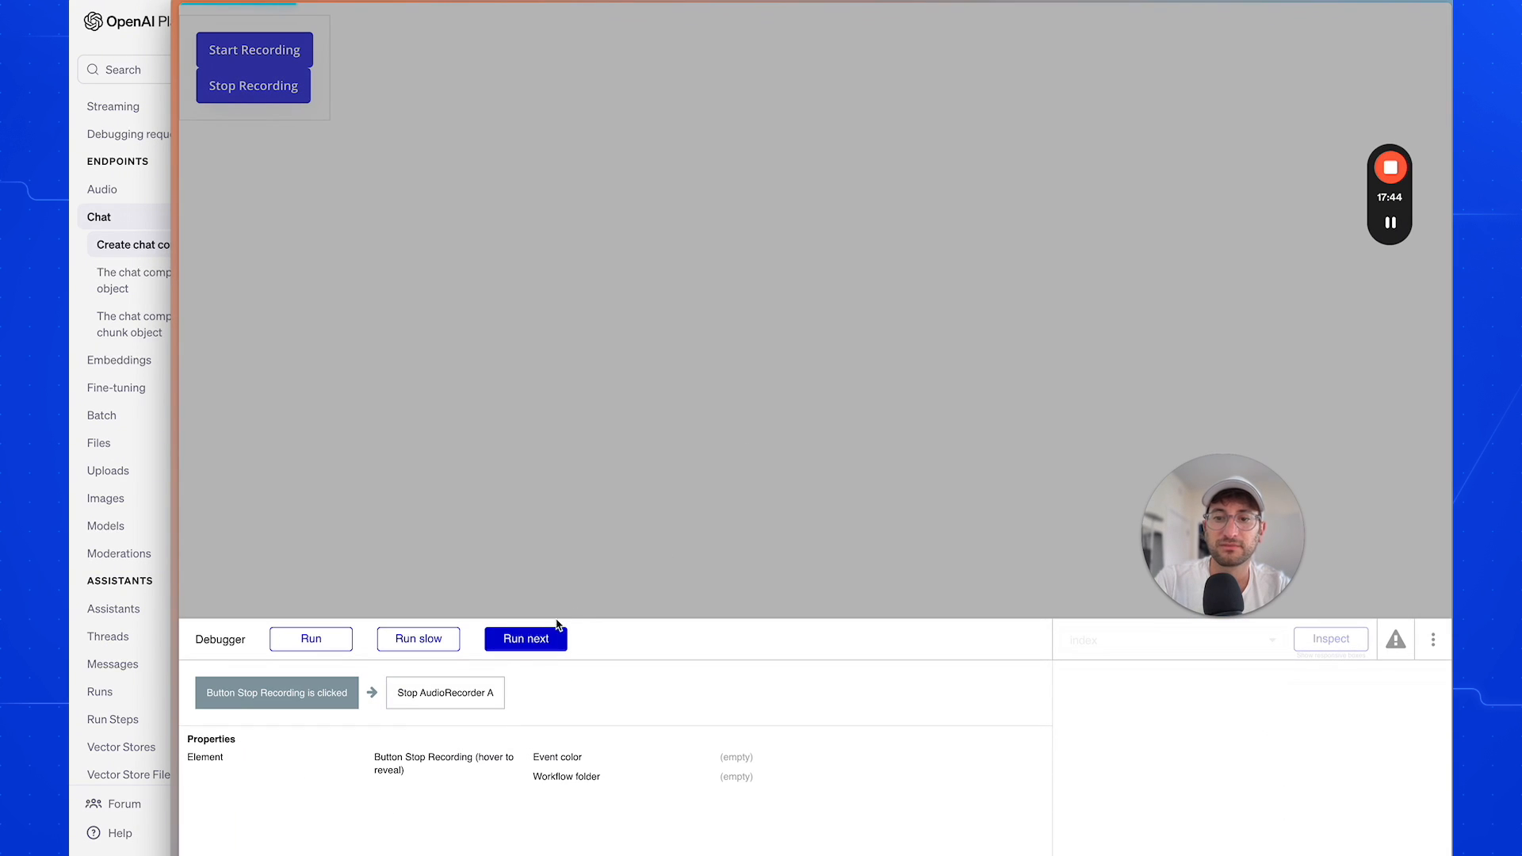
pyautogui.click(527, 639)
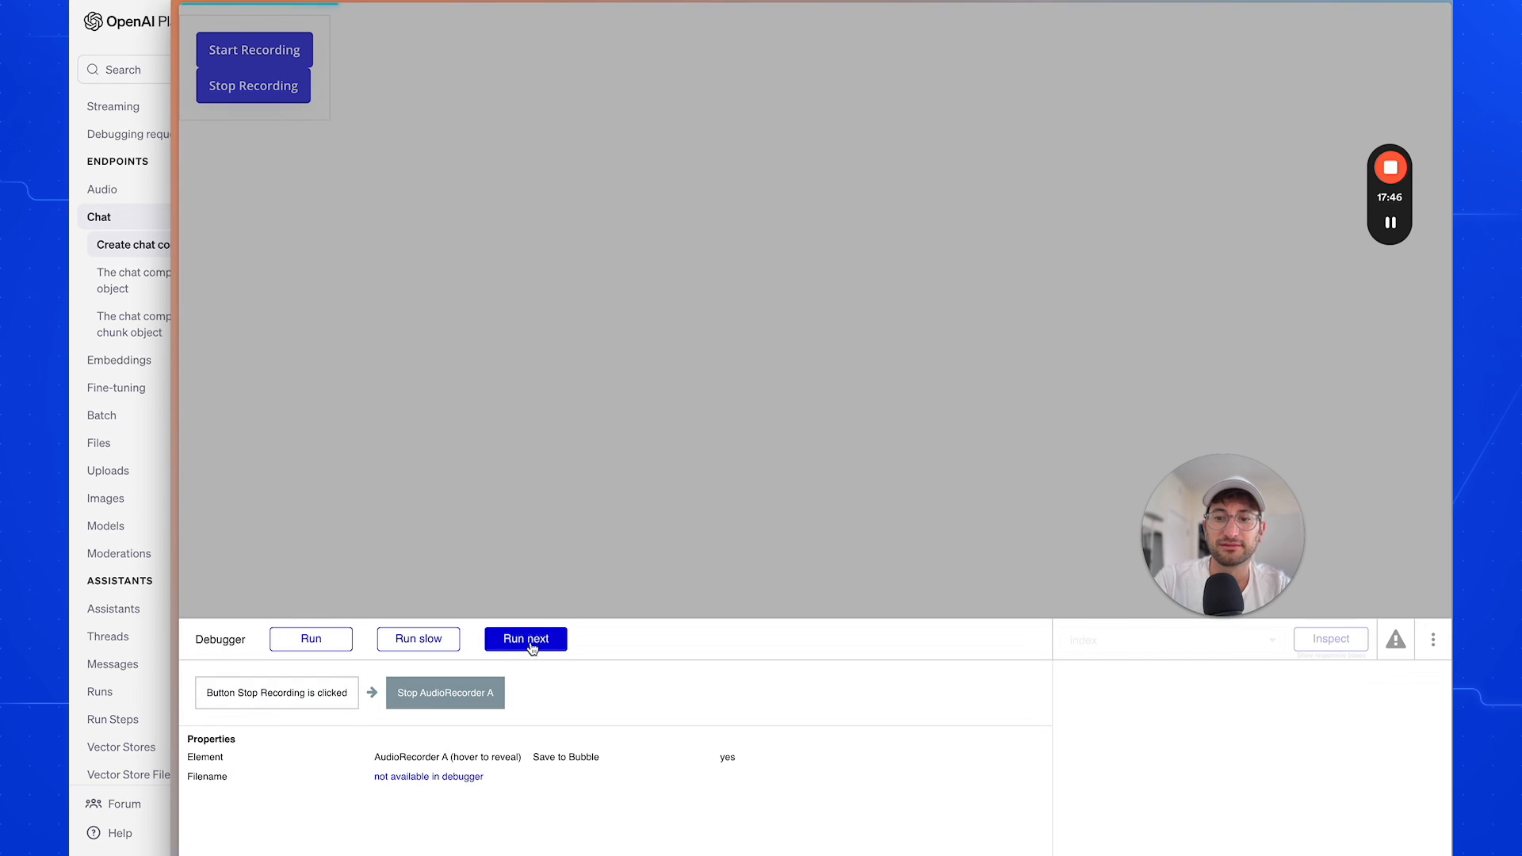
pyautogui.click(533, 647)
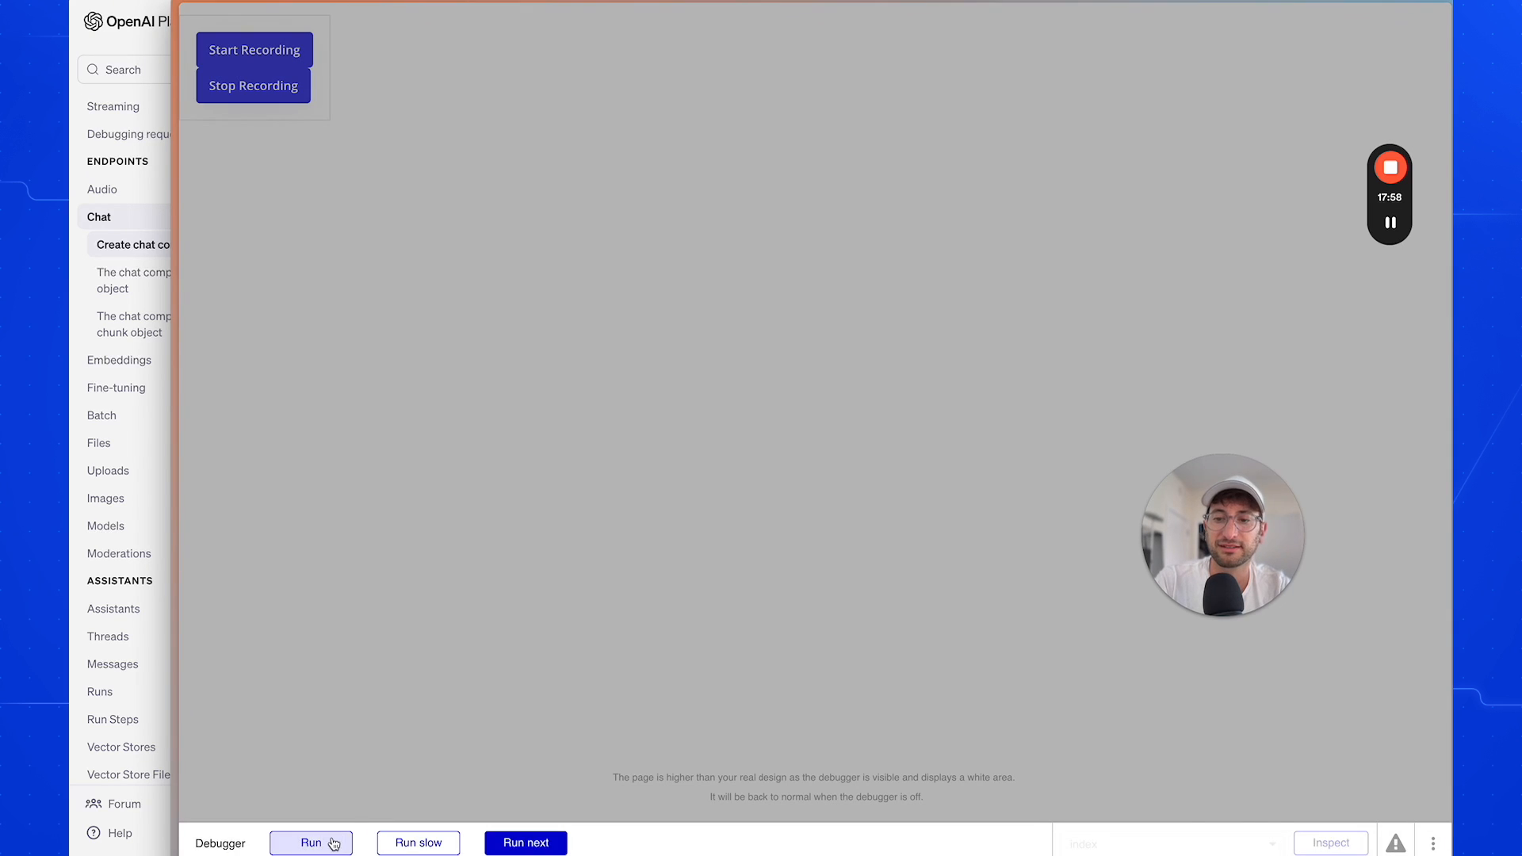
pyautogui.click(328, 843)
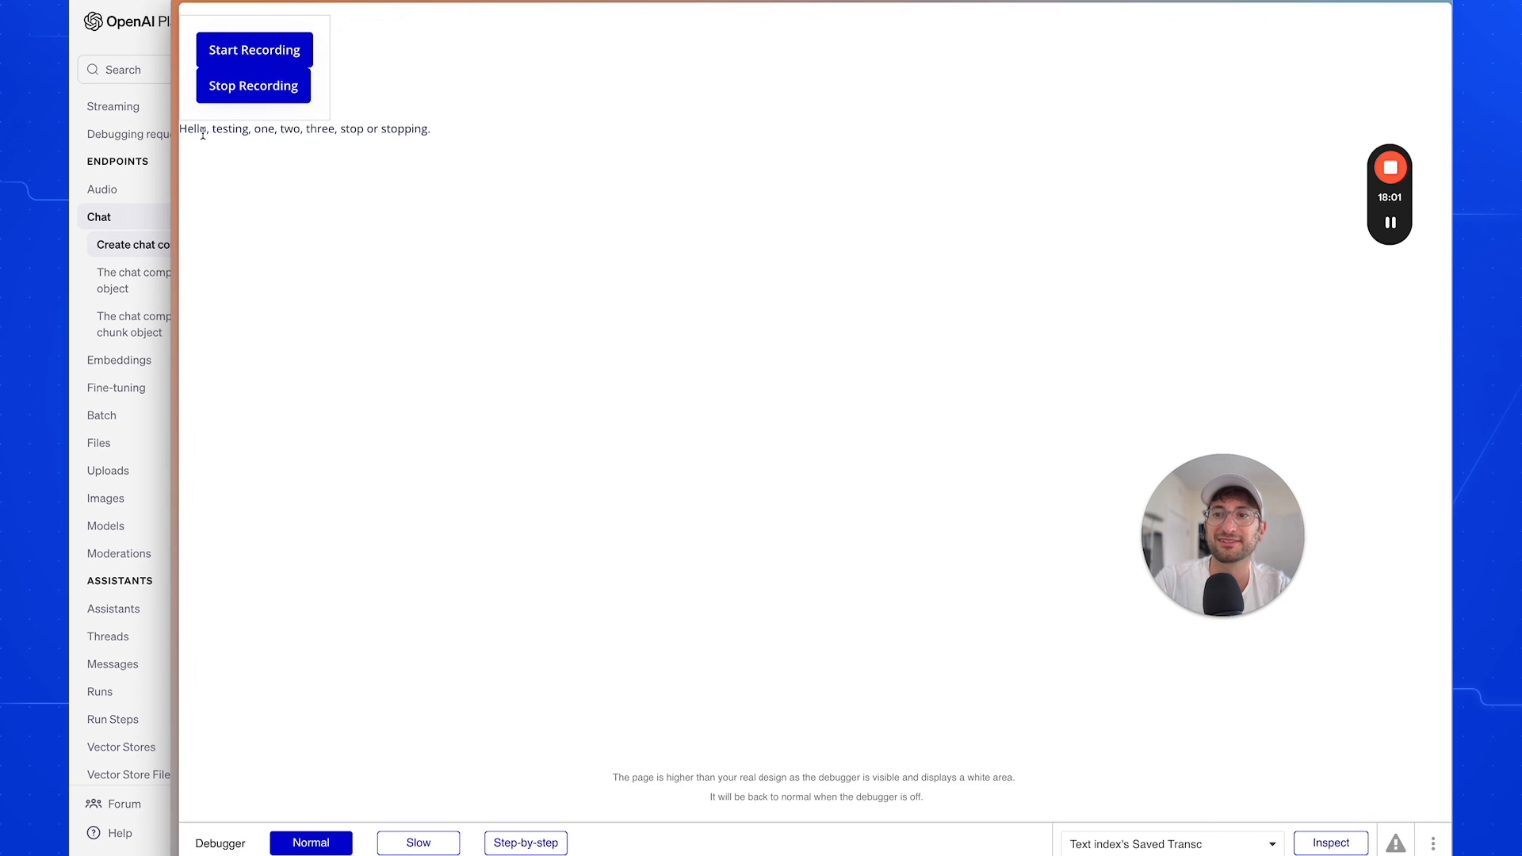
# Examine the transcription text shown below the recording buttons in the preview.
pyautogui.moveTo(193, 133); pyautogui.dragTo(304, 130)
pyautogui.click(442, 133)
pyautogui.moveTo(210, 131); pyautogui.dragTo(177, 129)
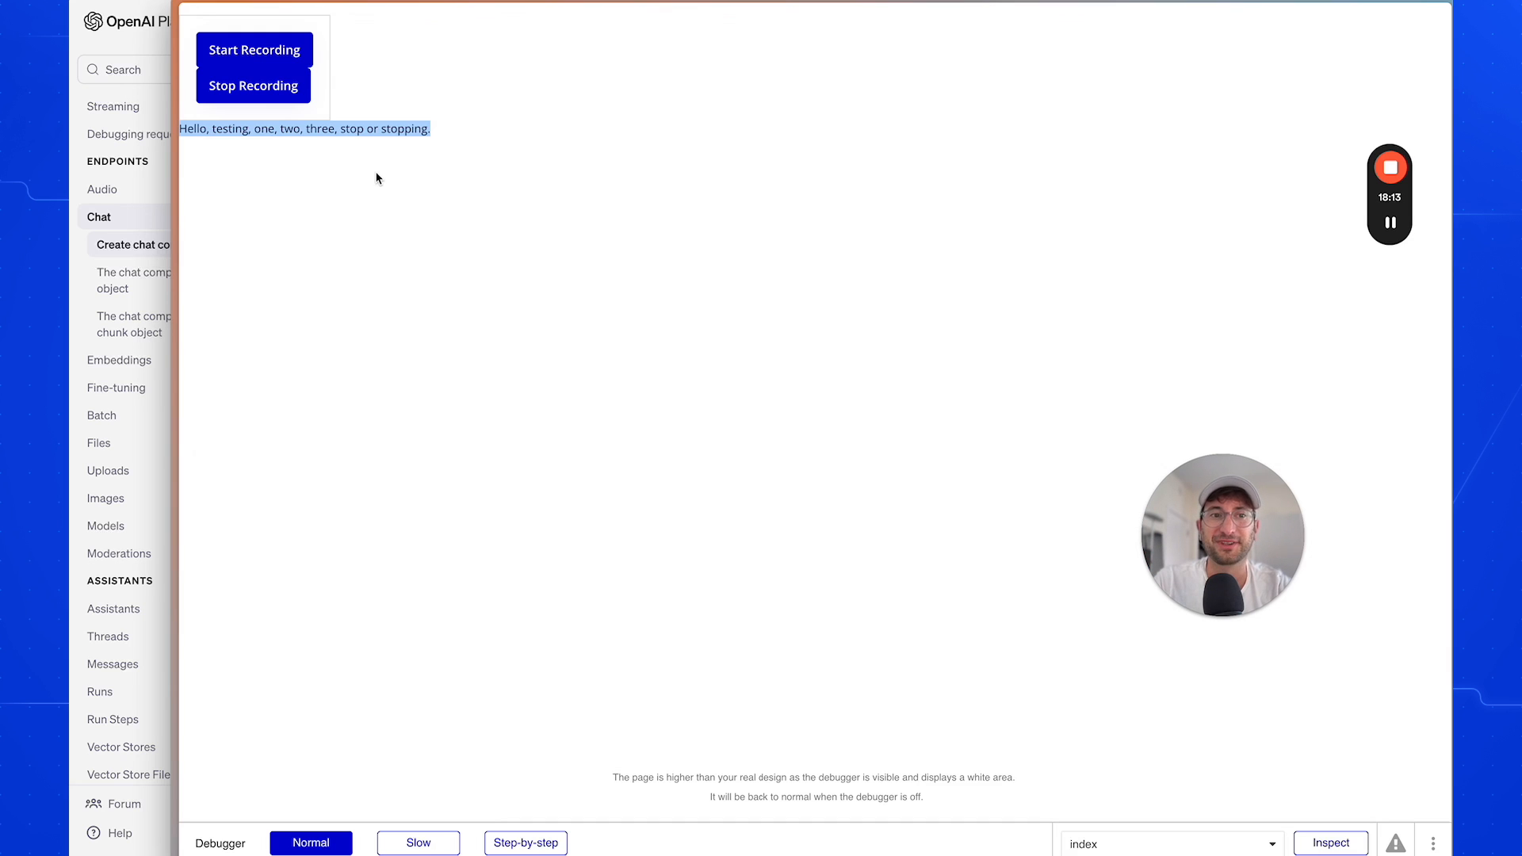
pyautogui.click(368, 120)
pyautogui.moveTo(236, 128); pyautogui.dragTo(229, 122)
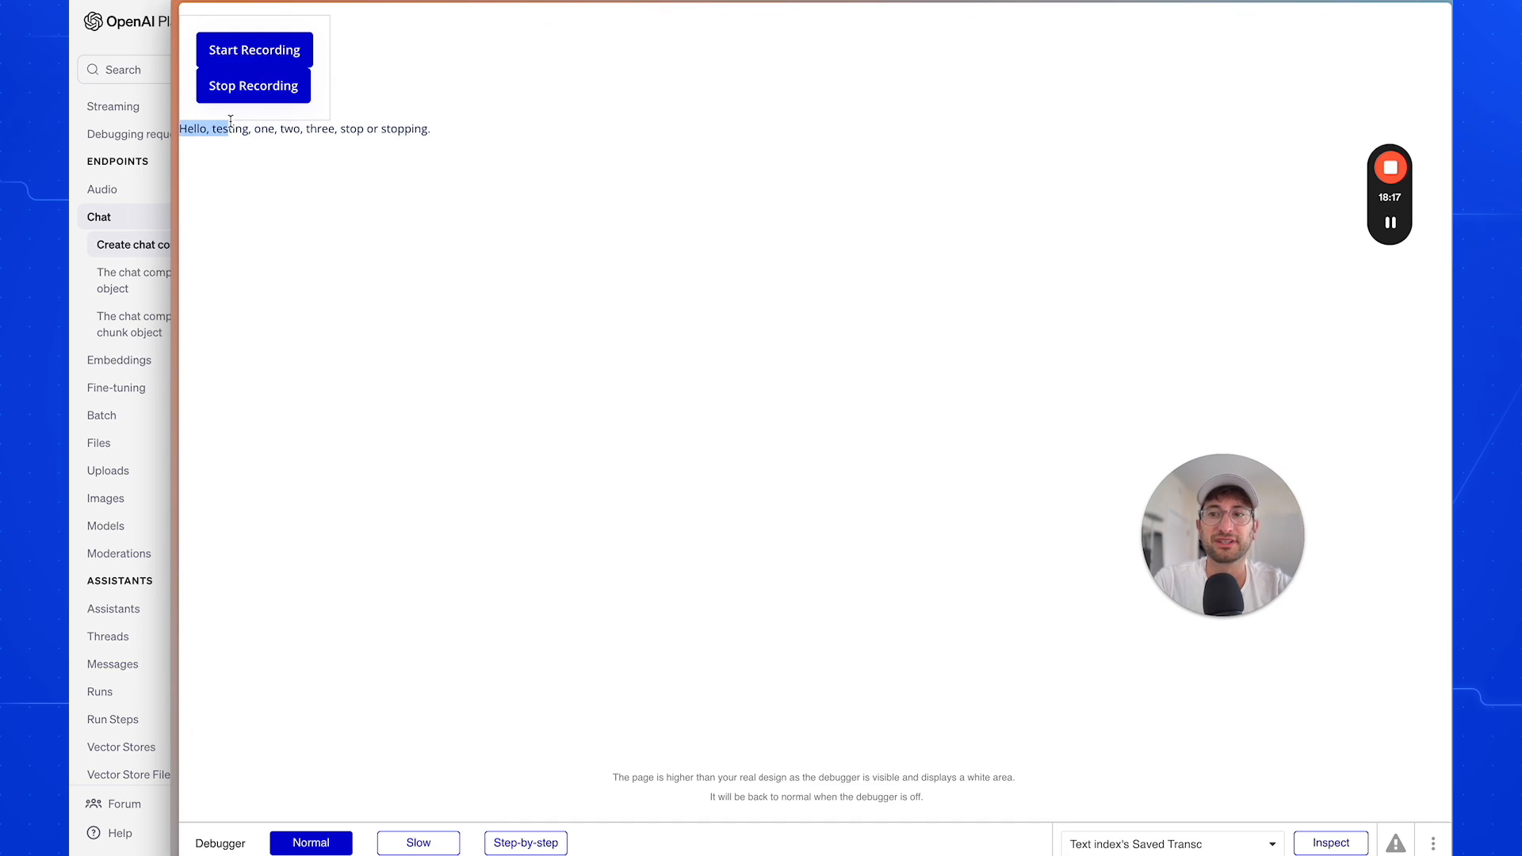
pyautogui.click(234, 133)
pyautogui.tripleClick(234, 134)
pyautogui.click(290, 133)
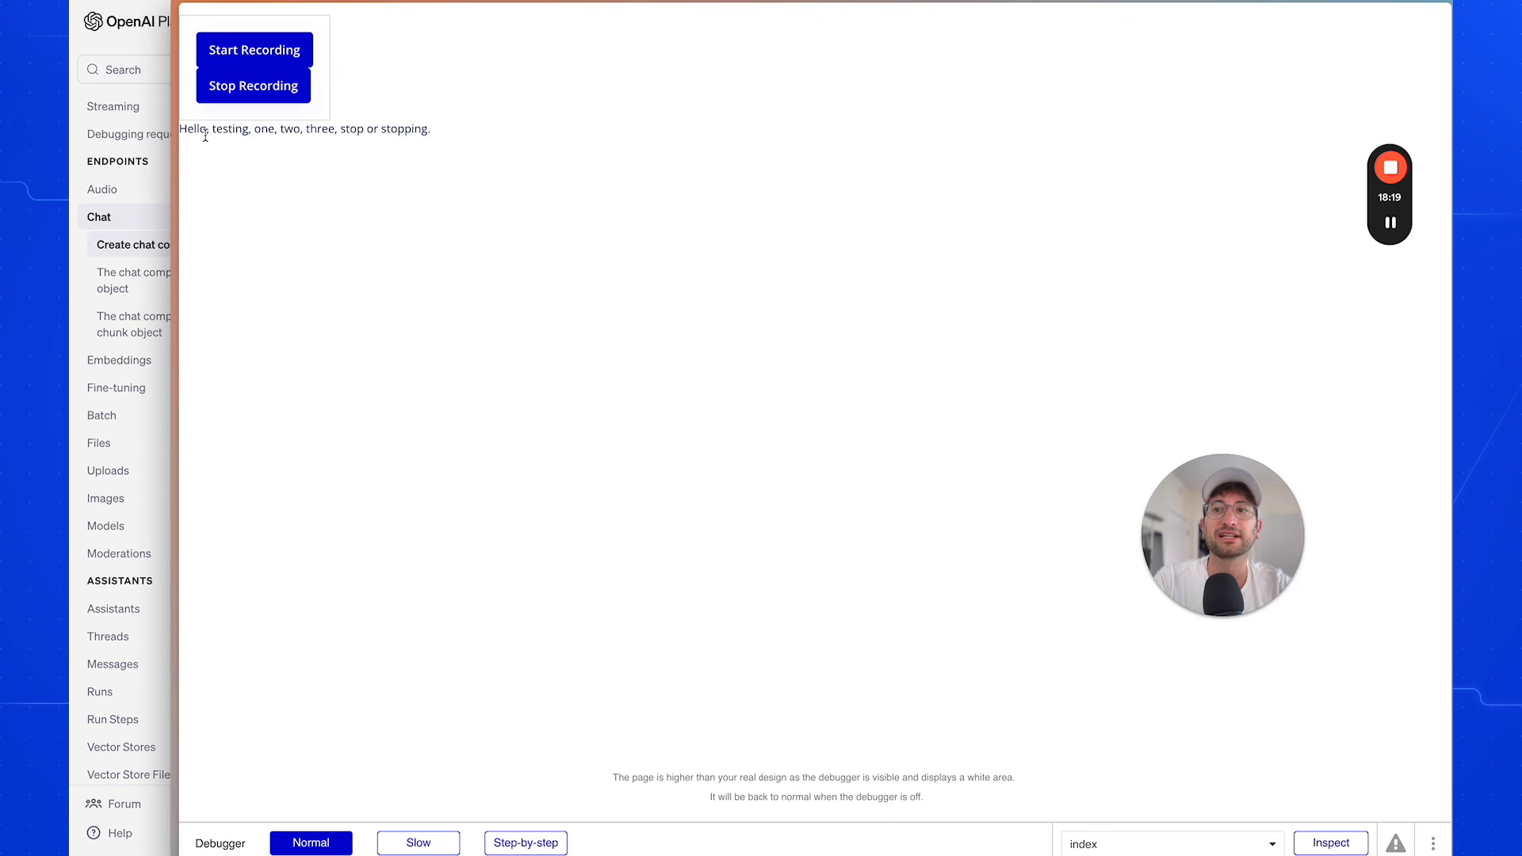
pyautogui.moveTo(187, 129); pyautogui.dragTo(445, 131)
pyautogui.tripleClick(401, 129)
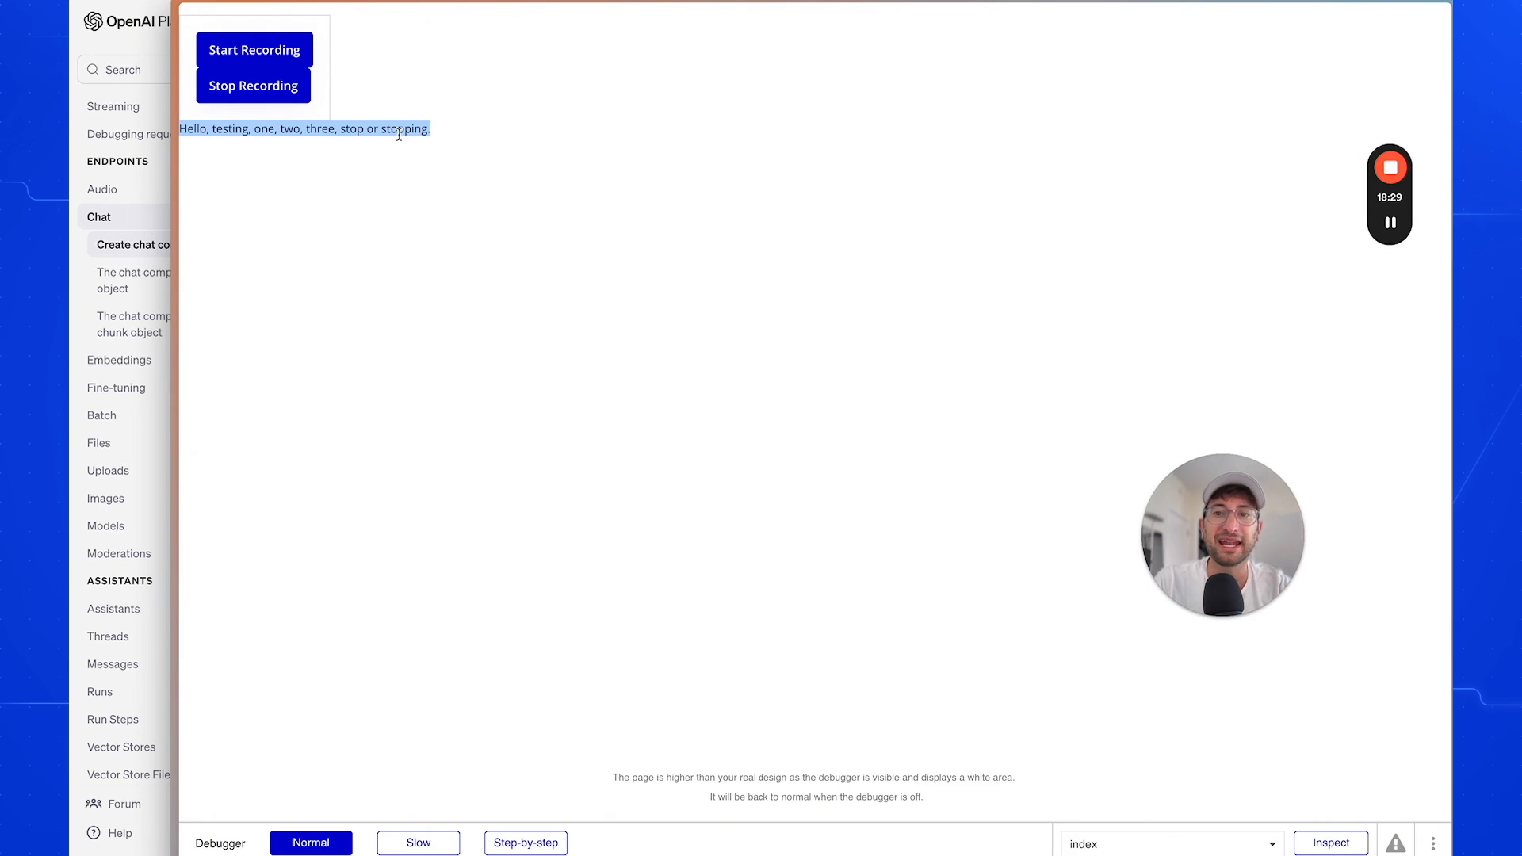
pyautogui.click(435, 211)
pyautogui.moveTo(1389, 233)
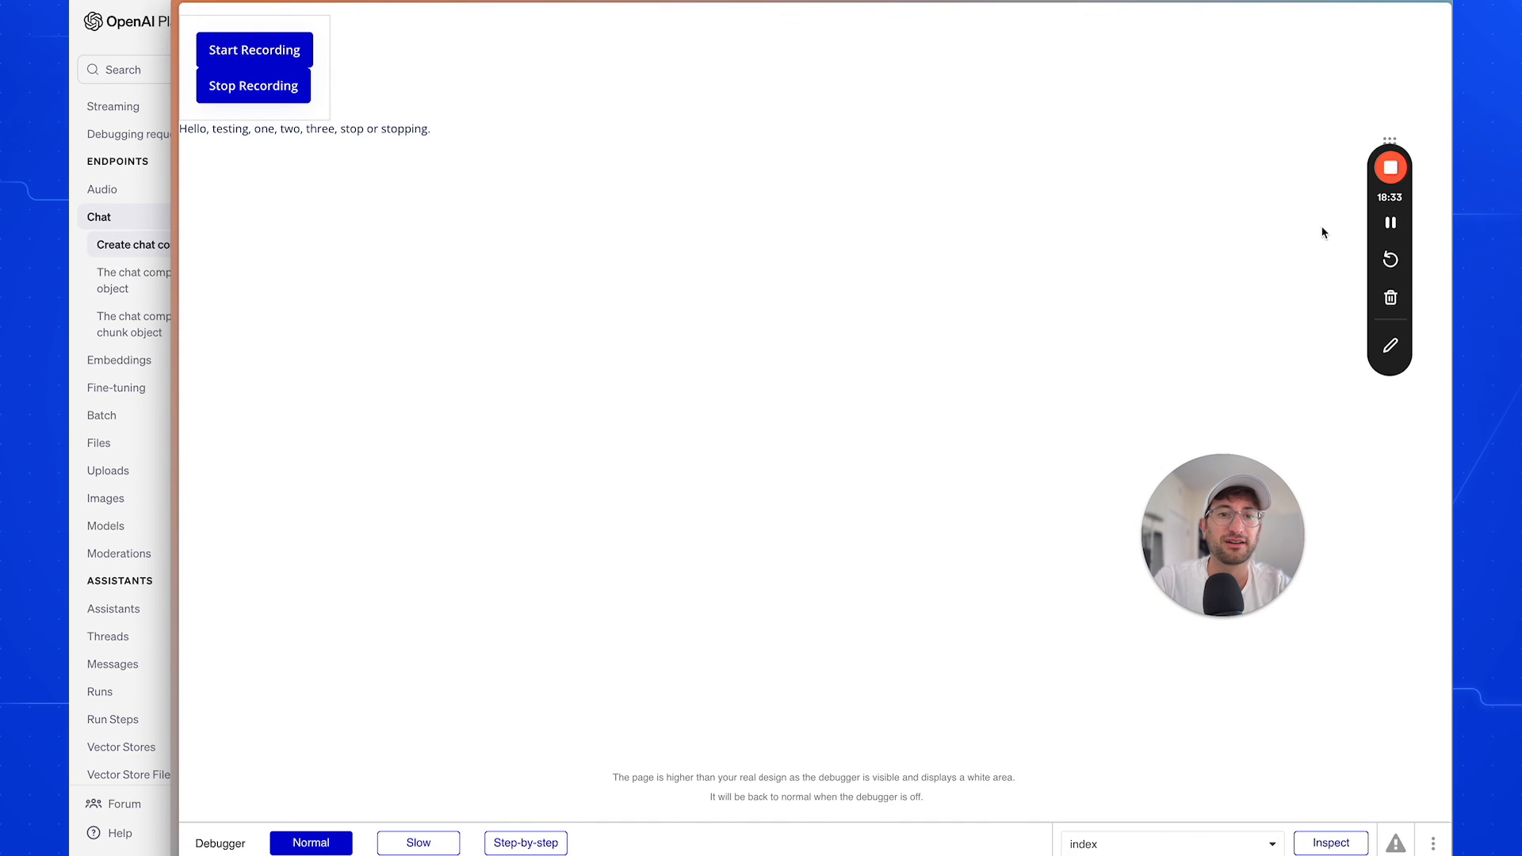
# Return to the workflow editor and review the conditional event's condition and its transcription, set state and clear recorder actions.
pyautogui.hscroll(-3, 1169, 269)
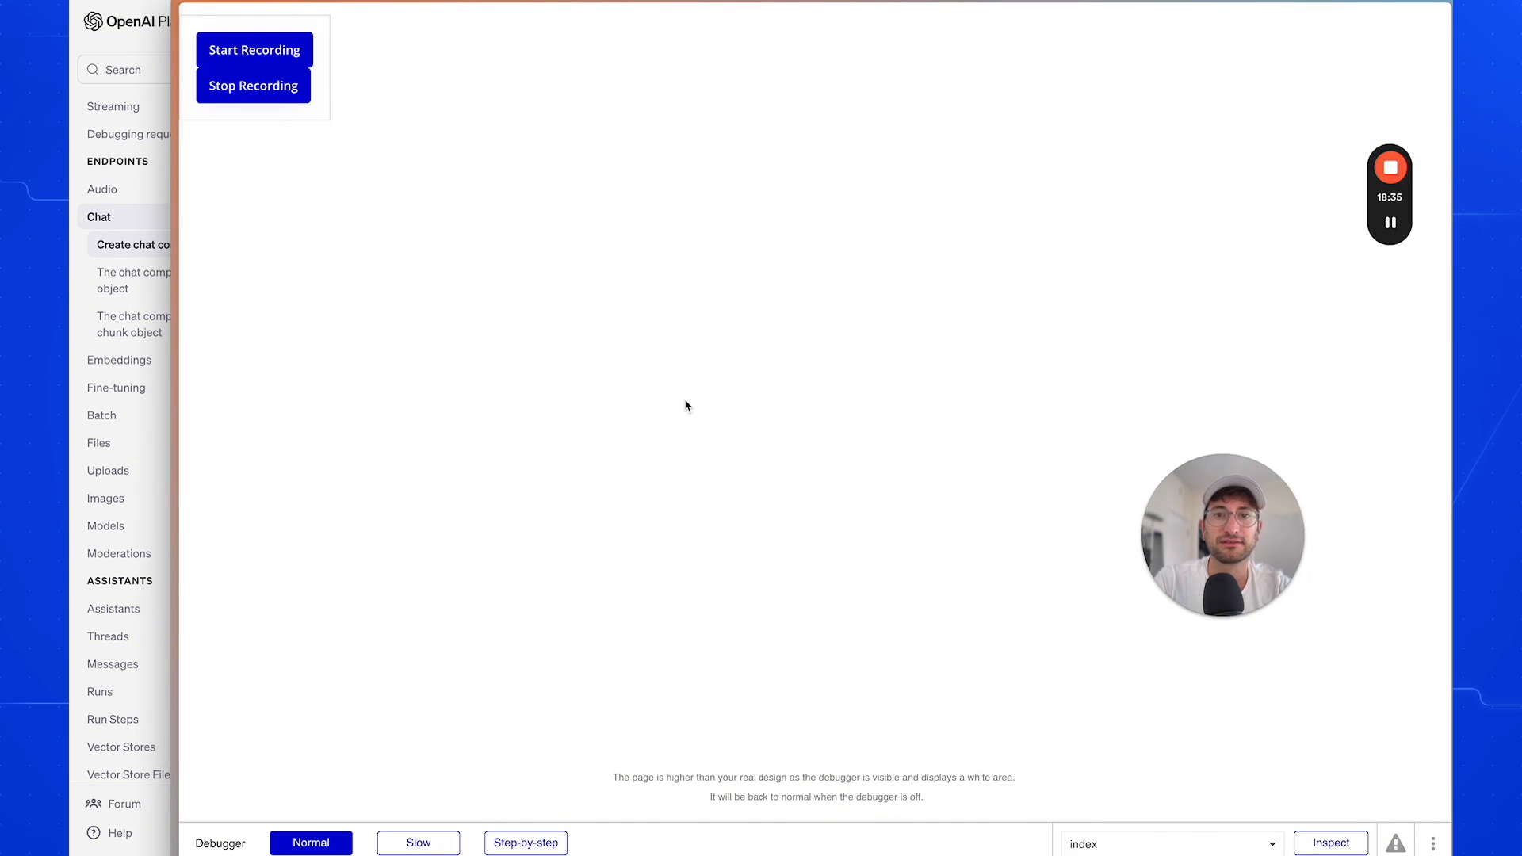
pyautogui.click(609, 221)
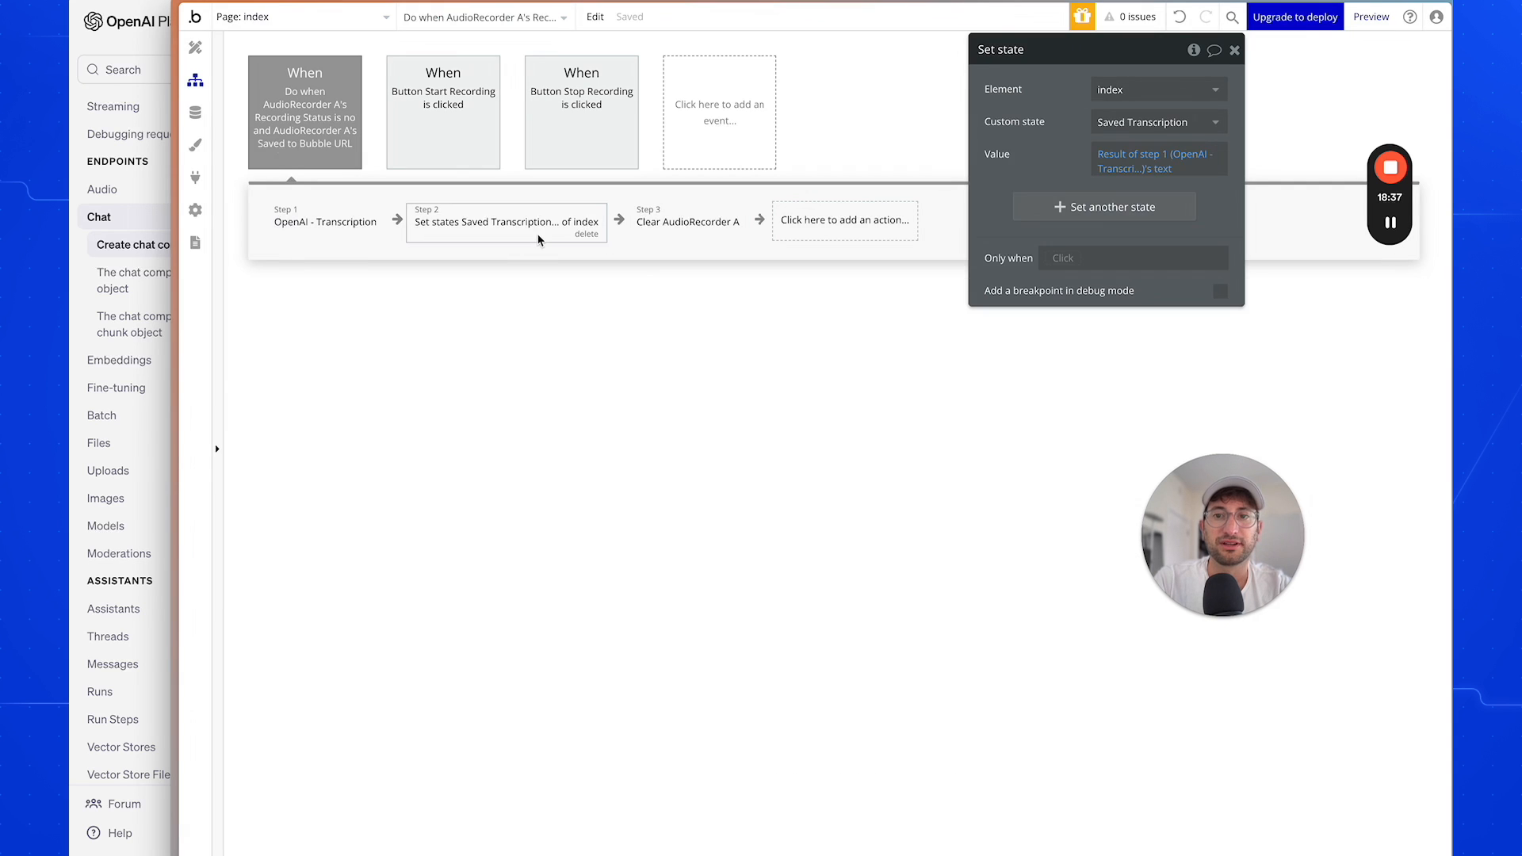
pyautogui.click(721, 238)
pyautogui.click(508, 238)
pyautogui.click(697, 236)
pyautogui.click(318, 142)
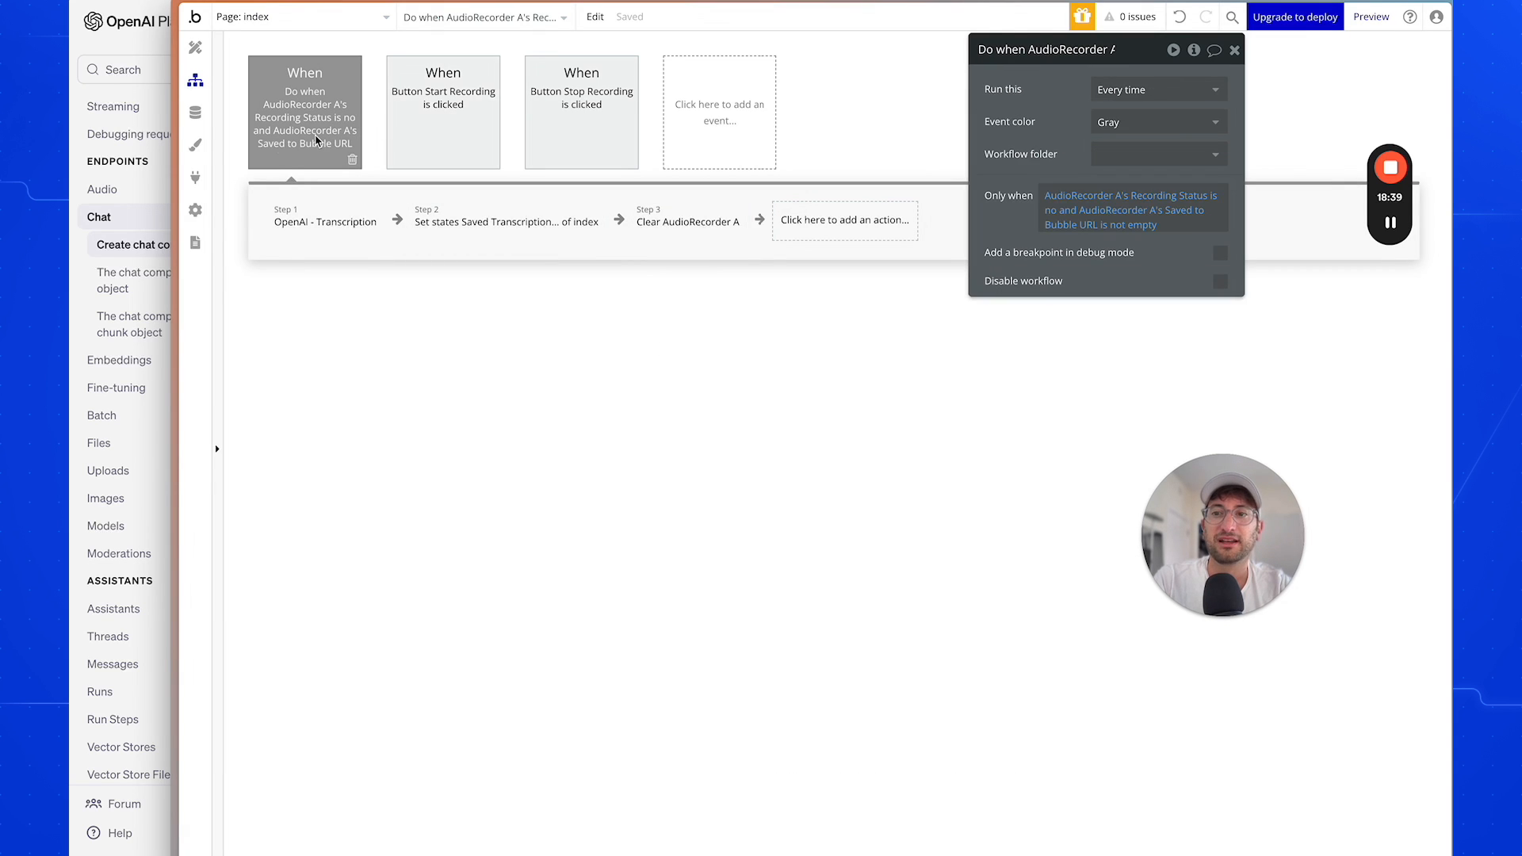
pyautogui.click(371, 228)
pyautogui.click(533, 226)
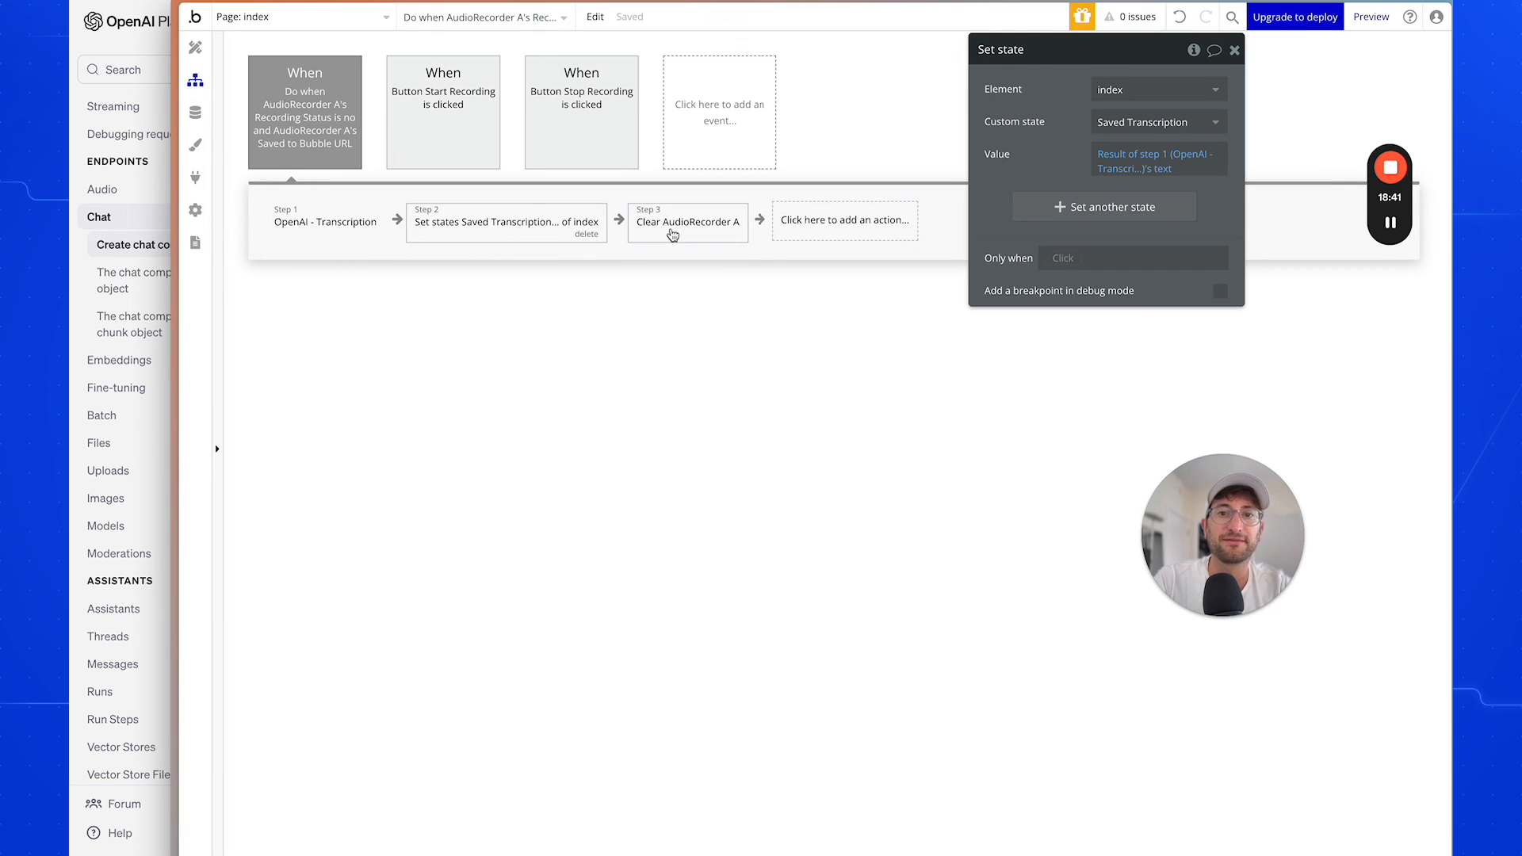
pyautogui.click(683, 226)
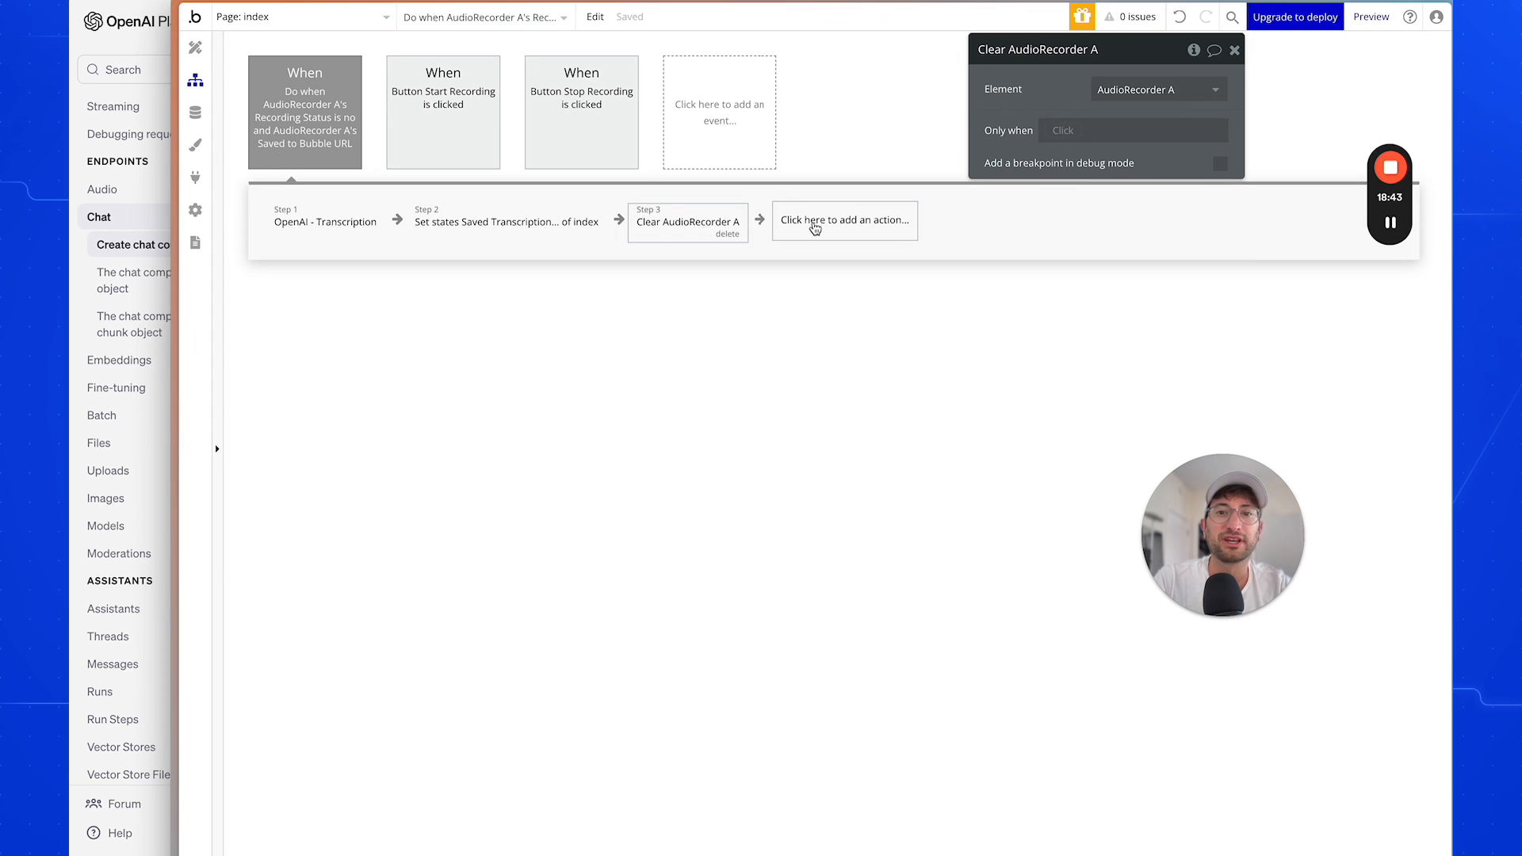
# Add an OpenAI - Summary action after Clear AudioRecorder A in the conditional event's workflow.
pyautogui.click(814, 225)
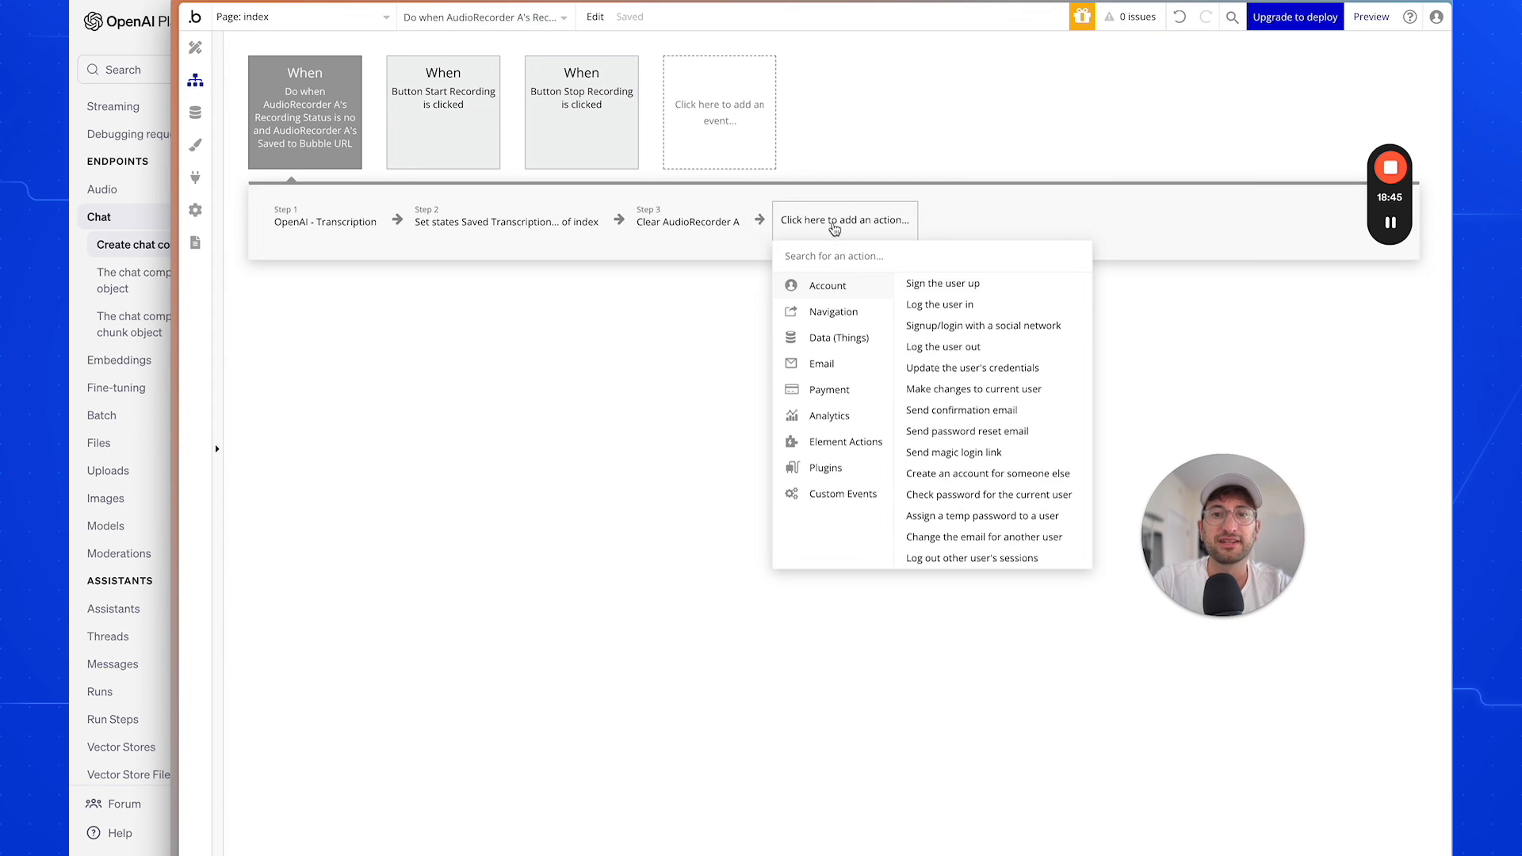
pyautogui.write('open')
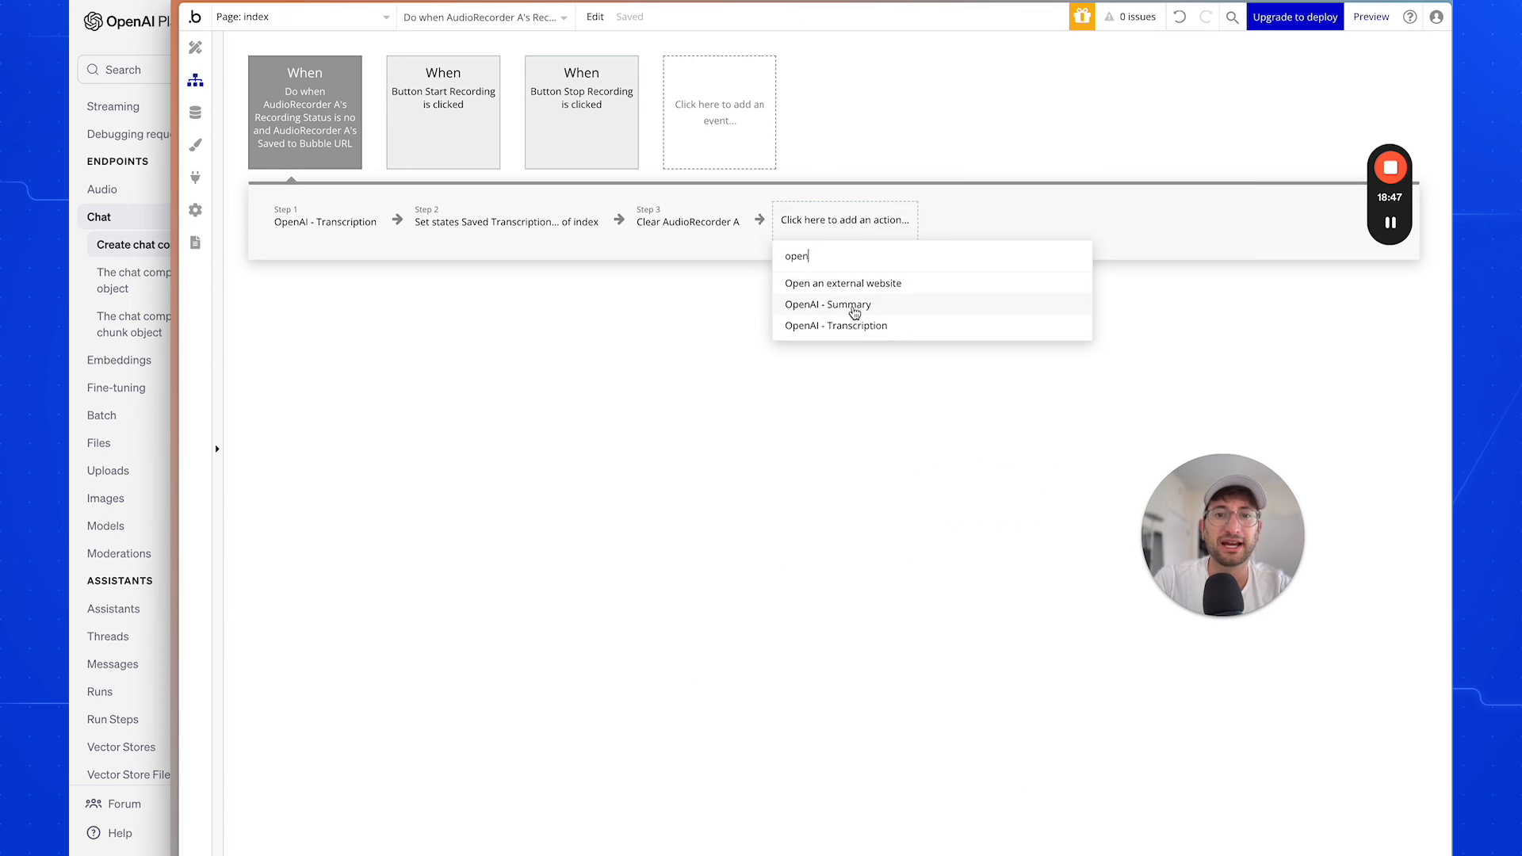
pyautogui.click(856, 306)
# Set the summary action's body content to Result of step 1 (OpenAI - Transcription)'s text:formatted as JSON-safe.
pyautogui.click(1205, 89)
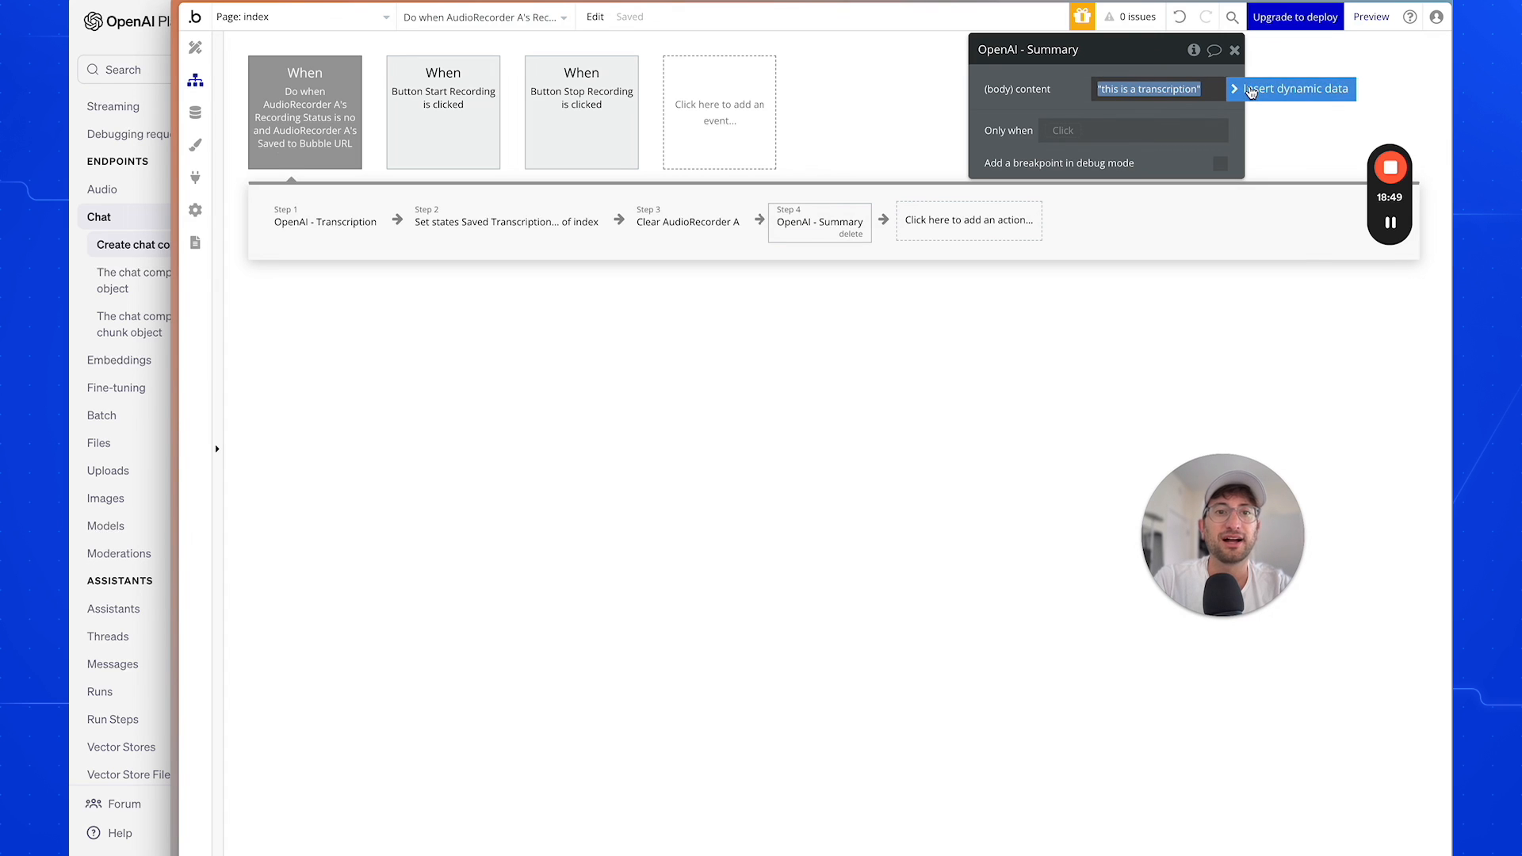
pyautogui.click(1248, 89)
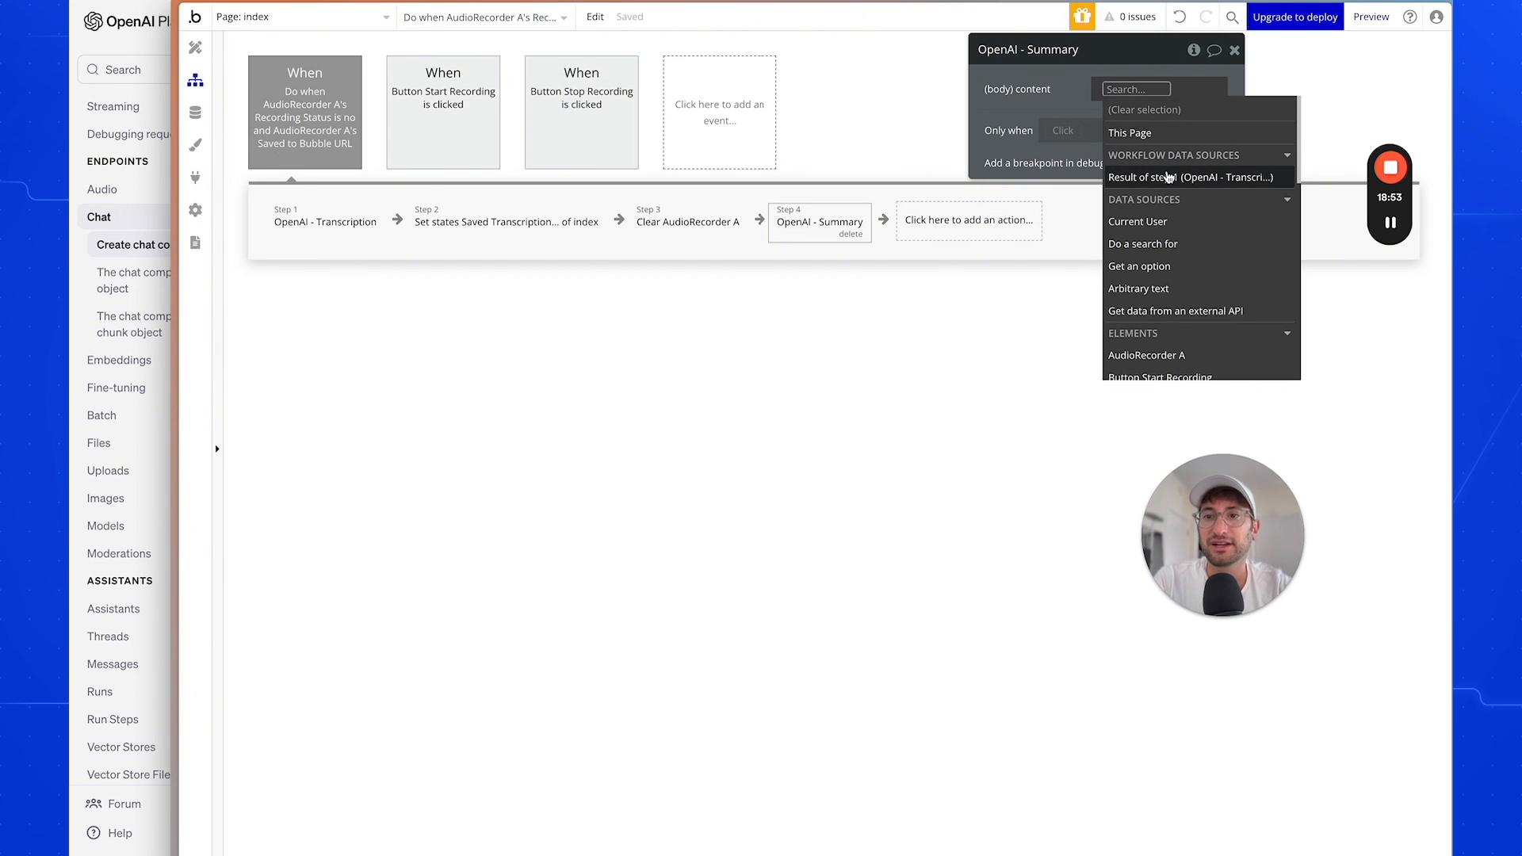
pyautogui.click(1183, 178)
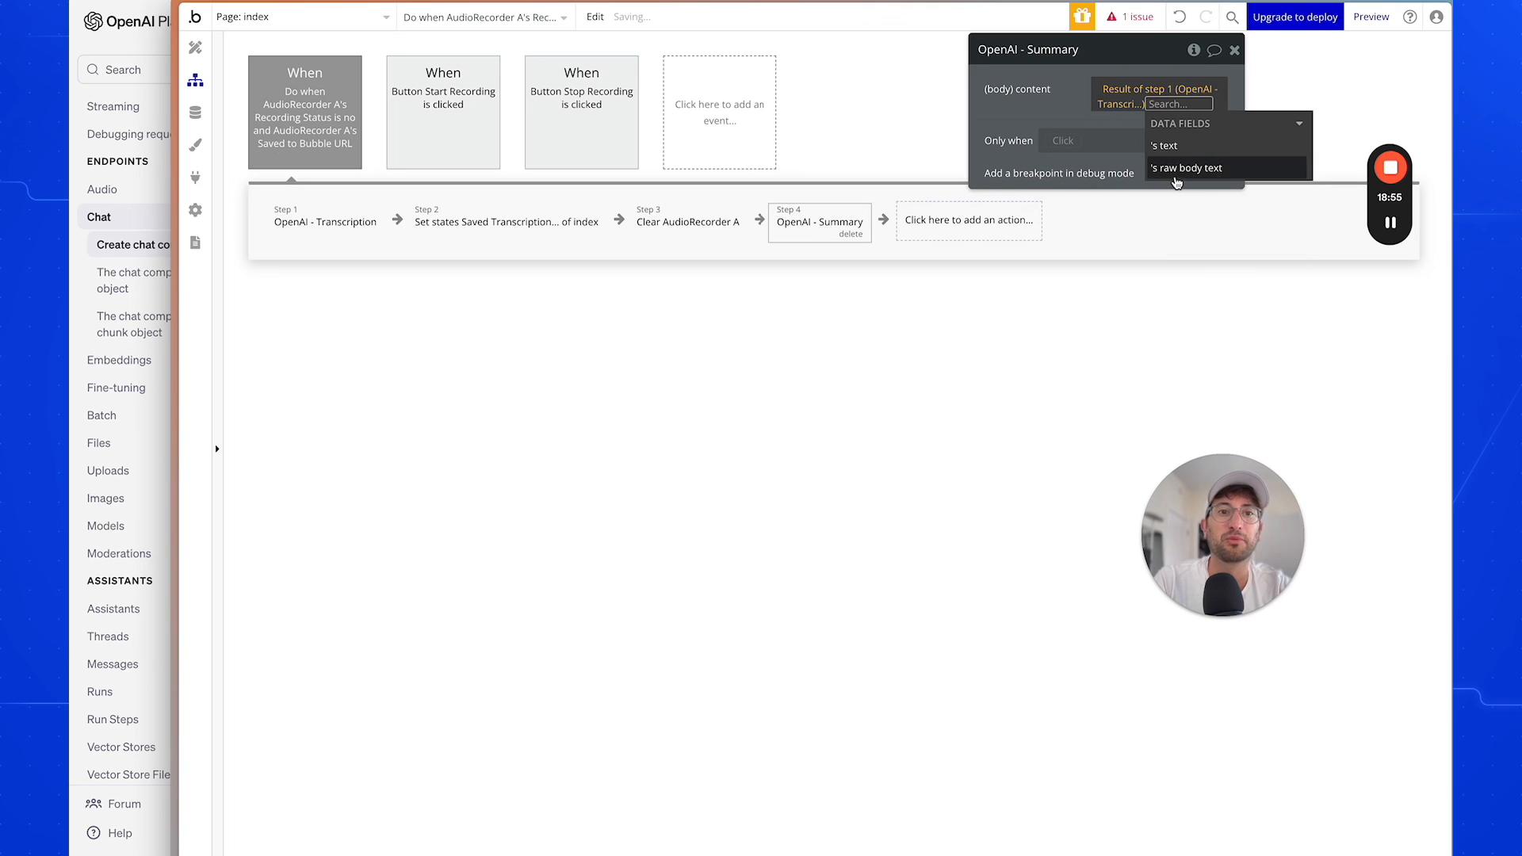
pyautogui.click(1175, 149)
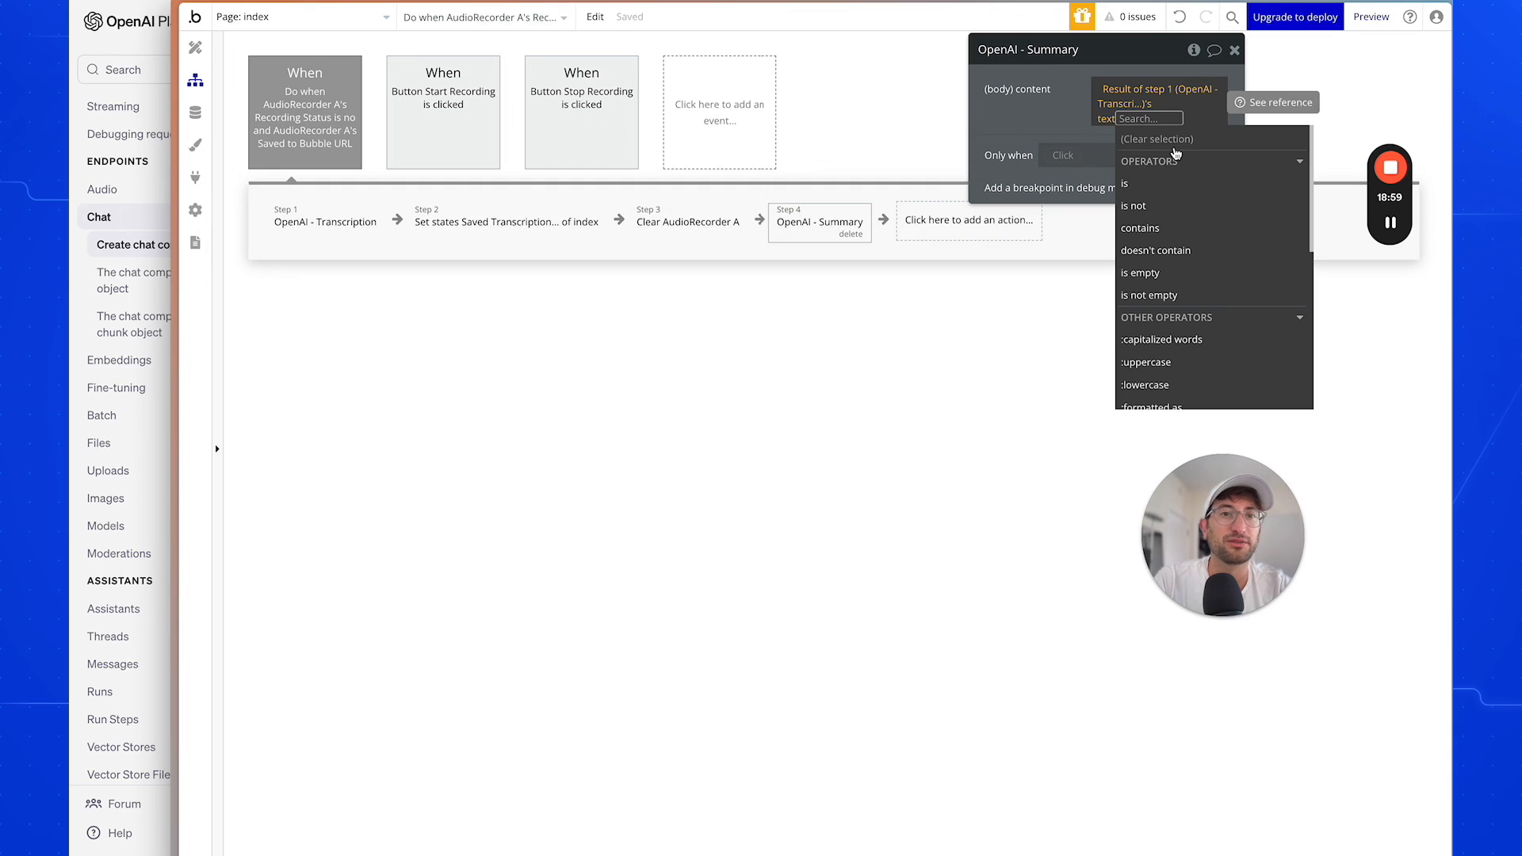
pyautogui.write('form')
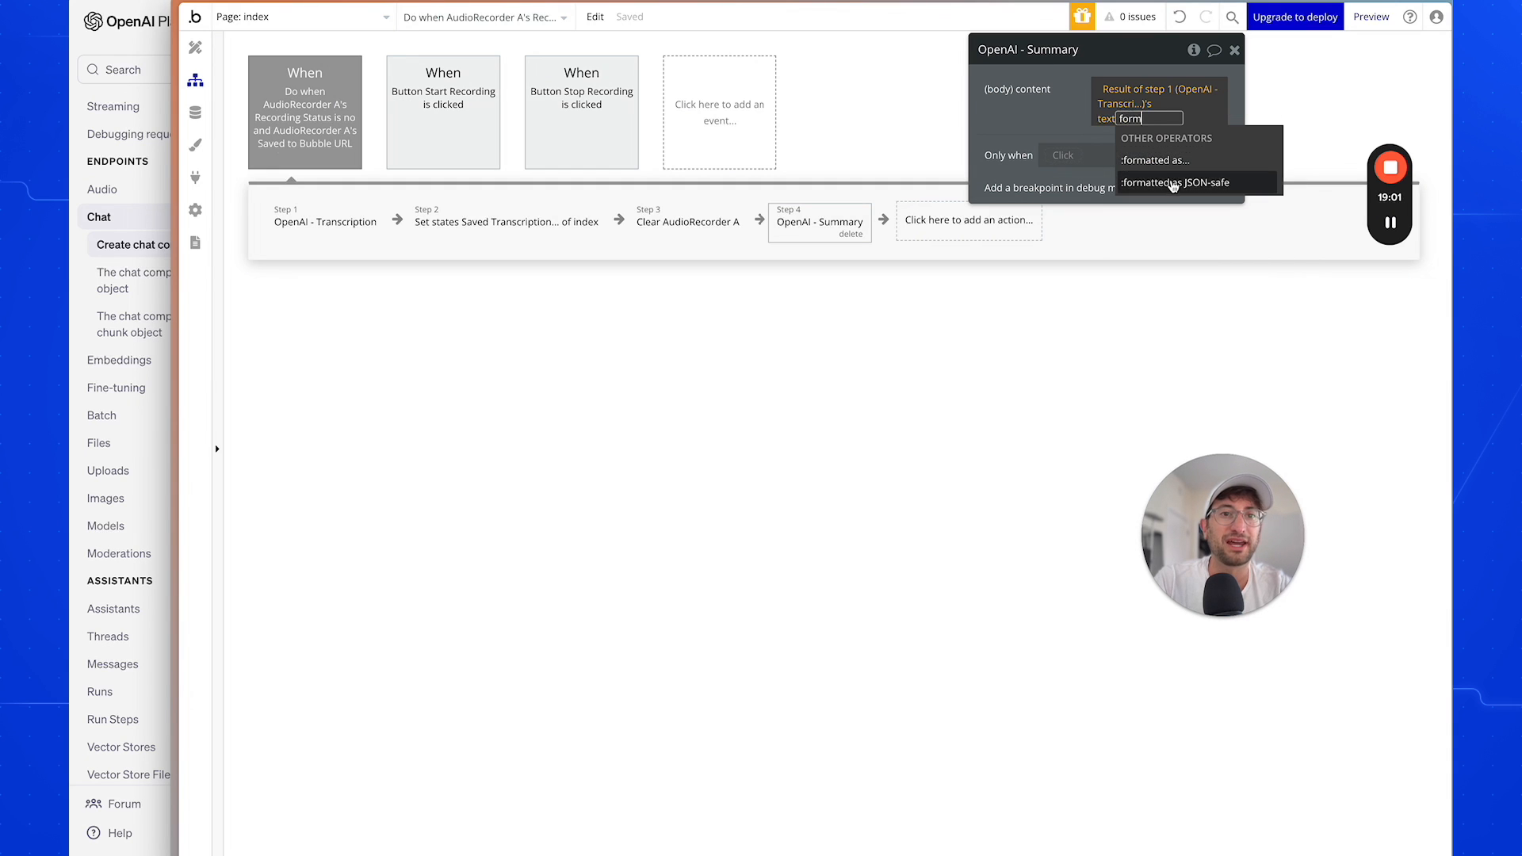
pyautogui.click(1174, 185)
pyautogui.click(1048, 126)
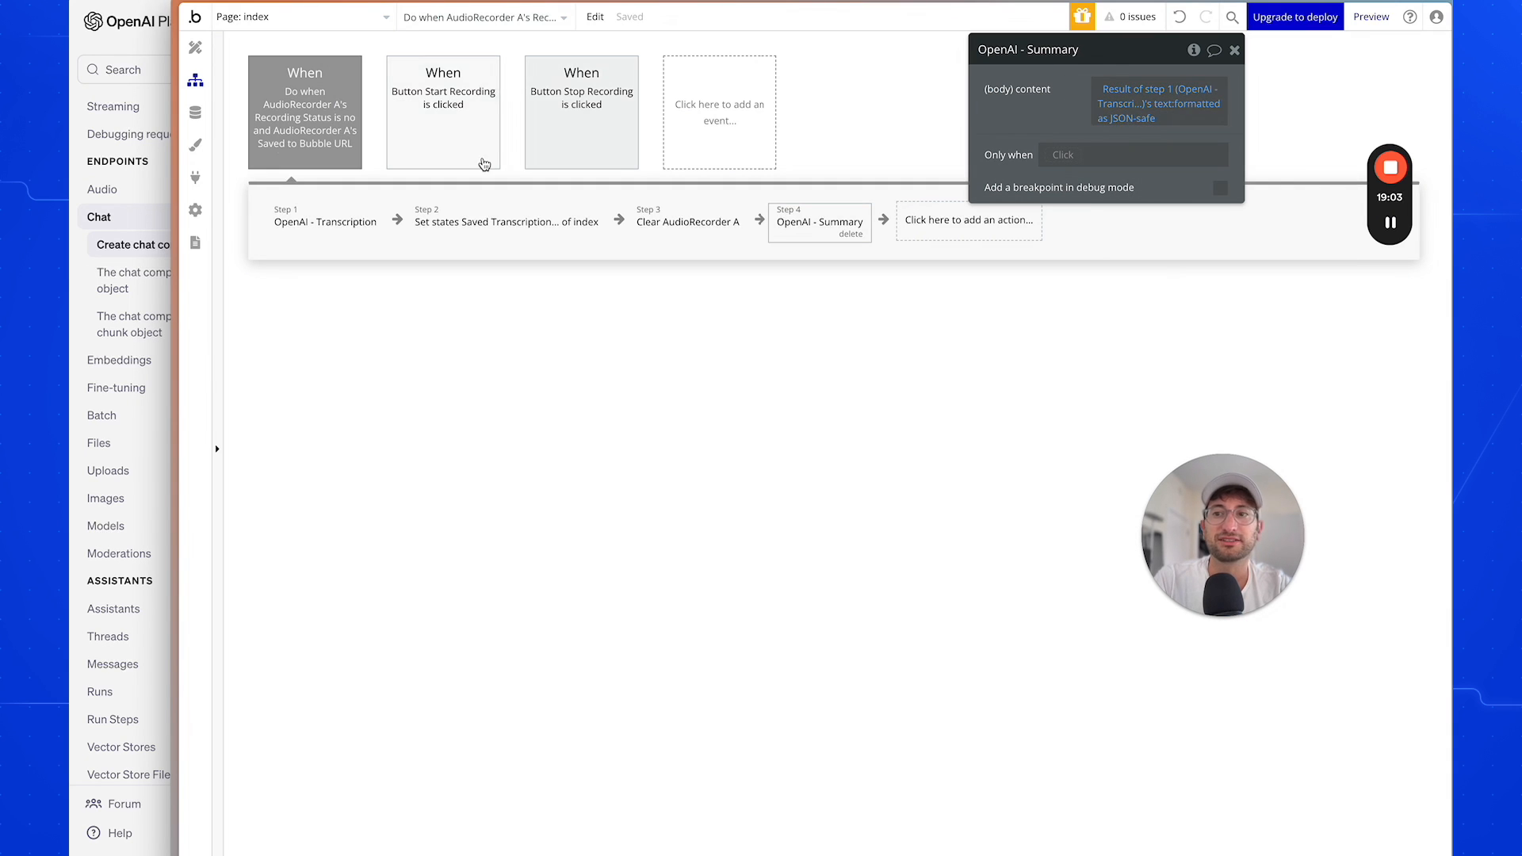
# Open the Summary call in the API Connector and examine its JSON body's system prompt and user content parameter.
pyautogui.click(197, 178)
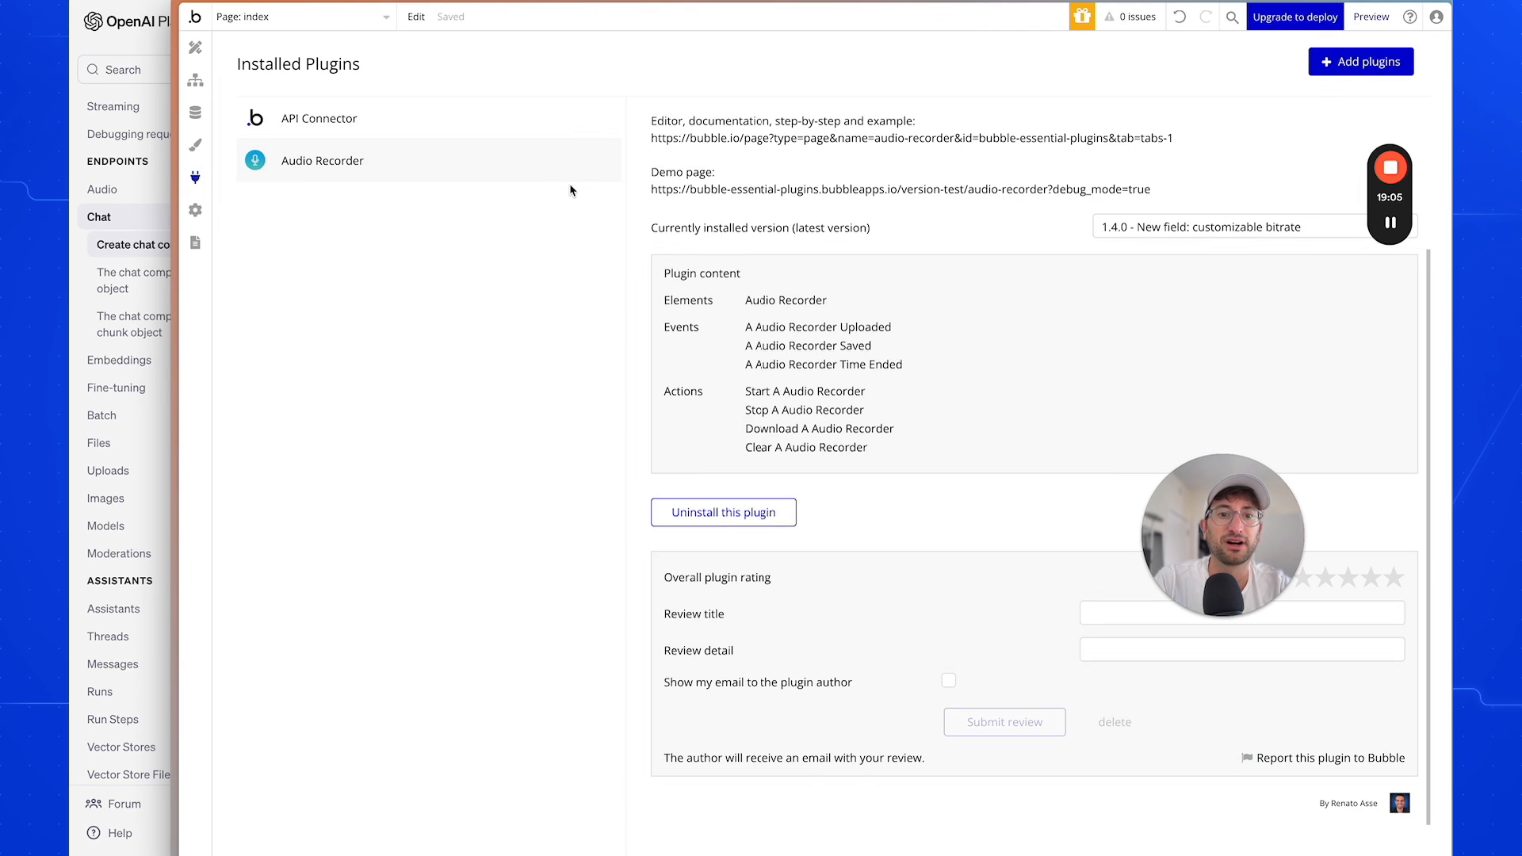
pyautogui.click(422, 130)
pyautogui.scroll(-1, 1035, 424)
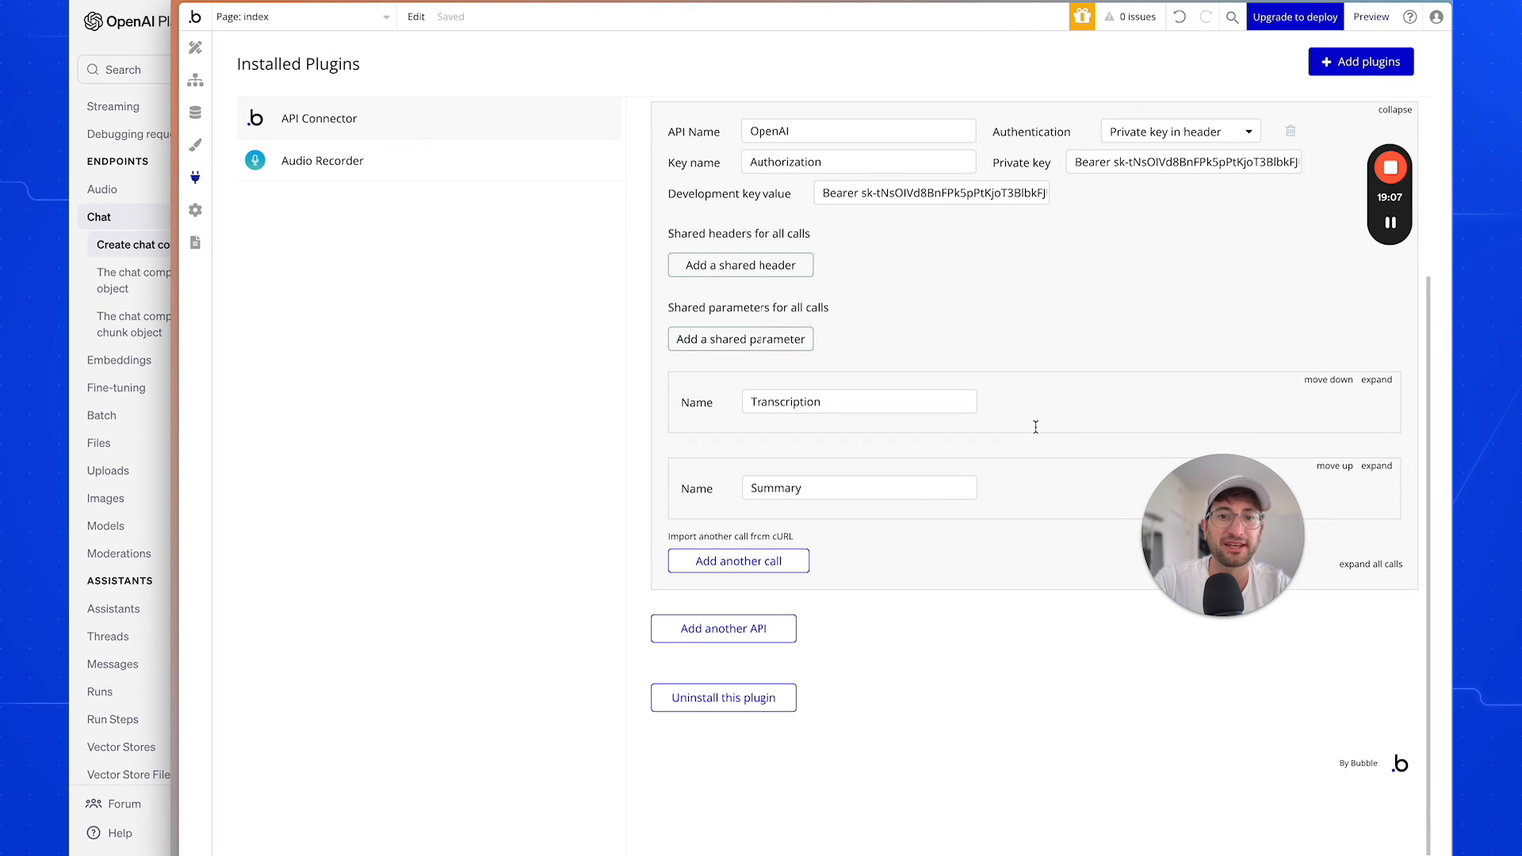
pyautogui.click(1377, 466)
pyautogui.scroll(-7, 840, 309)
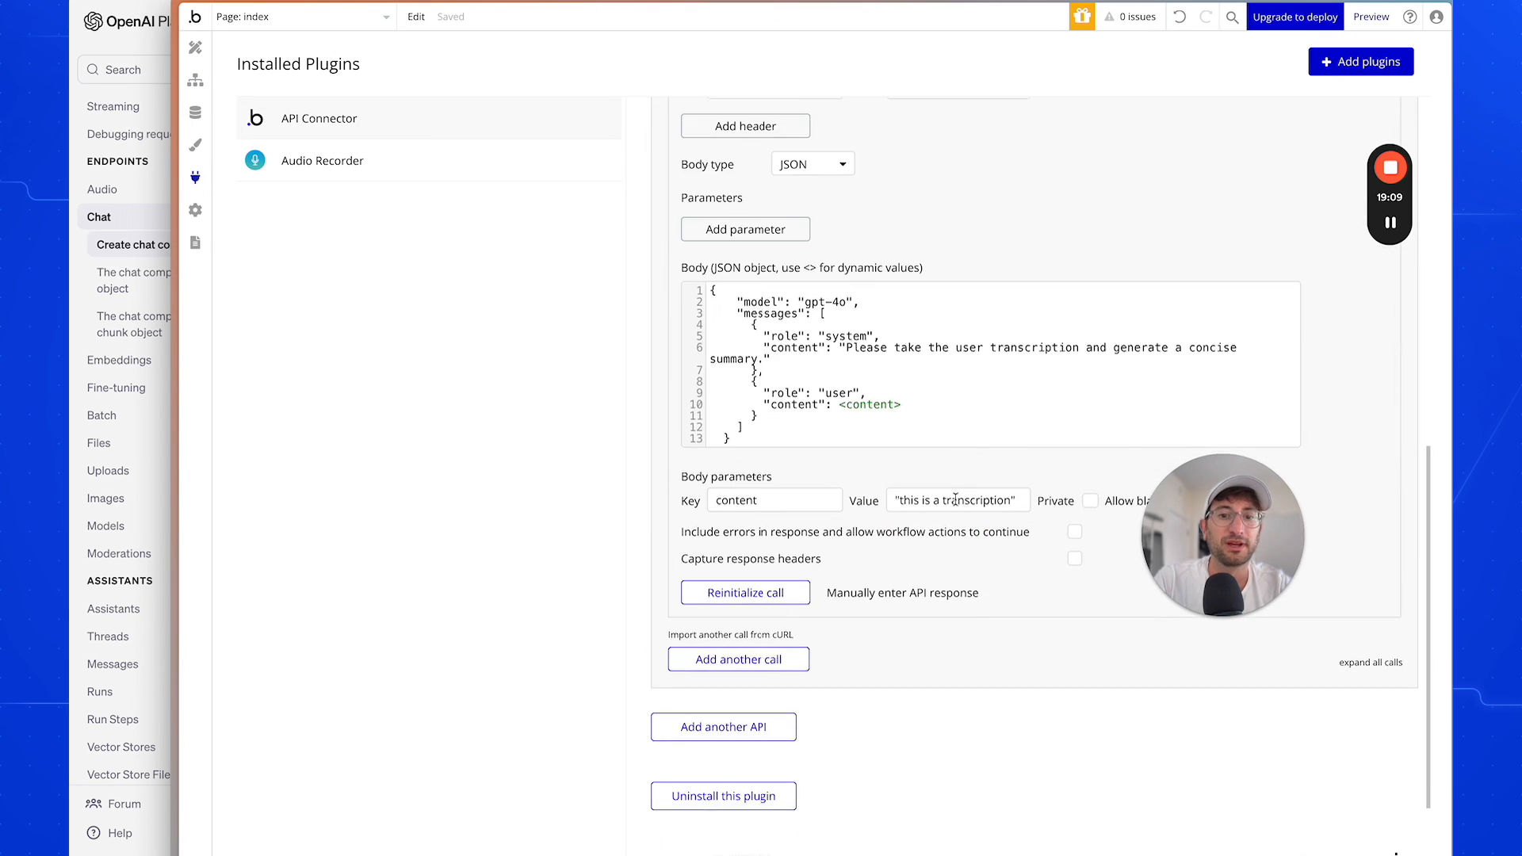
pyautogui.click(840, 309)
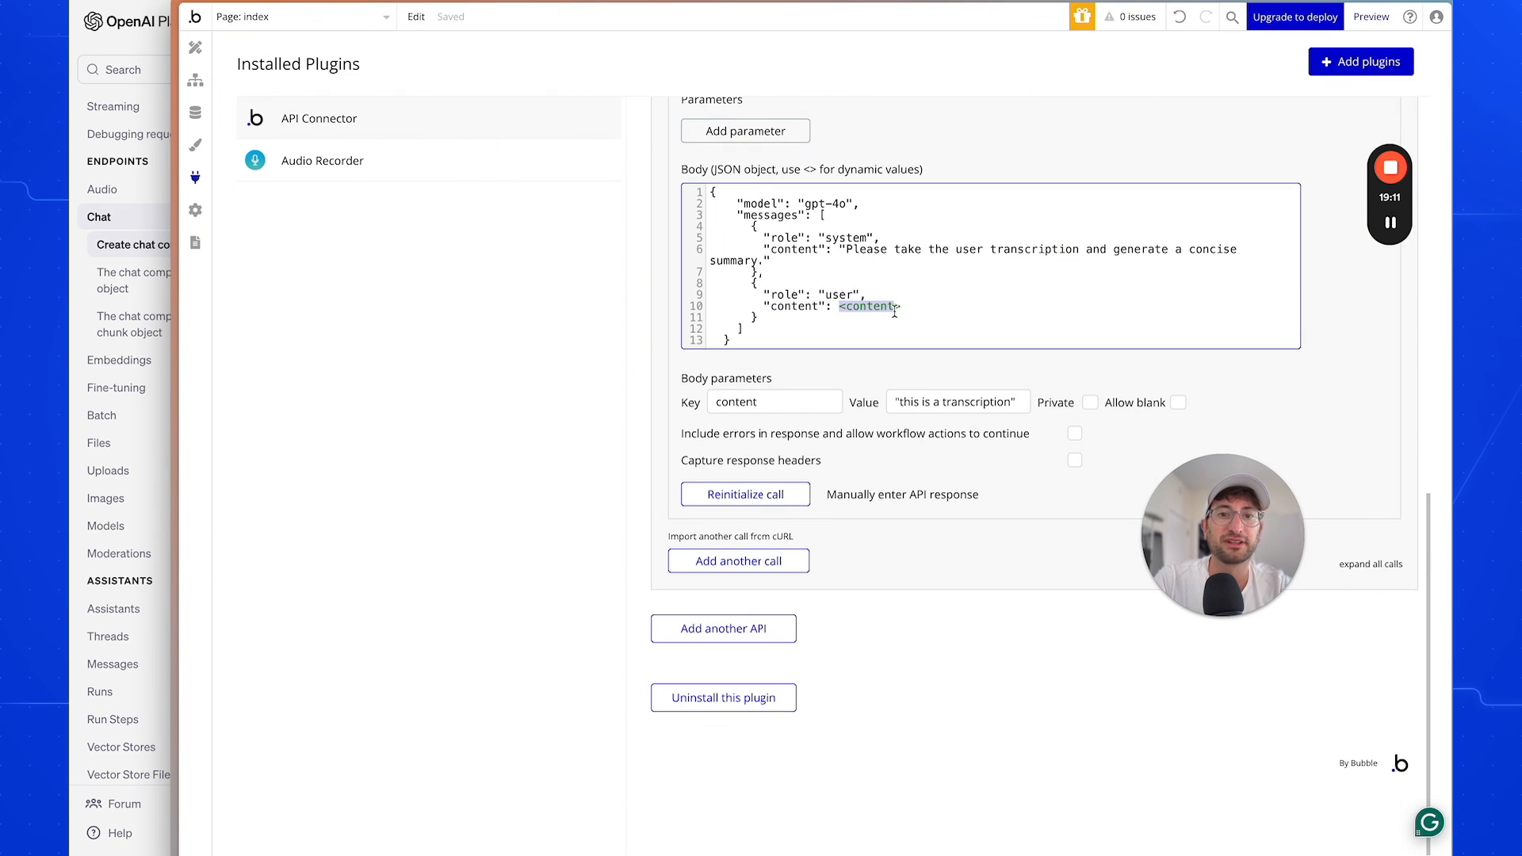
pyautogui.moveTo(842, 248); pyautogui.dragTo(761, 264)
pyautogui.click(859, 307)
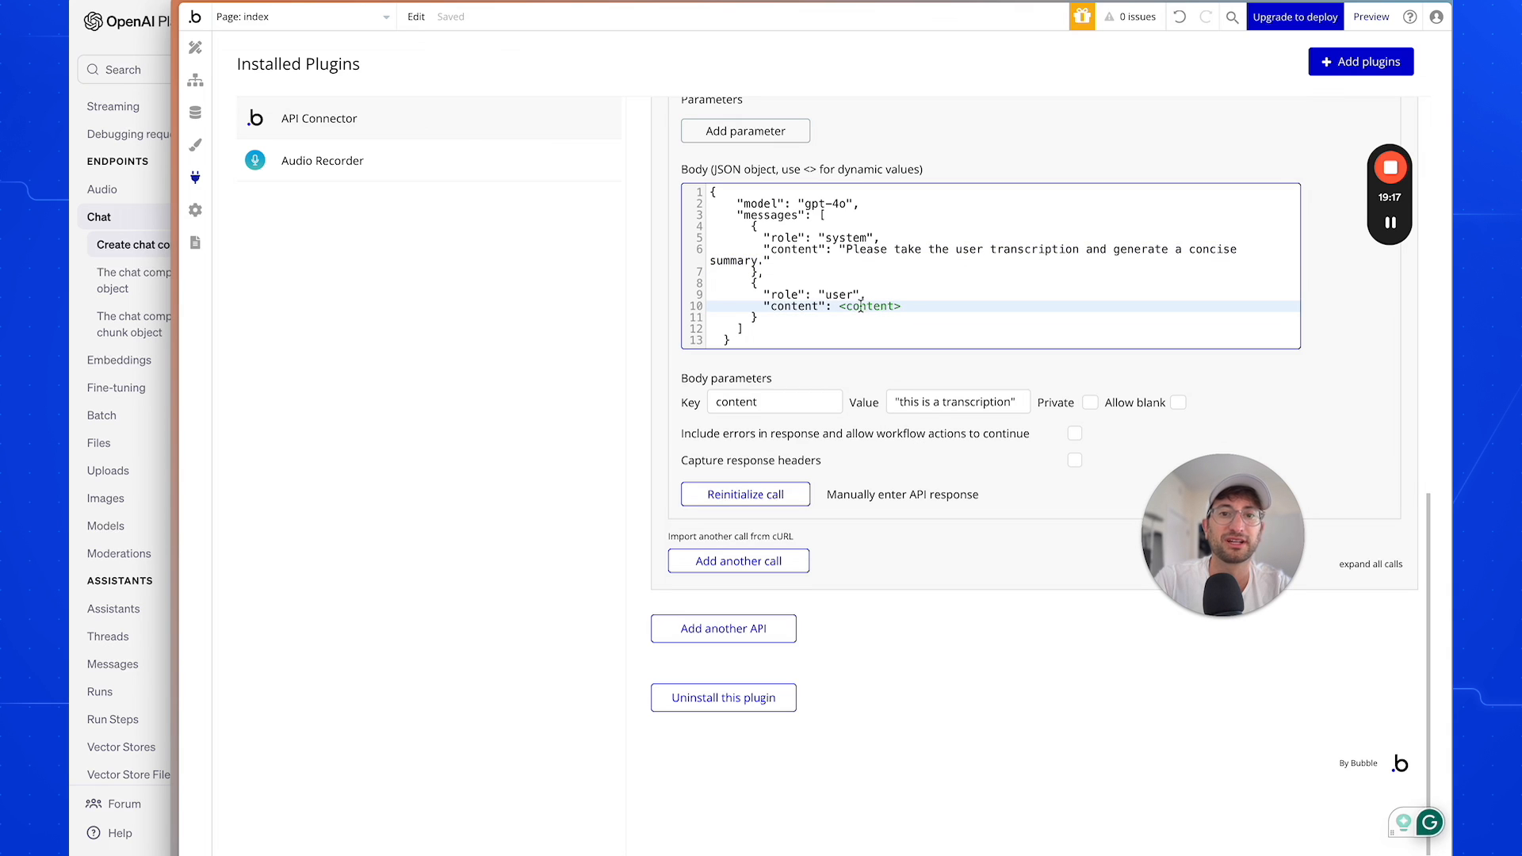
# Return to the page design and create a custom state named Summary of type text on the index page.
pyautogui.click(195, 80)
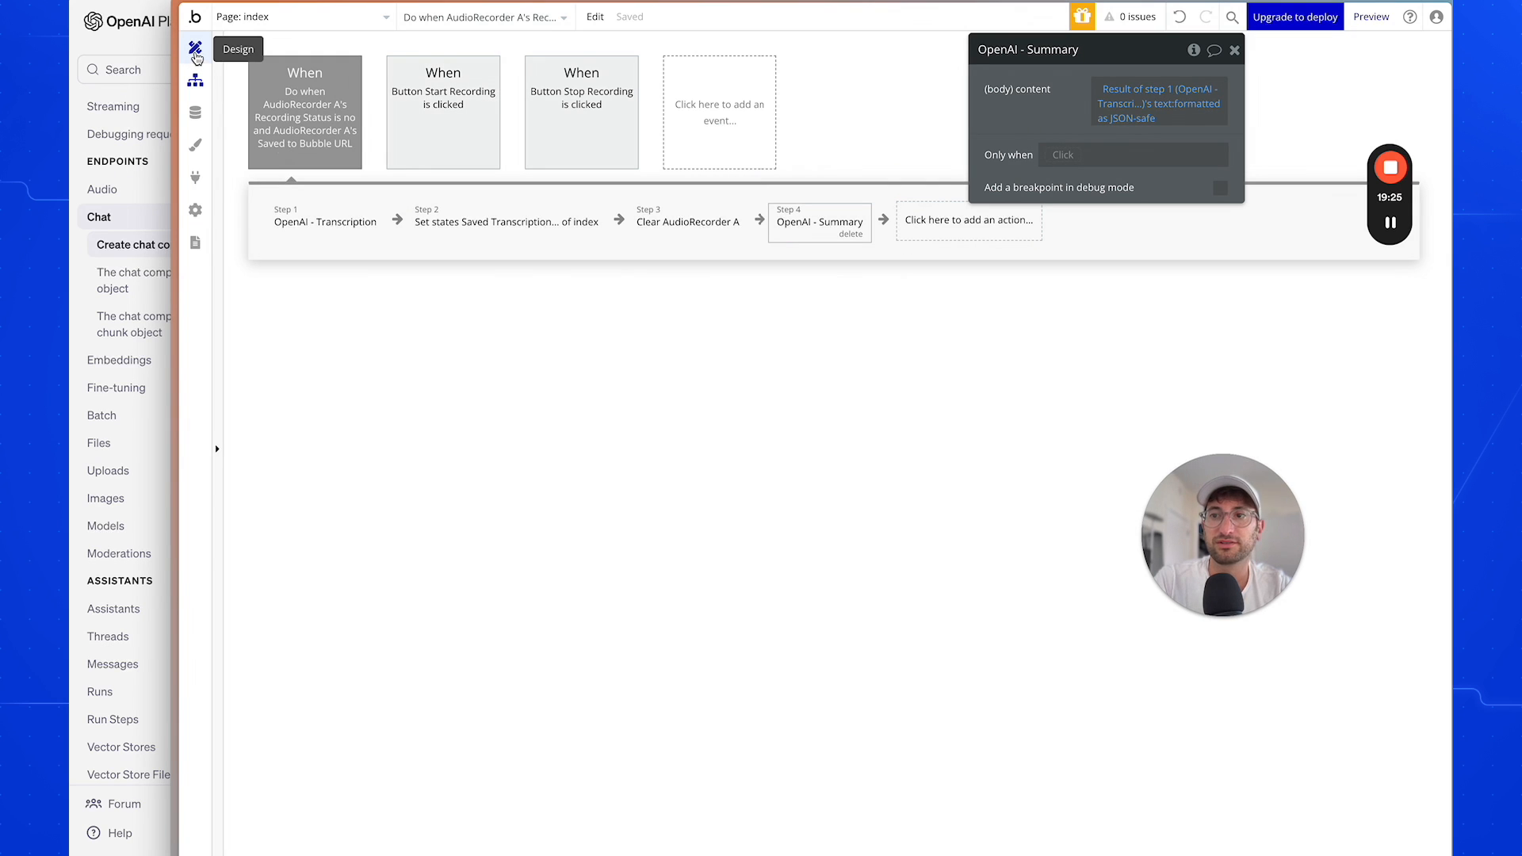
pyautogui.click(196, 53)
pyautogui.click(596, 191)
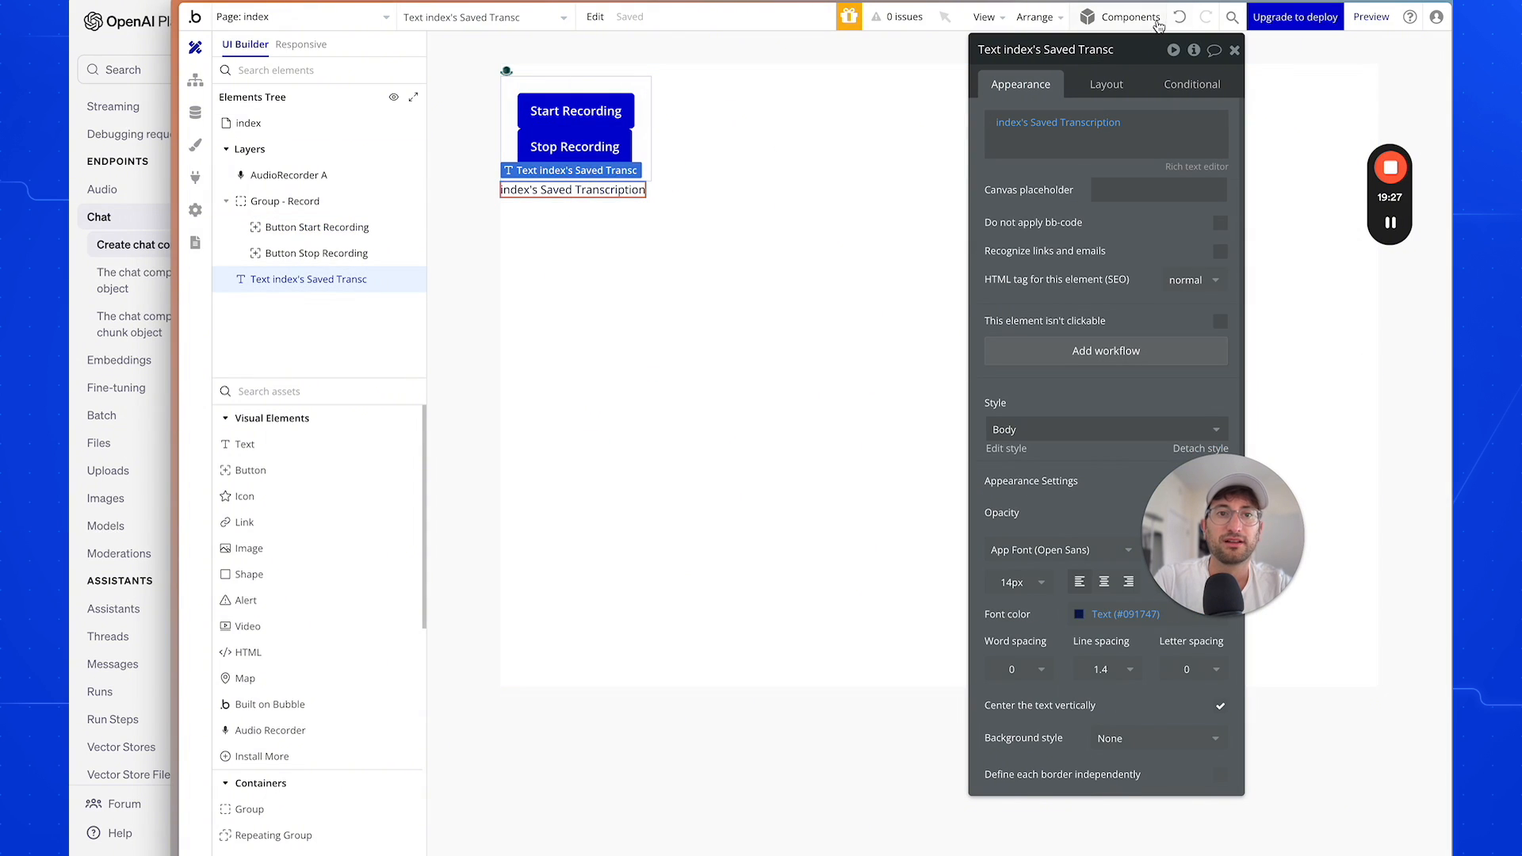
pyautogui.moveTo(1194, 53); pyautogui.dragTo(1175, 67)
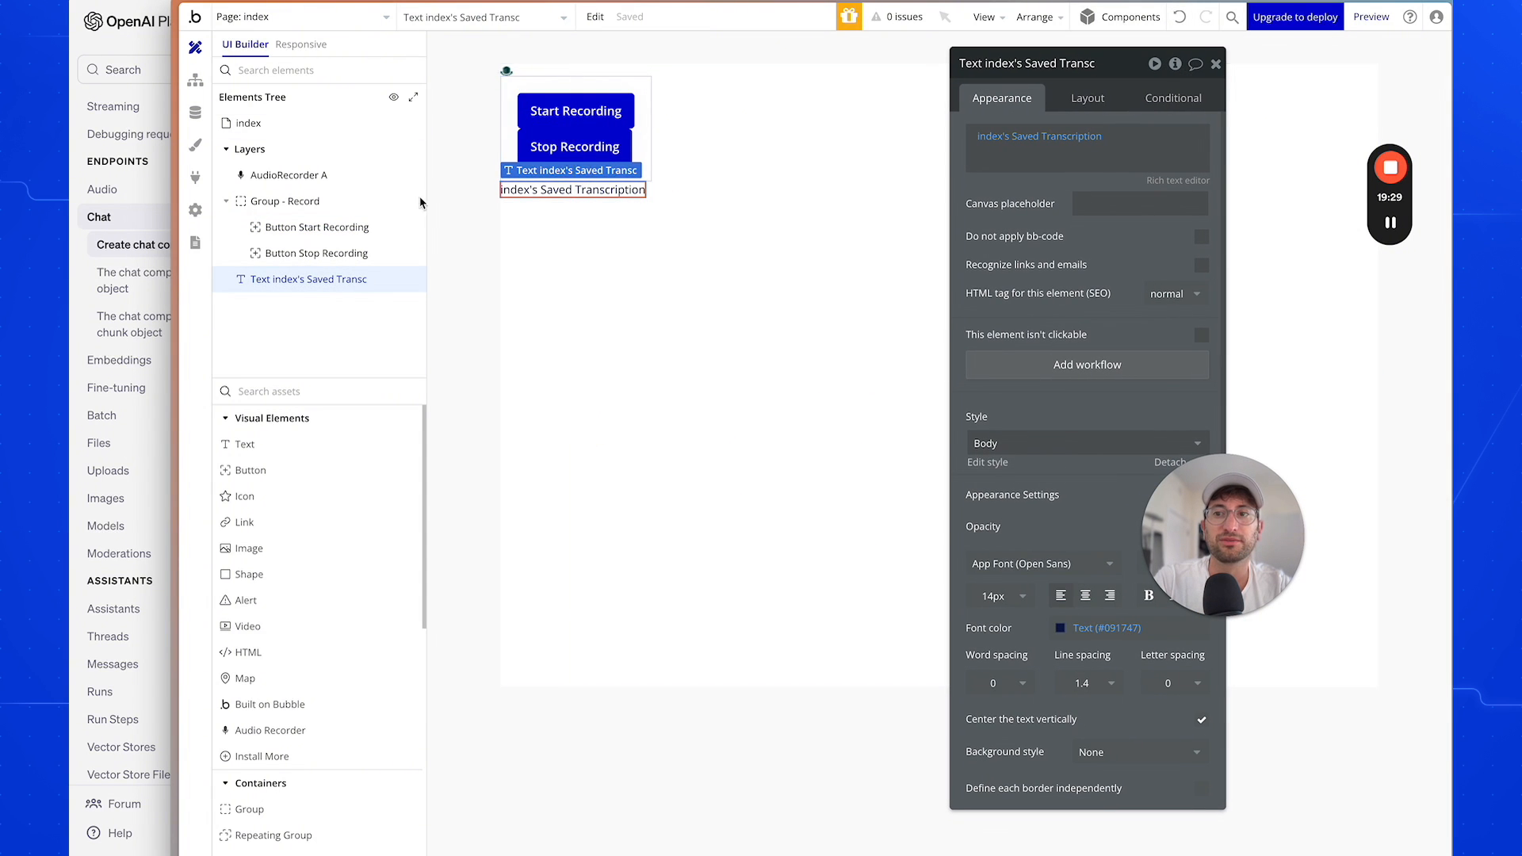
pyautogui.click(247, 123)
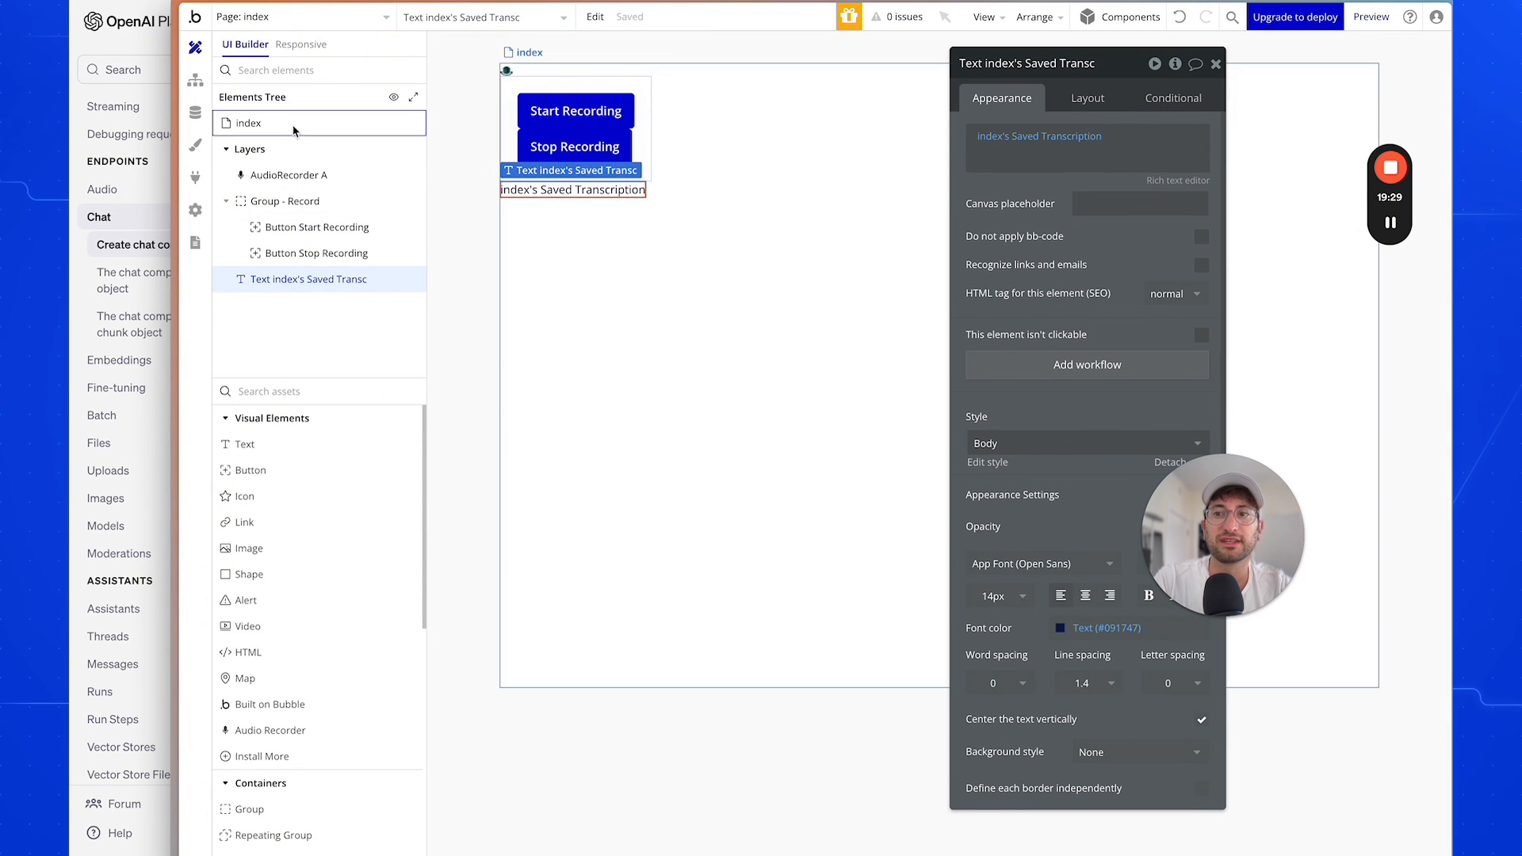
pyautogui.click(1175, 63)
pyautogui.click(723, 174)
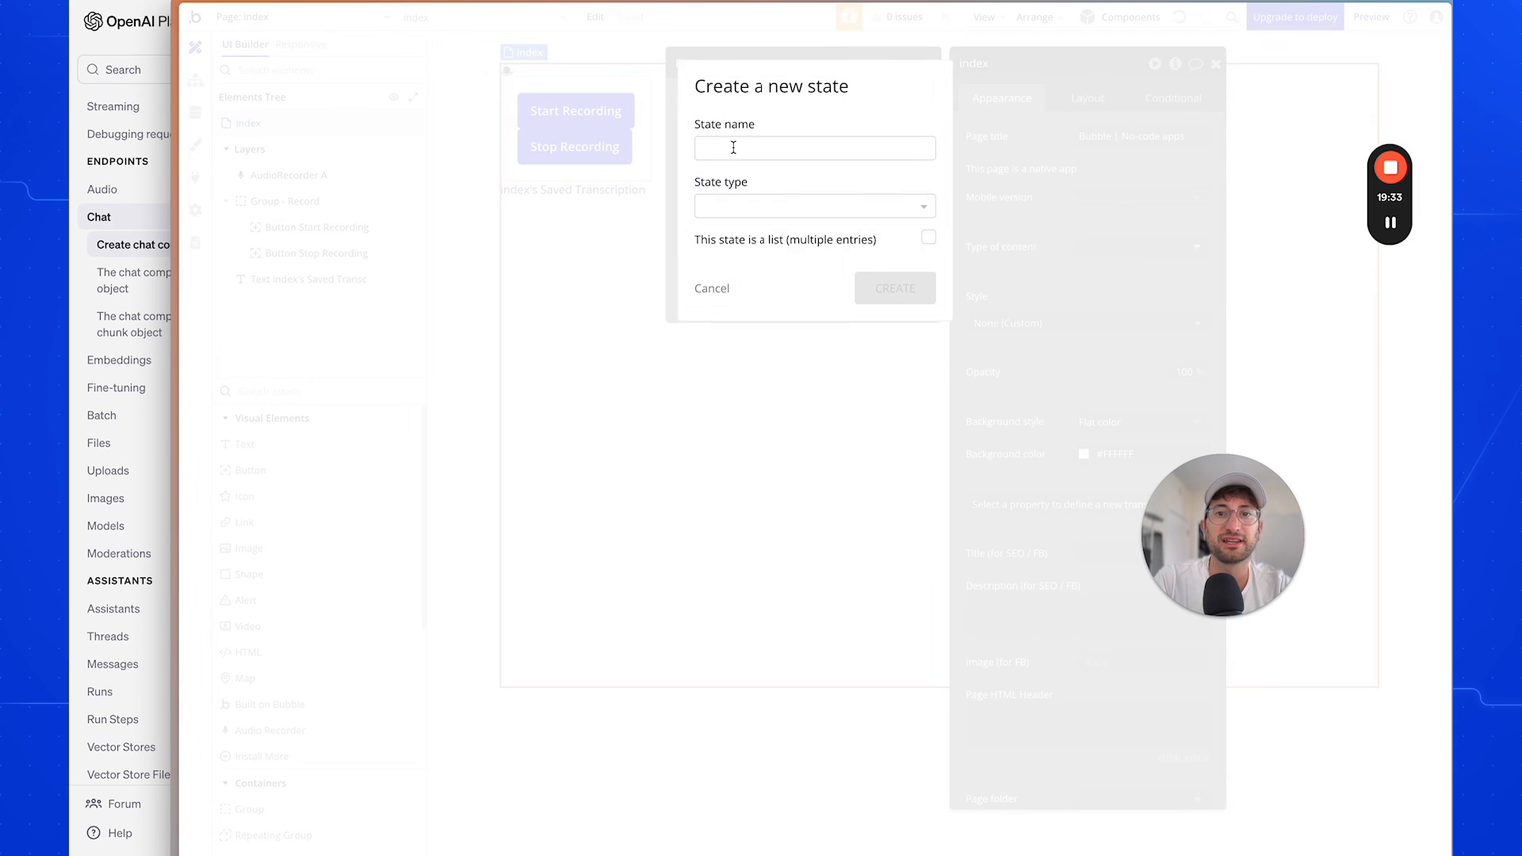
pyautogui.write('Summary')
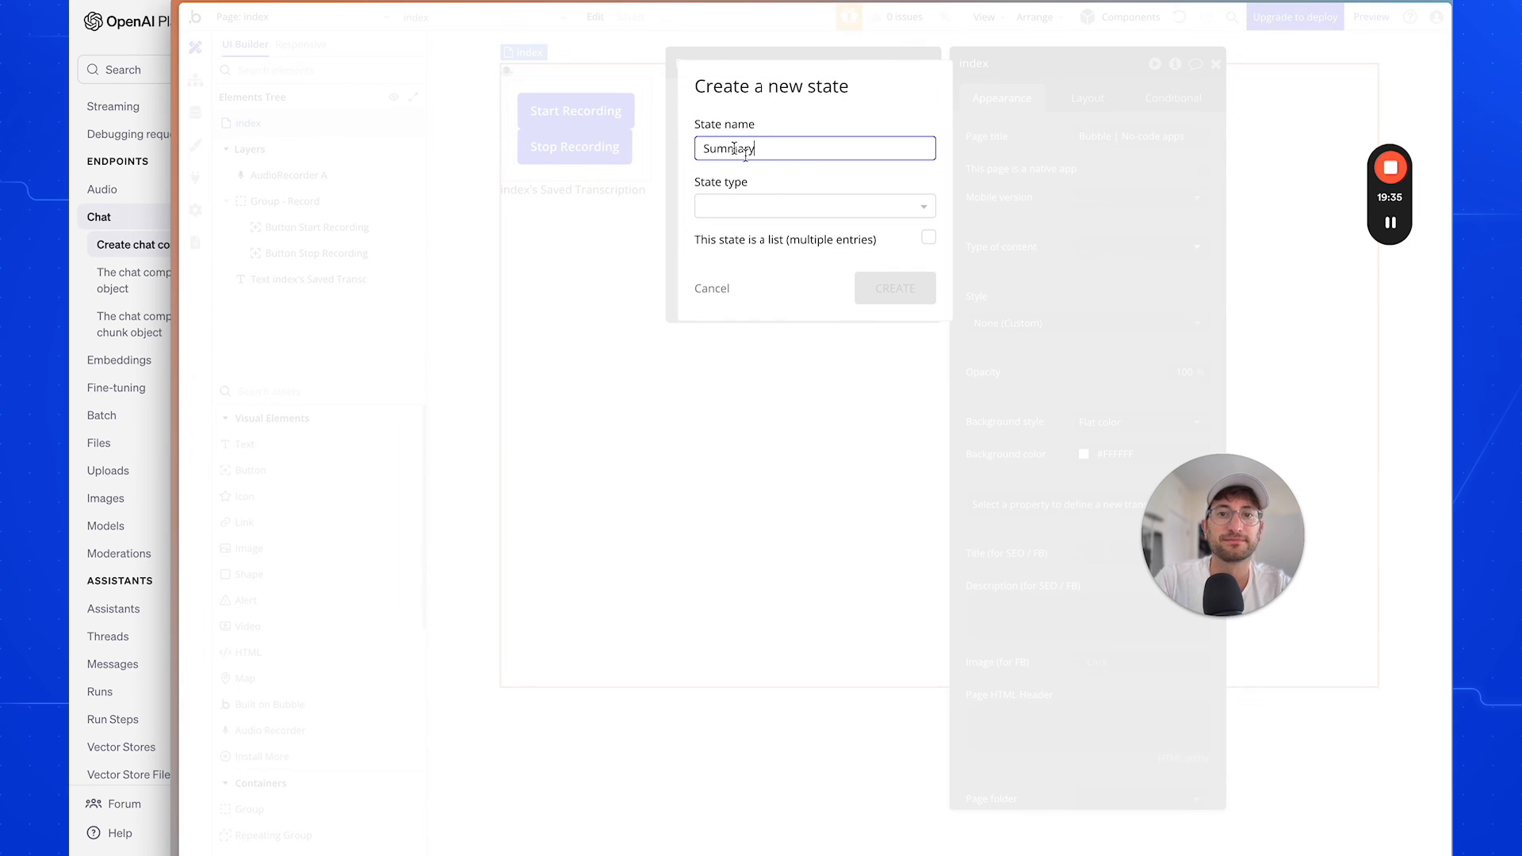
pyautogui.click(763, 205)
pyautogui.write('text')
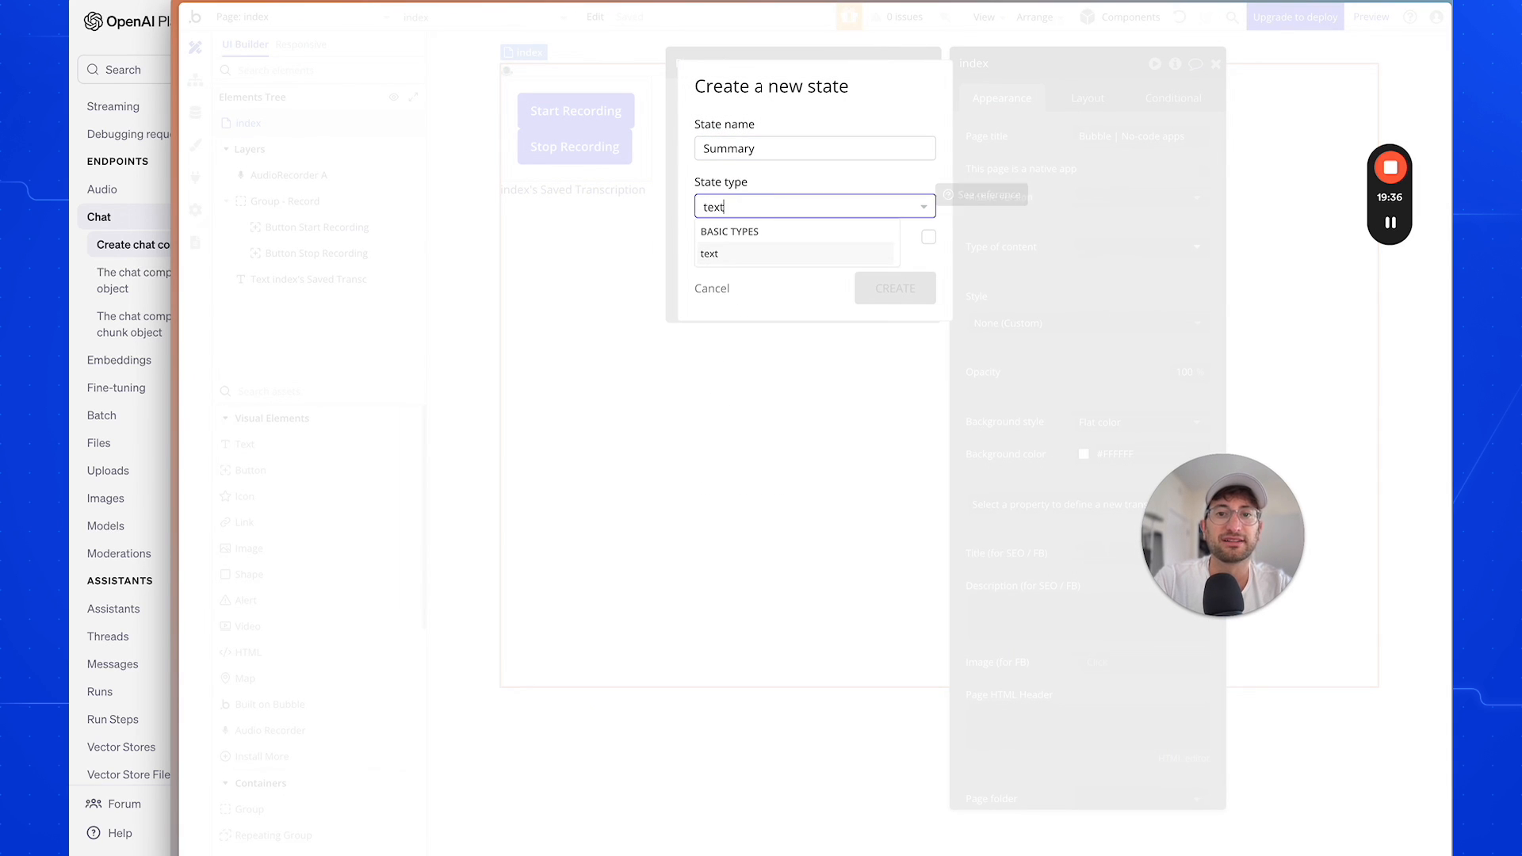
pyautogui.click(739, 254)
pyautogui.click(899, 292)
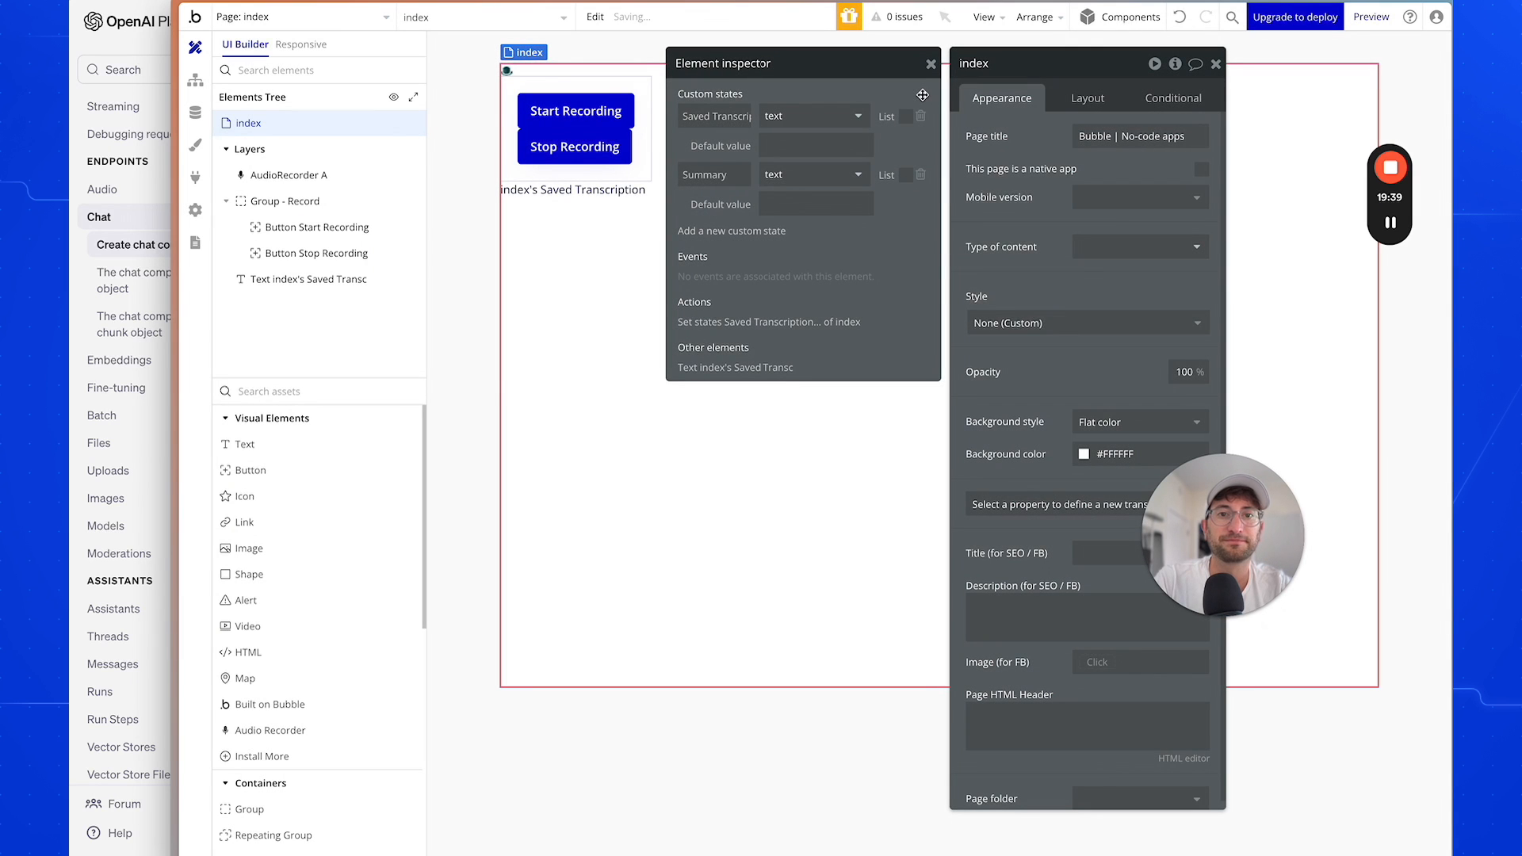
pyautogui.click(931, 64)
# Duplicate the saved transcription text element and set the copy's content to index's Summary.
pyautogui.click(578, 192)
pyautogui.press('super+c')
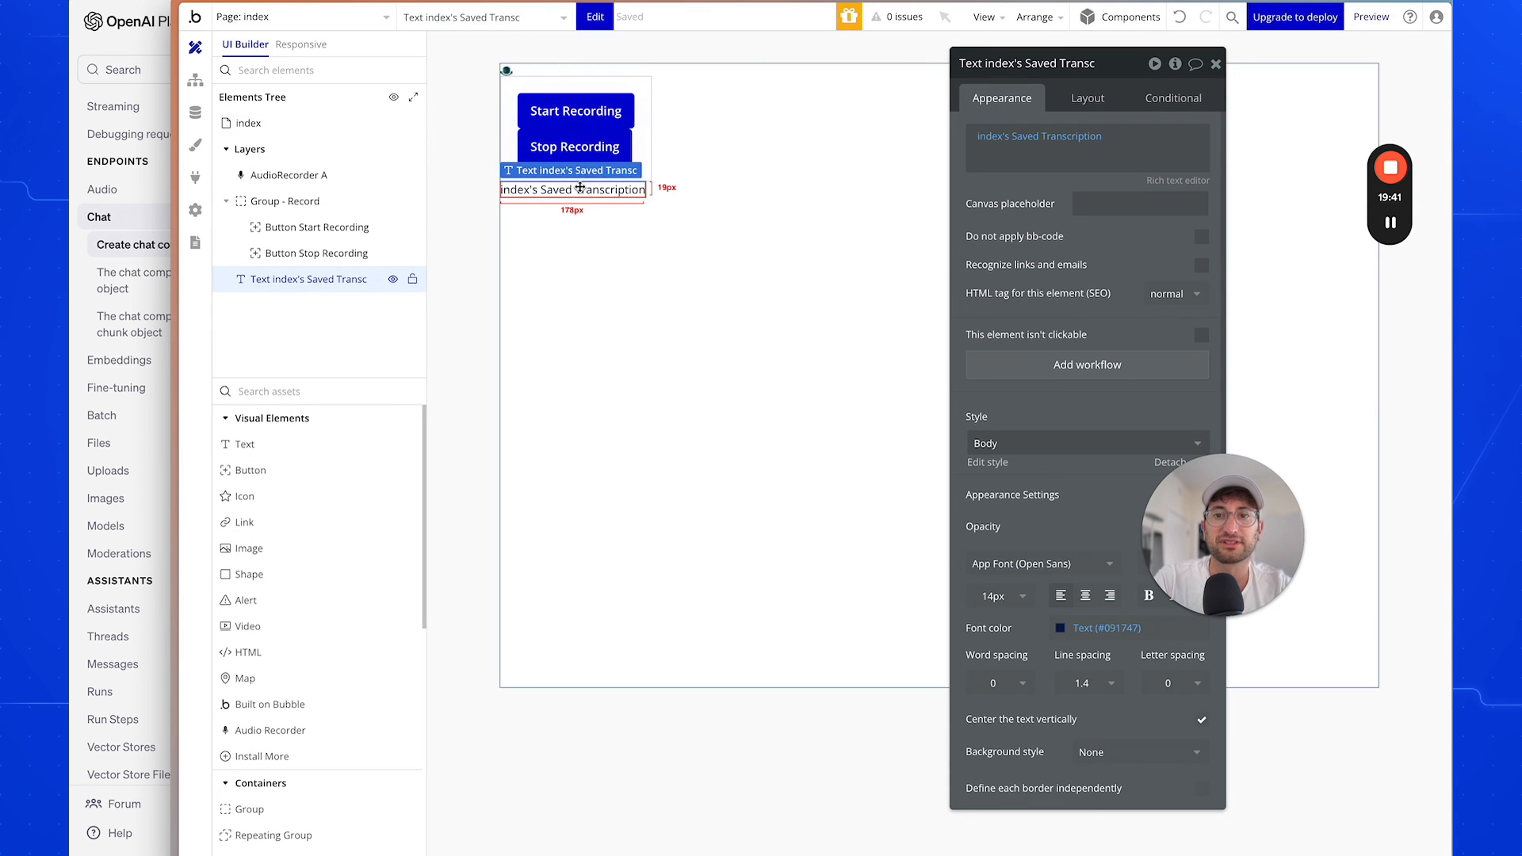
pyautogui.press('super+v')
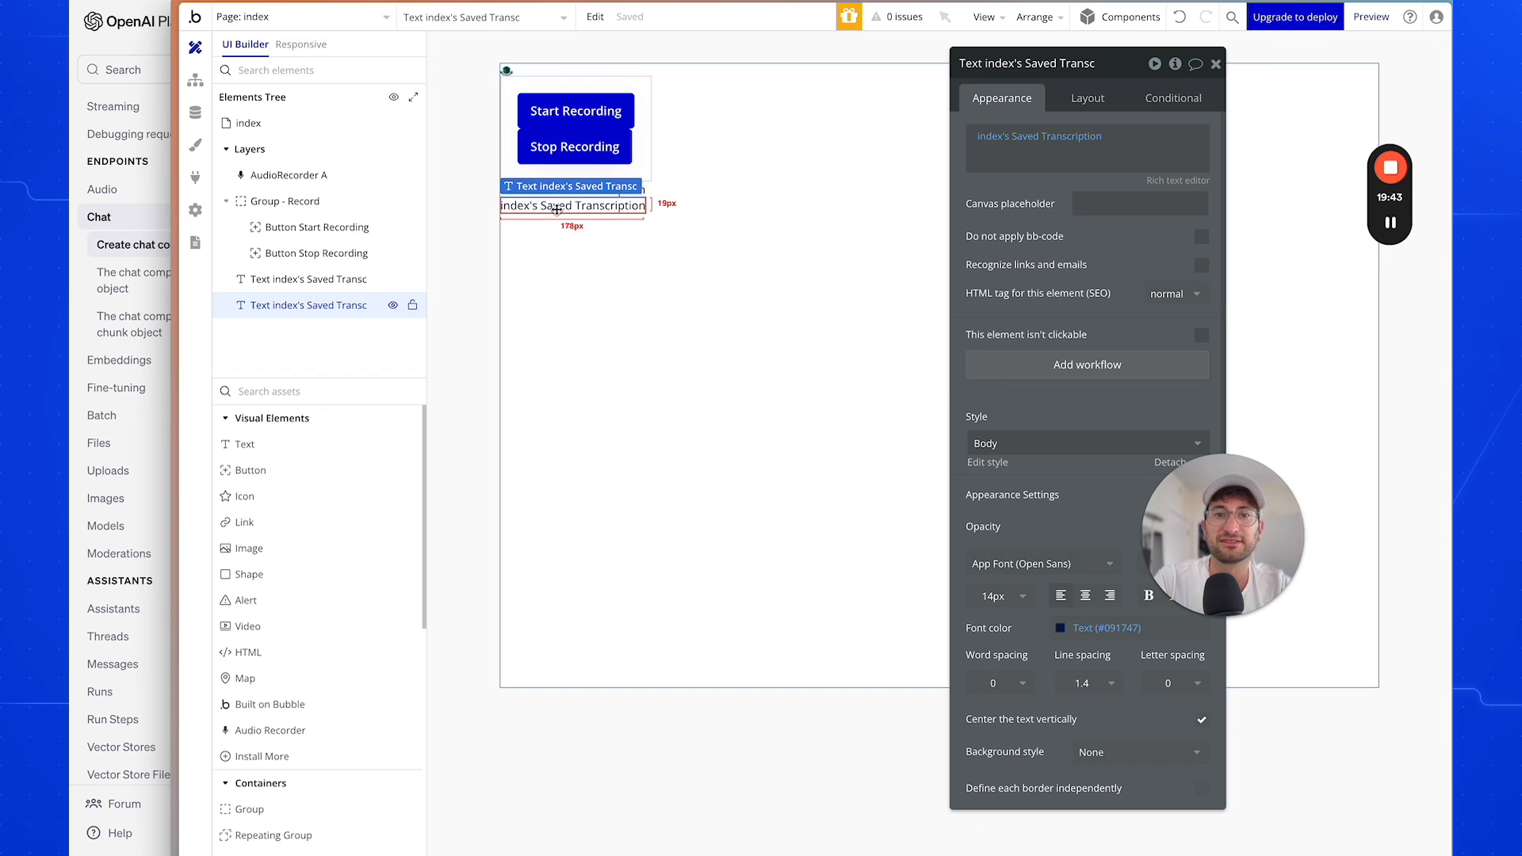
pyautogui.click(648, 204)
pyautogui.click(639, 205)
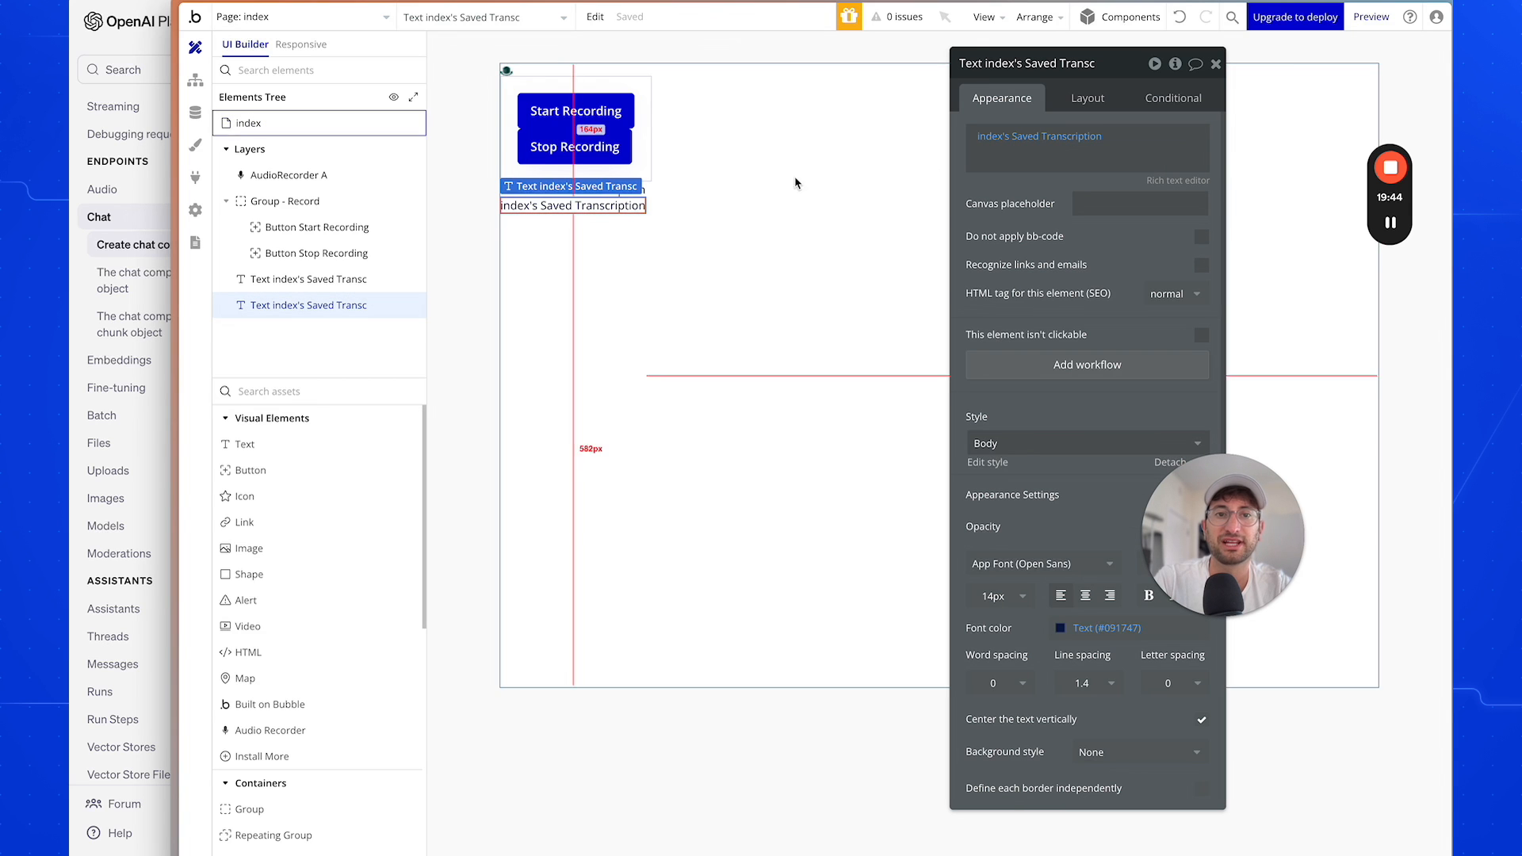
pyautogui.click(1066, 140)
pyautogui.click(1034, 290)
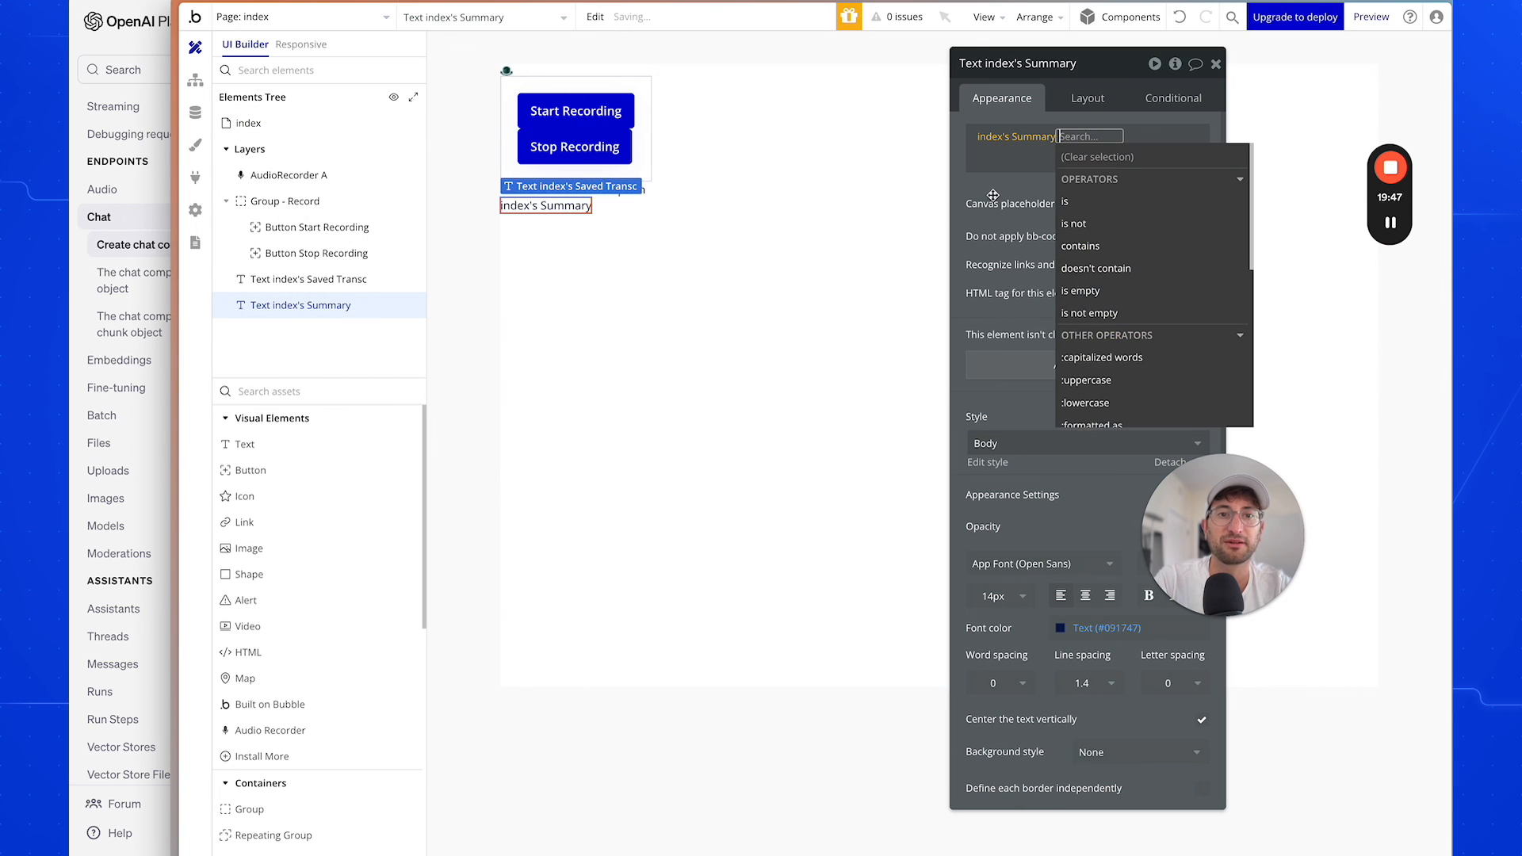
pyautogui.click(663, 218)
# Set the summary text element's top margin to 50 px.
pyautogui.click(555, 208)
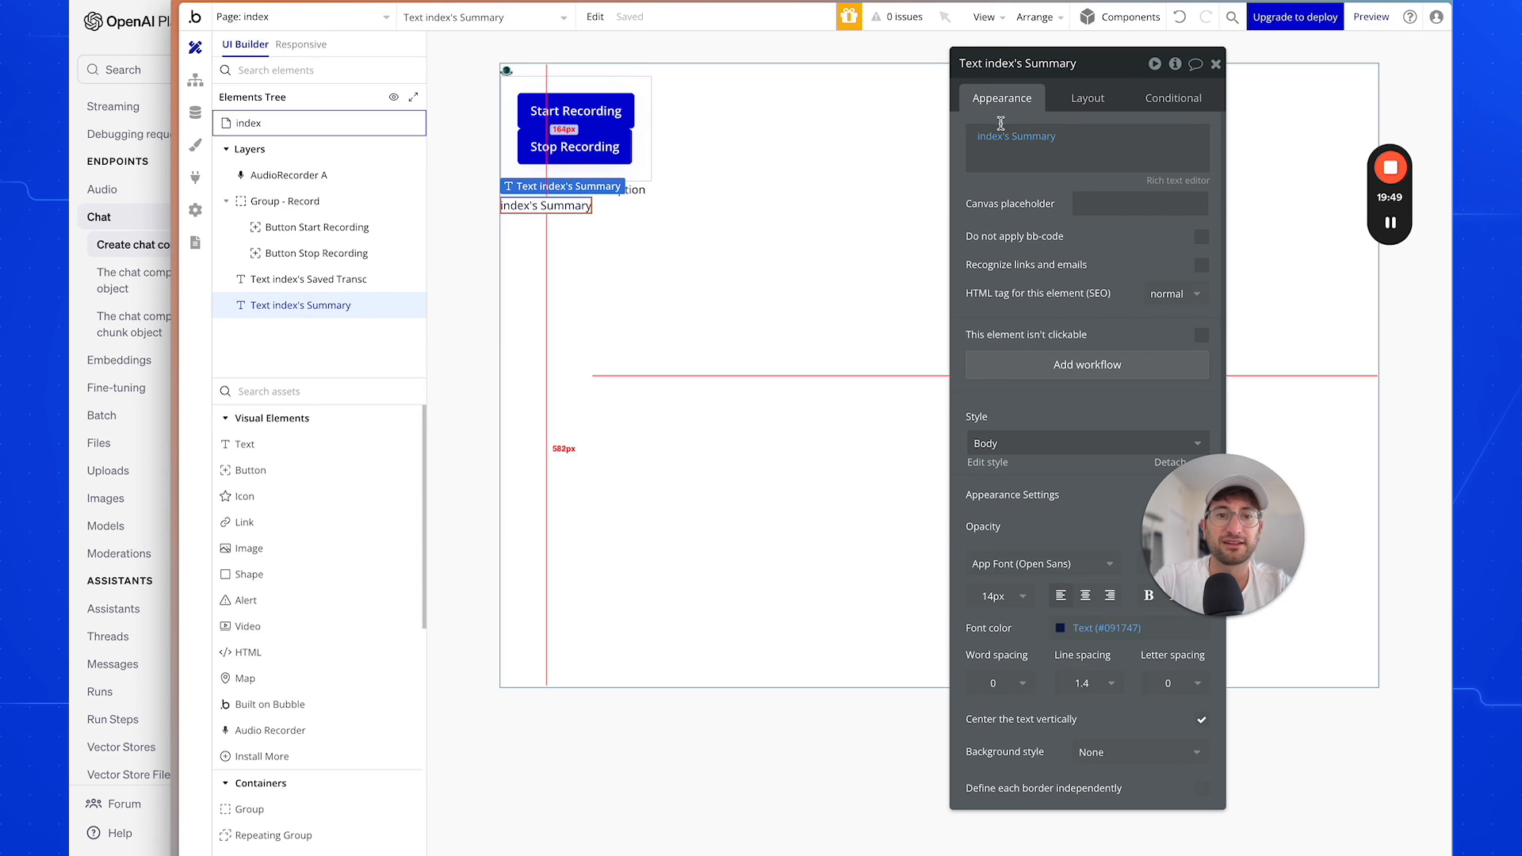
pyautogui.click(1070, 97)
pyautogui.click(992, 534)
pyautogui.write('50')
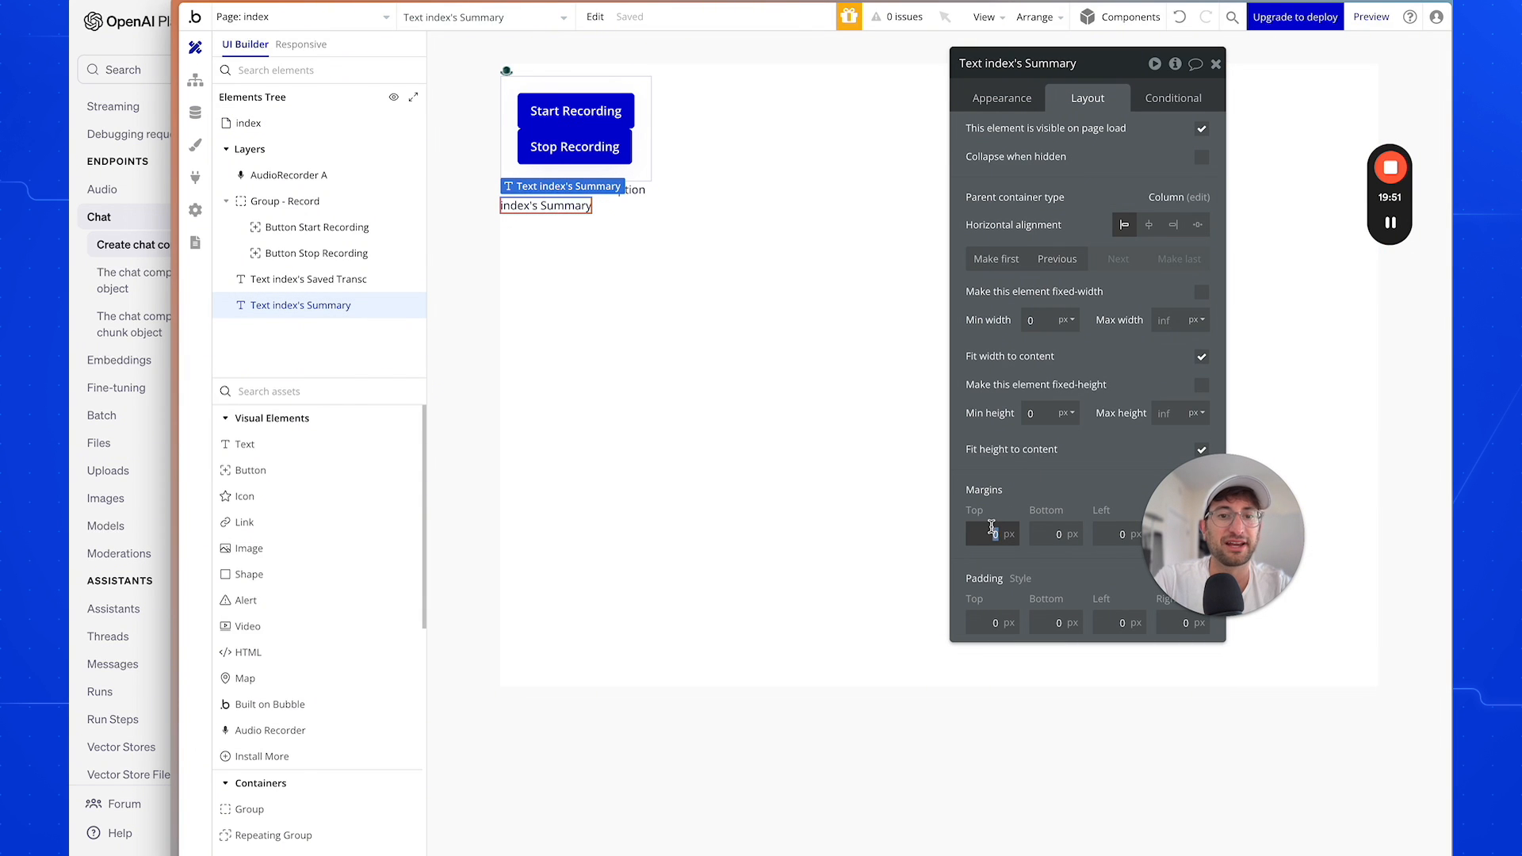
pyautogui.press('Return')
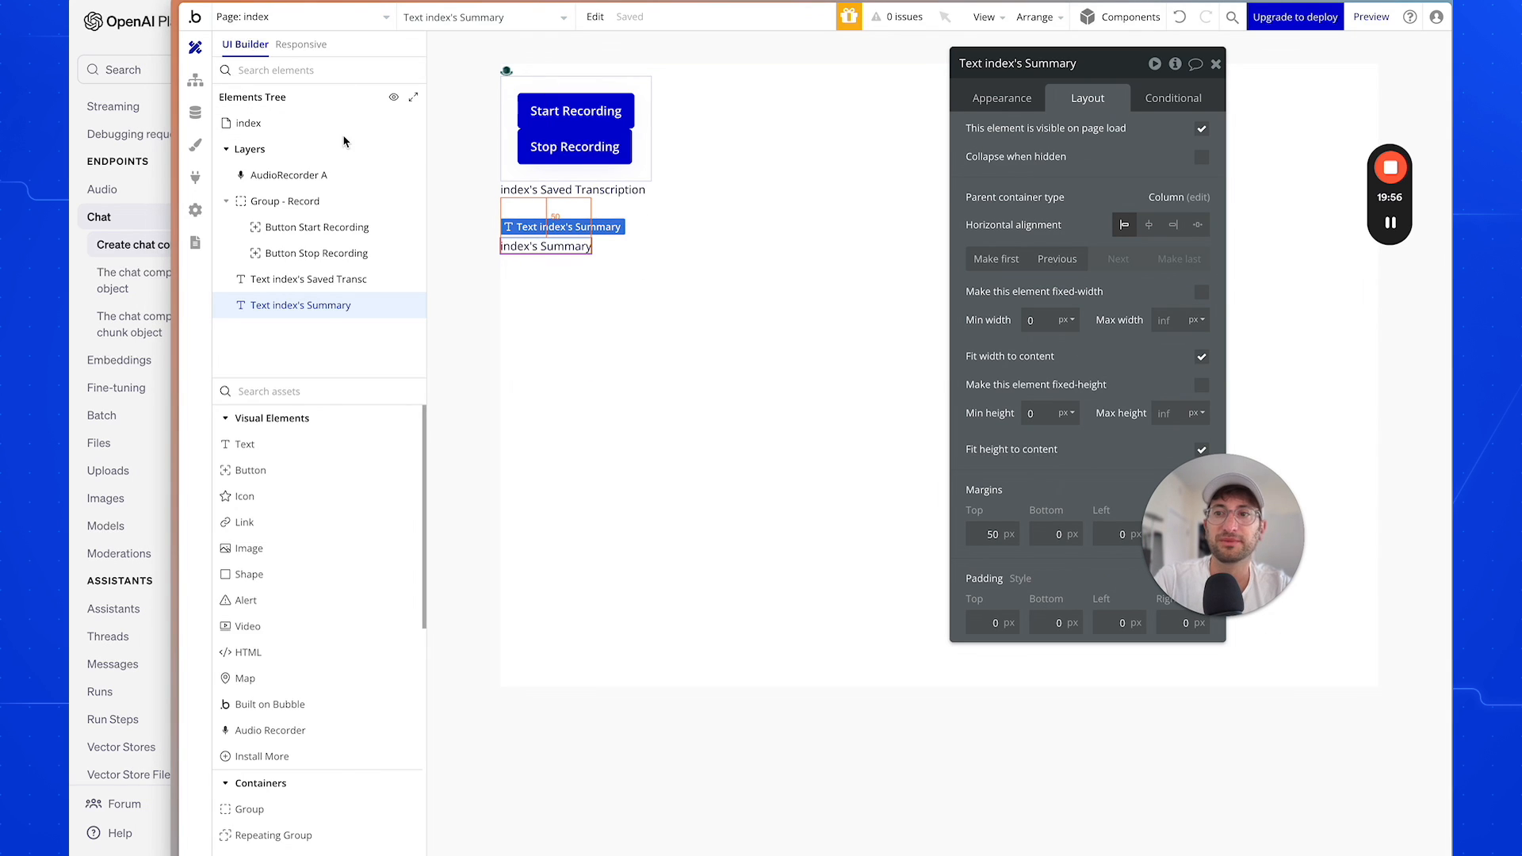
# Return to the workflow and add a Set state action after OpenAI - Summary in the conditional event.
pyautogui.click(299, 23)
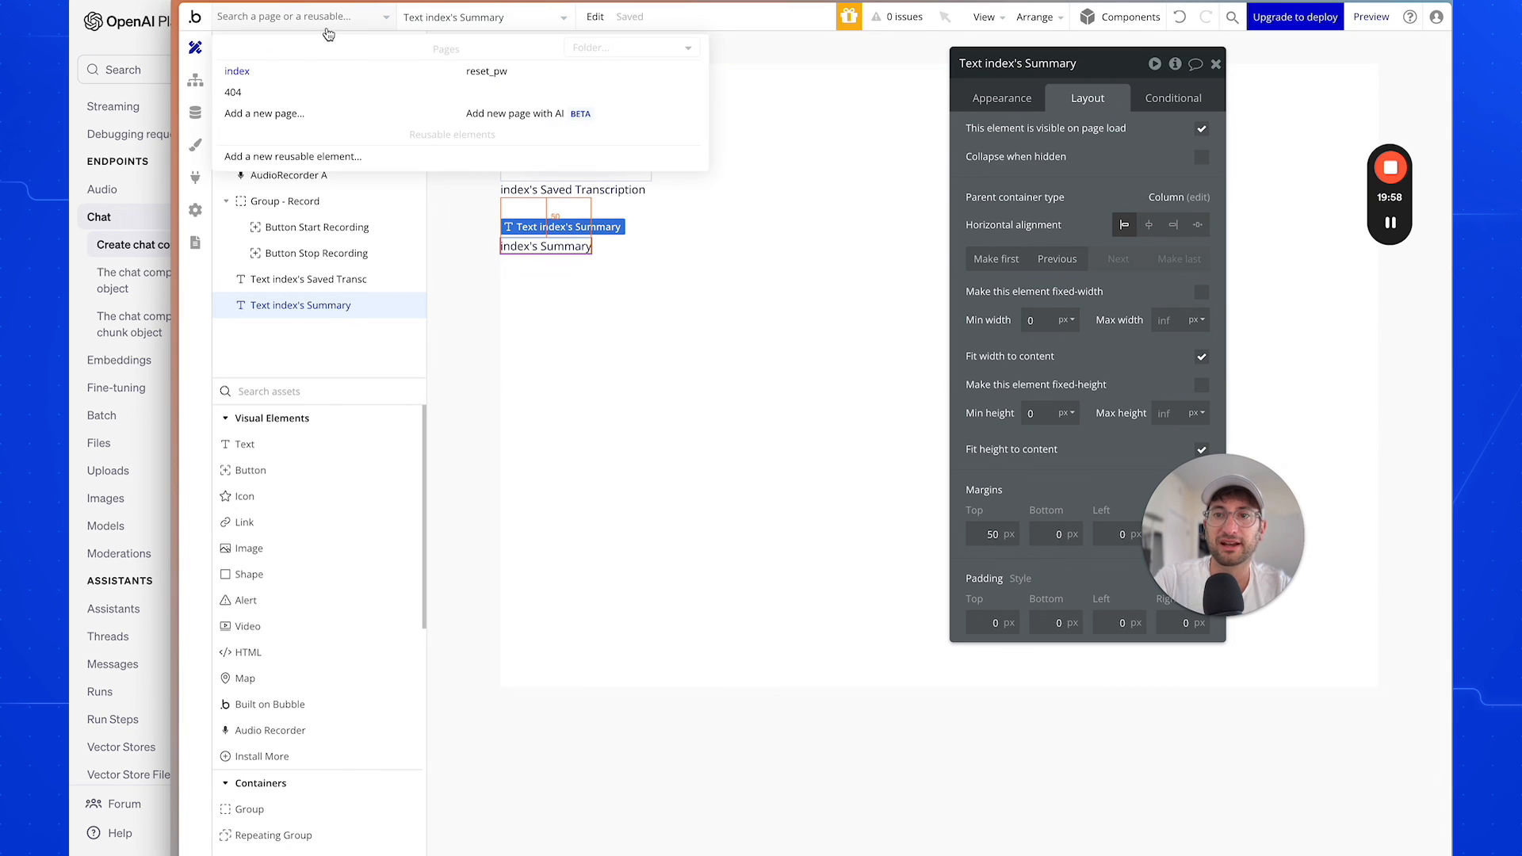
pyautogui.click(193, 81)
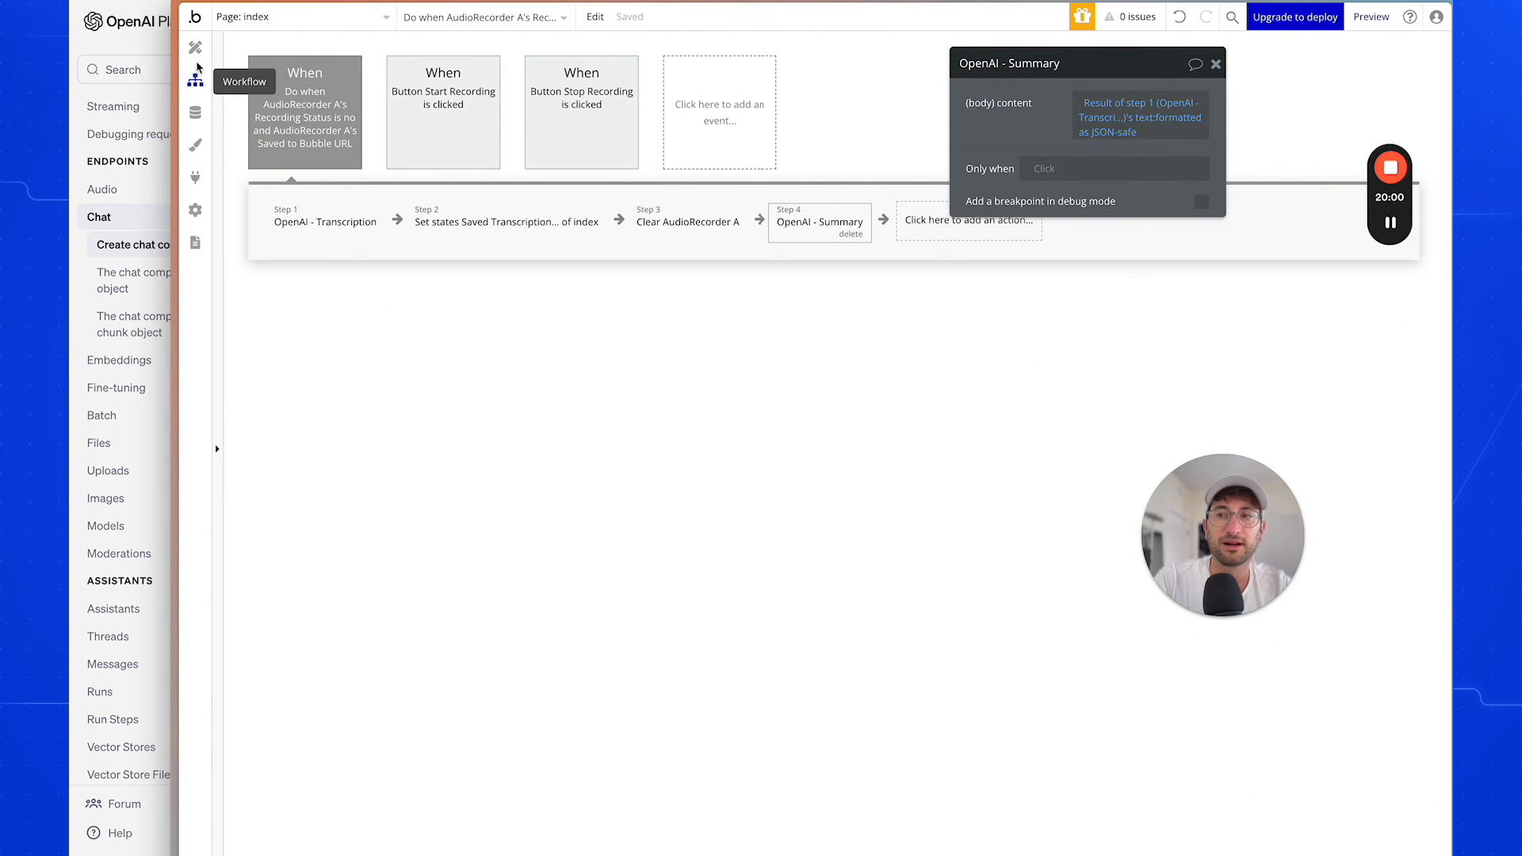
pyautogui.click(195, 47)
pyautogui.click(195, 80)
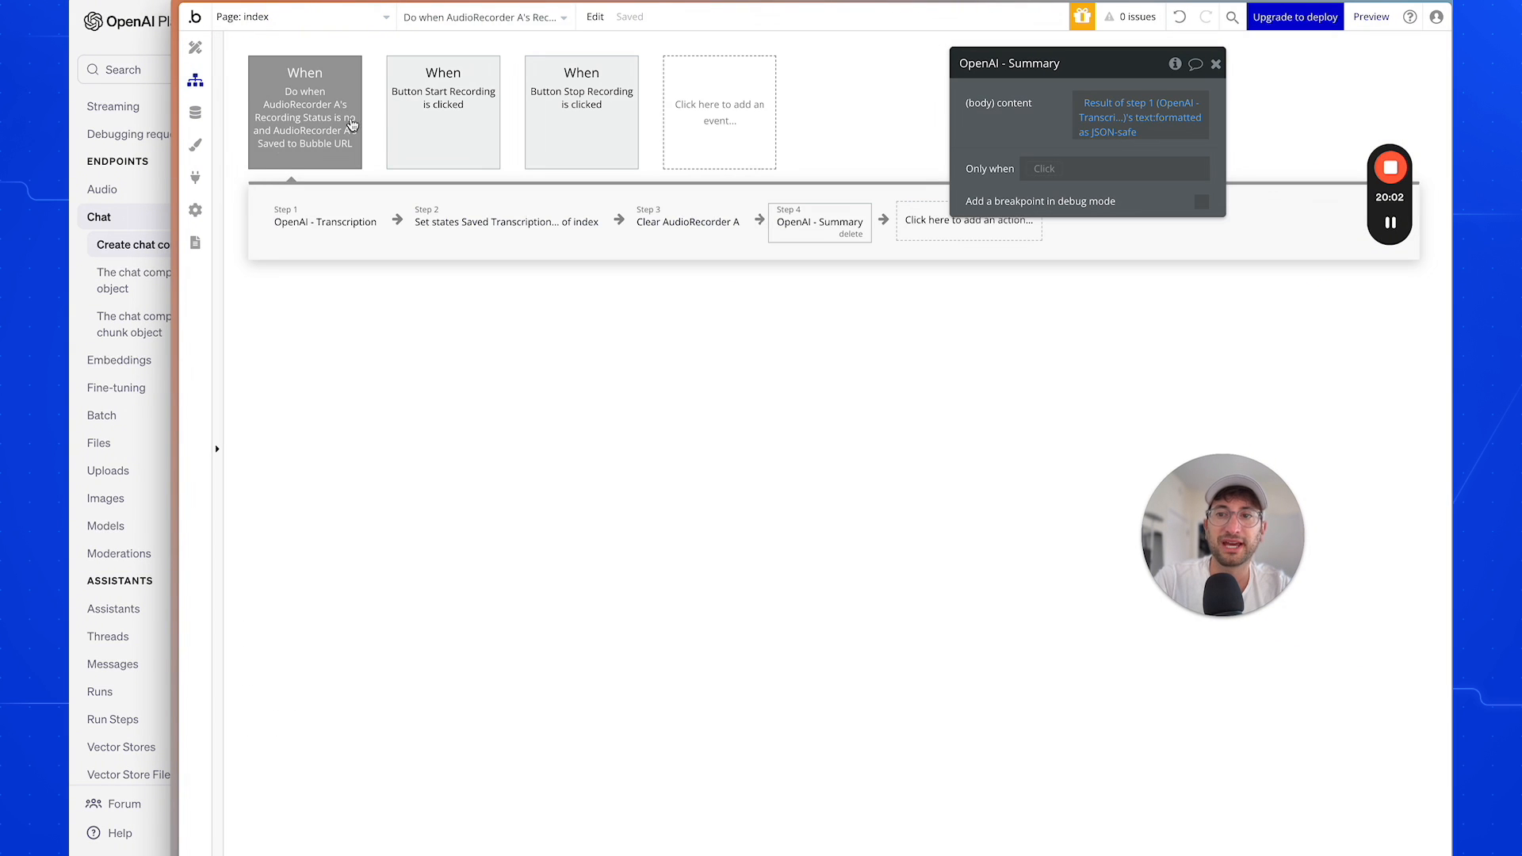
pyautogui.click(861, 238)
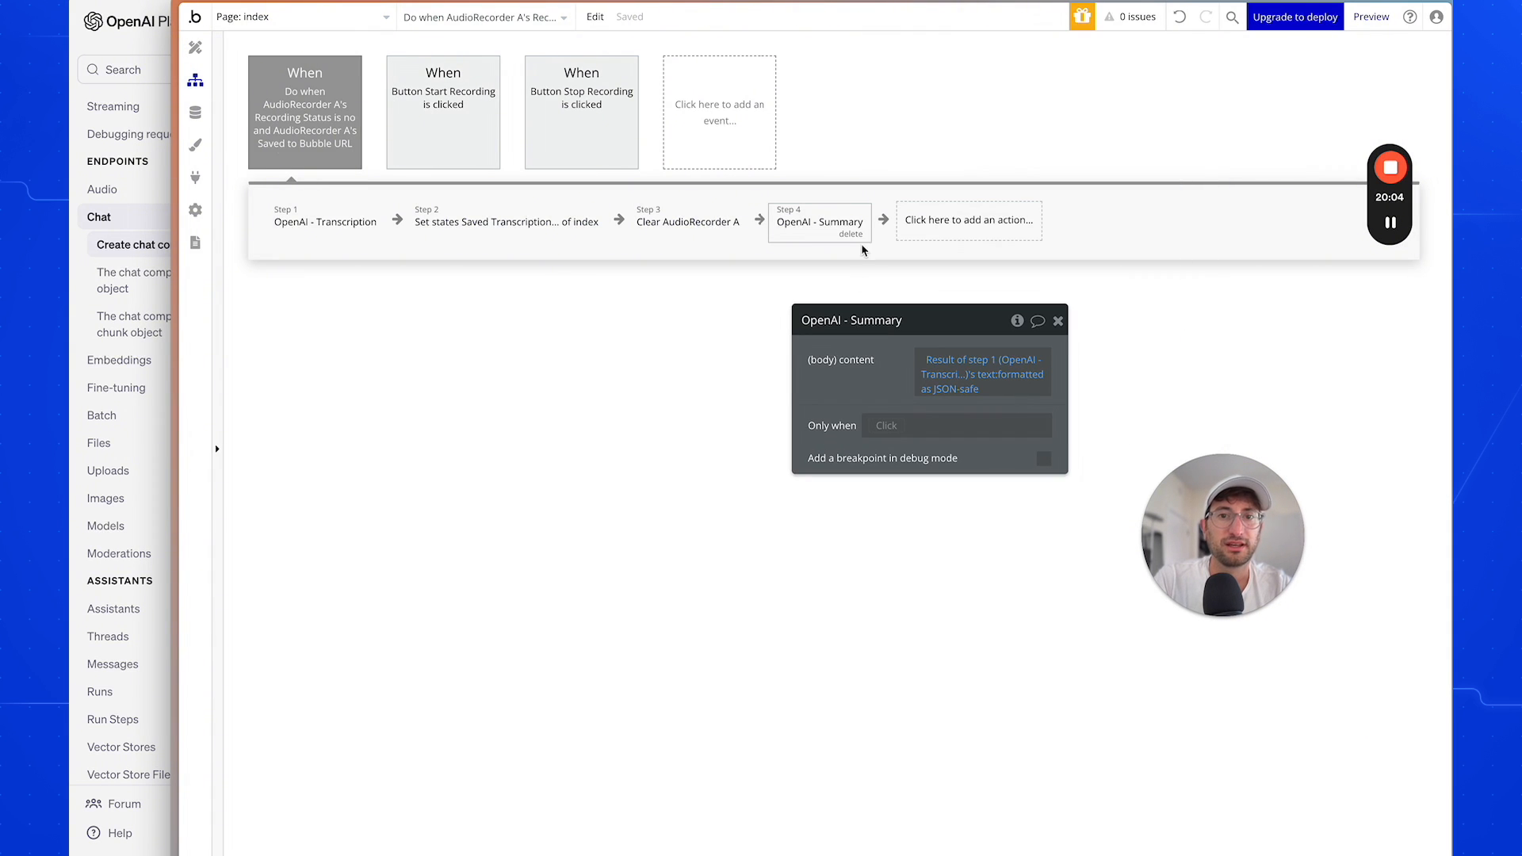
pyautogui.click(954, 222)
pyautogui.write('set sta')
pyautogui.click(971, 286)
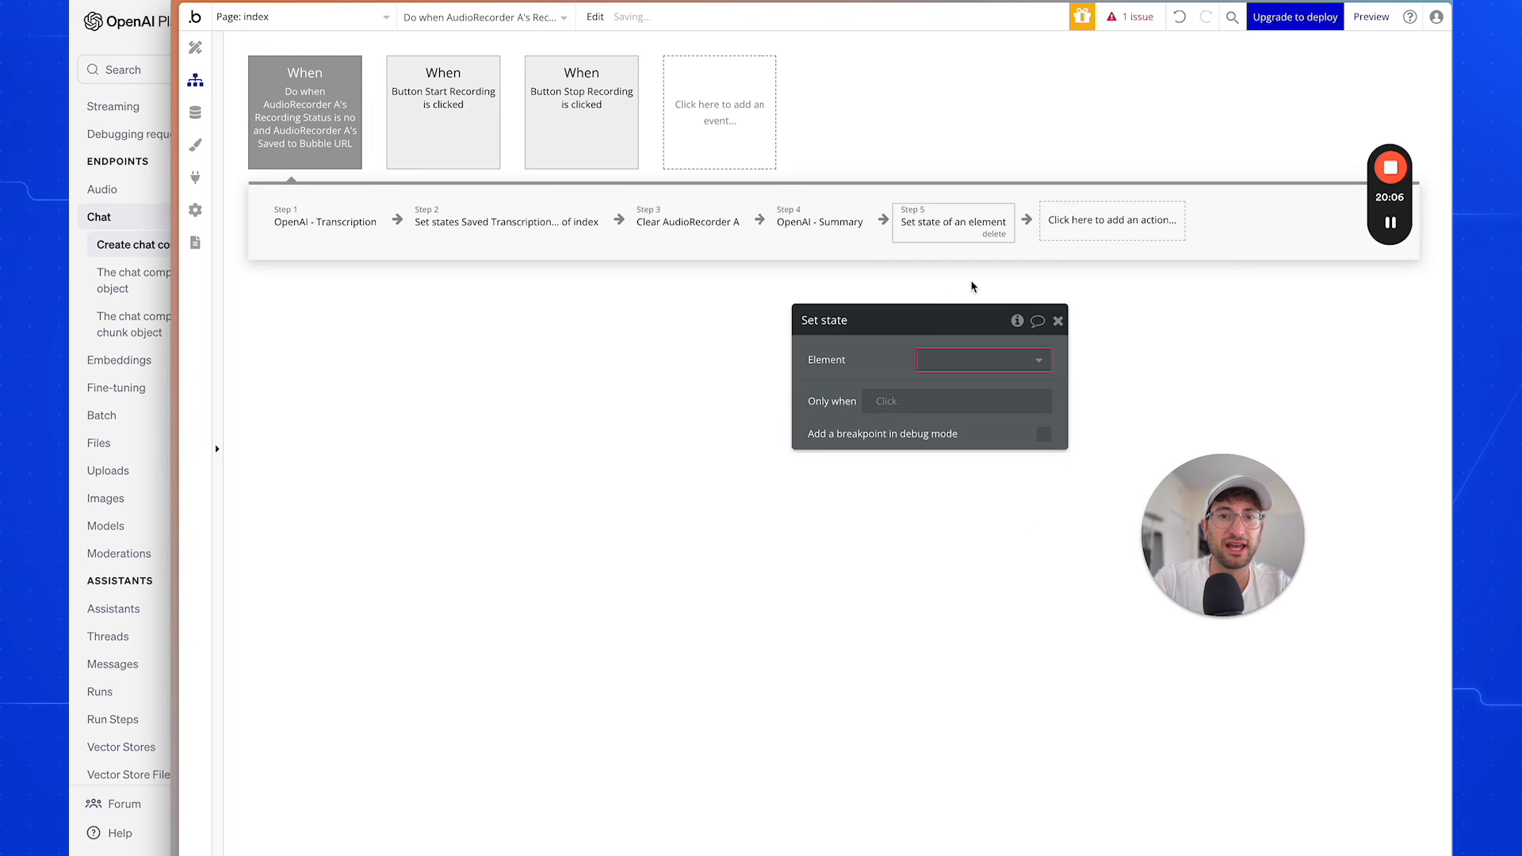
# Target the new Set state action at the index element's Summary custom state.
pyautogui.click(982, 359)
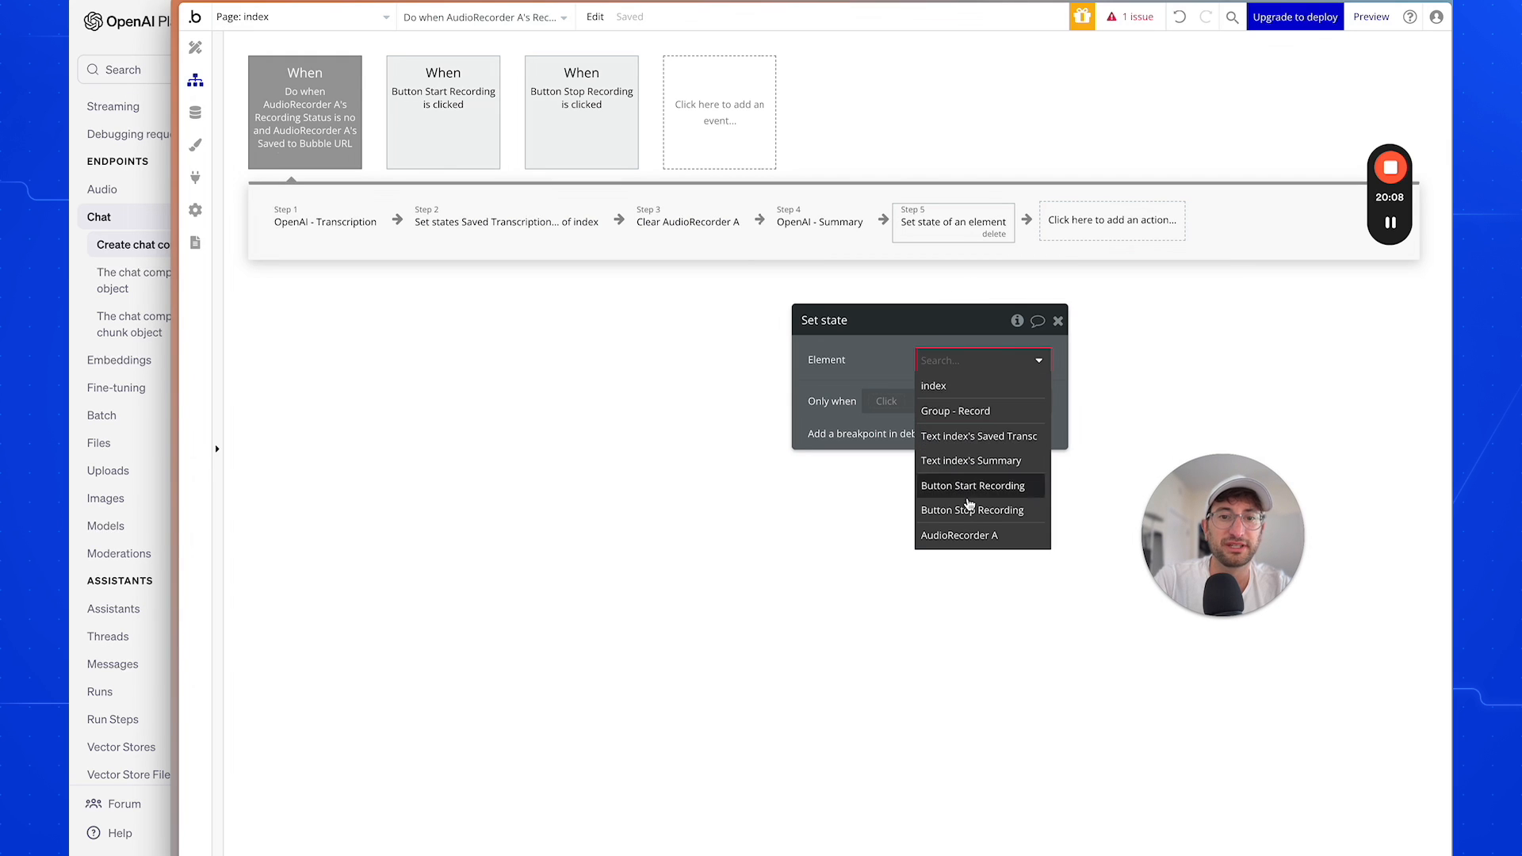
pyautogui.click(933, 385)
pyautogui.click(951, 392)
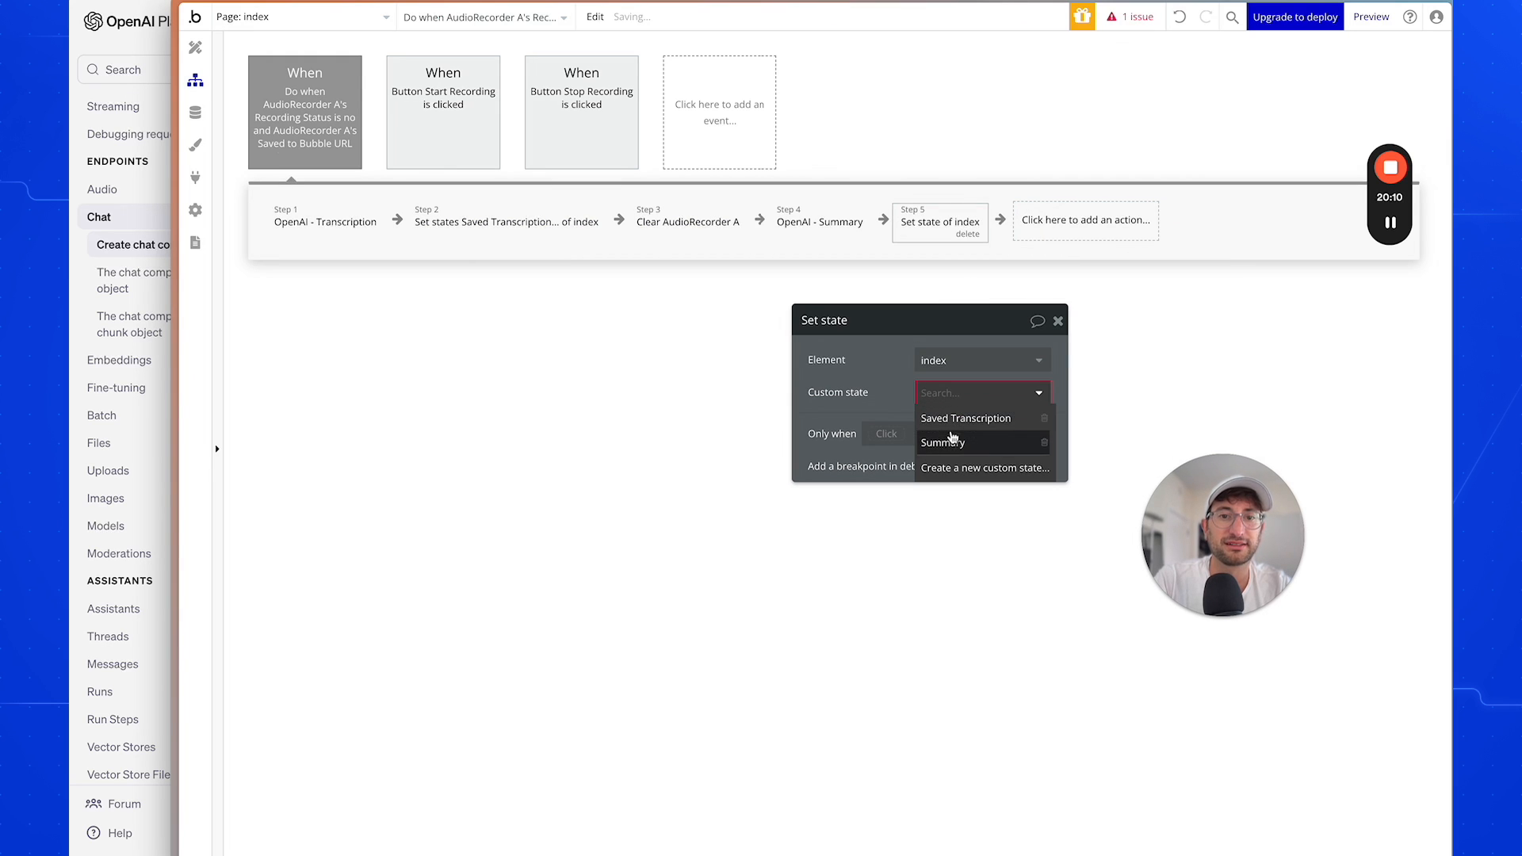
pyautogui.click(951, 440)
# Set the Summary state's value to Result of step 4 (OpenAI - Summary)'s choices:first item's message content.
pyautogui.click(923, 425)
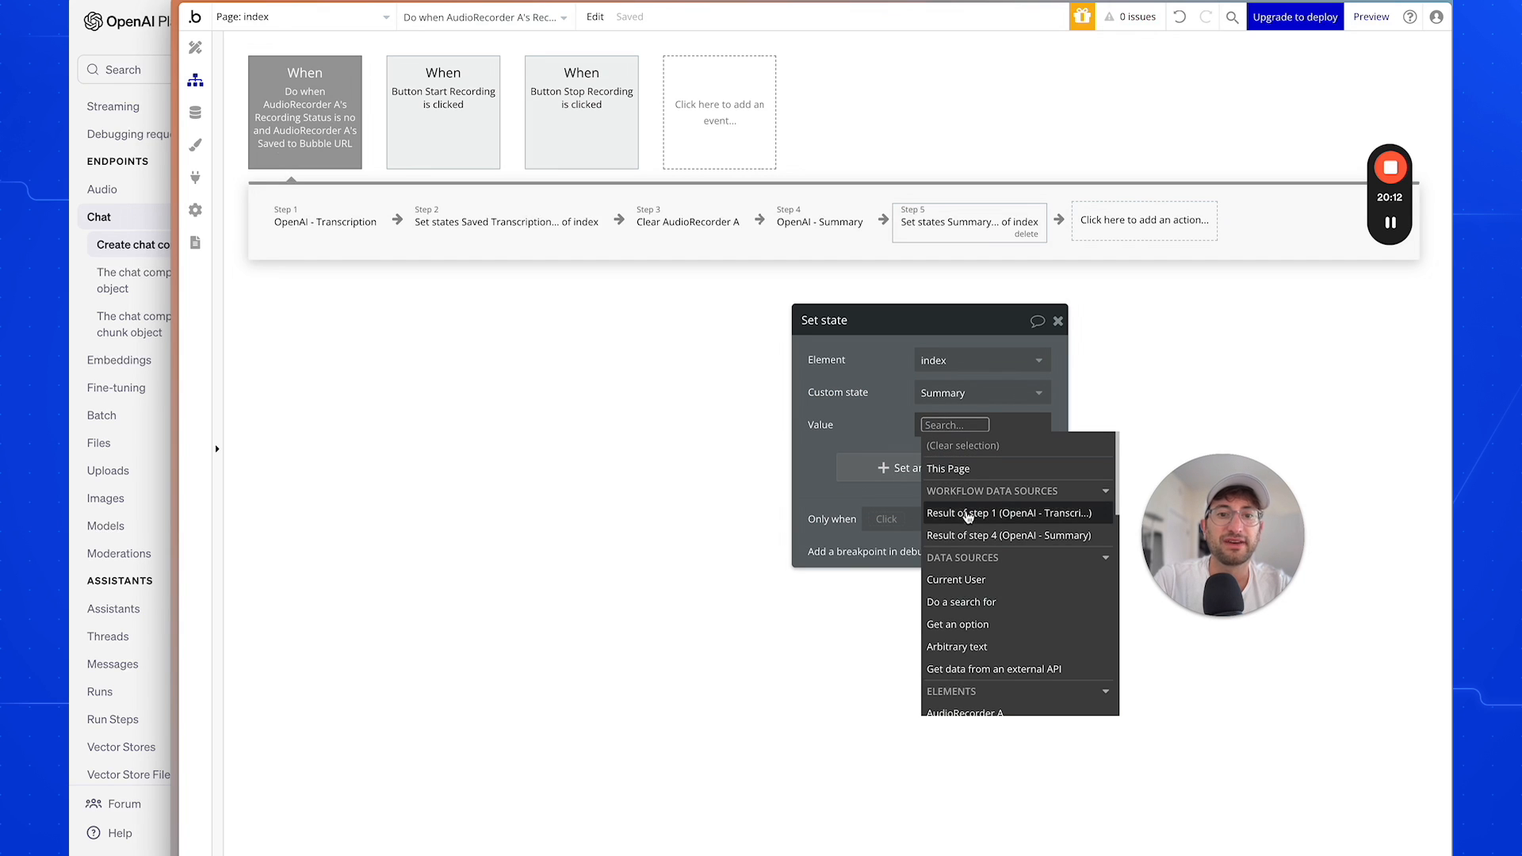
pyautogui.click(970, 535)
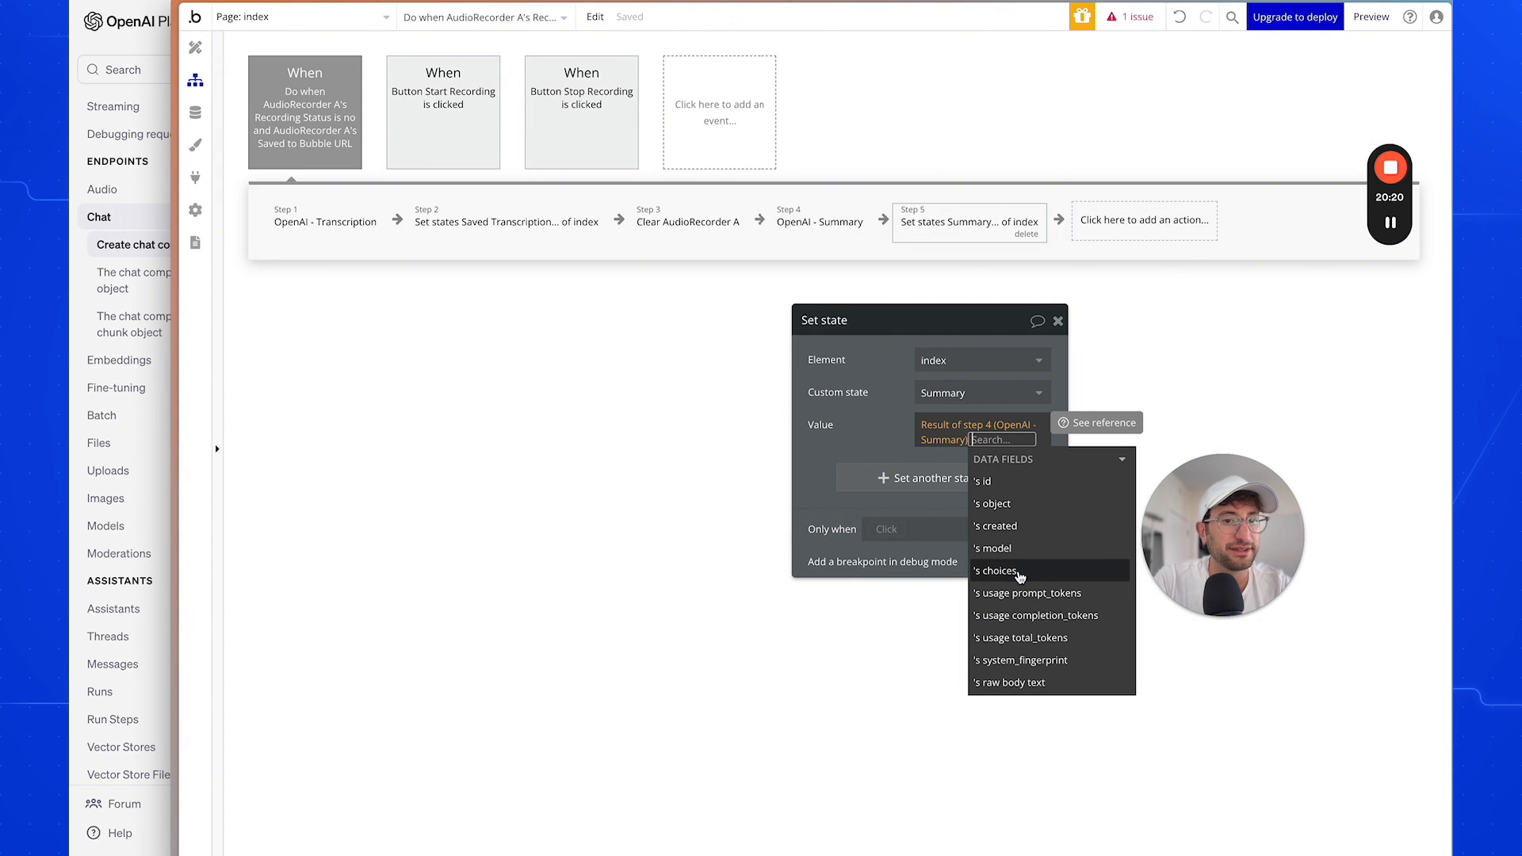
pyautogui.click(1020, 571)
pyautogui.click(983, 540)
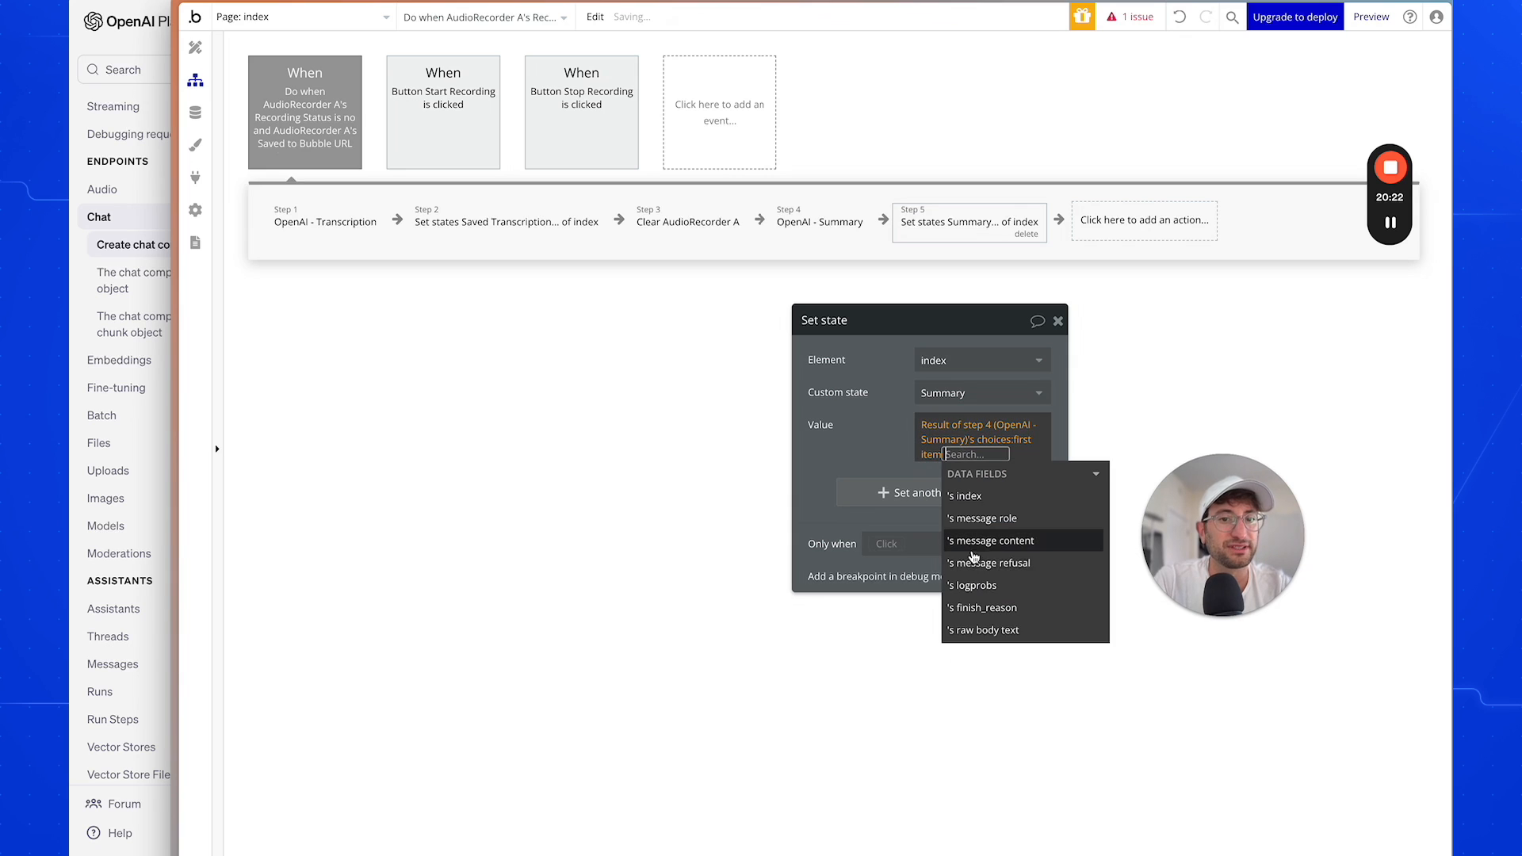
pyautogui.click(979, 541)
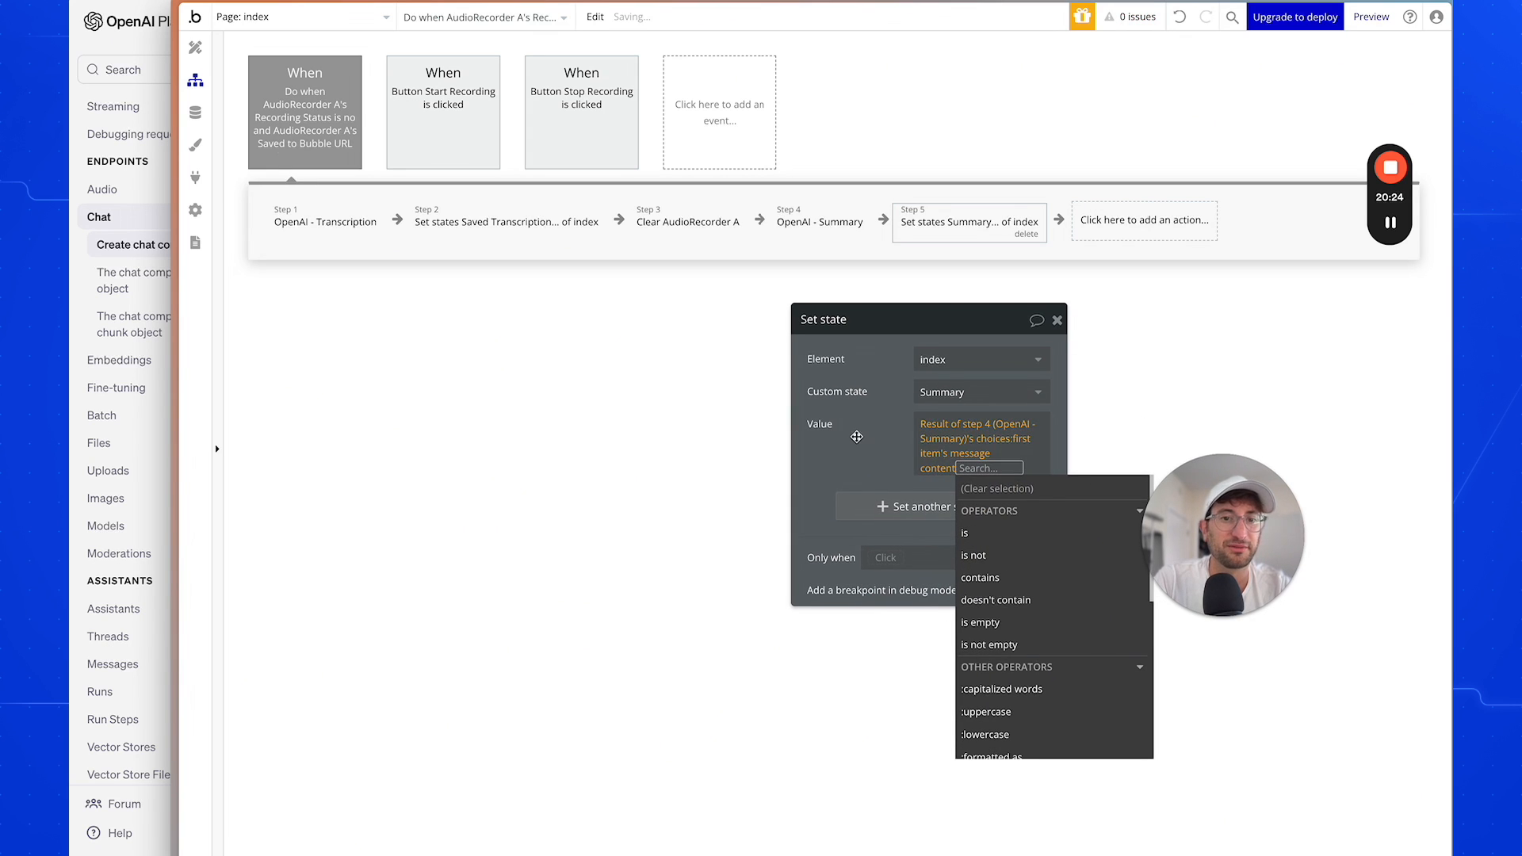
pyautogui.click(873, 414)
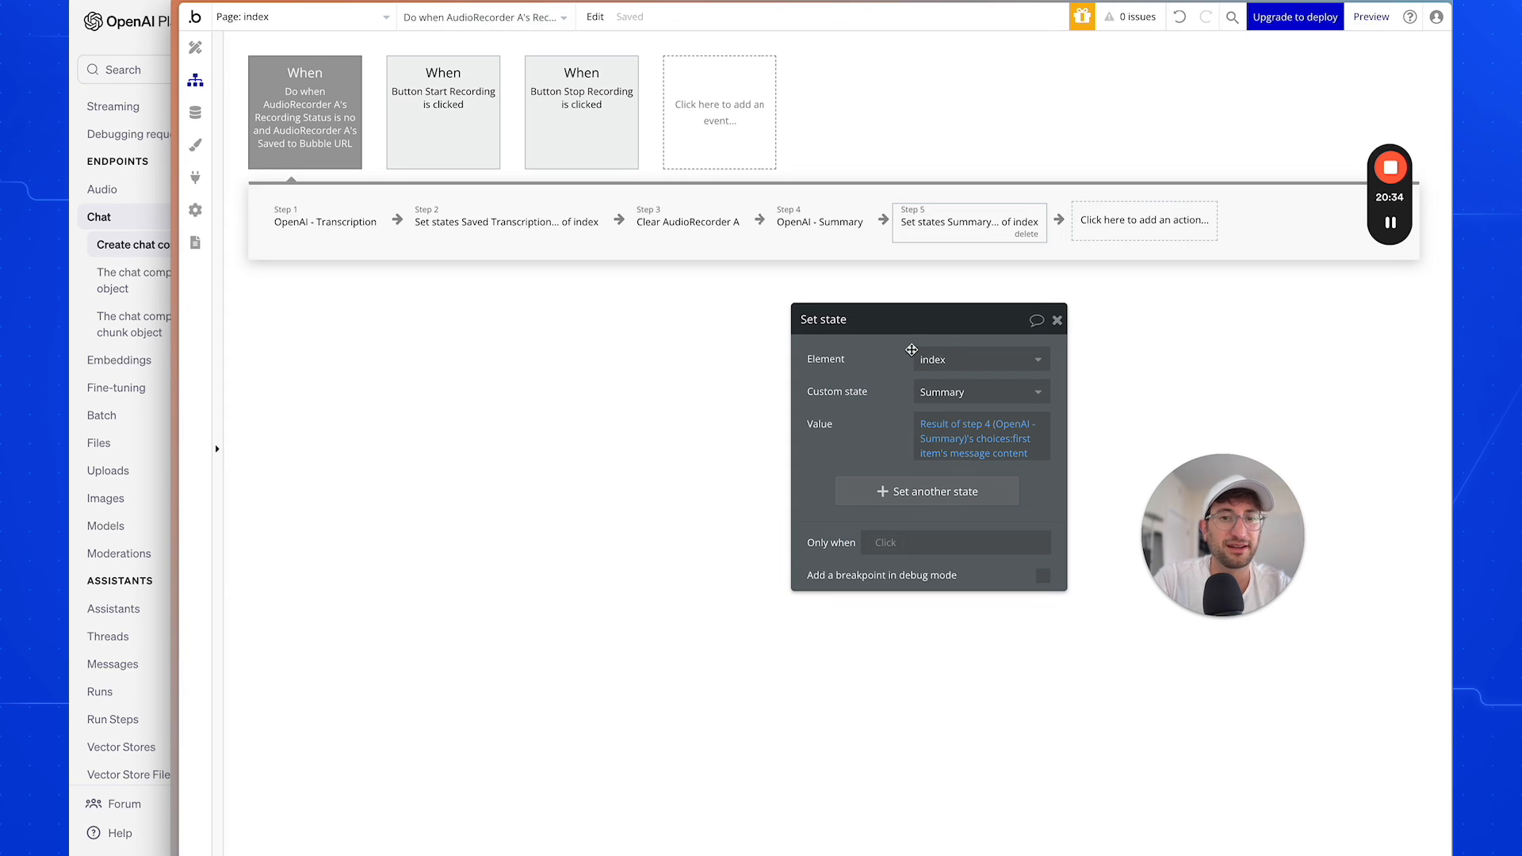
pyautogui.moveTo(892, 336); pyautogui.dragTo(947, 325)
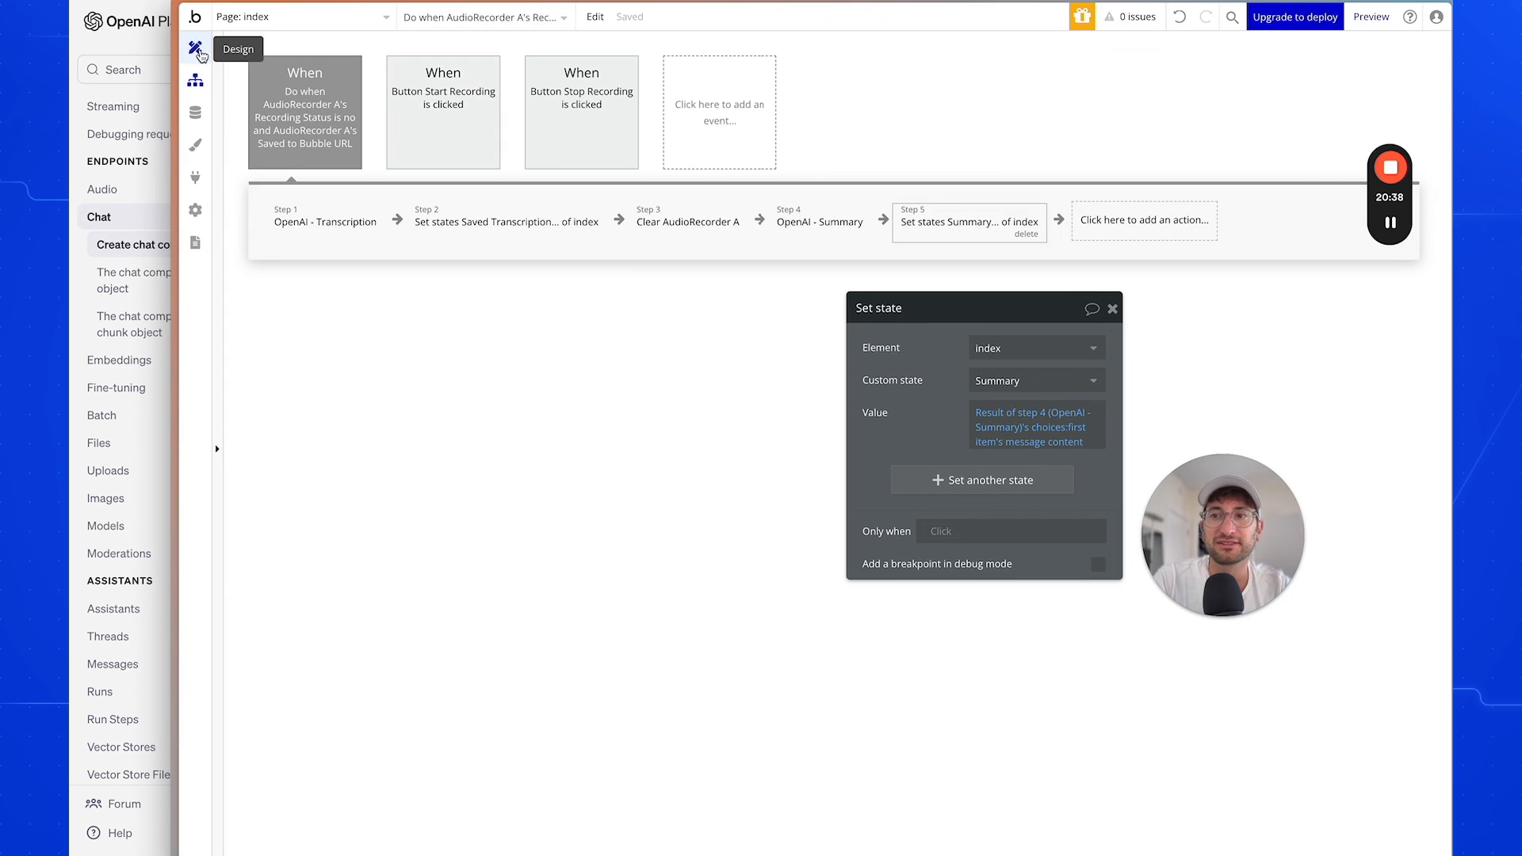
# Preview the index page, make a short test recording and stop it for transcription and summarizing.
pyautogui.click(195, 47)
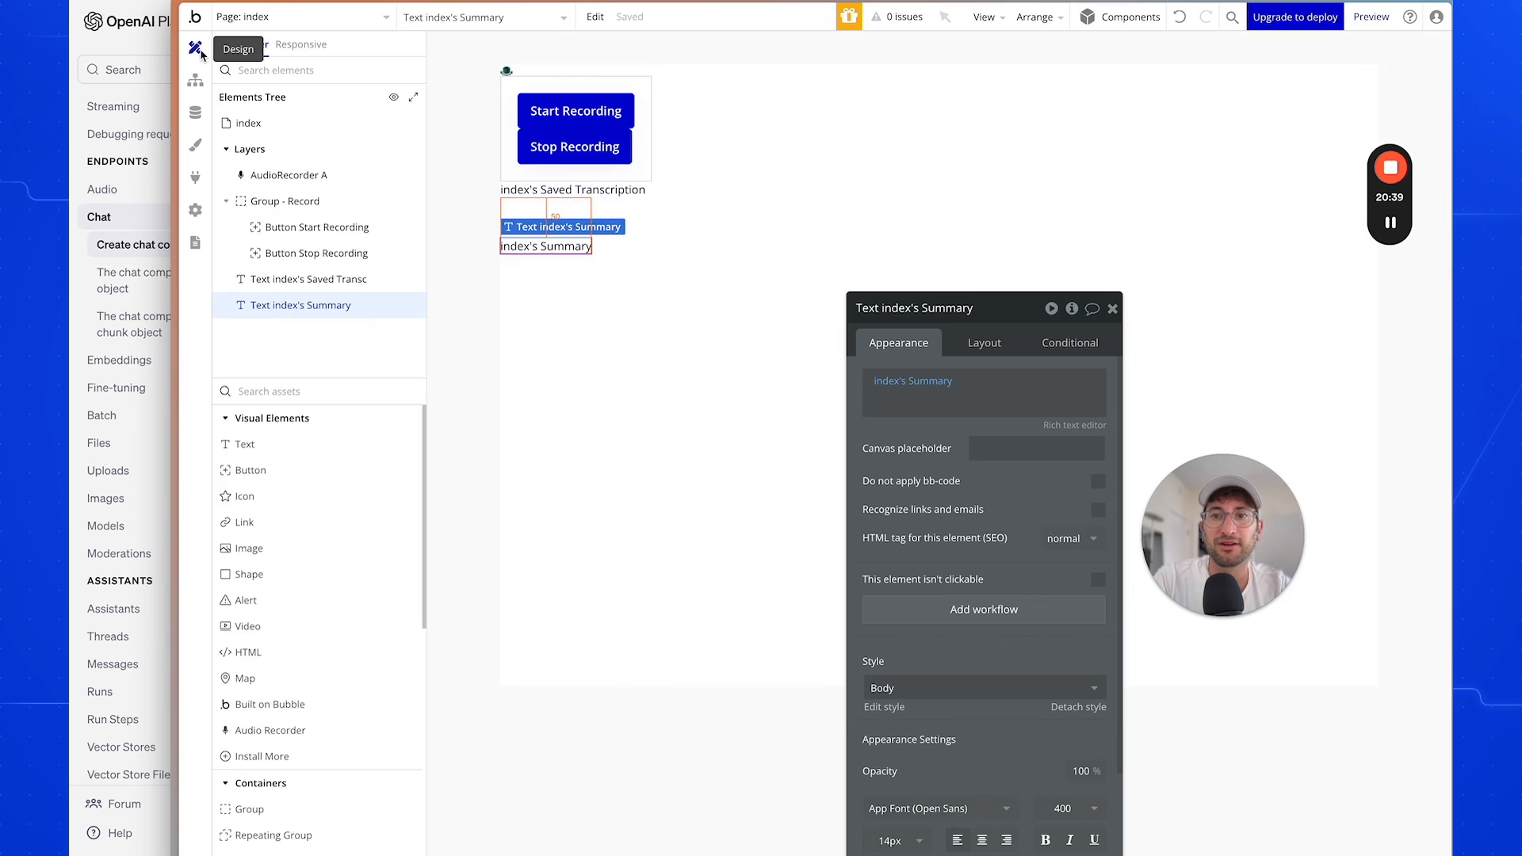
pyautogui.click(1360, 19)
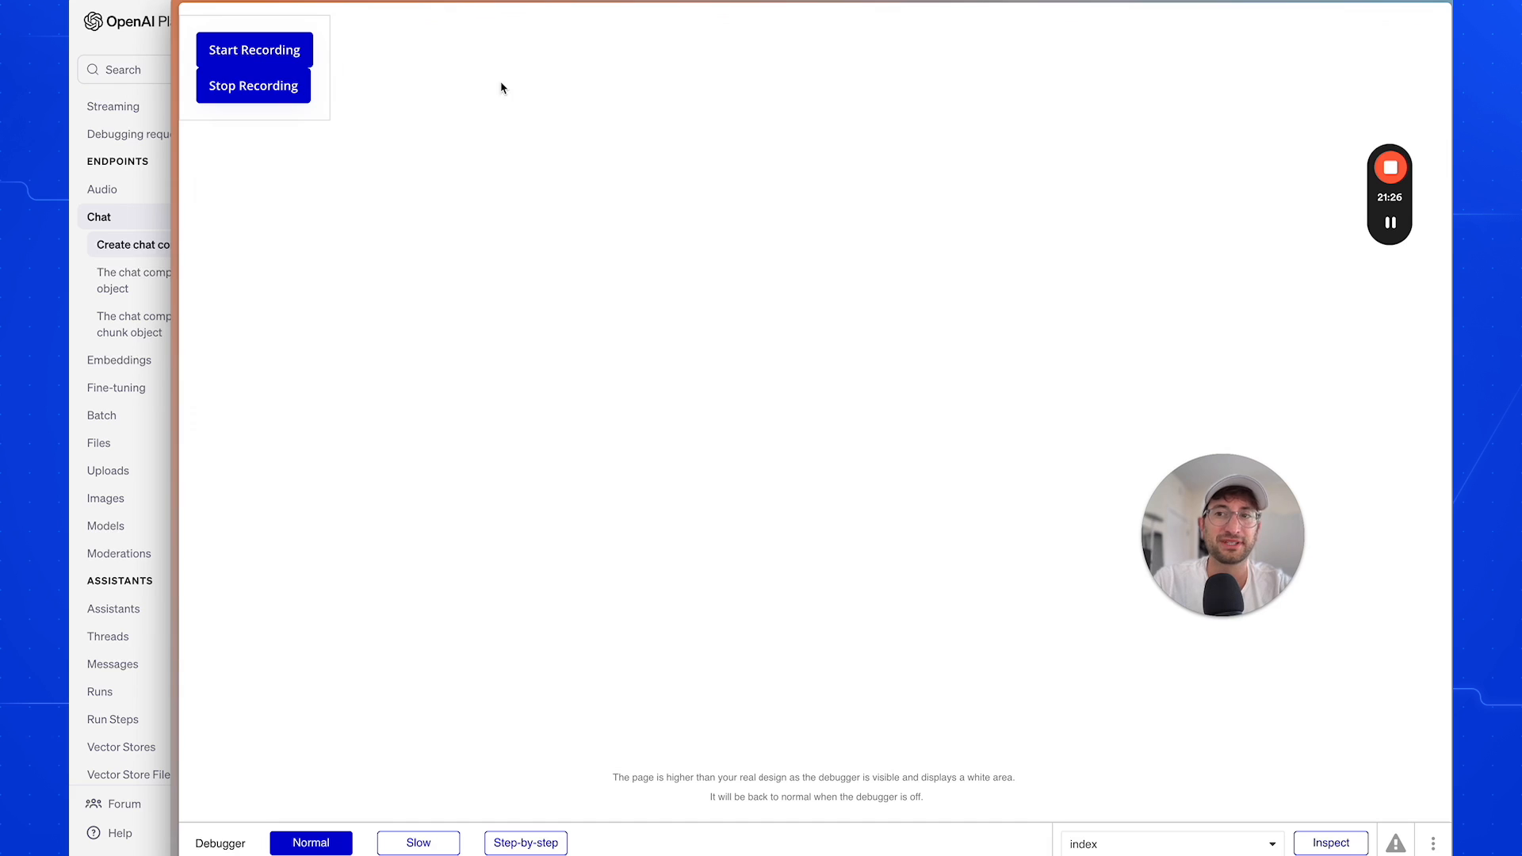
pyautogui.click(285, 101)
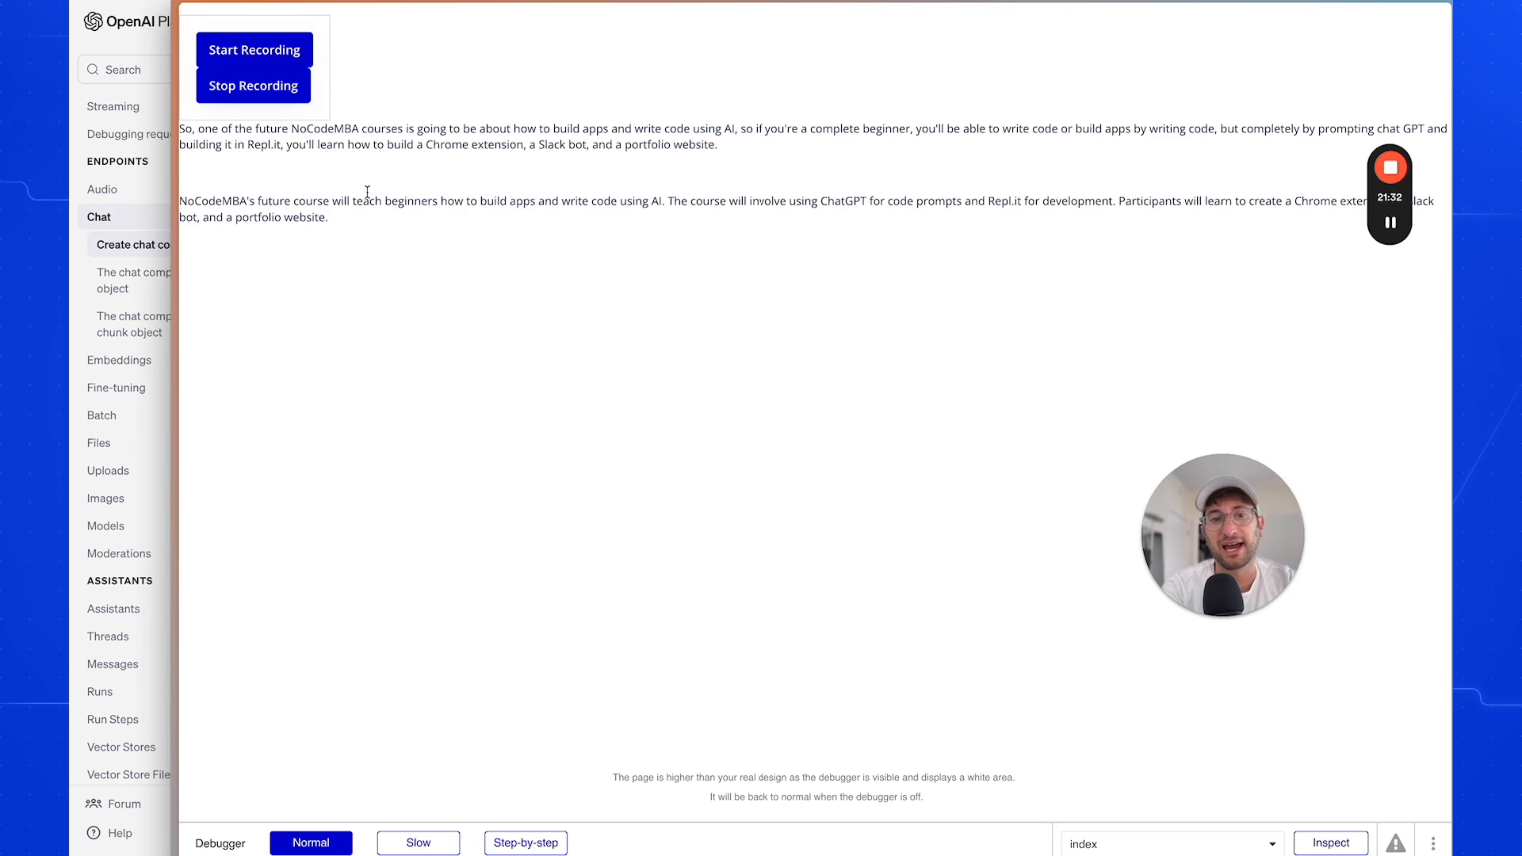
# Compare the full transcription on the preview page with the generated summary beneath it.
pyautogui.moveTo(221, 129); pyautogui.dragTo(182, 130)
pyautogui.click(323, 184)
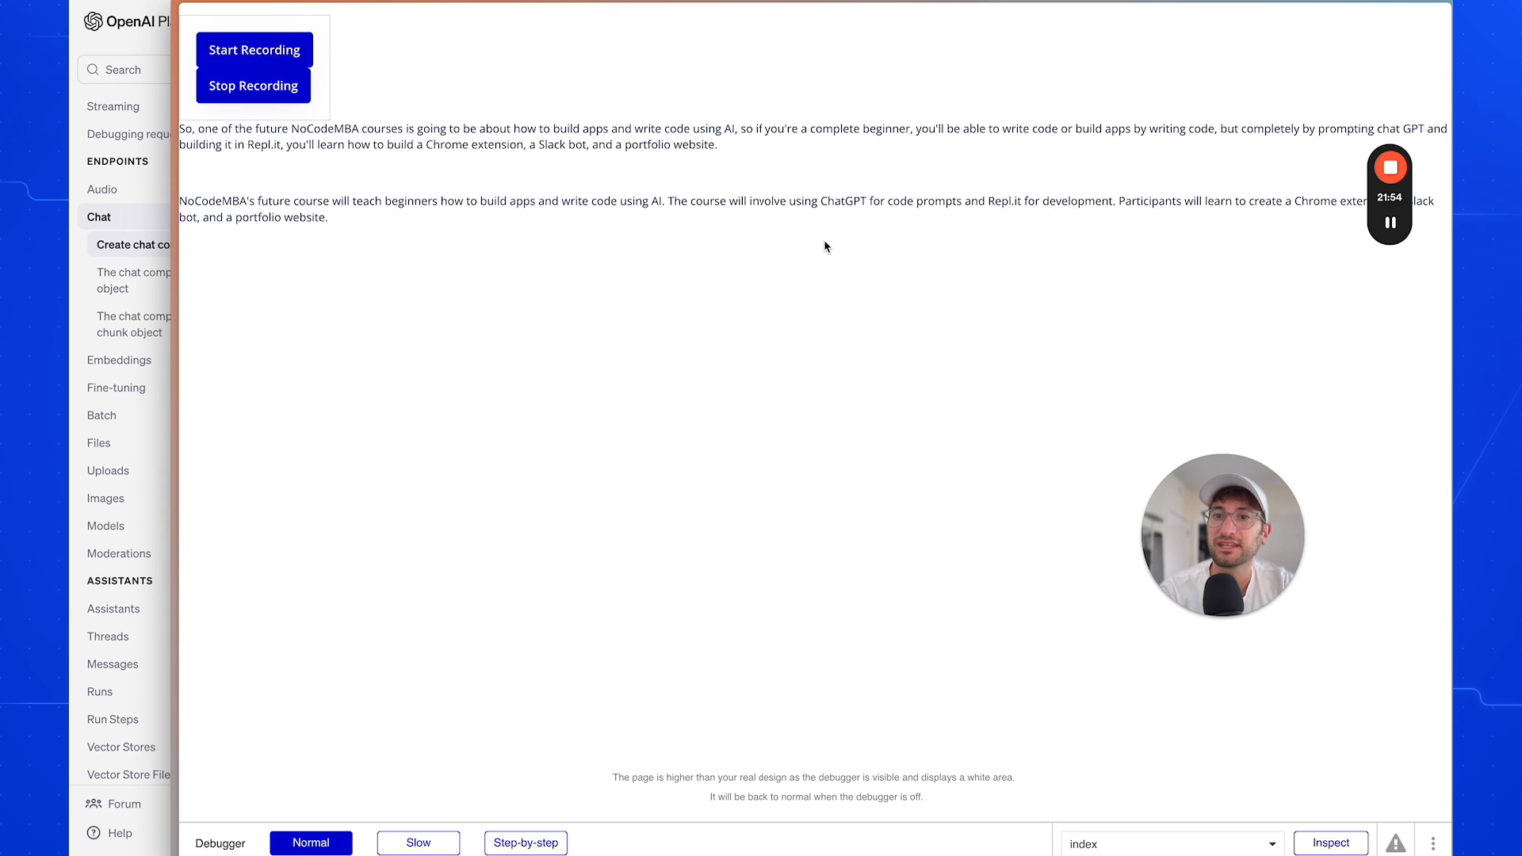
pyautogui.moveTo(1370, 197); pyautogui.dragTo(811, 369)
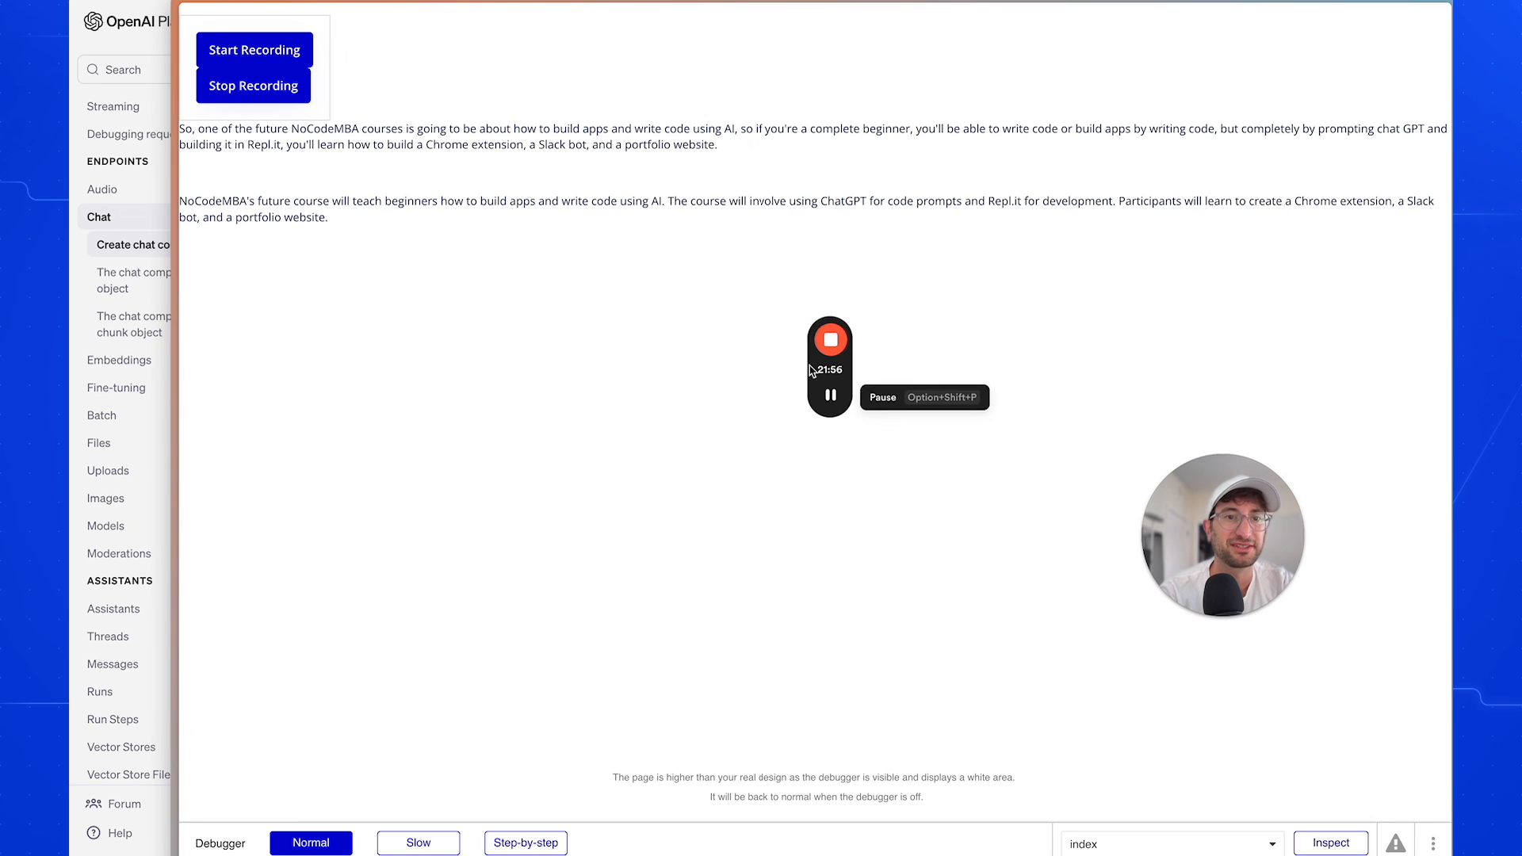
pyautogui.tripleClick(374, 141)
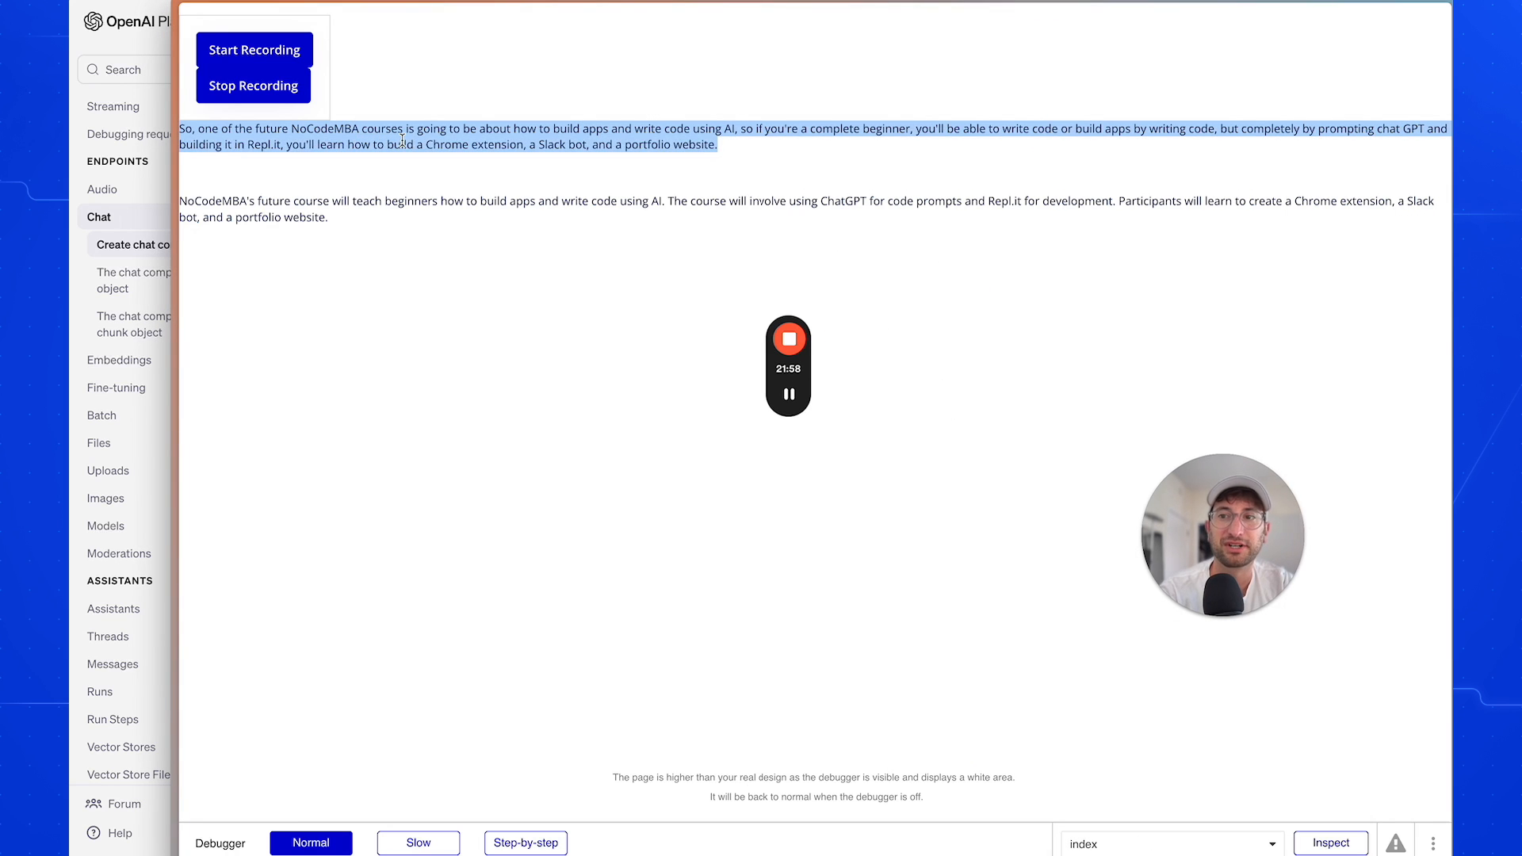
pyautogui.moveTo(314, 144); pyautogui.dragTo(753, 148)
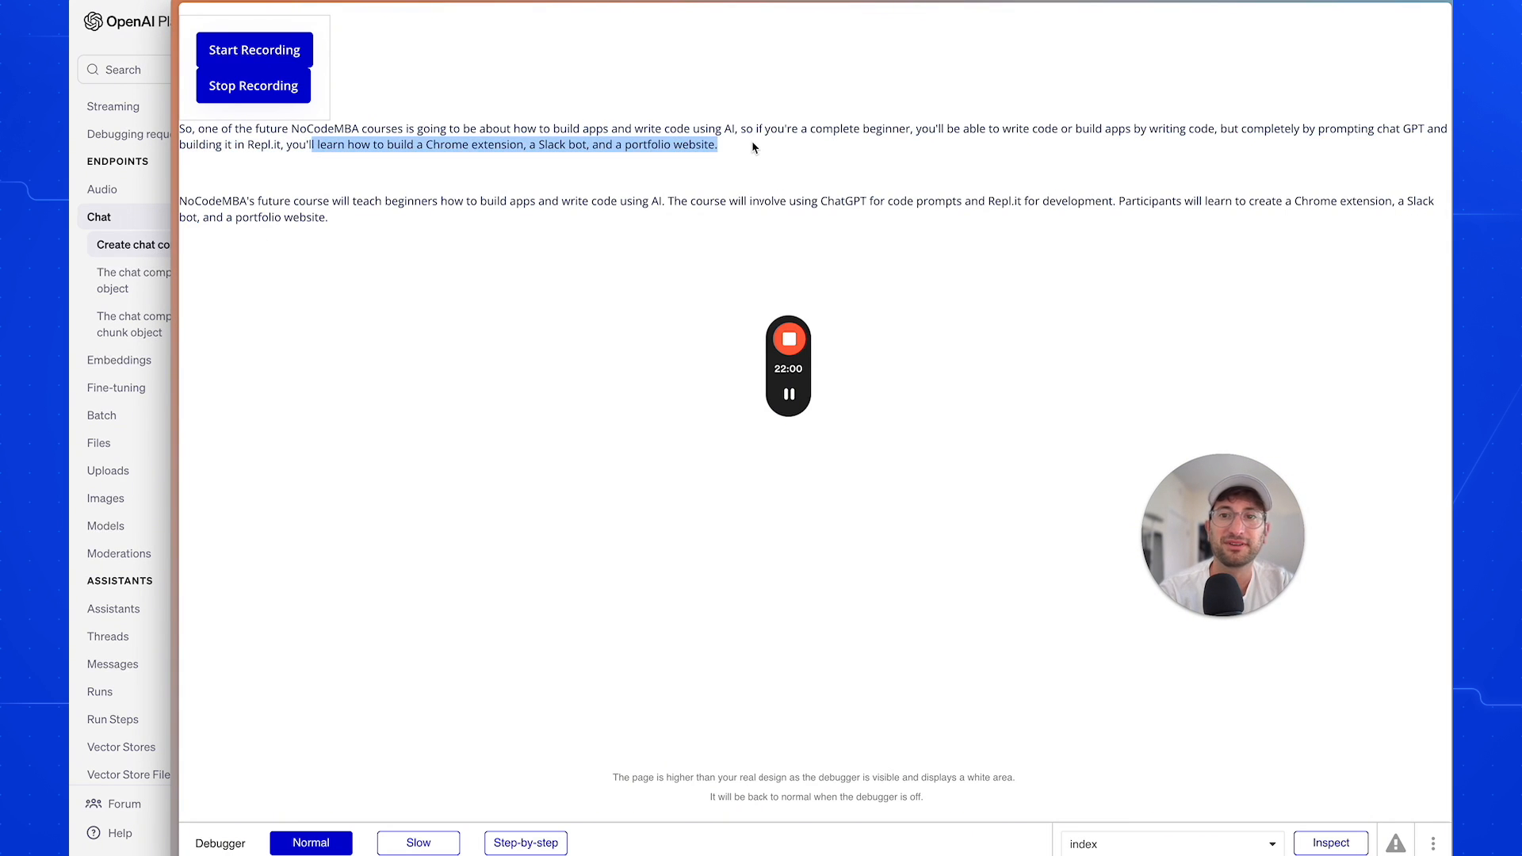
# Read through the generated summary on the preview page and check its wording against the original transcription above it.
pyautogui.click(303, 218)
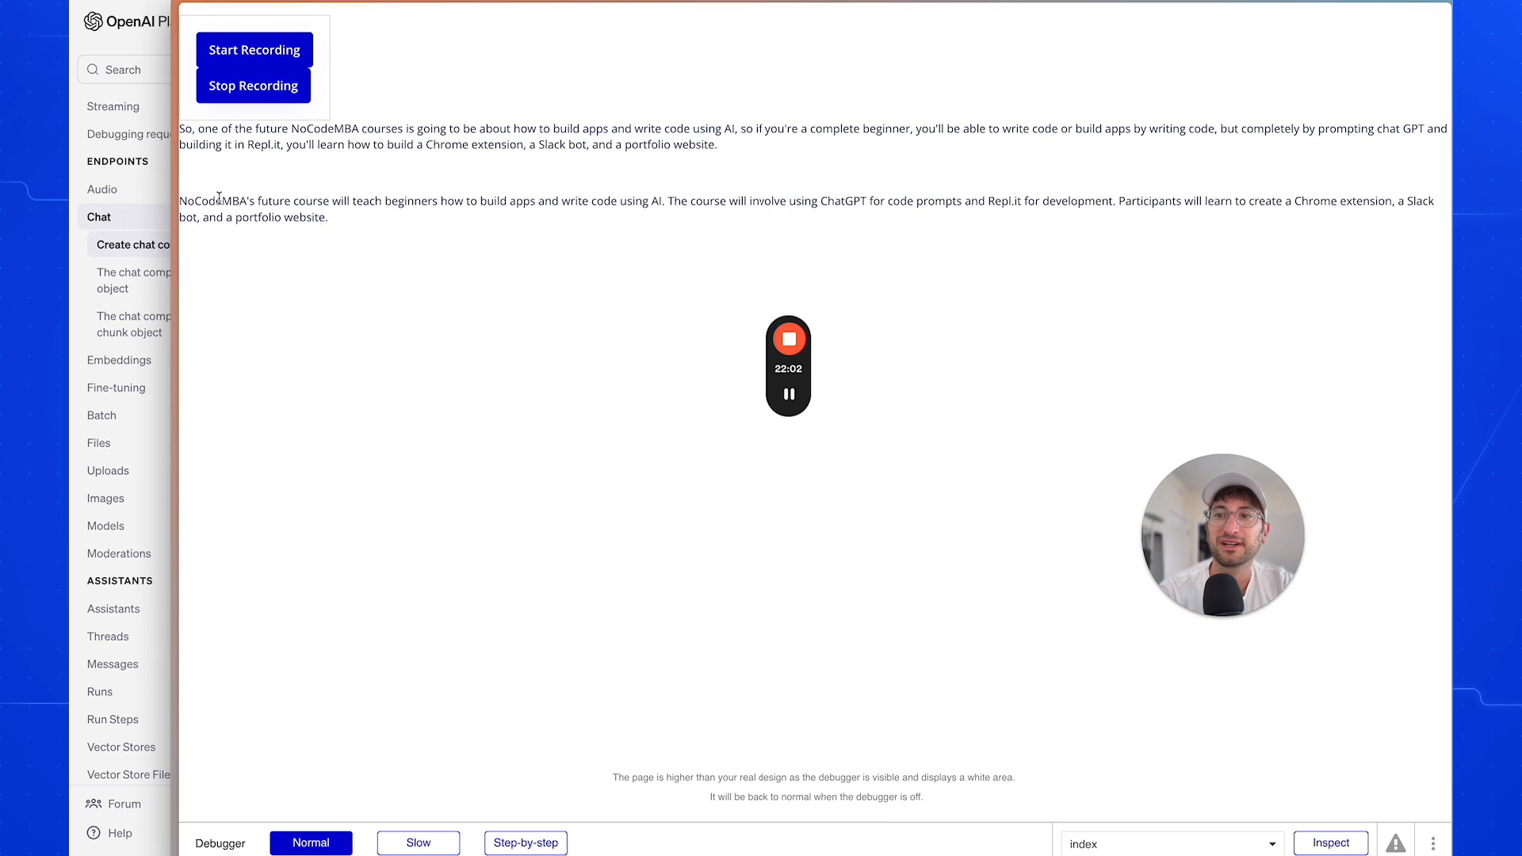
pyautogui.moveTo(201, 202); pyautogui.dragTo(367, 230)
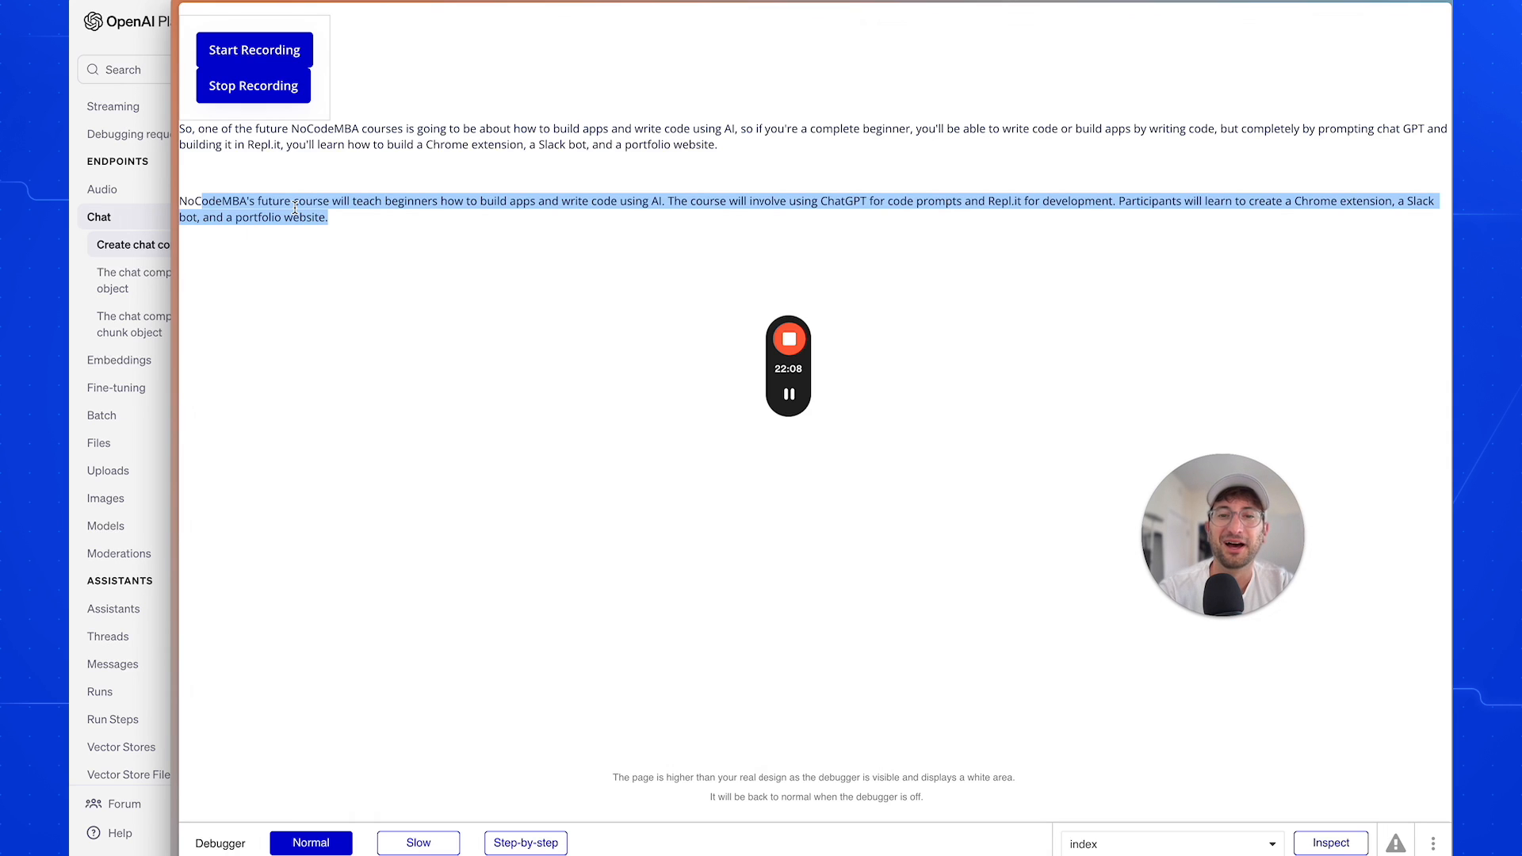
pyautogui.tripleClick(298, 147)
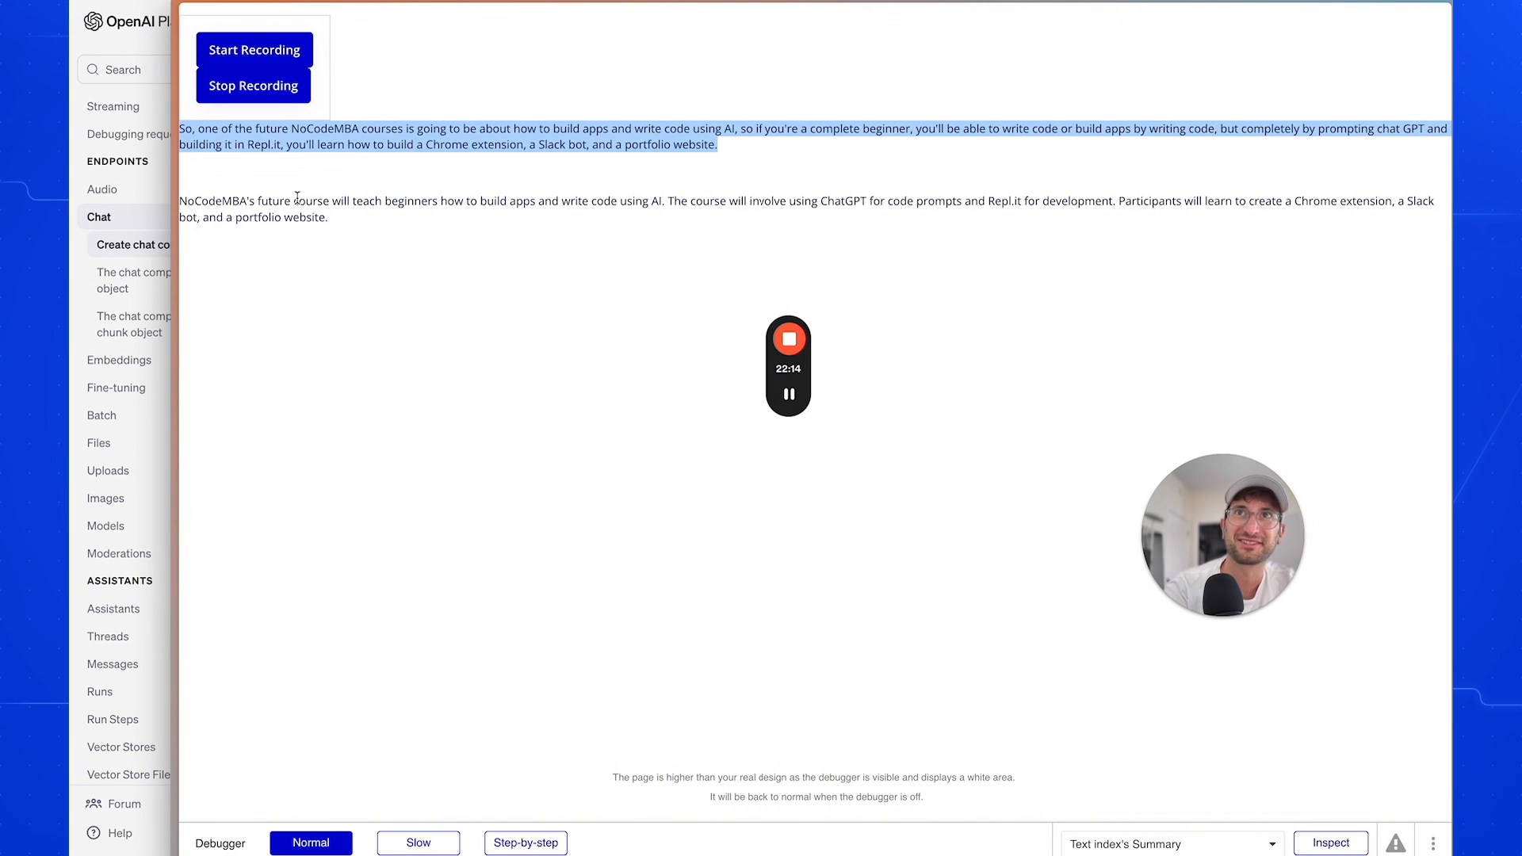
pyautogui.click(197, 203)
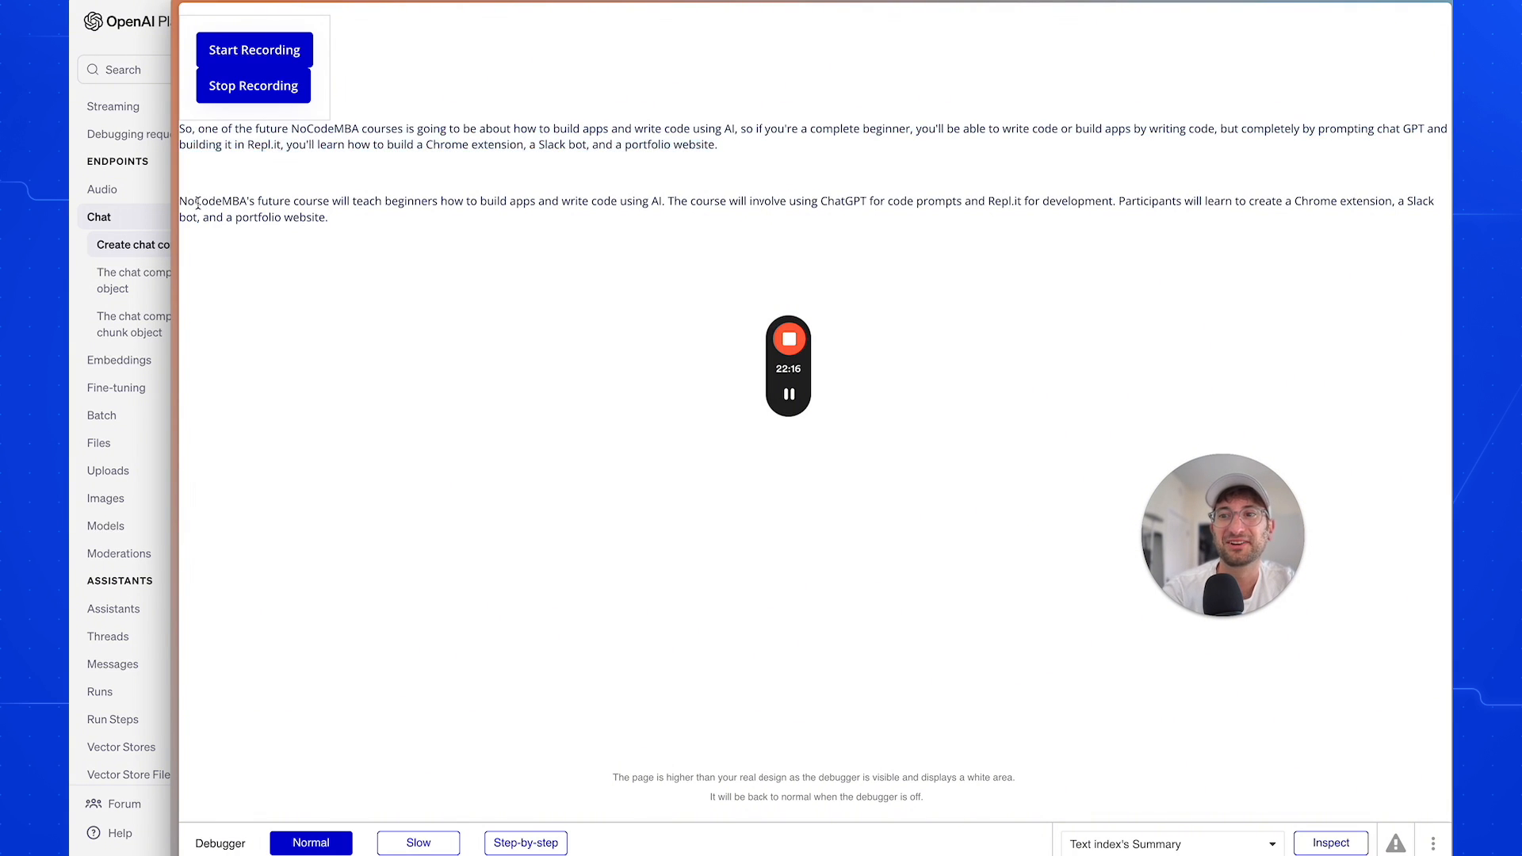
pyautogui.moveTo(197, 203); pyautogui.dragTo(707, 204)
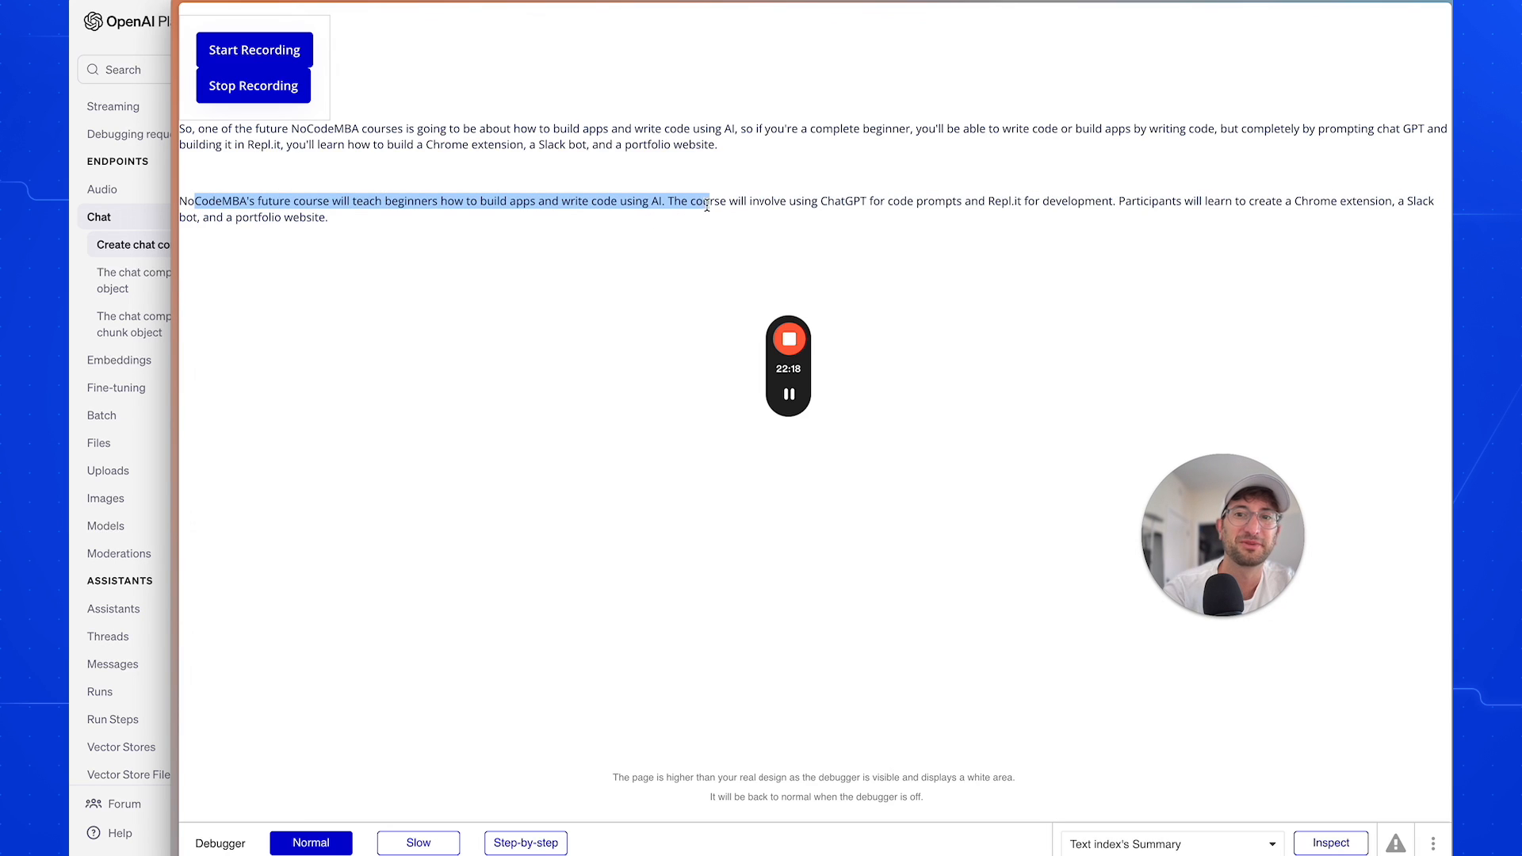
pyautogui.click(773, 199)
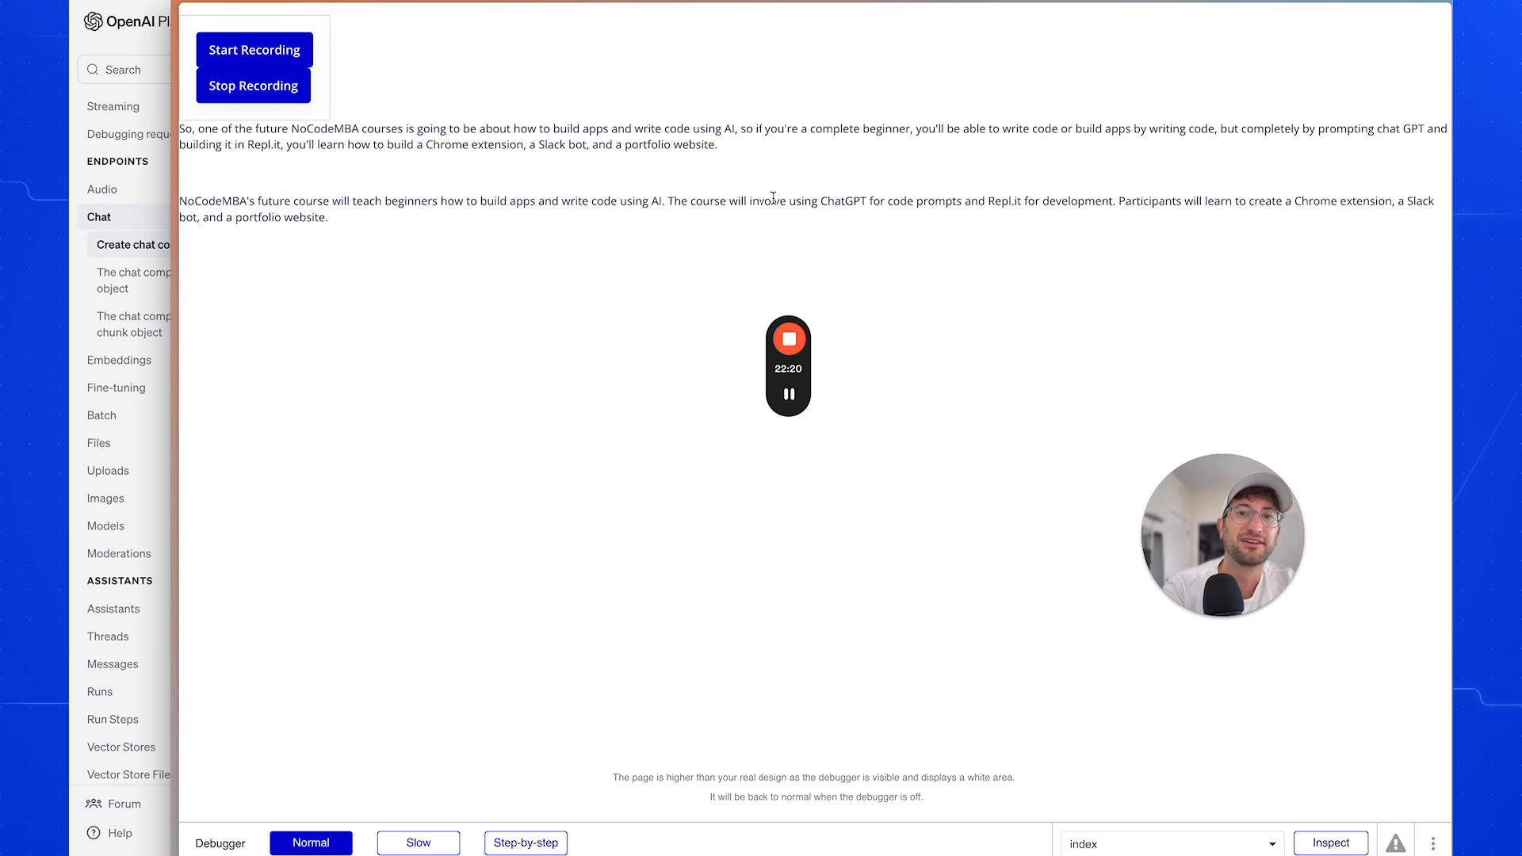
pyautogui.moveTo(752, 201); pyautogui.dragTo(1146, 203)
pyautogui.tripleClick(1146, 203)
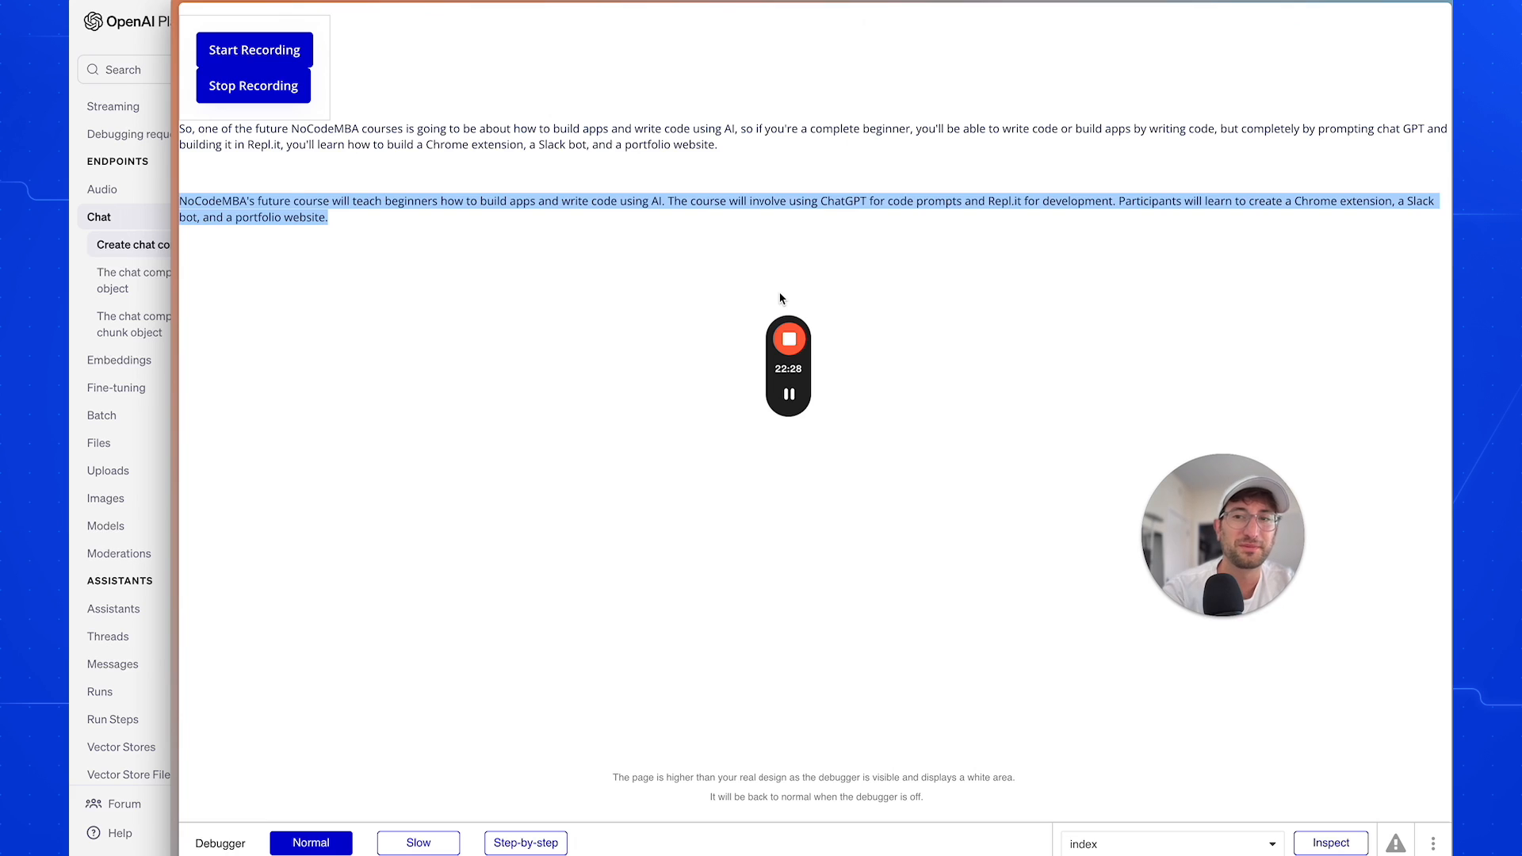
pyautogui.click(628, 206)
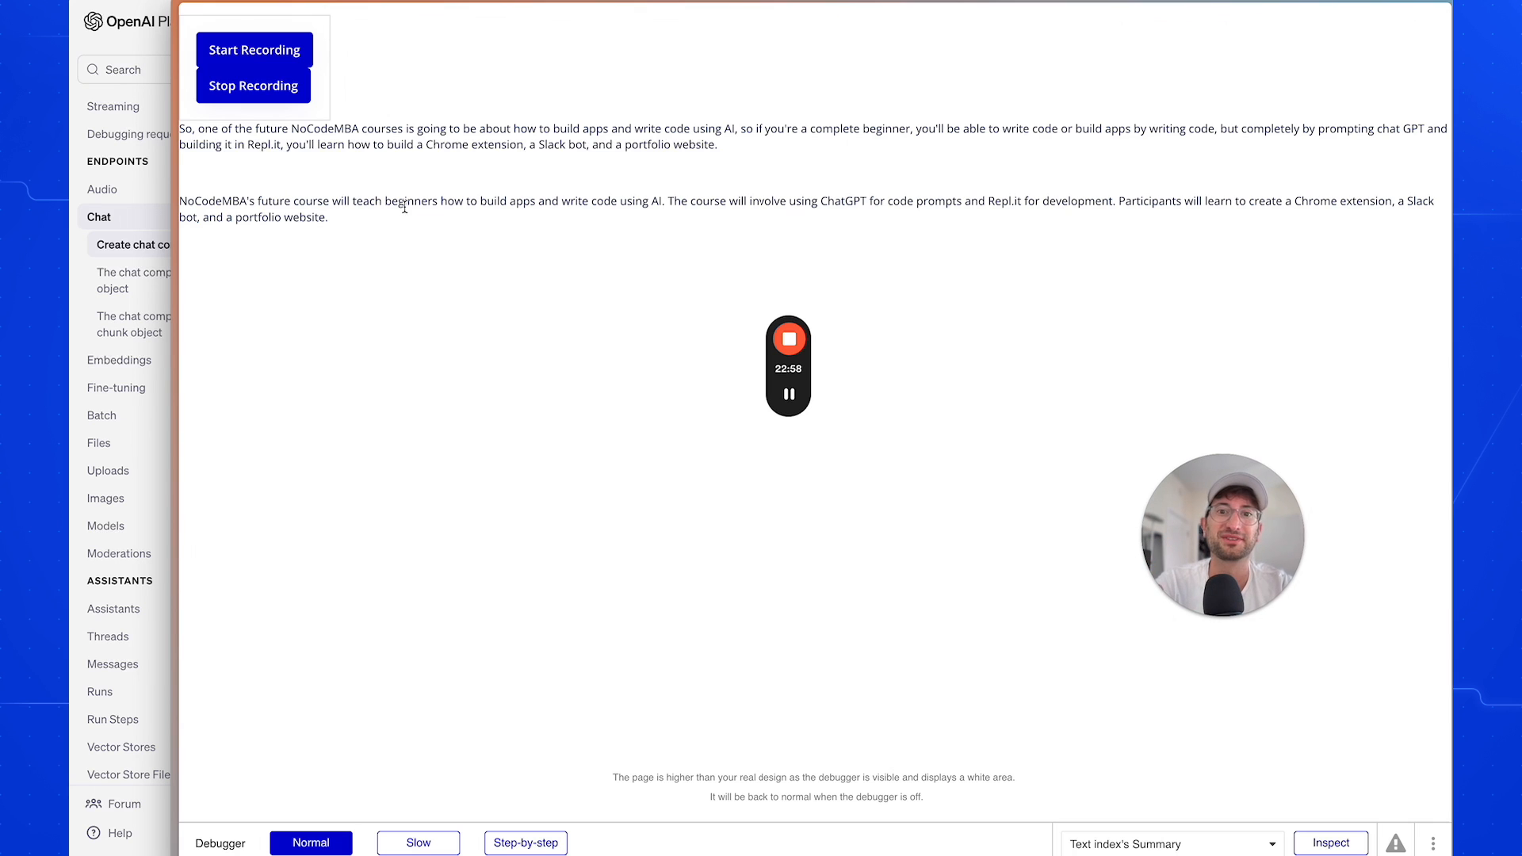
pyautogui.tripleClick(386, 132)
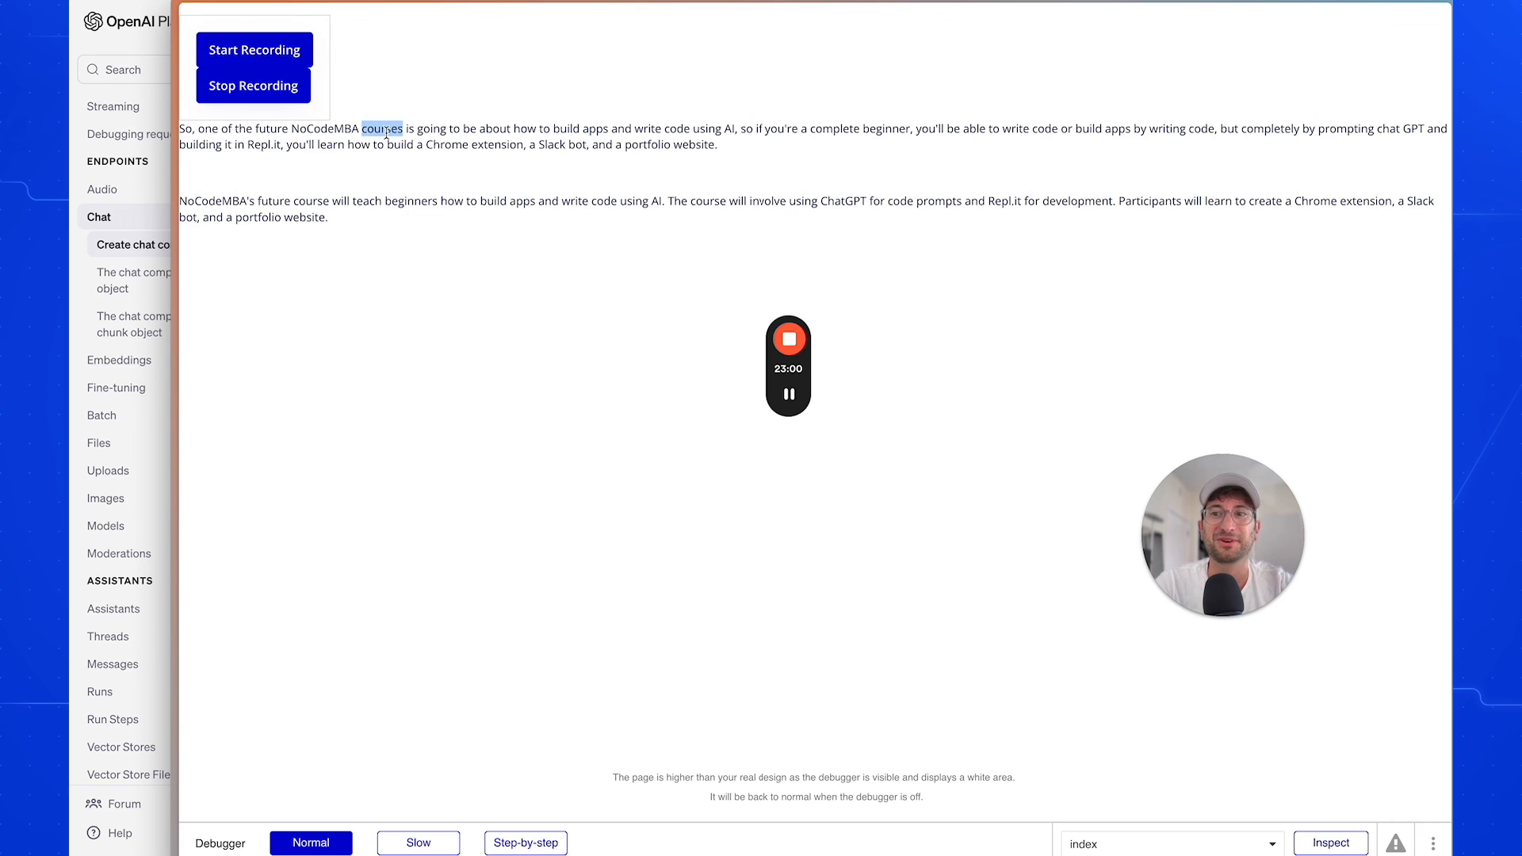
pyautogui.click(388, 150)
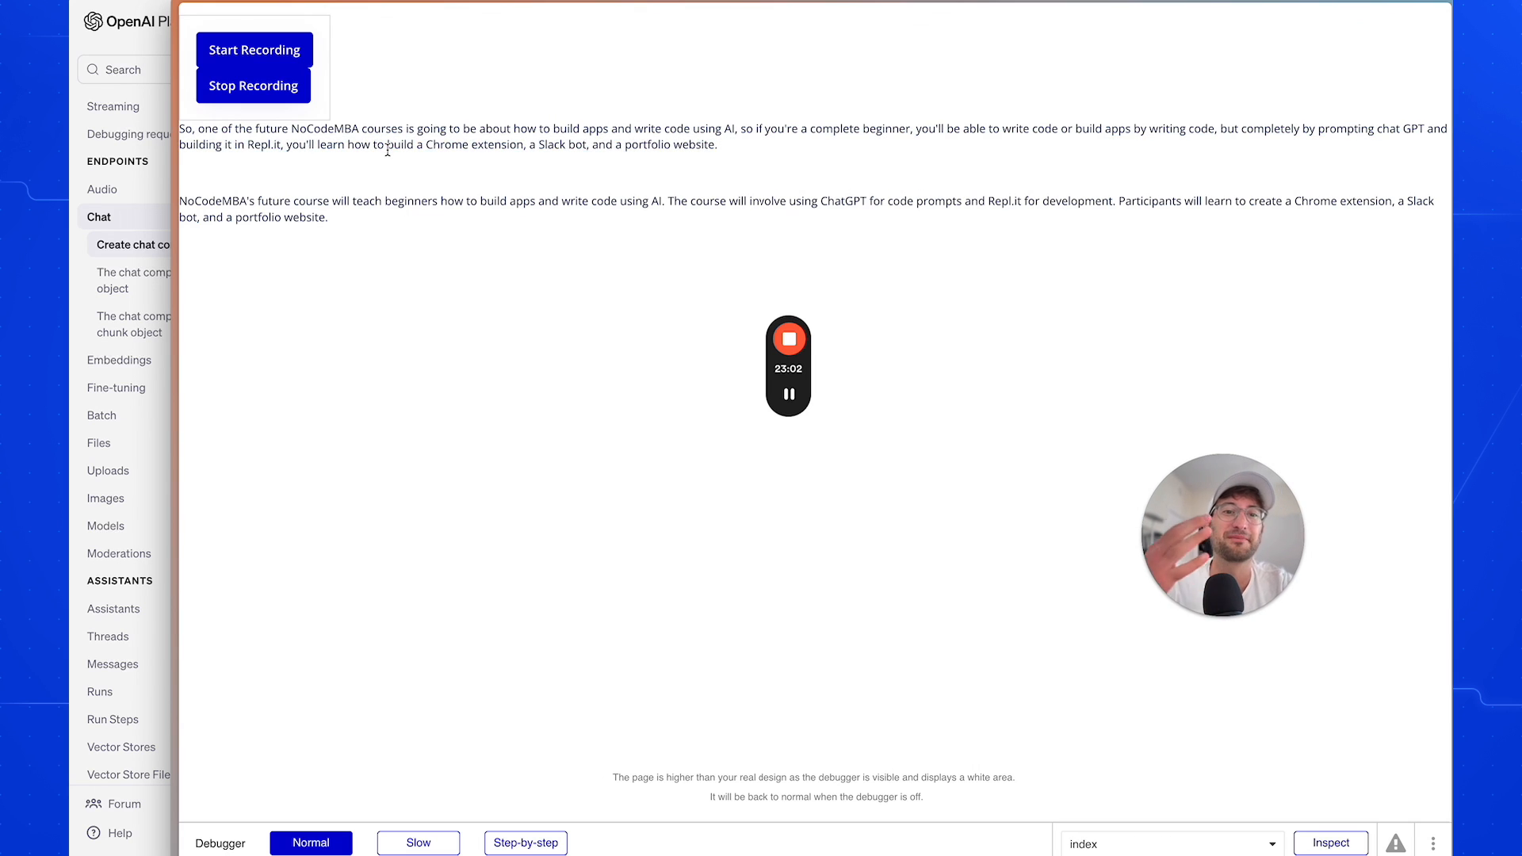
pyautogui.doubleClick(341, 203)
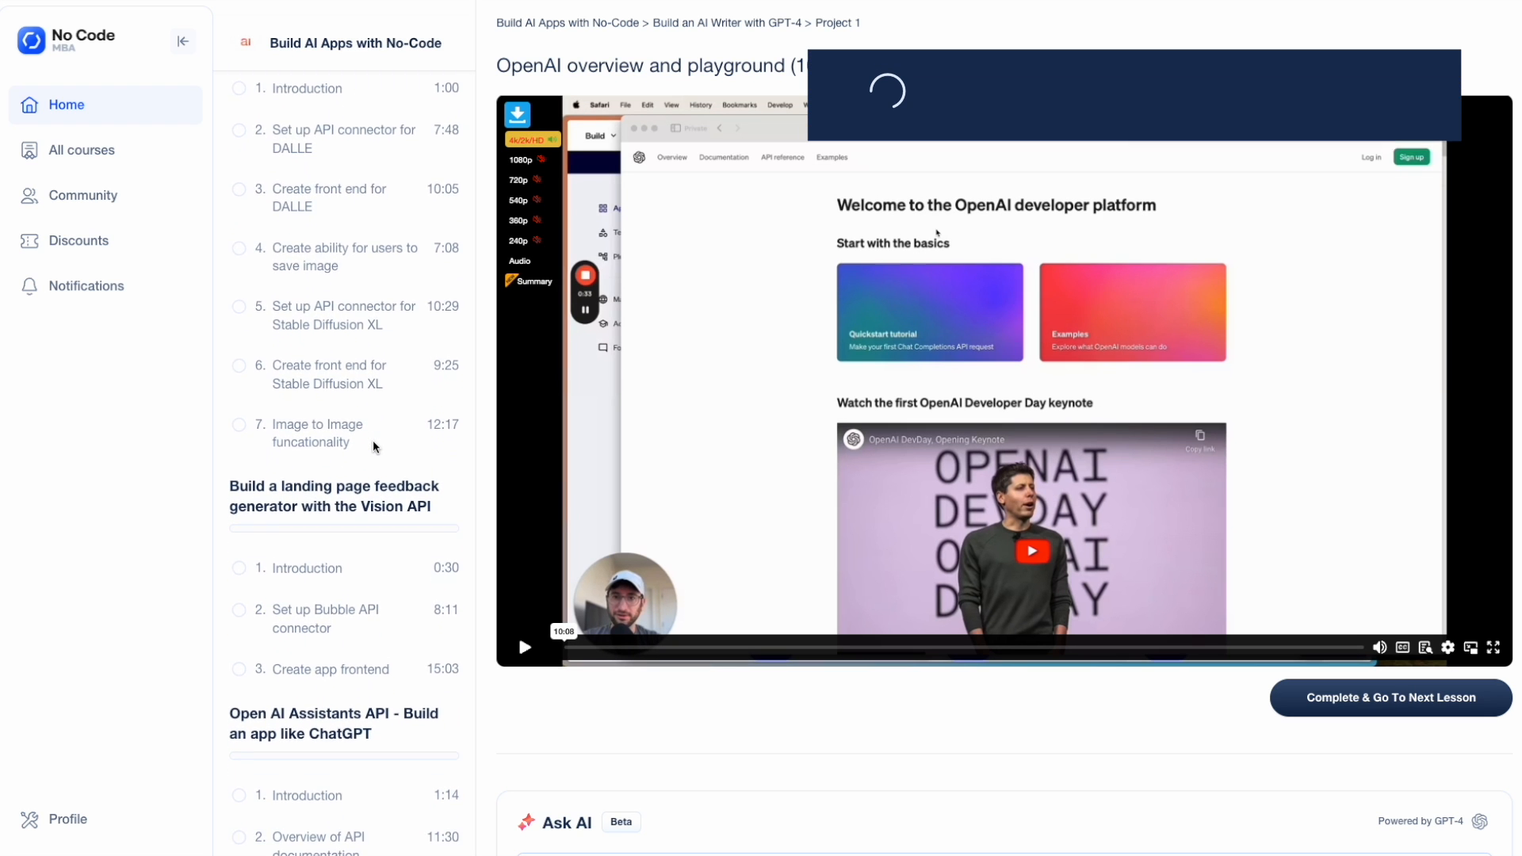
# Switch to the No Code MBA site and look through the Build AI Apps with No-Code course's lesson list.
pyautogui.scroll(-5, 373, 439)
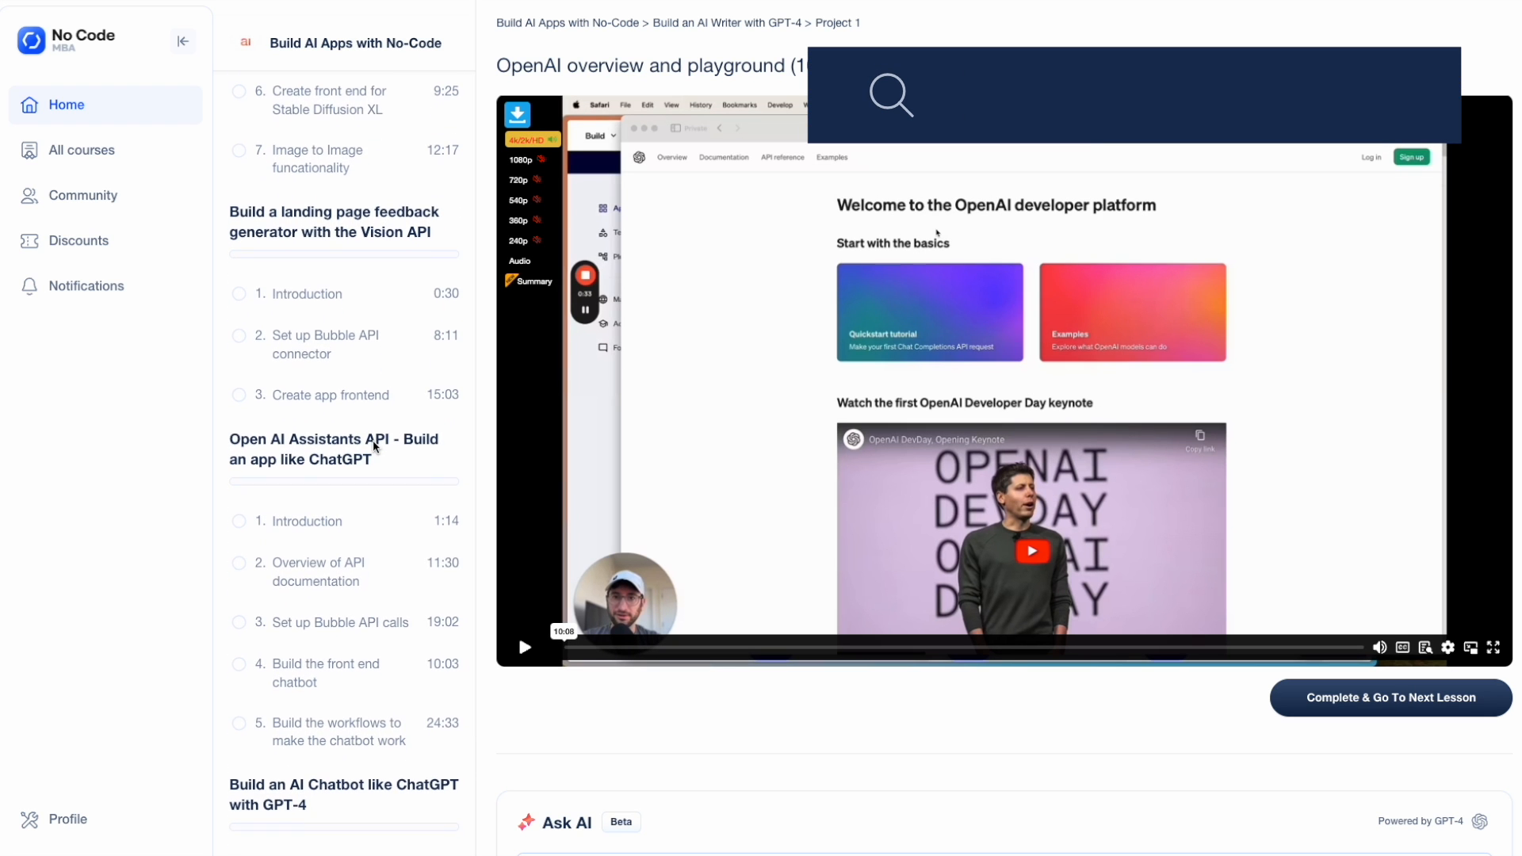
pyautogui.scroll(-5, 373, 440)
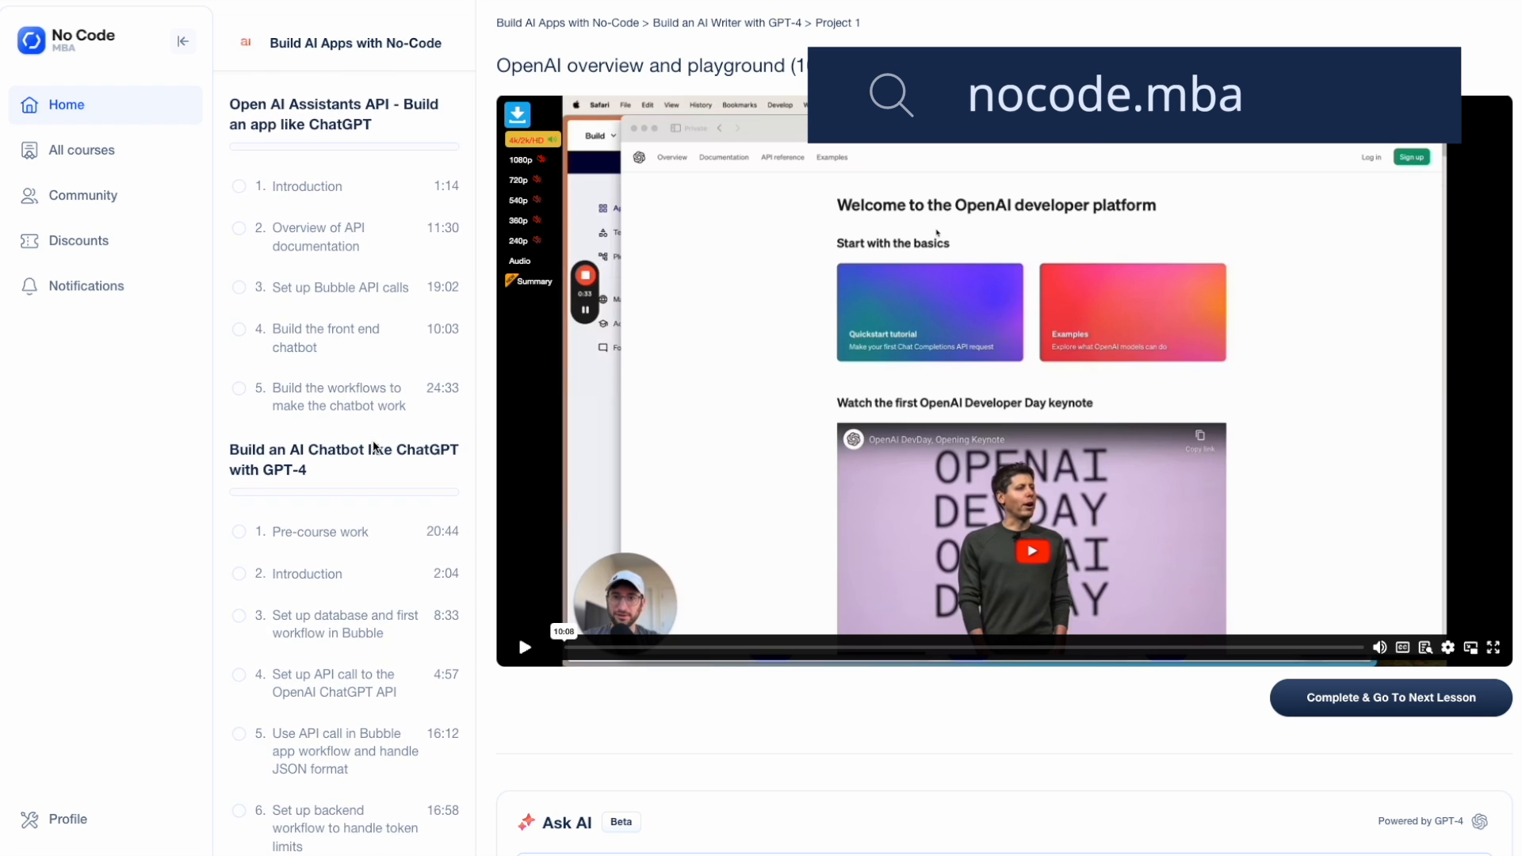
pyautogui.scroll(-7, 372, 440)
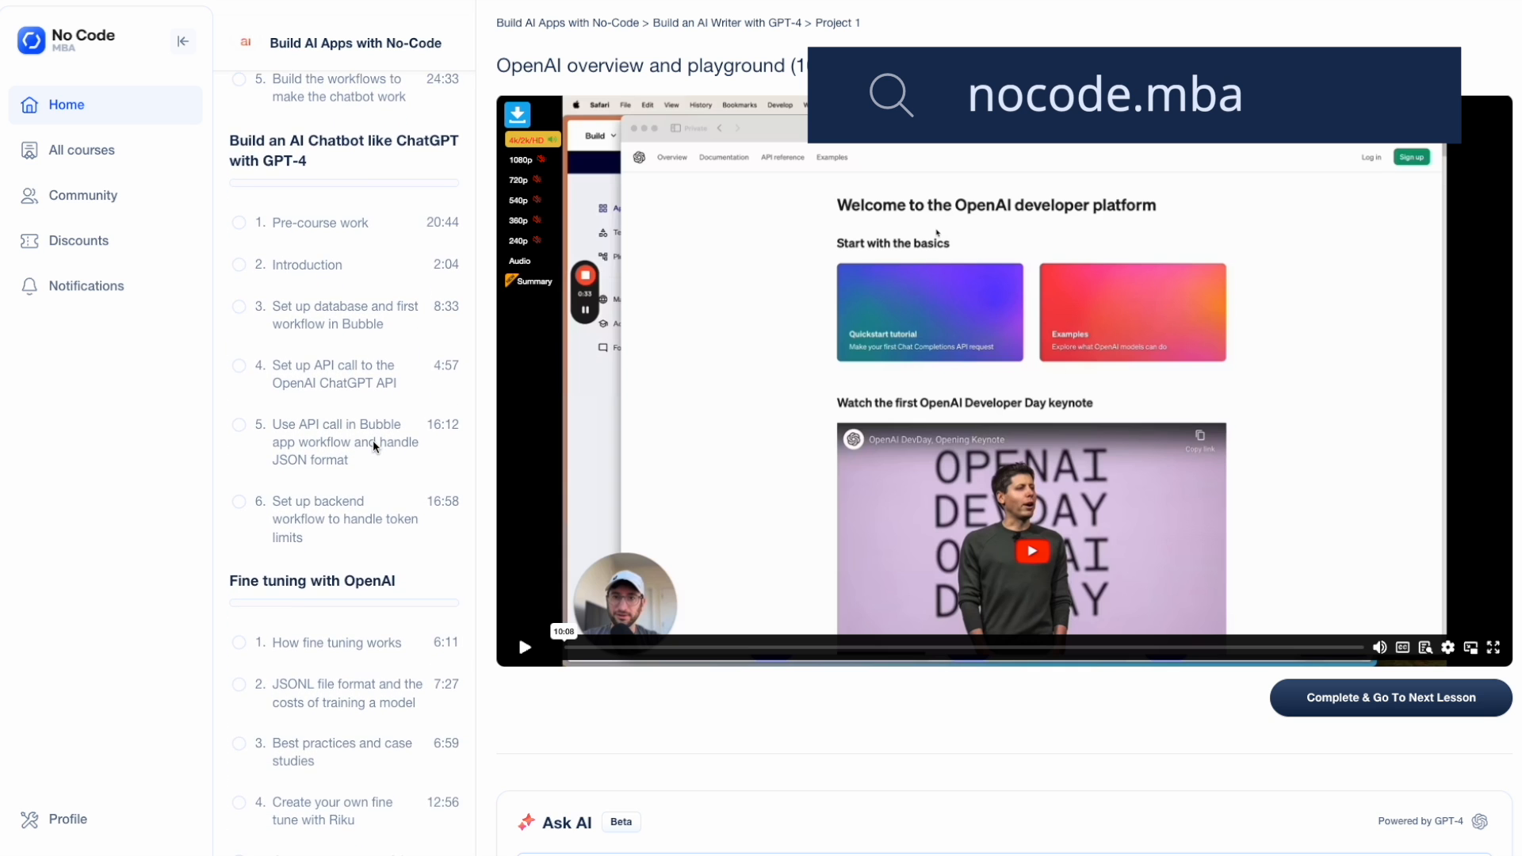
pyautogui.scroll(-7, 373, 440)
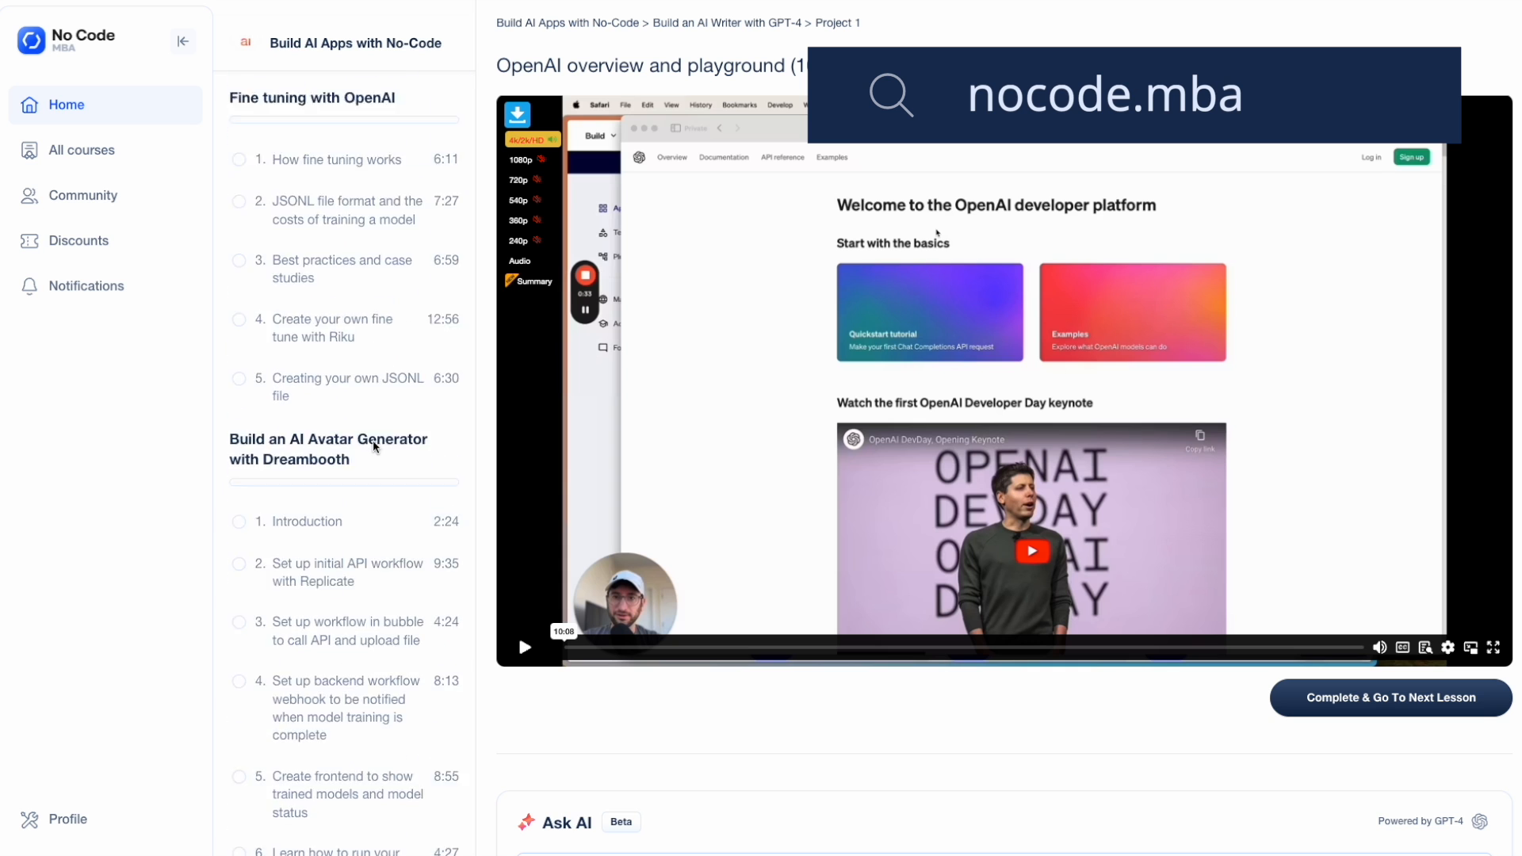
pyautogui.scroll(-7, 372, 439)
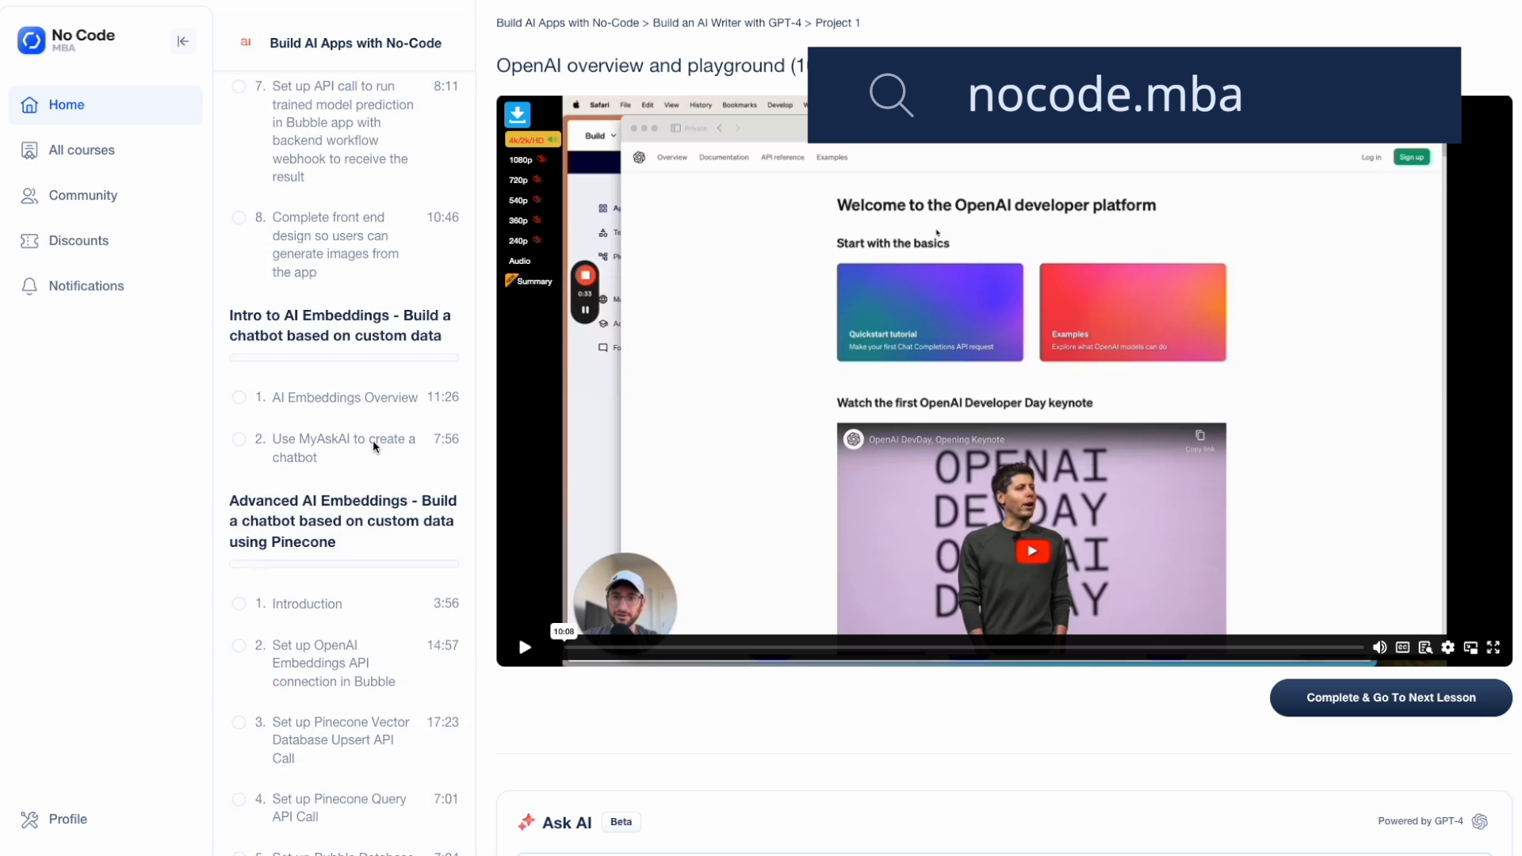
pyautogui.scroll(-5, 373, 442)
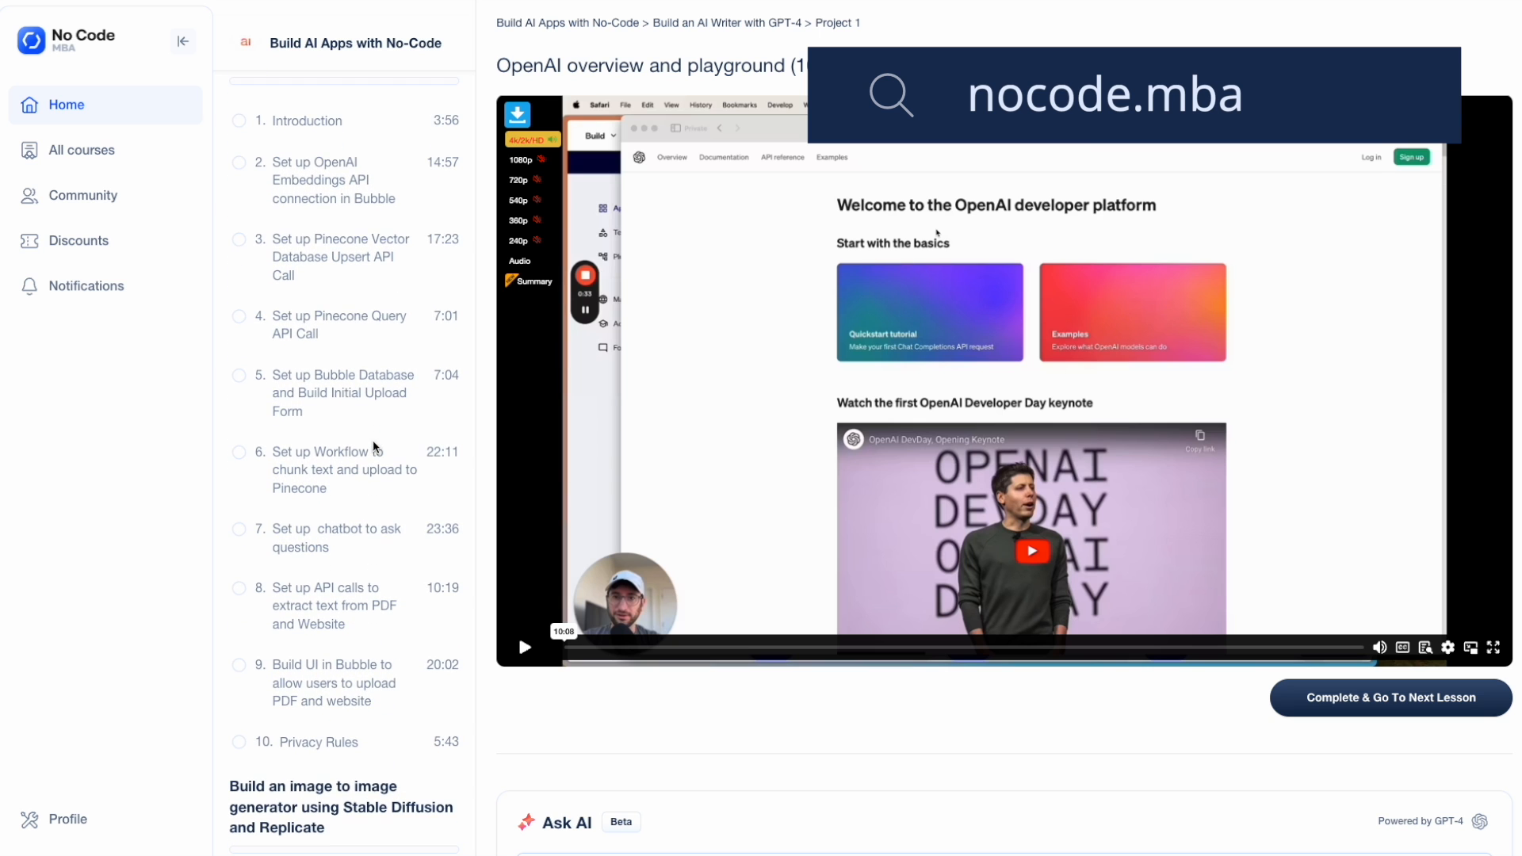